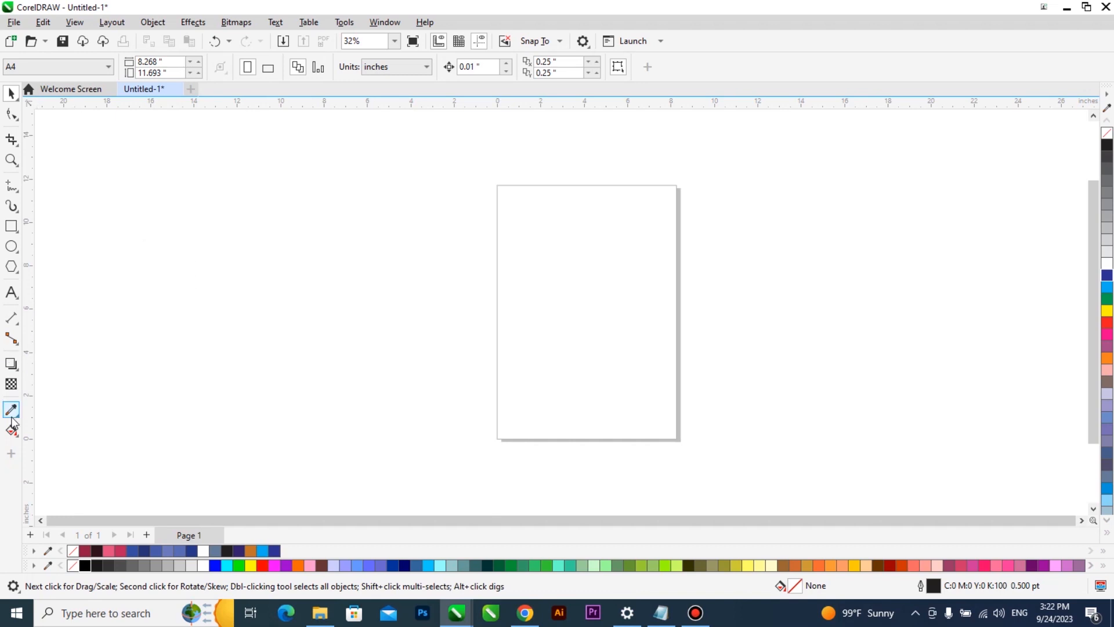
# Create a rectangle matching the page size and activate the Interactive Fill tool on it.
pyautogui.click(14, 431)
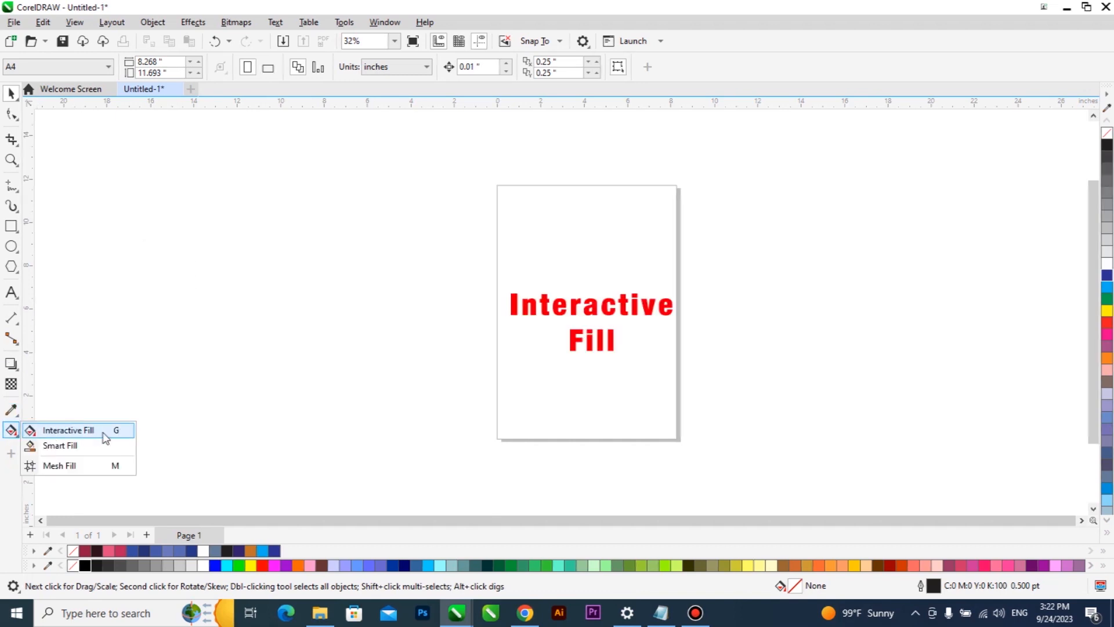
pyautogui.doubleClick(11, 226)
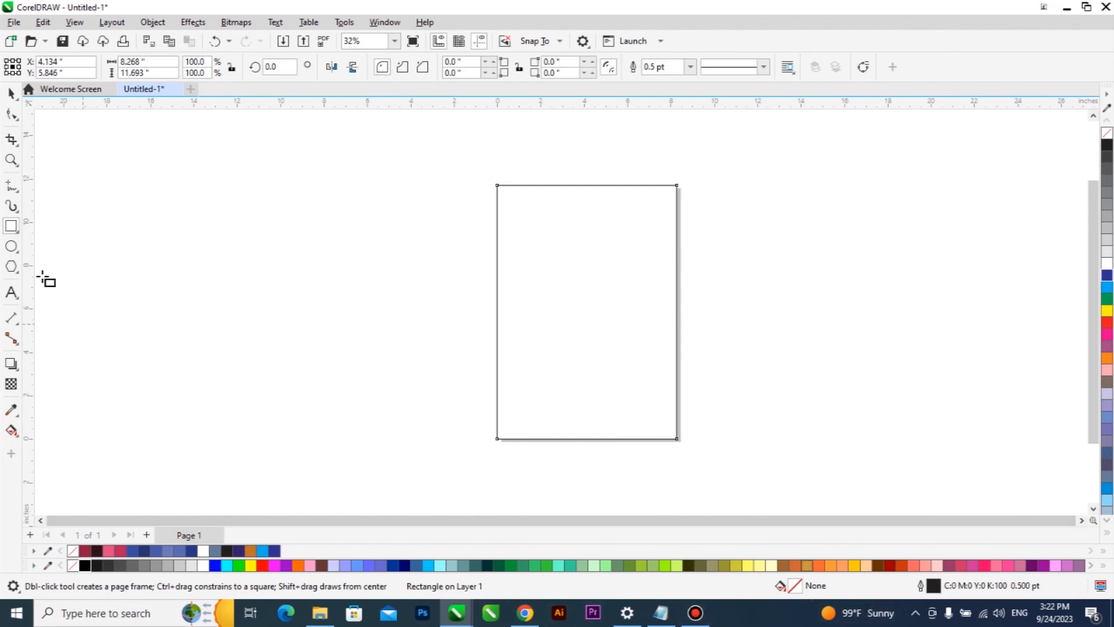
pyautogui.click(11, 94)
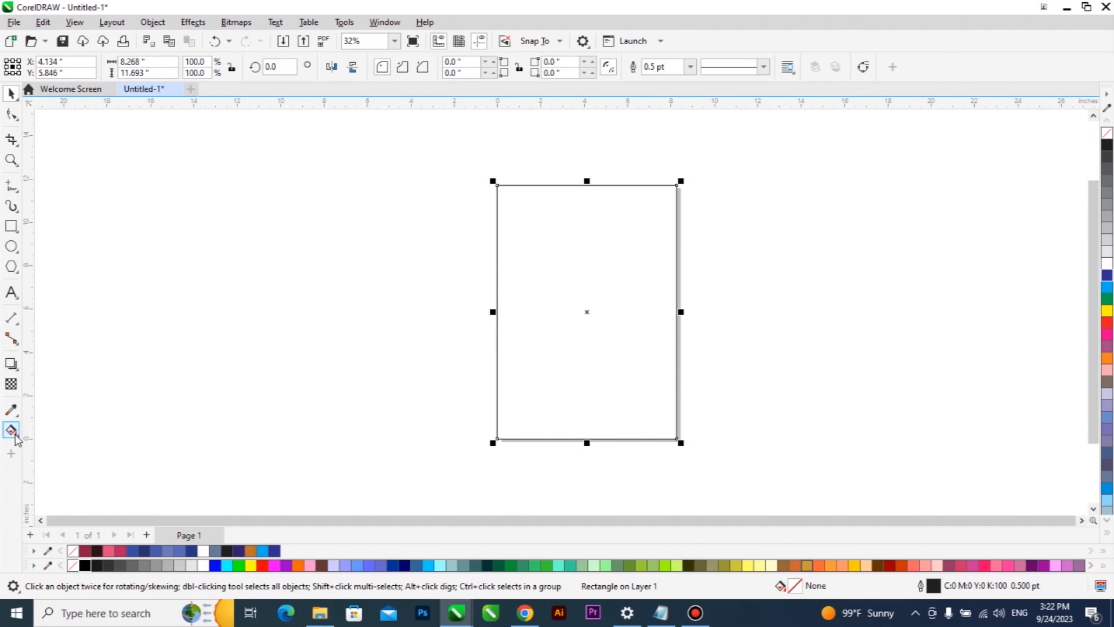
pyautogui.click(14, 435)
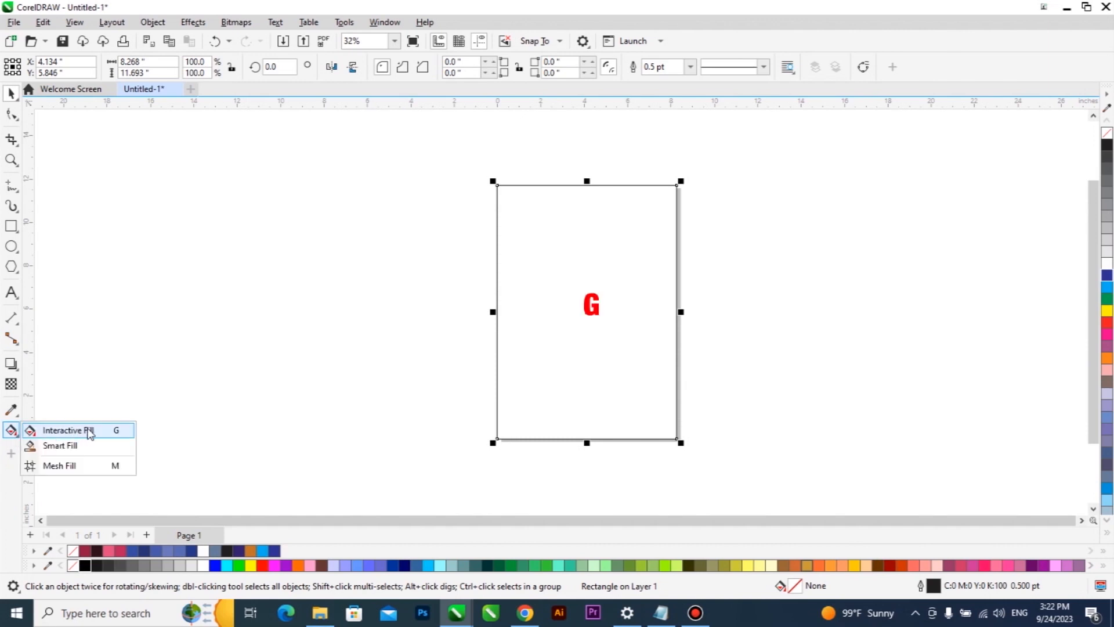
pyautogui.click(88, 431)
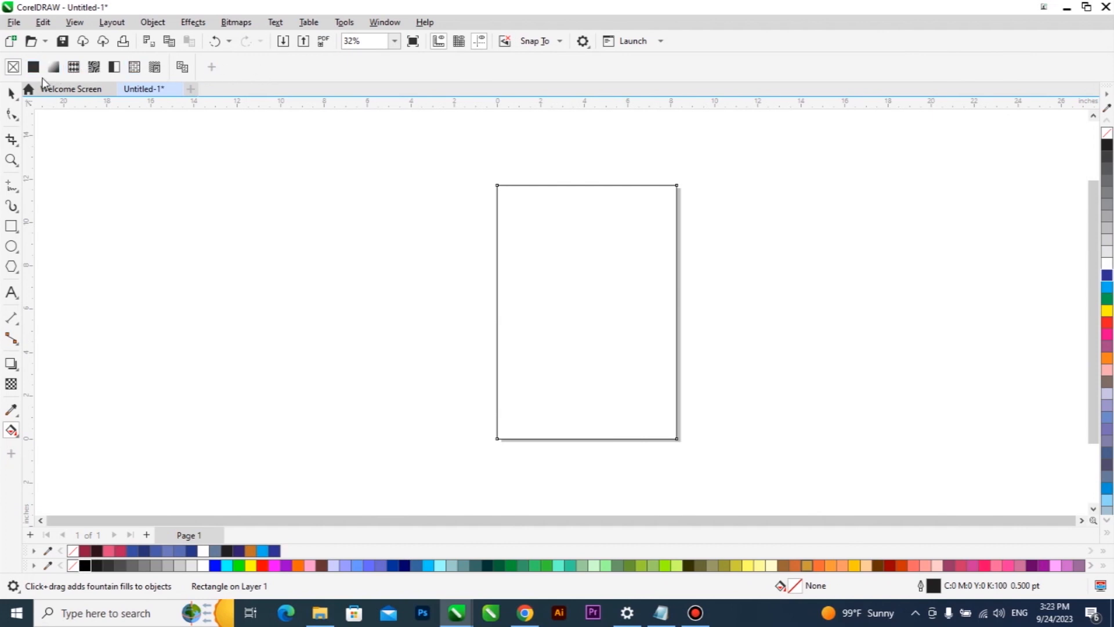
# View the fill types in the rectangle's Edit Fill dialog, close it, and return to the Interactive Fill tool.
pyautogui.doubleClick(812, 586)
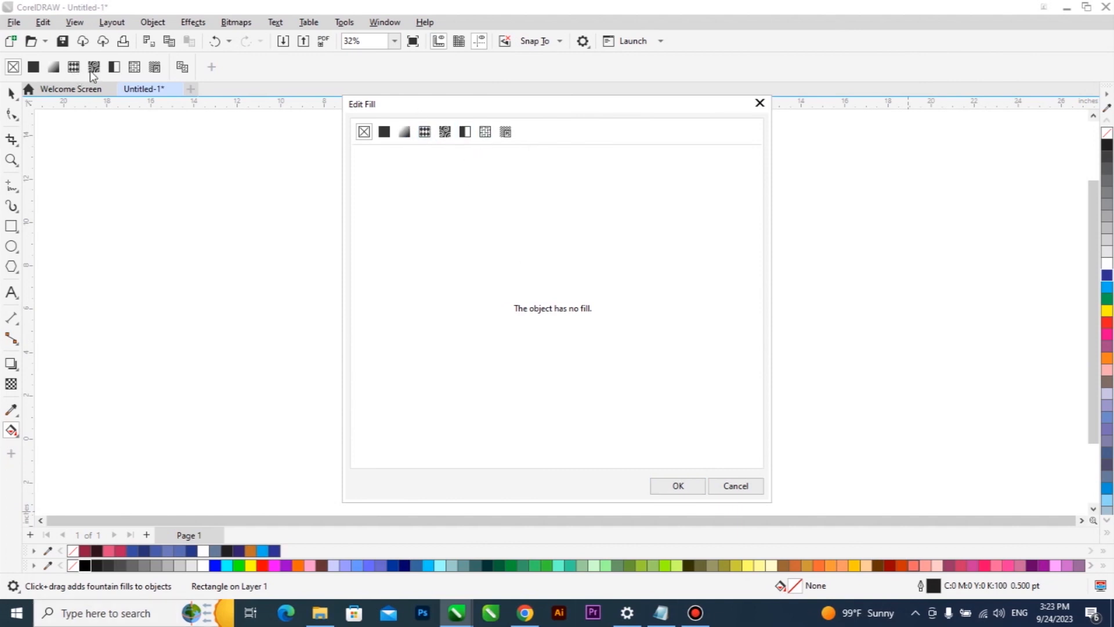
pyautogui.click(760, 103)
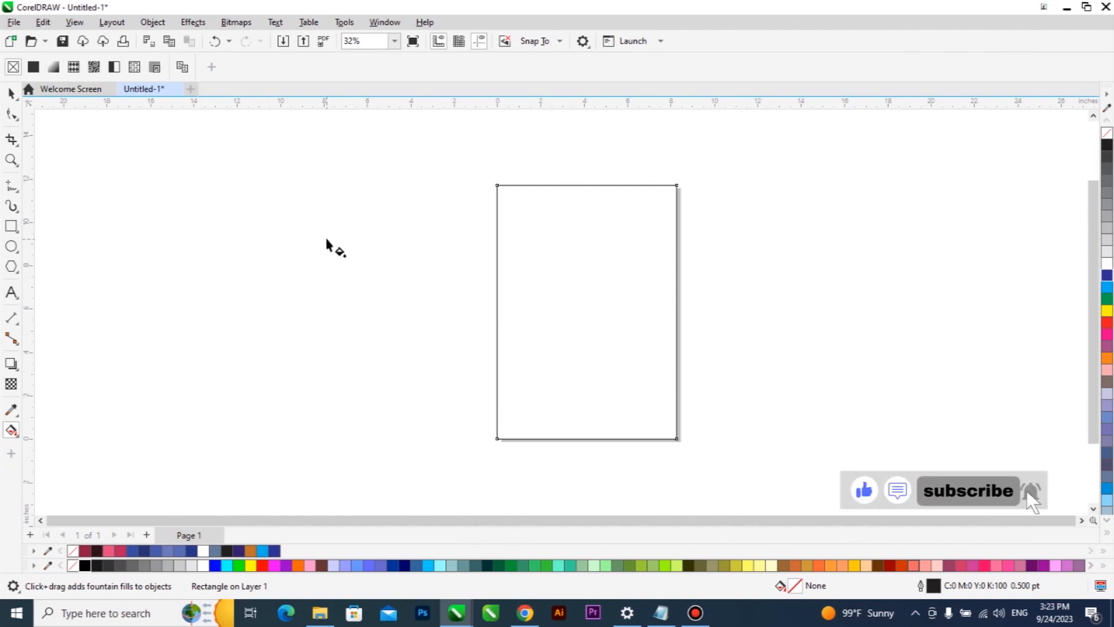
pyautogui.click(12, 430)
pyautogui.click(56, 432)
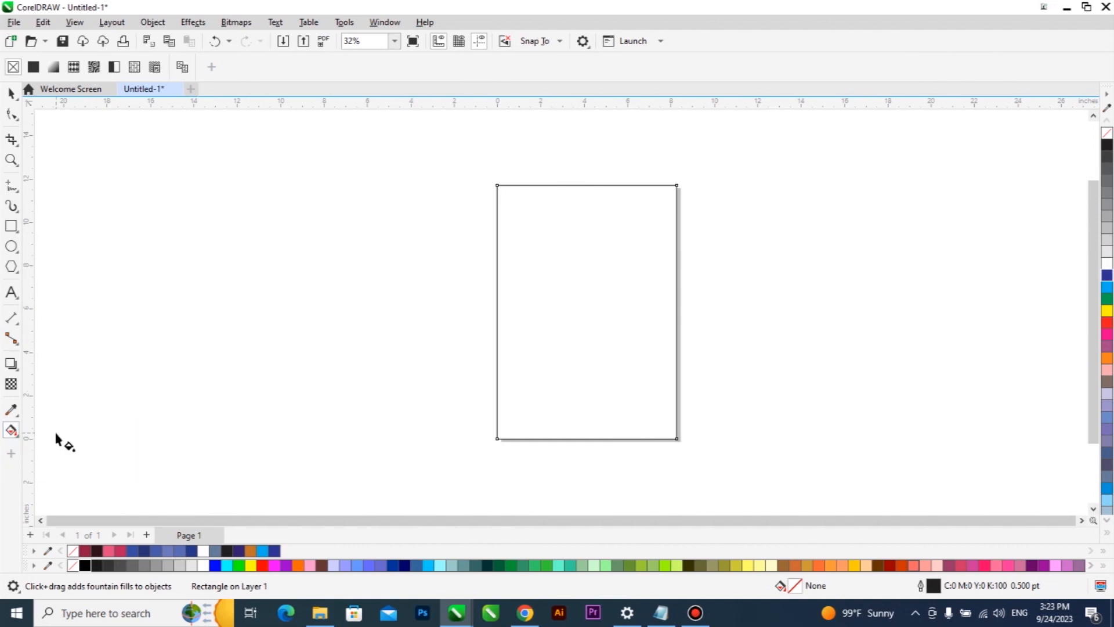
# Apply a uniform fill to the rectangle and set its colour to blue C85 M60 Y0 K0.
pyautogui.click(28, 68)
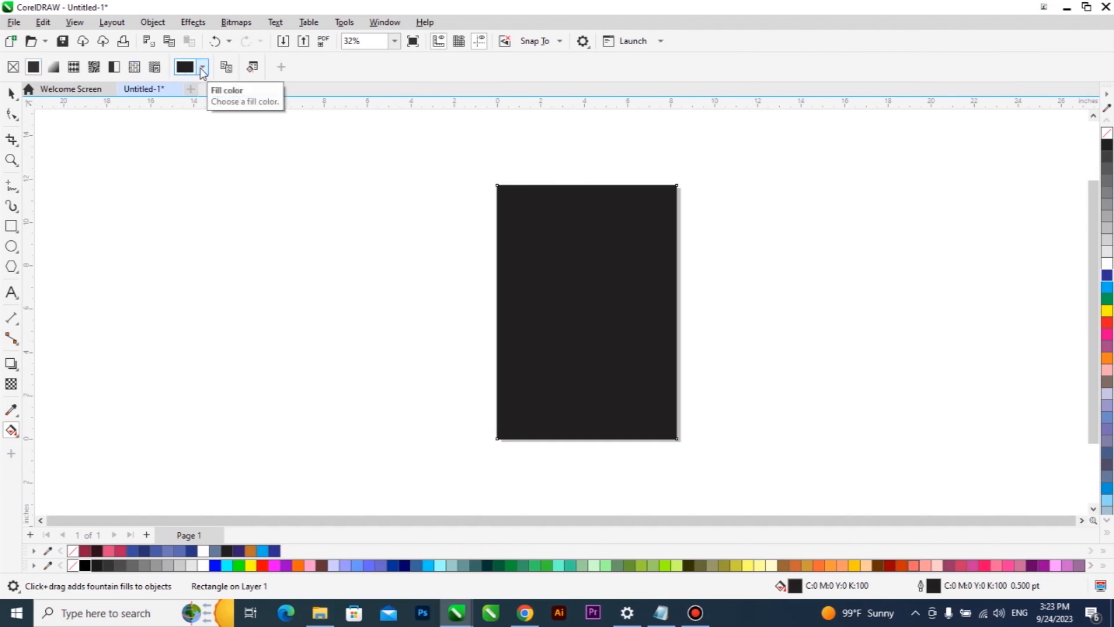
pyautogui.click(203, 68)
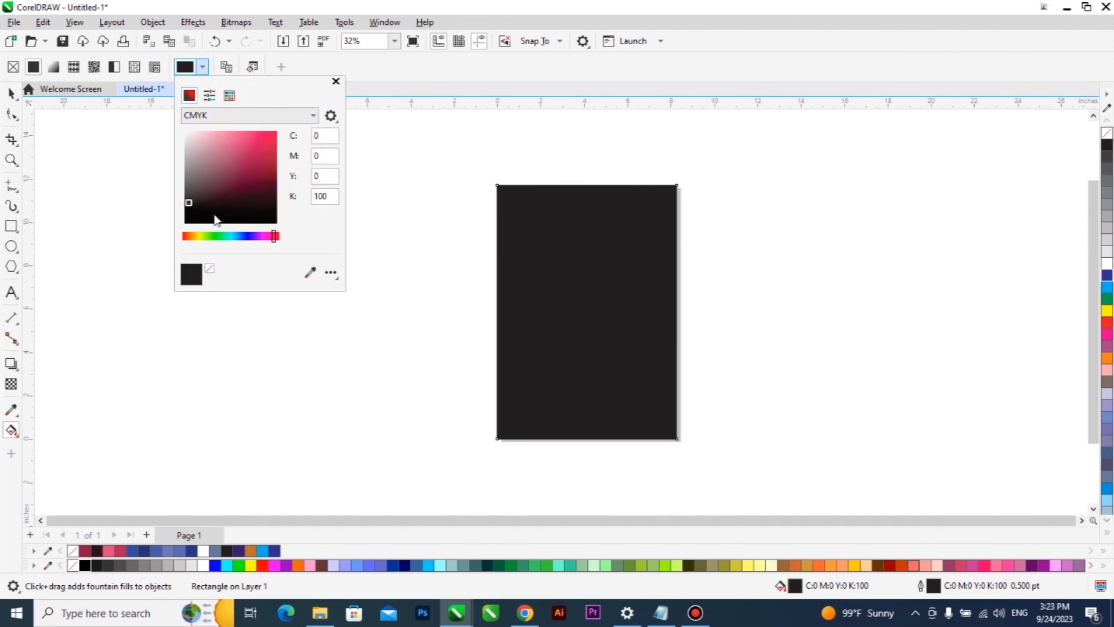
pyautogui.moveTo(274, 239); pyautogui.dragTo(240, 245)
pyautogui.moveTo(188, 201)
pyautogui.mouseDown()
pyautogui.moveTo(244, 169)
pyautogui.moveTo(232, 164)
pyautogui.moveTo(244, 168)
pyautogui.mouseUp()
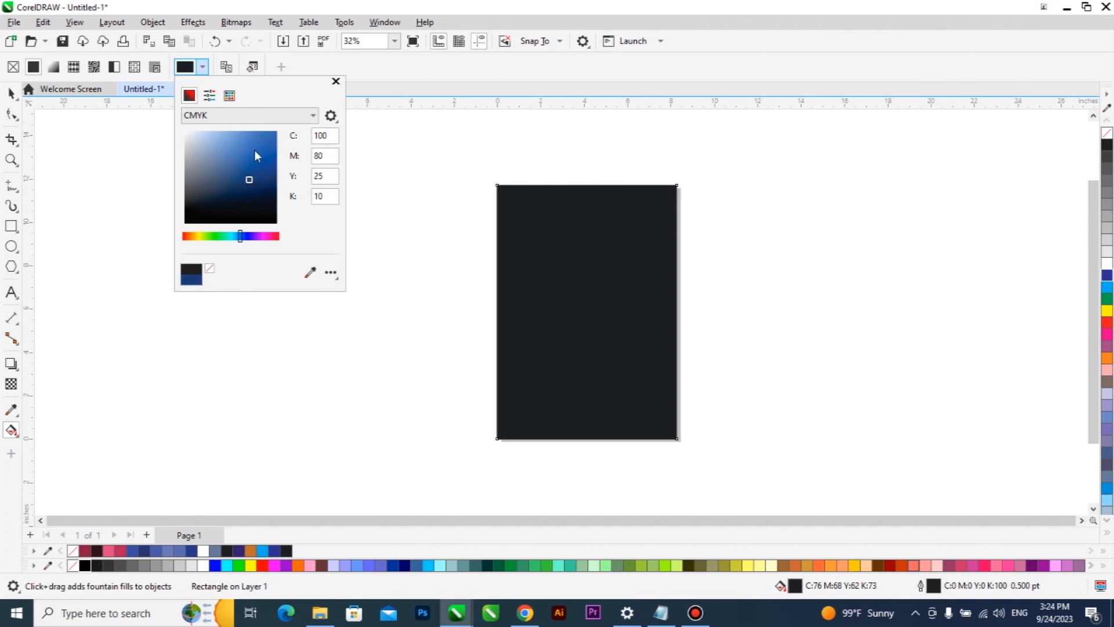
pyautogui.click(261, 146)
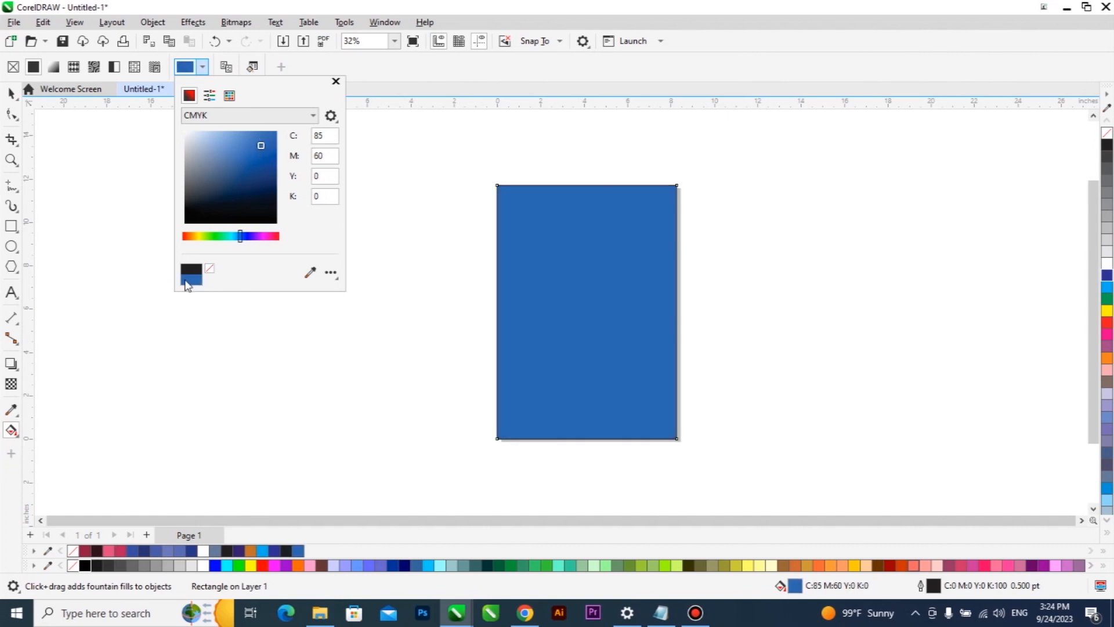
# Recolour the rectangle green C76 M16 Y100 K3, and replace it with a light grey C7 M5 Y5 K0 sampled from the screen.
pyautogui.click(250, 169)
pyautogui.moveTo(226, 236); pyautogui.dragTo(213, 237)
pyautogui.moveTo(253, 142)
pyautogui.mouseDown()
pyautogui.moveTo(287, 194)
pyautogui.moveTo(246, 182)
pyautogui.moveTo(234, 157)
pyautogui.moveTo(245, 162)
pyautogui.mouseUp()
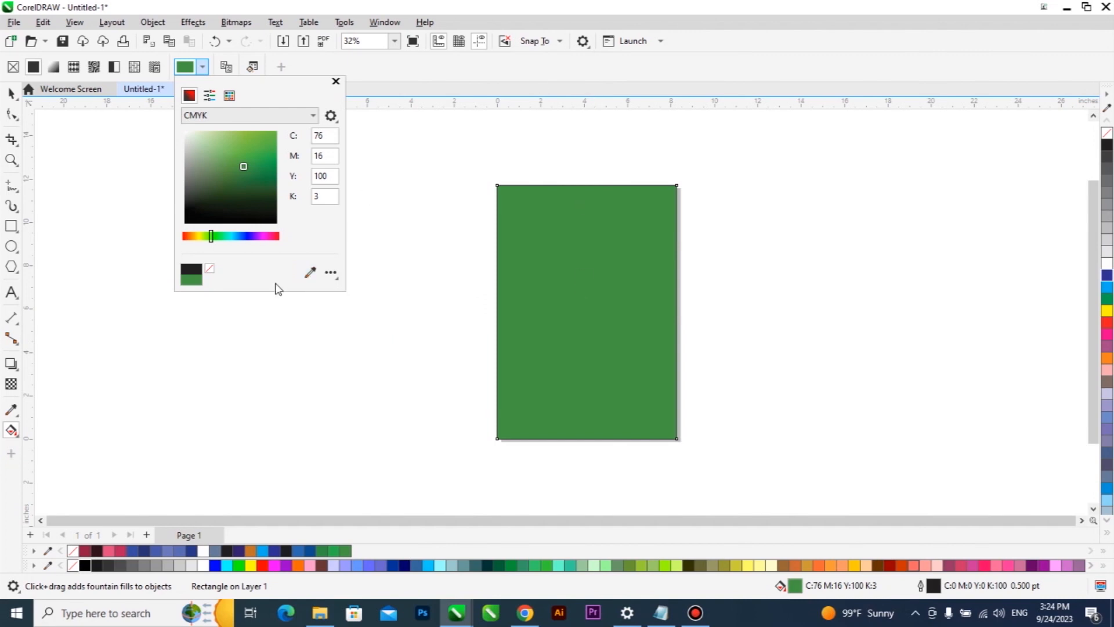
pyautogui.click(309, 272)
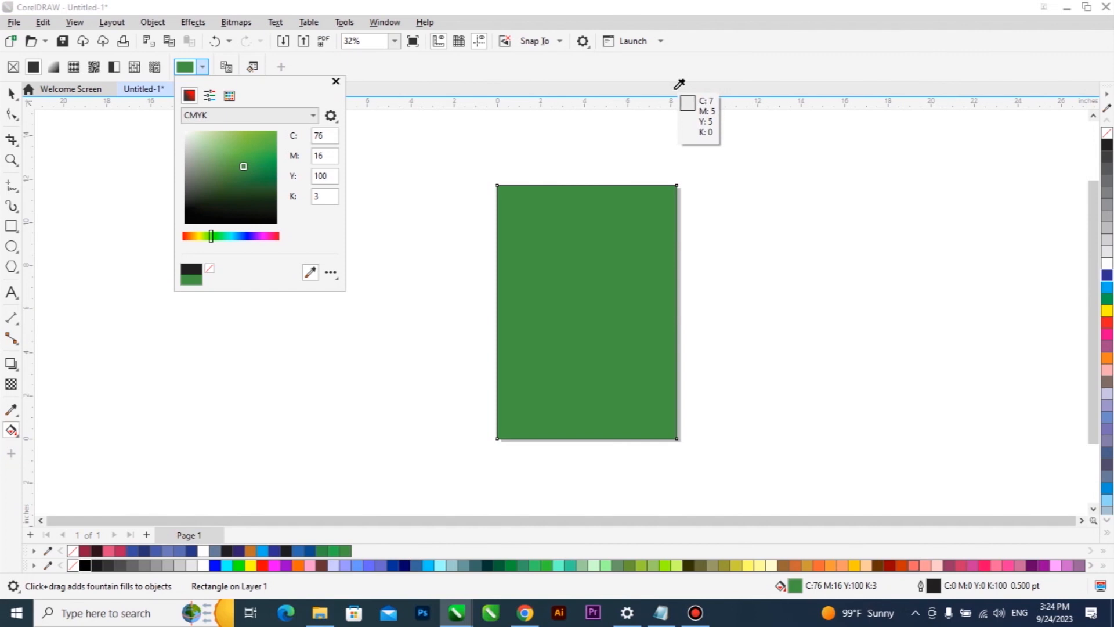
pyautogui.click(674, 89)
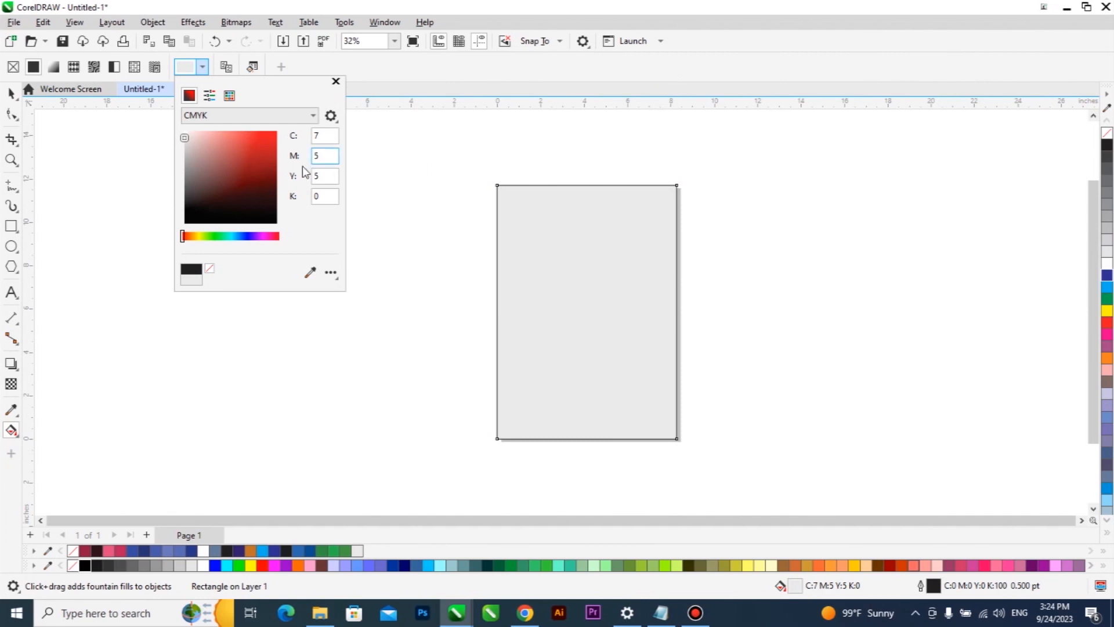
# Change the rectangle's uniform fill to a dark red, C22 M100 Y100 K16.
pyautogui.click(316, 174)
pyautogui.moveTo(242, 180)
pyautogui.mouseDown()
pyautogui.moveTo(262, 169)
pyautogui.moveTo(230, 166)
pyautogui.moveTo(228, 190)
pyautogui.mouseUp()
pyautogui.click(260, 150)
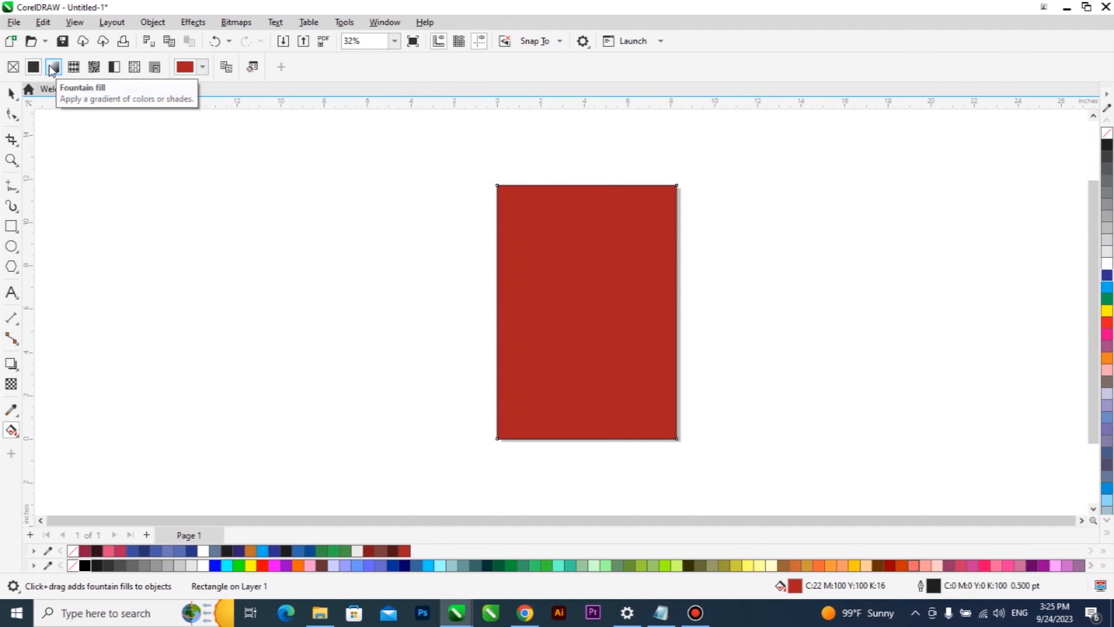
# Apply a fountain fill to the rectangle, and look at the preset fills and custom fountain fill options without saving one.
pyautogui.click(52, 68)
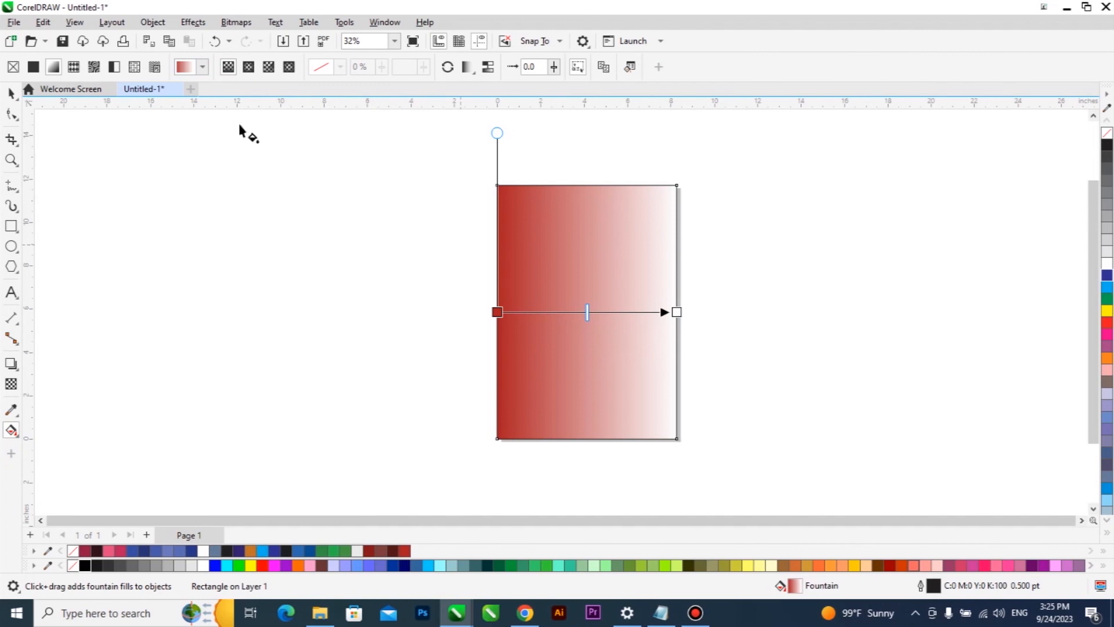
pyautogui.click(201, 67)
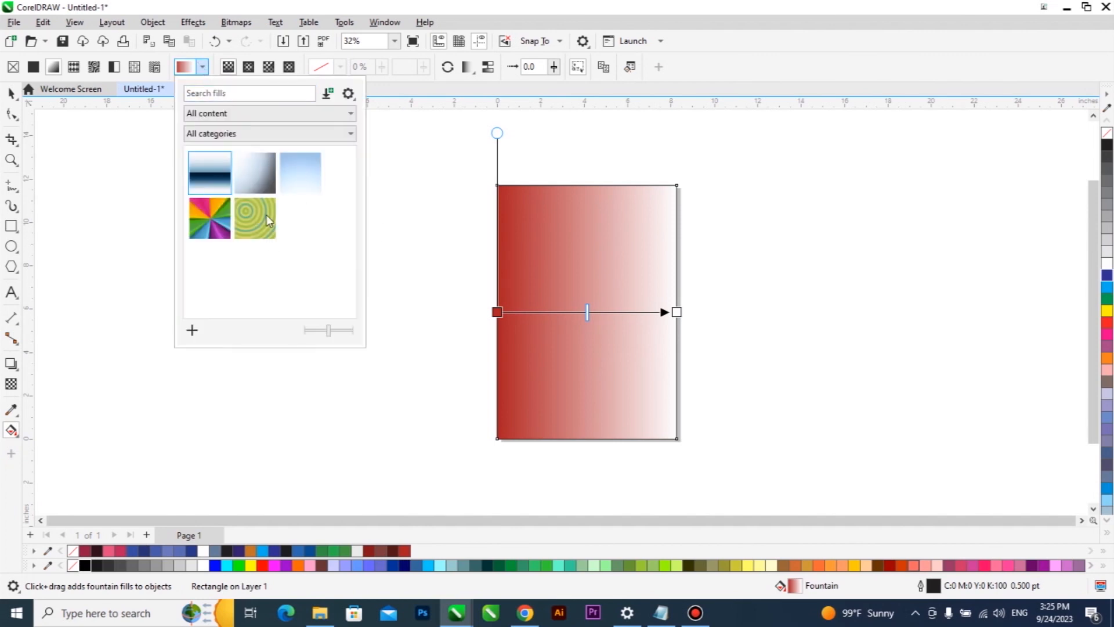
pyautogui.click(192, 330)
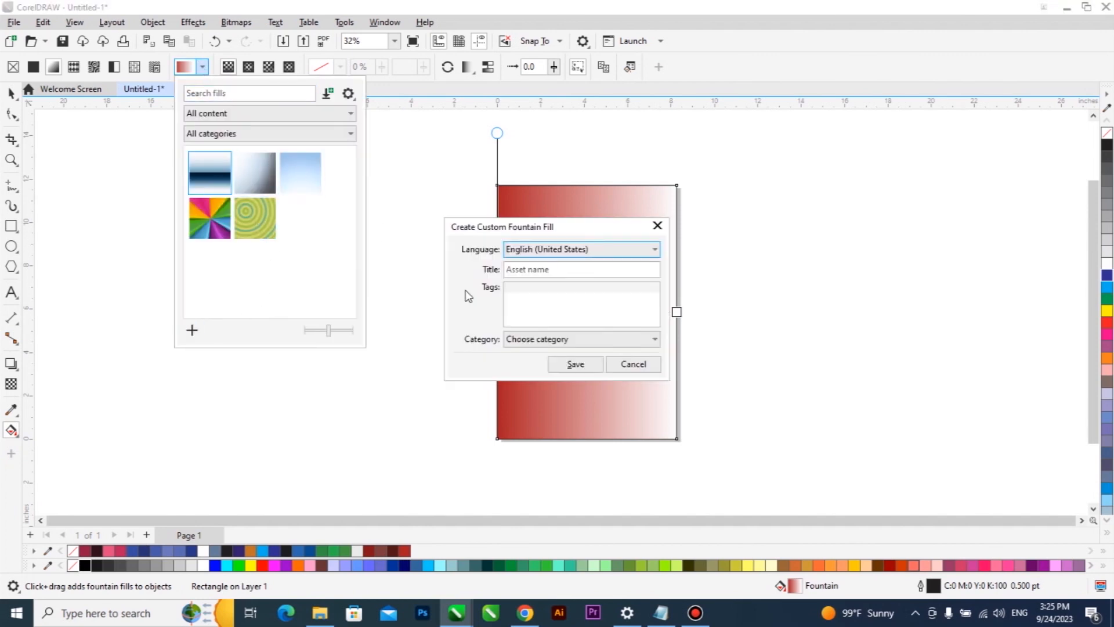
pyautogui.click(635, 364)
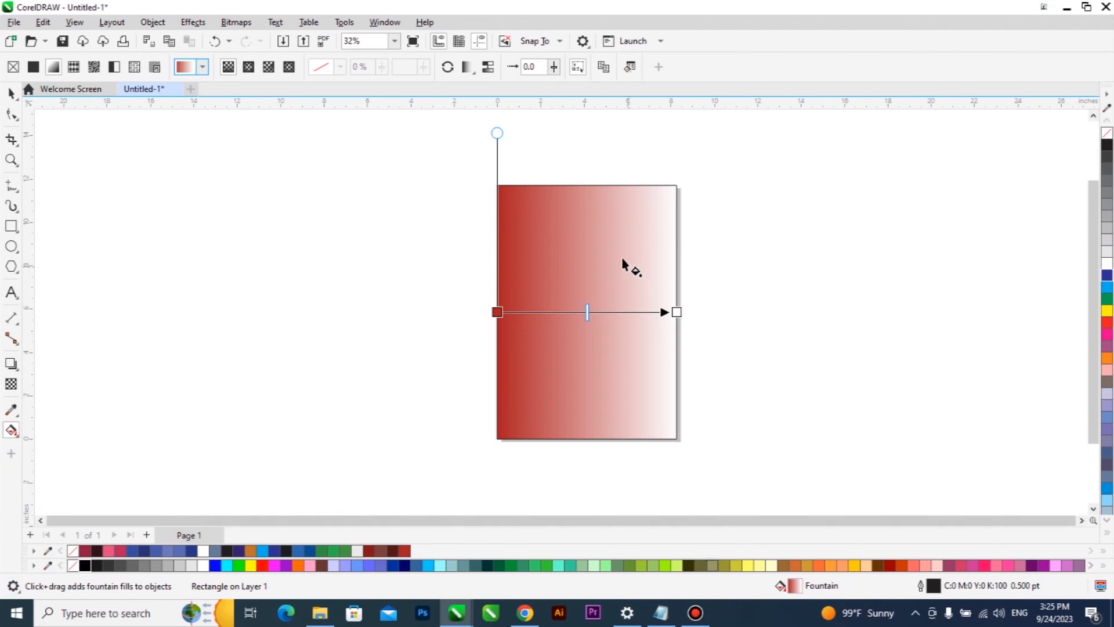
# In the Edit Fill dialog, remove the rectangle's fill and give it a uniform red fill of C15 M100 Y100 K9.
pyautogui.doubleClick(823, 588)
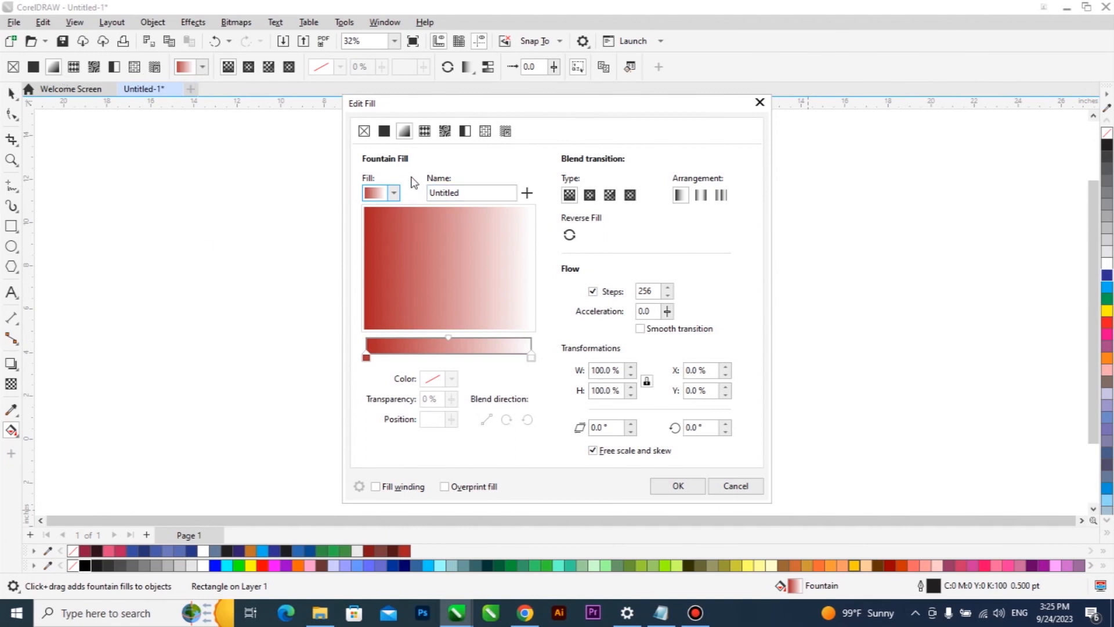
pyautogui.click(364, 131)
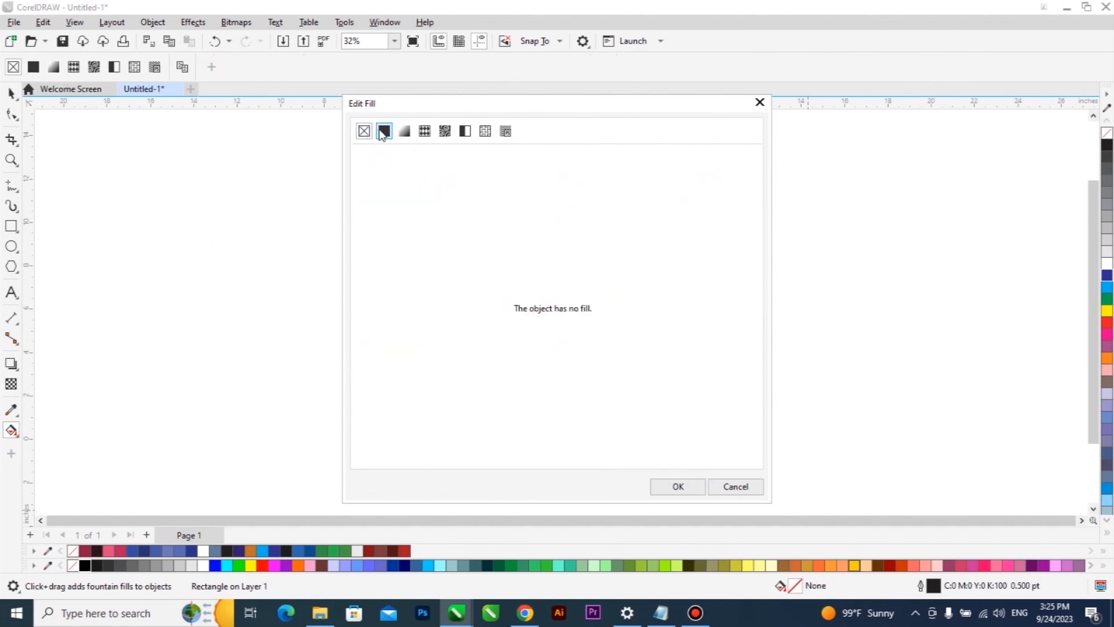
pyautogui.moveTo(454, 107); pyautogui.dragTo(186, 110)
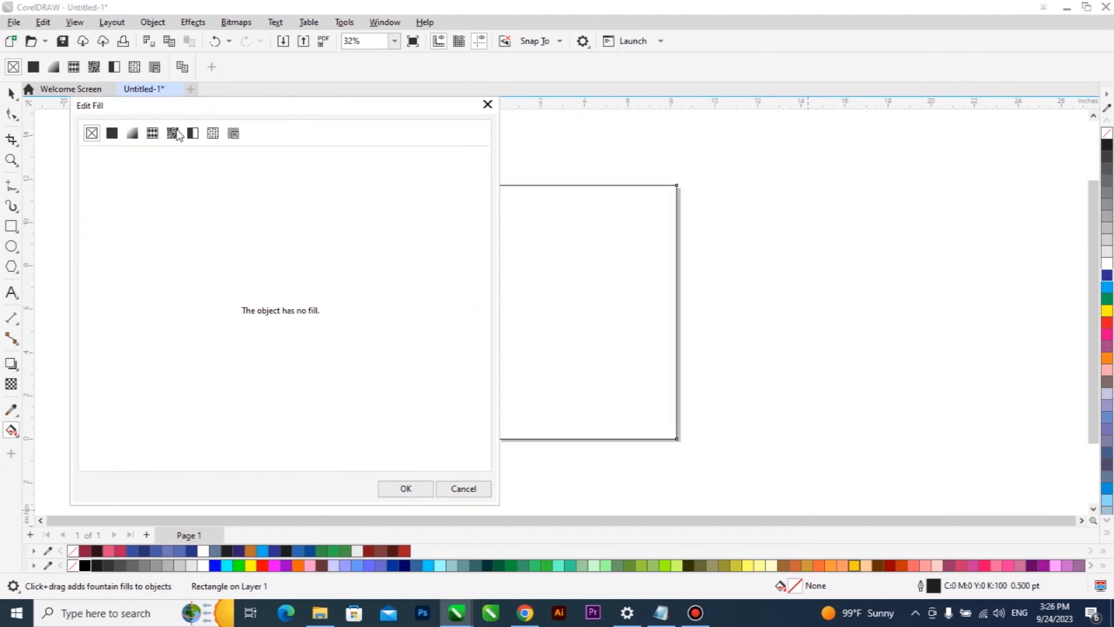
pyautogui.click(112, 133)
pyautogui.moveTo(242, 232)
pyautogui.mouseDown()
pyautogui.moveTo(218, 233)
pyautogui.moveTo(171, 304)
pyautogui.moveTo(127, 314)
pyautogui.moveTo(224, 308)
pyautogui.moveTo(228, 249)
pyautogui.mouseUp()
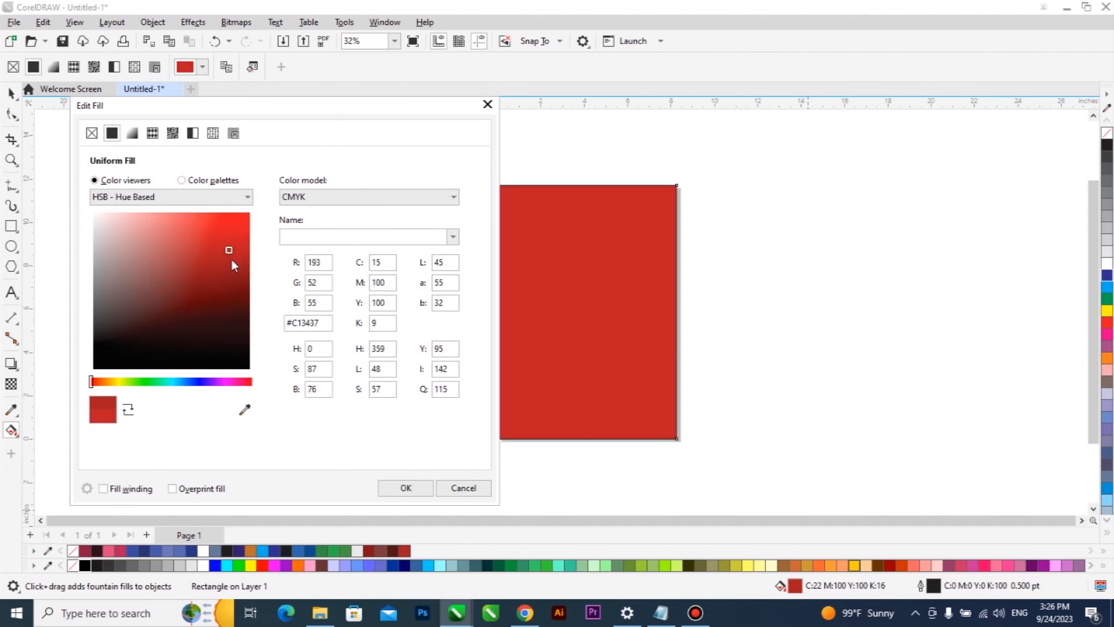
# Switch the rectangle to a fountain fill and reposition the Edit Fill dialog beside it.
pyautogui.click(133, 134)
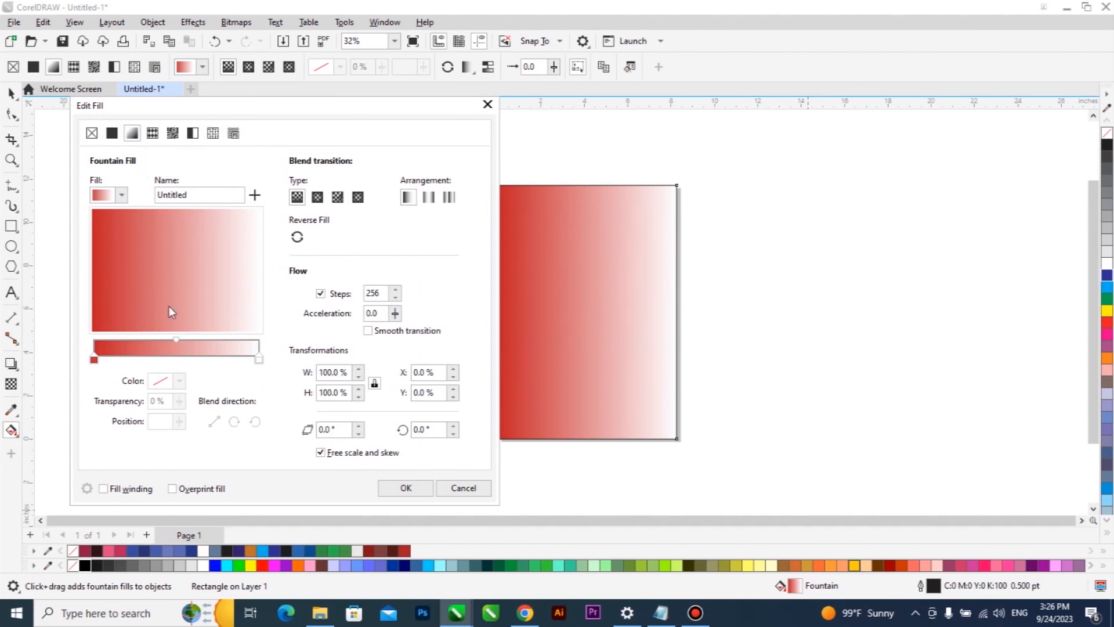
pyautogui.moveTo(301, 121); pyautogui.dragTo(915, 137)
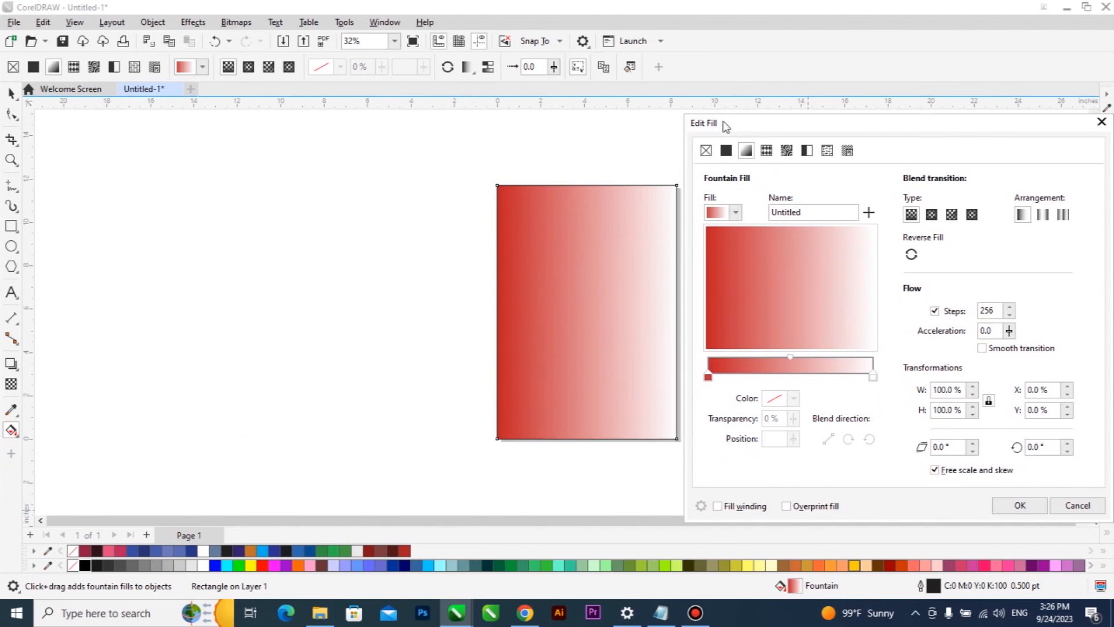
pyautogui.moveTo(722, 123); pyautogui.dragTo(661, 85)
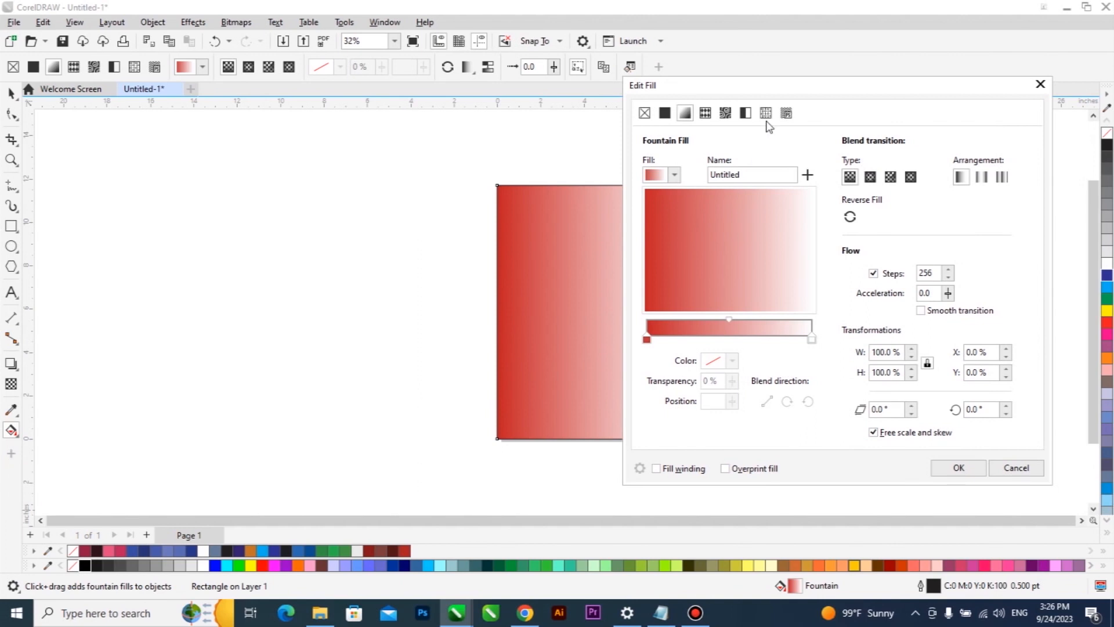
pyautogui.moveTo(790, 92); pyautogui.dragTo(827, 97)
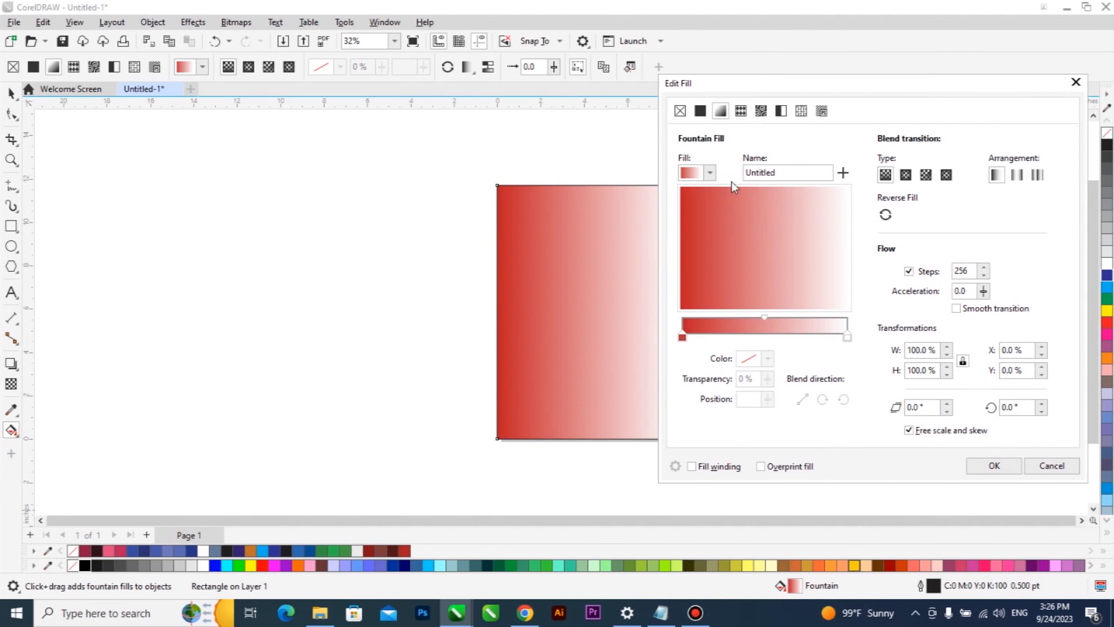
# Set the colour of the gradient's start node to teal C70 M0 Y47 K0.
pyautogui.click(682, 338)
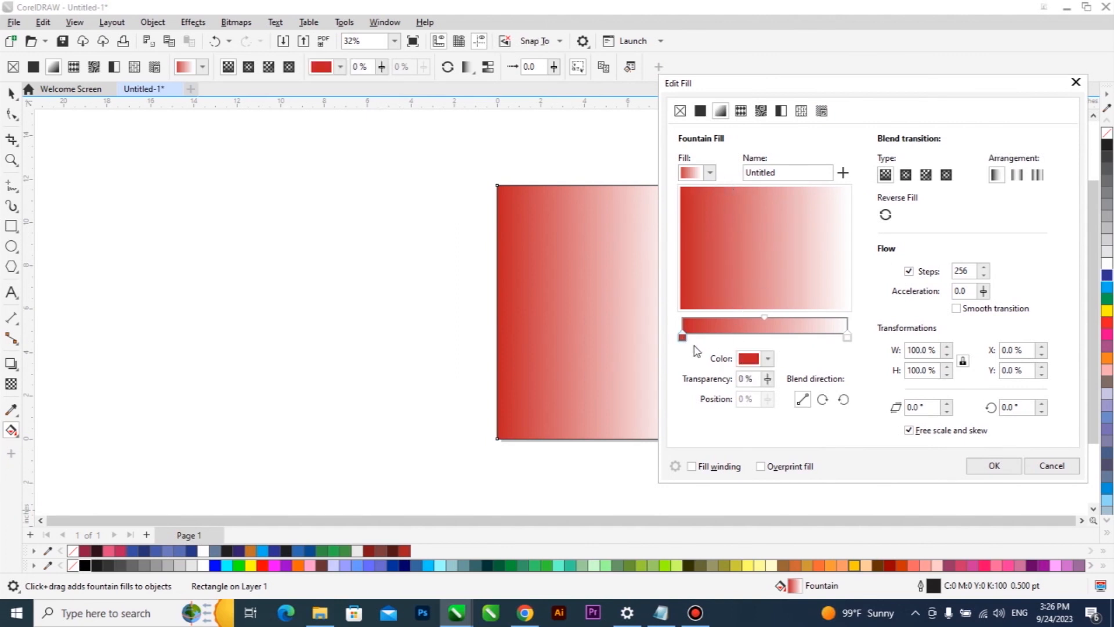
pyautogui.click(768, 360)
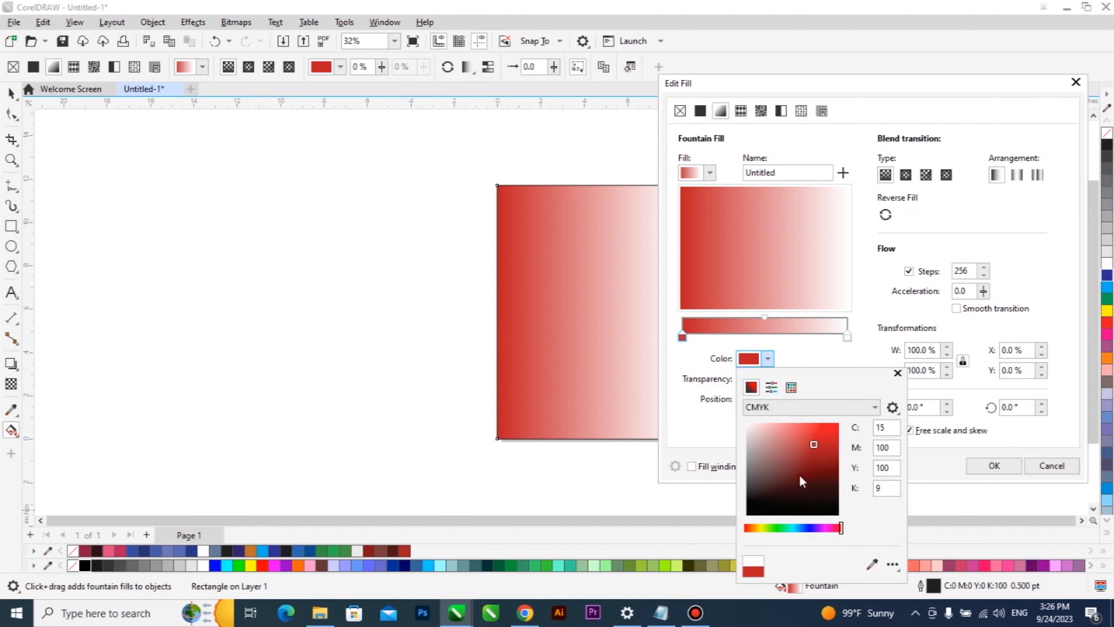
pyautogui.moveTo(816, 461); pyautogui.dragTo(819, 450)
pyautogui.click(786, 457)
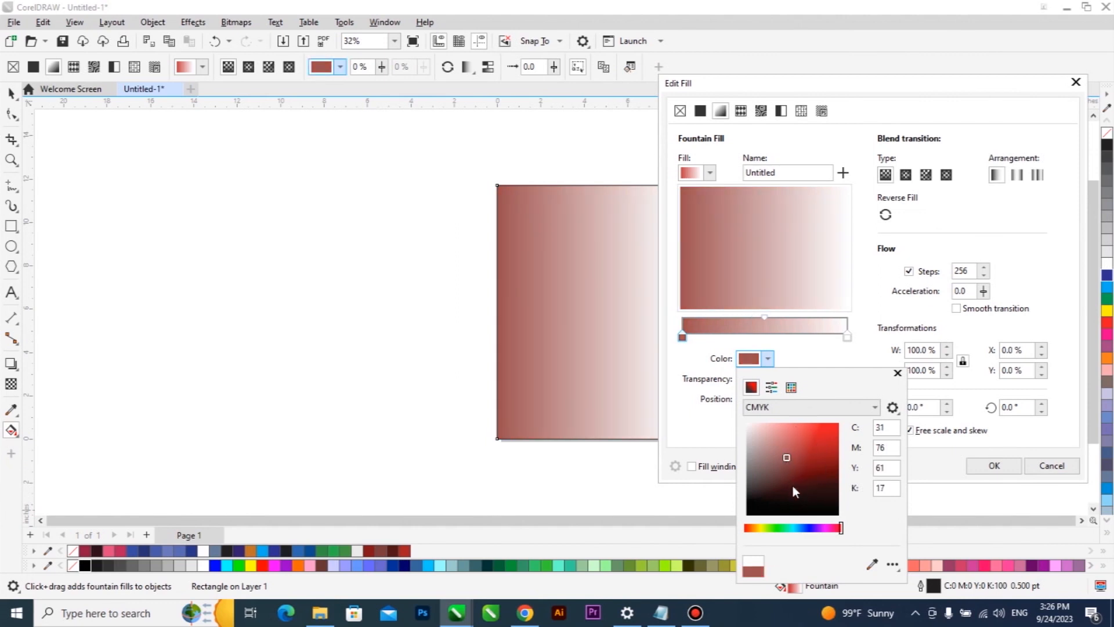
pyautogui.click(792, 492)
pyautogui.moveTo(771, 527); pyautogui.dragTo(794, 514)
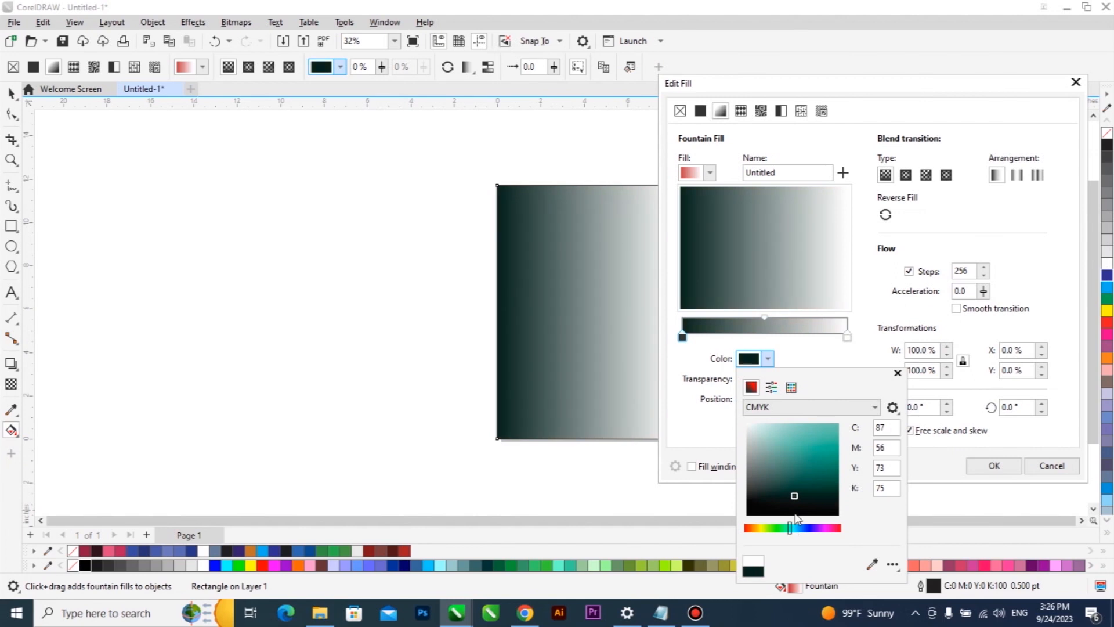
pyautogui.click(810, 444)
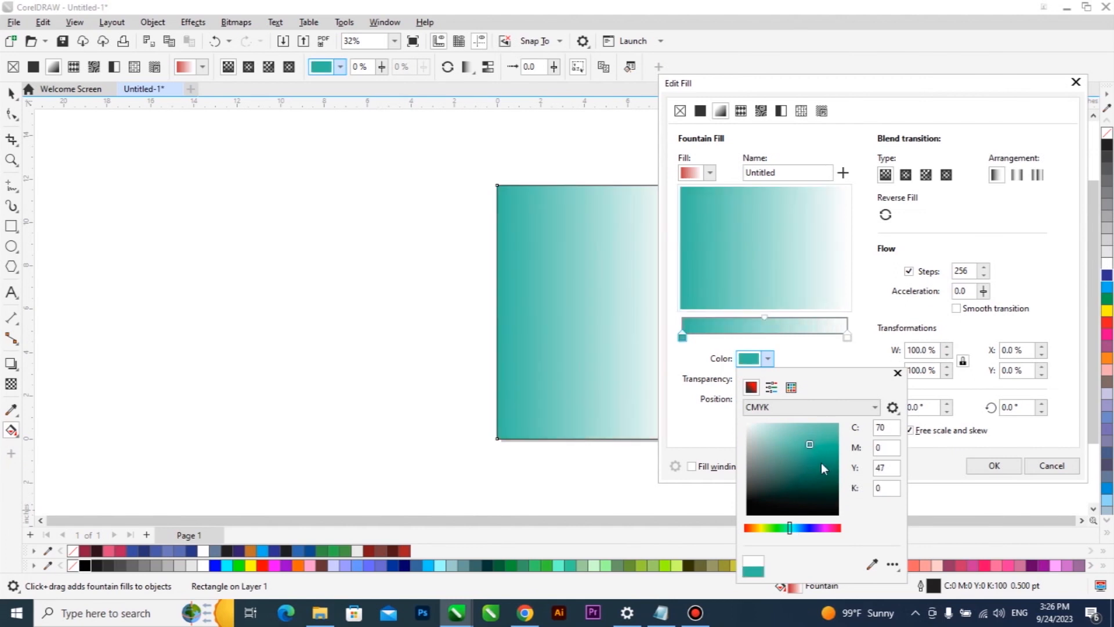
pyautogui.click(933, 467)
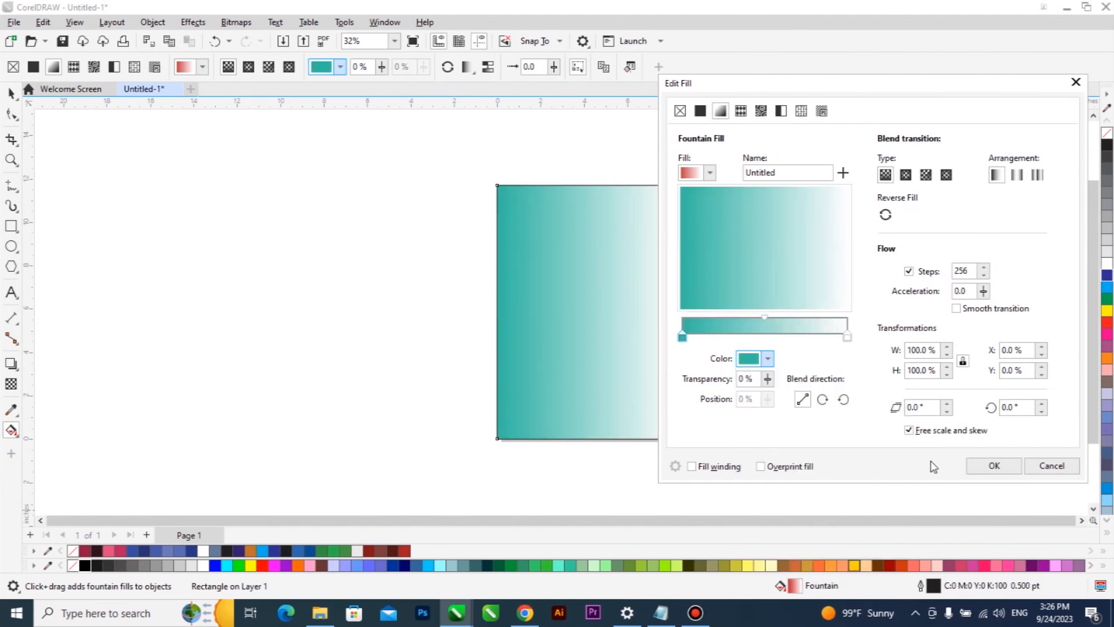
# Set the colour of the gradient's end node to mustard yellow.
pyautogui.click(846, 338)
pyautogui.click(767, 359)
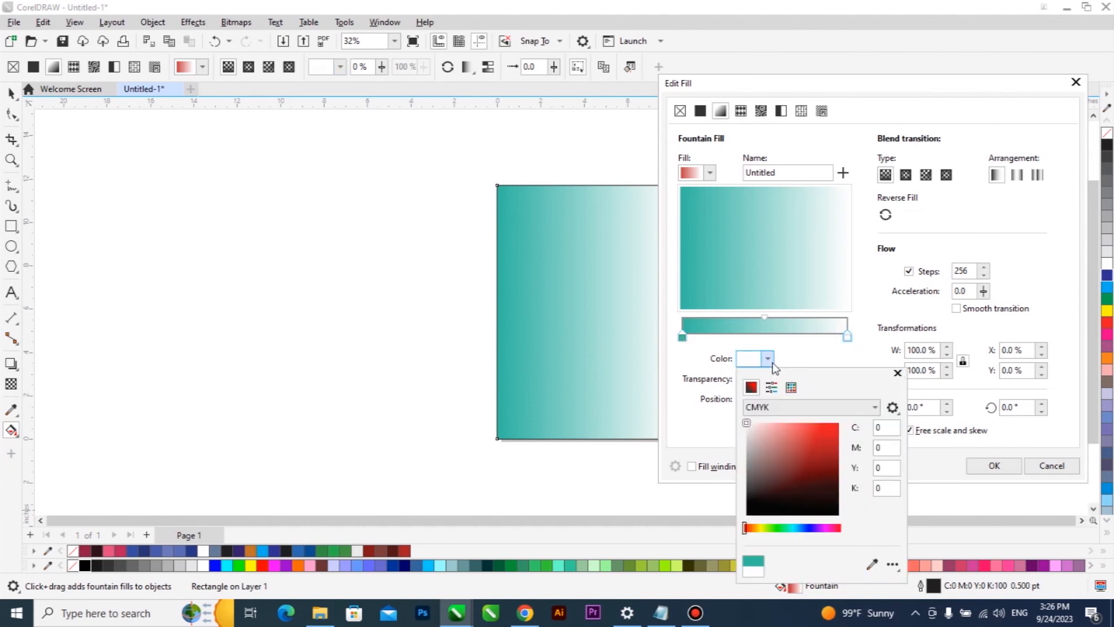
pyautogui.click(828, 429)
pyautogui.click(831, 443)
pyautogui.click(816, 490)
pyautogui.click(762, 528)
pyautogui.click(823, 436)
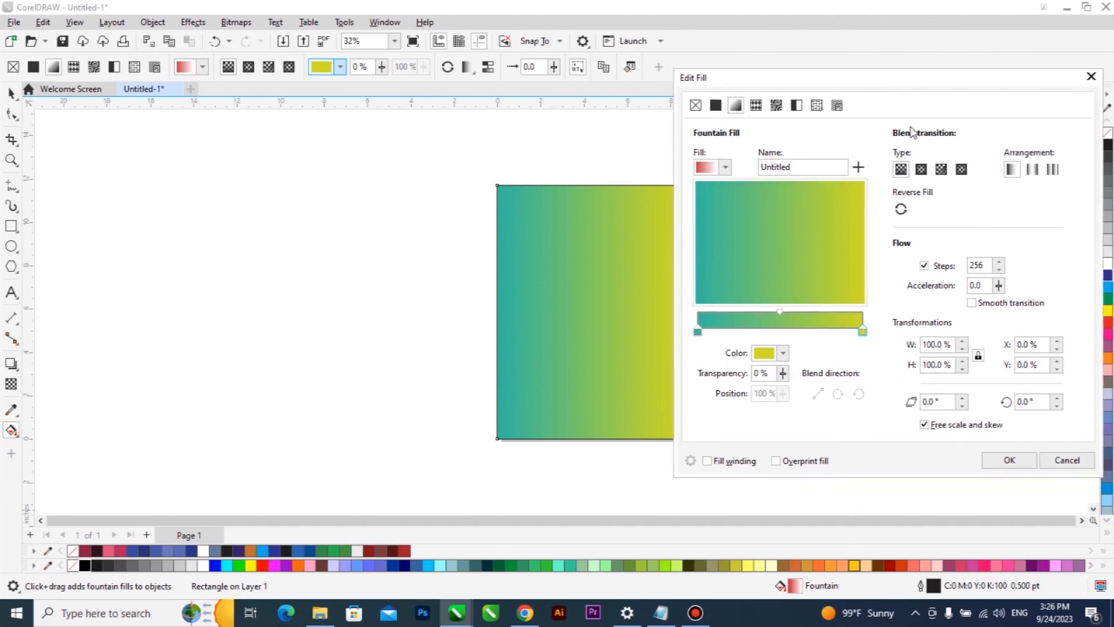
# Try the elliptical, conical and rectangular blend types, set the arrangement to repeat, and return the fountain fill to linear.
pyautogui.click(923, 169)
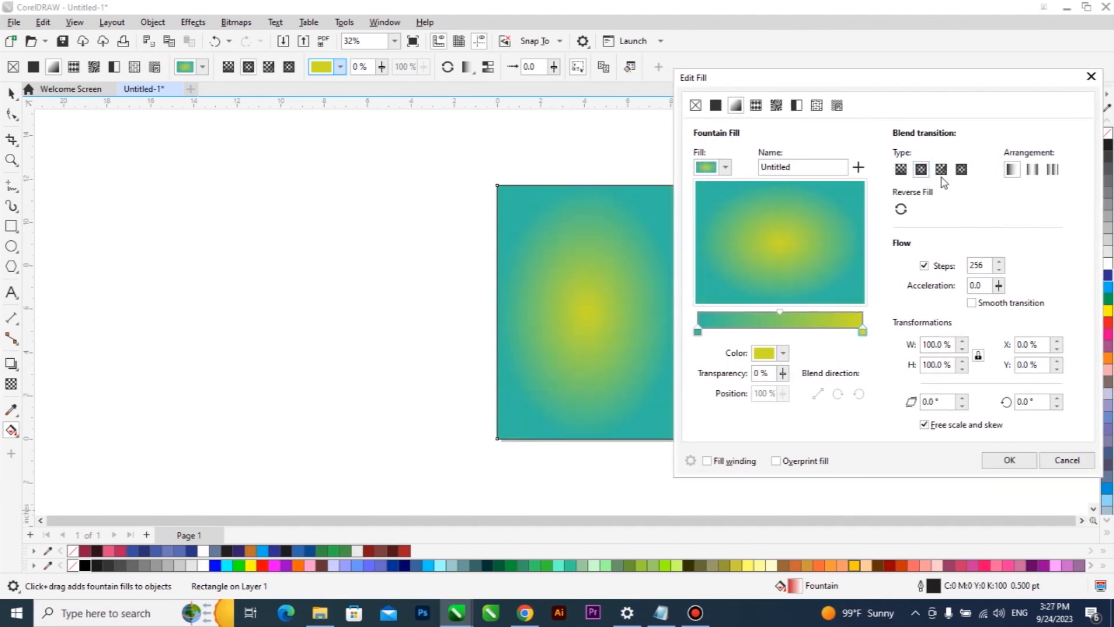
pyautogui.click(941, 169)
pyautogui.click(962, 170)
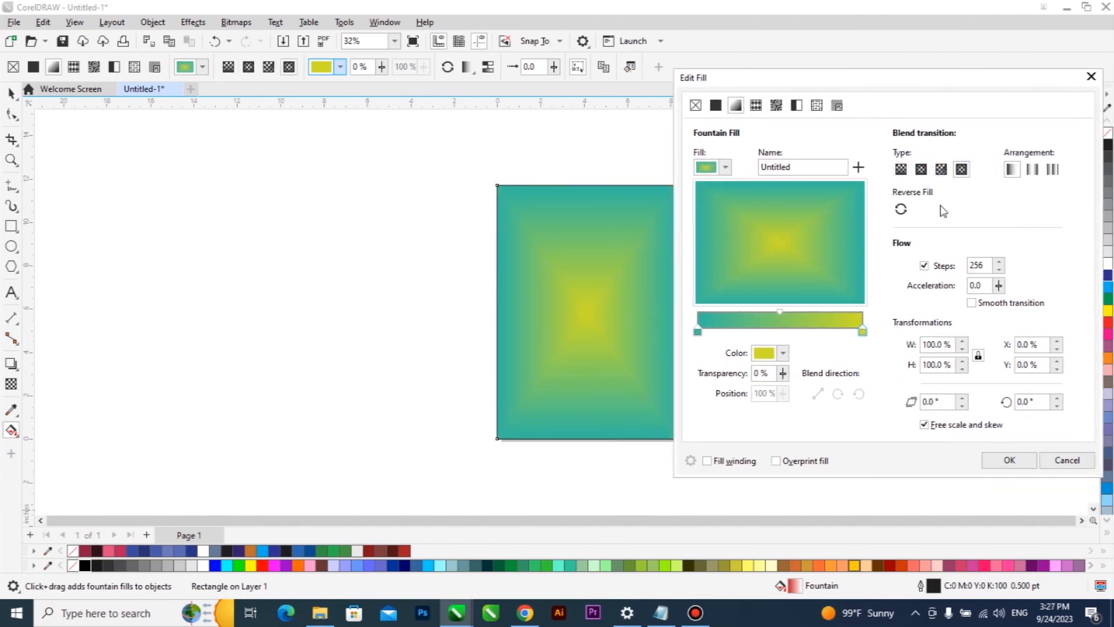
pyautogui.click(1032, 170)
pyautogui.click(1052, 169)
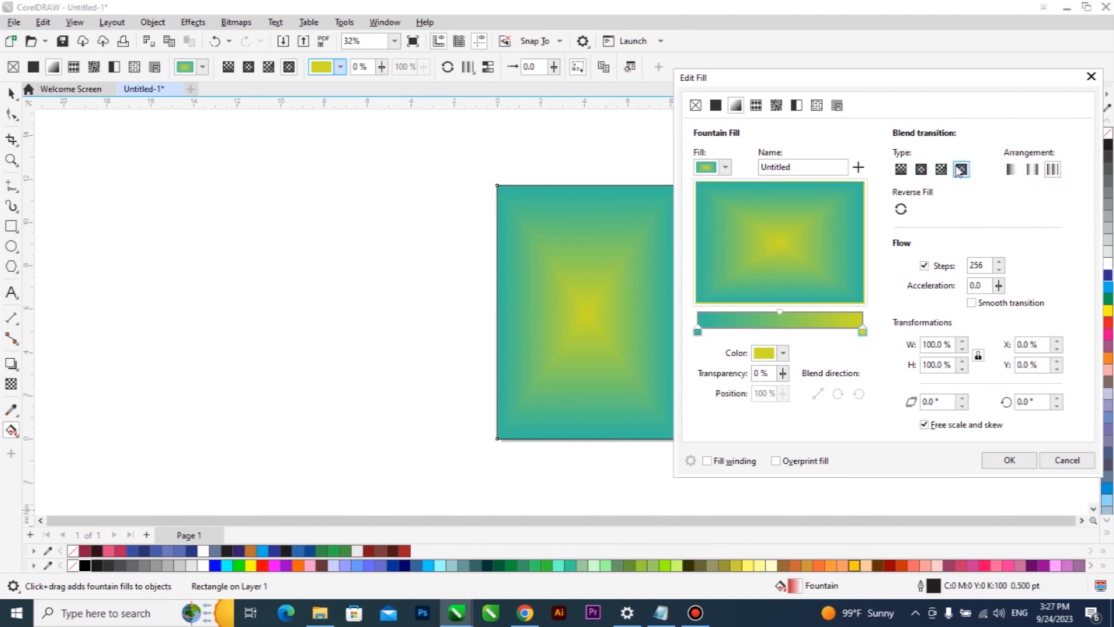
pyautogui.click(900, 169)
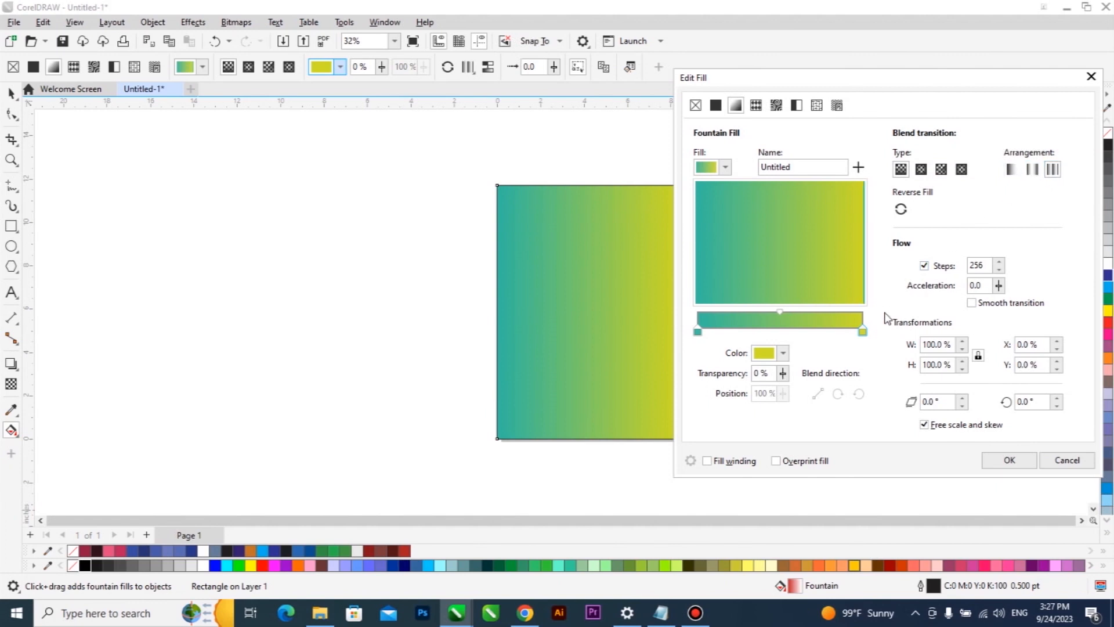
# Add a colour node at 50% of the gradient and set it to blue C86 M43 Y11 K0.
pyautogui.doubleClick(784, 337)
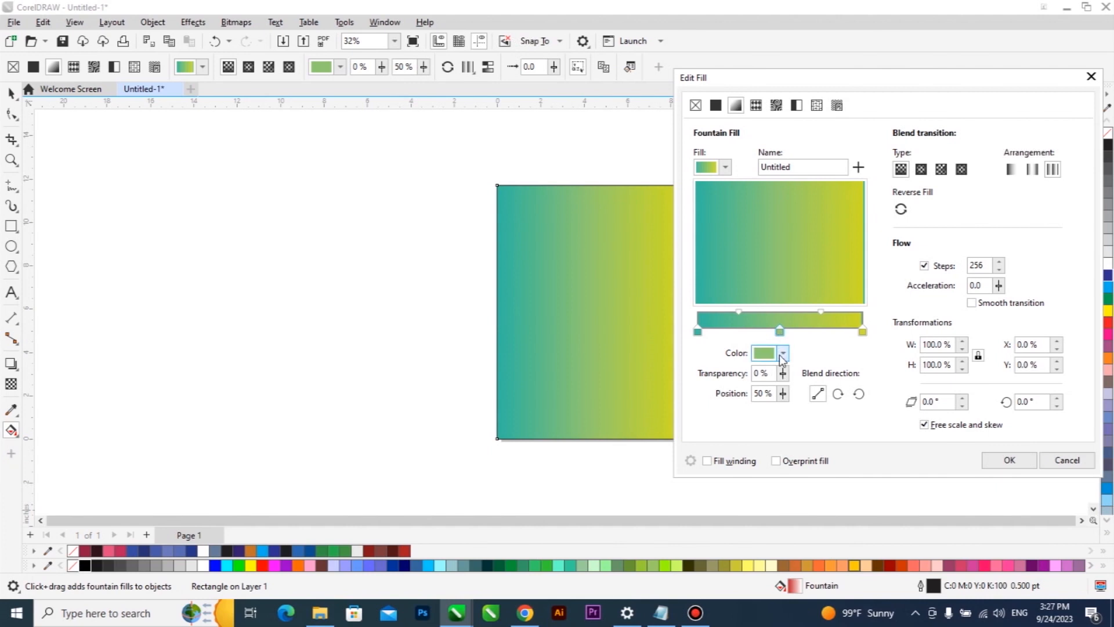
pyautogui.click(783, 354)
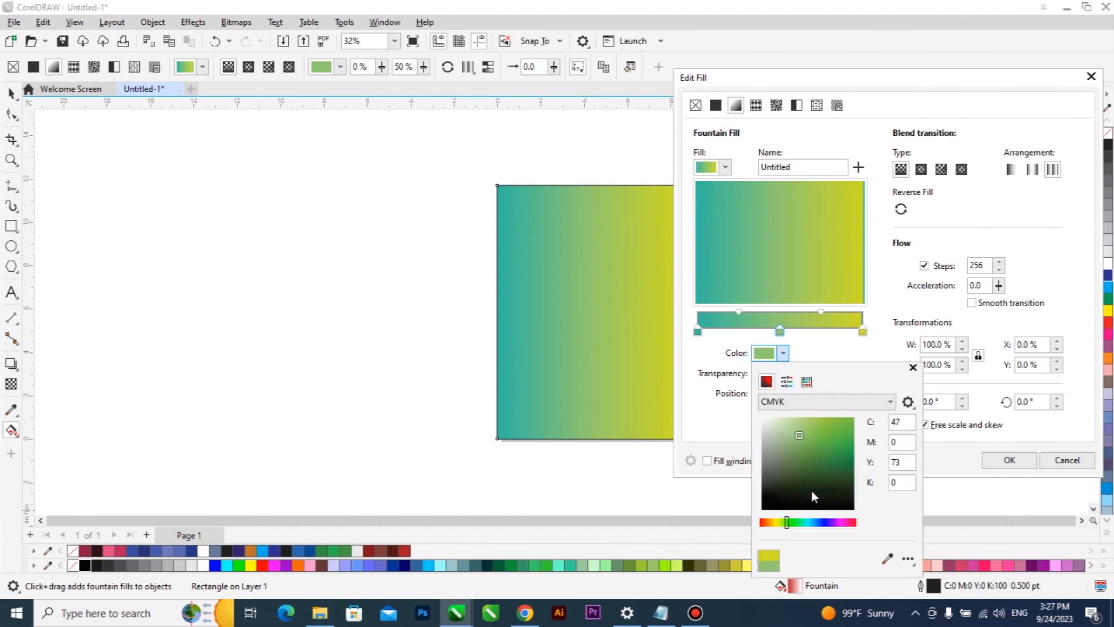
pyautogui.click(815, 521)
pyautogui.click(832, 469)
pyautogui.click(834, 444)
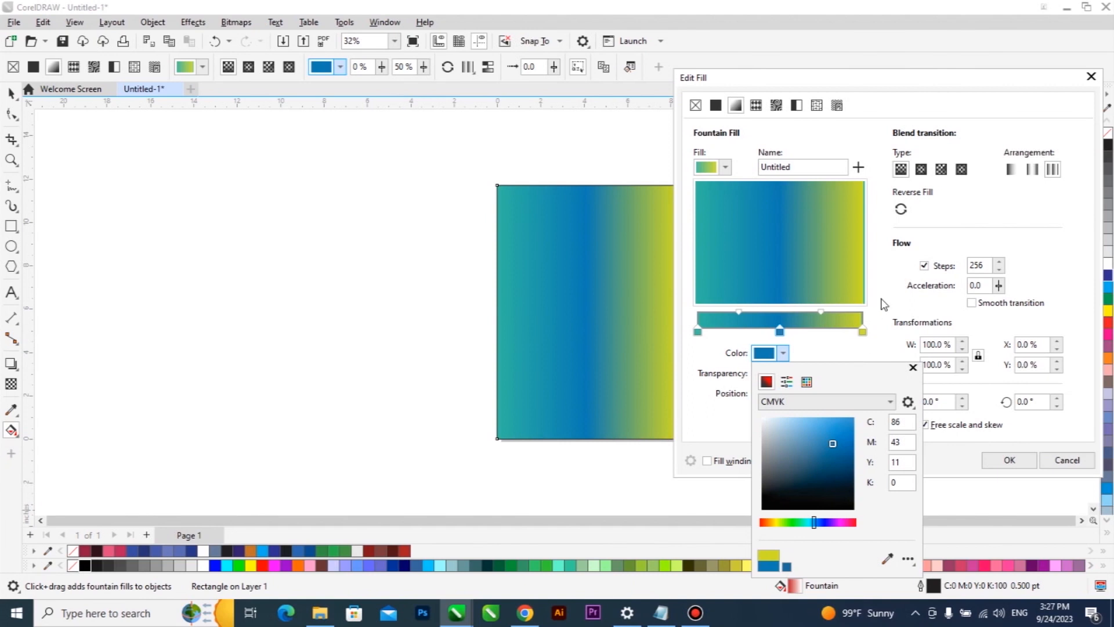
pyautogui.click(878, 301)
# Add a colour node at 24% of the gradient and set it to magenta pink.
pyautogui.doubleClick(736, 328)
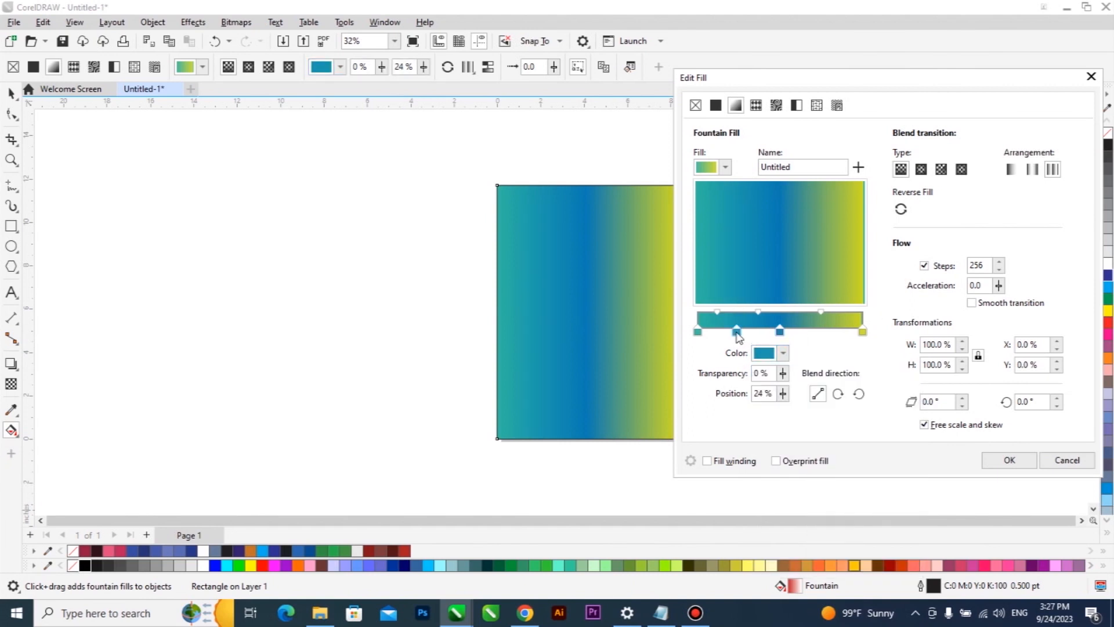
pyautogui.click(783, 353)
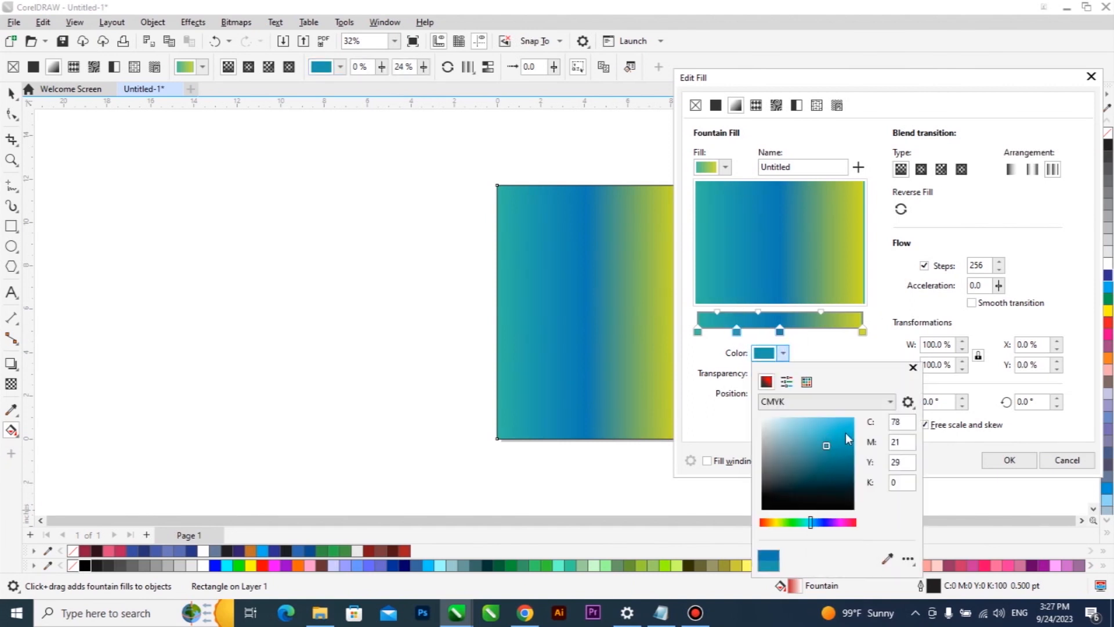
pyautogui.click(843, 522)
pyautogui.click(850, 421)
pyautogui.click(859, 335)
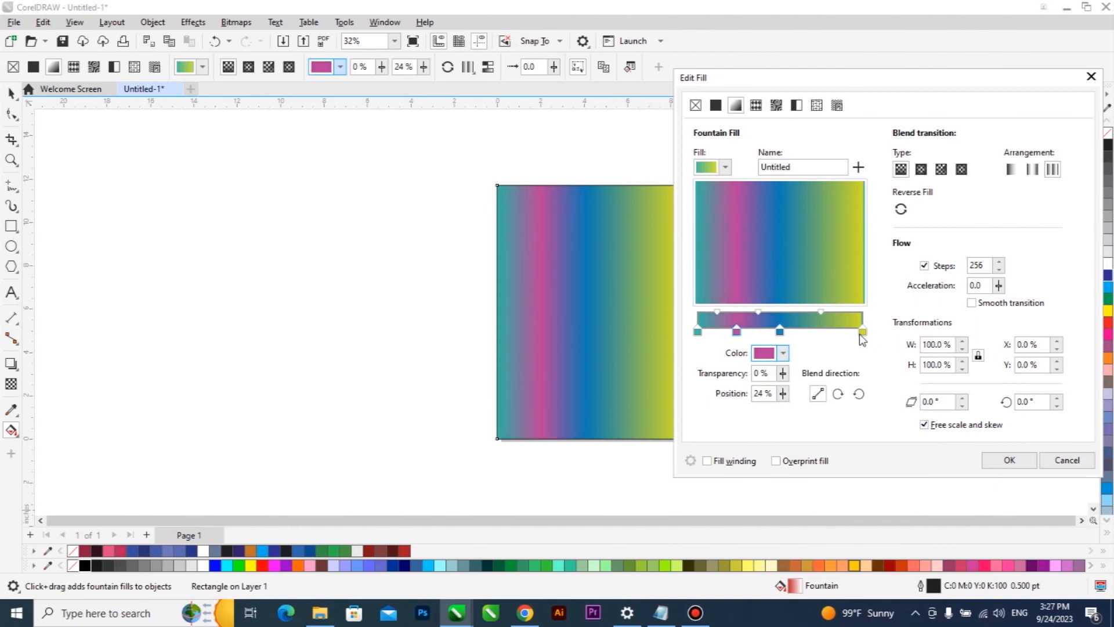
# Add a colour node at 78% of the gradient and set it to bright red.
pyautogui.doubleClick(827, 332)
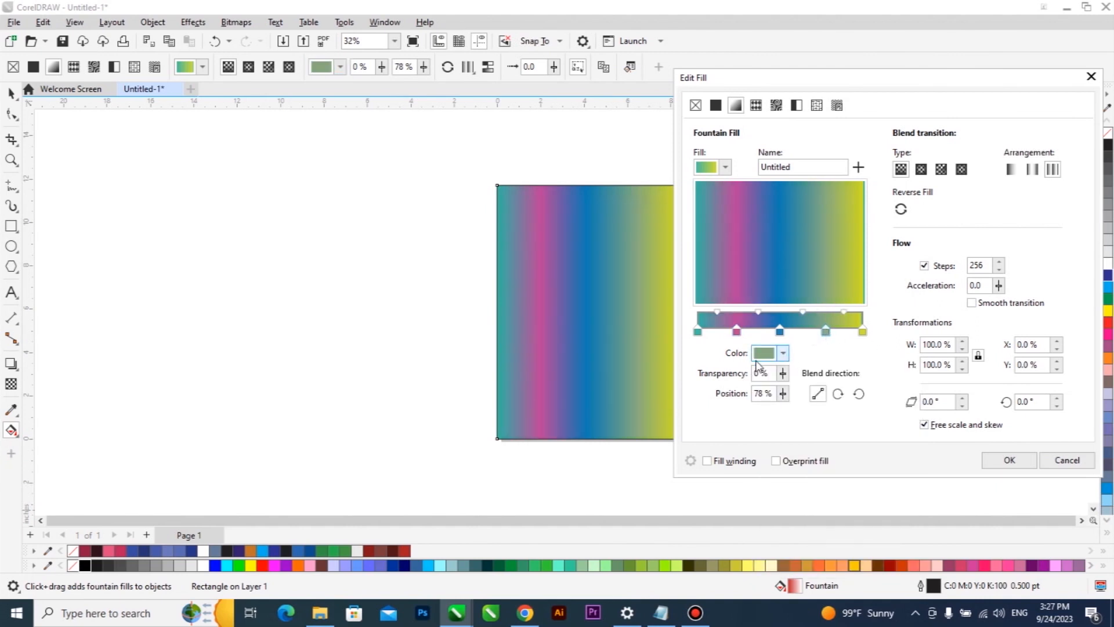
pyautogui.click(783, 353)
pyautogui.moveTo(778, 523); pyautogui.dragTo(760, 522)
pyautogui.click(812, 446)
pyautogui.click(836, 429)
pyautogui.click(894, 303)
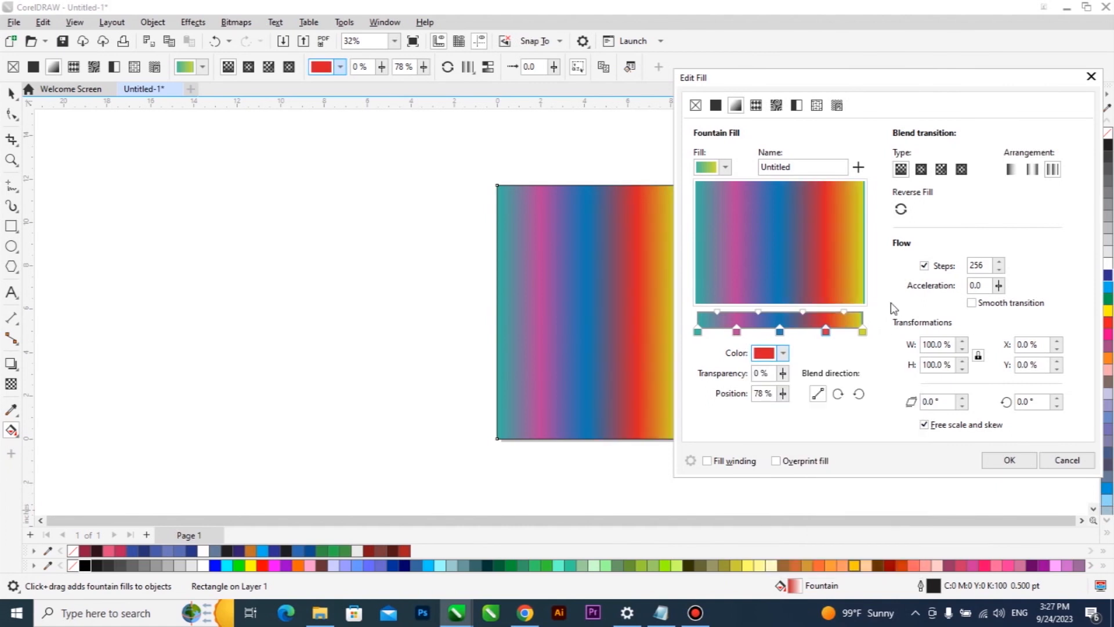
# Compare the five-colour gradient as elliptical, rectangular, linear and conical blends.
pyautogui.click(921, 169)
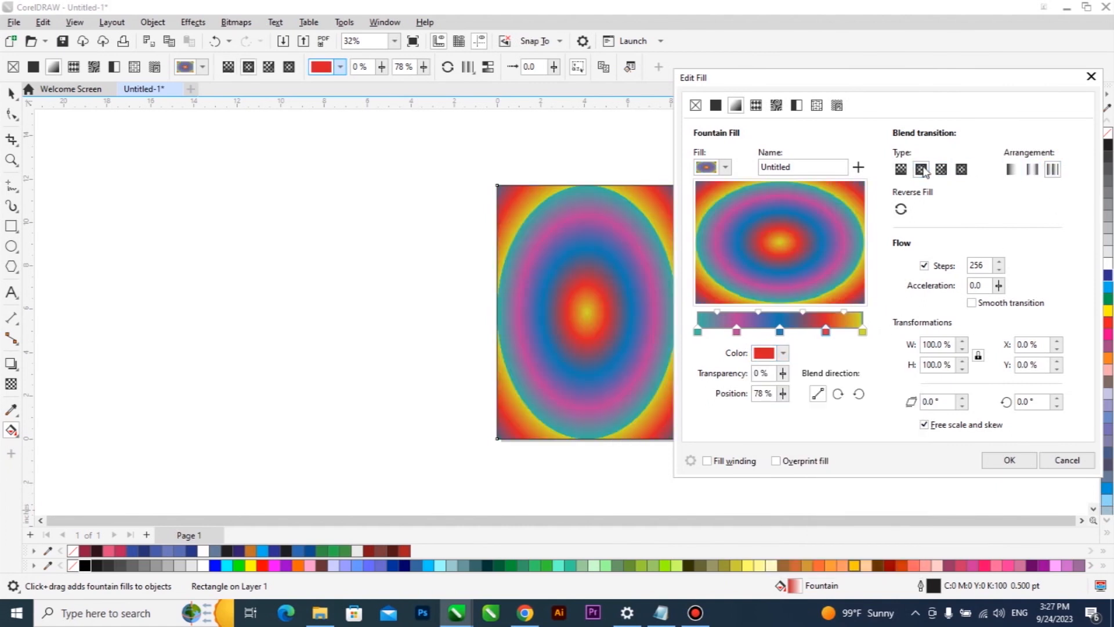
pyautogui.click(941, 169)
pyautogui.click(957, 172)
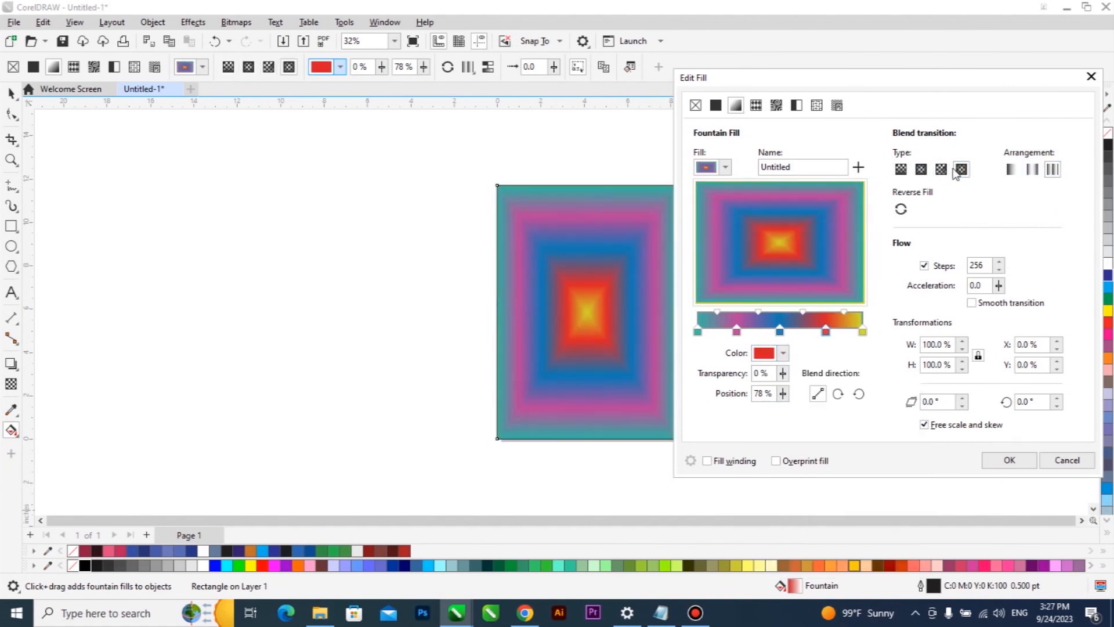
pyautogui.click(901, 170)
pyautogui.click(941, 169)
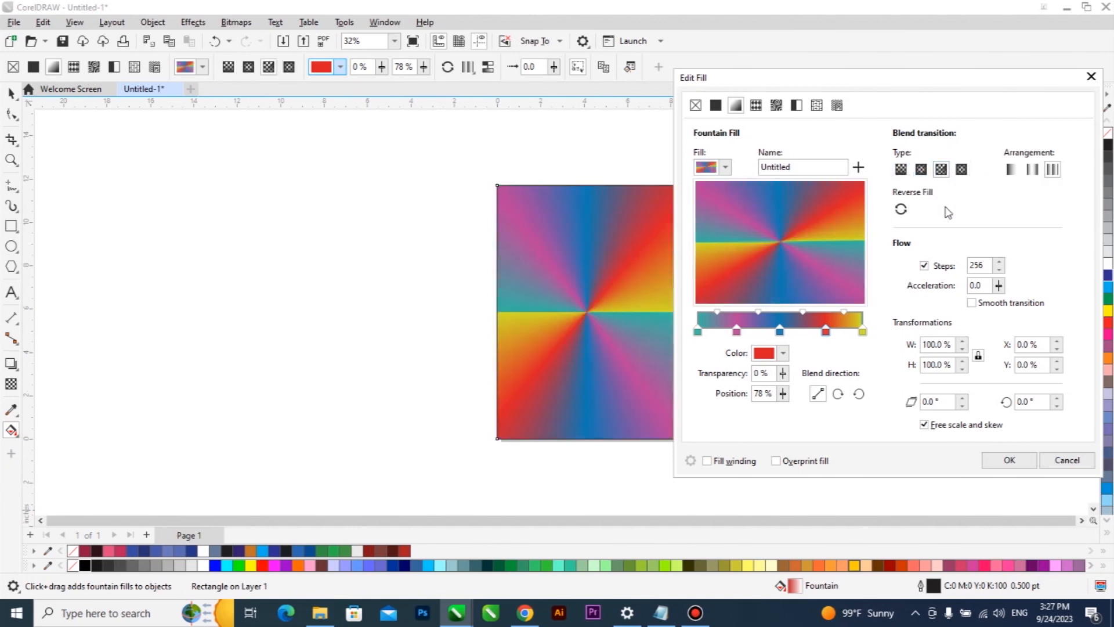
# Cycle through the blend types and arrangements, set a rectangular blend with repeat, and offset its centre to X 22%, Y 17%.
pyautogui.click(901, 169)
pyautogui.click(920, 169)
pyautogui.click(940, 169)
pyautogui.click(962, 170)
pyautogui.click(1011, 170)
pyautogui.click(1032, 170)
pyautogui.click(1049, 170)
pyautogui.moveTo(818, 209)
pyautogui.mouseDown()
pyautogui.moveTo(709, 209)
pyautogui.moveTo(718, 246)
pyautogui.moveTo(816, 221)
pyautogui.mouseUp()
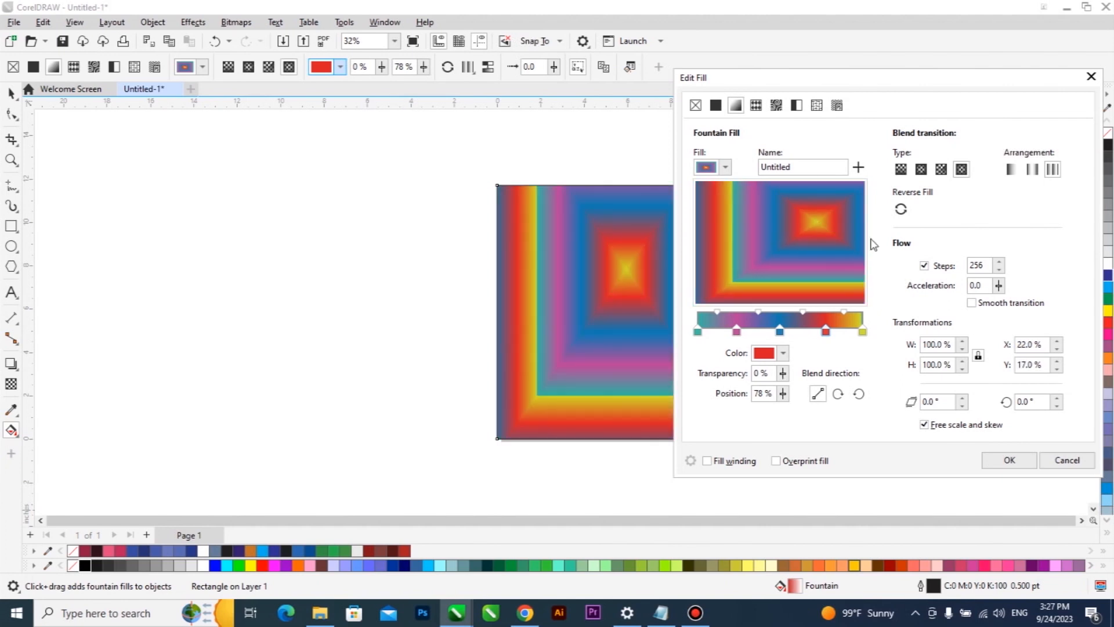
# Switch the gradient to linear and reverse the fill repeatedly to compare both colour orders.
pyautogui.click(901, 209)
pyautogui.click(901, 209)
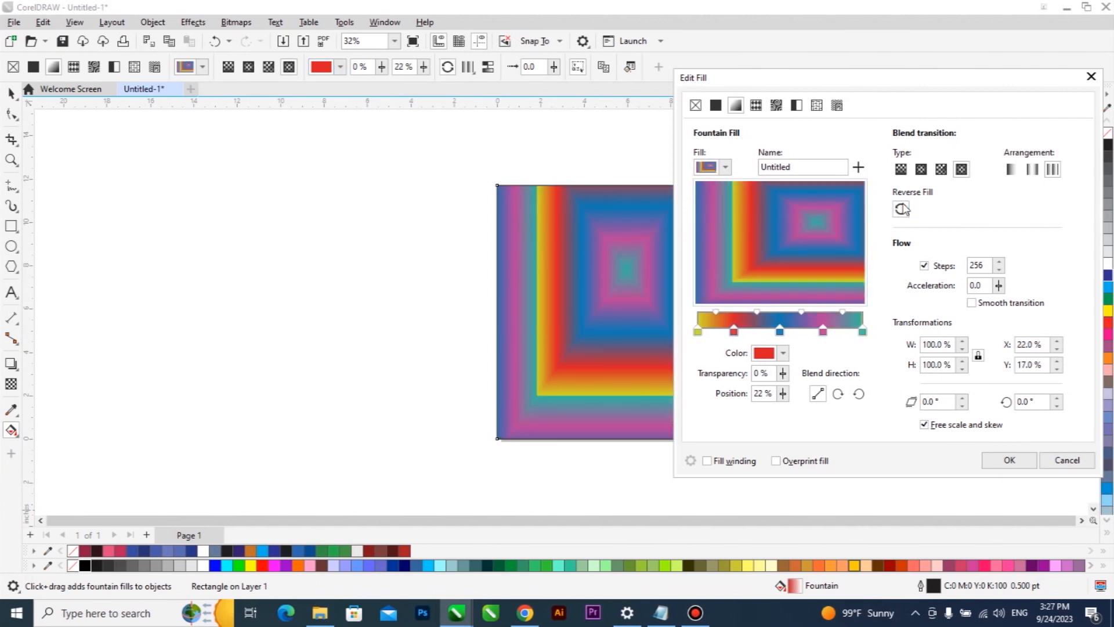
pyautogui.click(901, 169)
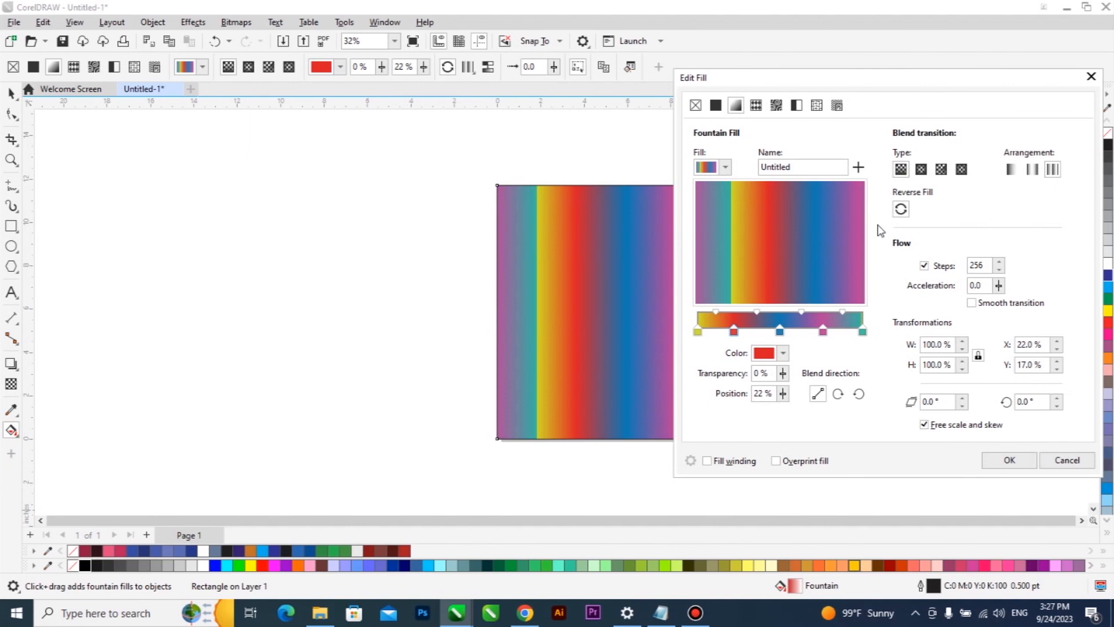
pyautogui.click(901, 210)
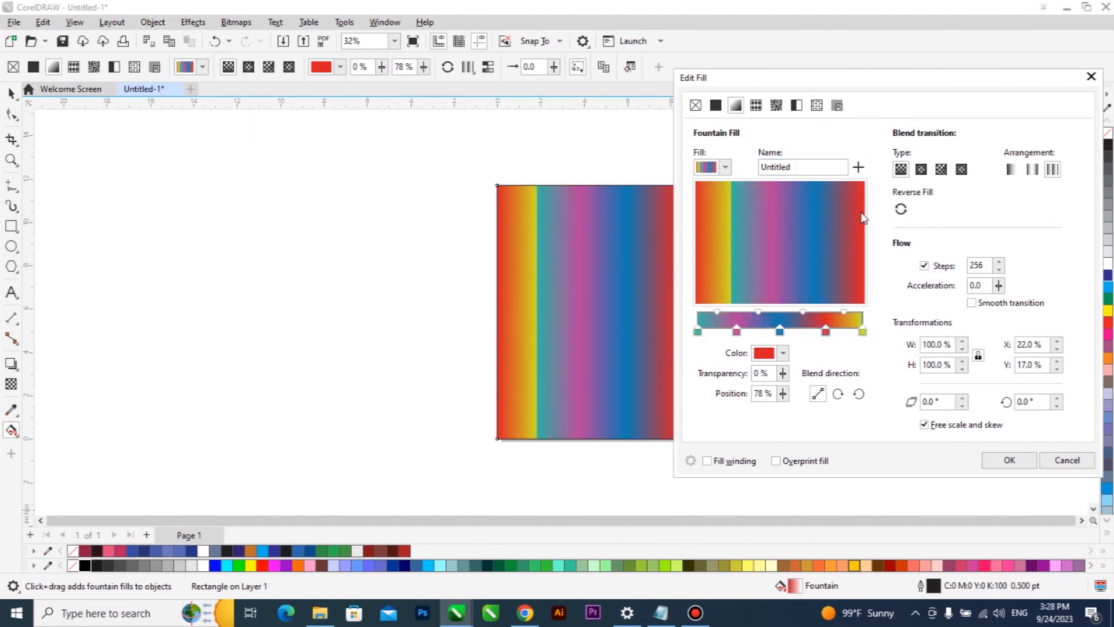
pyautogui.click(901, 210)
pyautogui.click(901, 210)
pyautogui.click(901, 209)
pyautogui.click(900, 210)
# Try the offset gradient as elliptical and conical blends, and set it to rectangular.
pyautogui.click(921, 169)
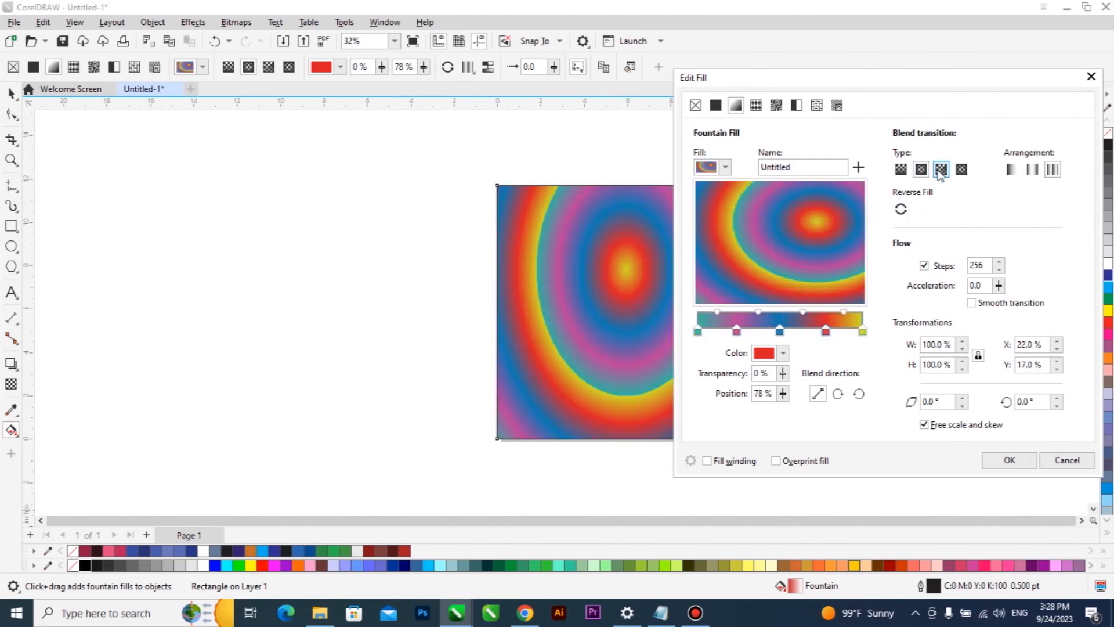
pyautogui.click(941, 169)
pyautogui.click(962, 168)
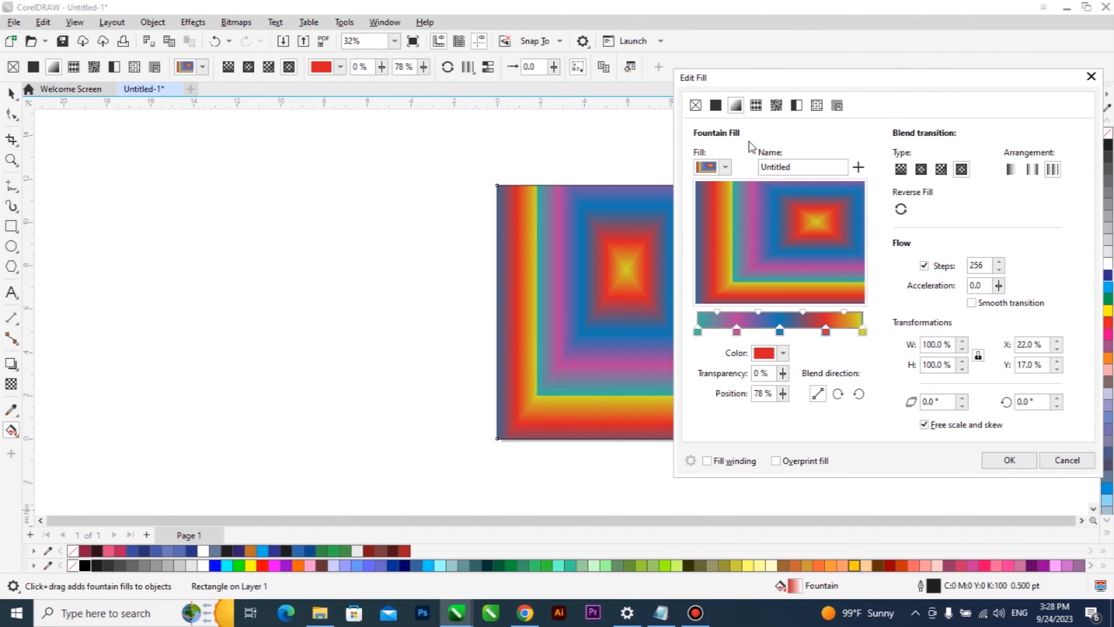
# Apply the Sun Rise vector pattern fill to the rectangle and look at the available local fills without choosing another.
pyautogui.click(754, 106)
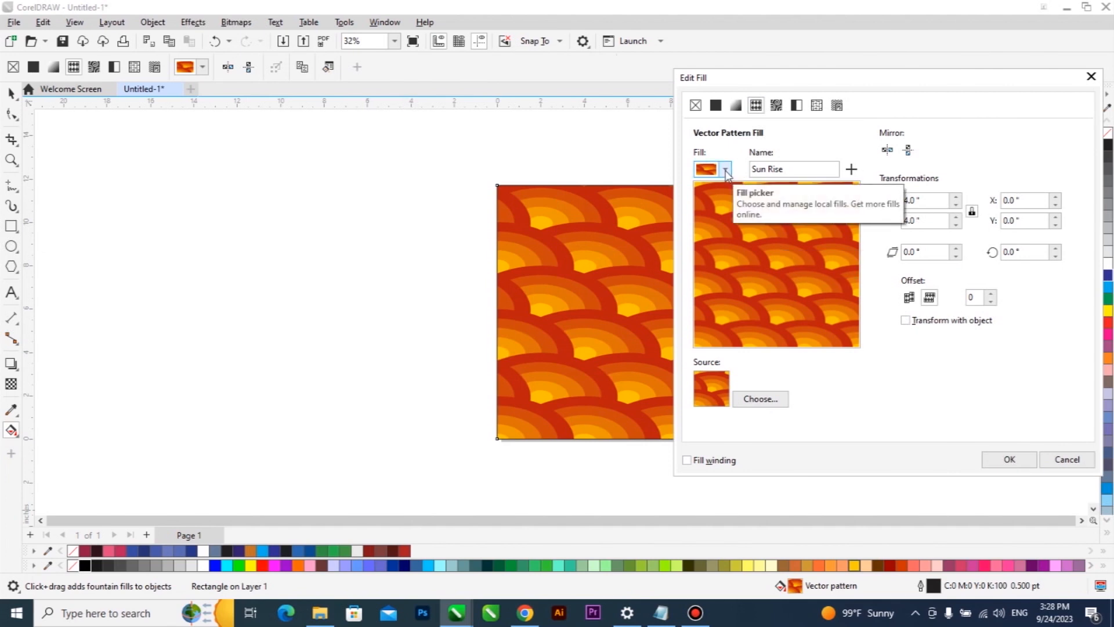
pyautogui.click(725, 170)
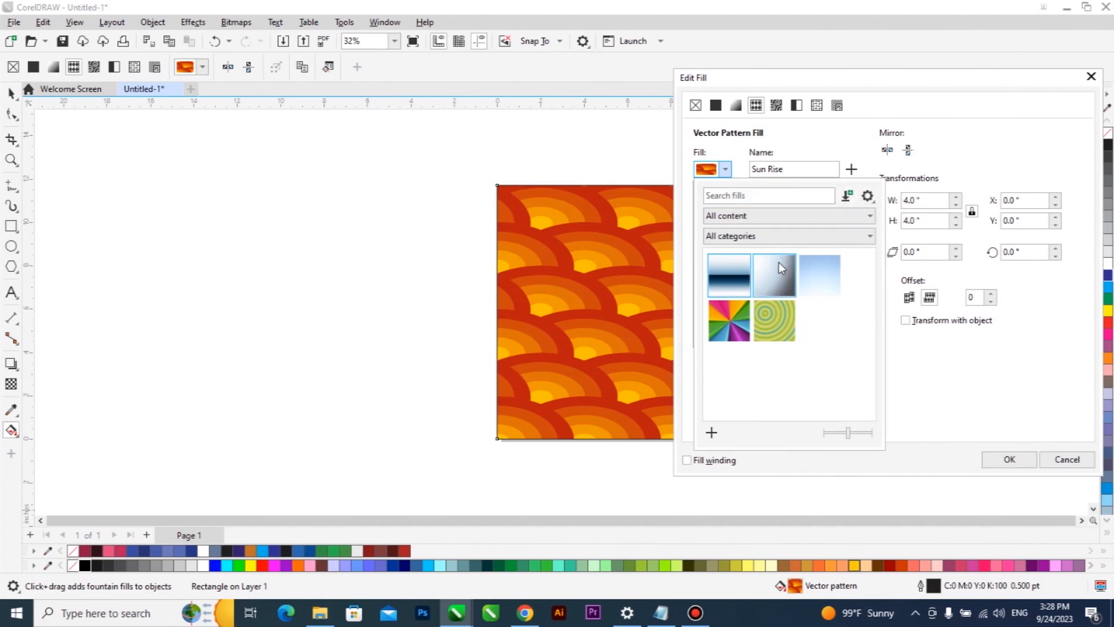
pyautogui.click(824, 217)
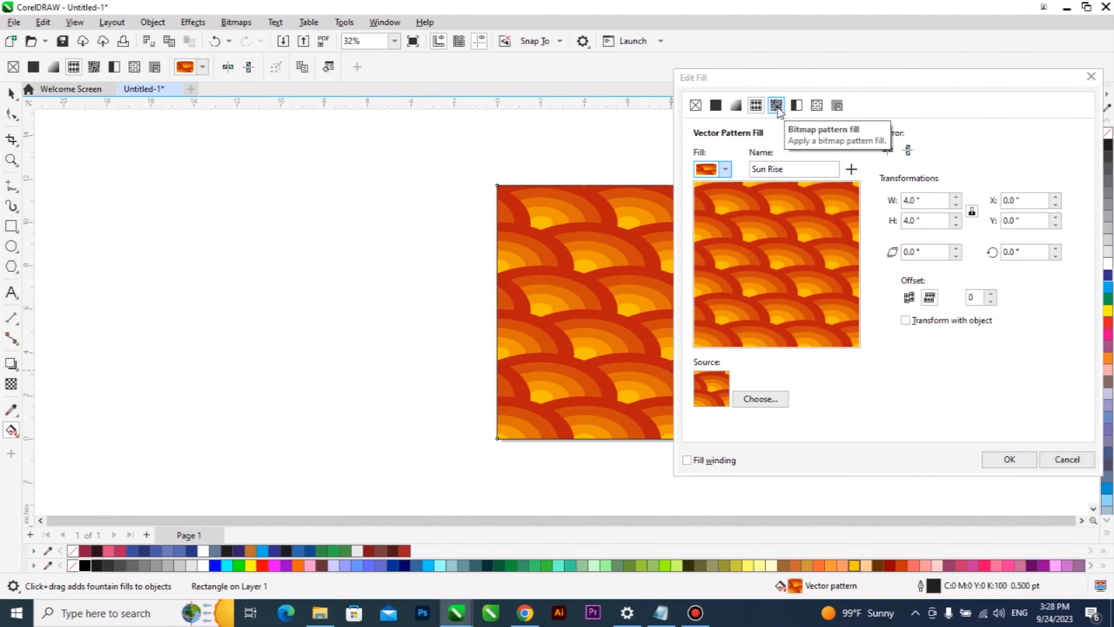
# Apply the Bricks bitmap pattern fill, and look at the local fills and the source image import without choosing a replacement.
pyautogui.click(777, 106)
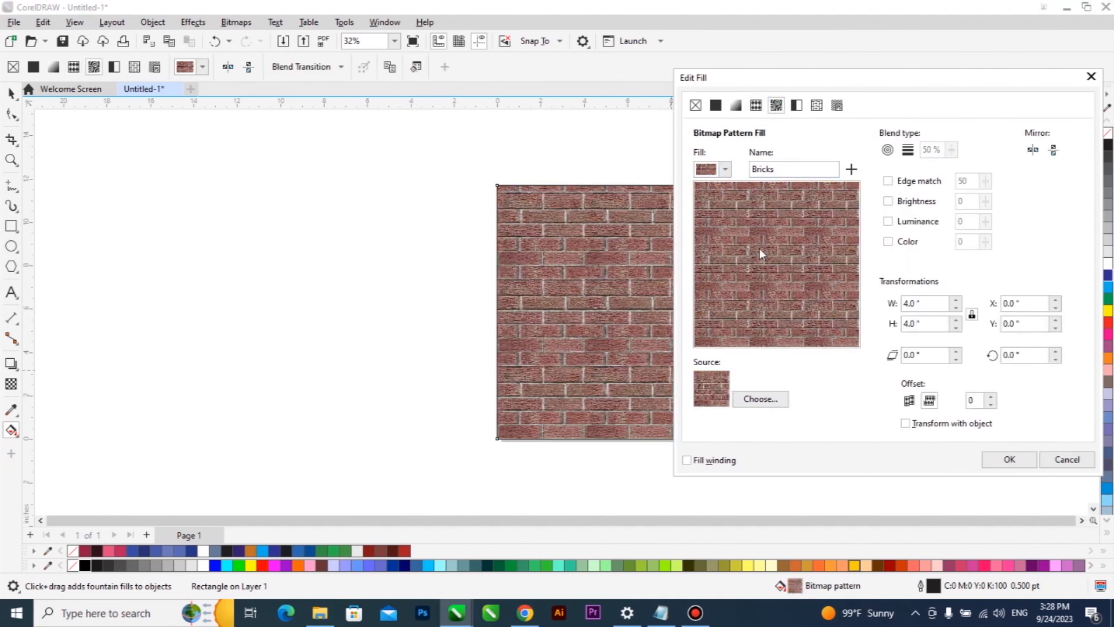
pyautogui.click(725, 169)
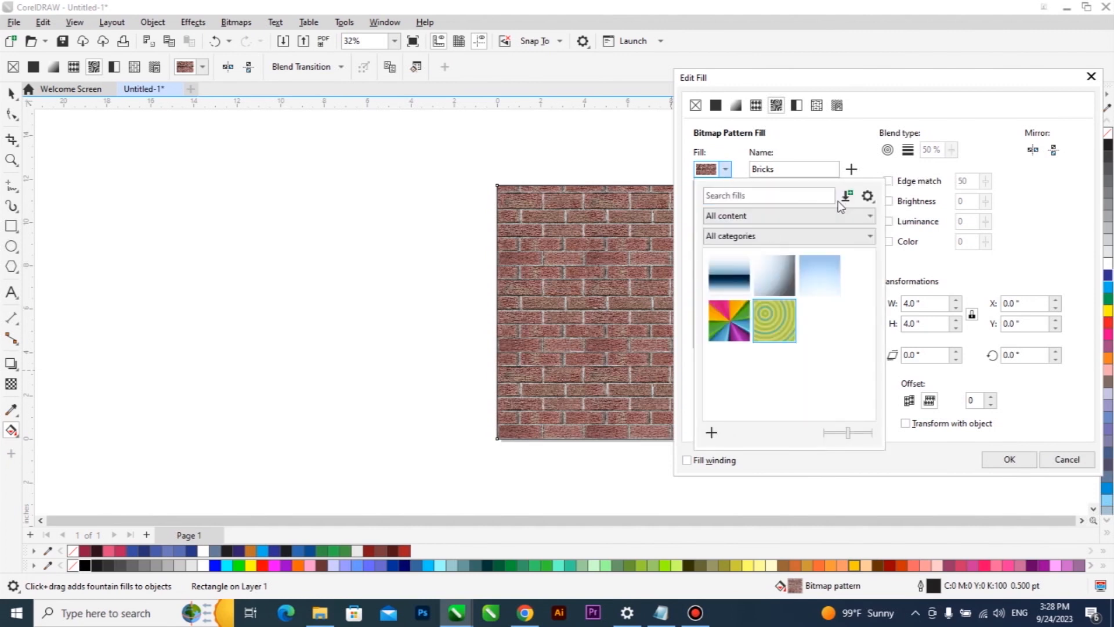
pyautogui.click(844, 152)
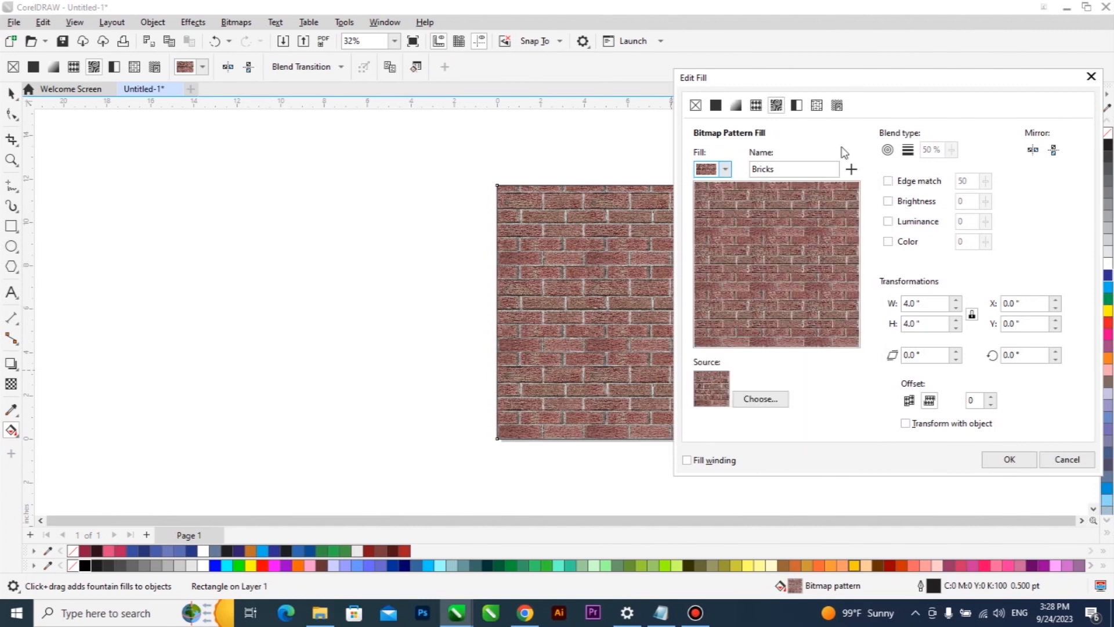
pyautogui.click(757, 400)
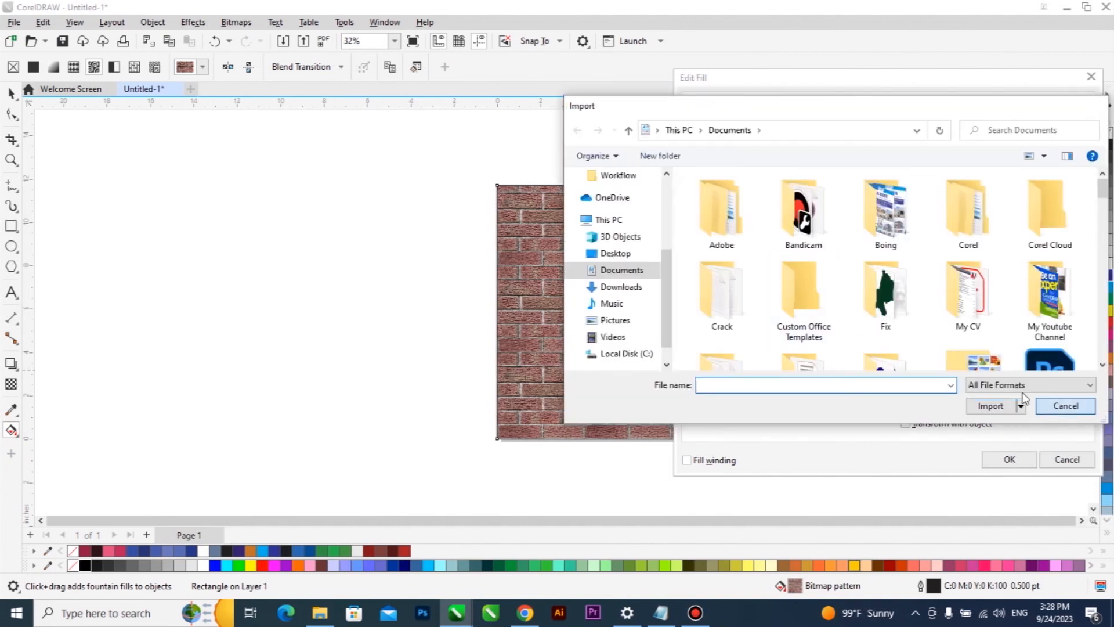
pyautogui.click(1064, 406)
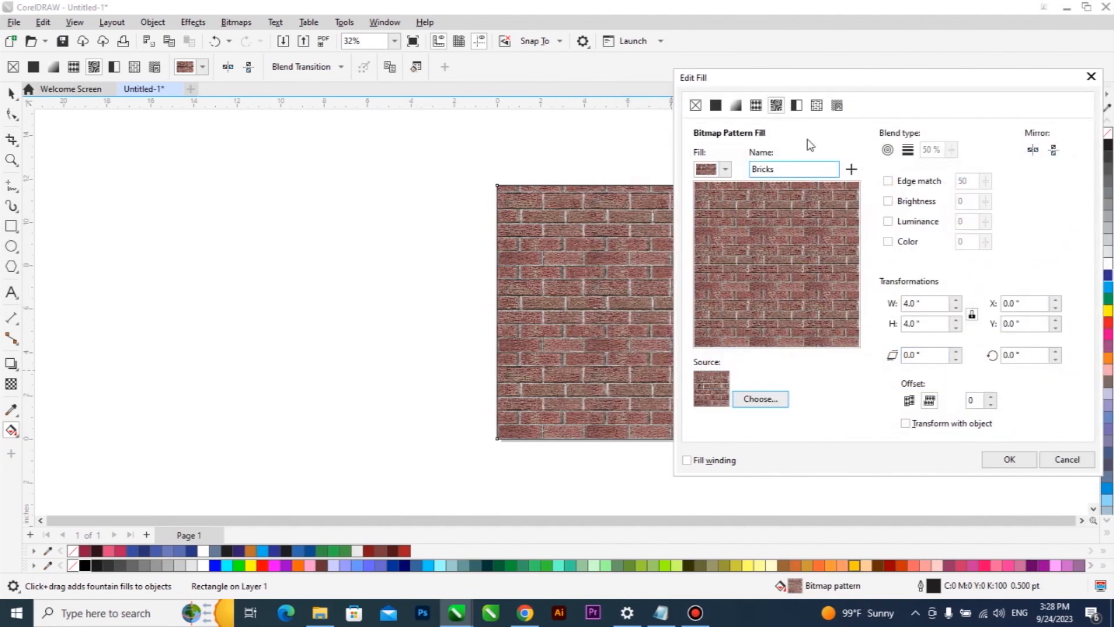
# Apply a two-color pattern fill, try the ring pattern, and choose the concentric squares pattern.
pyautogui.click(796, 106)
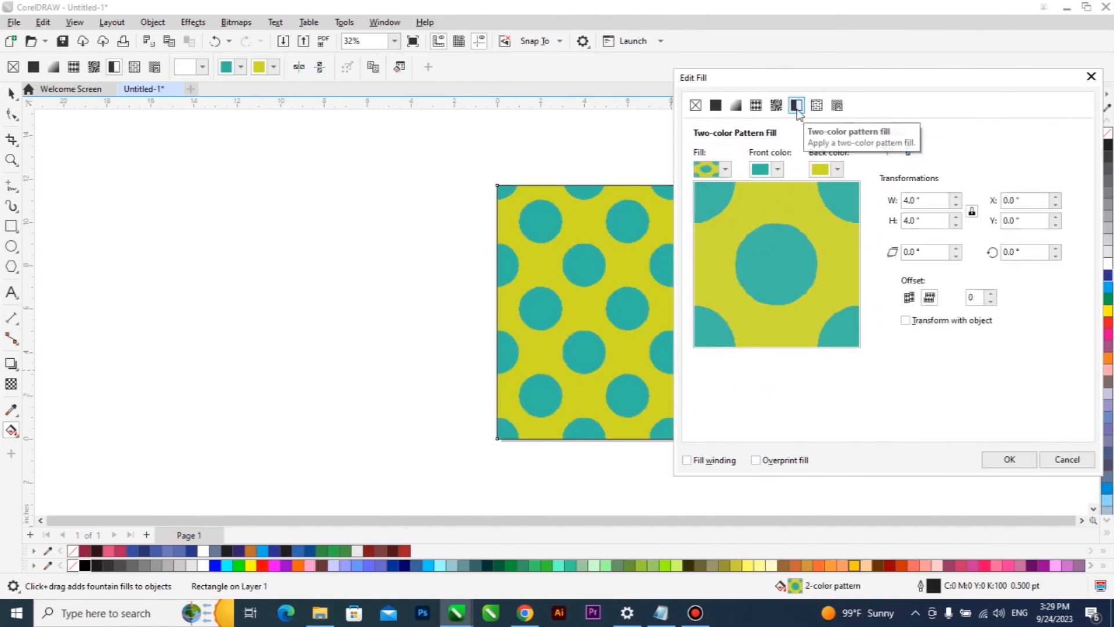
pyautogui.click(726, 170)
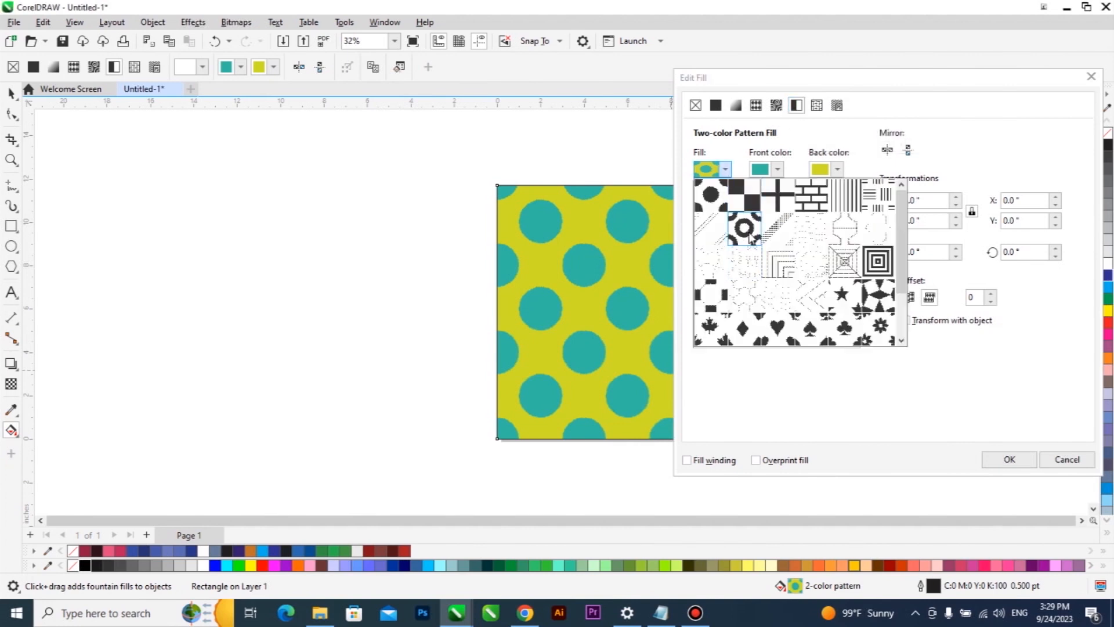
pyautogui.click(750, 232)
pyautogui.click(726, 170)
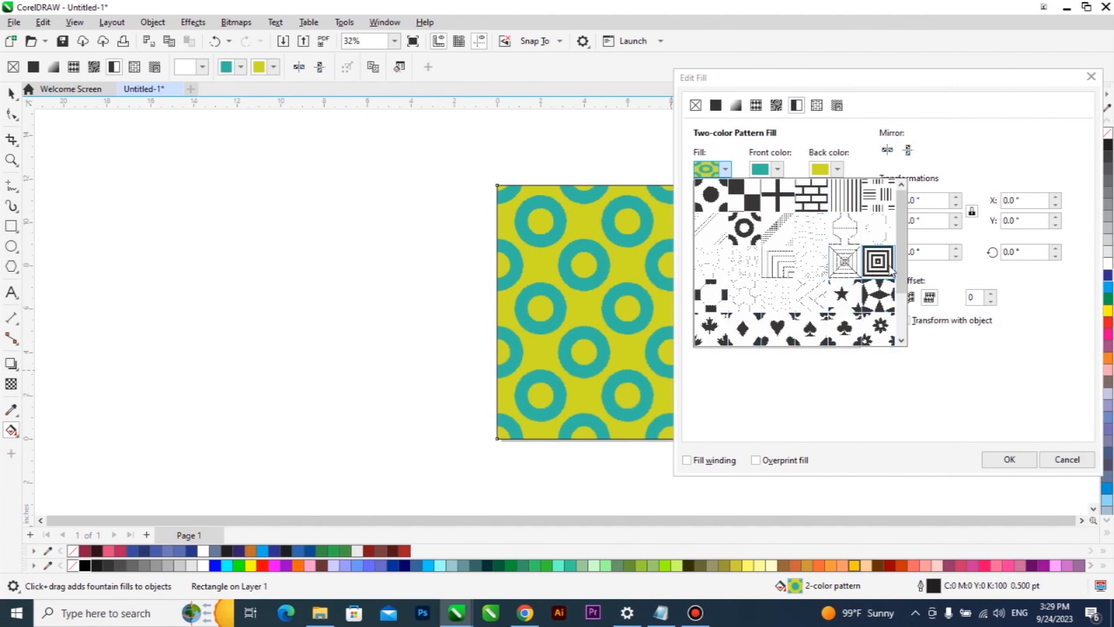
pyautogui.moveTo(900, 257)
pyautogui.mouseDown()
pyautogui.moveTo(898, 289)
pyautogui.moveTo(907, 242)
pyautogui.mouseUp()
pyautogui.click(879, 262)
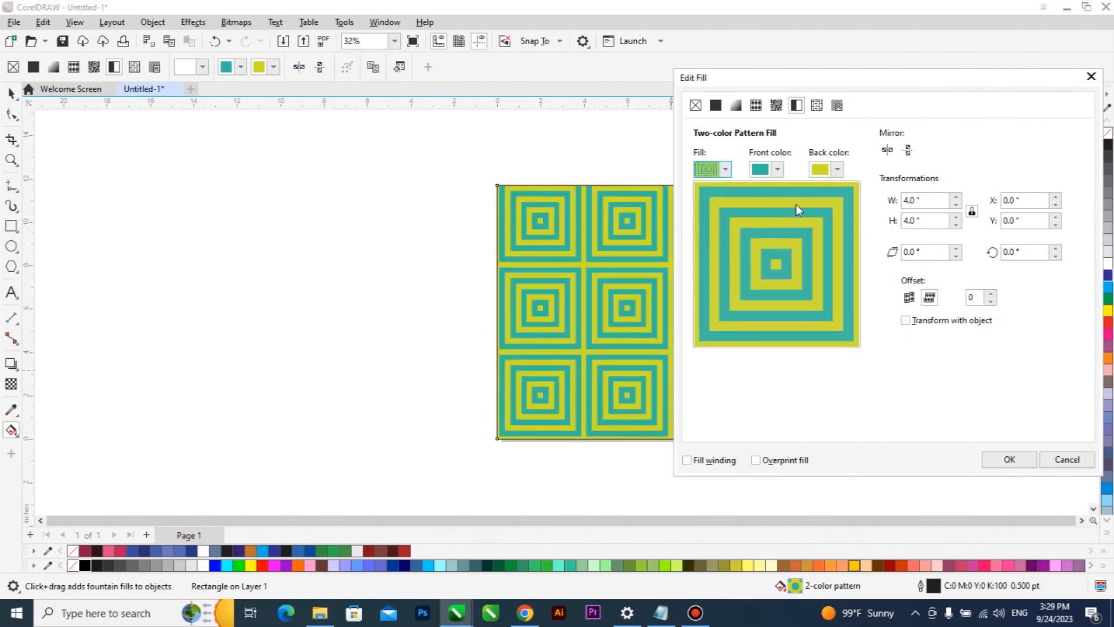
# Accept the concentric squares pattern fill and delete the filled rectangle from the page.
pyautogui.click(1024, 464)
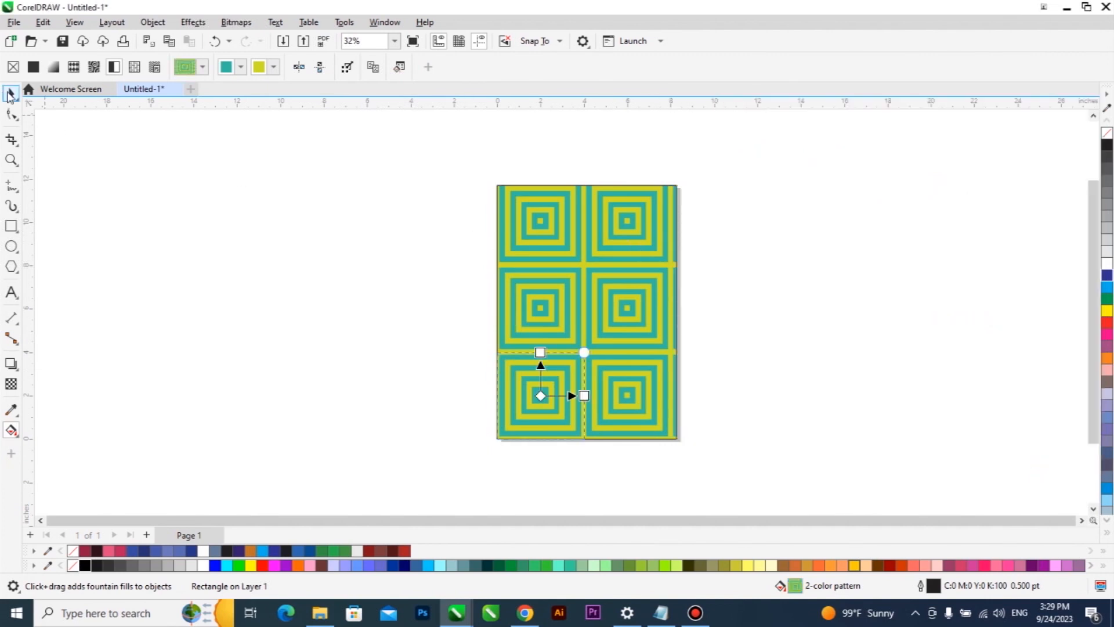
pyautogui.click(11, 93)
pyautogui.press('Delete')
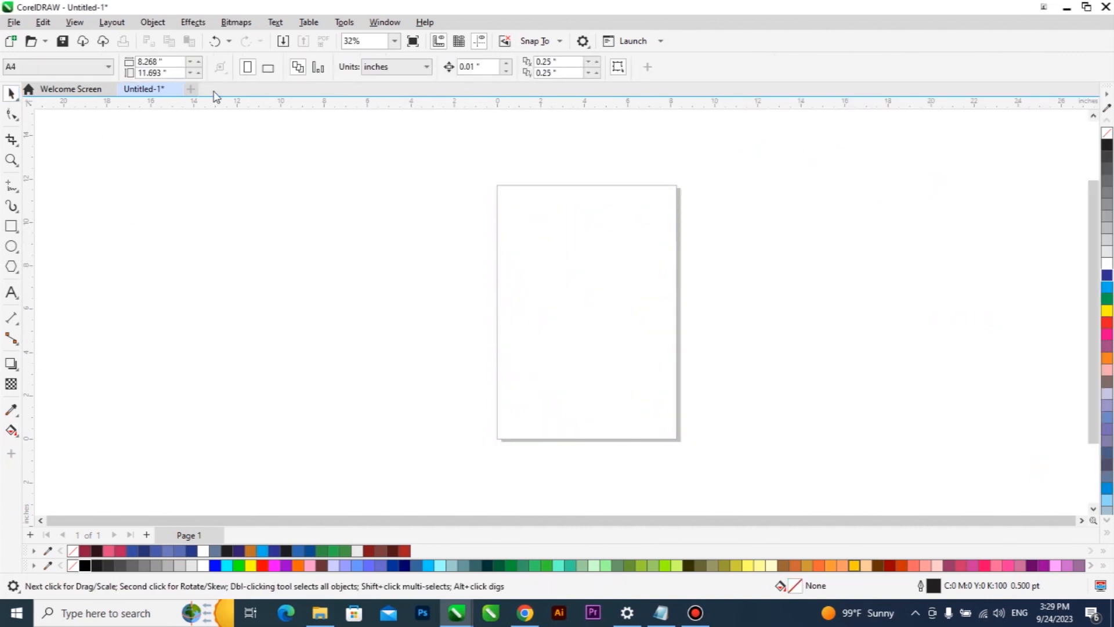
# Switch the A4 page to landscape orientation and add a rectangle matching the page size.
pyautogui.click(268, 68)
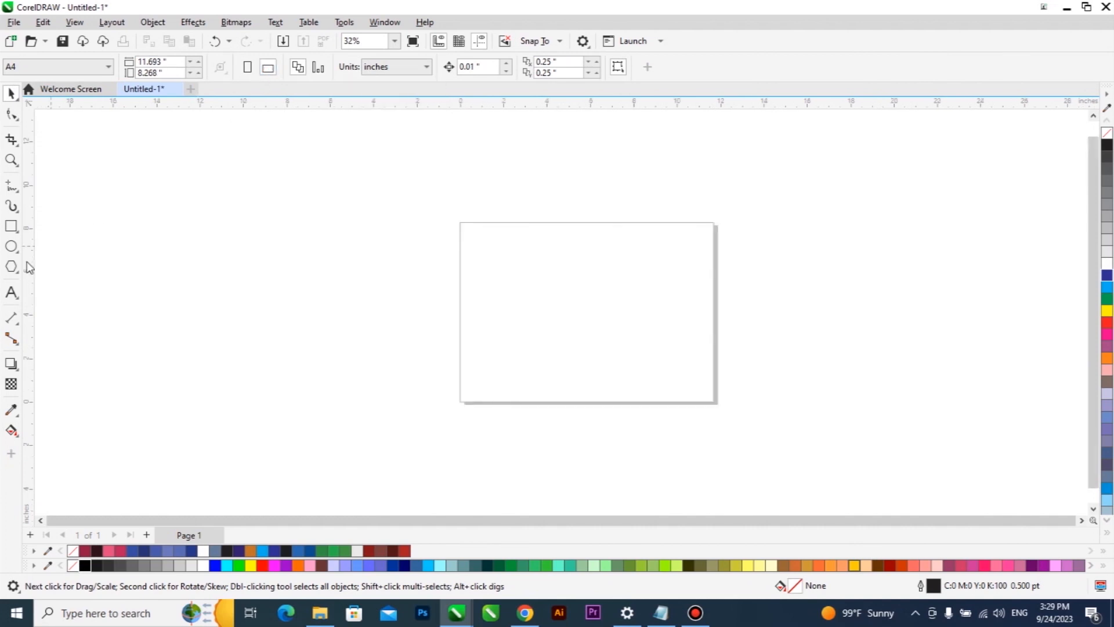
pyautogui.doubleClick(11, 226)
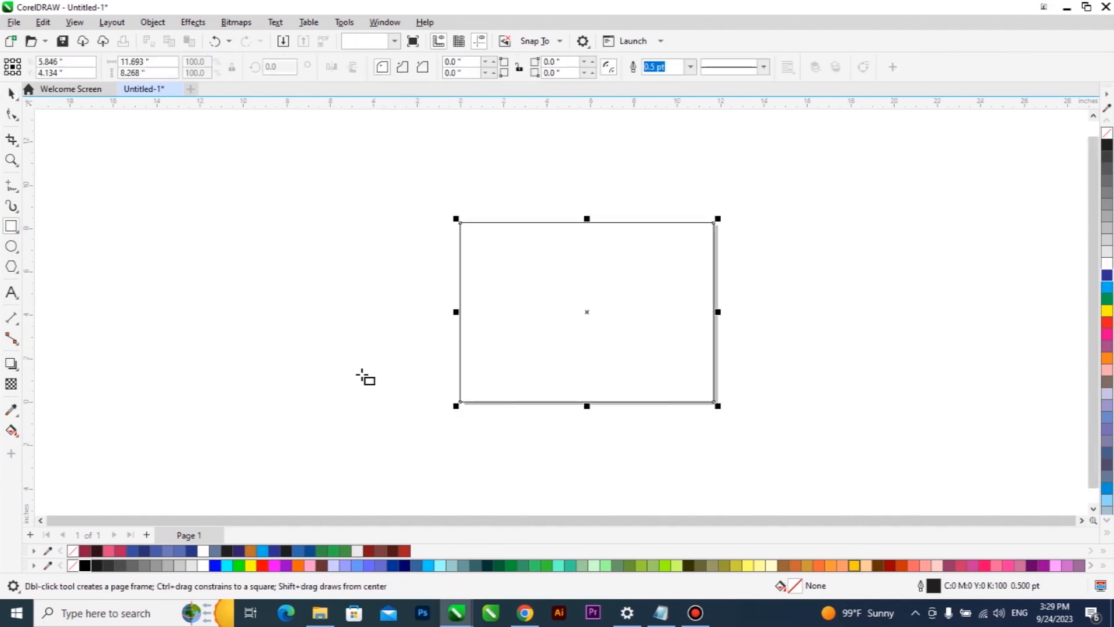
pyautogui.doubleClick(814, 586)
pyautogui.press('Escape')
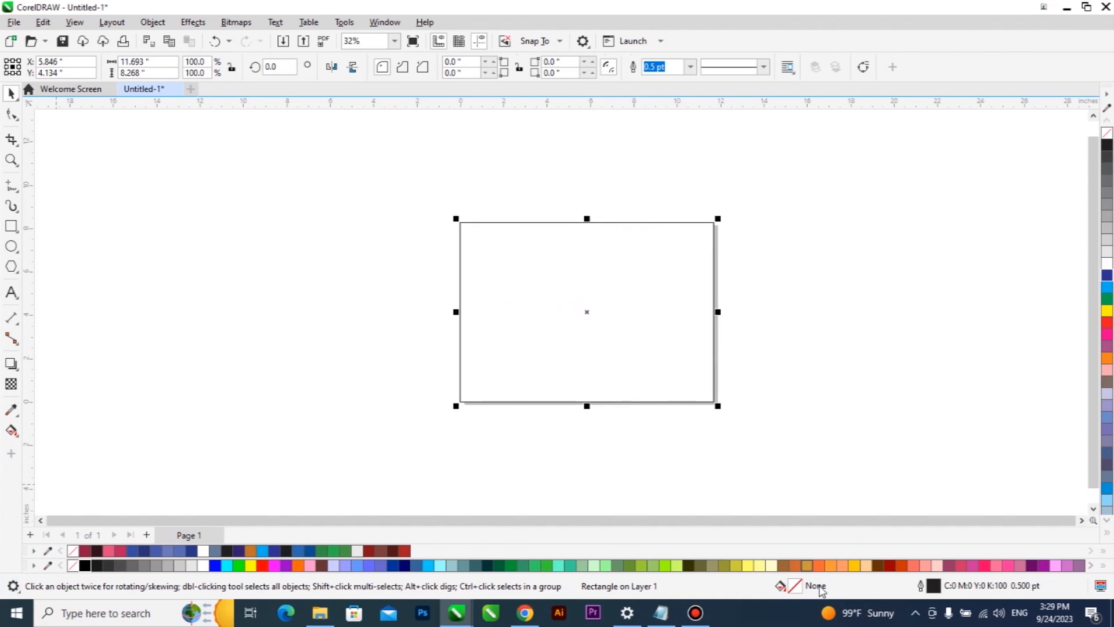
# Apply a two-color pattern fill with the concentric squares pattern to the landscape rectangle.
pyautogui.click(12, 430)
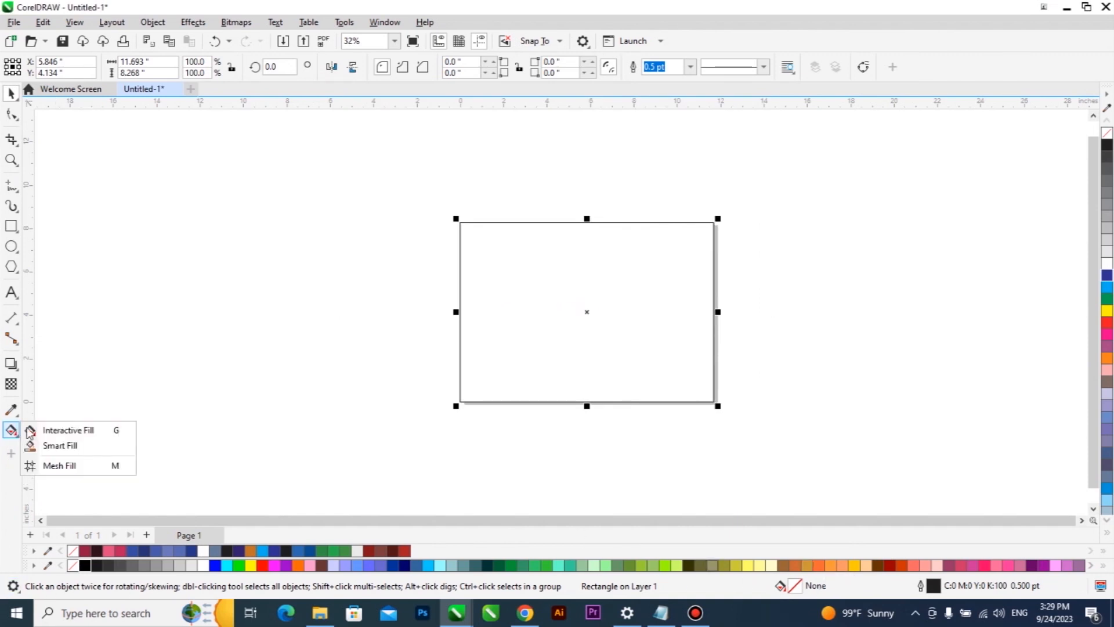
pyautogui.click(35, 430)
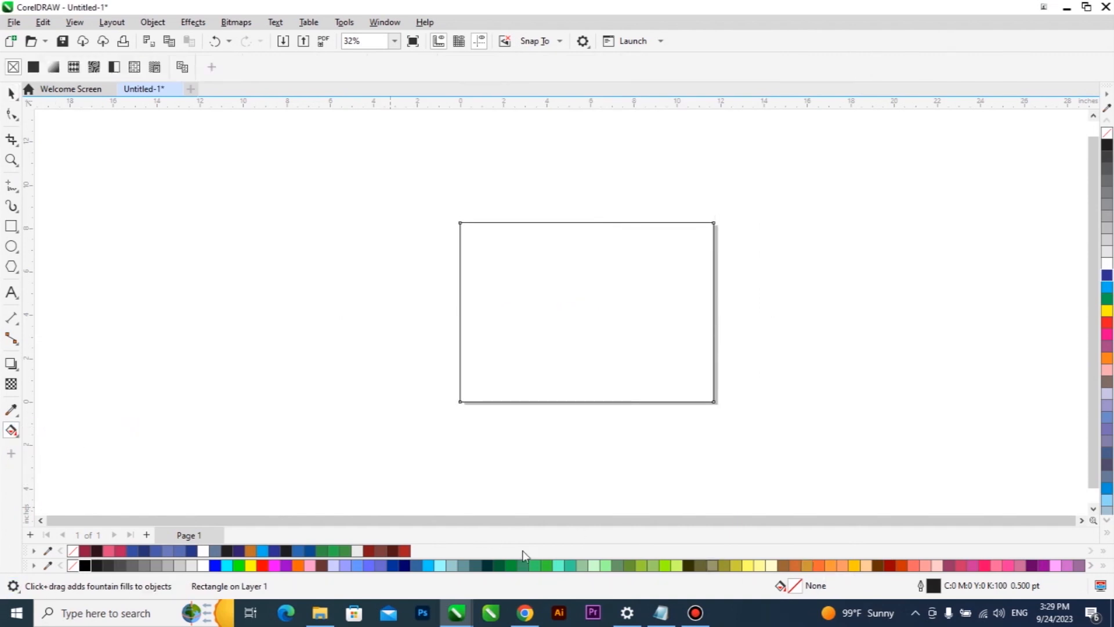
pyautogui.doubleClick(817, 586)
pyautogui.moveTo(472, 115); pyautogui.dragTo(791, 128)
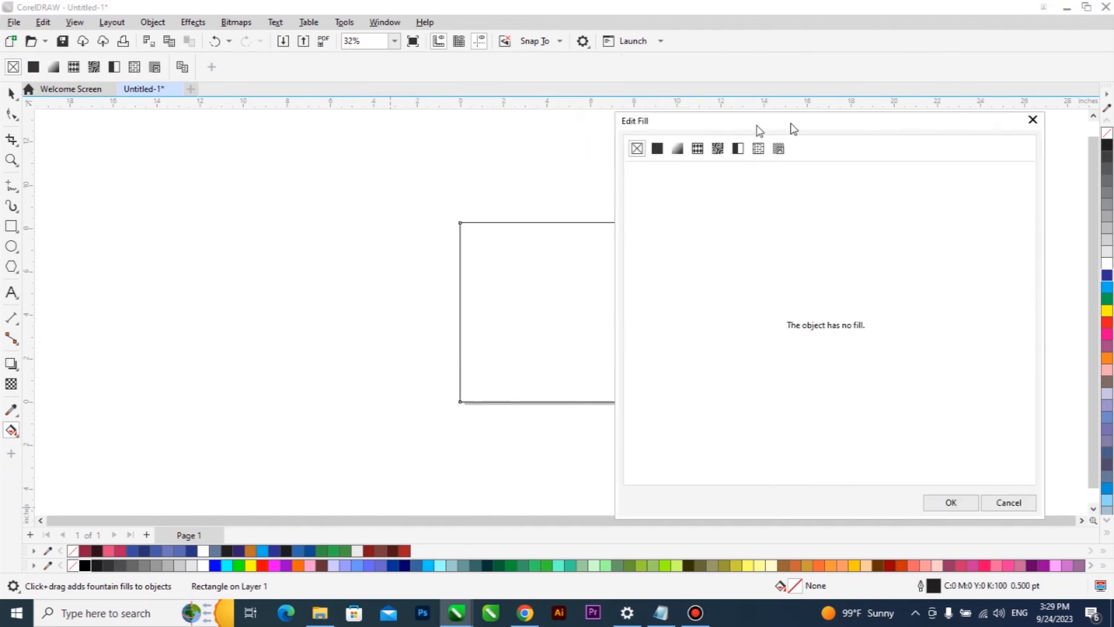
pyautogui.click(787, 147)
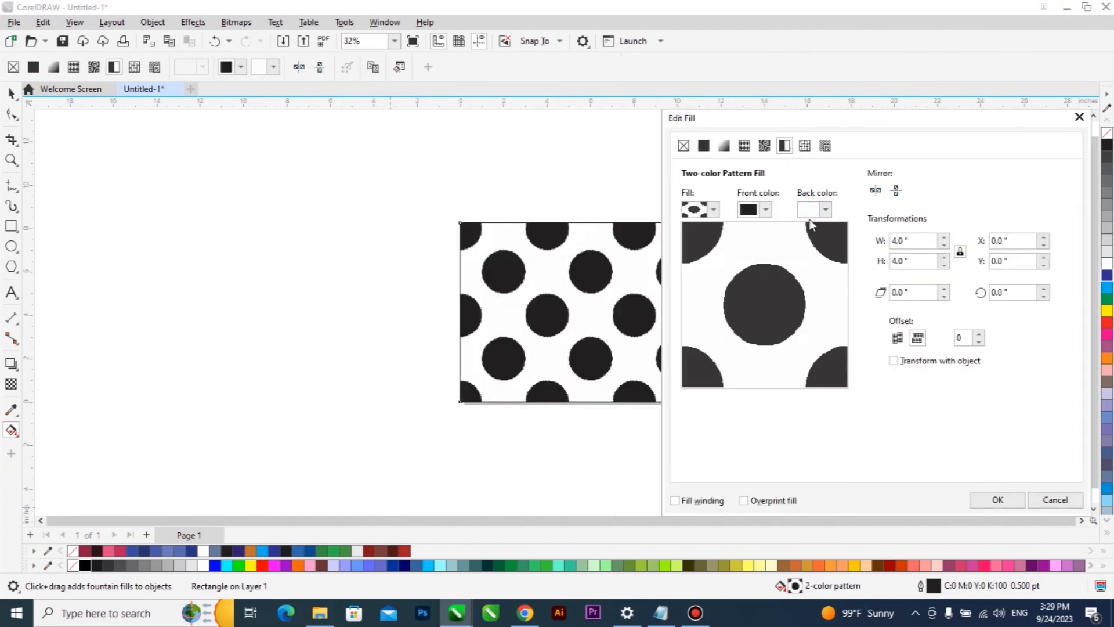
pyautogui.click(713, 210)
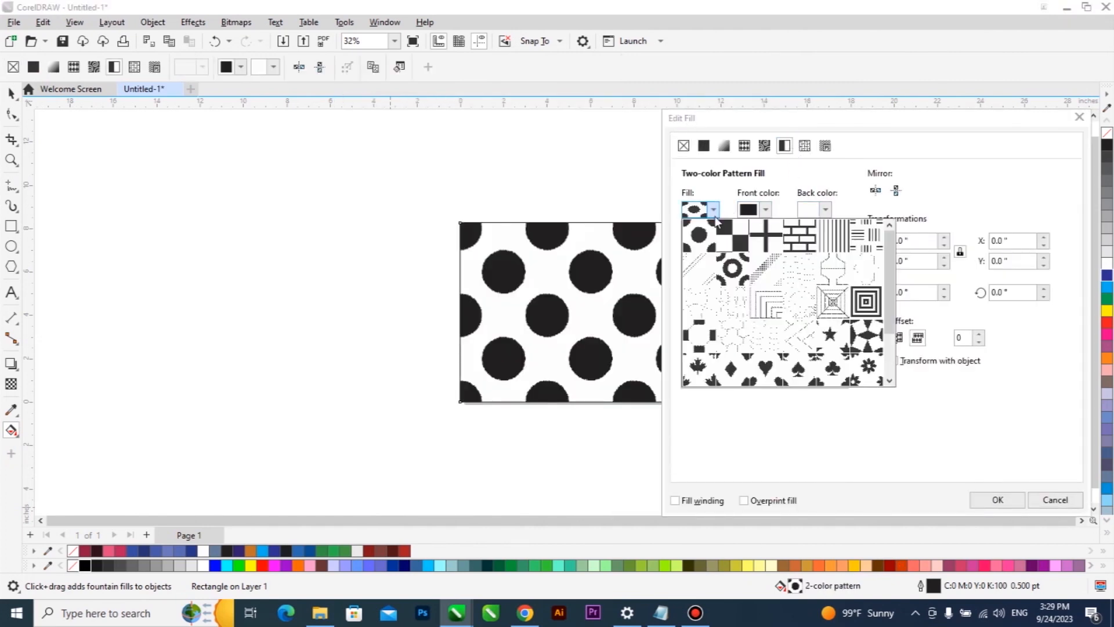
pyautogui.click(866, 302)
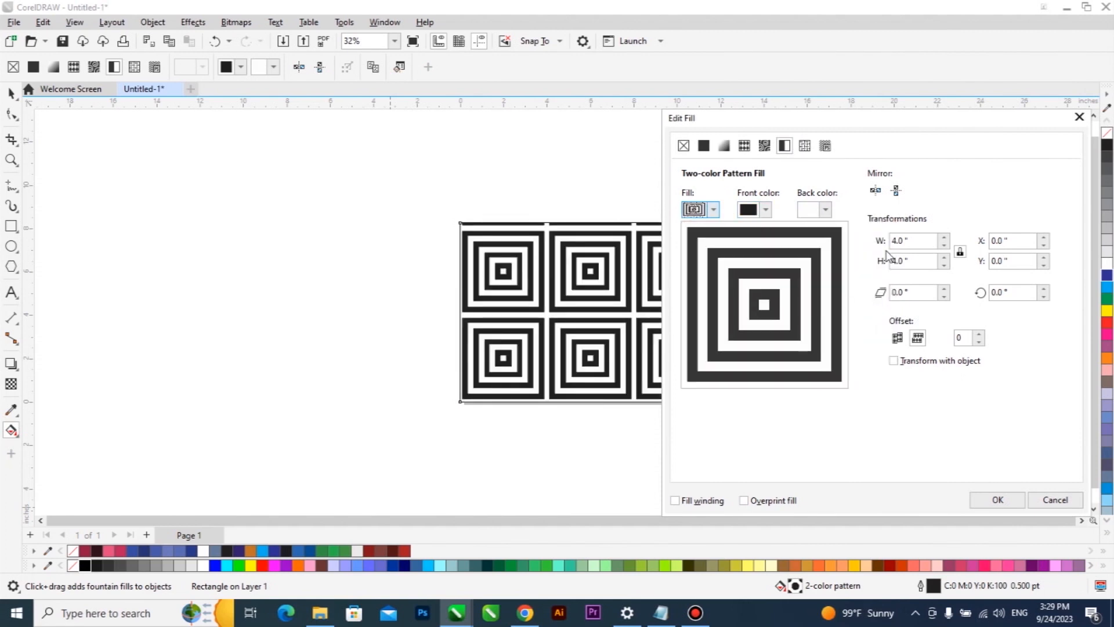
# Set the pattern tiles' width and height to 1 inch, and reduce both to 0.75 inch.
pyautogui.doubleClick(908, 244)
pyautogui.write('1')
pyautogui.press('Return')
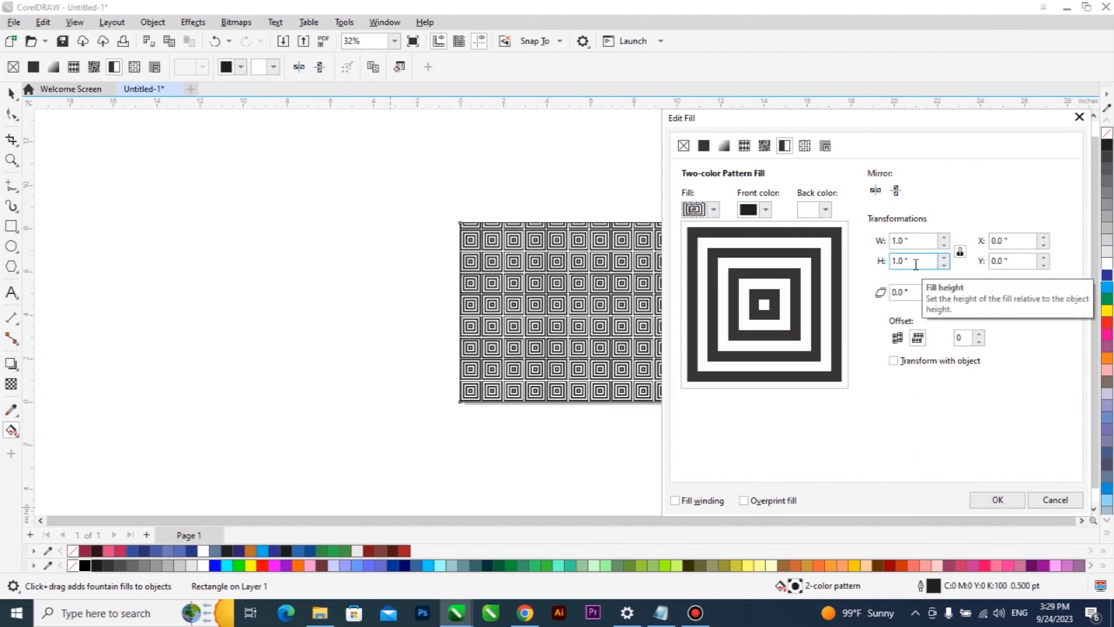
pyautogui.click(945, 265)
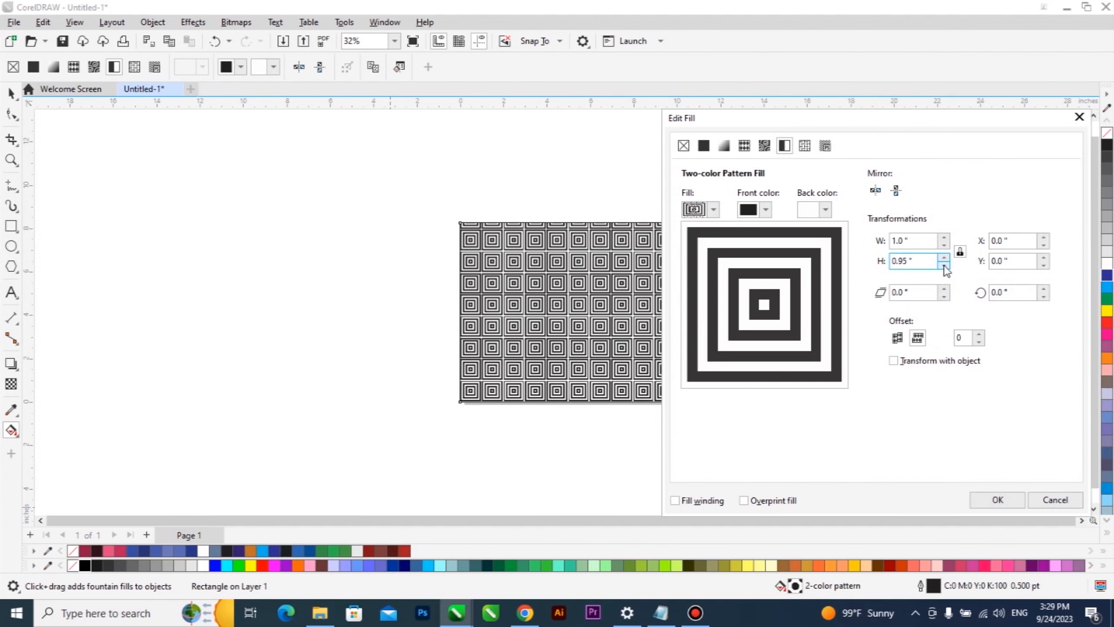
pyautogui.click(945, 266)
pyautogui.click(944, 266)
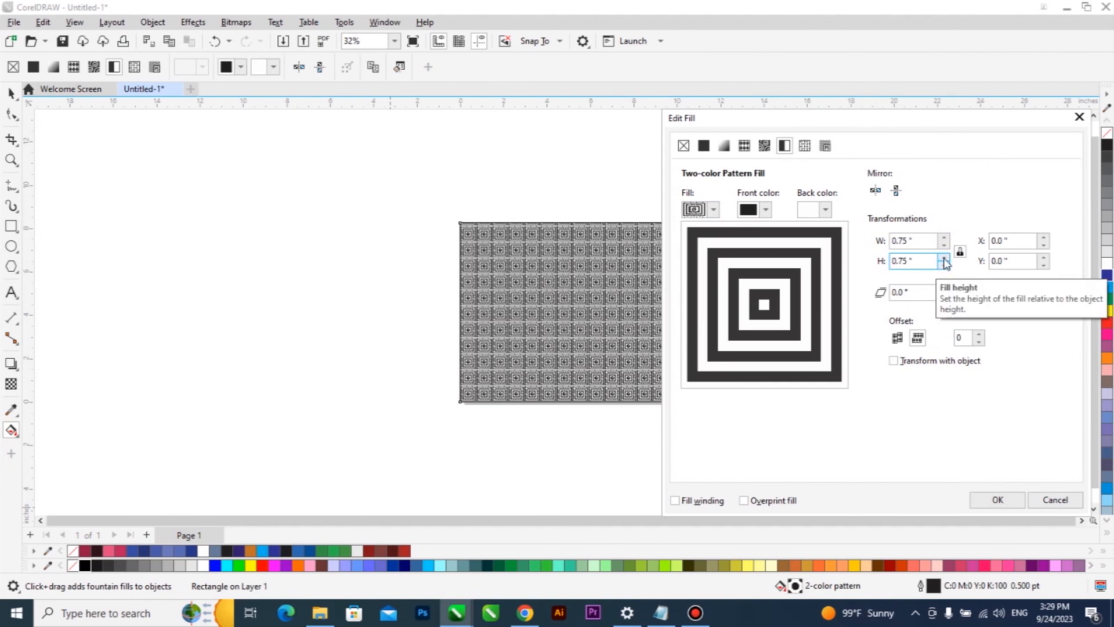
# Unlock the tile proportions and adjust the pattern tiles to 0.87 inch wide and 0.8 inch high.
pyautogui.click(946, 257)
pyautogui.click(963, 253)
pyautogui.click(944, 258)
pyautogui.click(944, 258)
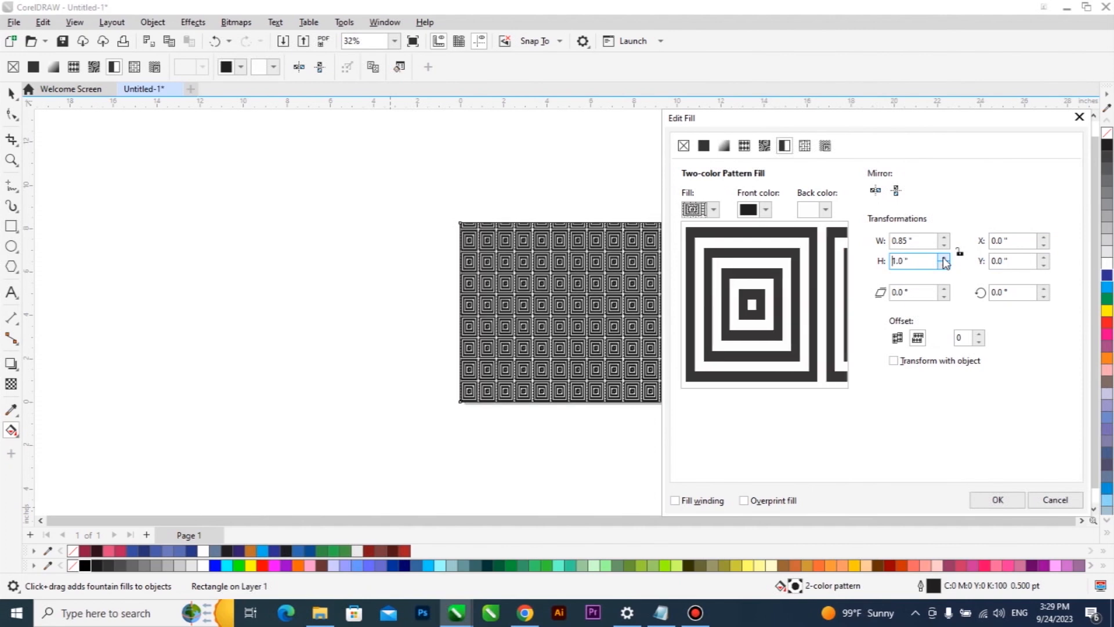
pyautogui.click(945, 265)
pyautogui.click(945, 265)
pyautogui.click(944, 237)
pyautogui.click(944, 237)
pyautogui.click(944, 237)
pyautogui.click(943, 247)
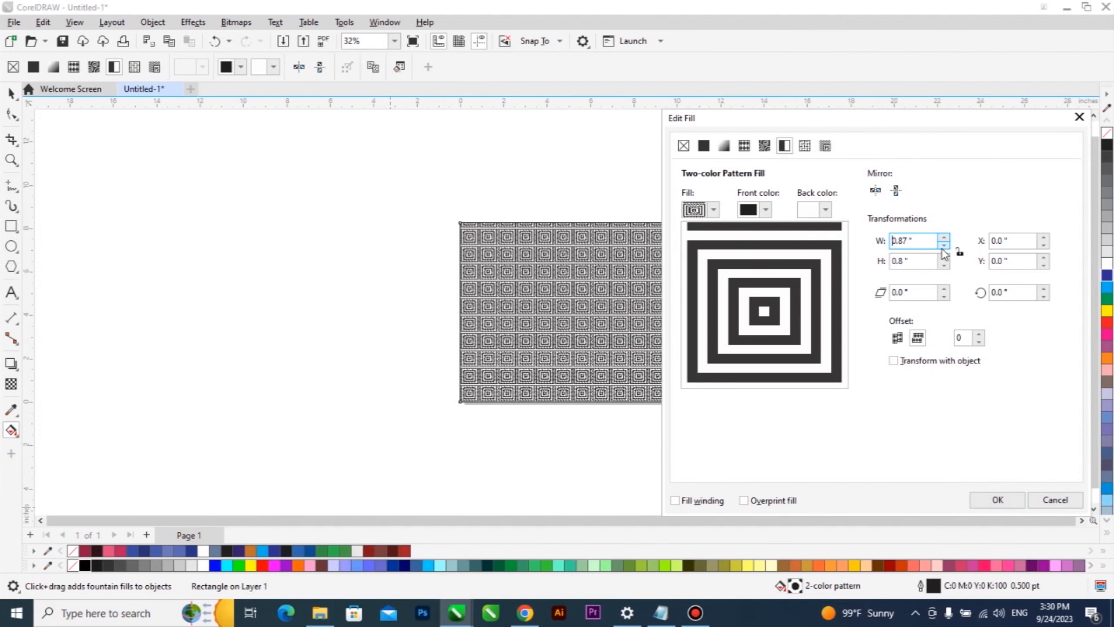
# Shift the pattern's origin to X 0.6 inch and Y -0.15 inch.
pyautogui.click(1044, 237)
pyautogui.click(1043, 237)
pyautogui.click(1043, 238)
pyautogui.click(1043, 238)
pyautogui.click(1044, 238)
pyautogui.click(1043, 237)
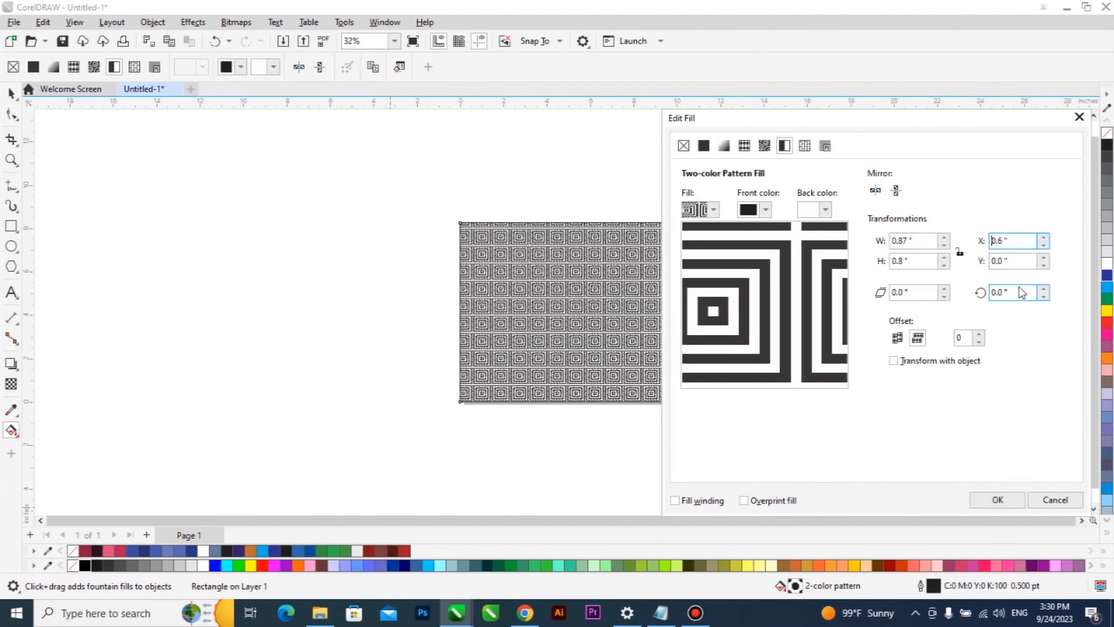
pyautogui.click(1043, 265)
pyautogui.click(1043, 266)
pyautogui.click(1043, 266)
# Try rotating the pattern fill by 3 degrees and return the rotation to 0.
pyautogui.click(1043, 289)
pyautogui.click(1043, 289)
pyautogui.click(1043, 289)
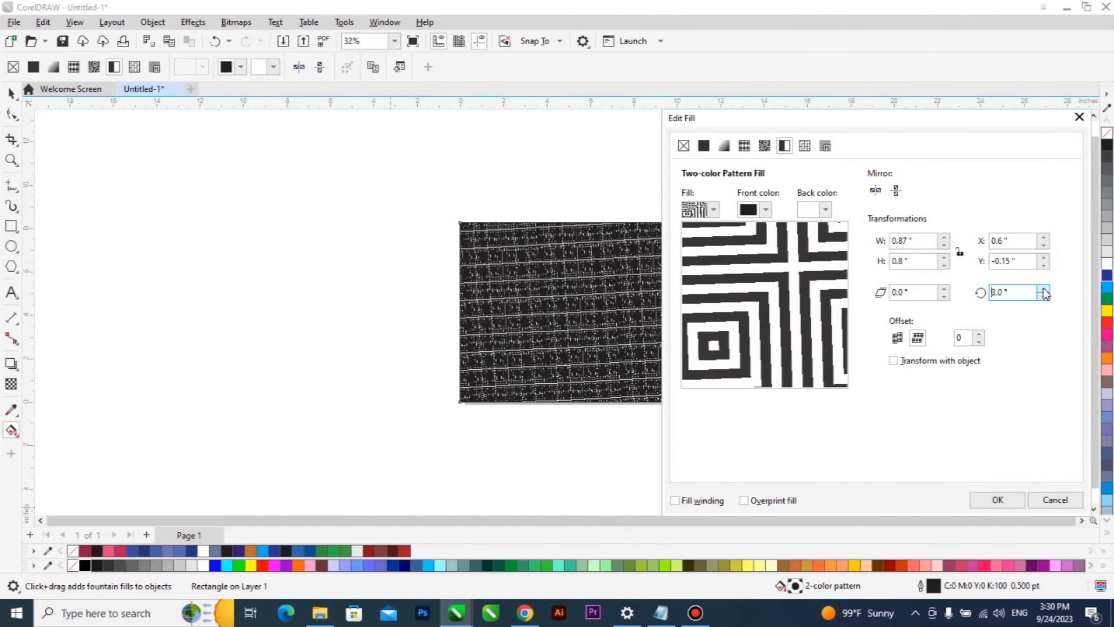
pyautogui.click(1043, 296)
pyautogui.click(1043, 296)
pyautogui.click(1043, 296)
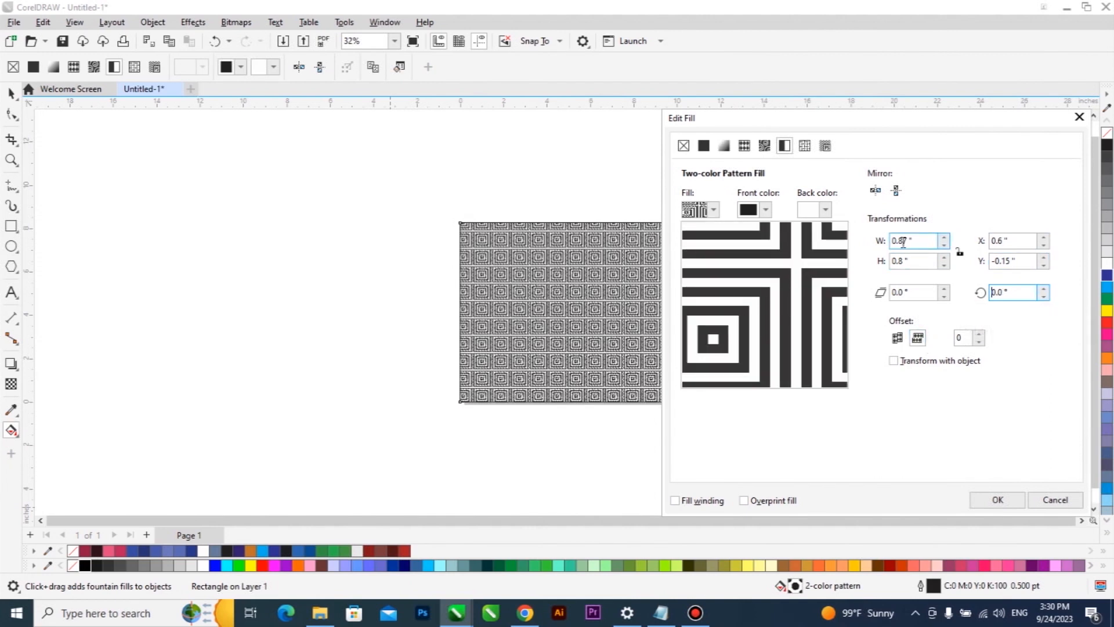
# Try a pattern tile width of 0.99 inch and settle on 0.93 inch.
pyautogui.click(944, 238)
pyautogui.click(944, 238)
pyautogui.click(943, 238)
pyautogui.click(944, 238)
pyautogui.click(944, 238)
pyautogui.click(944, 238)
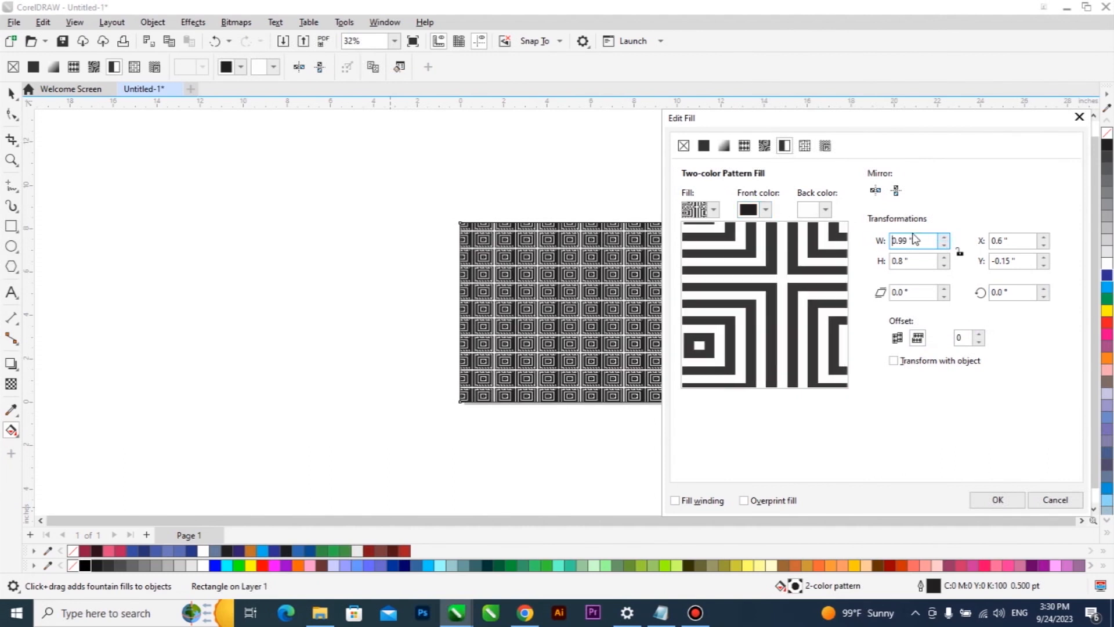
pyautogui.click(943, 245)
pyautogui.click(944, 245)
pyautogui.click(944, 246)
pyautogui.click(943, 245)
pyautogui.click(944, 245)
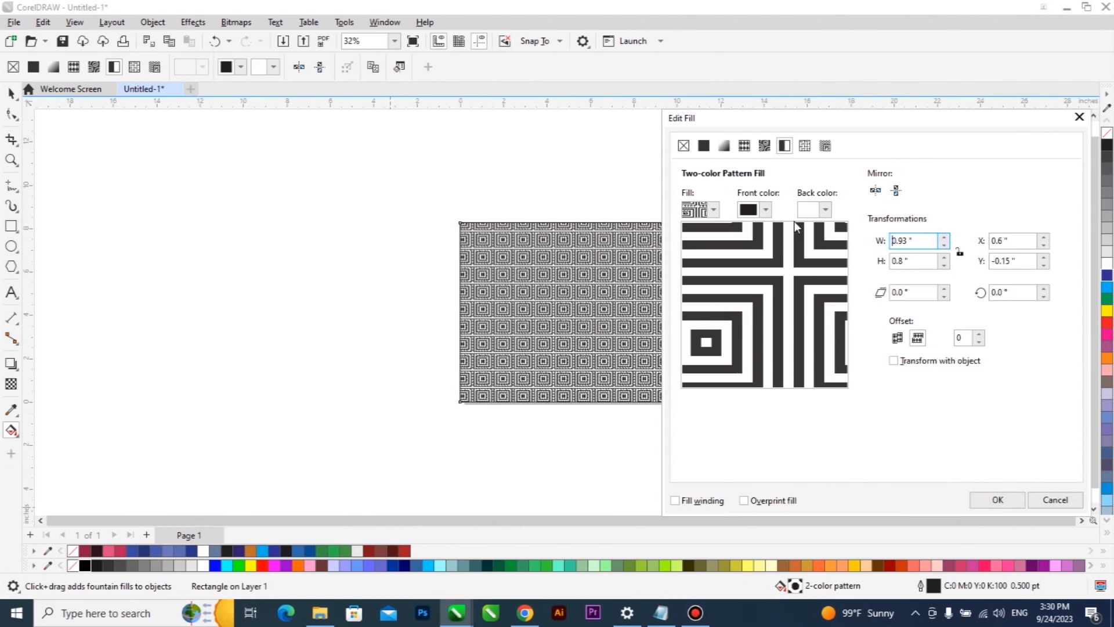
# Set the pattern's front color to green, C66 M0 Y100 K0.
pyautogui.click(764, 211)
pyautogui.click(822, 285)
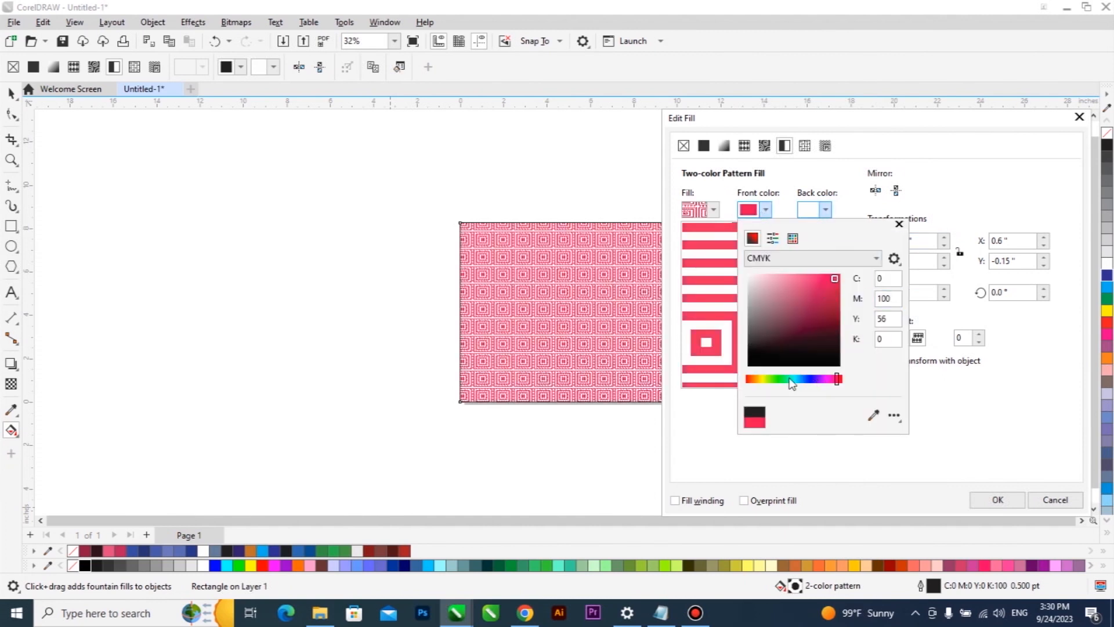
pyautogui.moveTo(799, 380); pyautogui.dragTo(777, 379)
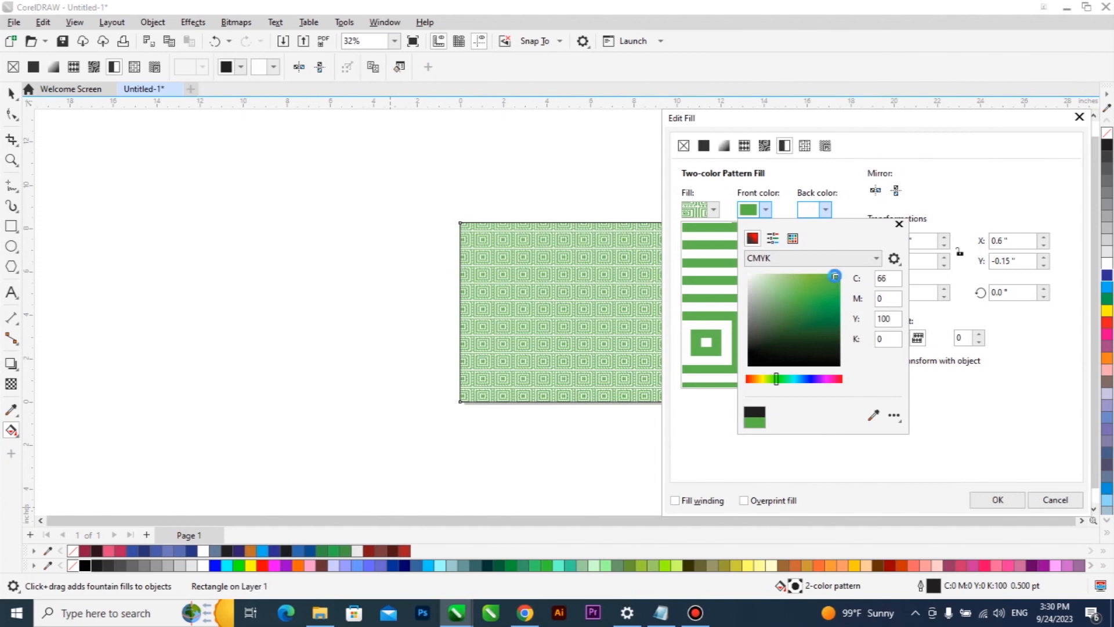
pyautogui.click(922, 219)
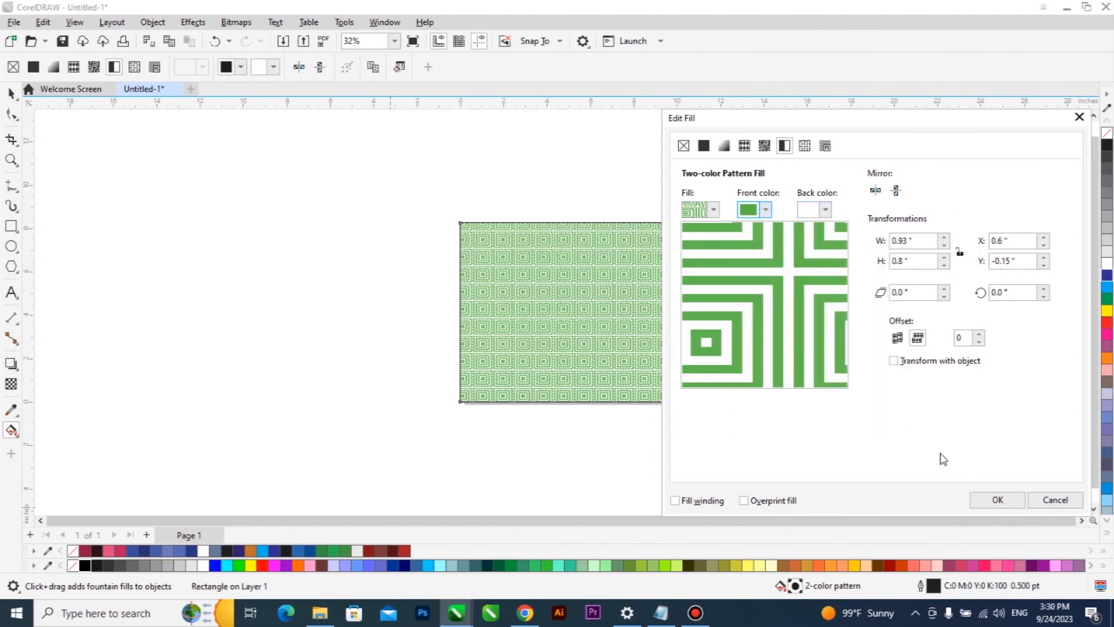
# Accept the green pattern fill and remove the rectangle's outline.
pyautogui.click(995, 500)
pyautogui.click(12, 93)
pyautogui.click(525, 243)
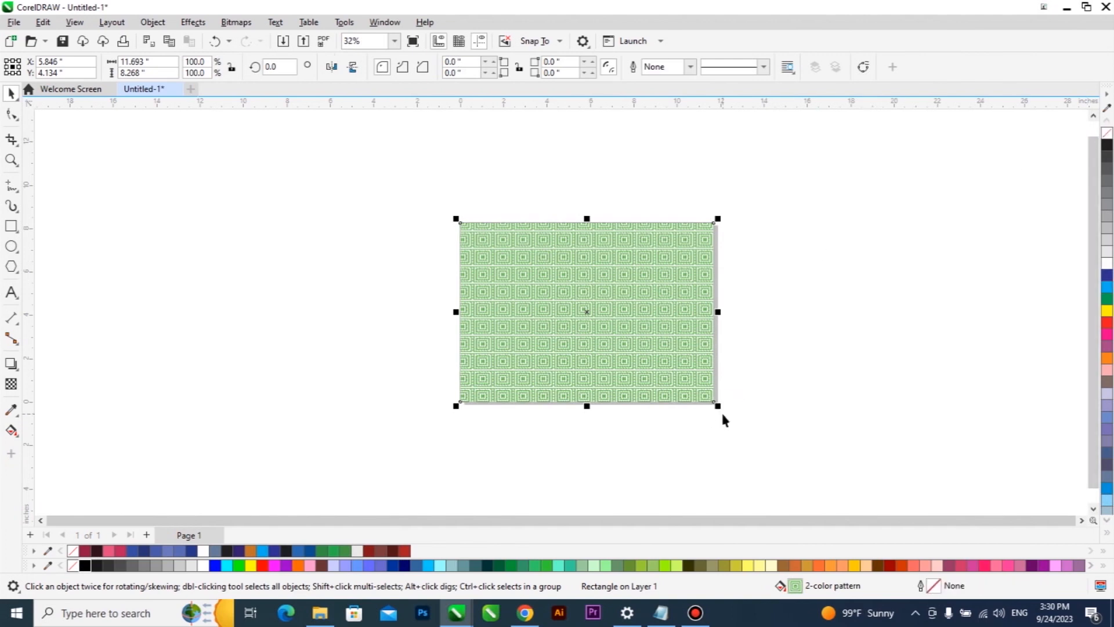
# Make a smaller centered copy of the rectangle, about 10.85 by 7.4 inches, filled white to leave a patterned border.
pyautogui.moveTo(721, 410); pyautogui.dragTo(705, 401)
pyautogui.click(1107, 263)
pyautogui.scroll(2, 718, 320)
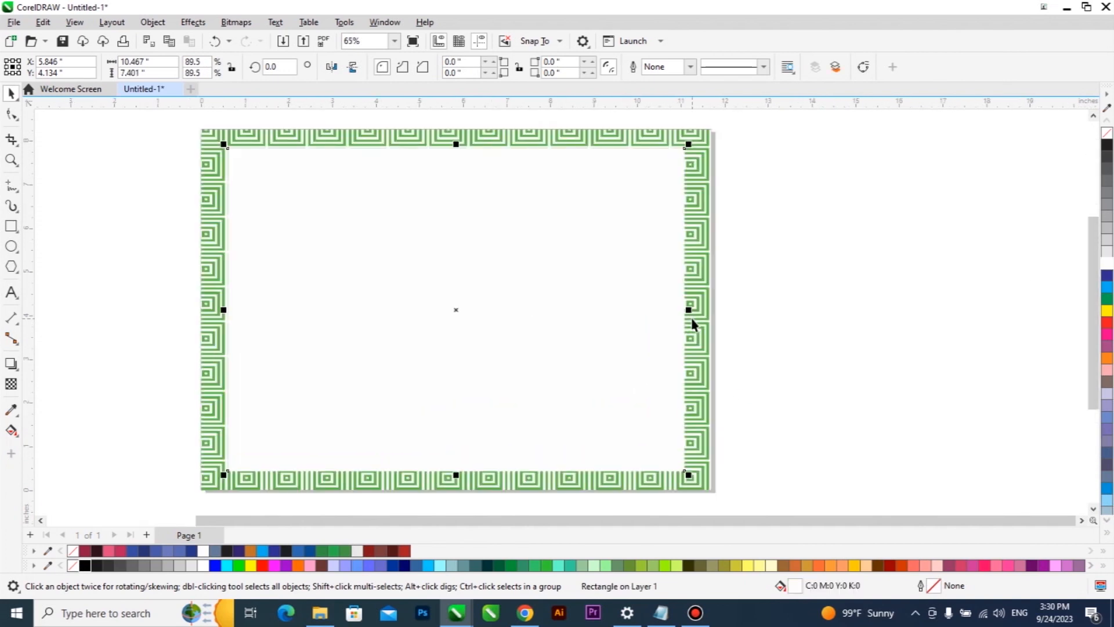
pyautogui.moveTo(691, 310); pyautogui.dragTo(733, 355)
pyautogui.scroll(-1, 733, 356)
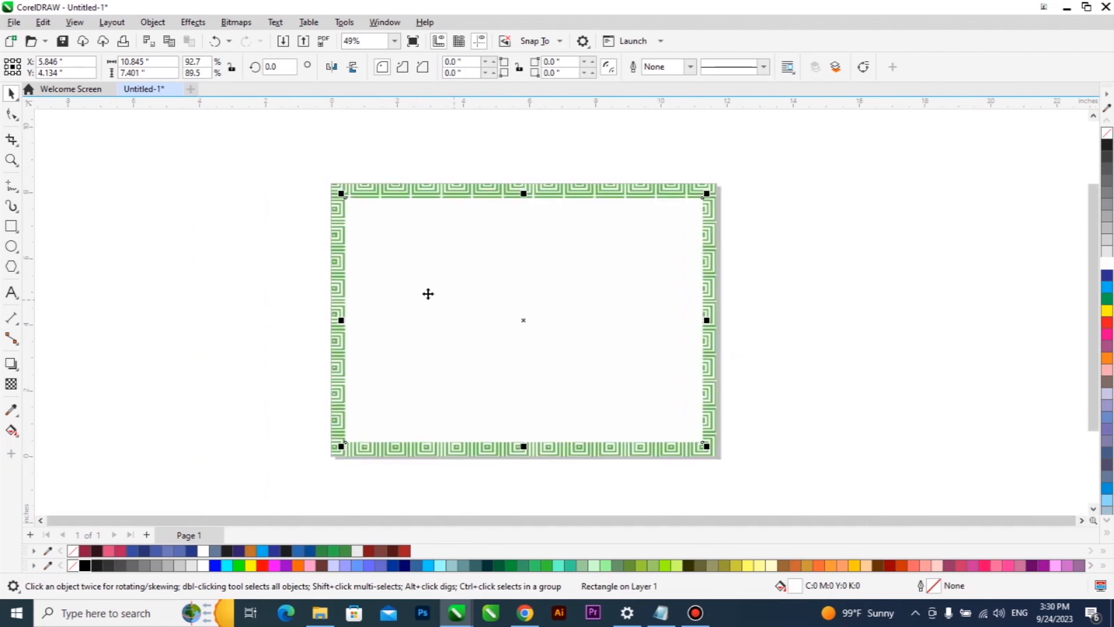
# Add the text "Rotbol Computer Institute" beside the page and convert it to uppercase.
pyautogui.click(11, 292)
pyautogui.click(252, 287)
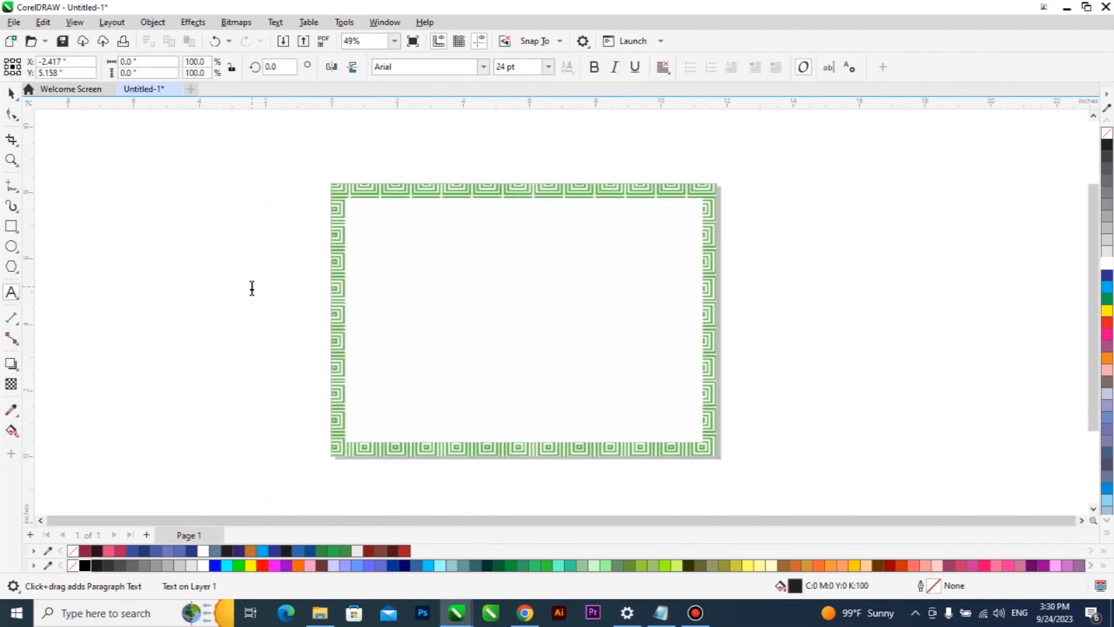
pyautogui.write('Rotbol Computer Inst')
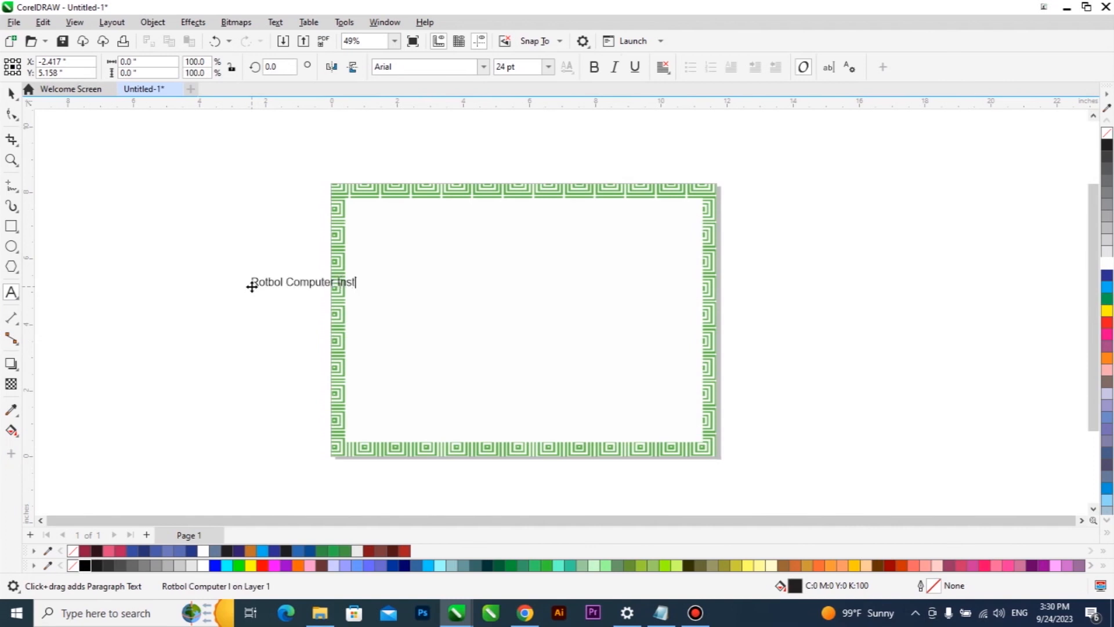
pyautogui.write('itute')
pyautogui.hotkey('ctrl', 'a')
pyautogui.hotkey('shift', 'F3')
pyautogui.press('u')
pyautogui.press('Return')
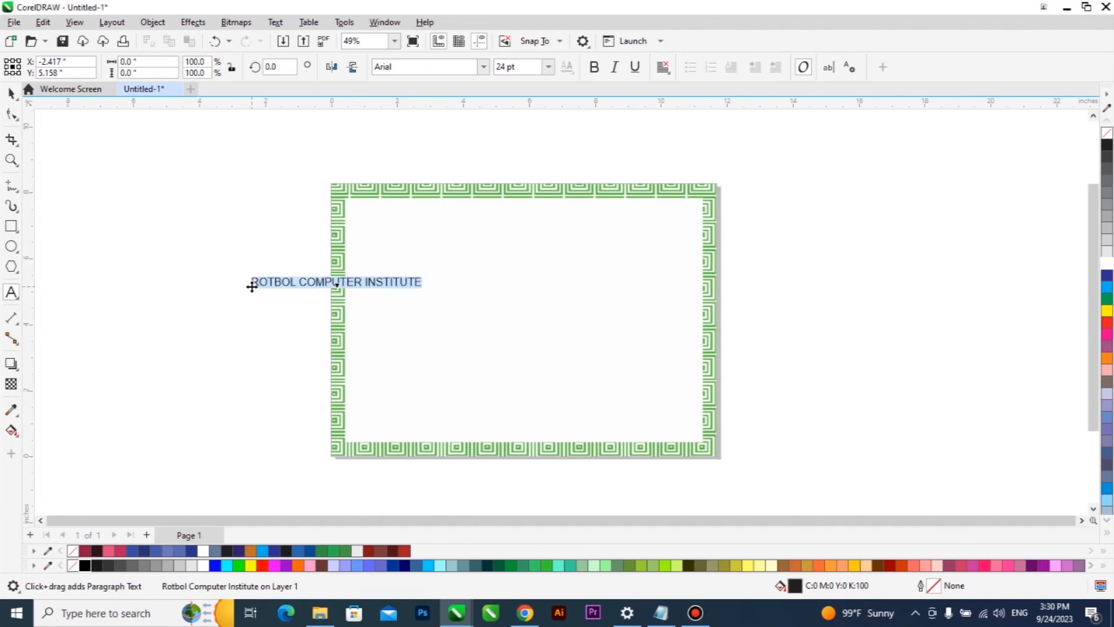
# Enlarge the institute title to about 41 pt, make it bold, and position it centrally near the certificate's upper border.
pyautogui.hotkey('ctrl', 'space')
pyautogui.moveTo(386, 288); pyautogui.dragTo(672, 241)
pyautogui.hotkey('ctrl', 'b')
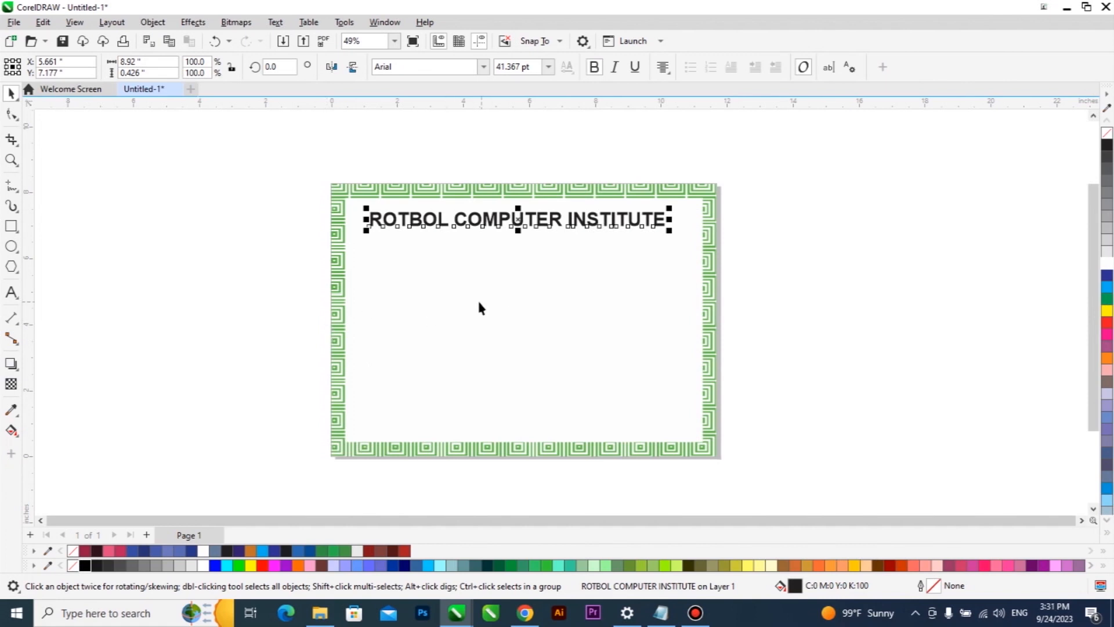
pyautogui.moveTo(517, 230); pyautogui.dragTo(520, 216)
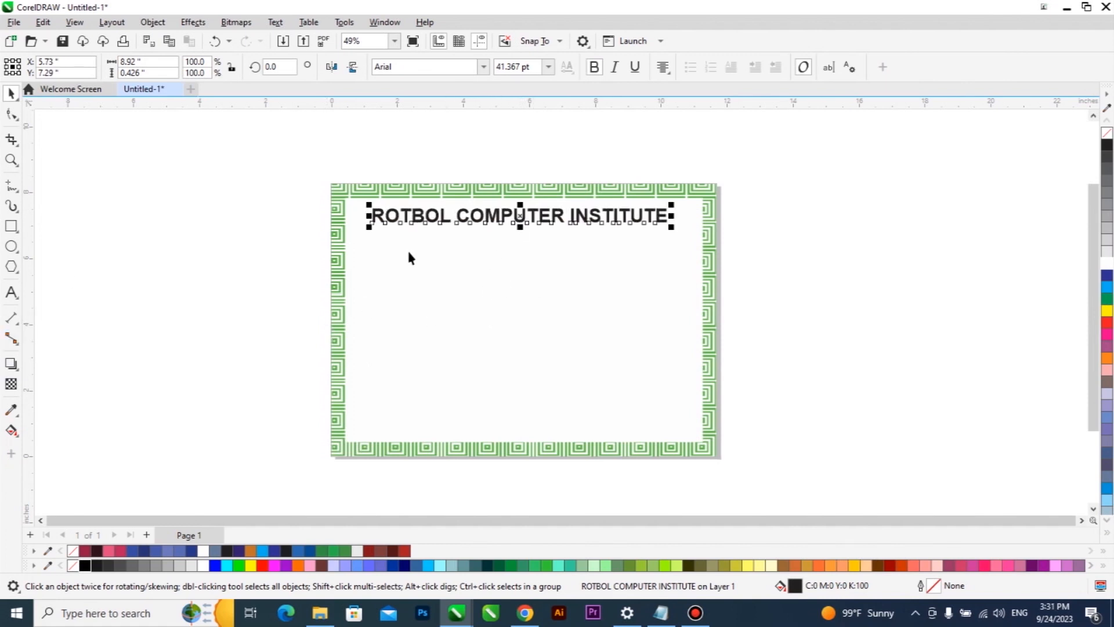
# Add the artistic text "This is to certify that the bearer is" beside the page.
pyautogui.click(11, 293)
pyautogui.click(144, 336)
pyautogui.write('Thisnis t')
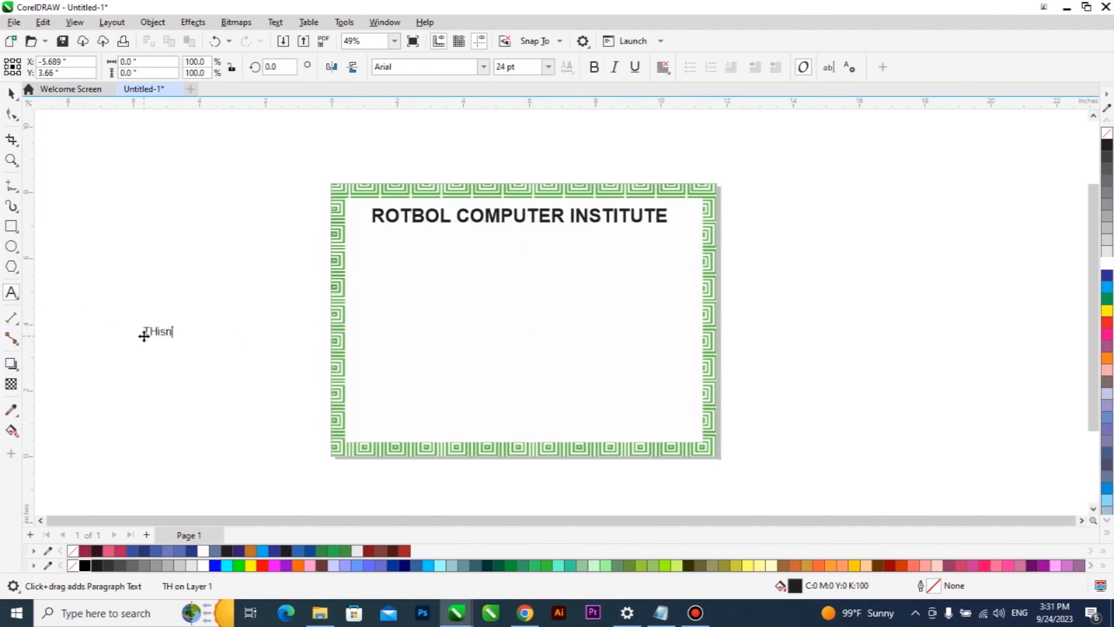
pyautogui.press('BackSpace')
pyautogui.press('BackSpace')
pyautogui.press('BackSpace')
pyautogui.press('BackSpace')
pyautogui.press('BackSpace')
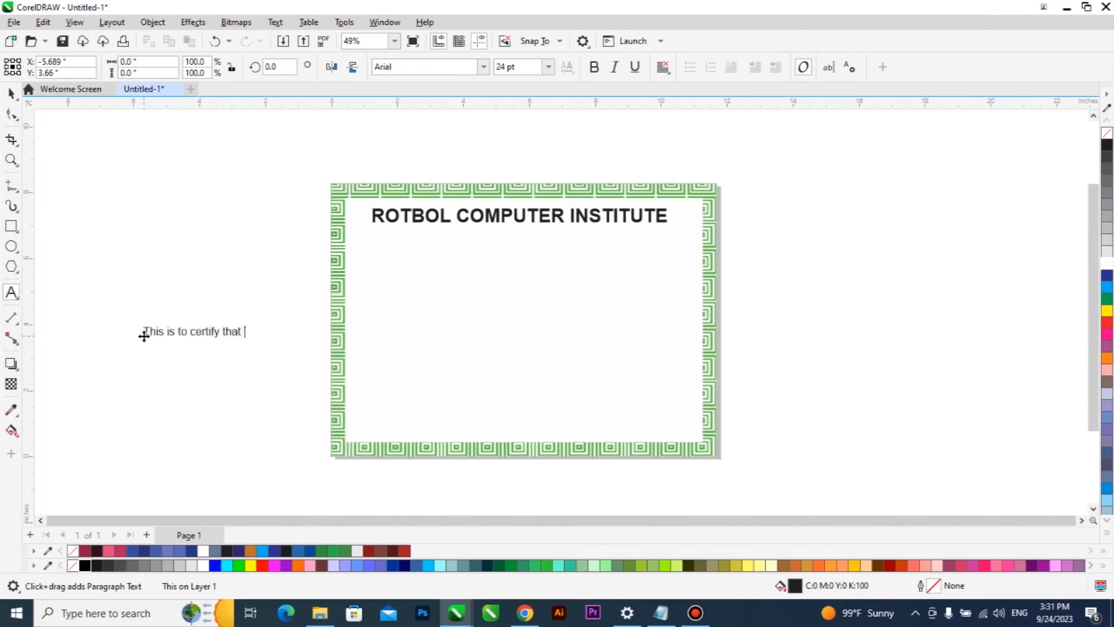
pyautogui.press('BackSpace')
pyautogui.press('BackSpace')
pyautogui.write('t')
pyautogui.press('BackSpace')
pyautogui.press('BackSpace')
pyautogui.press('BackSpace')
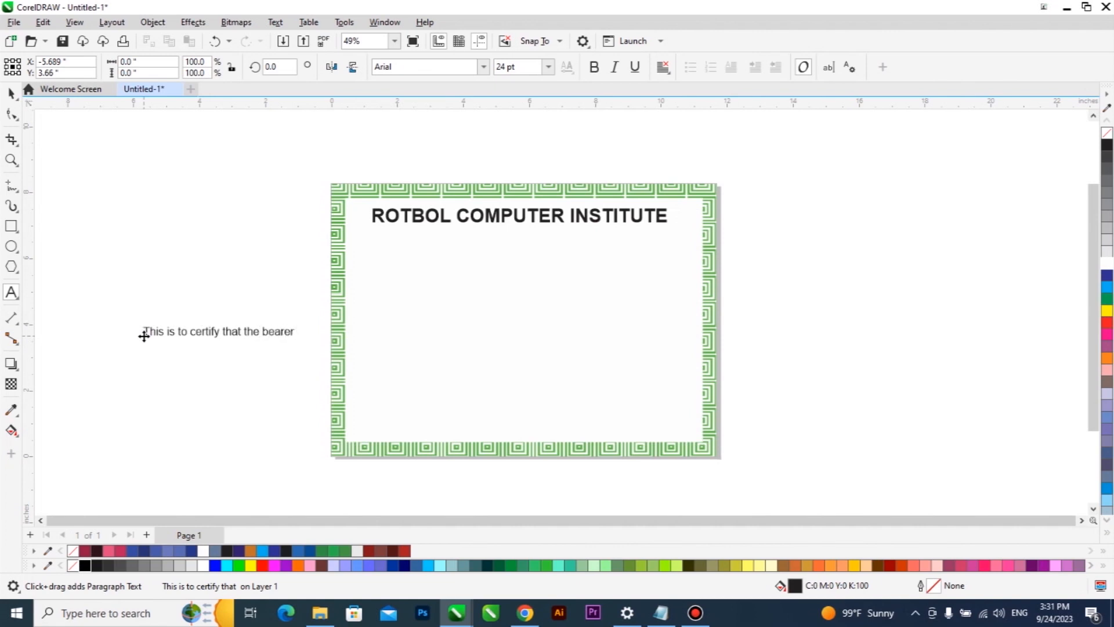
pyautogui.press('BackSpace')
pyautogui.hotkey('ctrl', 'space')
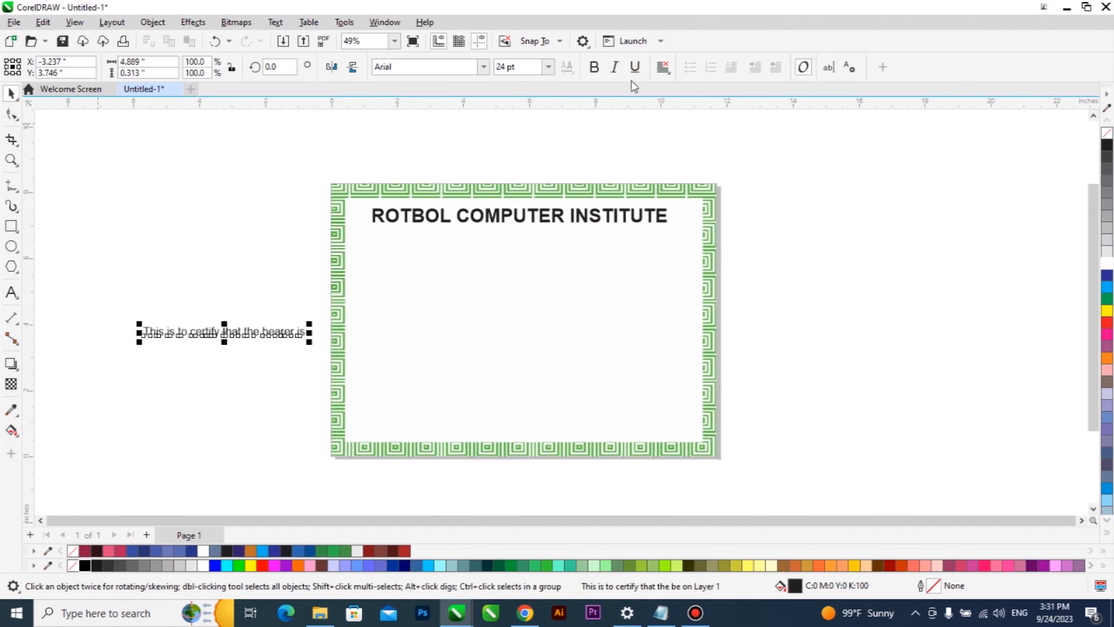
# Make the certifying sentence bold italic and center it on the certificate's white panel.
pyautogui.click(592, 67)
pyautogui.keyDown('shift'); pyautogui.click(594, 240); pyautogui.keyUp('shift')
pyautogui.press('c')
pyautogui.keyDown('shift'); pyautogui.click(594, 240); pyautogui.keyUp('shift')
# Duplicate the certifying sentence just below the institute title and replace the copy's text with "Certificate".
pyautogui.moveTo(555, 331); pyautogui.dragTo(563, 249)
pyautogui.doubleClick(563, 250)
pyautogui.hotkey('ctrl', 'a')
pyautogui.write('Cert')
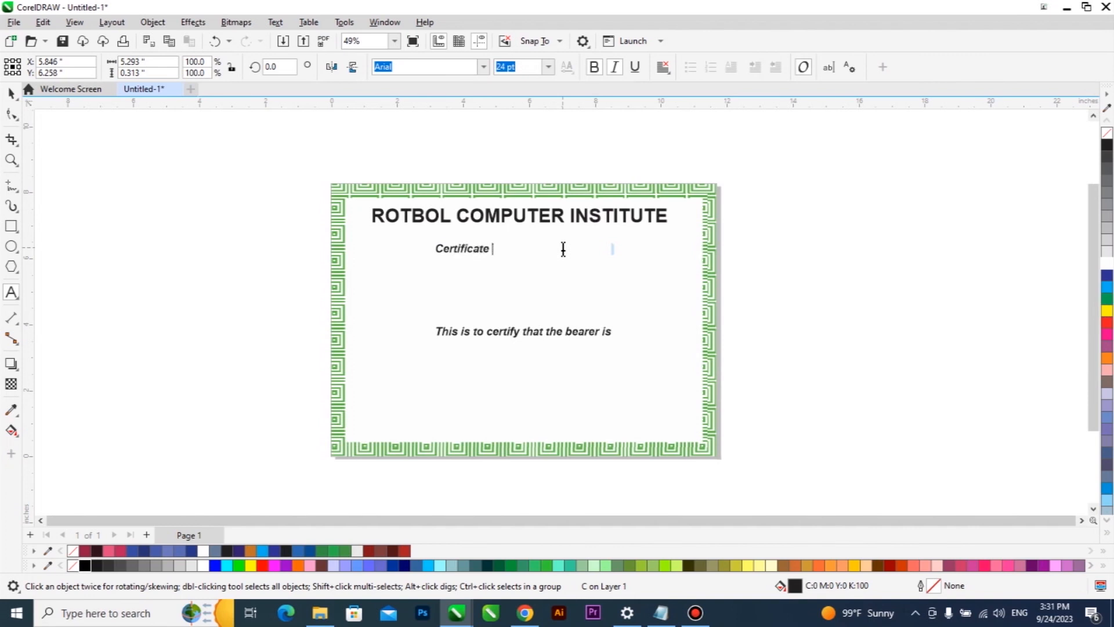
# Convert the Certificate heading to uppercase and center it horizontally on the white panel.
pyautogui.hotkey('ctrl', 'a')
pyautogui.hotkey('shift', 'F3')
pyautogui.press('u')
pyautogui.press('Return')
pyautogui.hotkey('ctrl', 'space')
pyautogui.keyDown('shift'); pyautogui.click(583, 259); pyautogui.keyUp('shift')
pyautogui.press('c')
pyautogui.keyDown('shift'); pyautogui.click(629, 264); pyautogui.keyUp('shift')
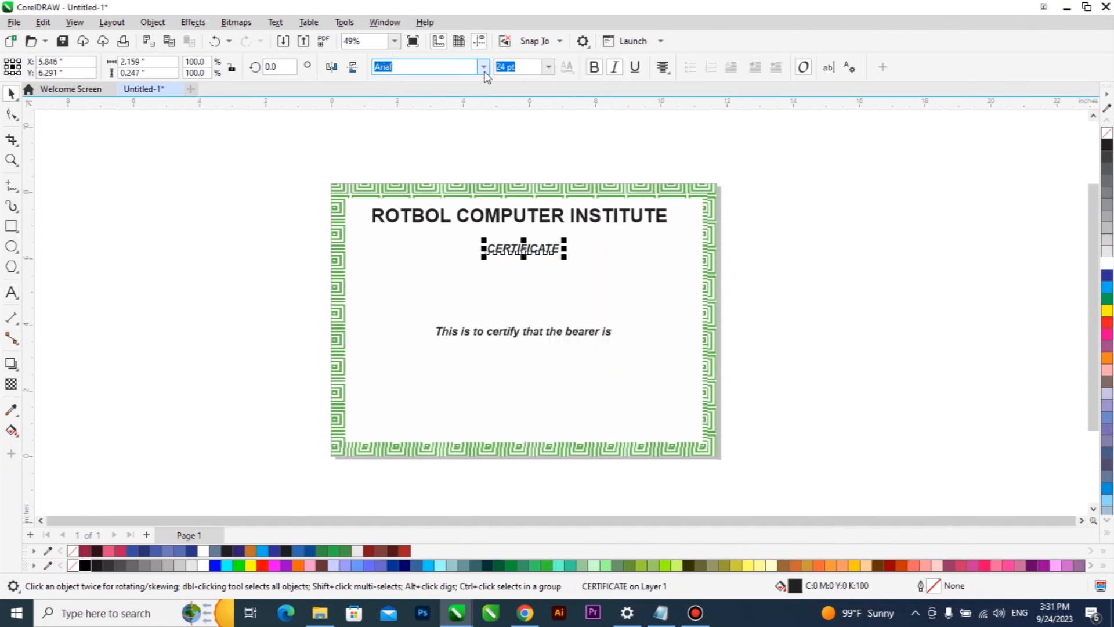
# Set the heading's font to the blackletter typeface Certificate and enlarge the heading.
pyautogui.click(483, 67)
pyautogui.write('Certic')
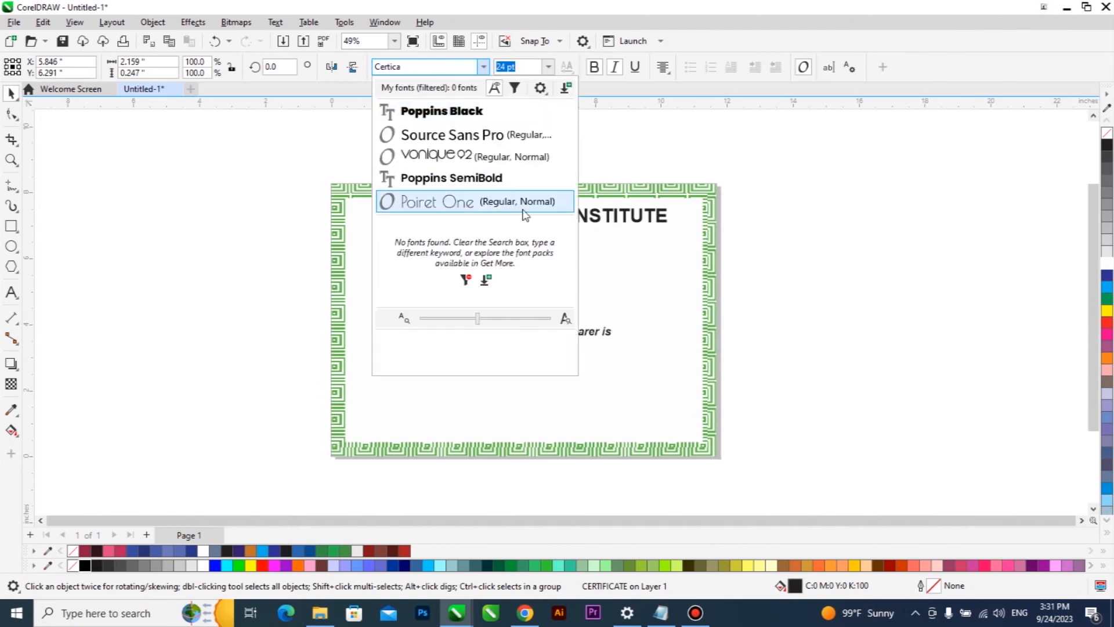
pyautogui.click(456, 67)
pyautogui.click(456, 67)
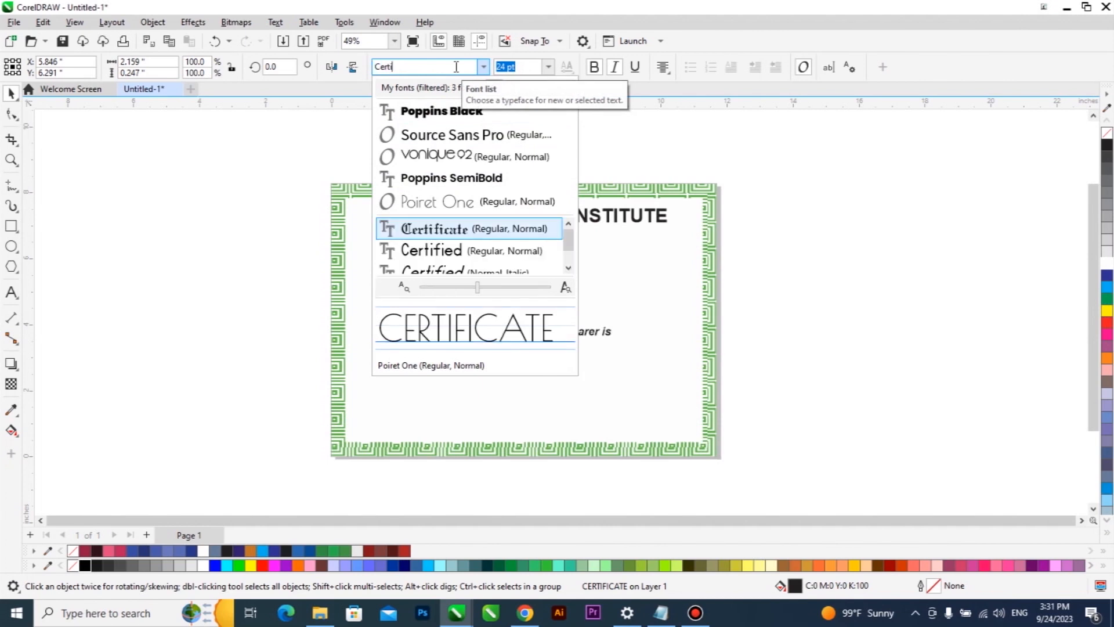
pyautogui.click(438, 225)
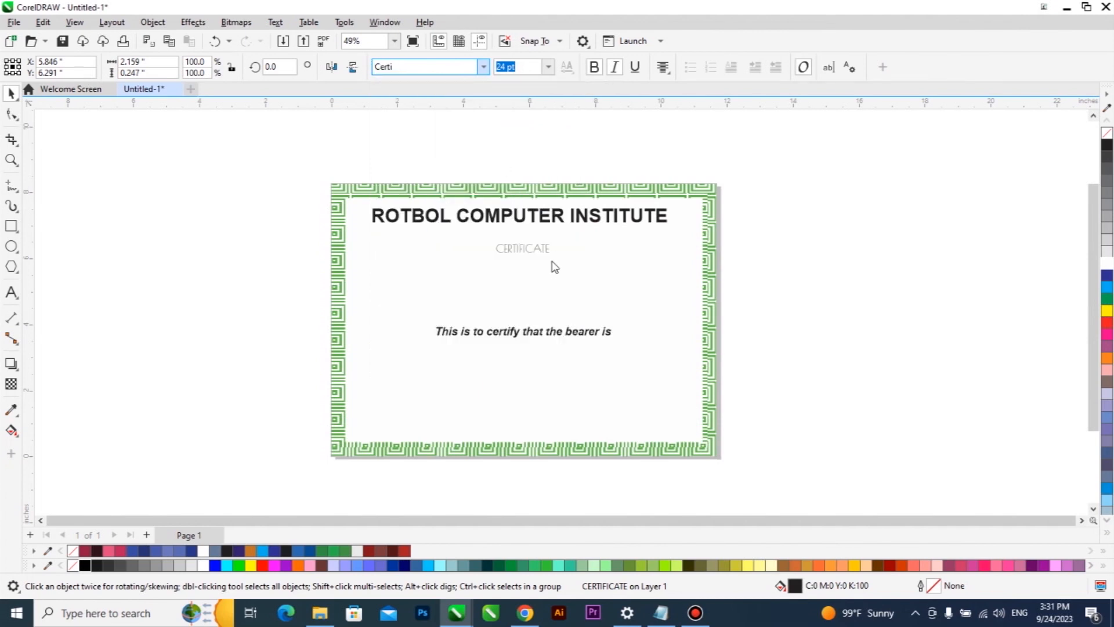
pyautogui.moveTo(573, 262); pyautogui.dragTo(628, 306)
# Change the heading's case so only the first letter is capital, and give it a larger size with a red fill.
pyautogui.doubleClick(587, 258)
pyautogui.hotkey('ctrl', 'a')
pyautogui.hotkey('shift', 'F3')
pyautogui.click(535, 306)
pyautogui.click(540, 347)
pyautogui.hotkey('ctrl', 'space')
pyautogui.moveTo(577, 264); pyautogui.dragTo(618, 287)
pyautogui.click(263, 565)
# Draw a 32-sided polygon about 2.15 inches wide below the certifying sentence.
pyautogui.click(11, 266)
pyautogui.moveTo(506, 360)
pyautogui.mouseDown()
pyautogui.moveTo(577, 413)
pyautogui.moveTo(582, 438)
pyautogui.mouseUp()
pyautogui.click(413, 64)
pyautogui.click(413, 63)
pyautogui.click(413, 64)
pyautogui.moveTo(401, 66); pyautogui.dragTo(365, 69)
pyautogui.scroll(5, 545, 398)
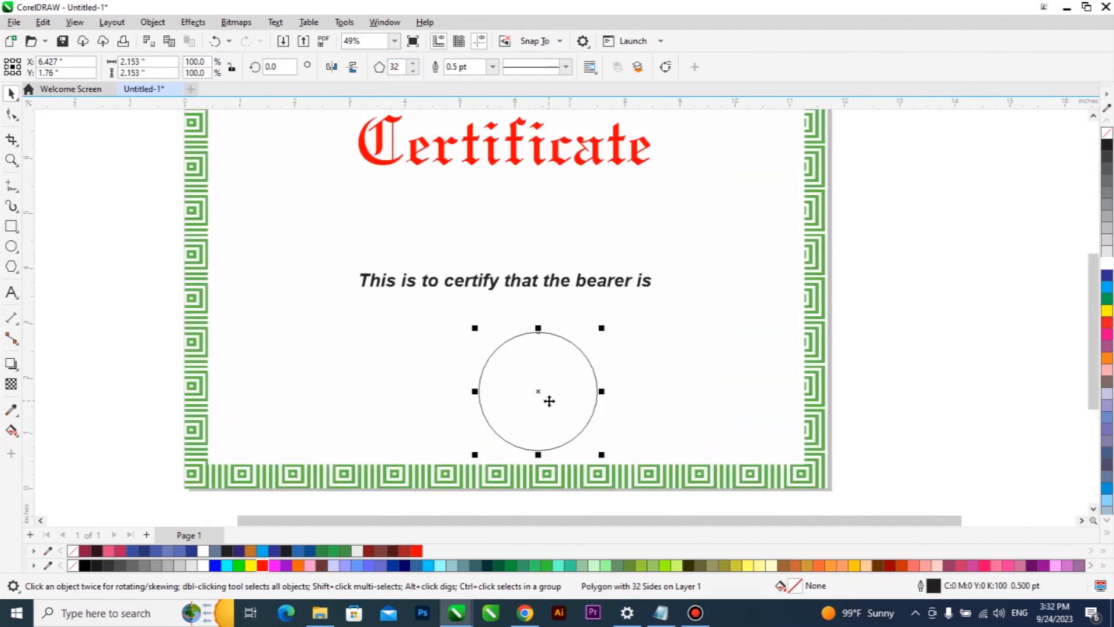
# Pull the polygon's side nodes inward to shape it into a serrated seal.
pyautogui.click(12, 115)
pyautogui.moveTo(515, 290); pyautogui.dragTo(517, 299)
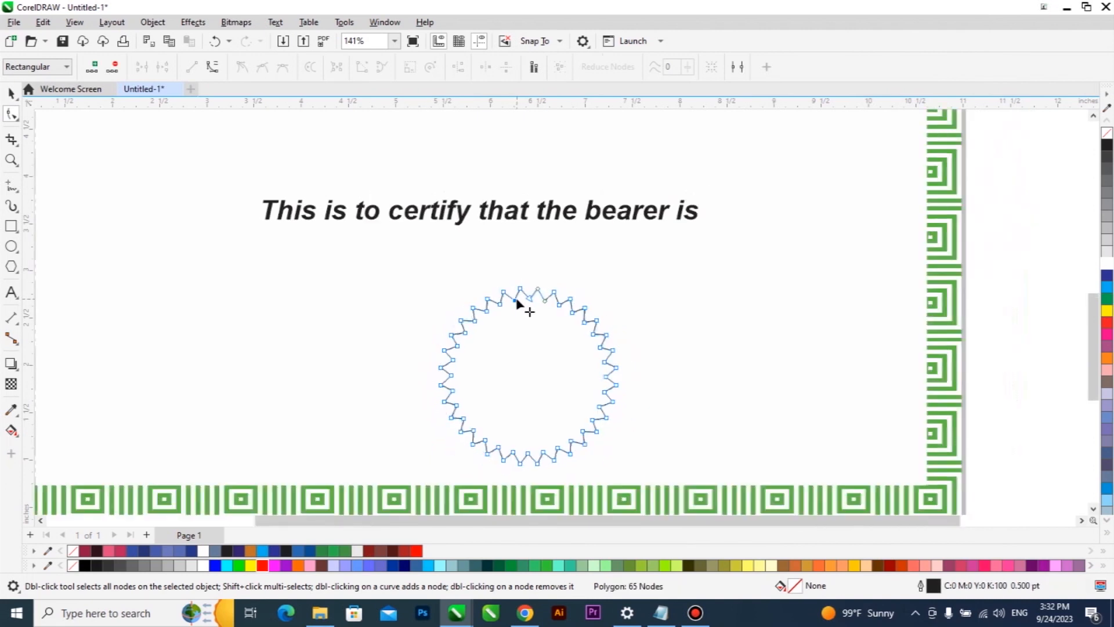
pyautogui.scroll(-3, 516, 298)
# Resize the seal to about 1.95 inches, centered under the sentence, and fill it red without an outline.
pyautogui.press('space')
pyautogui.moveTo(558, 421); pyautogui.dragTo(552, 416)
pyautogui.click(263, 565)
pyautogui.rightClick(73, 565)
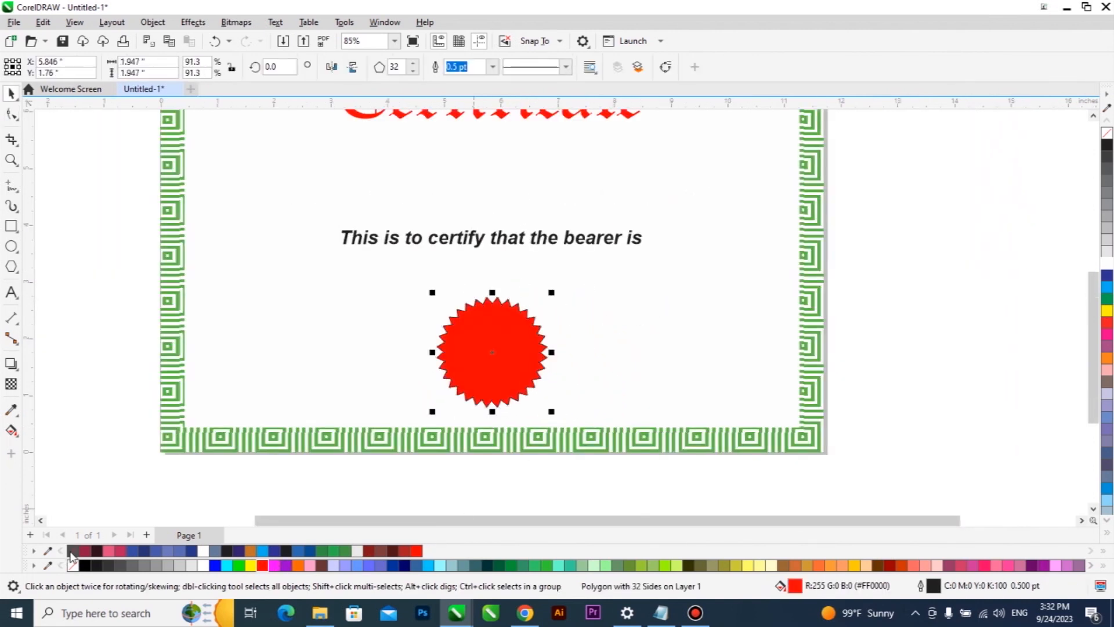
pyautogui.hotkey('shift', 'F4')
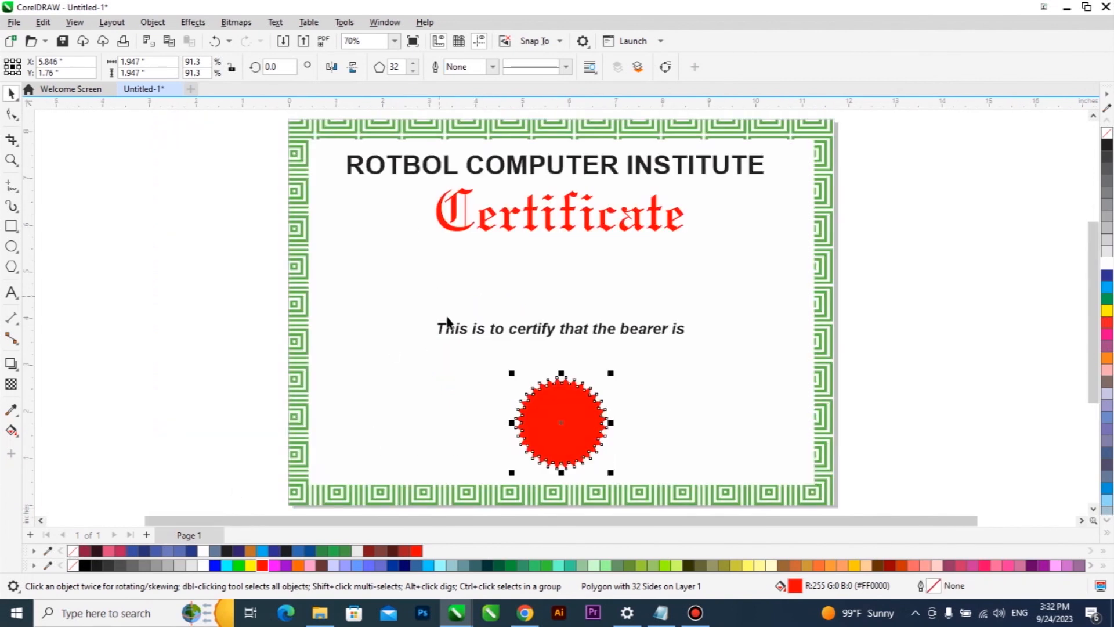
# Copy the certifying sentence to the certificate's lower-left corner, shrink it to about 15.6 pt, and change its text to "Student Sign".
pyautogui.moveTo(450, 336); pyautogui.dragTo(355, 477)
pyautogui.rightClick(356, 478)
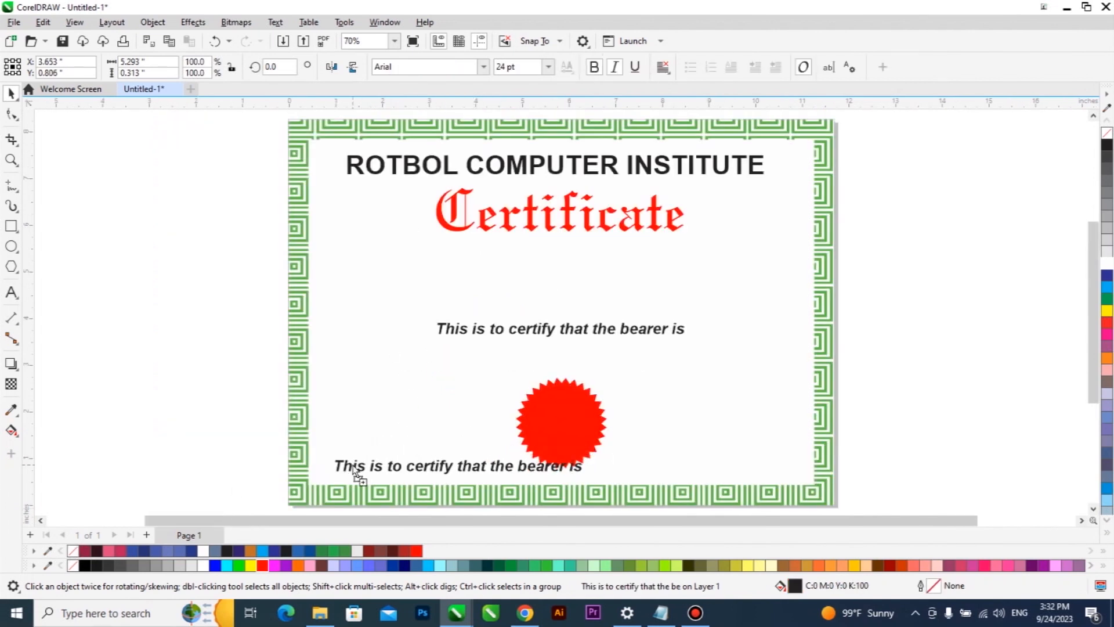
pyautogui.moveTo(588, 481); pyautogui.dragTo(499, 471)
pyautogui.doubleClick(456, 467)
pyautogui.hotkey('ctrl', 'a')
pyautogui.press('BackSpace')
pyautogui.write('Student Sign')
pyautogui.hotkey('ctrl', 'space')
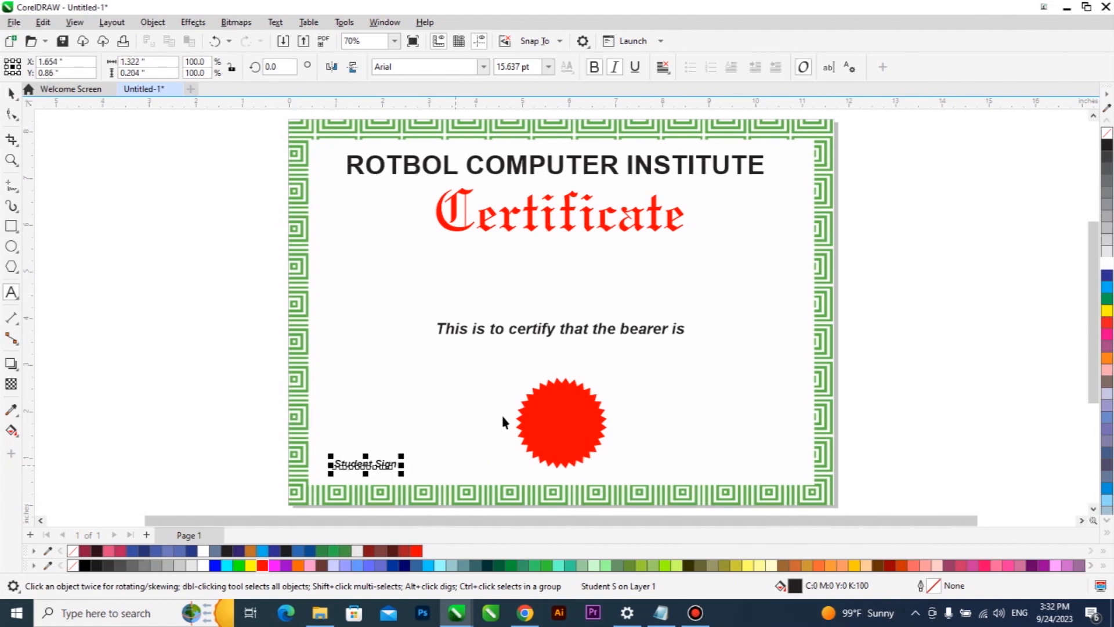
# Copy the Student Sign label level to the certificate's lower-right corner and change its text to "Tutor Sign".
pyautogui.moveTo(377, 464); pyautogui.dragTo(748, 469)
pyautogui.rightClick(749, 469)
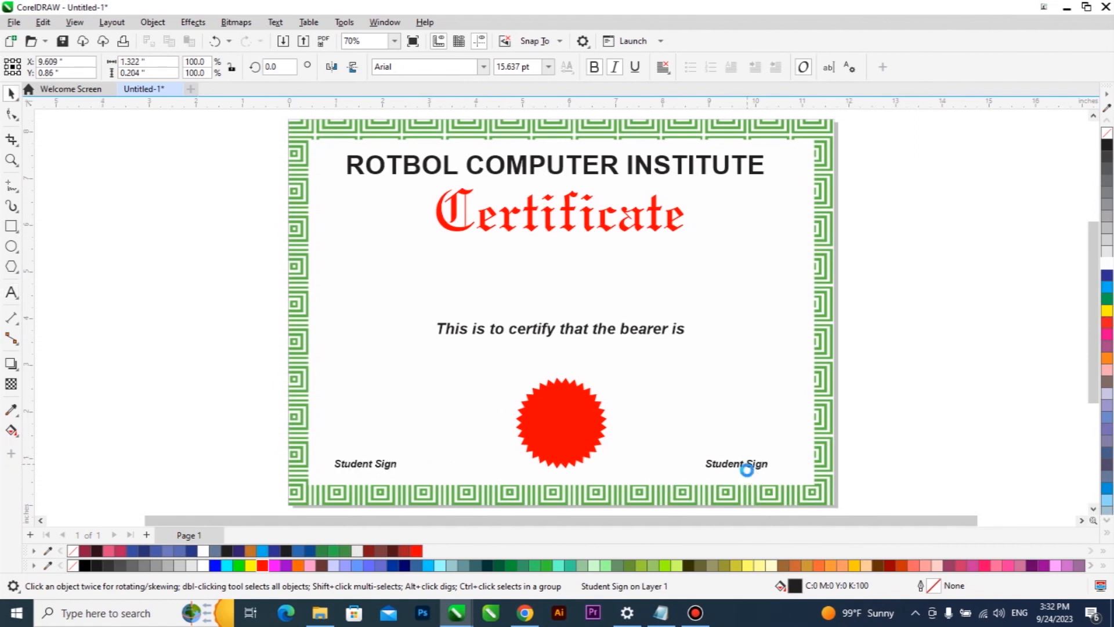
pyautogui.press('F8')
pyautogui.doubleClick(743, 469)
pyautogui.write('Tutor')
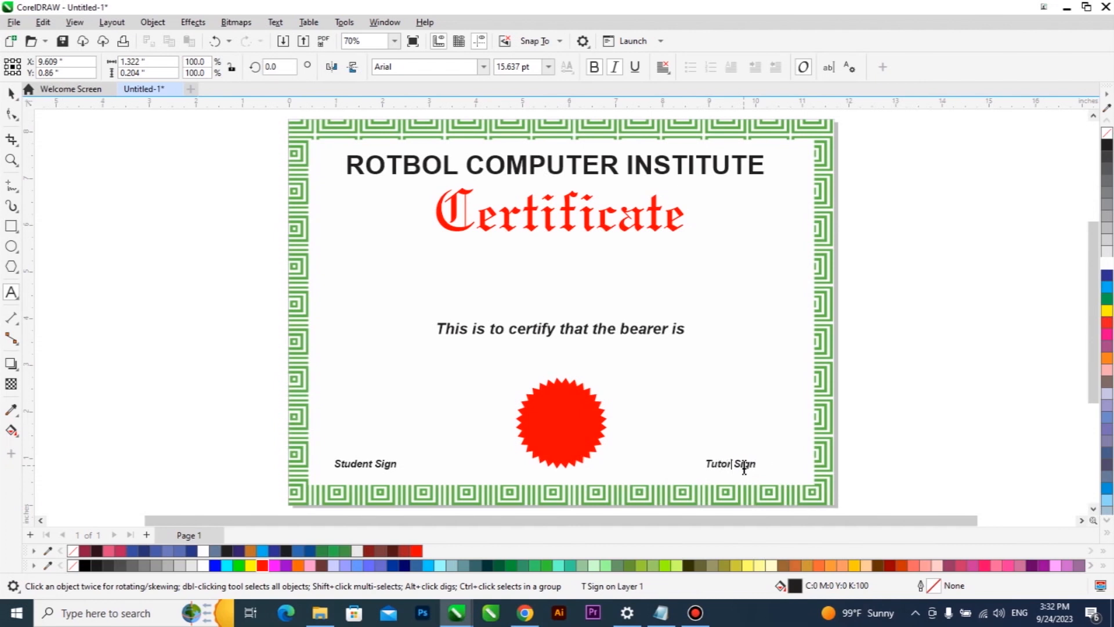
pyautogui.press('Escape')
# Draw a horizontal signature line about 2.34 inches long and place one above each of the two signature labels.
pyautogui.click(11, 186)
pyautogui.click(106, 400)
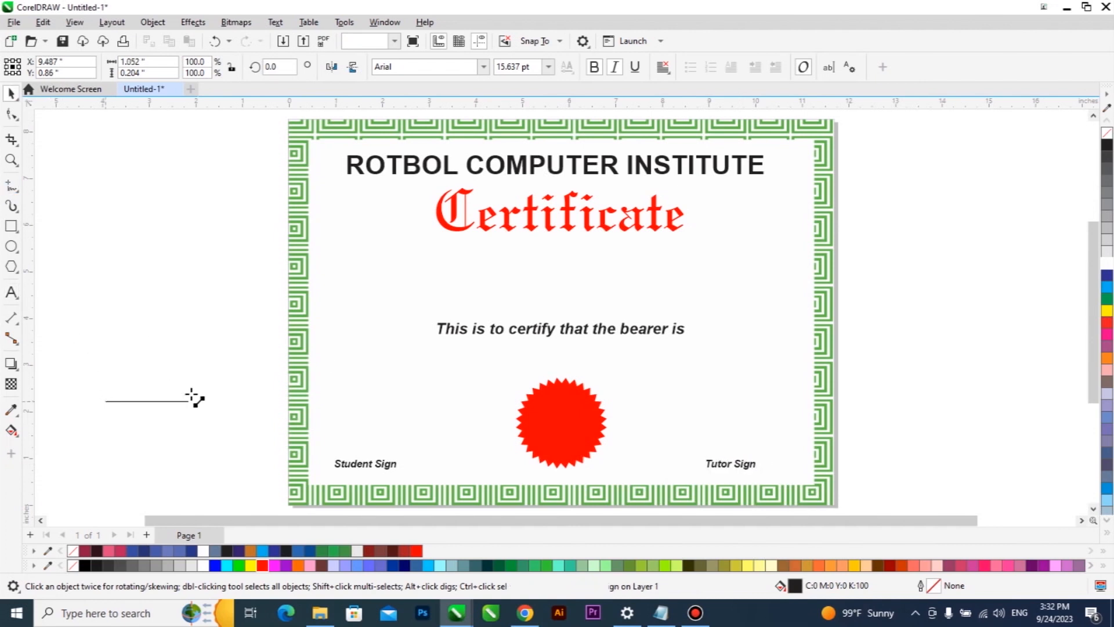
pyautogui.click(198, 399)
pyautogui.press('space')
pyautogui.moveTo(199, 399)
pyautogui.mouseDown()
pyautogui.moveTo(406, 463)
pyautogui.moveTo(781, 494)
pyautogui.mouseUp()
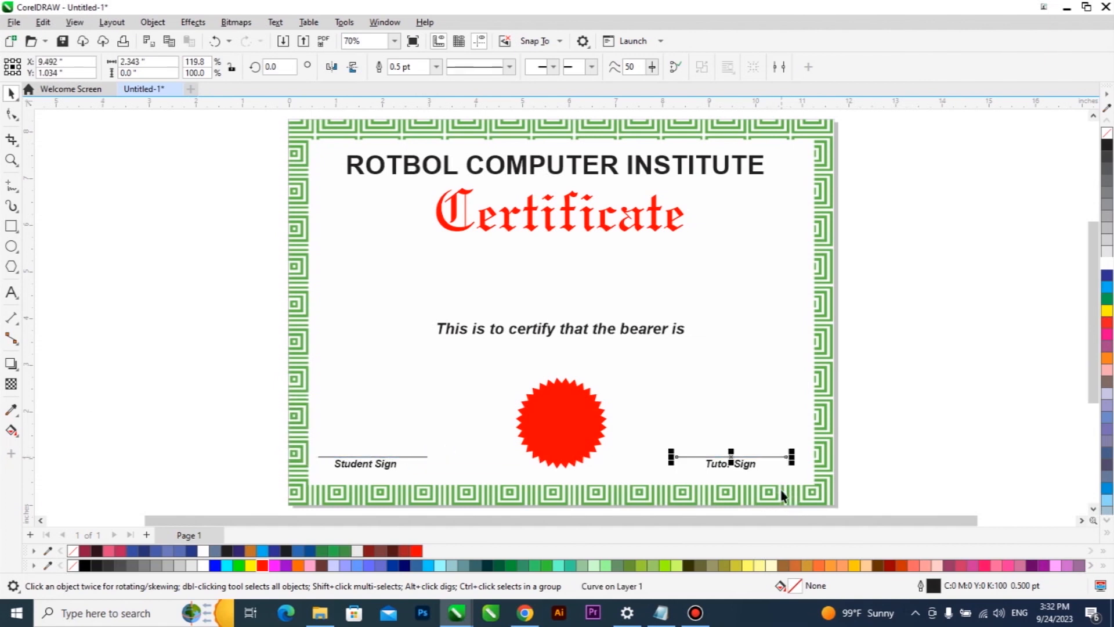
pyautogui.click(747, 473)
pyautogui.click(910, 427)
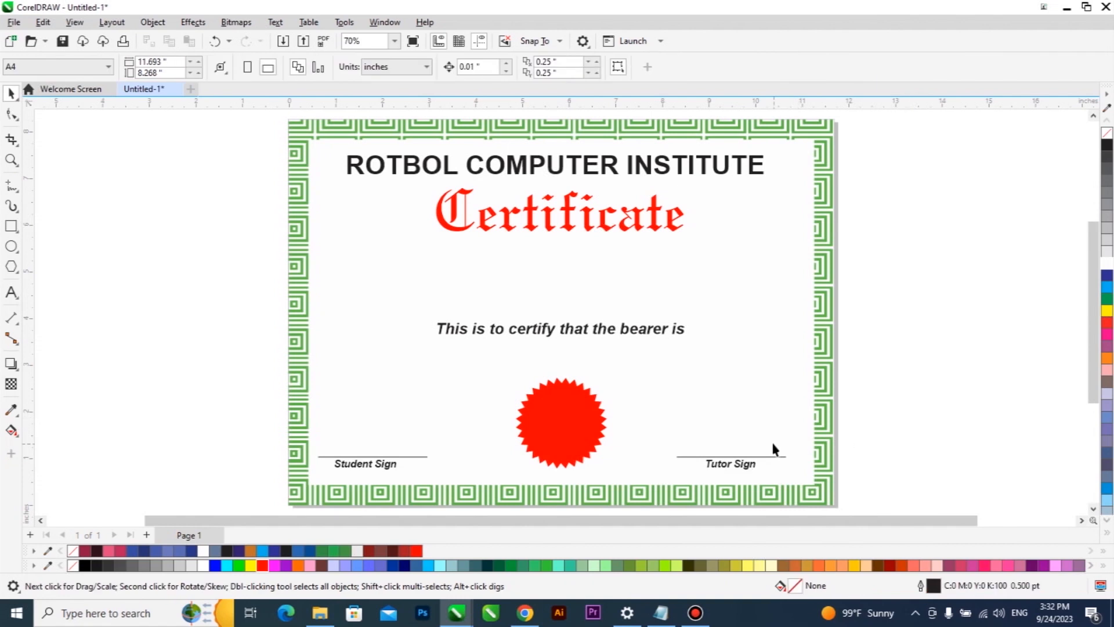
# Open the red seal's fill for editing and switch it to a fountain fill.
pyautogui.click(644, 164)
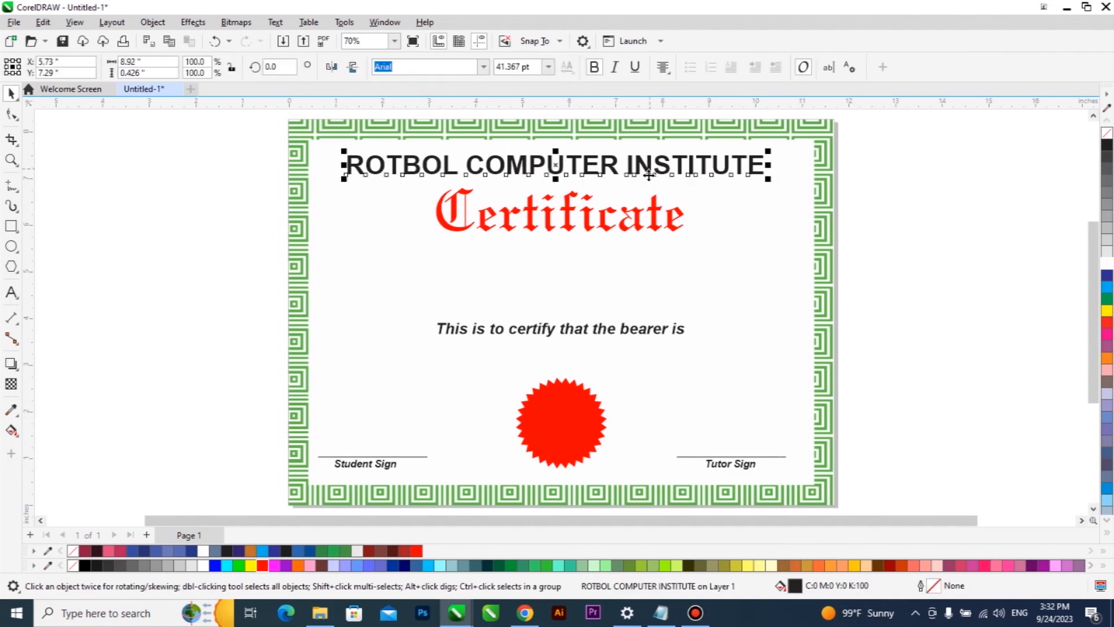
pyautogui.click(580, 406)
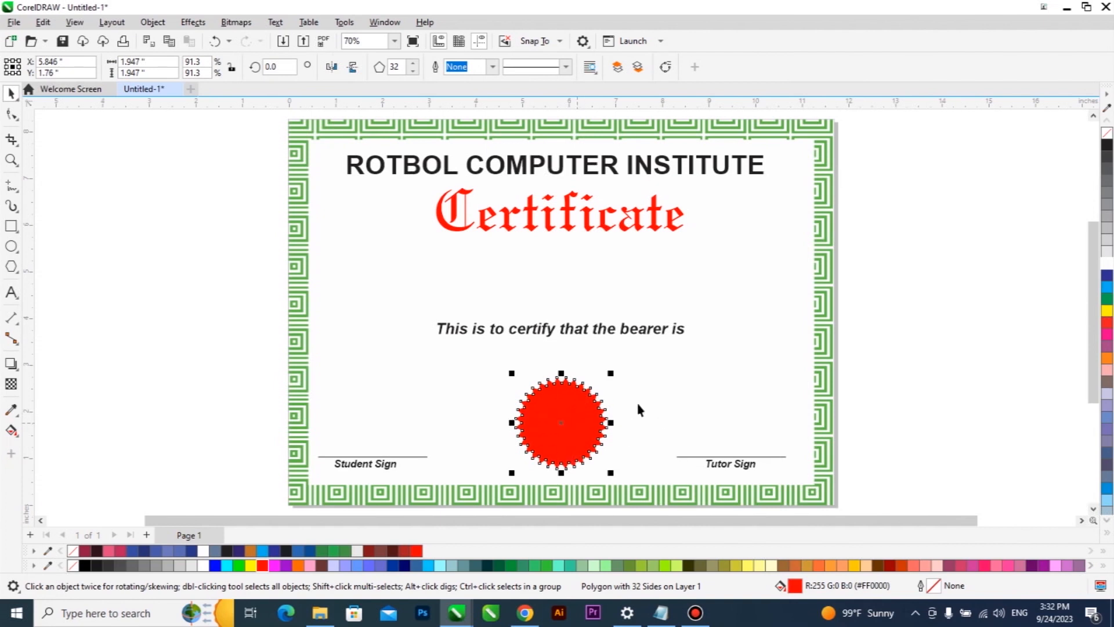
pyautogui.doubleClick(857, 588)
pyautogui.moveTo(586, 116); pyautogui.dragTo(886, 128)
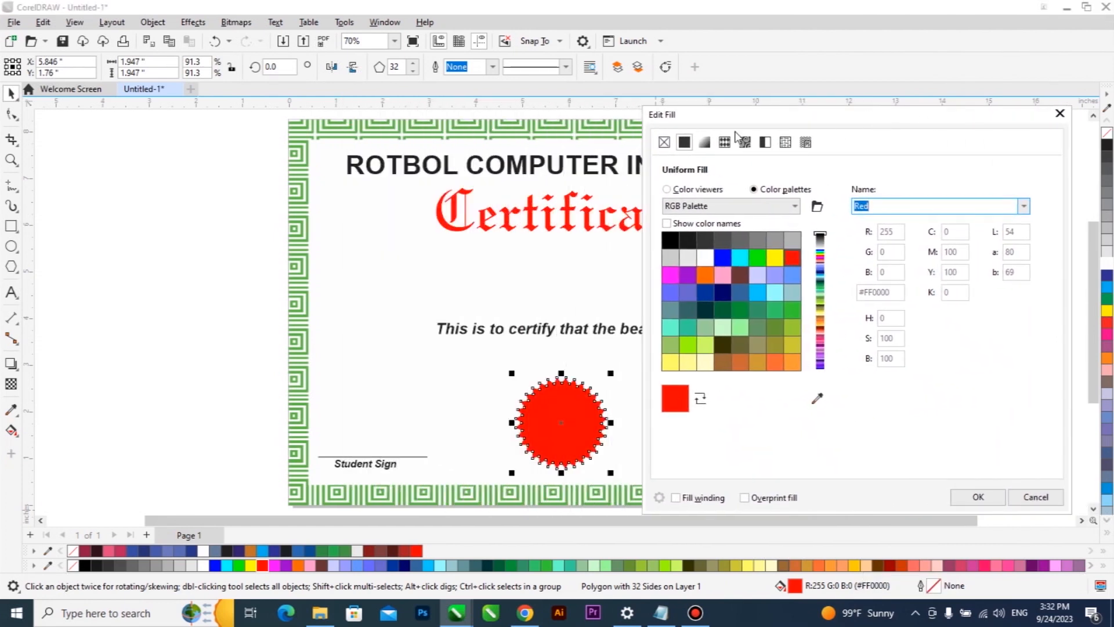
pyautogui.click(704, 143)
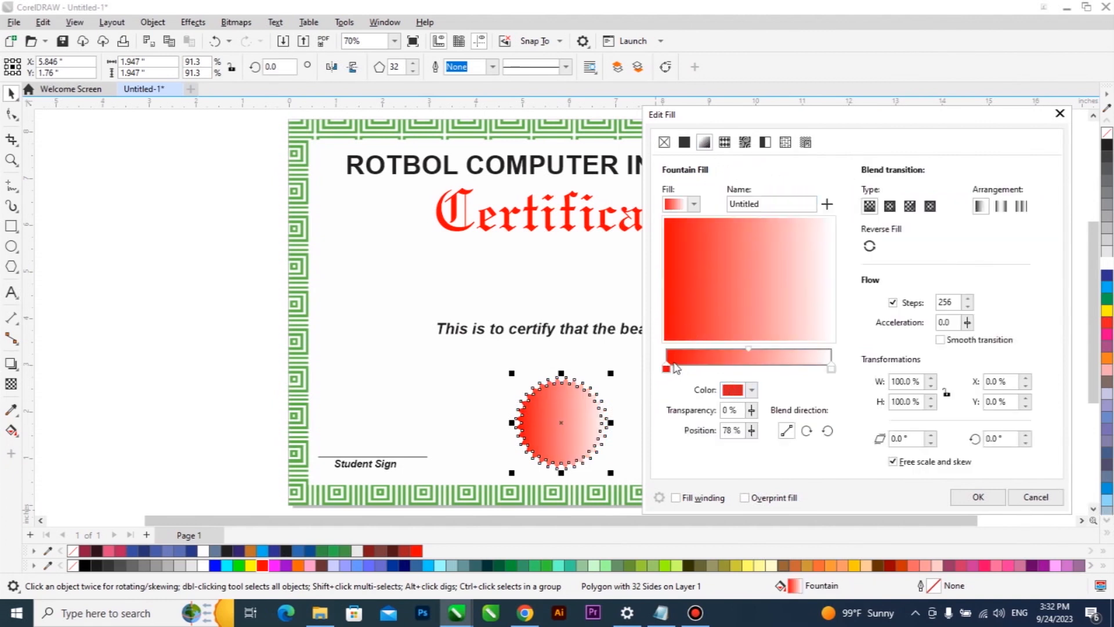
# Try to darken the red color of the seal's fountain fill.
pyautogui.click(751, 390)
pyautogui.moveTo(805, 274); pyautogui.dragTo(814, 237)
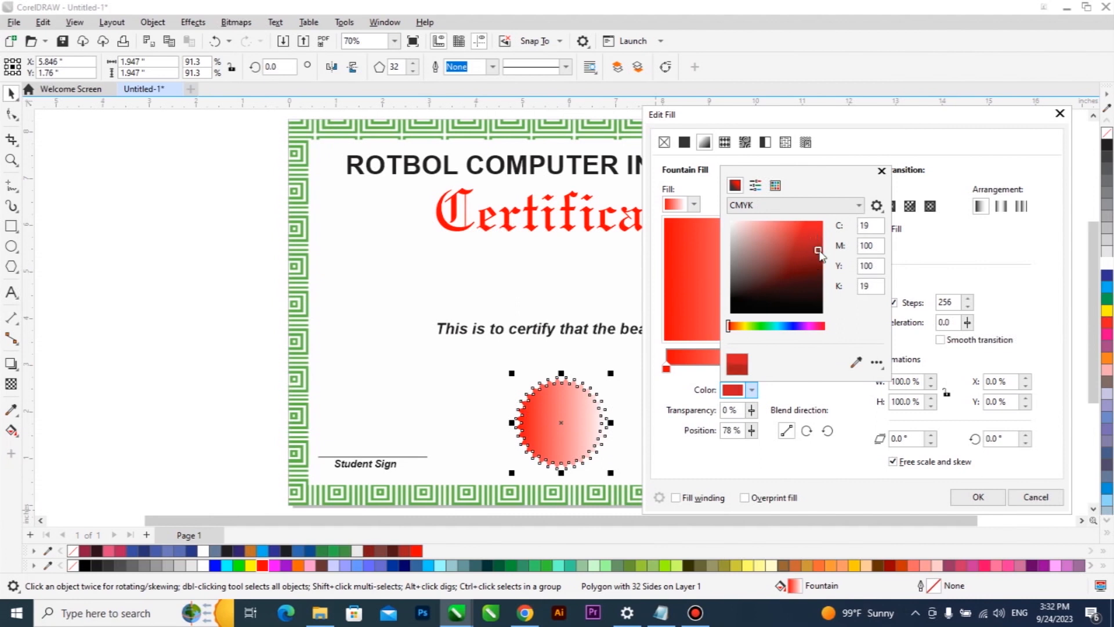
pyautogui.click(946, 268)
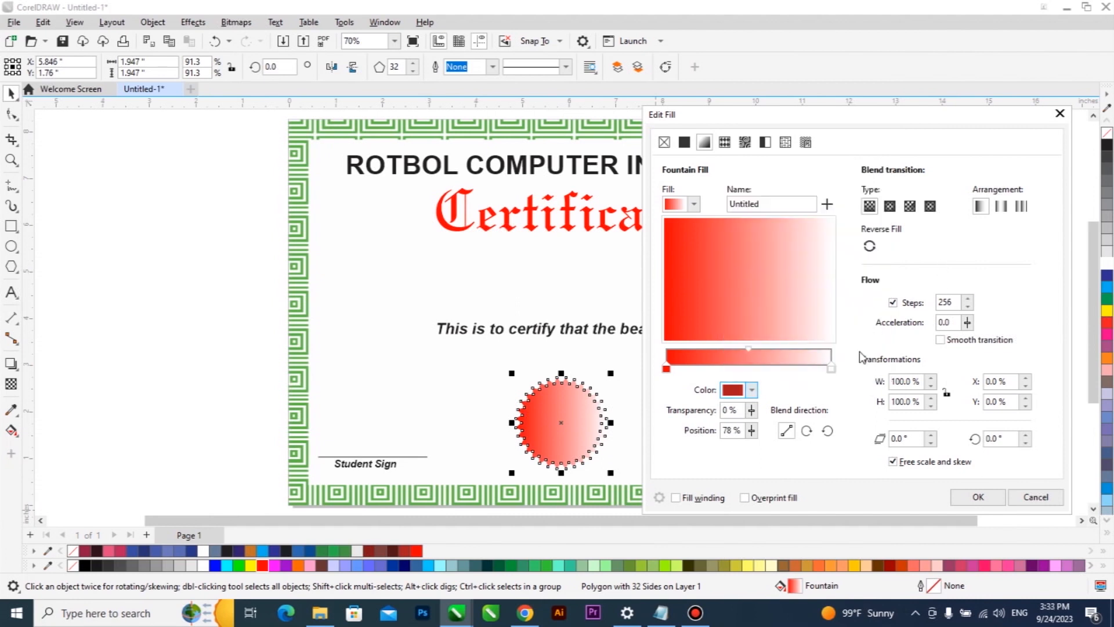
# Set the gradient's white end to dark red (C31 M100 Y100 K45) and use a reversed elliptical blend.
pyautogui.click(832, 368)
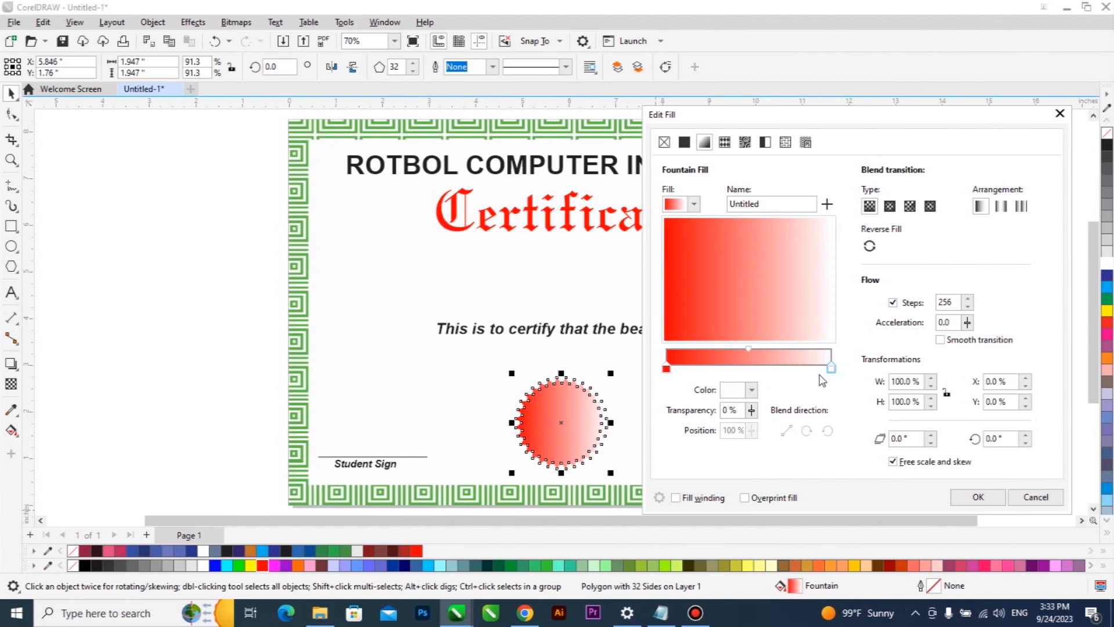
pyautogui.click(751, 390)
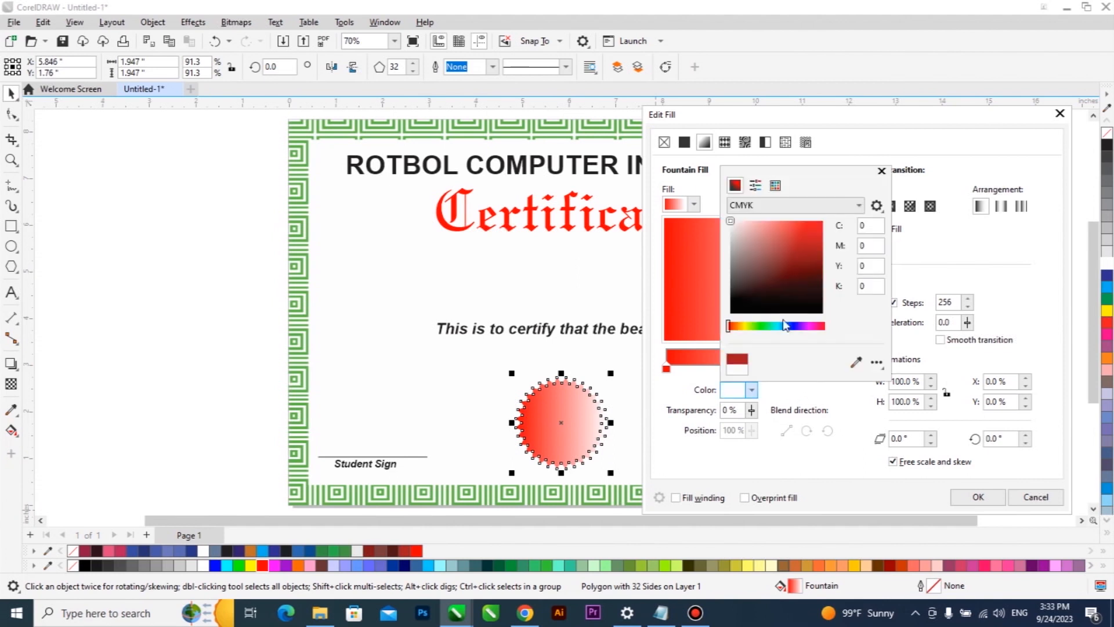
pyautogui.moveTo(802, 239); pyautogui.dragTo(810, 267)
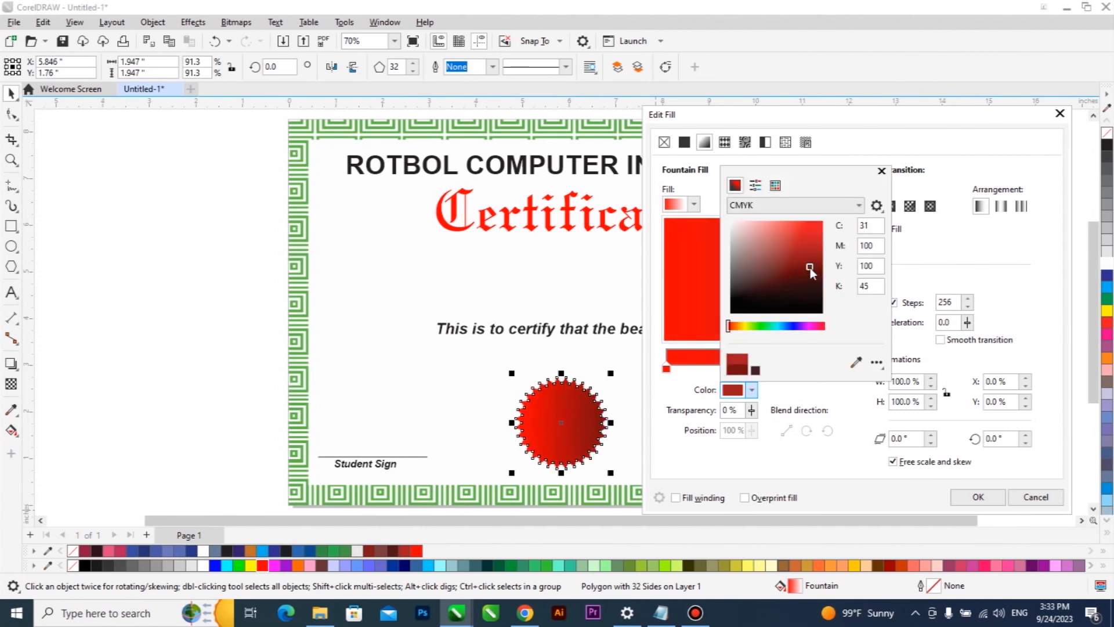
pyautogui.click(920, 265)
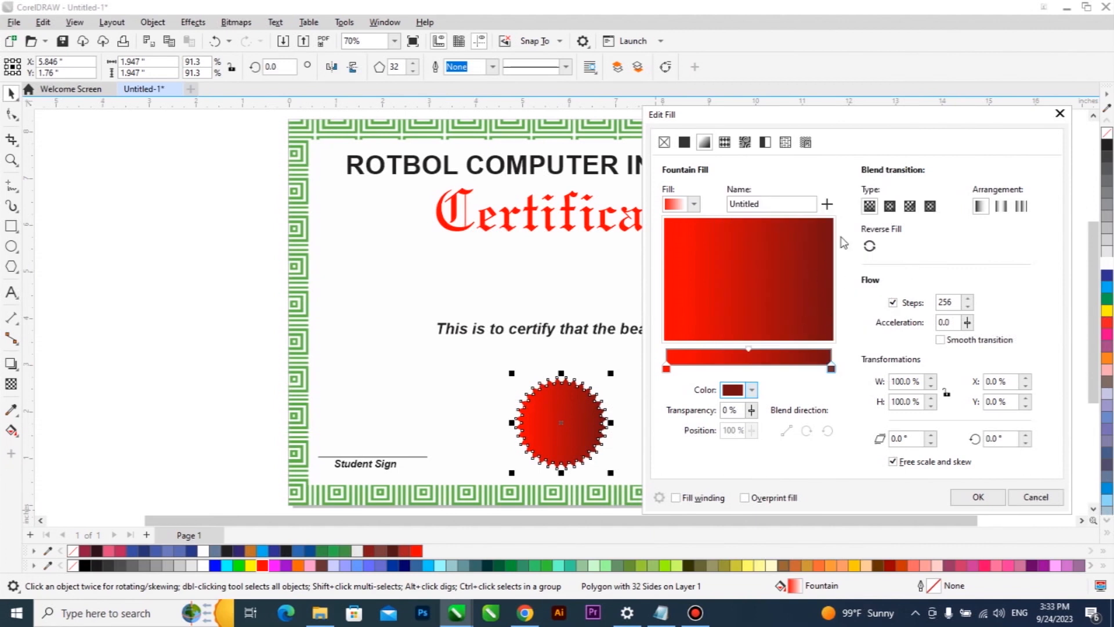
pyautogui.click(889, 206)
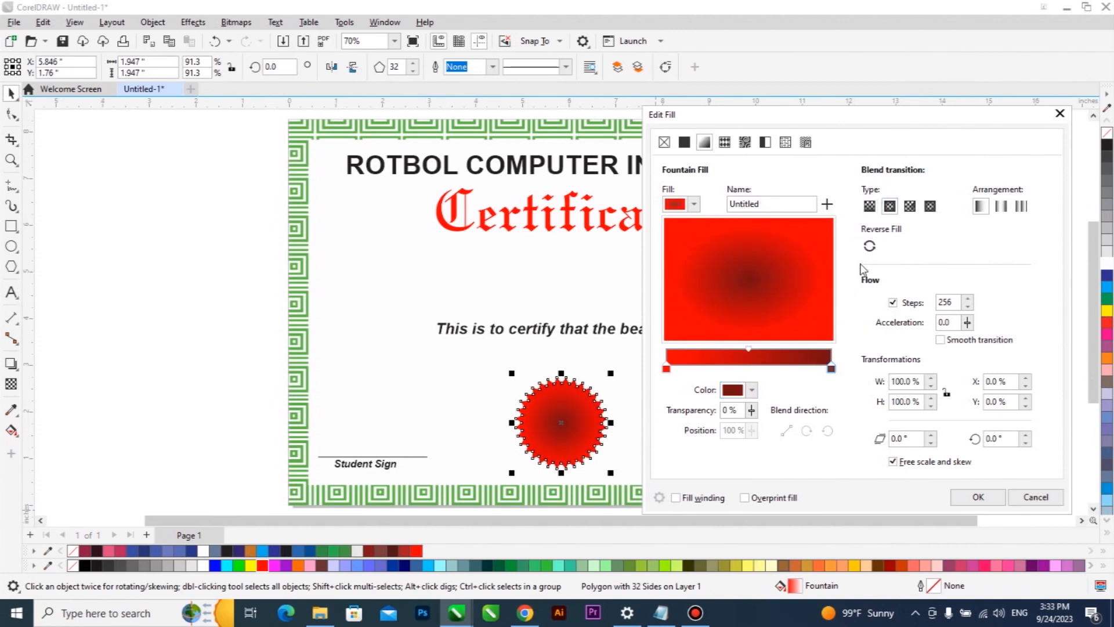
pyautogui.click(869, 246)
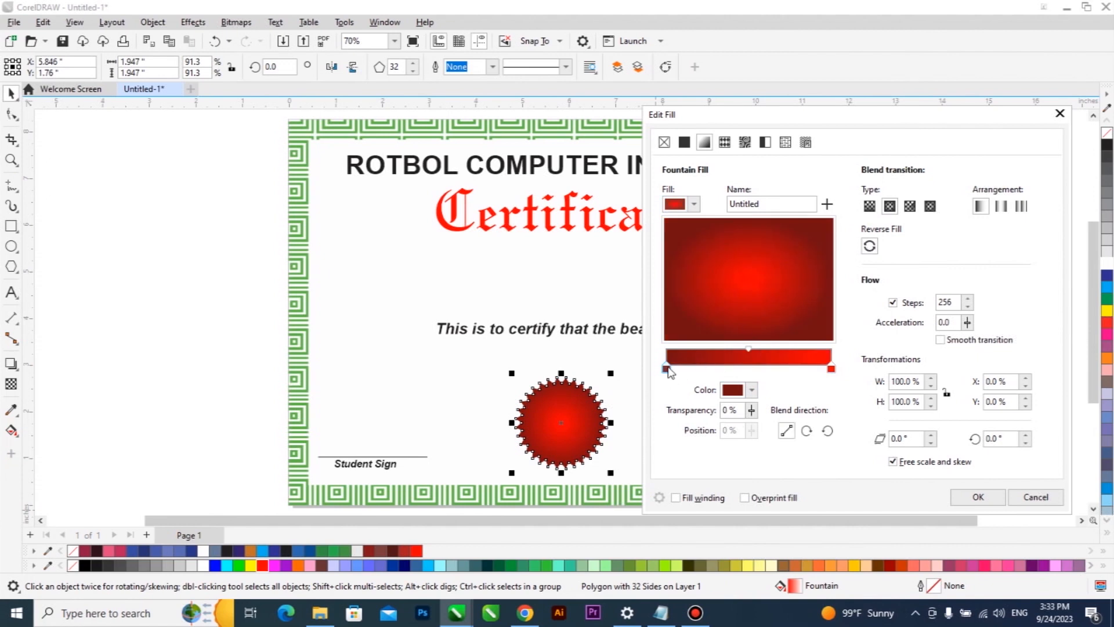
# Lighten the gradient's dark outer color to a medium red and accept the seal's fountain fill.
pyautogui.click(751, 389)
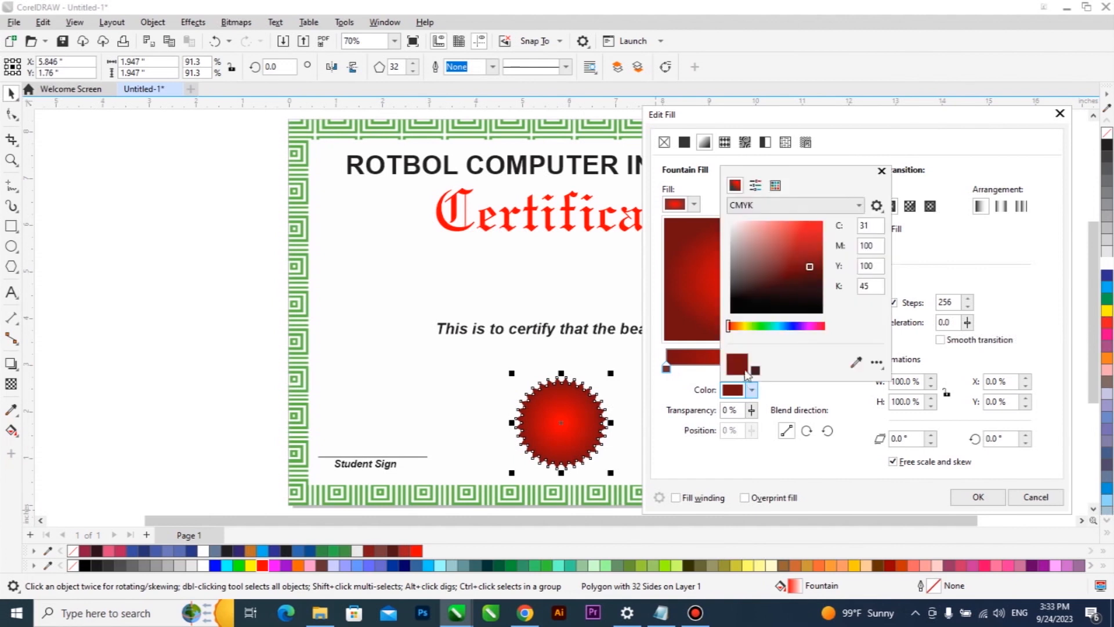
pyautogui.click(809, 242)
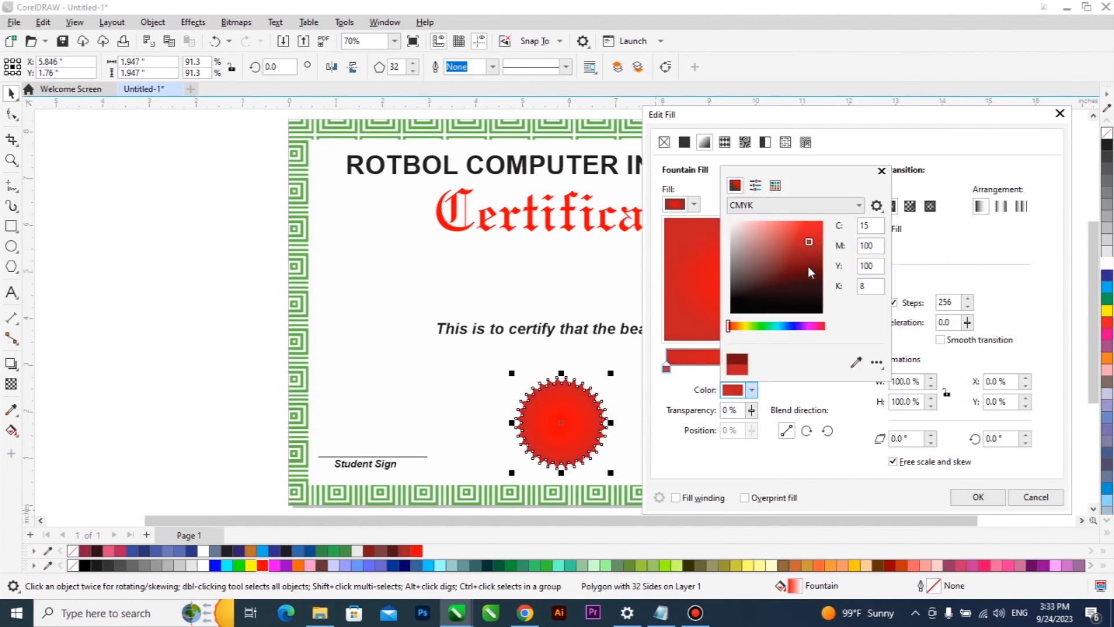
pyautogui.click(818, 239)
pyautogui.click(974, 498)
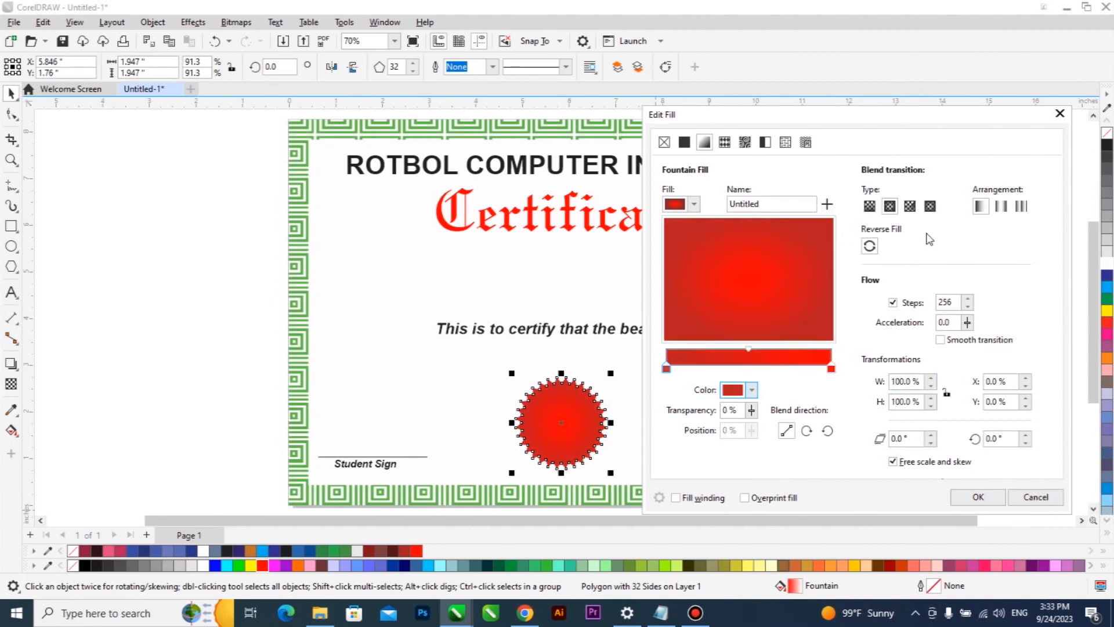
# Apply the red seal's fountain fill and deselect the seal.
pyautogui.click(977, 496)
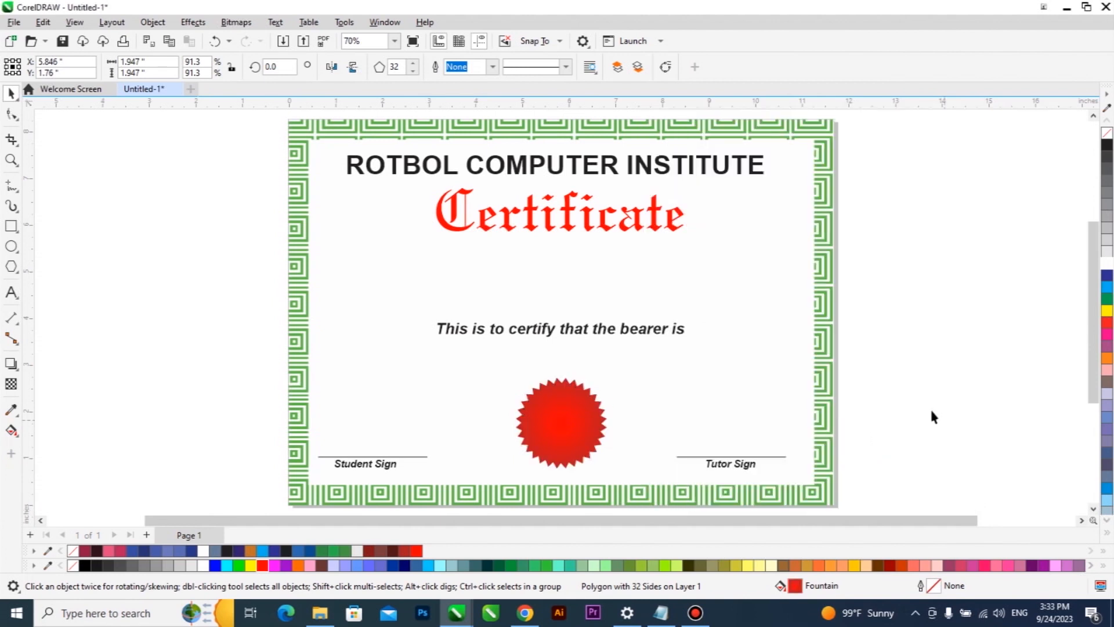
pyautogui.click(929, 406)
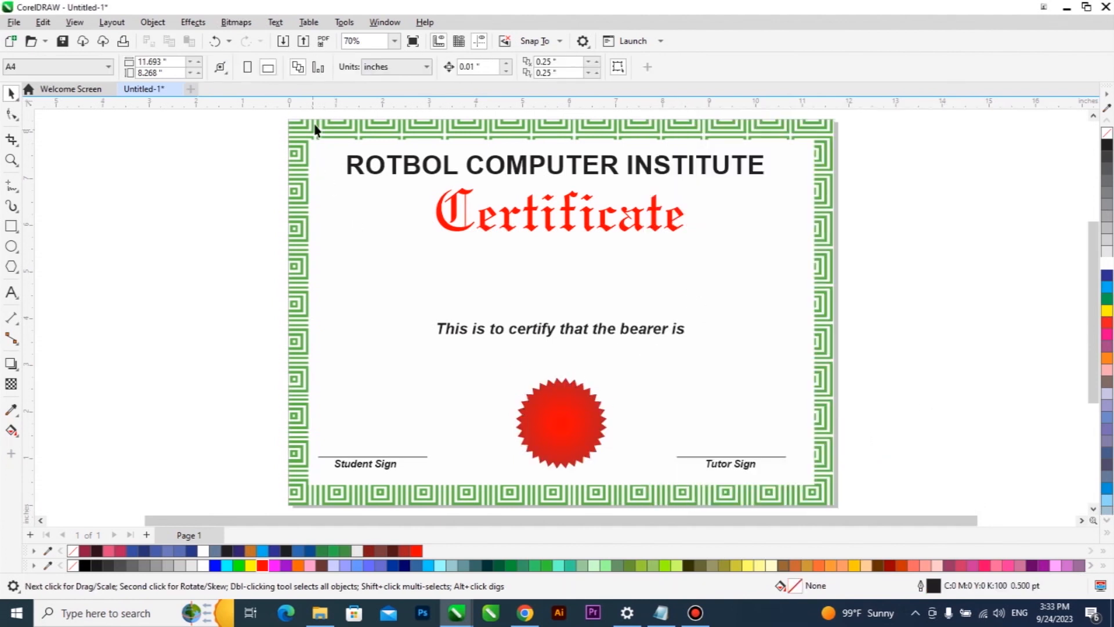
# Open the green patterned border rectangle's fill for editing and switch it to a texture fill.
pyautogui.click(832, 433)
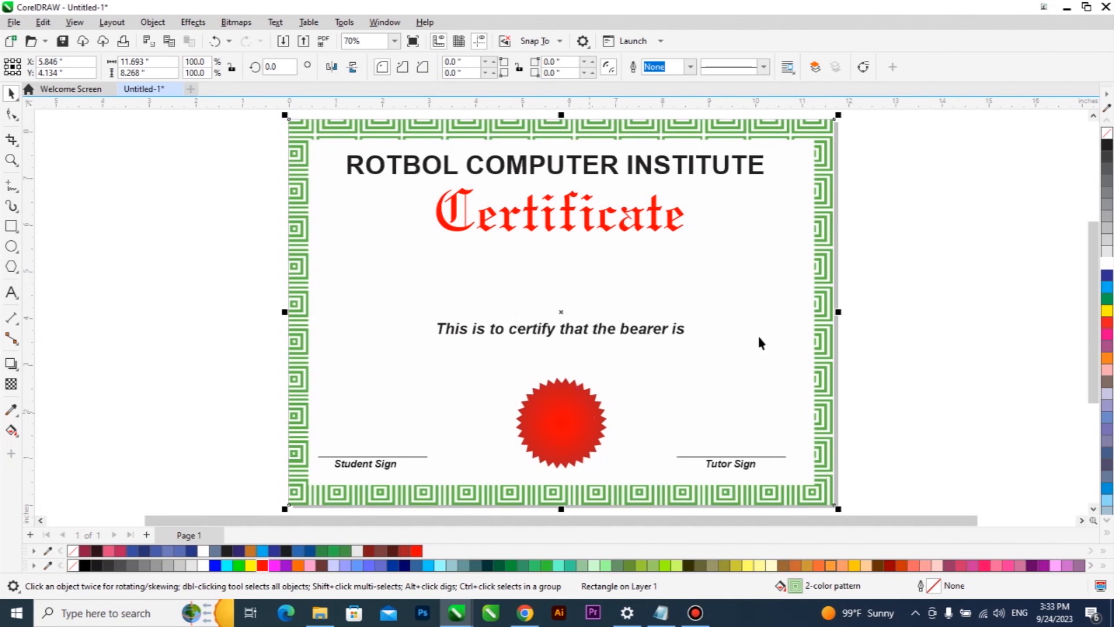
pyautogui.click(835, 332)
pyautogui.click(825, 347)
pyautogui.scroll(-1, 653, 378)
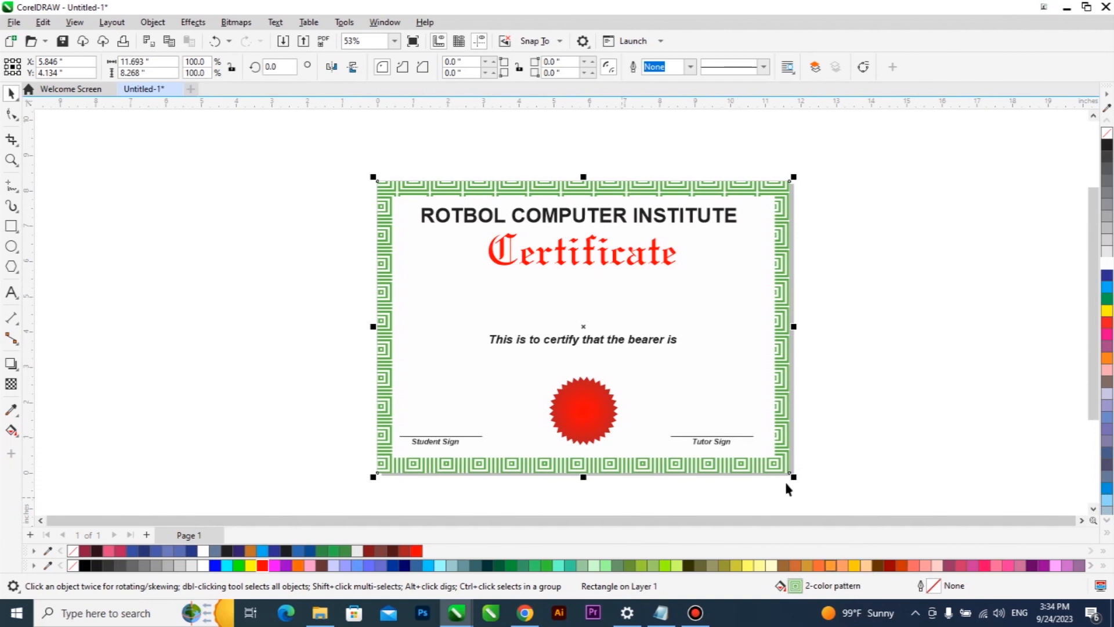
pyautogui.press('F11')
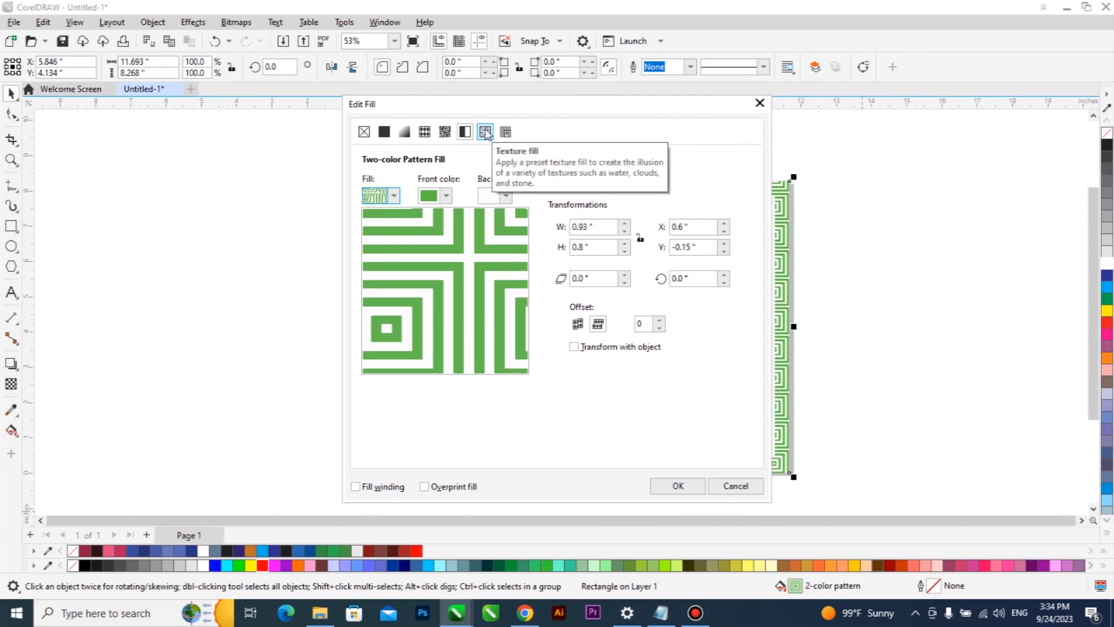
pyautogui.click(485, 132)
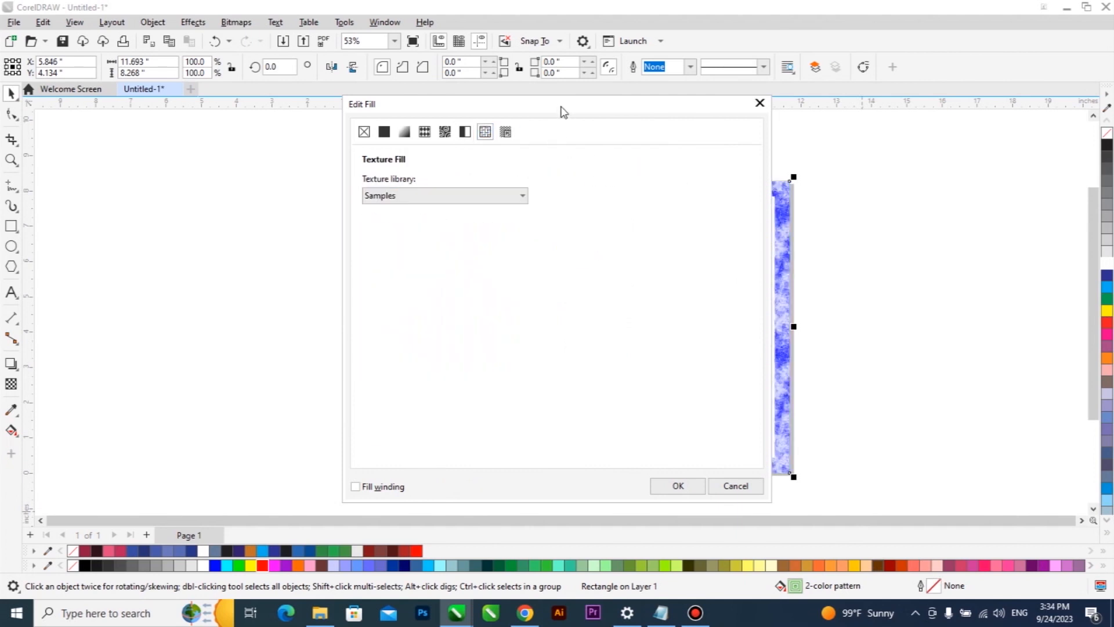
# Choose the Solar flares preset from the Samples library as the border's texture.
pyautogui.moveTo(562, 110); pyautogui.dragTo(940, 111)
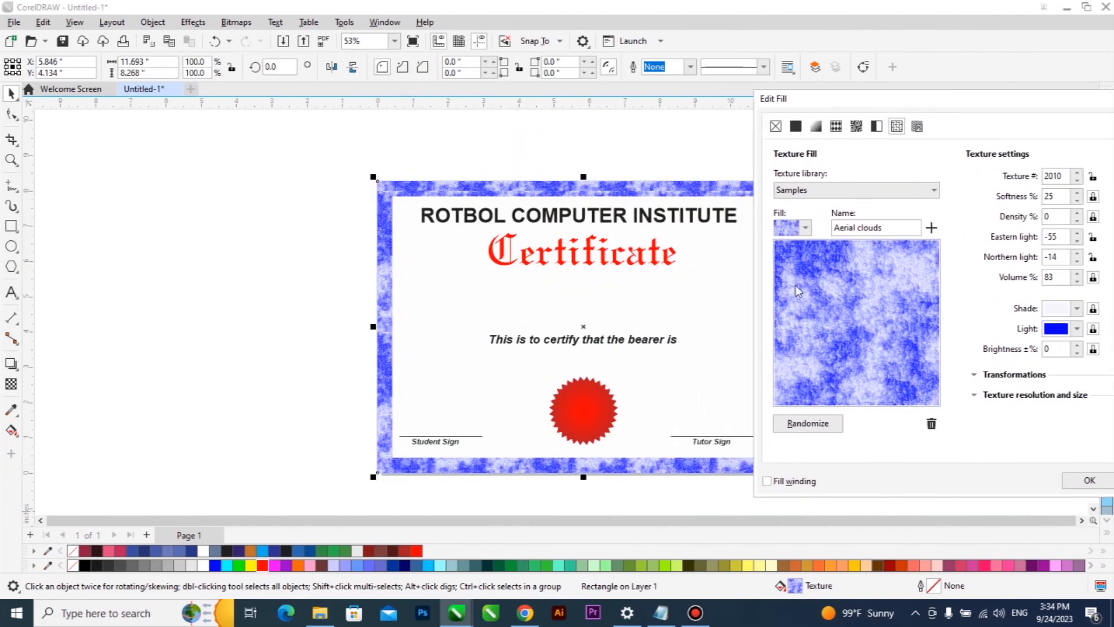
pyautogui.click(806, 228)
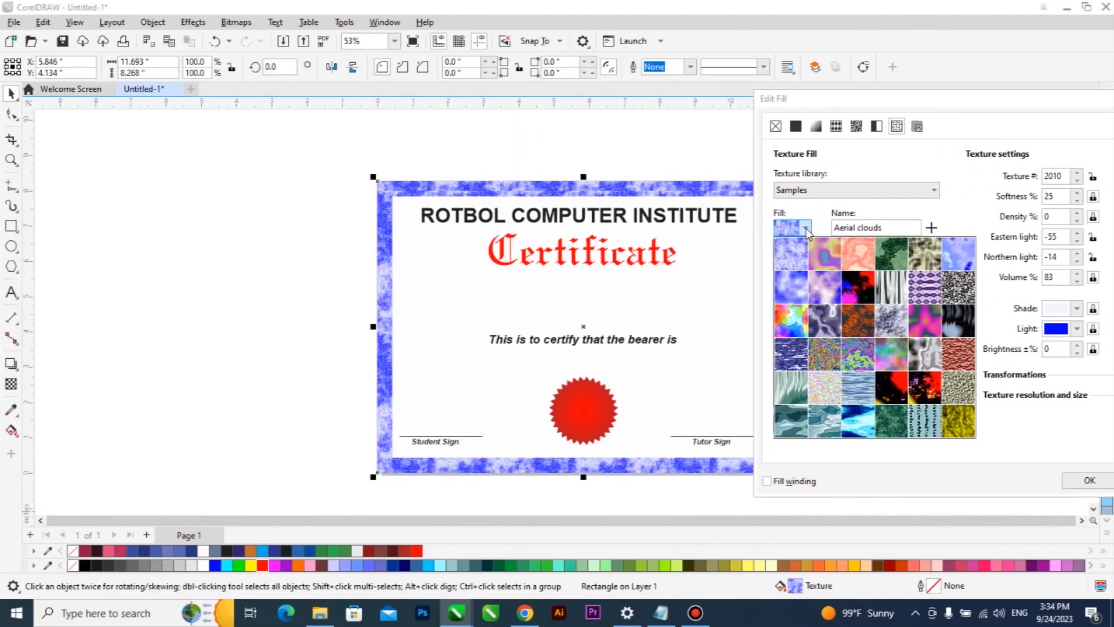
pyautogui.click(892, 378)
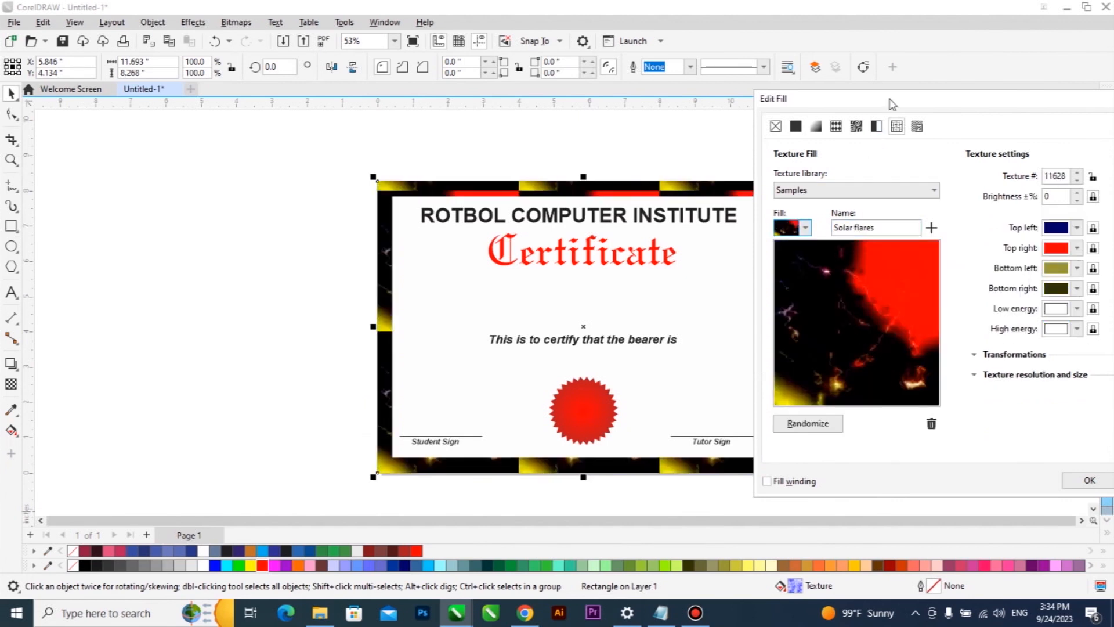
pyautogui.moveTo(892, 104); pyautogui.dragTo(724, 107)
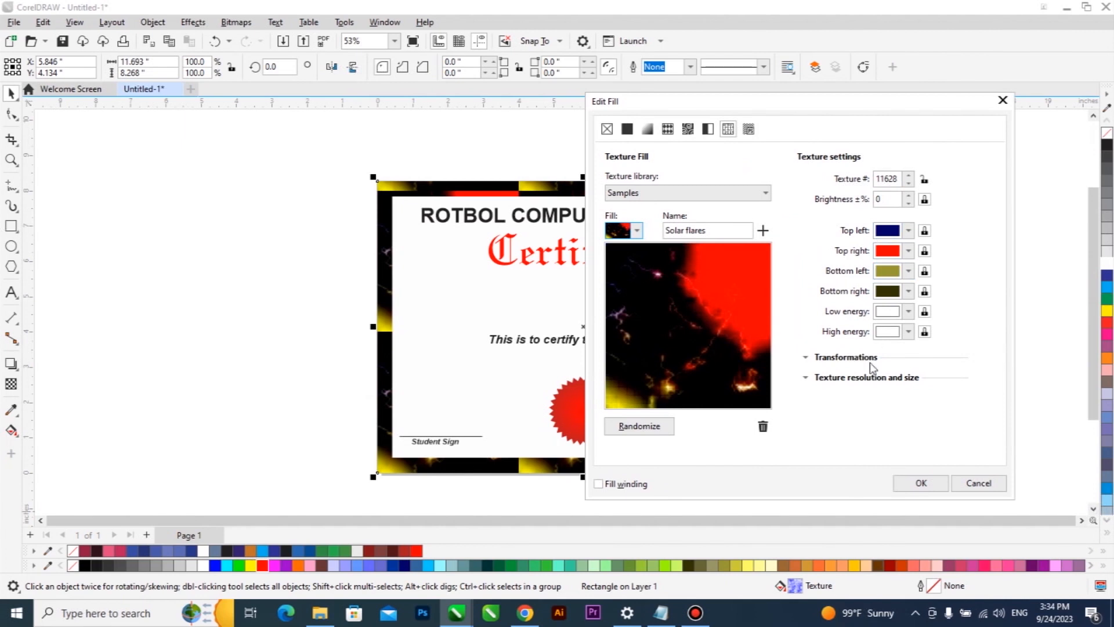
pyautogui.moveTo(854, 107); pyautogui.dragTo(954, 102)
# Try texture number 11635 for the Solar flares fill and browse the other texture presets.
pyautogui.moveTo(997, 173); pyautogui.dragTo(976, 176)
pyautogui.click(1005, 169)
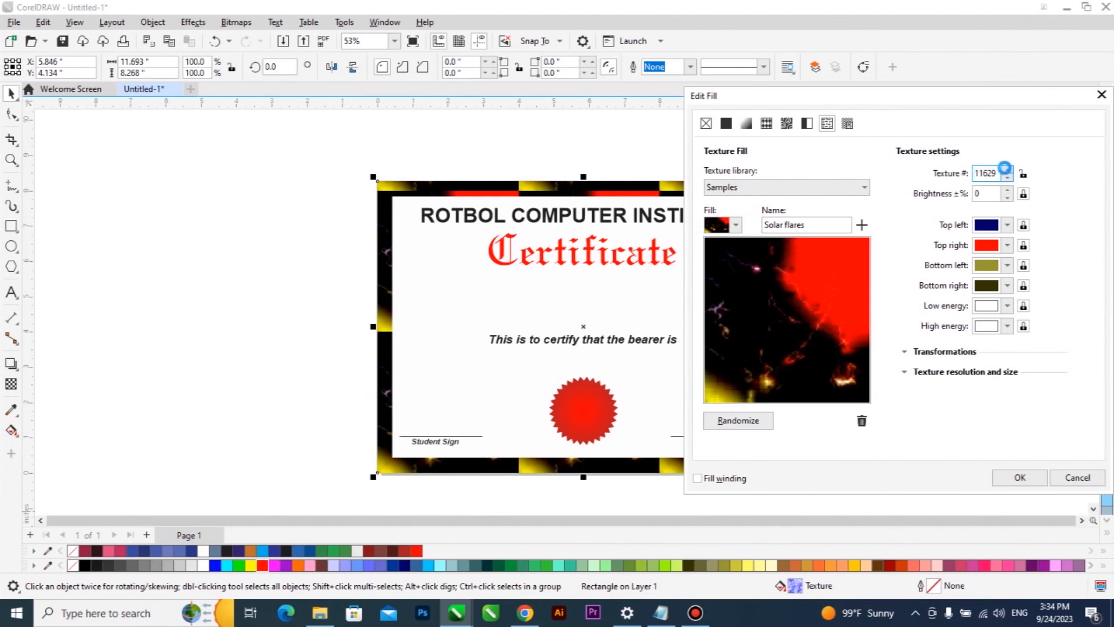
pyautogui.click(1005, 169)
pyautogui.click(1005, 170)
pyautogui.click(1005, 169)
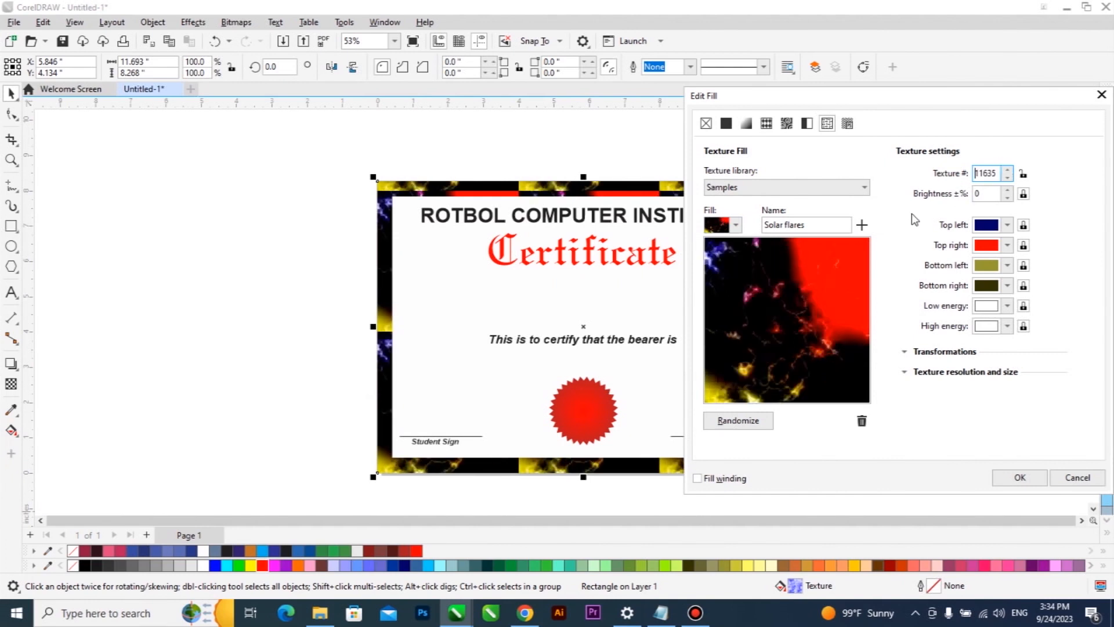
pyautogui.click(736, 225)
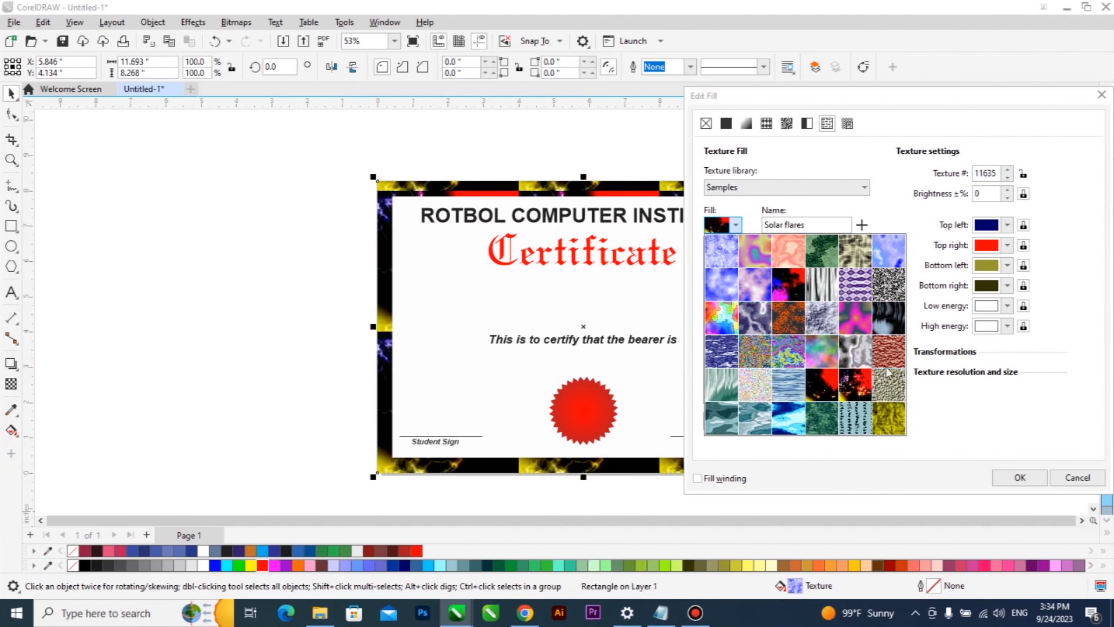
pyautogui.click(1015, 276)
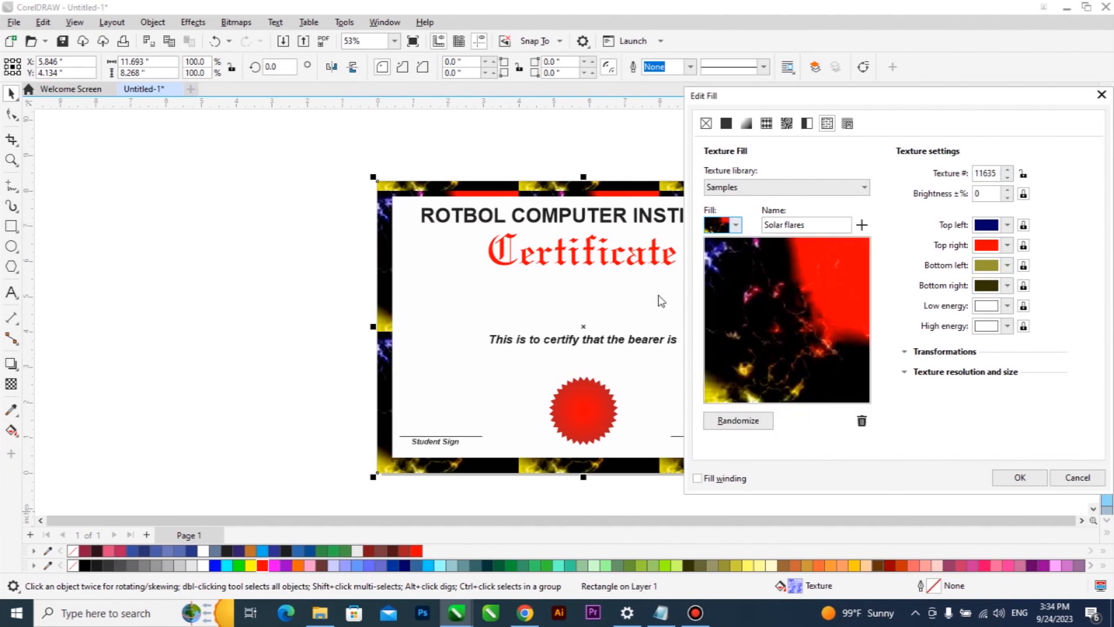
# Set the texture's top left color to a muted red and its bottom left color to red (C15 M99 Y100 K5).
pyautogui.click(1007, 226)
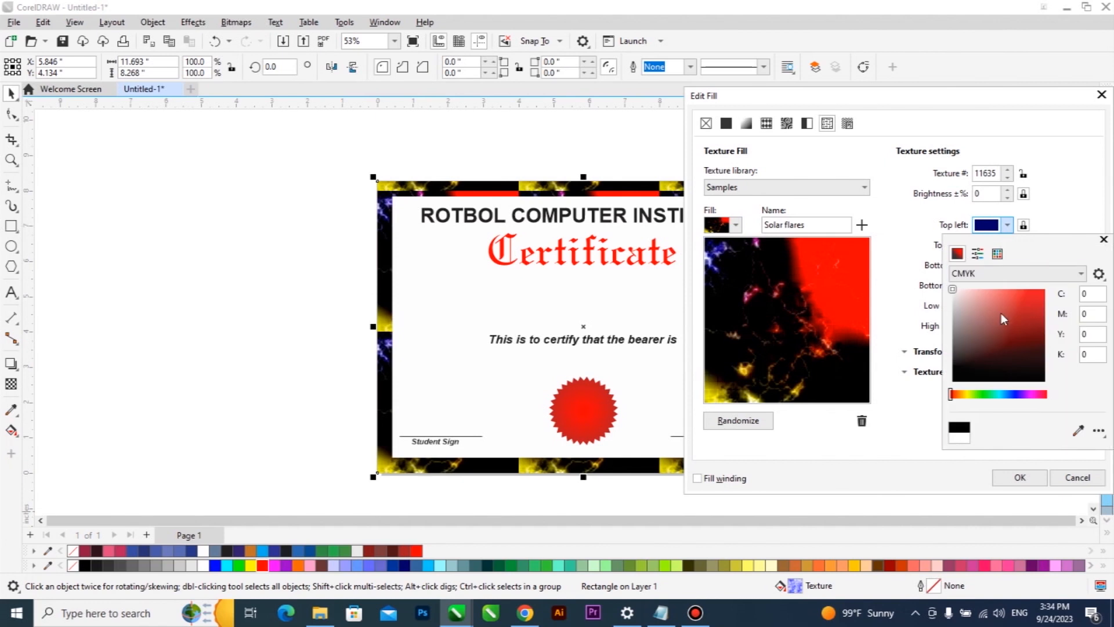
pyautogui.click(1001, 318)
pyautogui.click(1056, 199)
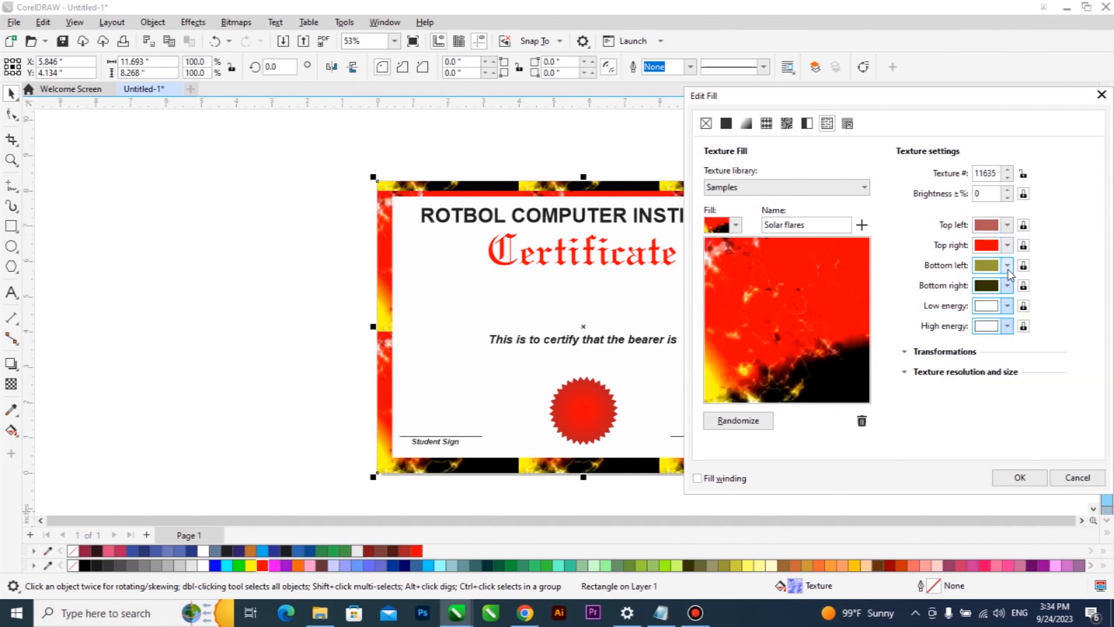
pyautogui.click(1007, 265)
pyautogui.click(1018, 347)
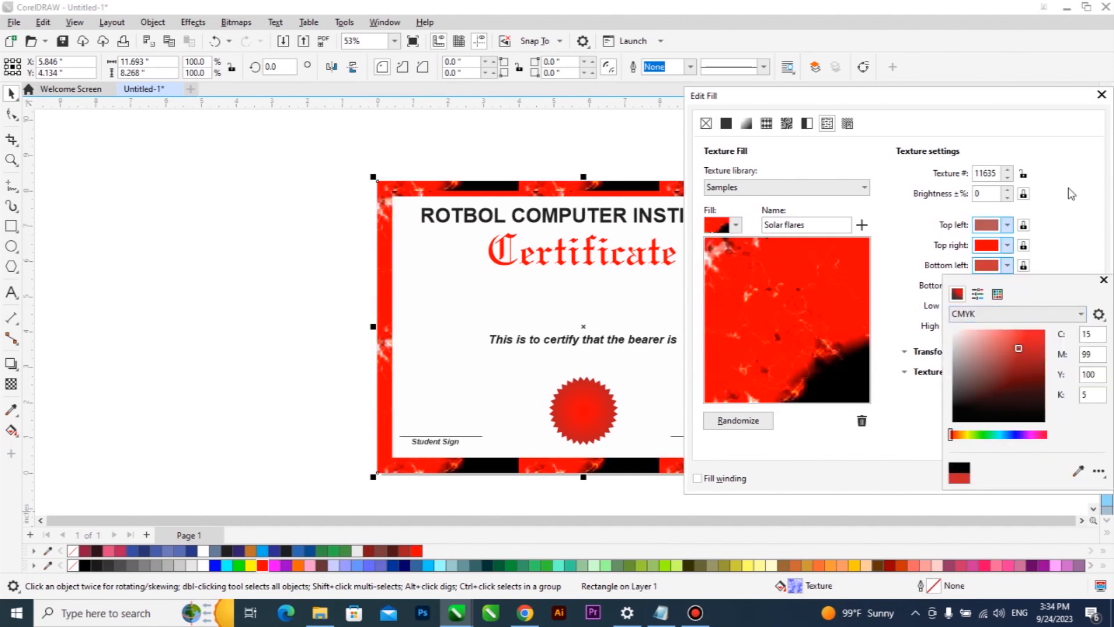
pyautogui.click(1065, 210)
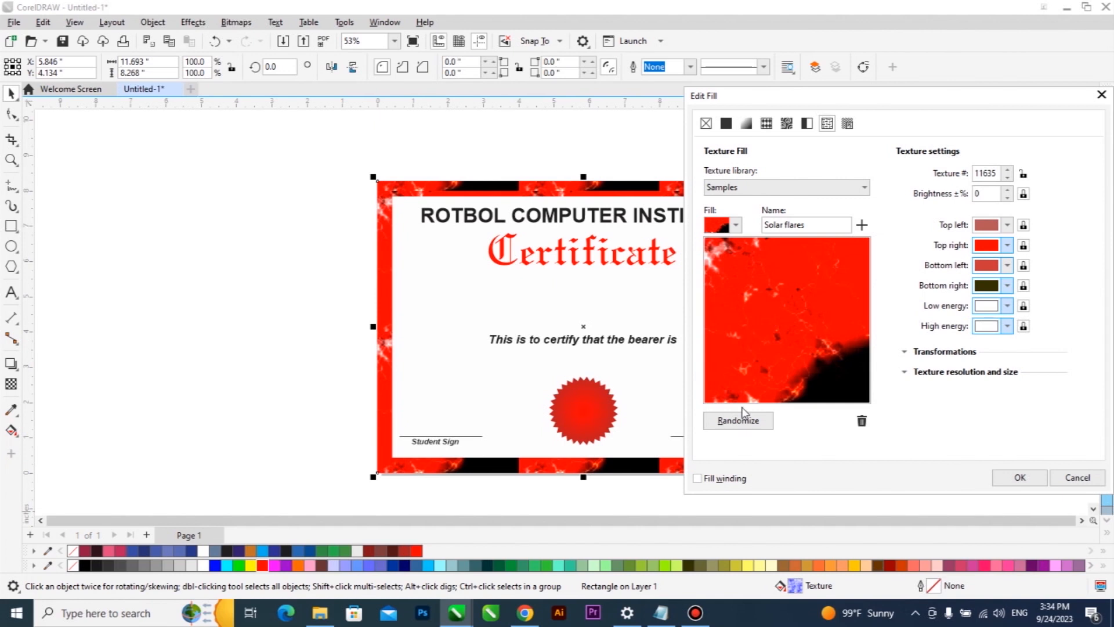
# Randomize the Solar flares texture twice and apply the fill to the border rectangle.
pyautogui.click(741, 422)
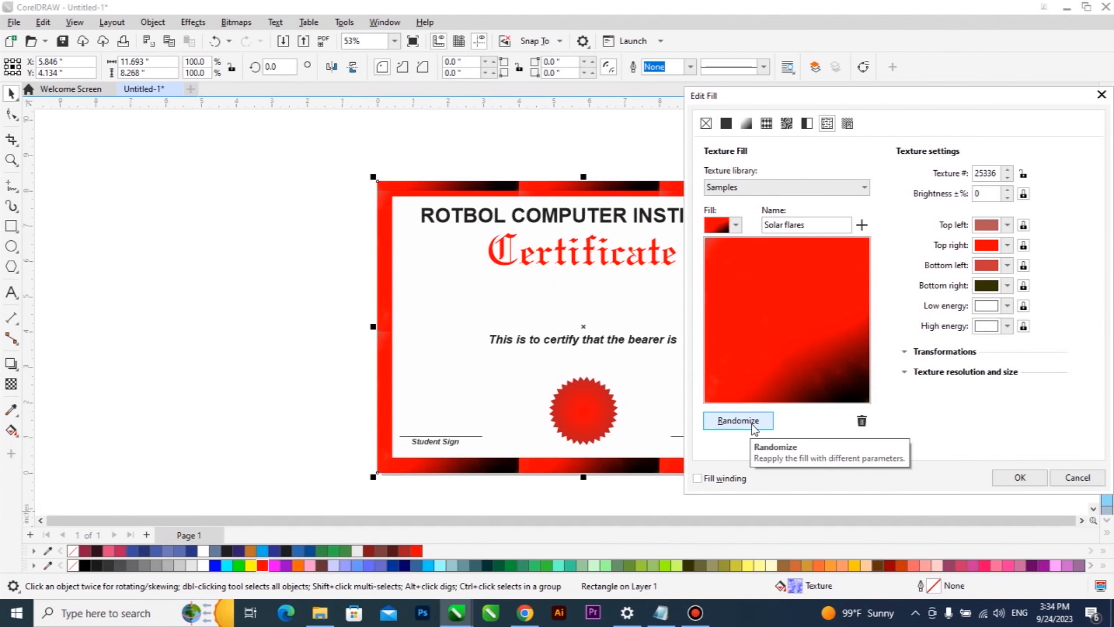
pyautogui.click(741, 421)
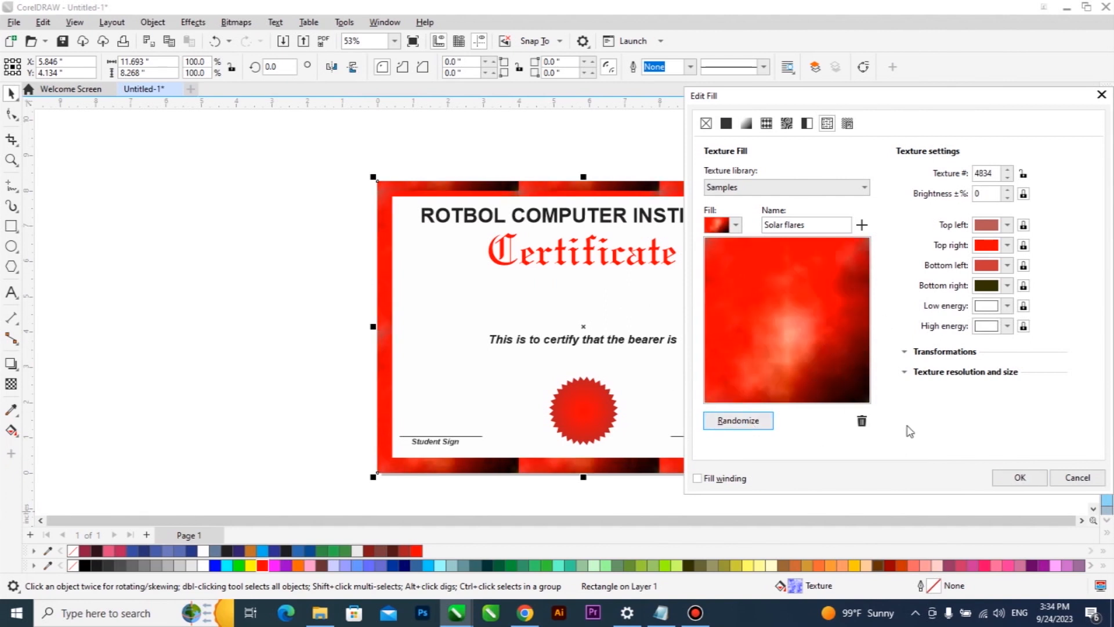
pyautogui.click(1019, 477)
# Move the white inner panel aside to inspect the full texture behind it, and undo the move.
pyautogui.moveTo(665, 329); pyautogui.dragTo(302, 352)
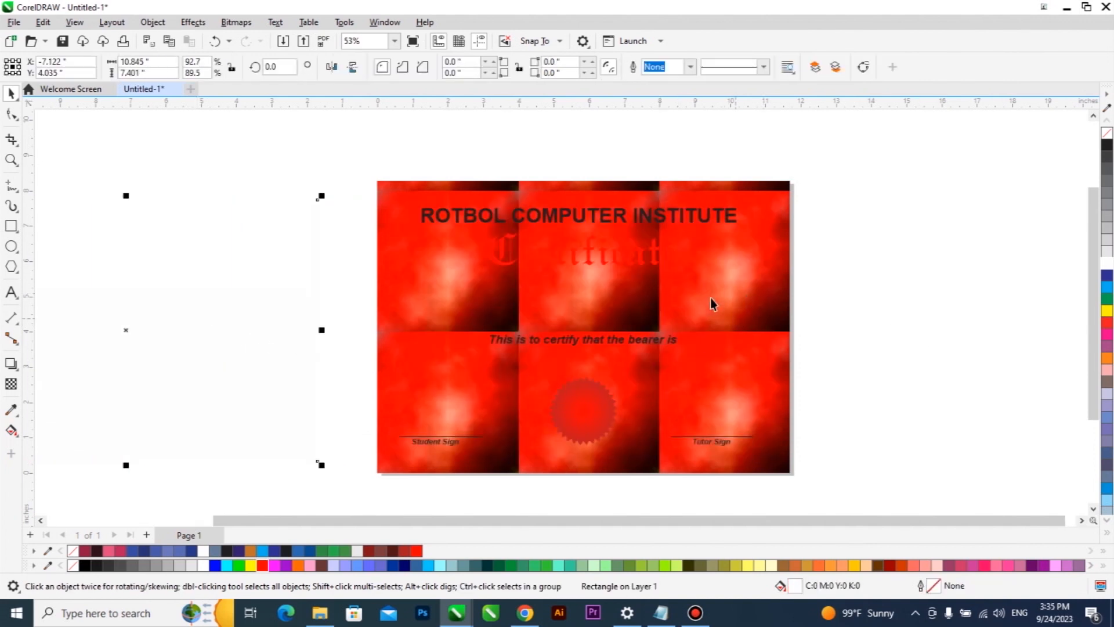
pyautogui.scroll(2, 513, 361)
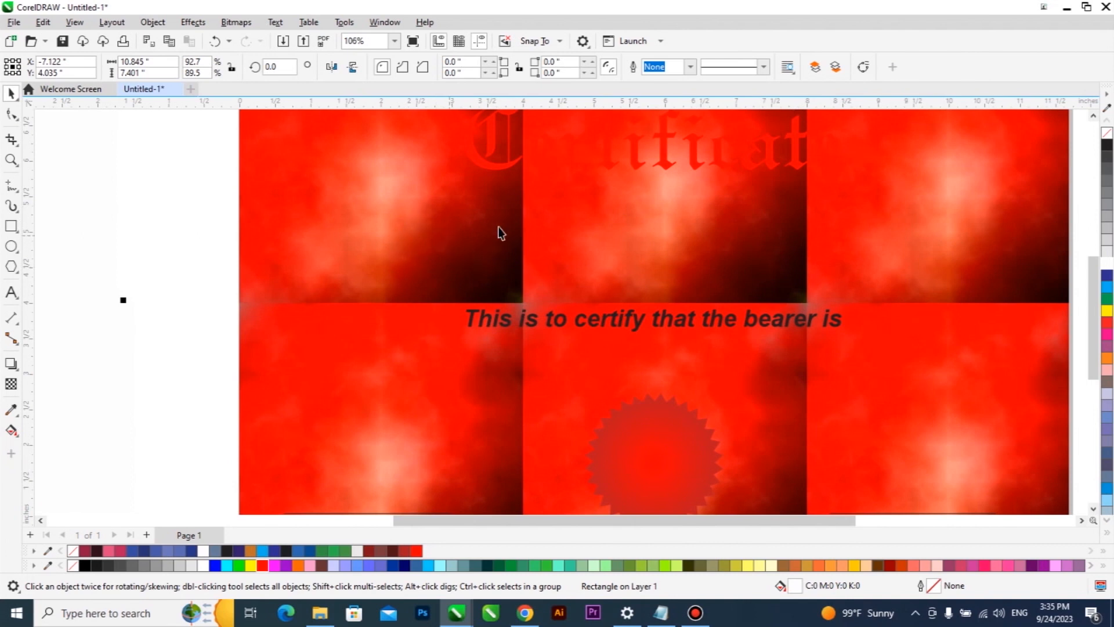
pyautogui.scroll(-2, 530, 399)
pyautogui.hotkey('ctrl', 'z')
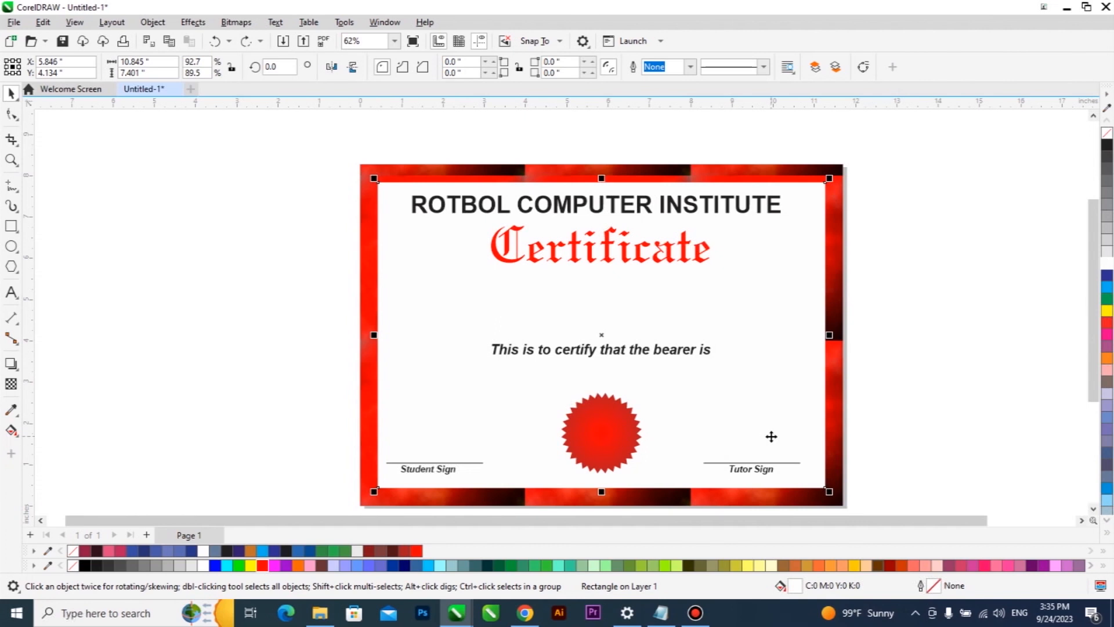
# Group the white panel with the certificate's contents and move the group off the page, left of the textured background.
pyautogui.scroll(-1, 734, 394)
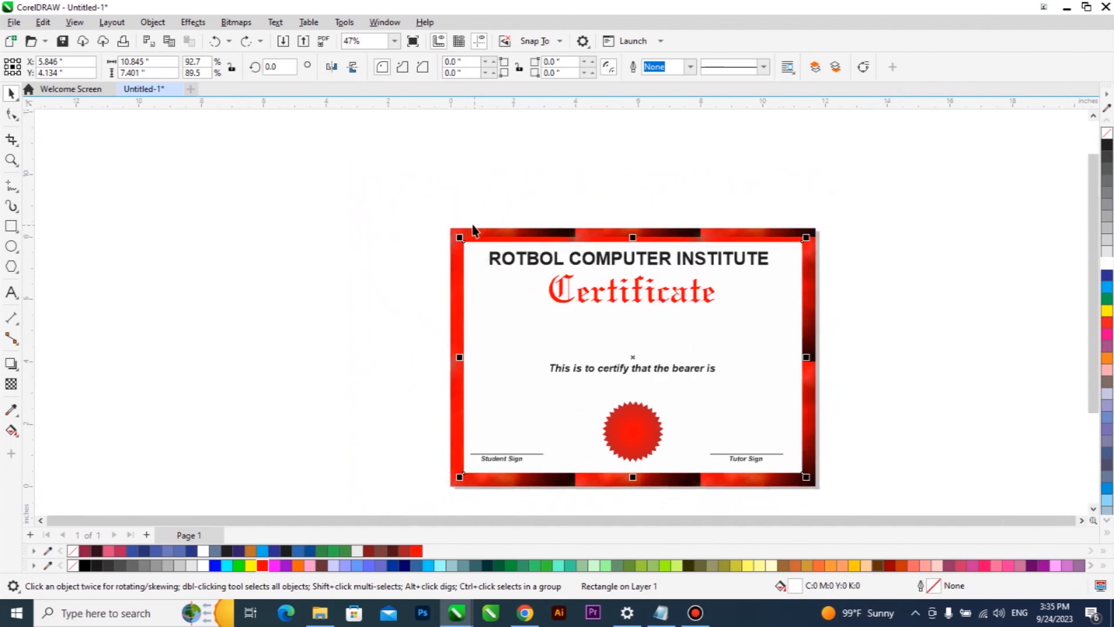
pyautogui.moveTo(449, 221); pyautogui.dragTo(807, 491)
pyautogui.moveTo(761, 450)
pyautogui.mouseDown()
pyautogui.moveTo(437, 447)
pyautogui.moveTo(387, 434)
pyautogui.mouseUp()
# Duplicate the textured background rectangle and shorten the copy from its top edge to about 4.8 inches high.
pyautogui.click(624, 409)
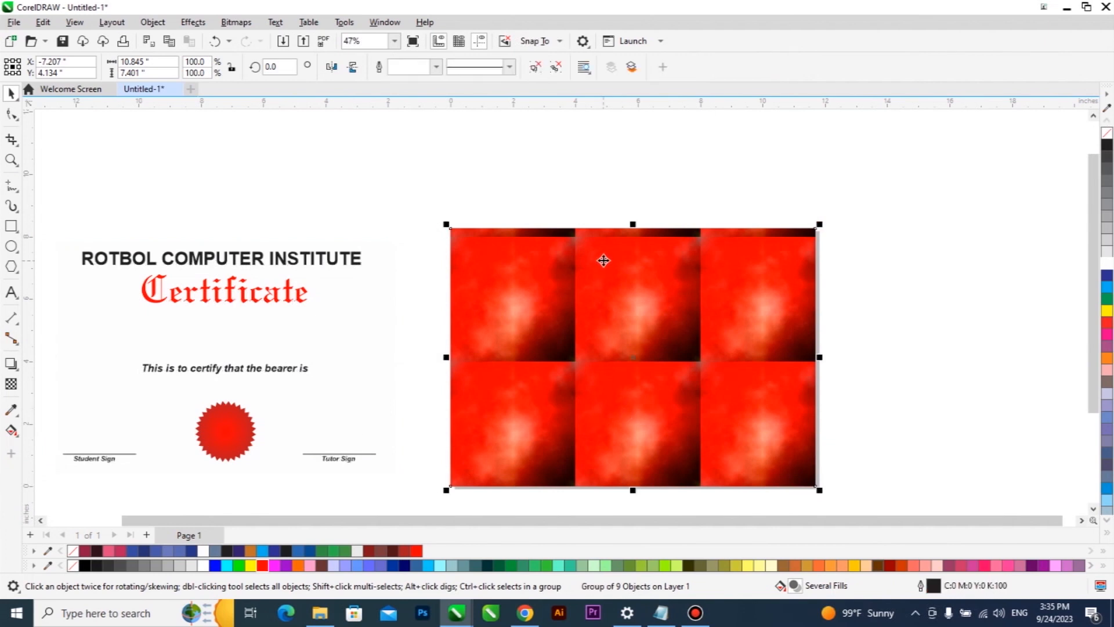
pyautogui.keyDown('ctrl'); pyautogui.click(601, 256); pyautogui.keyUp('ctrl')
pyautogui.moveTo(634, 224); pyautogui.dragTo(648, 332)
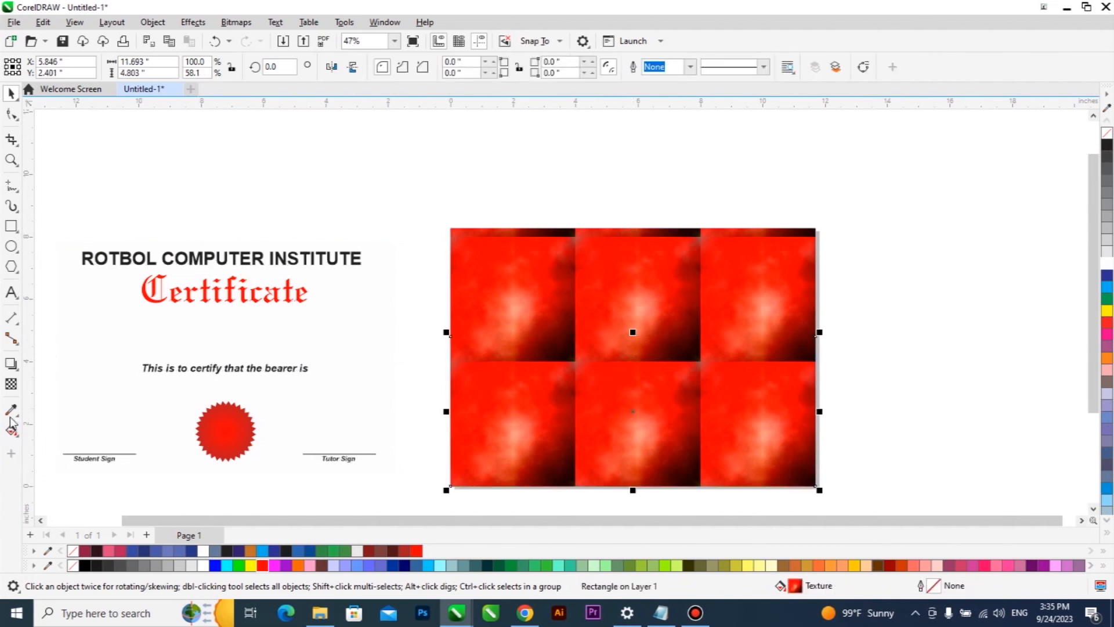
# Apply a vertical fountain transparency to the shortened copy so that it fades out toward its top.
pyautogui.click(11, 383)
pyautogui.moveTo(621, 366); pyautogui.dragTo(624, 356)
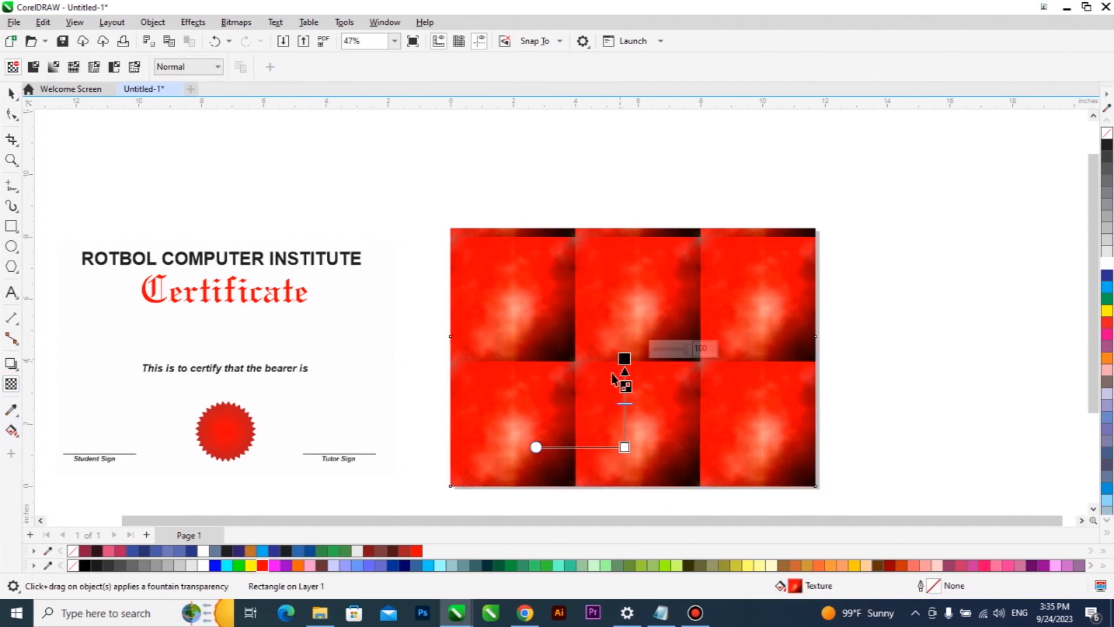
pyautogui.press('space')
# Stretch the faded overlay upward to about 7.46 inches high and fill it with black.
pyautogui.click(416, 551)
pyautogui.moveTo(632, 332); pyautogui.dragTo(632, 249)
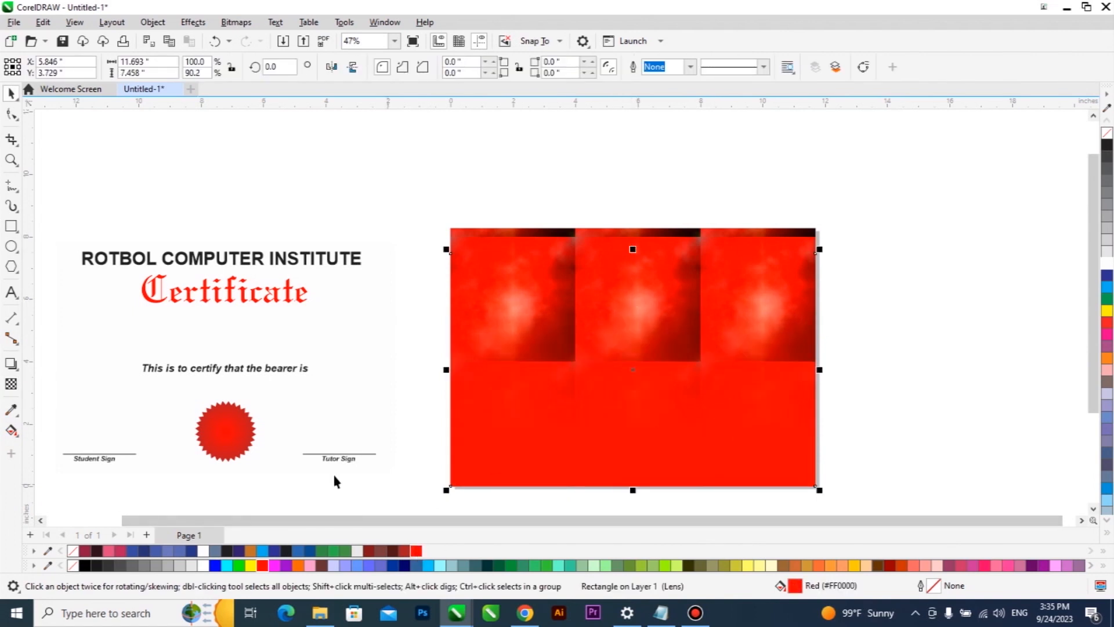
pyautogui.doubleClick(84, 565)
pyautogui.click(625, 458)
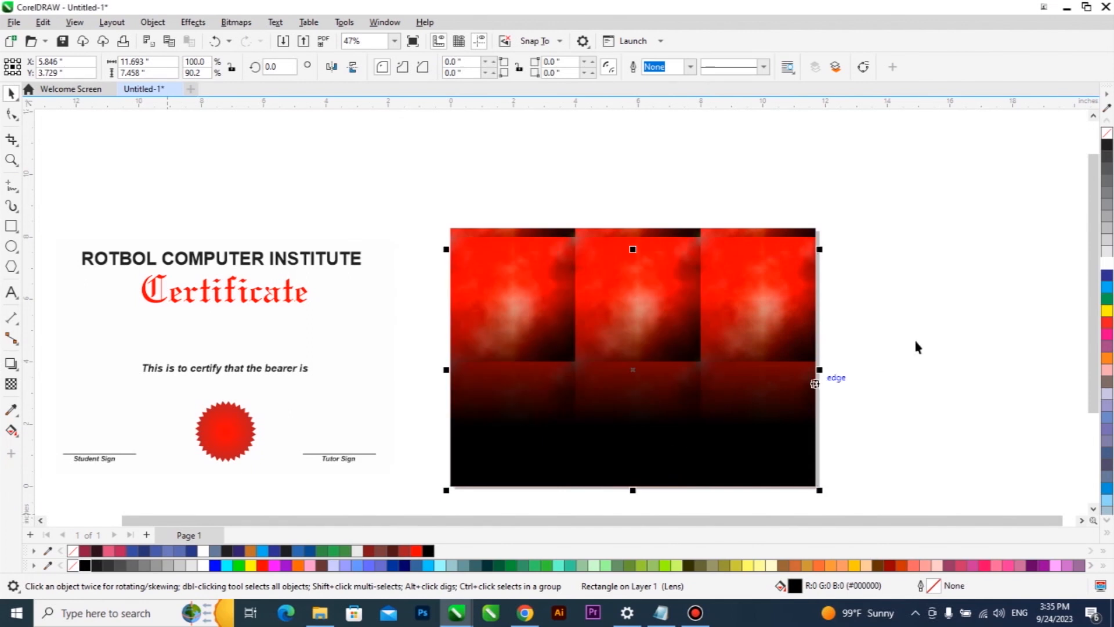
# Ungroup the certificate contents and move the ROTBOL COMPUTER INSTITUTE heading onto the top of the red textured background.
pyautogui.click(352, 261)
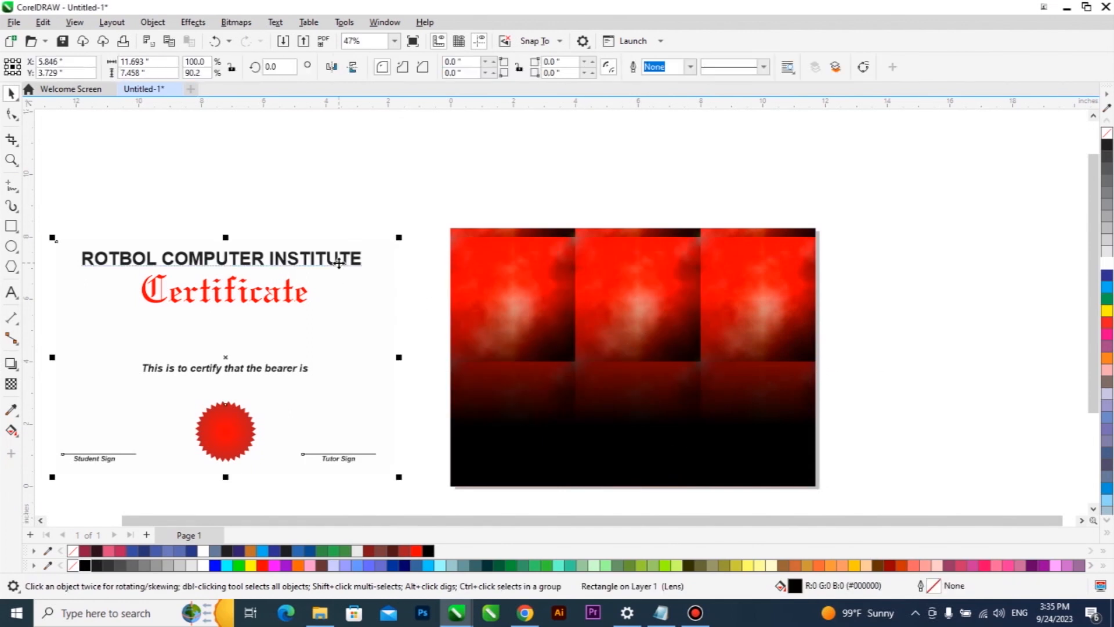
pyautogui.hotkey('ctrl', 'u')
pyautogui.click(354, 258)
pyautogui.moveTo(354, 258); pyautogui.dragTo(731, 250)
# Replace the heading's text on the red background with "Omega Ministry".
pyautogui.doubleClick(721, 249)
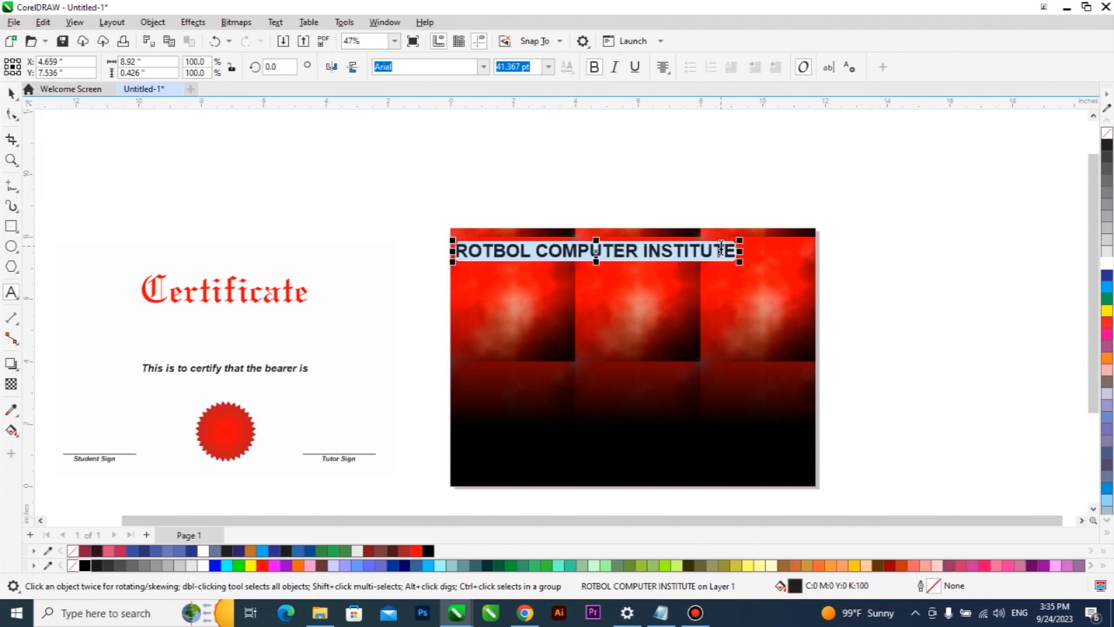
pyautogui.press('BackSpace')
pyautogui.write('Omega I')
pyautogui.press('BackSpace')
pyautogui.write('Ministry')
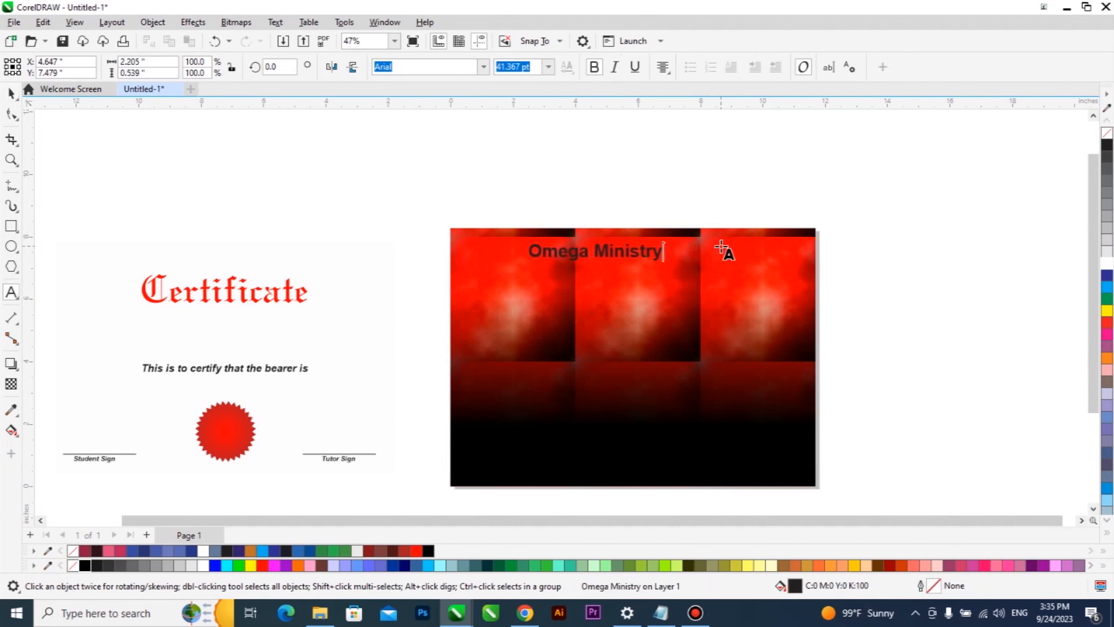
# Change the Omega Ministry heading to uppercase.
pyautogui.hotkey('ctrl', 'a')
pyautogui.hotkey('shift', 'F3')
pyautogui.press('Return')
pyautogui.hotkey('ctrl', 'space')
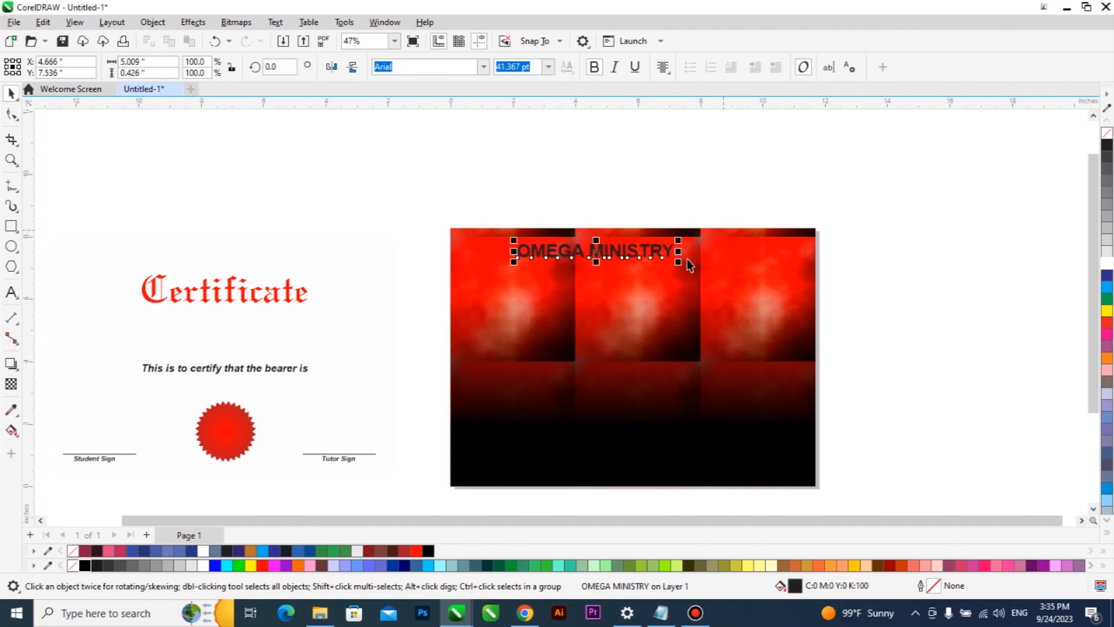
# Enlarge the OMEGA MINISTRY heading to about 64 pt and color it white.
pyautogui.moveTo(683, 264); pyautogui.dragTo(764, 269)
pyautogui.click(1107, 263)
# Center the OMEGA MINISTRY heading horizontally on the red and black background.
pyautogui.keyDown('shift'); pyautogui.click(762, 312); pyautogui.keyUp('shift')
pyautogui.press('c')
pyautogui.keyDown('shift'); pyautogui.click(770, 314); pyautogui.keyUp('shift')
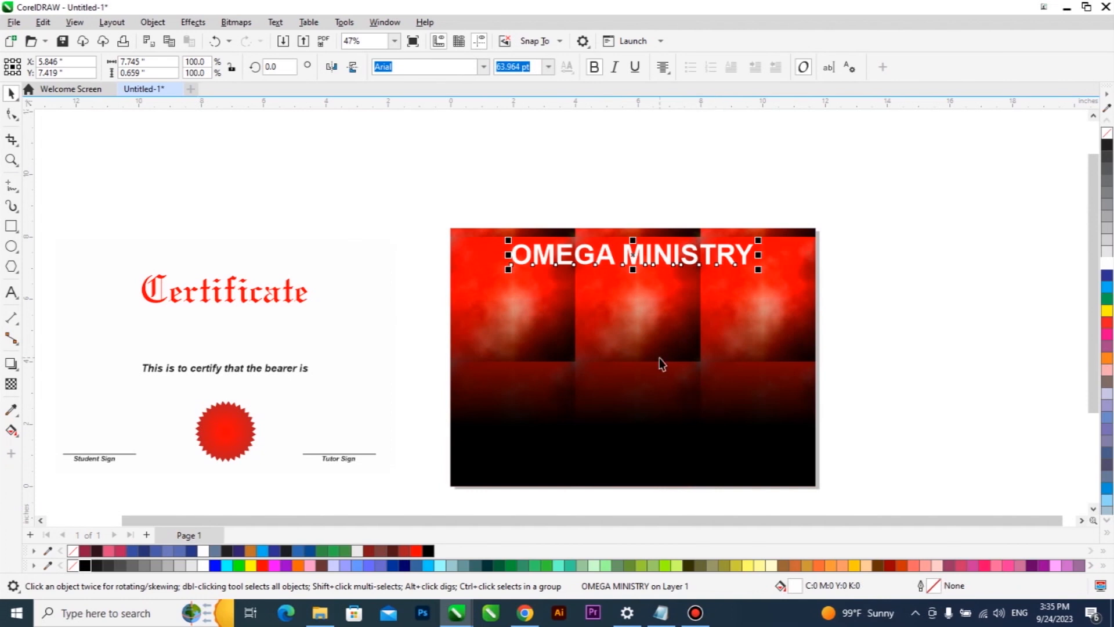
# Delete the whole certificate design and the black fading overlay on the red textured background.
pyautogui.scroll(-1, 659, 358)
pyautogui.moveTo(503, 169); pyautogui.dragTo(82, 513)
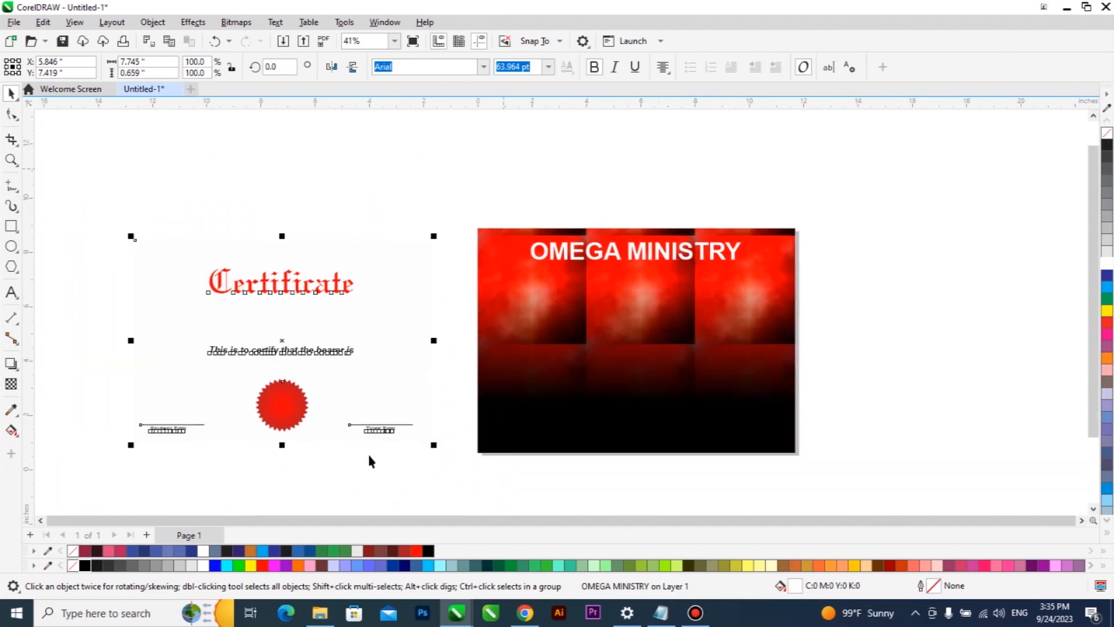
pyautogui.press('Delete')
pyautogui.click(694, 391)
pyautogui.press('Delete')
# Try a texture fill from the Samples 9 library on the red background rectangle.
pyautogui.click(741, 361)
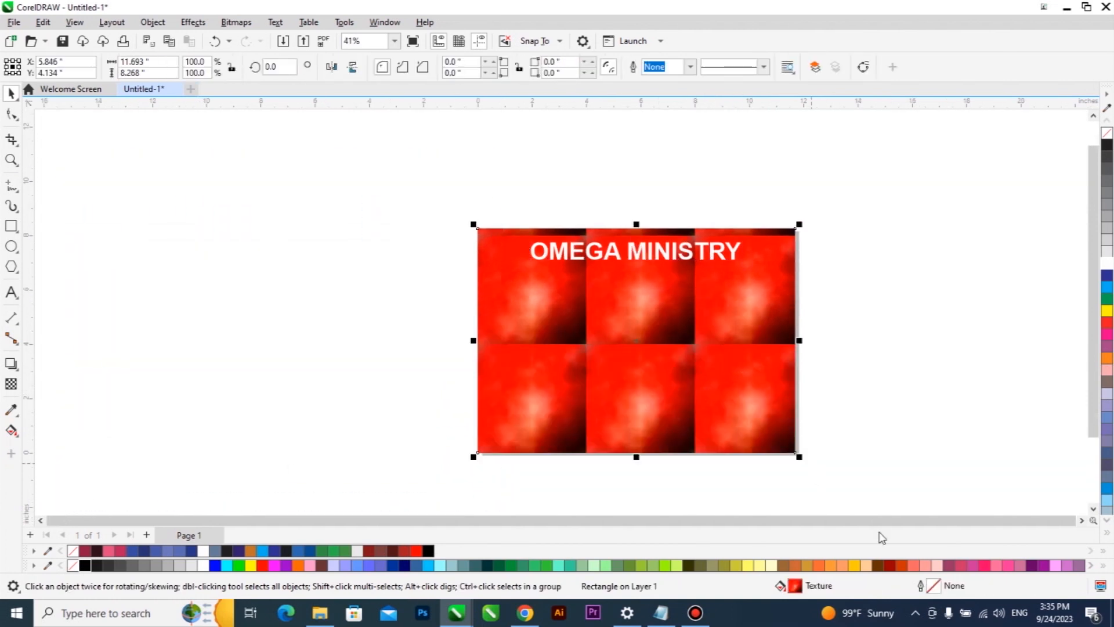
pyautogui.doubleClick(819, 586)
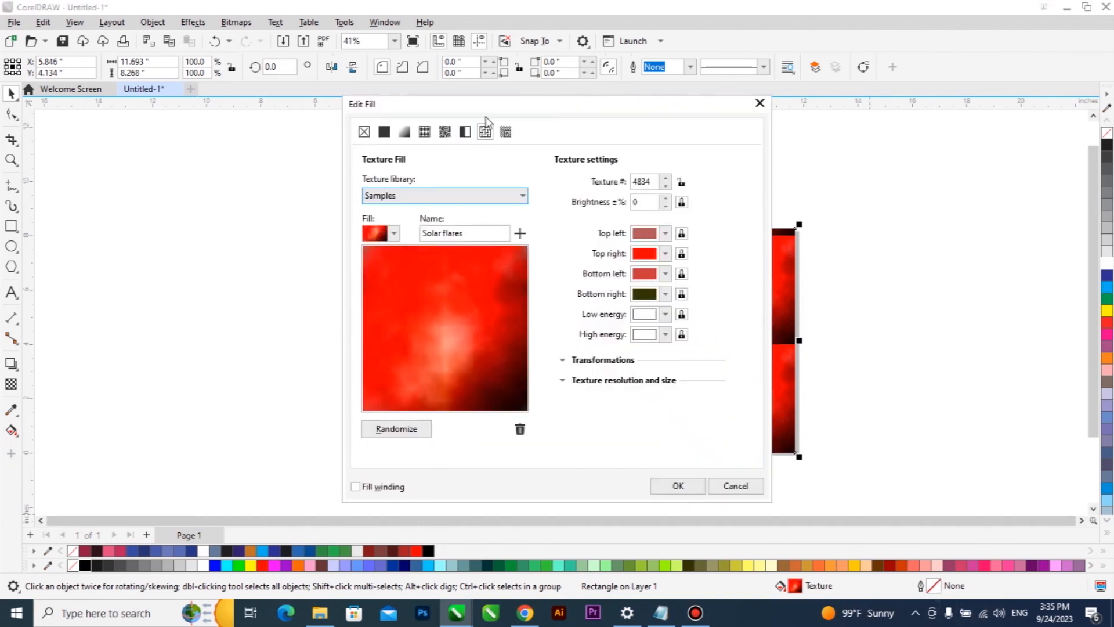
pyautogui.click(483, 198)
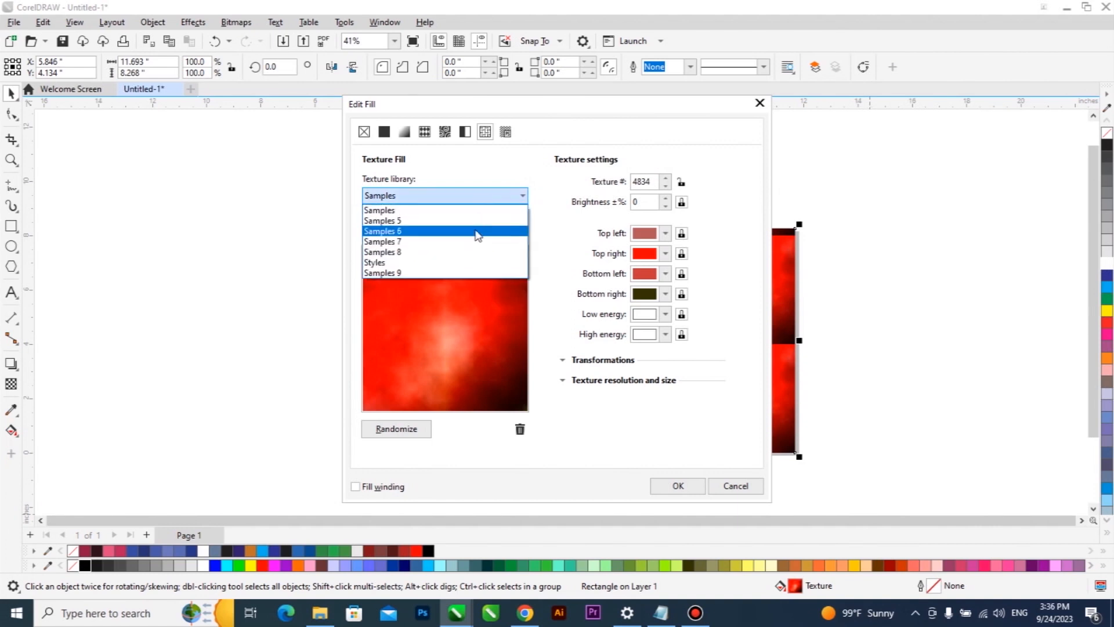
pyautogui.click(467, 271)
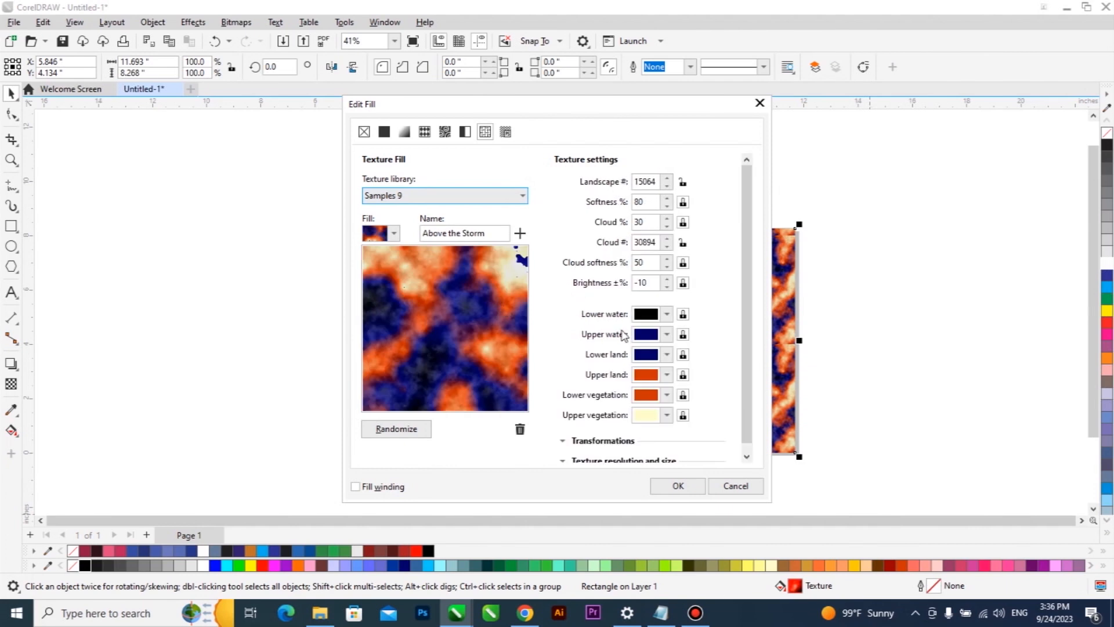
# Try the Blue Lava texture from the Samples 8 library on the background rectangle and randomize its pattern.
pyautogui.click(498, 195)
pyautogui.click(469, 261)
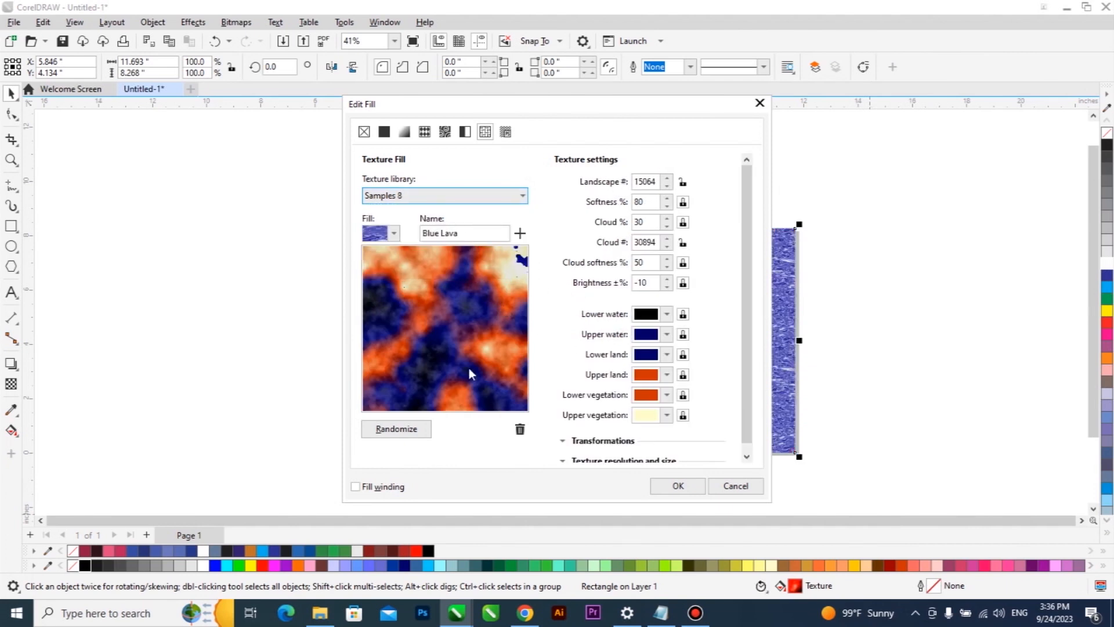
pyautogui.click(409, 431)
pyautogui.click(409, 430)
pyautogui.click(408, 430)
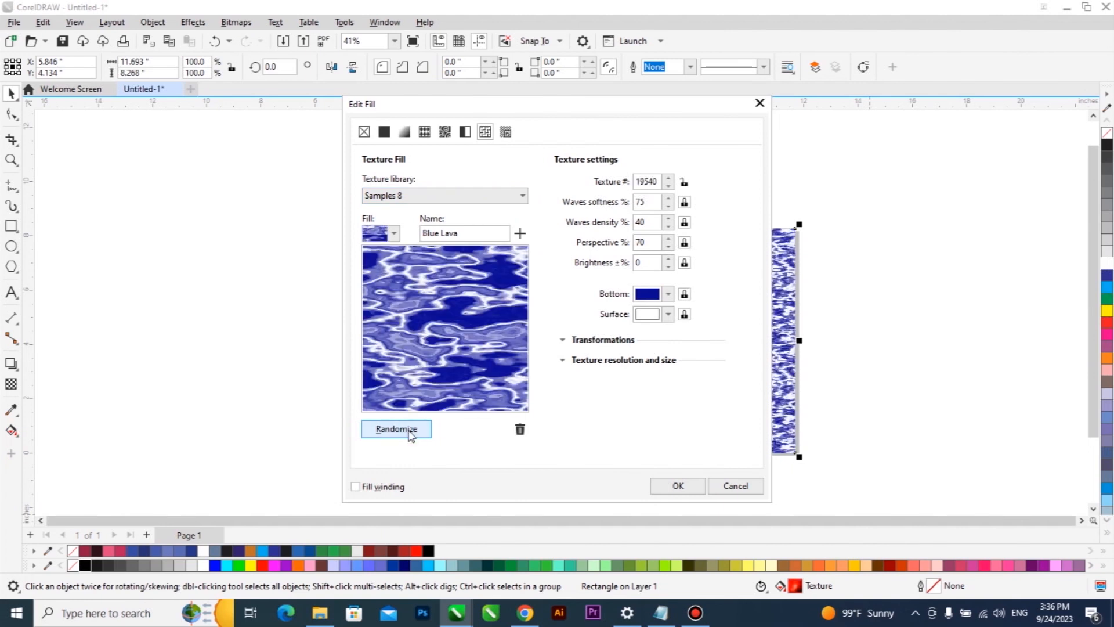
# Switch the background rectangle to a PostScript fill and preview the Bricks and Bars textures.
pyautogui.click(505, 132)
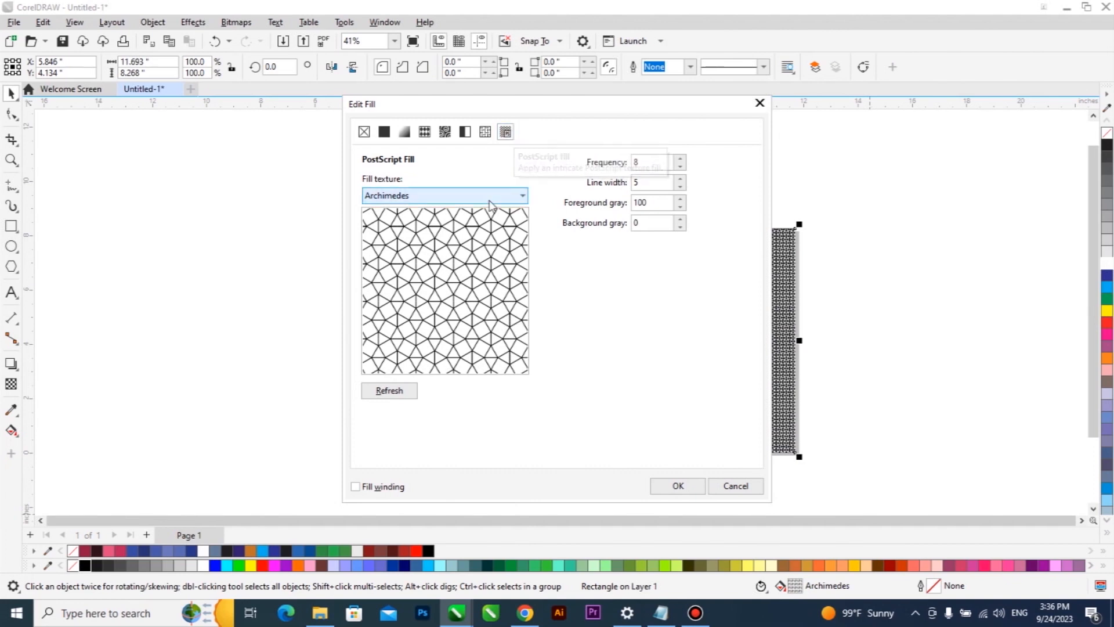
pyautogui.moveTo(572, 111); pyautogui.dragTo(377, 119)
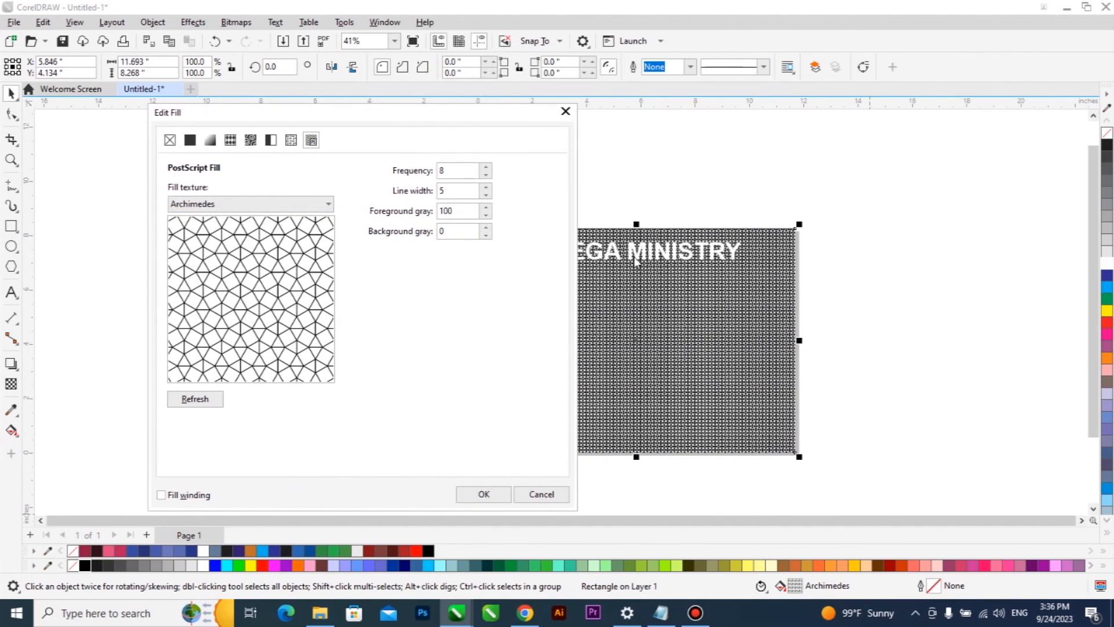
pyautogui.click(328, 203)
pyautogui.click(300, 273)
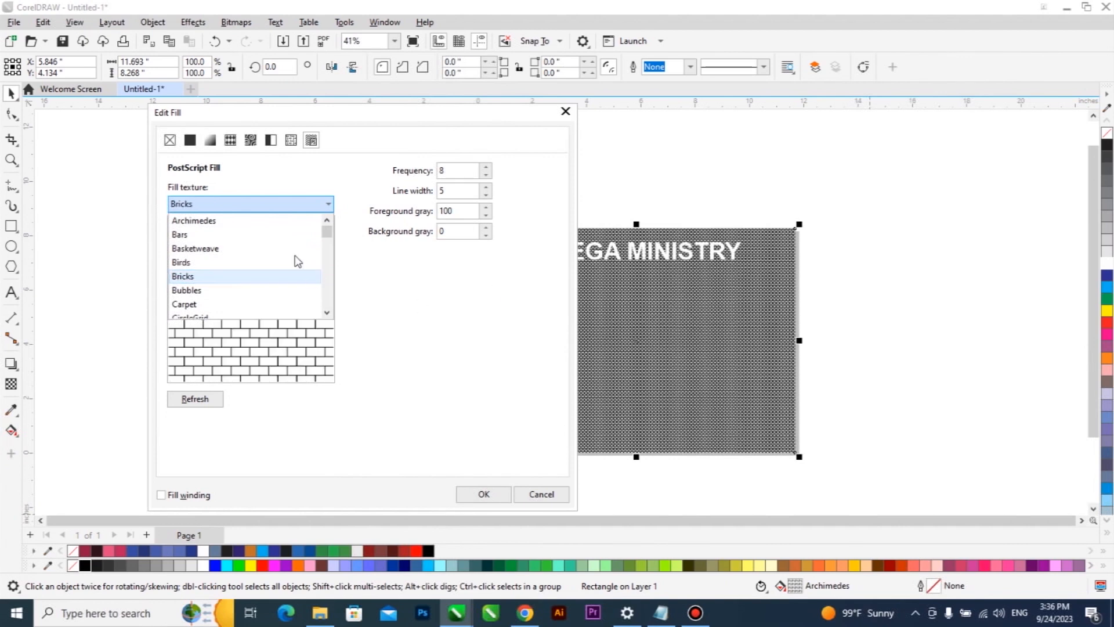
pyautogui.click(237, 234)
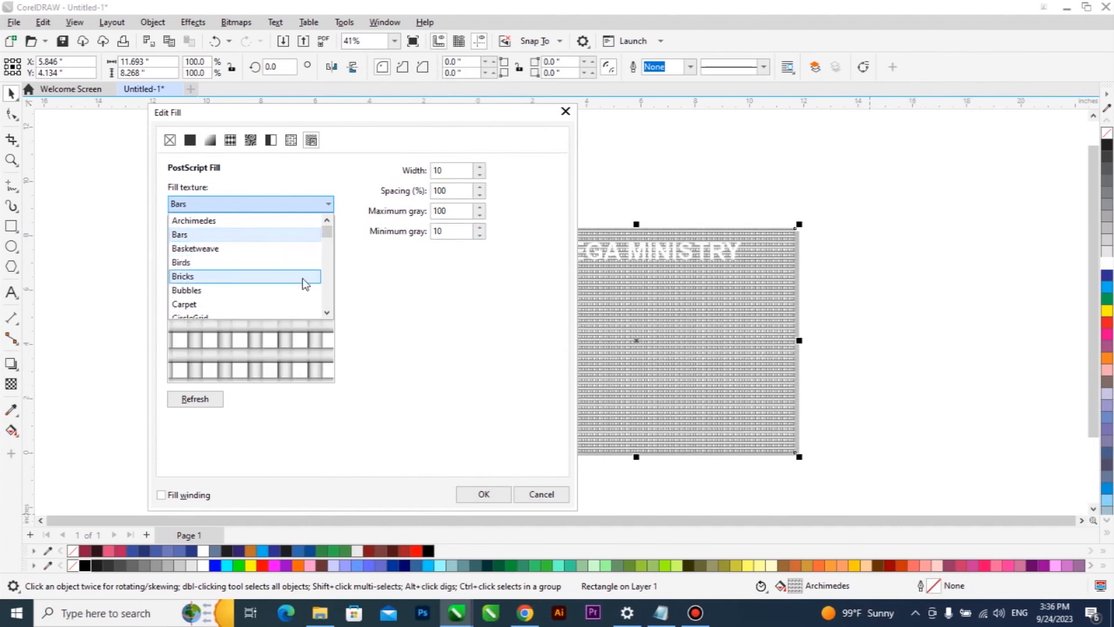
# Try the Crosshatching PostScript texture on the background rectangle with a maximum distance of 2.
pyautogui.moveTo(326, 249); pyautogui.dragTo(327, 254)
pyautogui.click(254, 276)
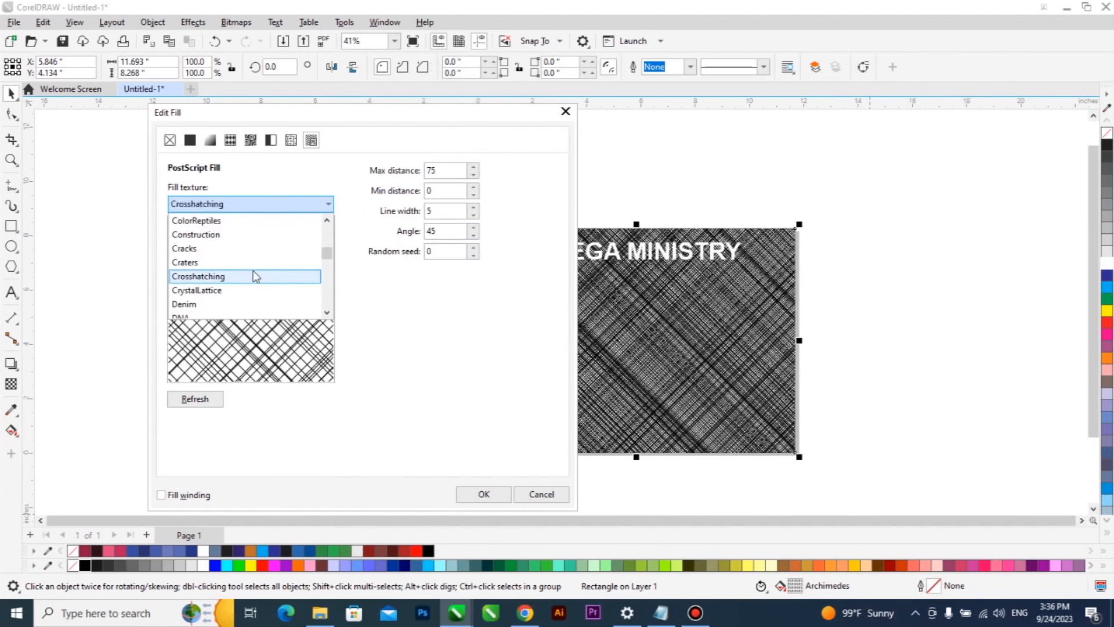
pyautogui.click(429, 170)
pyautogui.doubleClick(429, 170)
pyautogui.write('2')
pyautogui.click(436, 193)
pyautogui.click(439, 211)
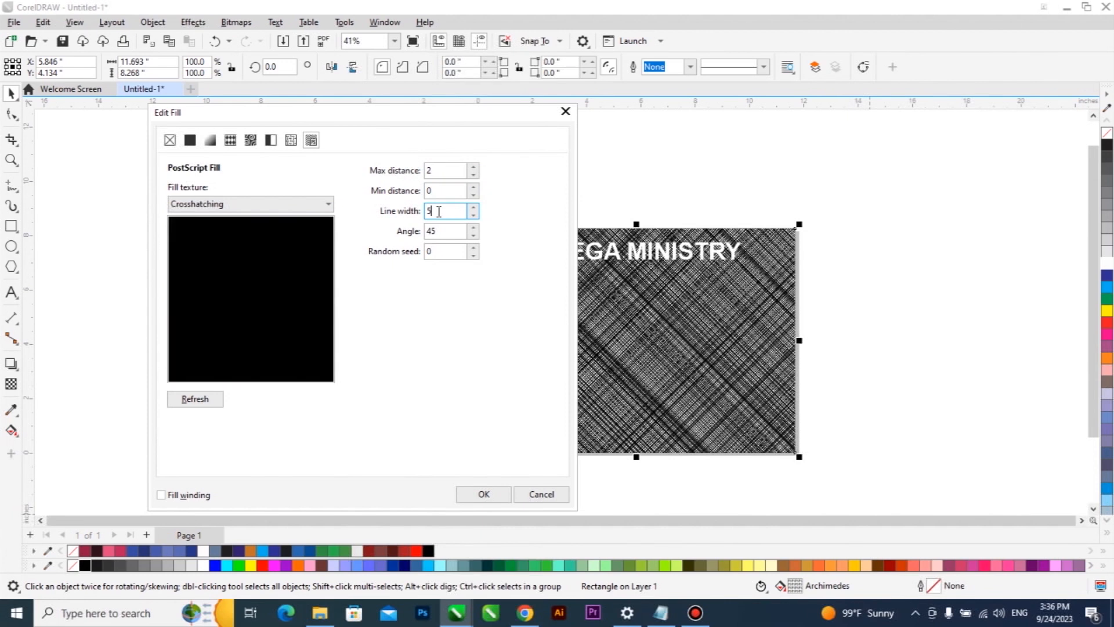
# Preview the GreenGrass, ColorHatching and ColorFishscale PostScript textures on the background rectangle.
pyautogui.click(292, 204)
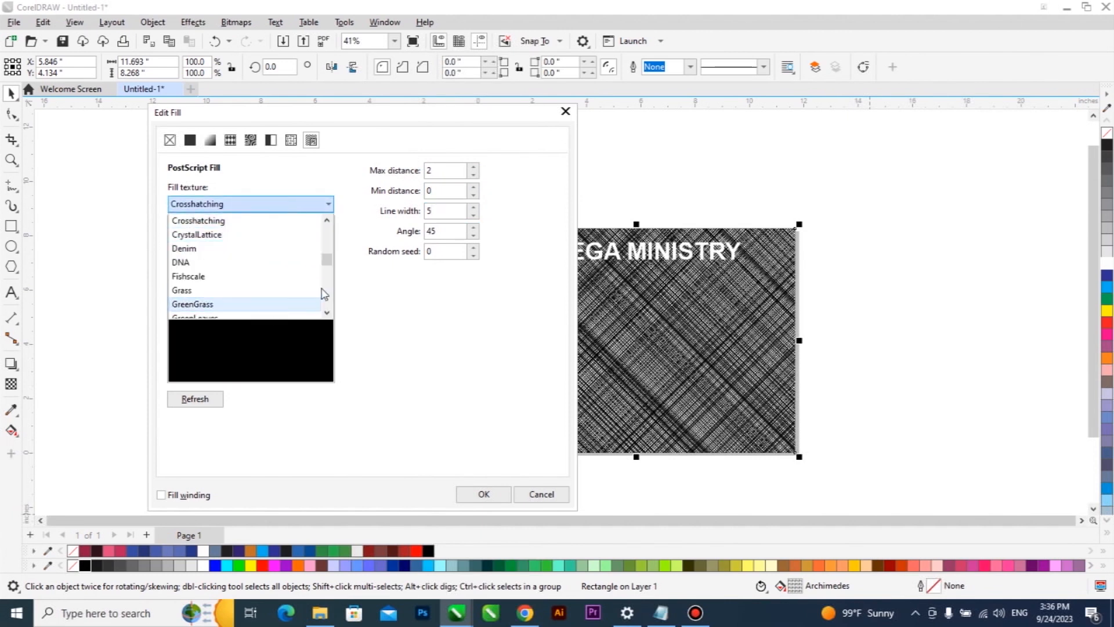
pyautogui.click(266, 306)
pyautogui.moveTo(329, 265); pyautogui.dragTo(326, 248)
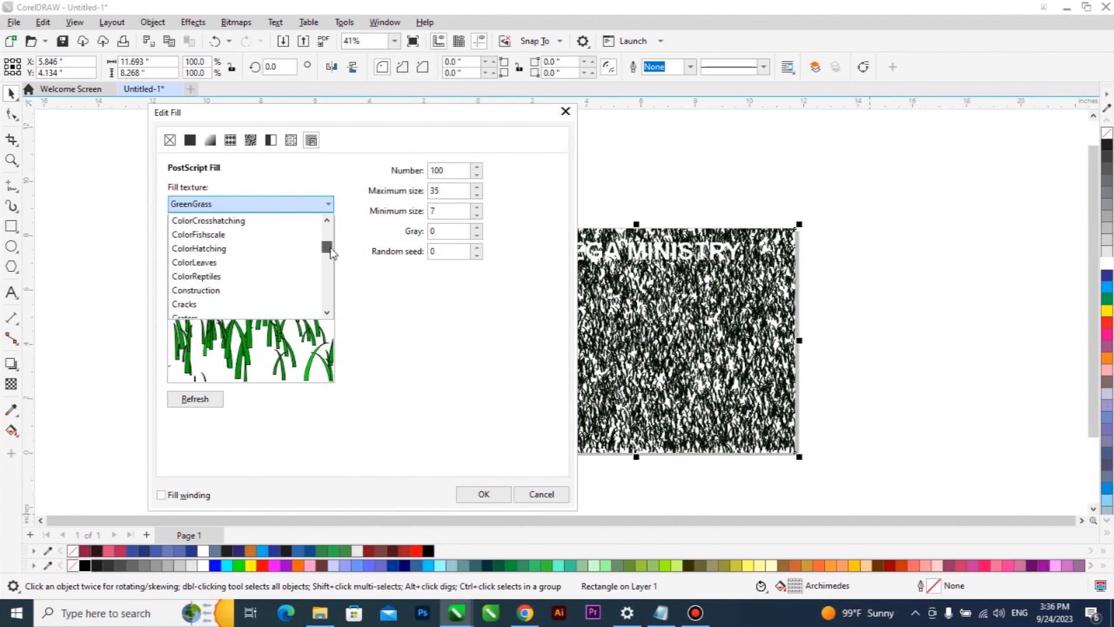
pyautogui.click(275, 249)
pyautogui.click(275, 235)
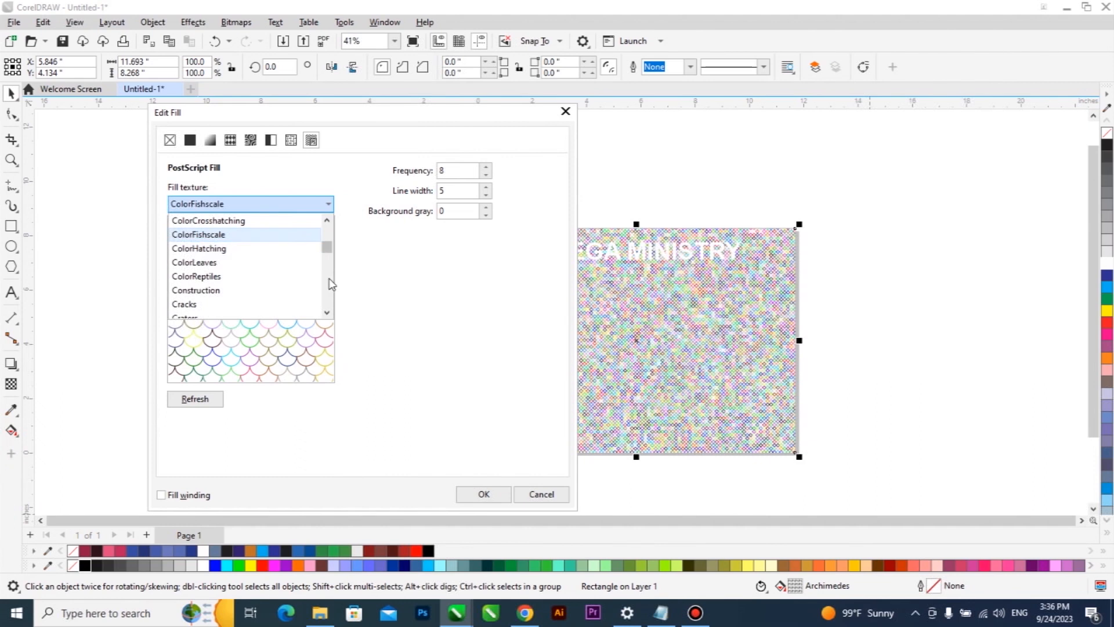
# Preview the Mesh, Impact, Spirals, Reptiles and Spokes PostScript textures on the background rectangle.
pyautogui.click(329, 279)
pyautogui.click(327, 274)
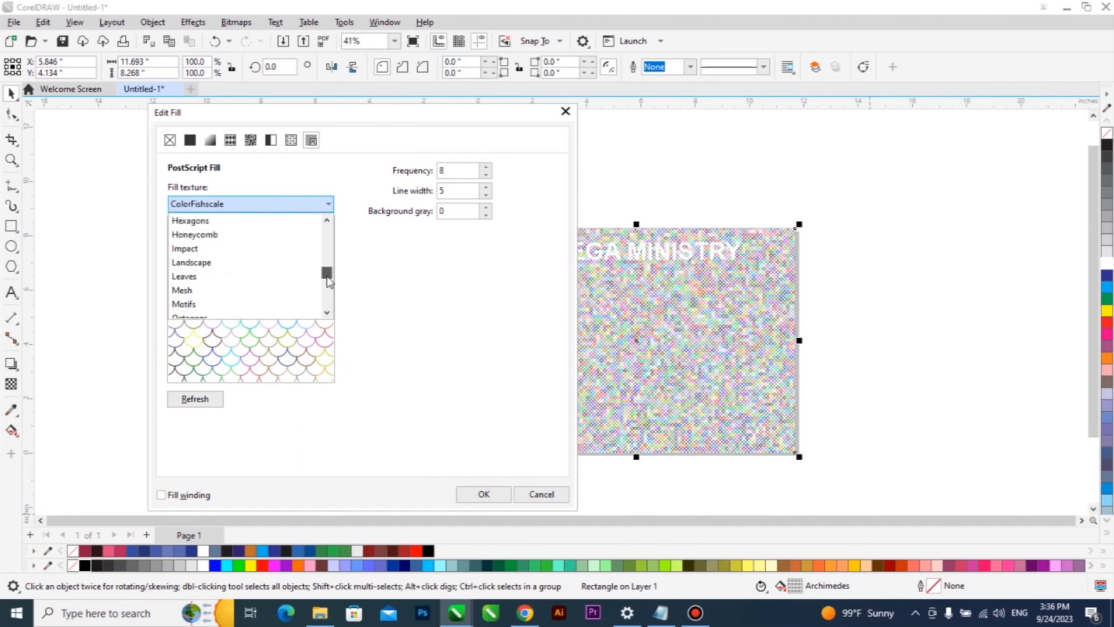
pyautogui.click(239, 290)
pyautogui.click(264, 251)
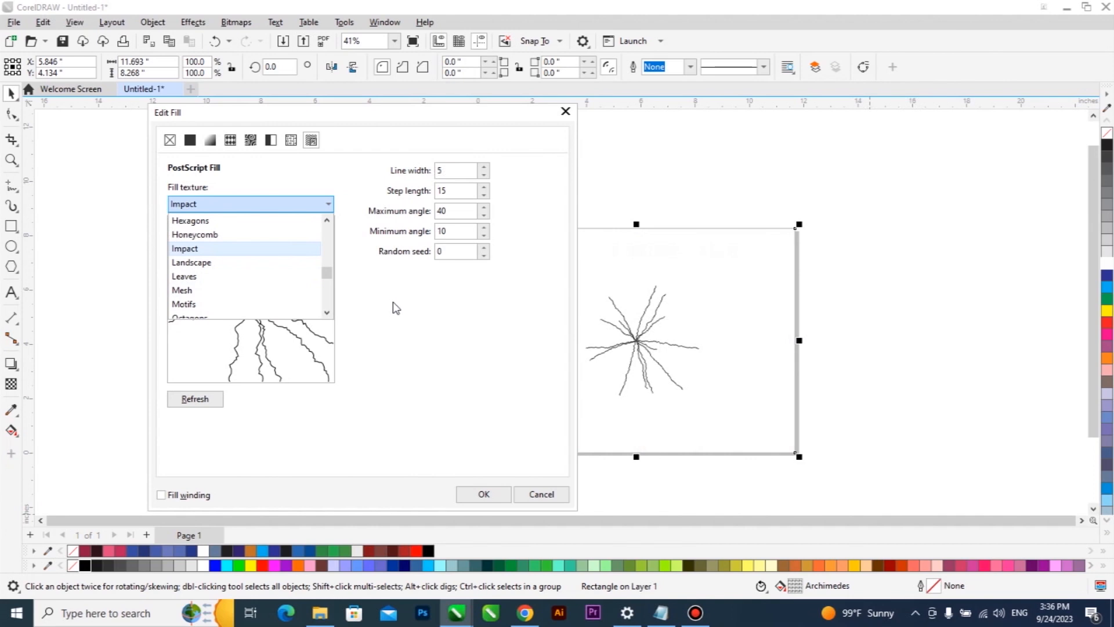
pyautogui.click(329, 294)
pyautogui.click(280, 290)
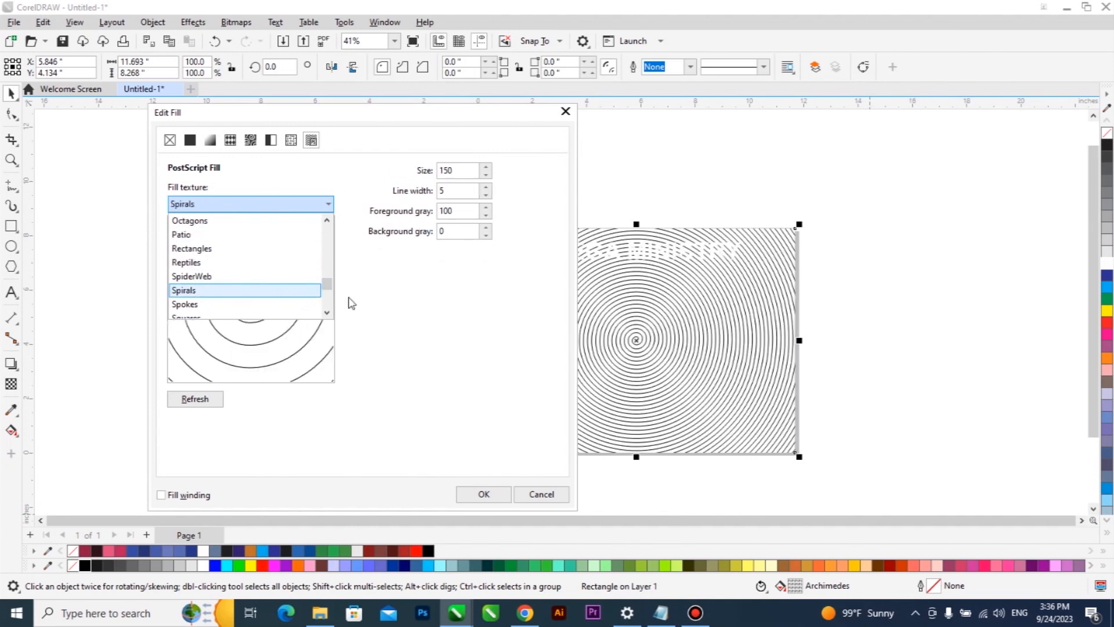
pyautogui.click(267, 265)
pyautogui.click(254, 305)
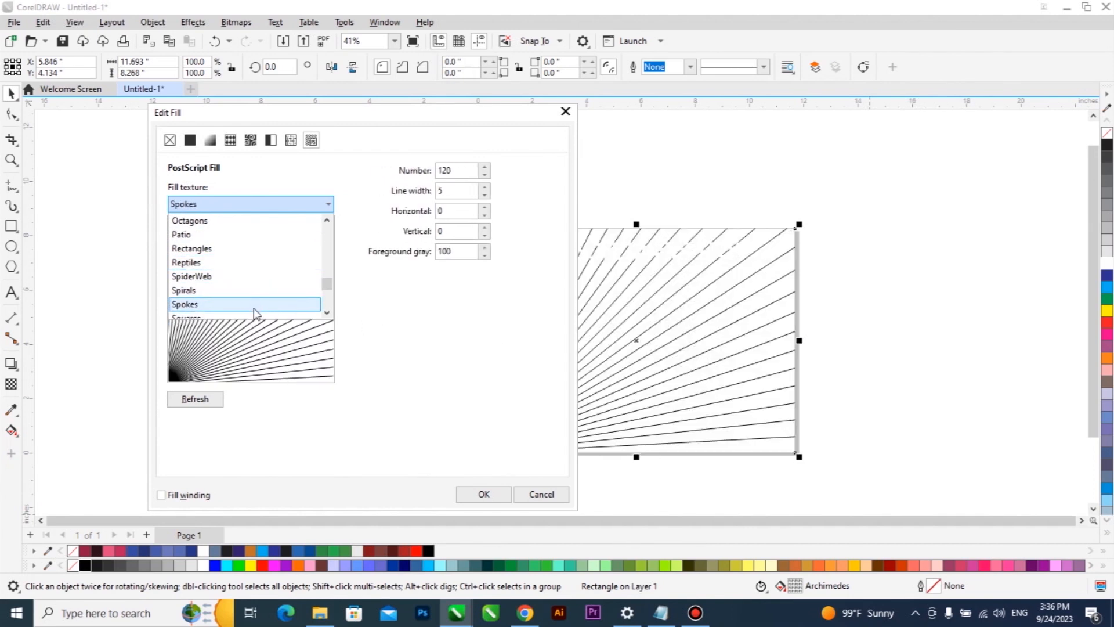
# Fill the background rectangle with the SpiderWeb PostScript texture, using a maximum angle of 3.
pyautogui.click(297, 278)
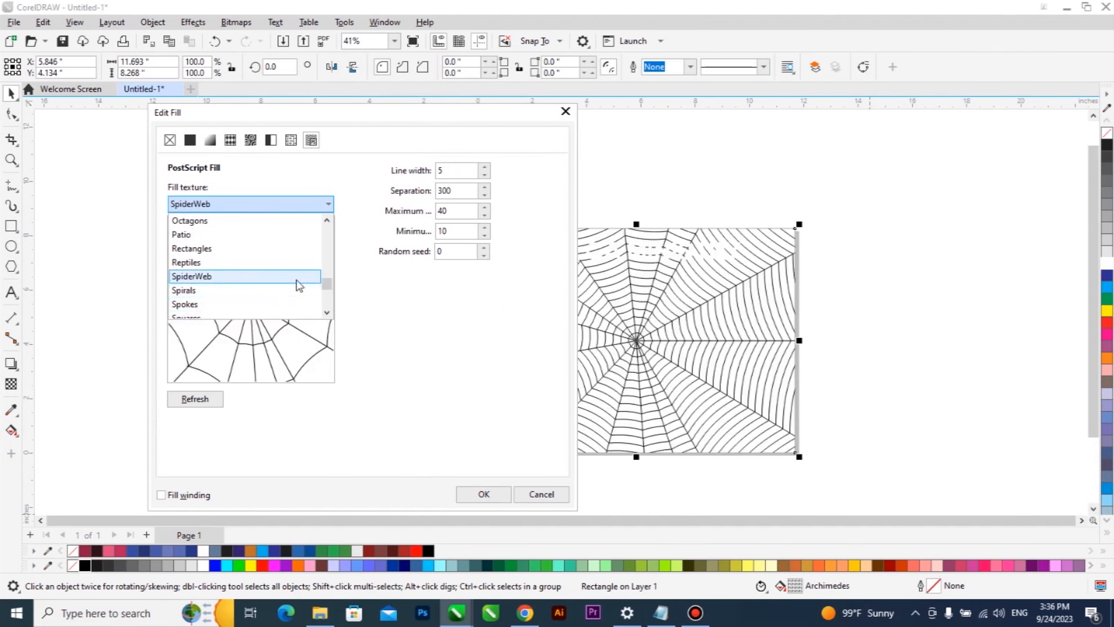
pyautogui.click(457, 190)
pyautogui.click(197, 399)
pyautogui.click(455, 211)
pyautogui.moveTo(455, 210); pyautogui.dragTo(432, 215)
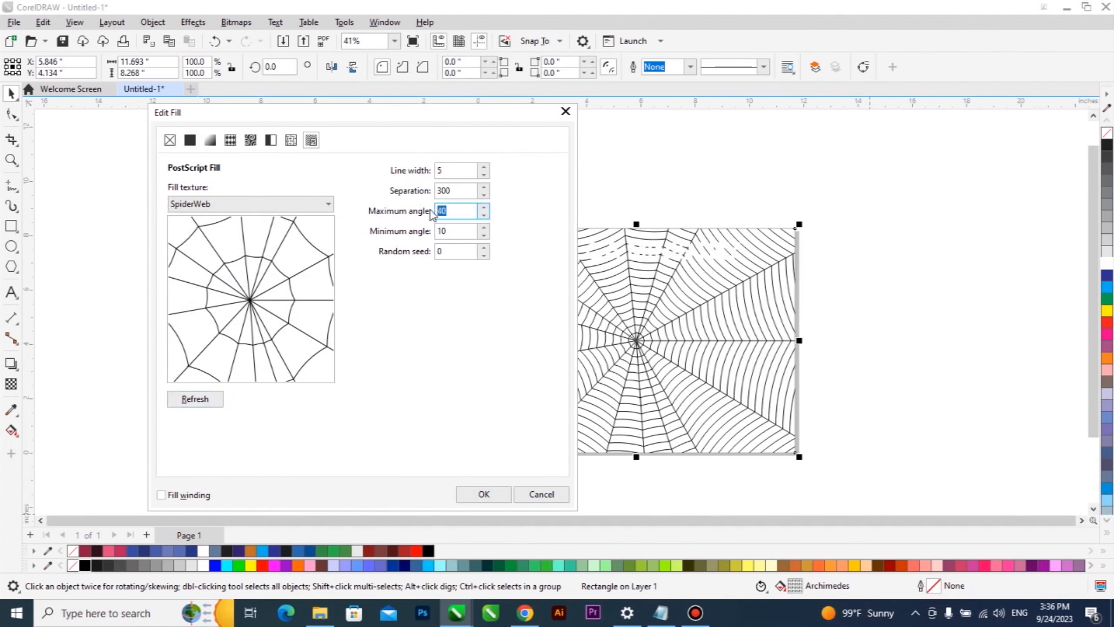
pyautogui.write('3')
pyautogui.click(459, 232)
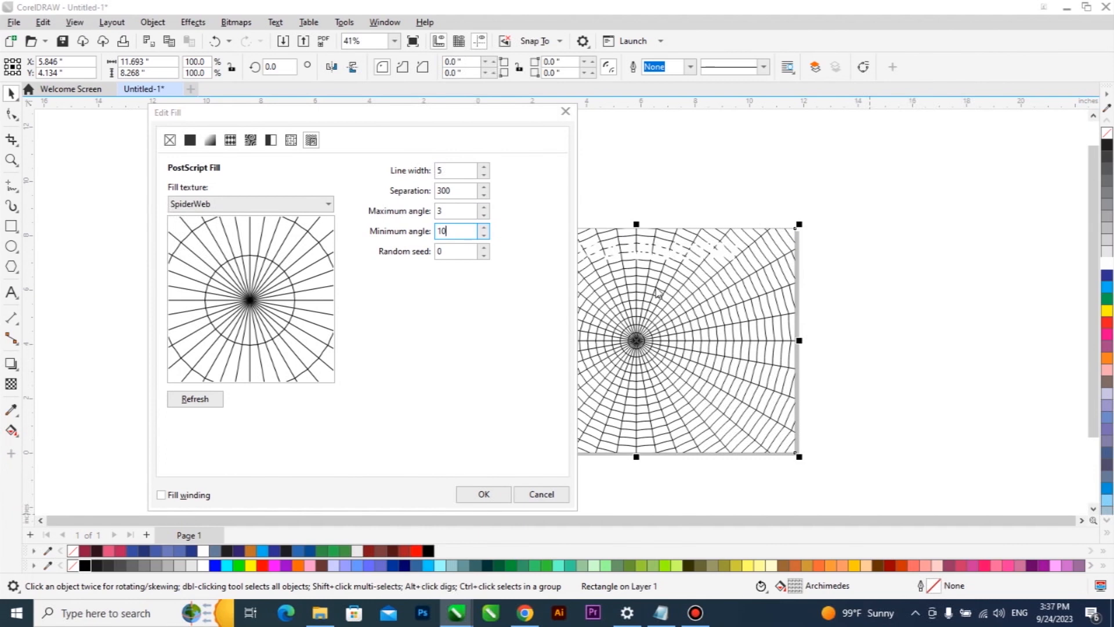
pyautogui.click(484, 494)
# Review the fill settings of the spiderweb background rectangle.
pyautogui.click(742, 311)
pyautogui.doubleClick(812, 586)
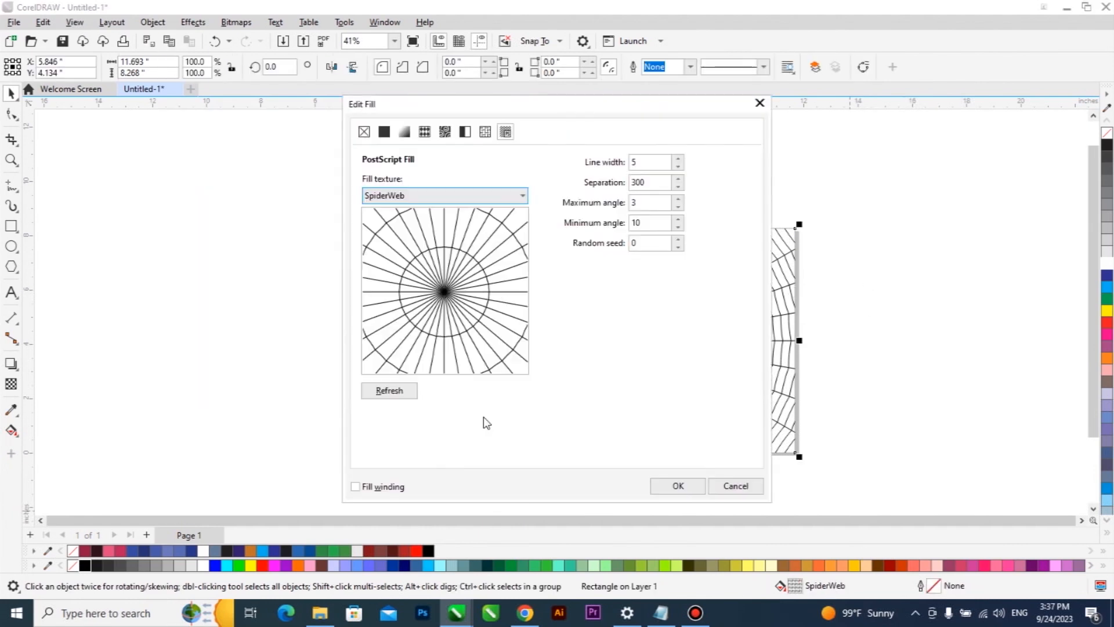
pyautogui.click(699, 487)
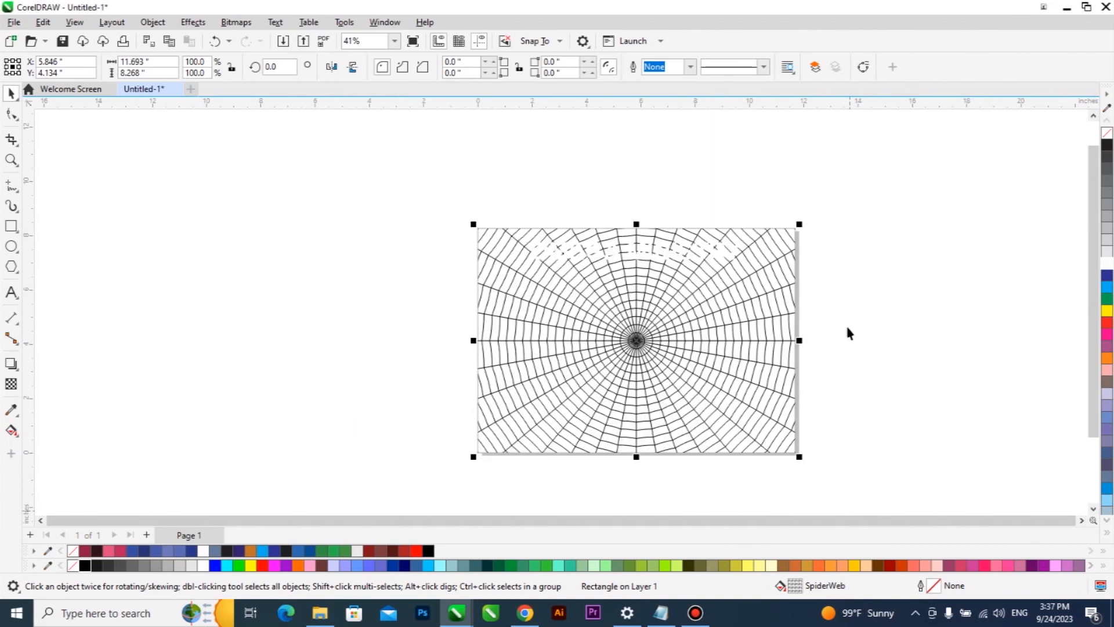
# Add a page-sized white rectangle without an outline in front of the spiderweb background.
pyautogui.click(106, 344)
pyautogui.doubleClick(11, 226)
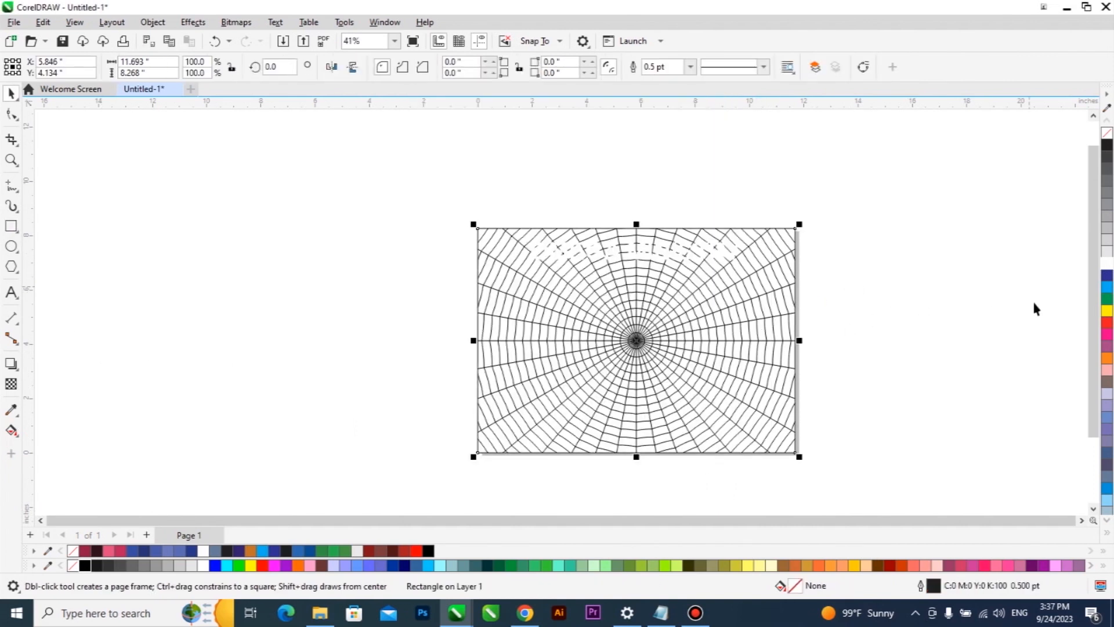
pyautogui.click(1107, 262)
pyautogui.hotkey('shift', 'pageup')
pyautogui.rightClick(1108, 134)
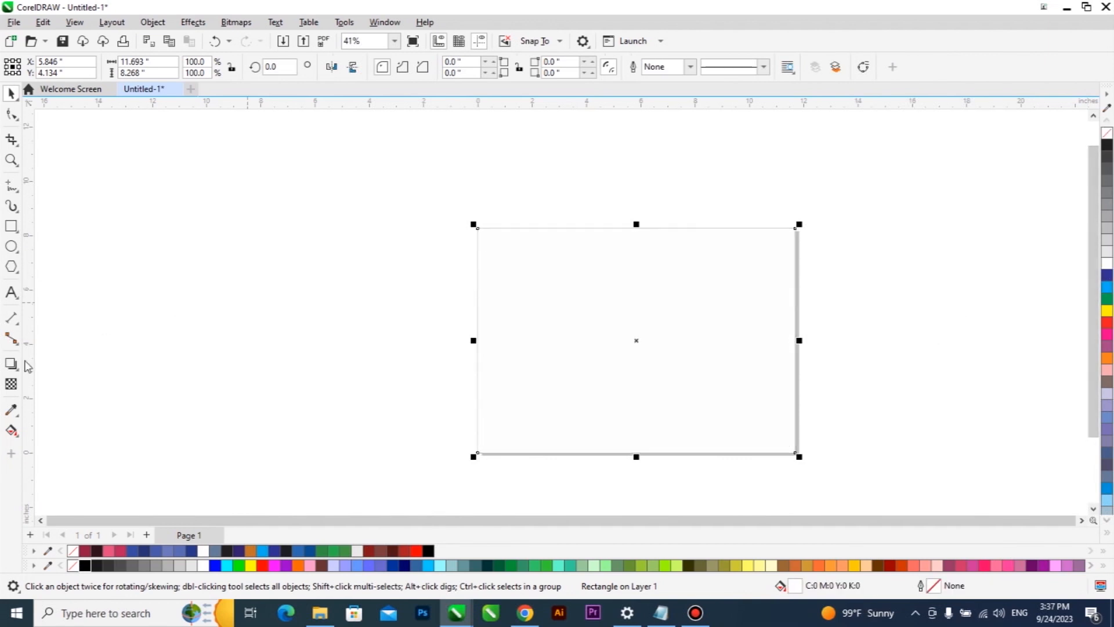
# Apply a uniform transparency of 6 to the white rectangle covering the spiderweb background.
pyautogui.click(12, 384)
pyautogui.click(33, 66)
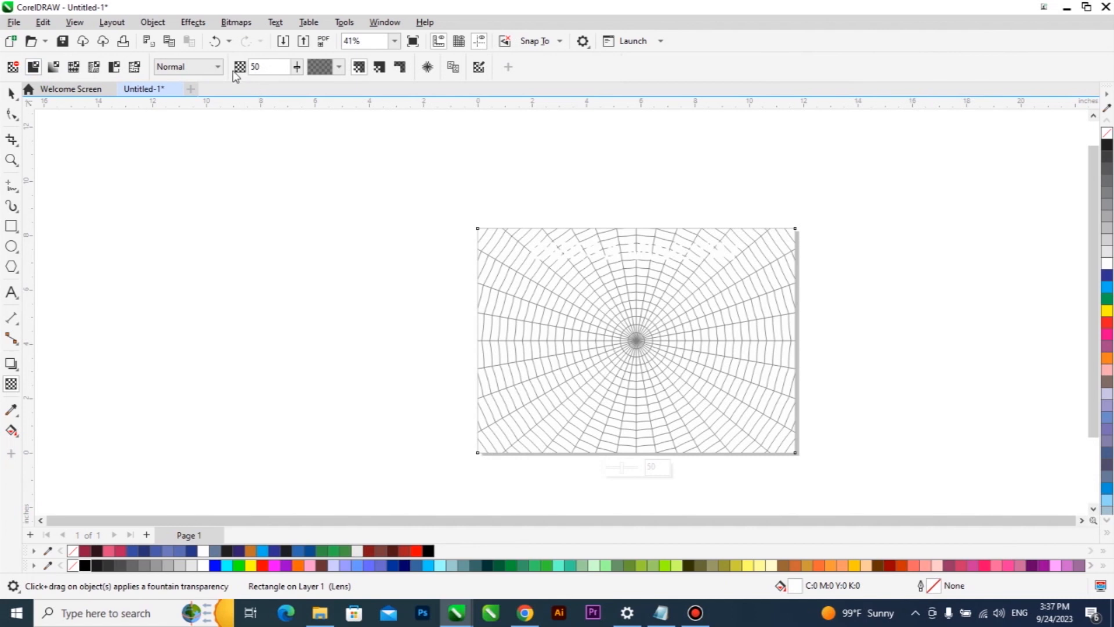
pyautogui.click(296, 67)
pyautogui.moveTo(295, 84)
pyautogui.mouseDown()
pyautogui.moveTo(272, 77)
pyautogui.moveTo(295, 68)
pyautogui.mouseUp()
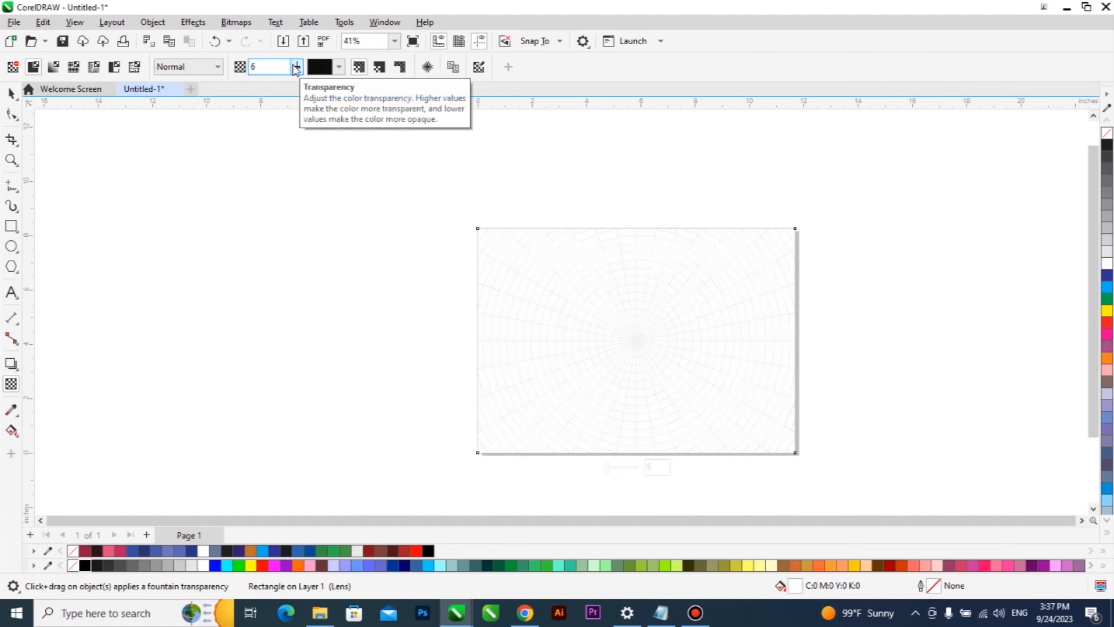
pyautogui.press('space')
# Add an unfilled frame rectangle in front, scaled about the page center to about 10.7 by 7.57 inches, with an 8 pt outline.
pyautogui.moveTo(848, 202); pyautogui.dragTo(407, 463)
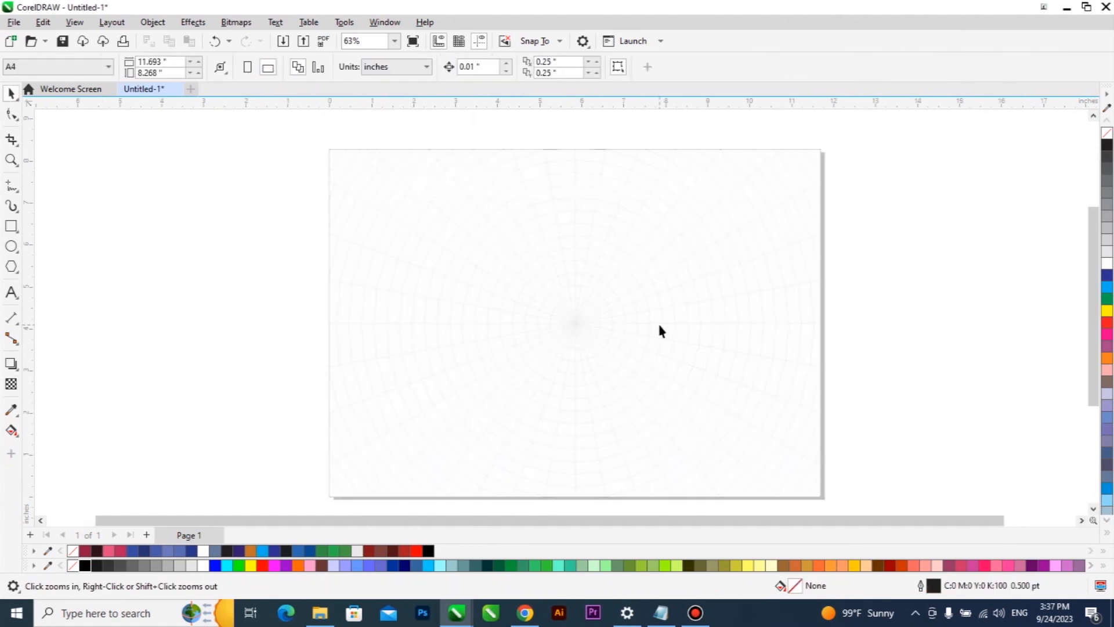
pyautogui.click(583, 257)
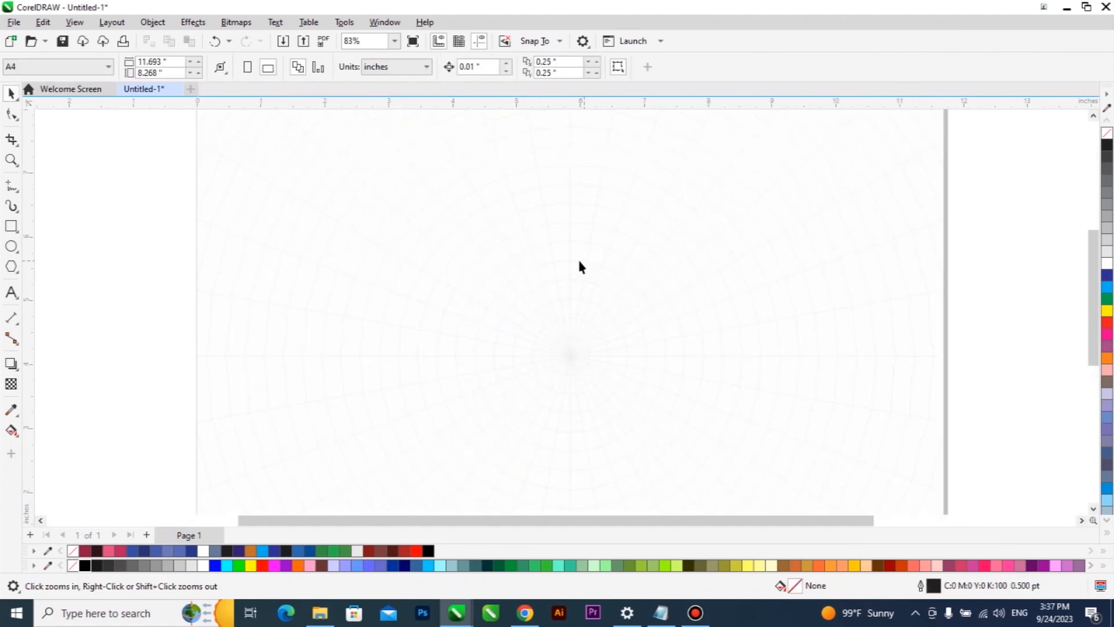
pyautogui.rightClick(516, 286)
pyautogui.click(11, 225)
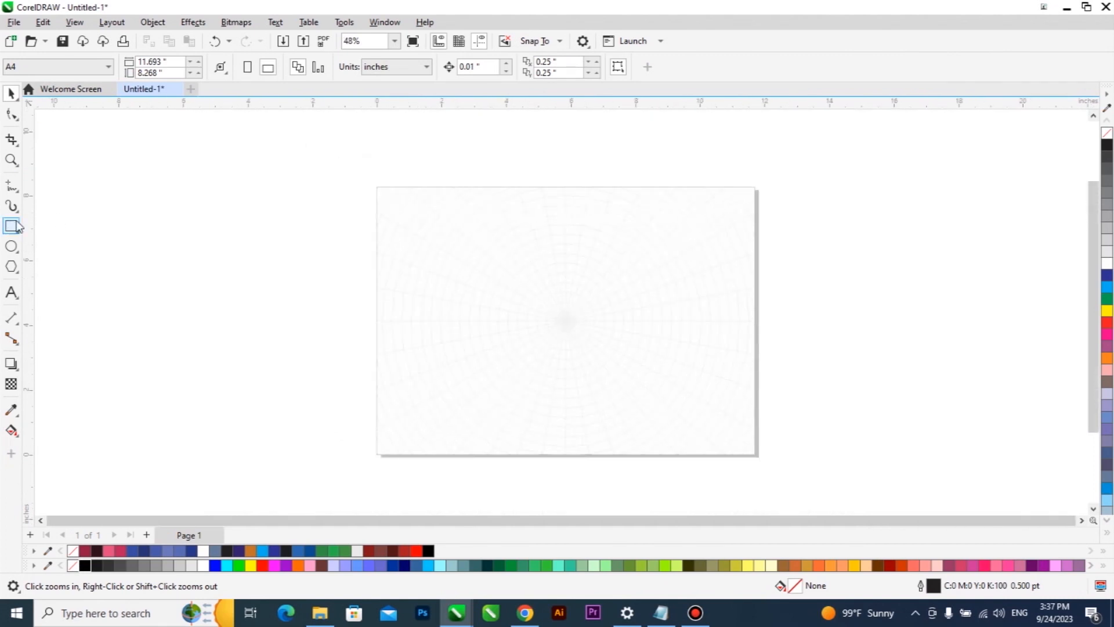
pyautogui.doubleClick(11, 225)
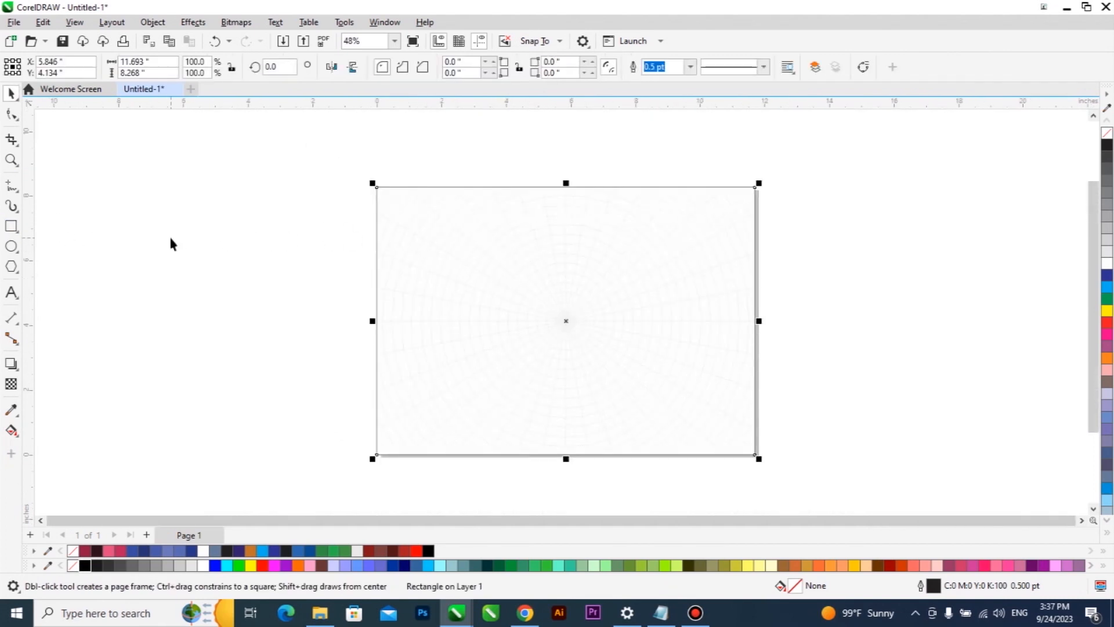
pyautogui.hotkey('shift', 'pageup')
pyautogui.moveTo(759, 458); pyautogui.dragTo(744, 460)
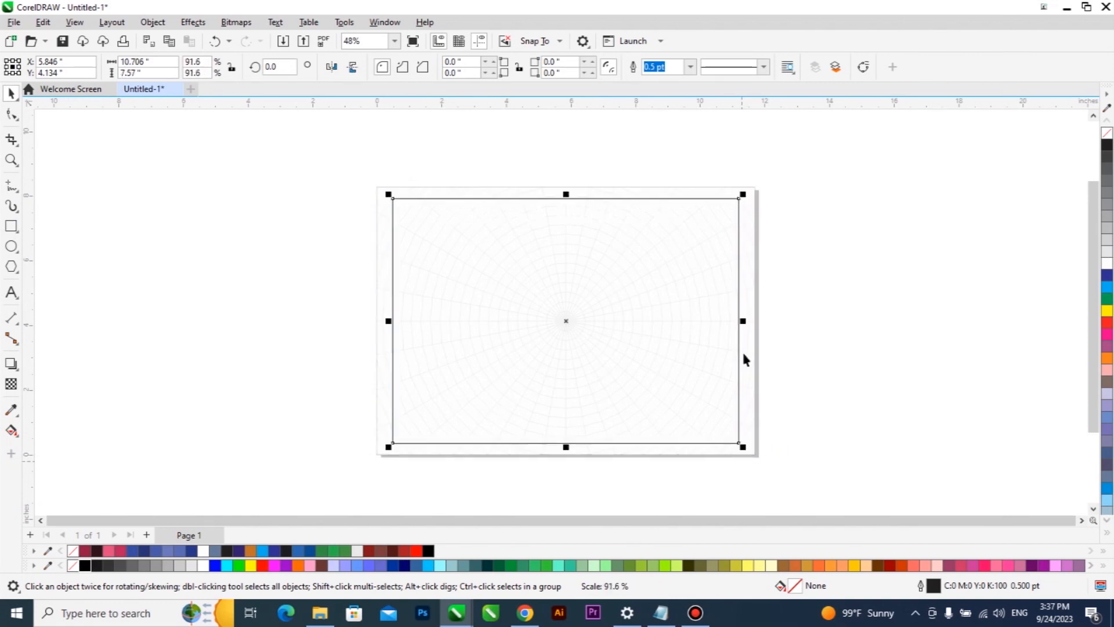
pyautogui.click(690, 67)
pyautogui.click(680, 178)
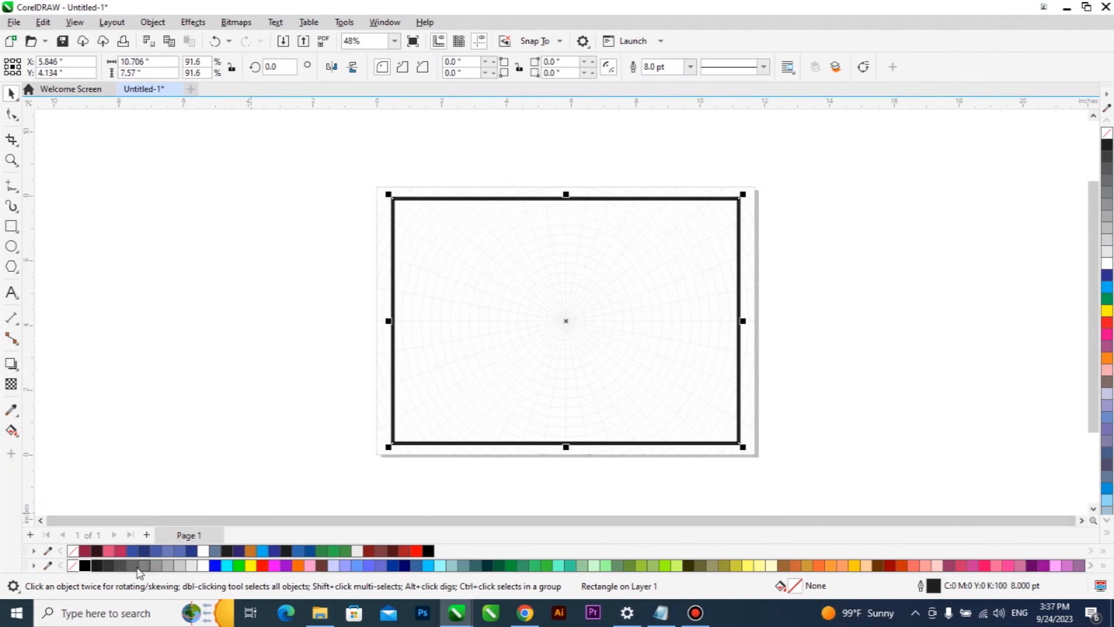
# Recolor the frame rectangle's outline to 30% black gray (#B3B3B3) and deselect it.
pyautogui.click(463, 367)
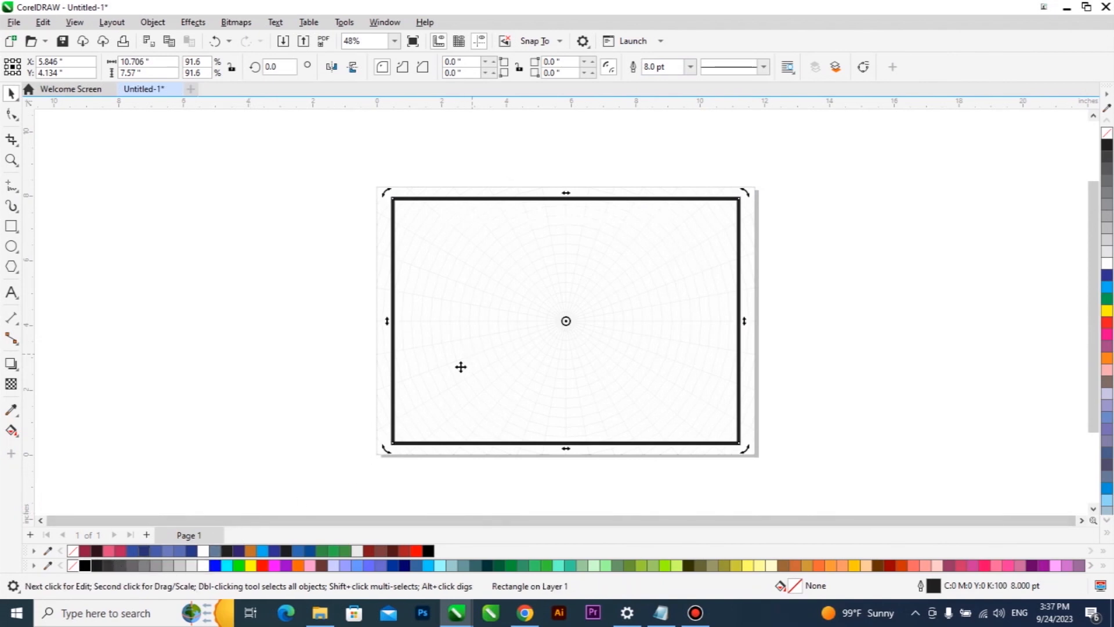
pyautogui.rightClick(121, 565)
pyautogui.rightClick(145, 566)
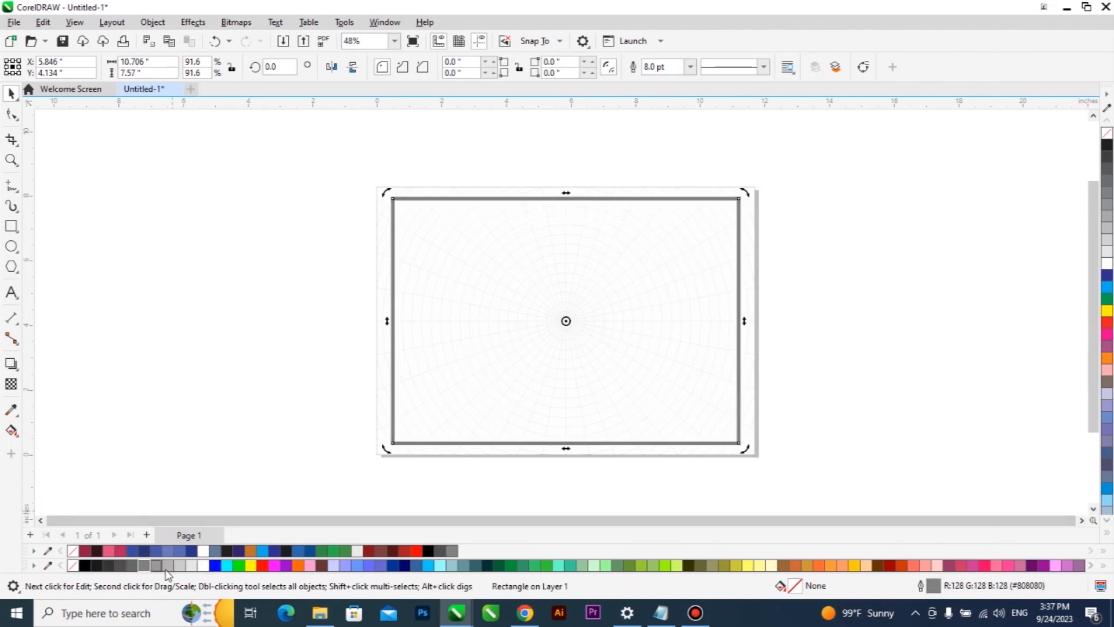
pyautogui.rightClick(169, 568)
pyautogui.click(869, 268)
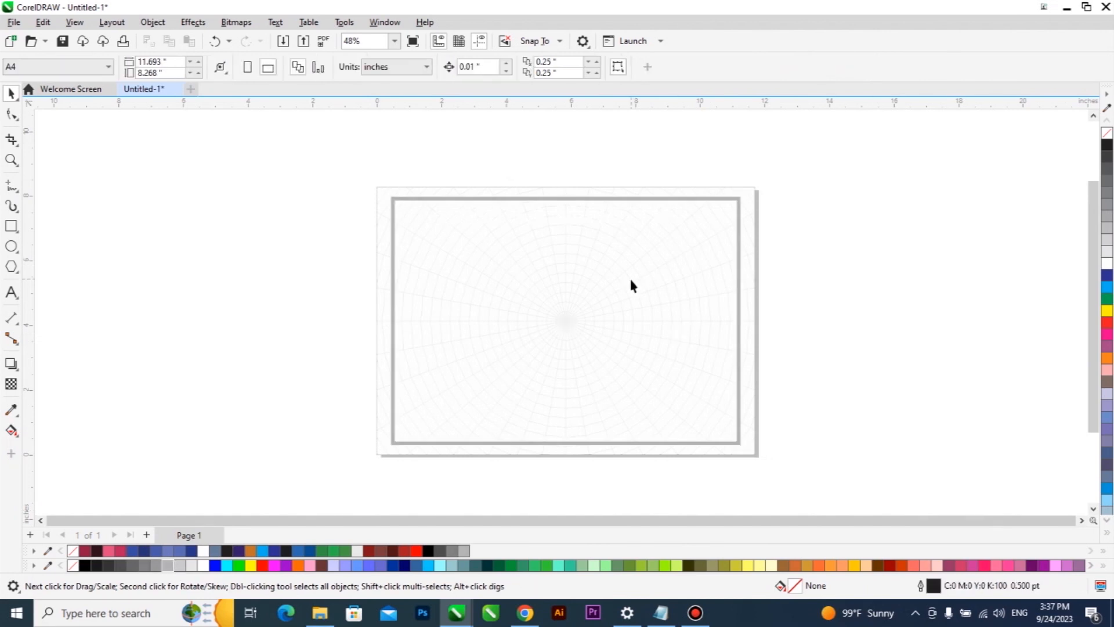
# Reduce the frame's height to about 7.35 inches symmetrically about its center.
pyautogui.scroll(1, 616, 281)
pyautogui.click(616, 281)
pyautogui.scroll(2, 555, 225)
pyautogui.moveTo(547, 194); pyautogui.dragTo(560, 205)
pyautogui.scroll(-3, 571, 229)
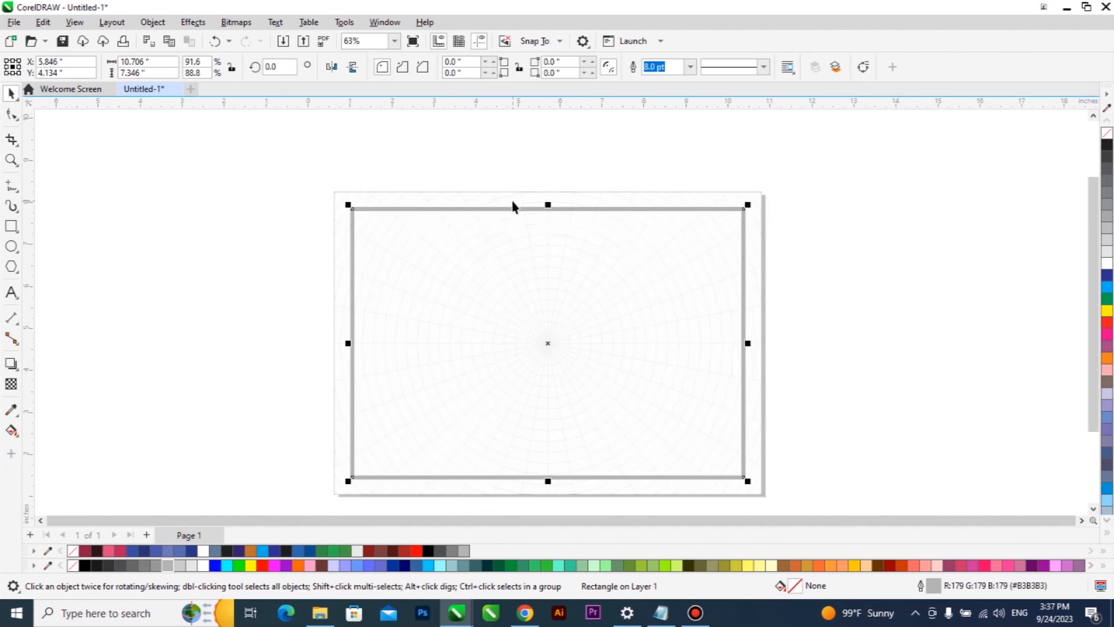
pyautogui.press('z')
pyautogui.moveTo(753, 180); pyautogui.dragTo(344, 478)
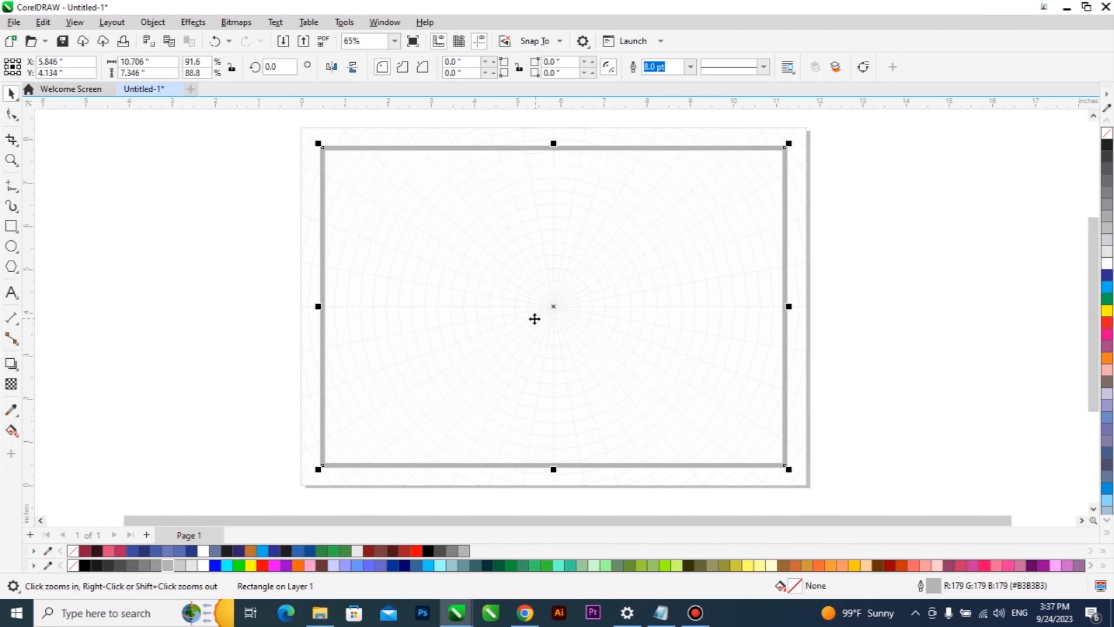
# Bring the heading "OMEGA MINISTRY" inside the frame's upper edge and fill it dark gray (#4D4D4D).
pyautogui.moveTo(163, 286); pyautogui.dragTo(934, 126)
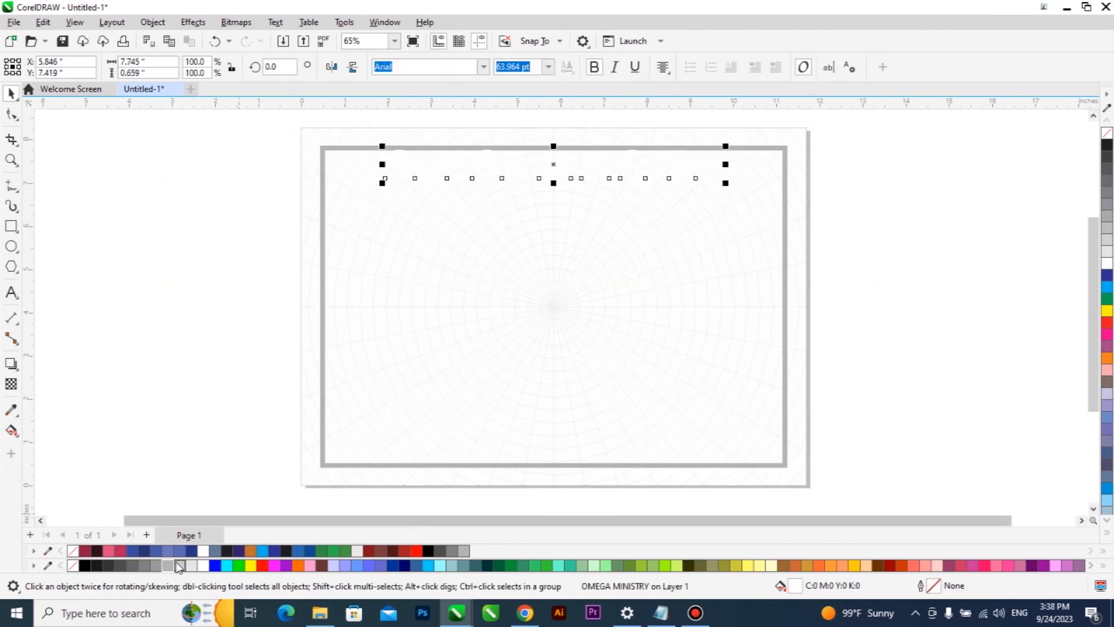
pyautogui.click(120, 565)
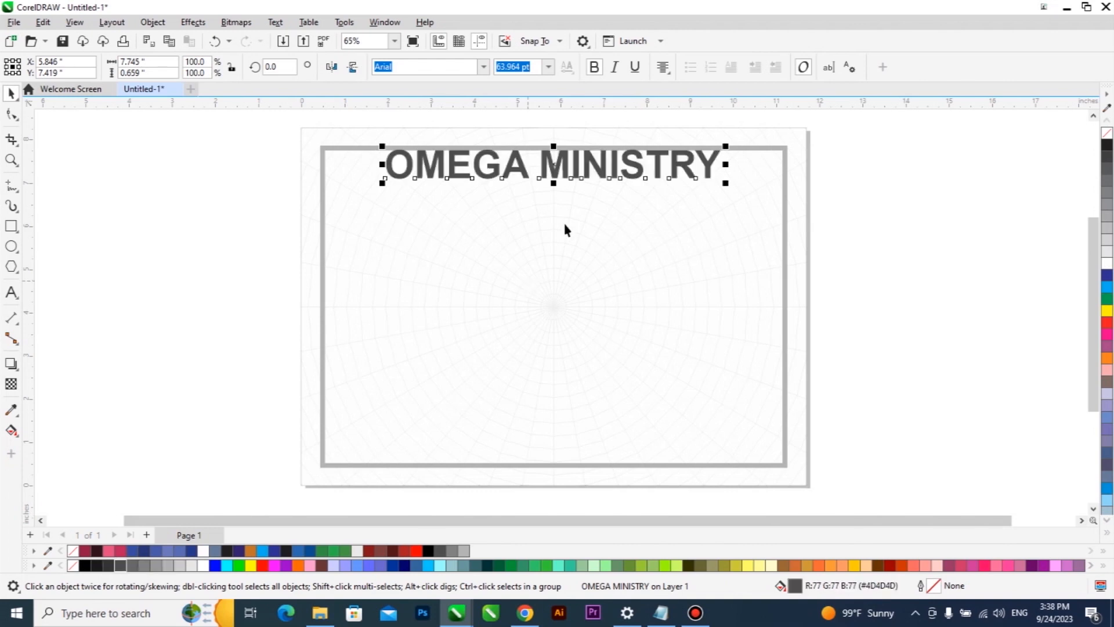
pyautogui.moveTo(575, 177); pyautogui.dragTo(576, 189)
# Resize the heading to about 60.7 pt and center it horizontally on the frame.
pyautogui.moveTo(725, 196); pyautogui.dragTo(630, 185)
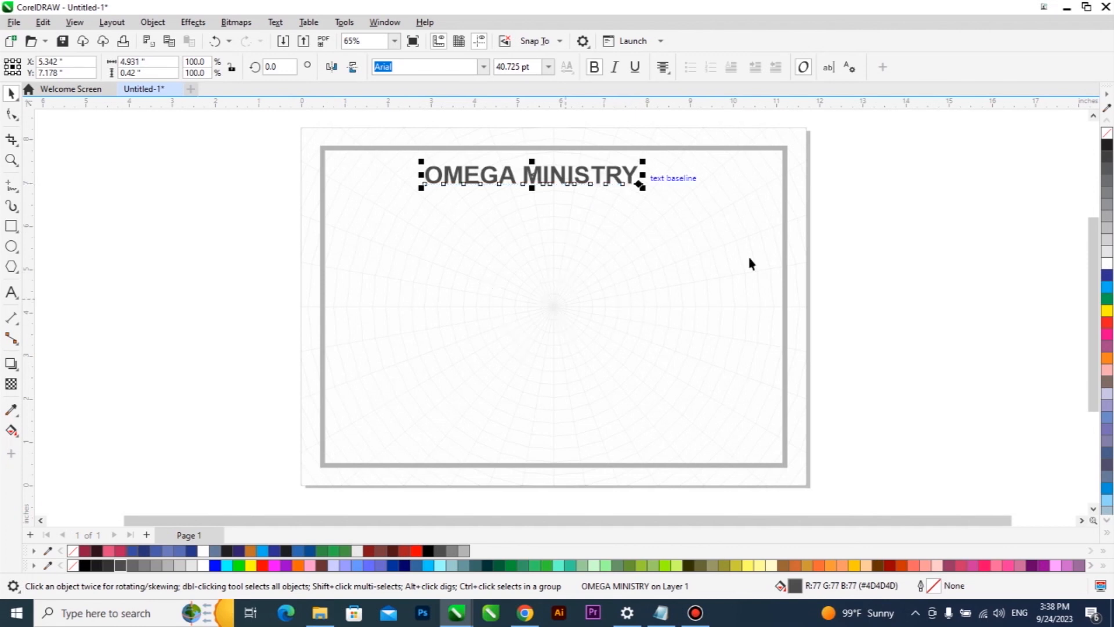
pyautogui.moveTo(646, 192); pyautogui.dragTo(699, 226)
pyautogui.keyDown('shift'); pyautogui.click(679, 278); pyautogui.keyUp('shift')
pyautogui.press('c')
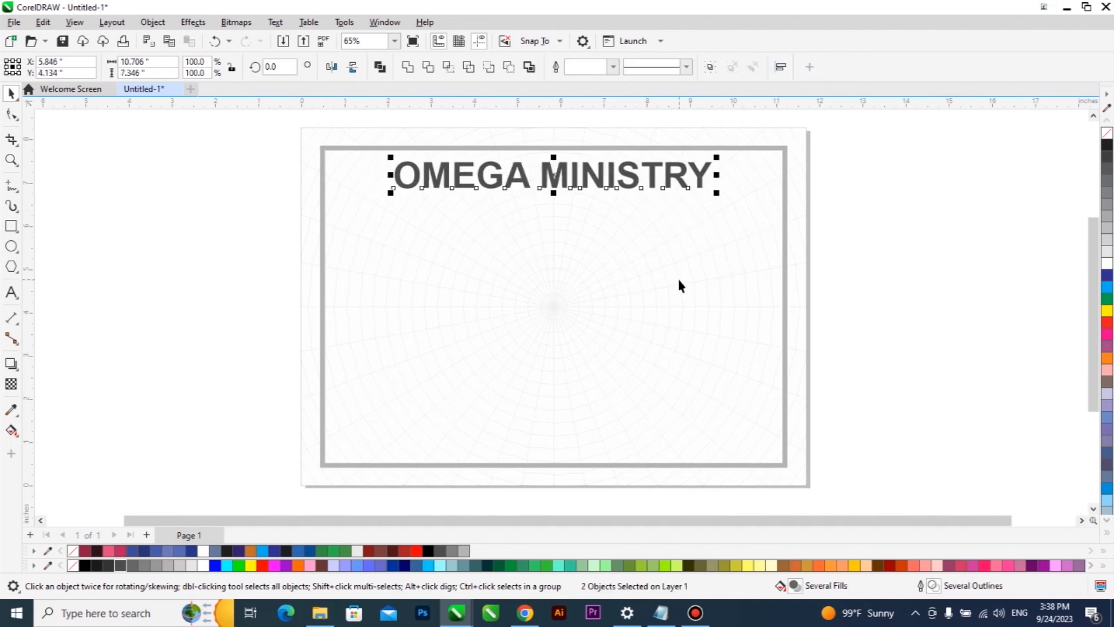
pyautogui.keyDown('shift'); pyautogui.click(680, 281); pyautogui.keyUp('shift')
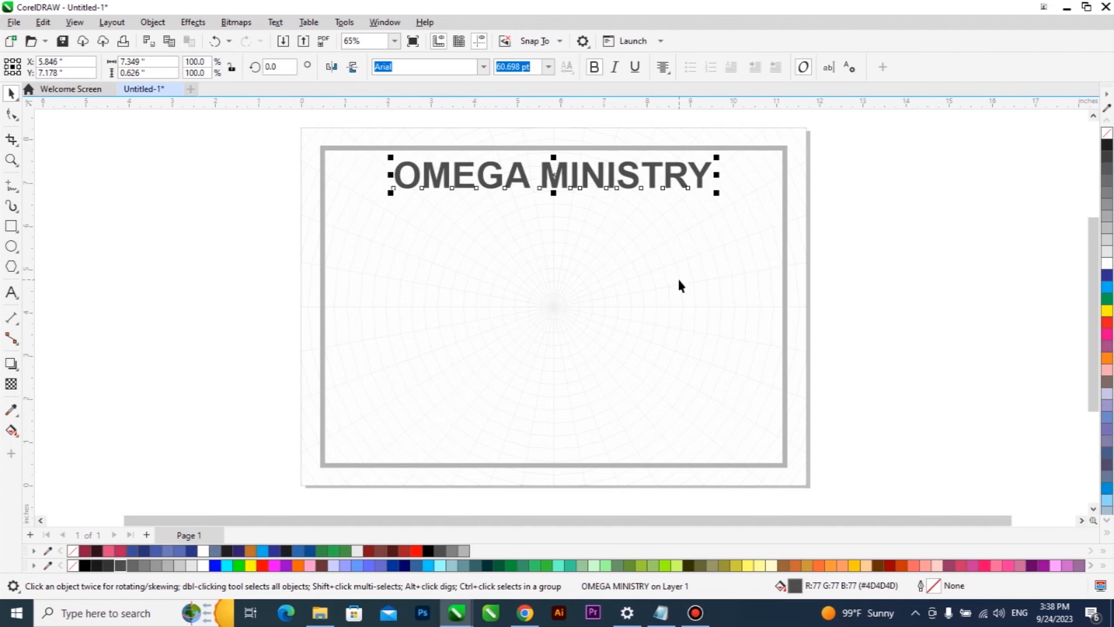
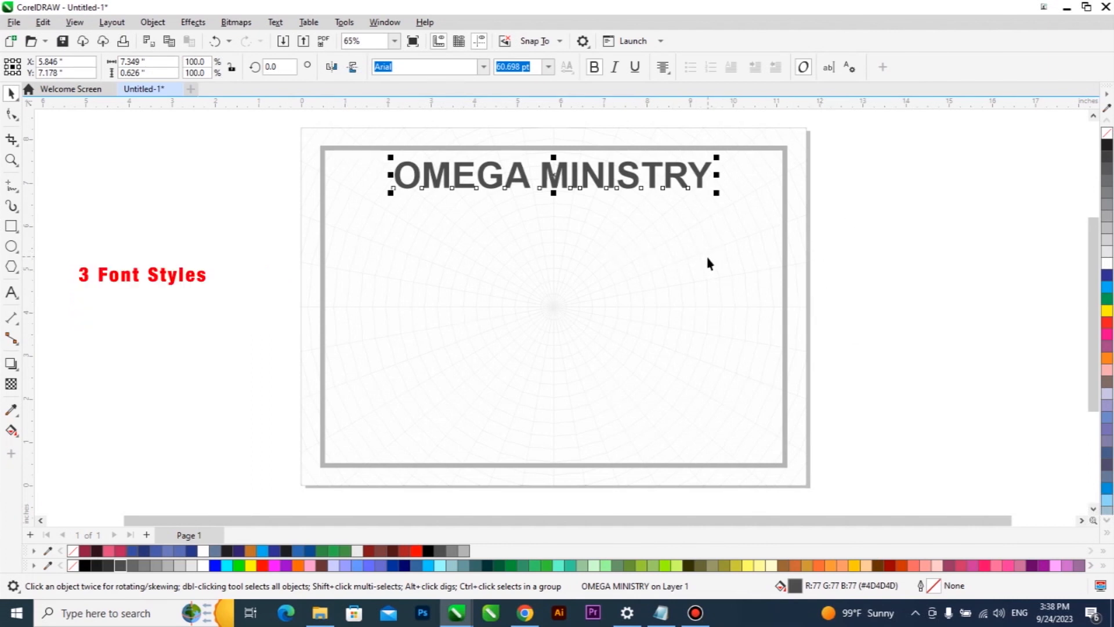
# Scale the heading down and back up to about 58.5 pt from its upper-left corner.
pyautogui.moveTo(716, 192); pyautogui.dragTo(652, 195)
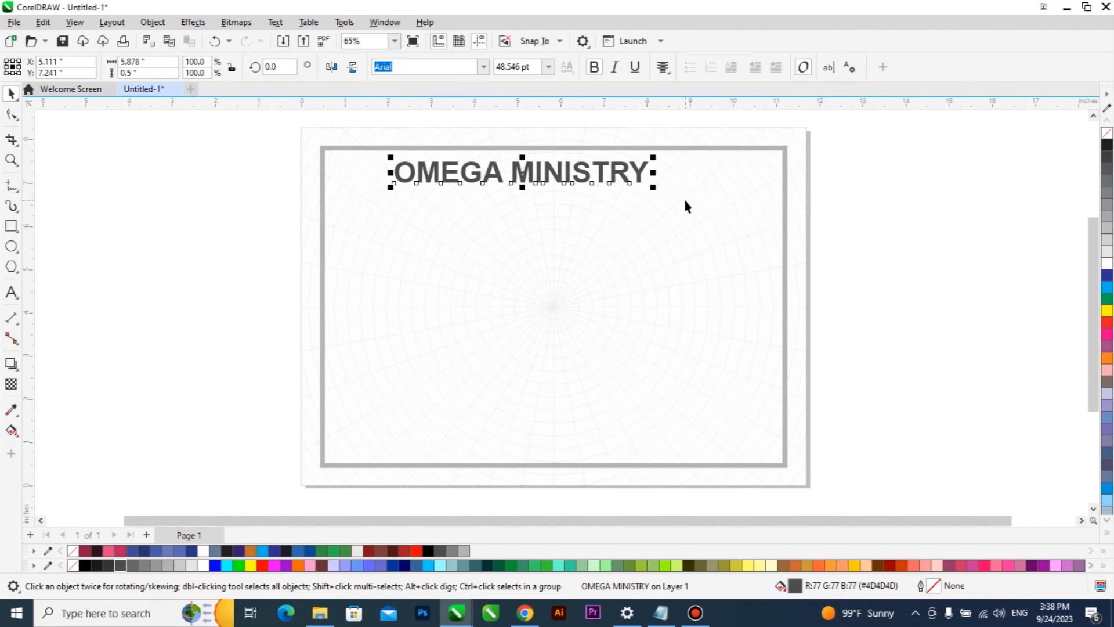
pyautogui.moveTo(655, 194); pyautogui.dragTo(706, 215)
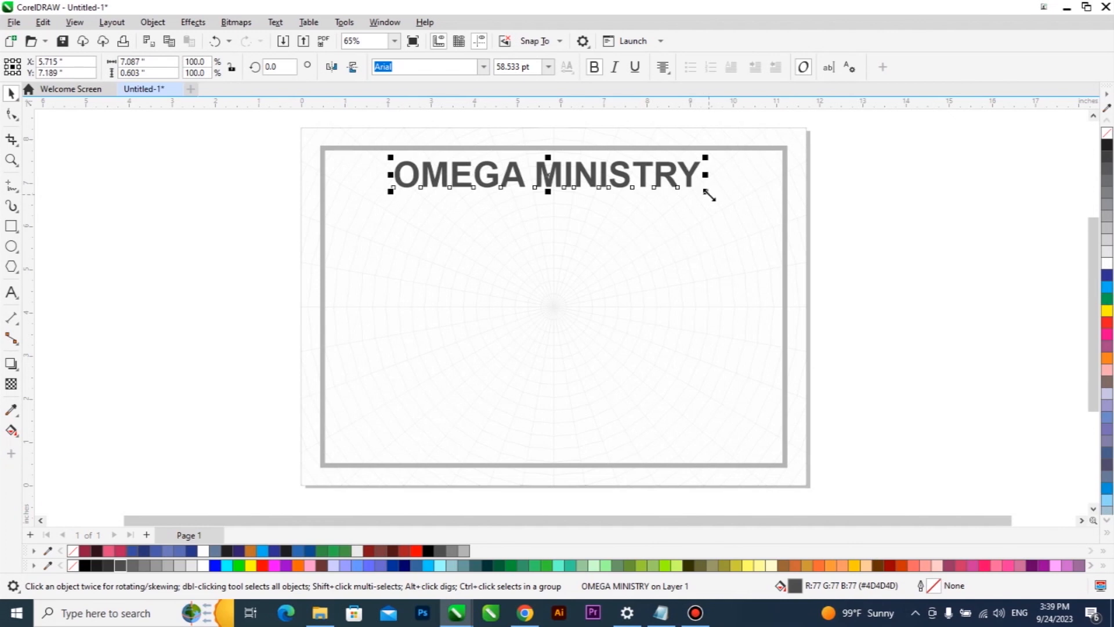
pyautogui.click(59, 259)
# Draw a black-filled rectangle about 3.34 by 2.34 inches below the heading and place a copy beside it.
pyautogui.click(11, 226)
pyautogui.moveTo(359, 237); pyautogui.dragTo(503, 338)
pyautogui.press('space')
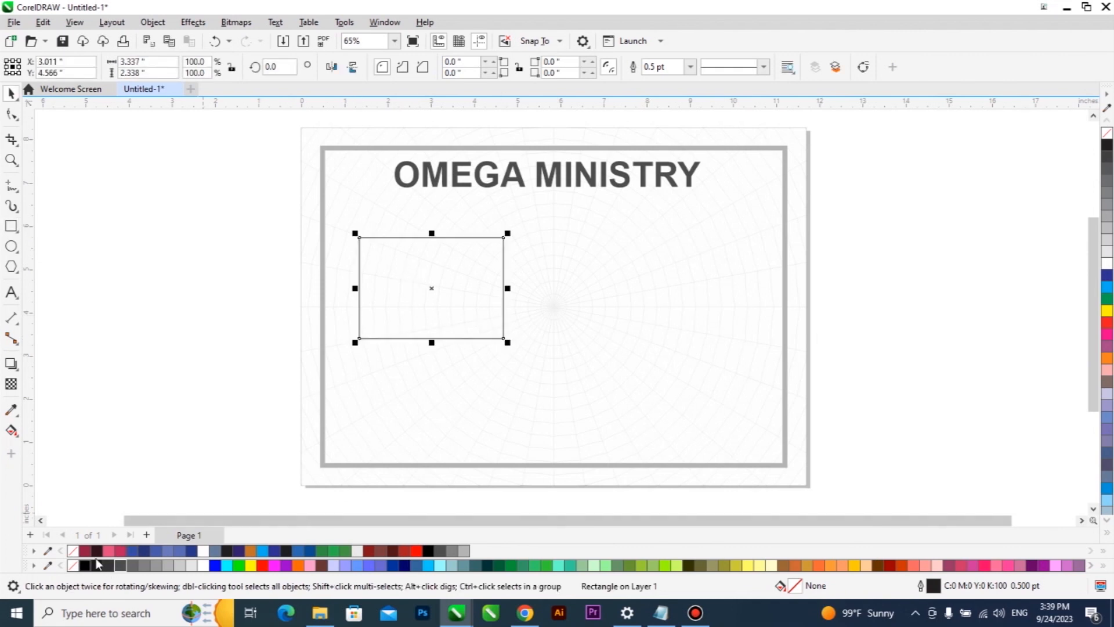
pyautogui.click(97, 564)
pyautogui.moveTo(447, 301); pyautogui.dragTo(599, 313)
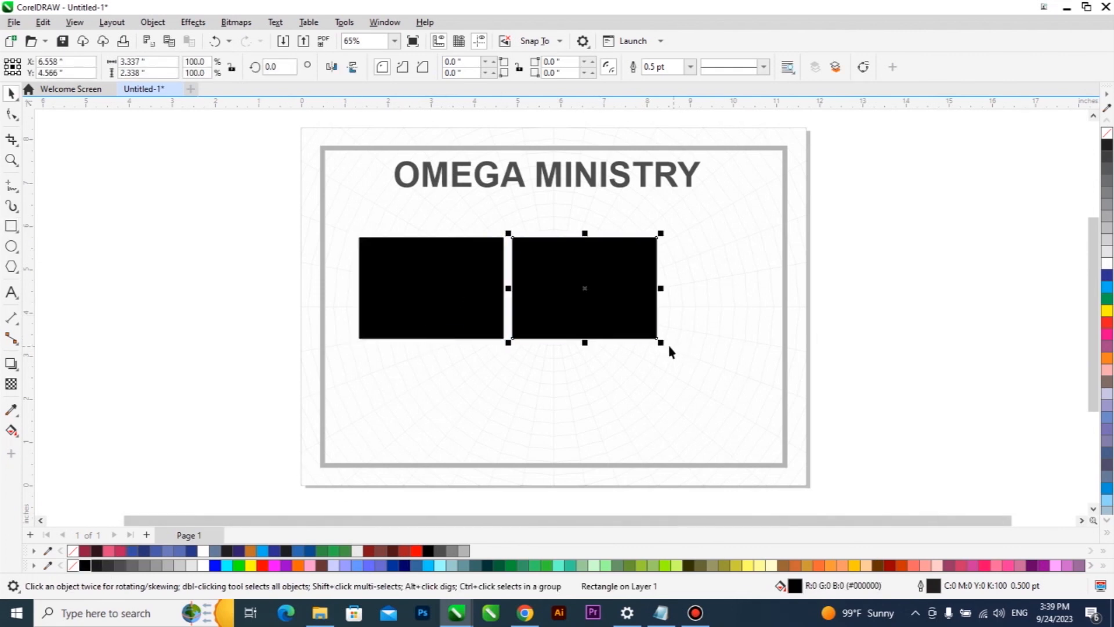
# Shrink the copied rectangle to 72% (about 2.4 by 1.68 inches), fill it white, and place a duplicate below.
pyautogui.moveTo(653, 348); pyautogui.dragTo(640, 347)
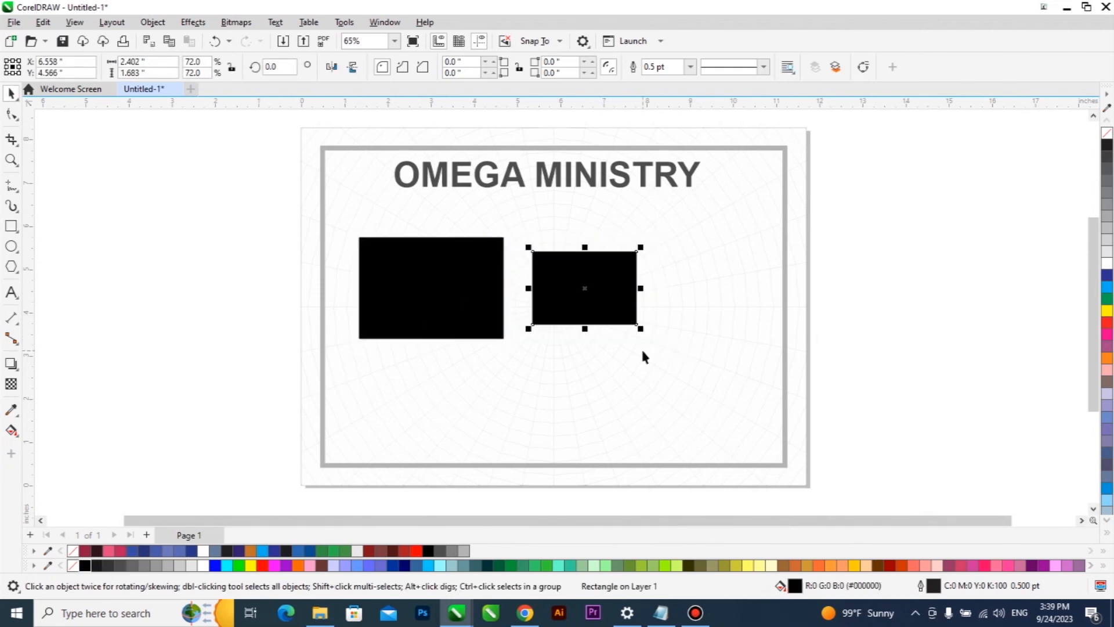
pyautogui.click(1106, 266)
pyautogui.moveTo(593, 279); pyautogui.dragTo(522, 387)
pyautogui.click(762, 207)
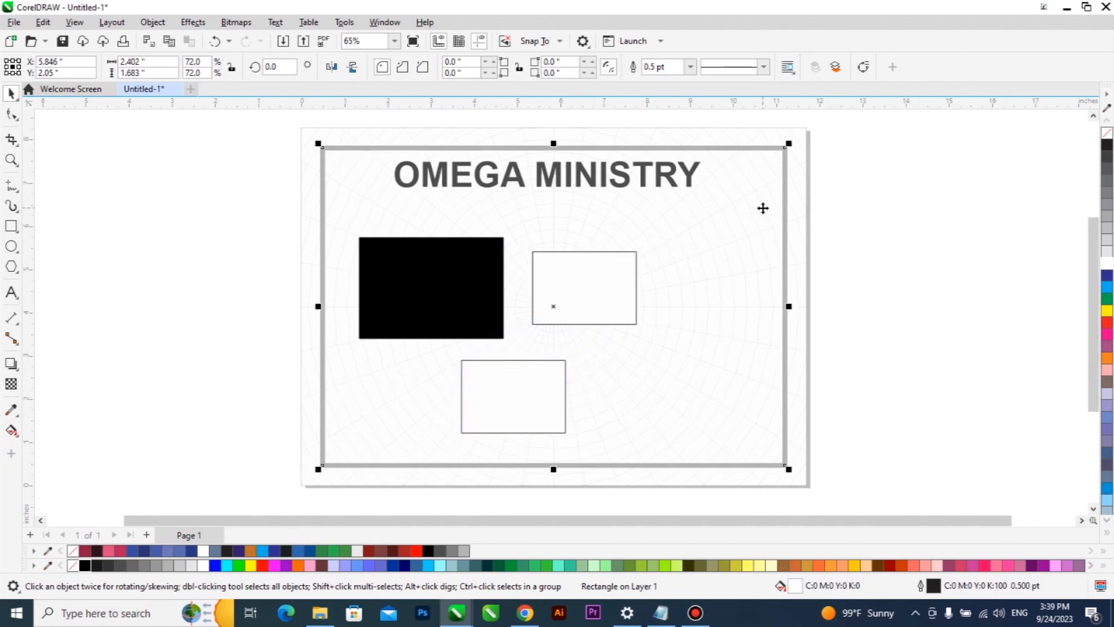
pyautogui.click(795, 186)
# Try a magenta outline (M:100) on the frame rectangle.
pyautogui.scroll(5, 793, 179)
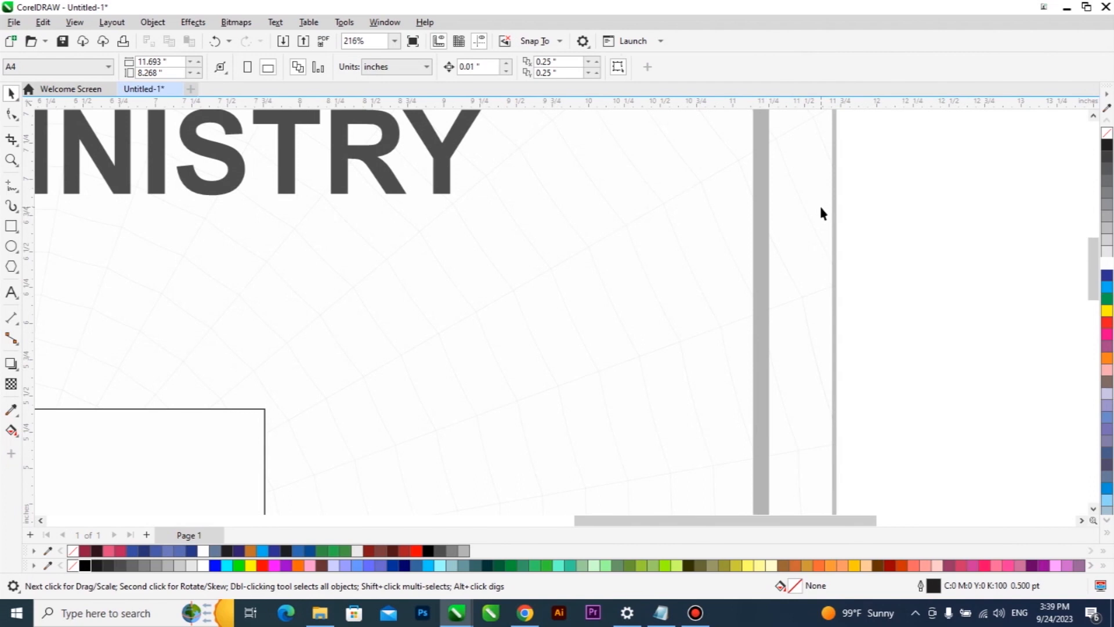
pyautogui.scroll(-5, 820, 214)
pyautogui.click(514, 186)
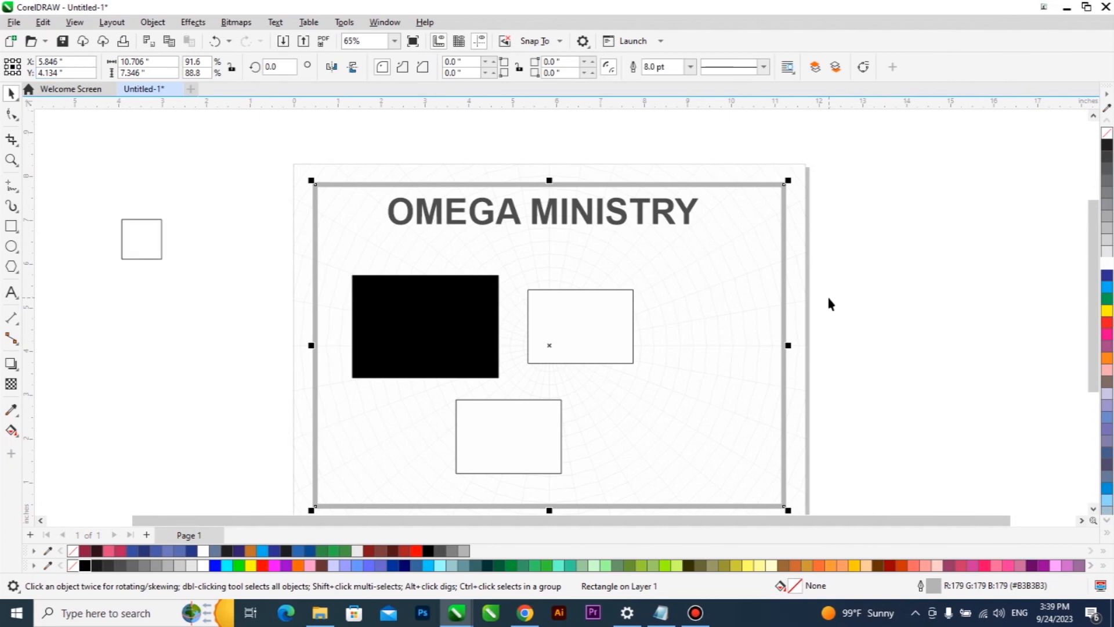
pyautogui.rightClick(1108, 335)
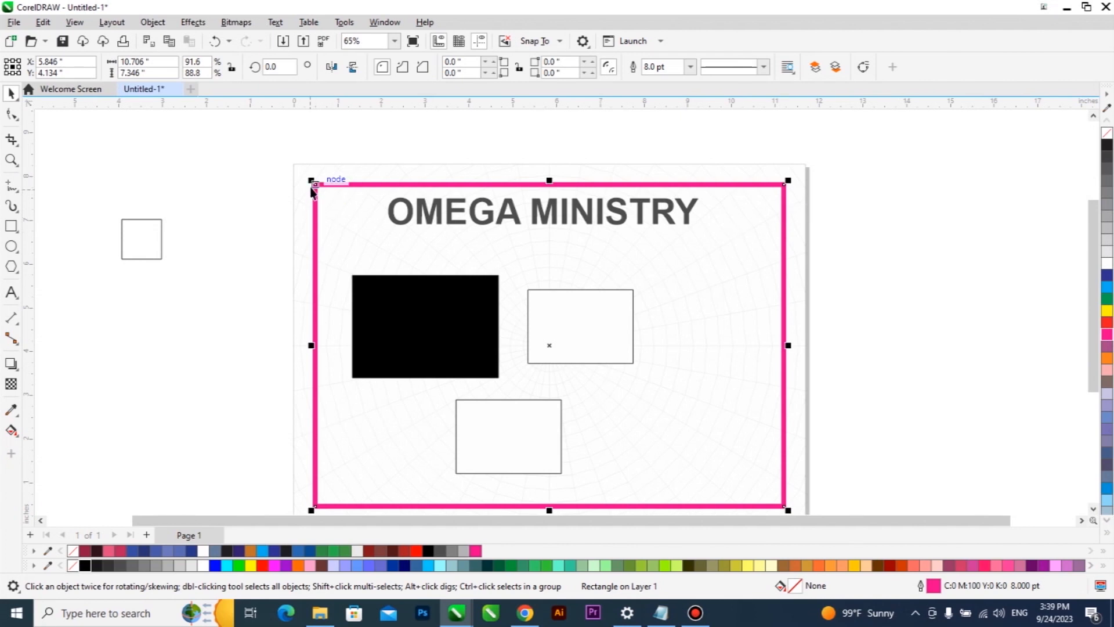
pyautogui.scroll(1, 312, 187)
pyautogui.scroll(1, 312, 187)
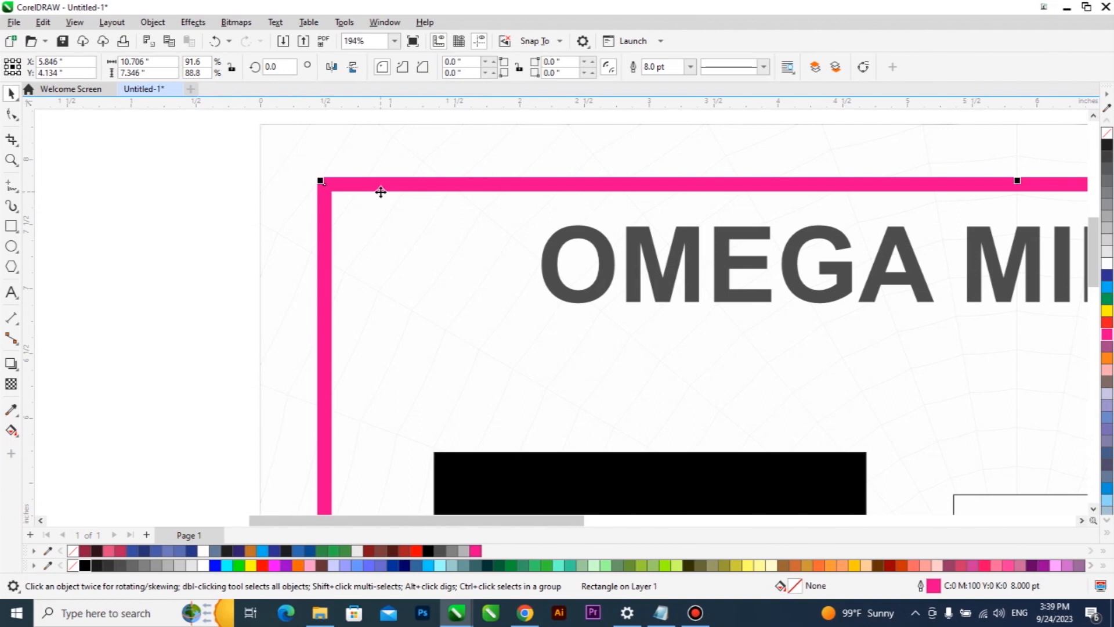
pyautogui.scroll(-4, 380, 192)
# Scale the small square beside the page to about 0.7 inch, place it on the frame's upper-left corner, and fill it black without outline.
pyautogui.click(243, 228)
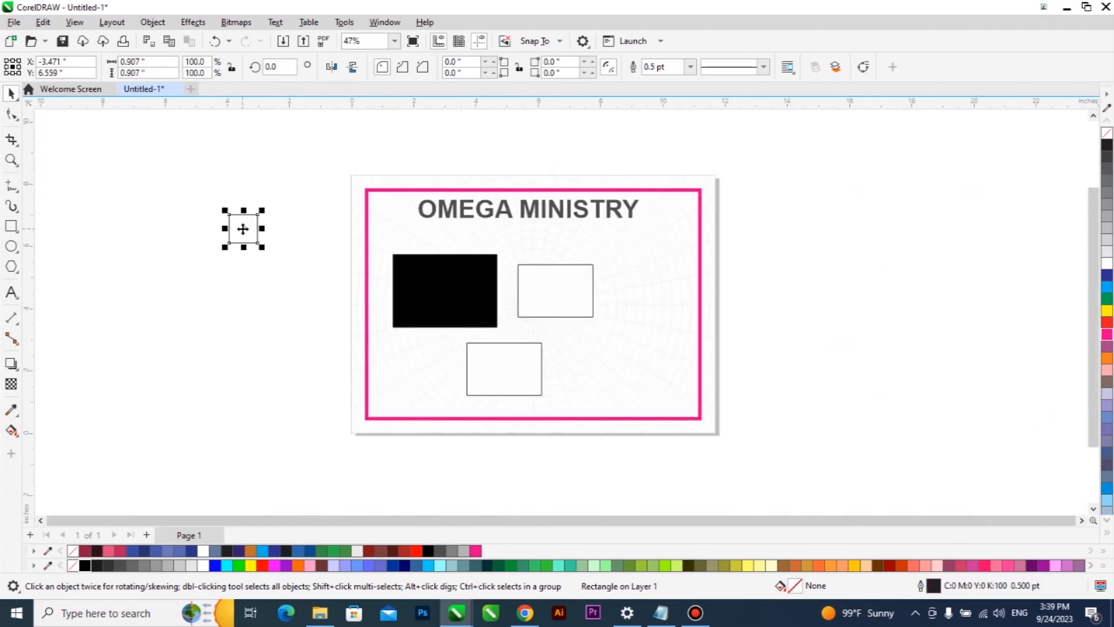
pyautogui.scroll(2, 267, 217)
pyautogui.moveTo(245, 220); pyautogui.dragTo(250, 237)
pyautogui.moveTo(230, 283); pyautogui.dragTo(529, 179)
pyautogui.scroll(-1, 237, 316)
pyautogui.click(1107, 262)
pyautogui.rightClick(1107, 133)
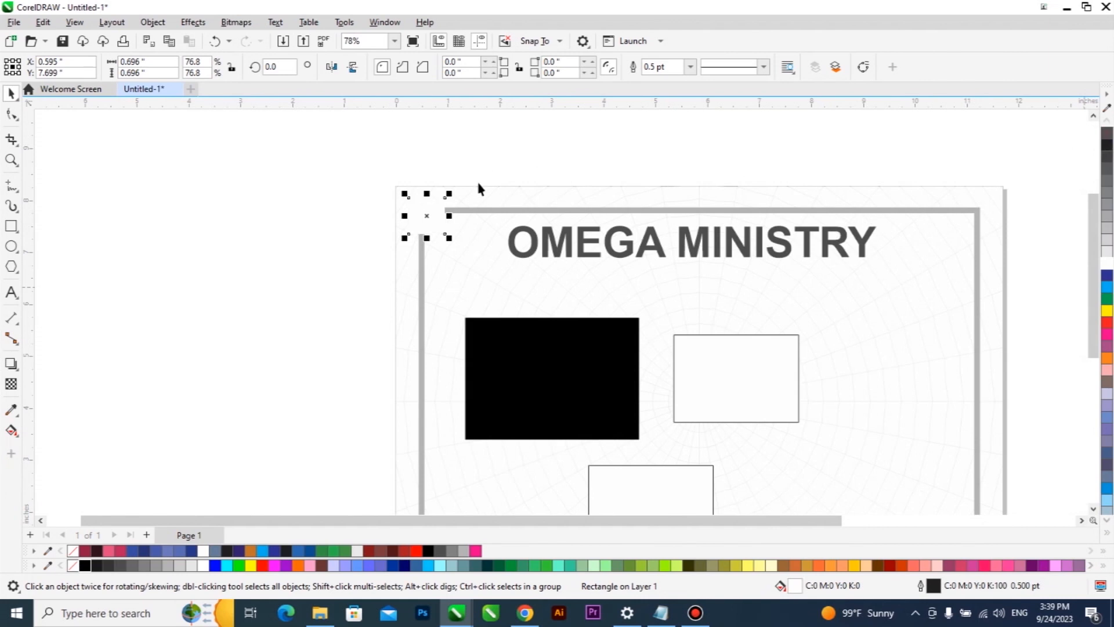
pyautogui.click(86, 566)
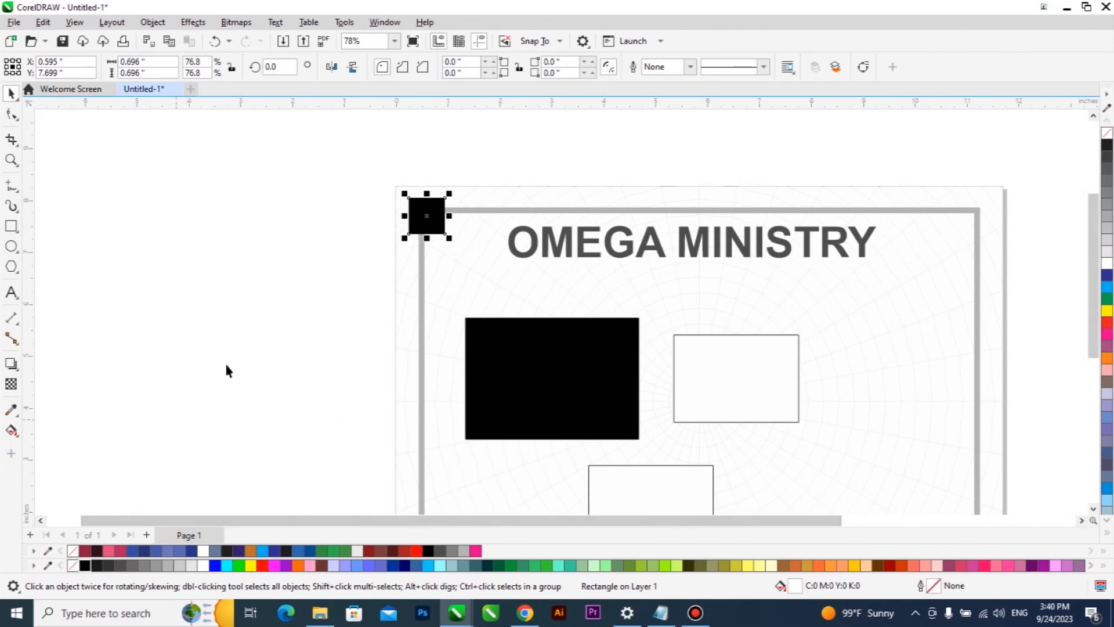
# Add a concentric copy of the corner square at about 0.56 inch, filled with 30% black.
pyautogui.scroll(-1, 232, 369)
pyautogui.scroll(-1, 499, 251)
pyautogui.scroll(4, 387, 268)
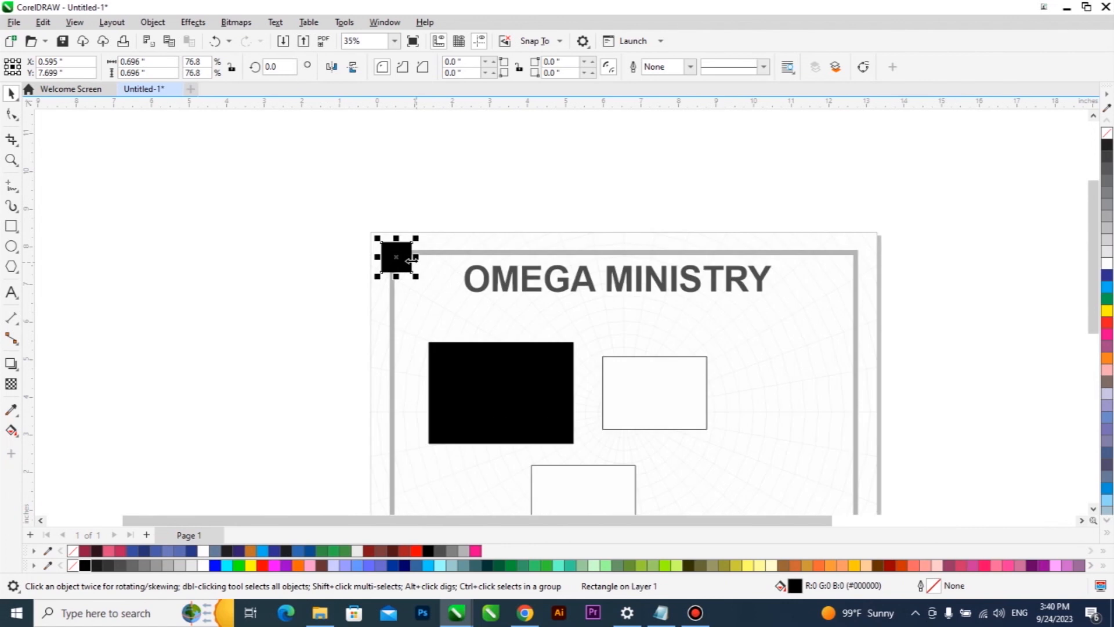
pyautogui.moveTo(418, 205); pyautogui.dragTo(432, 229)
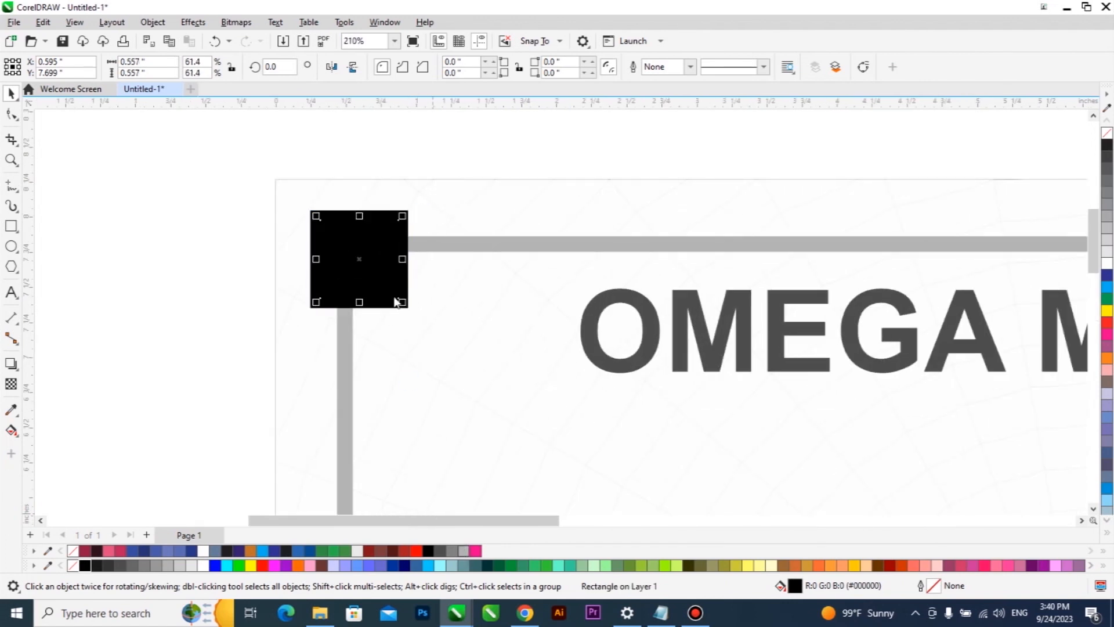
pyautogui.click(463, 551)
pyautogui.scroll(1, 399, 224)
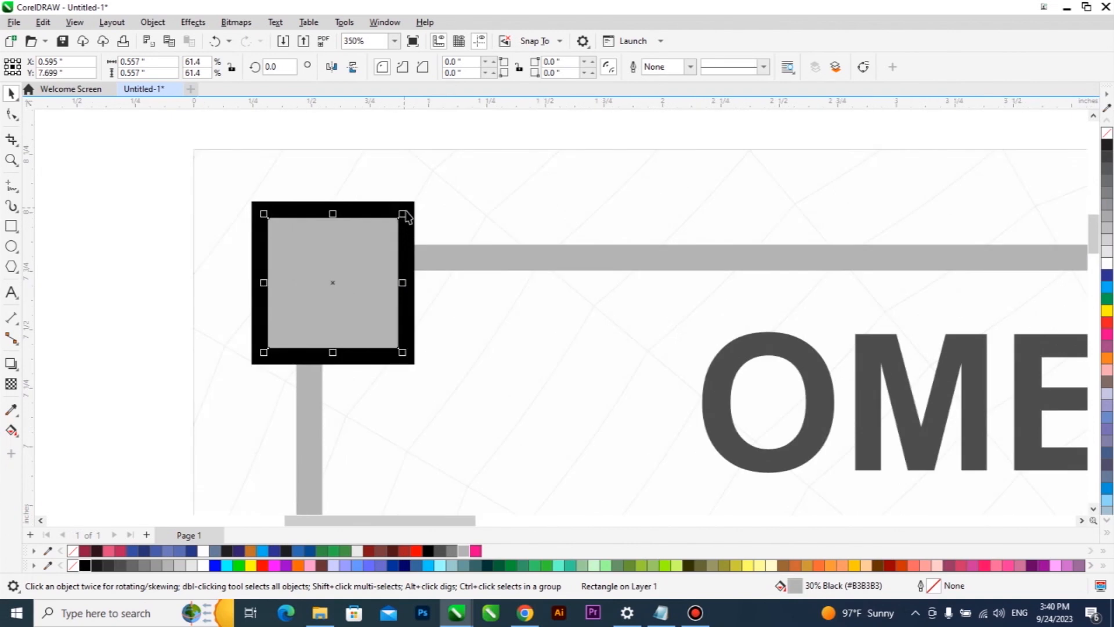
# Add a third concentric square at about 0.44 inch and fill it white.
pyautogui.keyDown('shift'); pyautogui.click(406, 213); pyautogui.keyUp('shift')
pyautogui.keyDown('shift'); pyautogui.click(406, 213); pyautogui.keyUp('shift')
pyautogui.moveTo(403, 215); pyautogui.dragTo(407, 226)
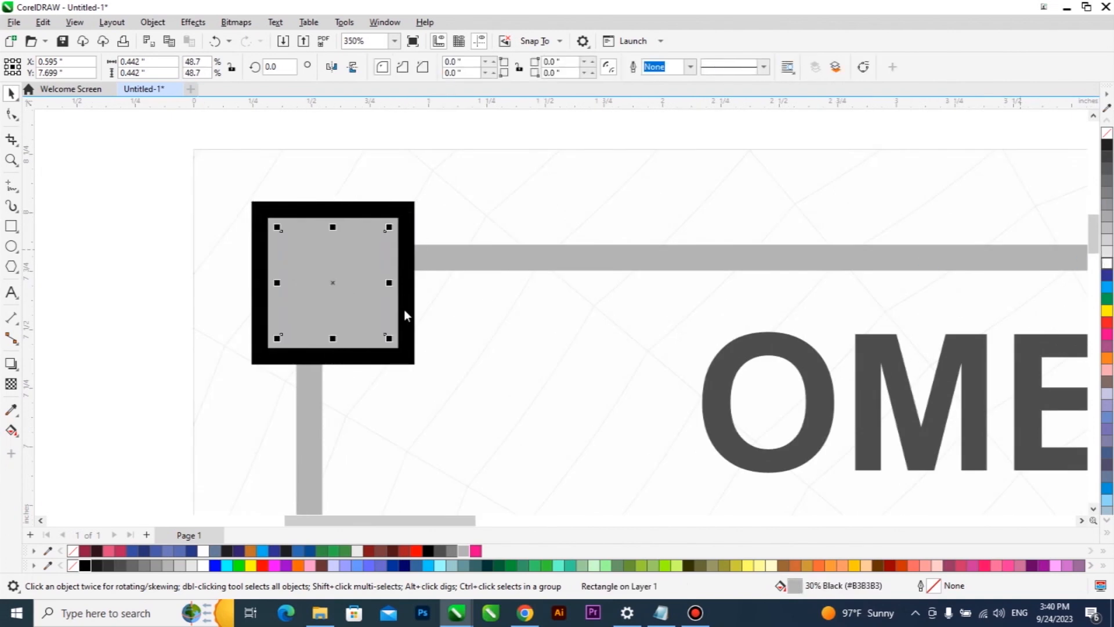
pyautogui.click(1107, 263)
pyautogui.scroll(-1, 361, 264)
# Fill the outermost corner square dark gray and move the three nested squares slightly to X 0.616, Y 7.719 inches.
pyautogui.click(347, 325)
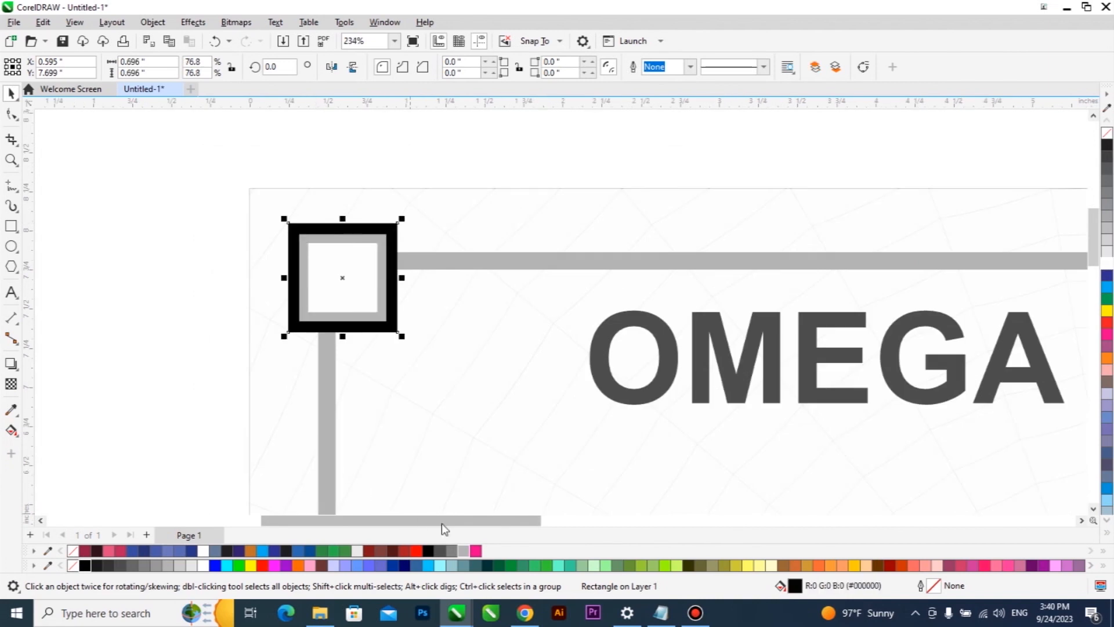
pyautogui.click(441, 551)
pyautogui.scroll(-1, 268, 345)
pyautogui.scroll(-1, 242, 284)
pyautogui.scroll(-1, 203, 259)
pyautogui.keyDown('shift'); pyautogui.click(285, 301); pyautogui.keyUp('shift')
pyautogui.scroll(4, 285, 300)
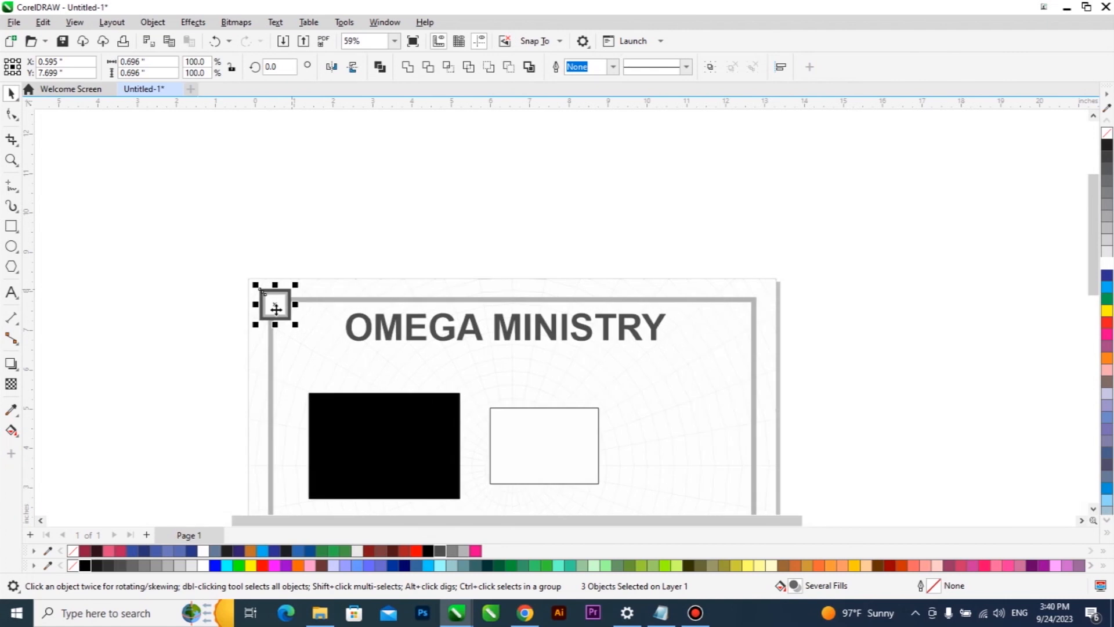
pyautogui.keyDown('shift'); pyautogui.click(205, 285); pyautogui.keyUp('shift')
pyautogui.moveTo(115, 221); pyautogui.dragTo(358, 406)
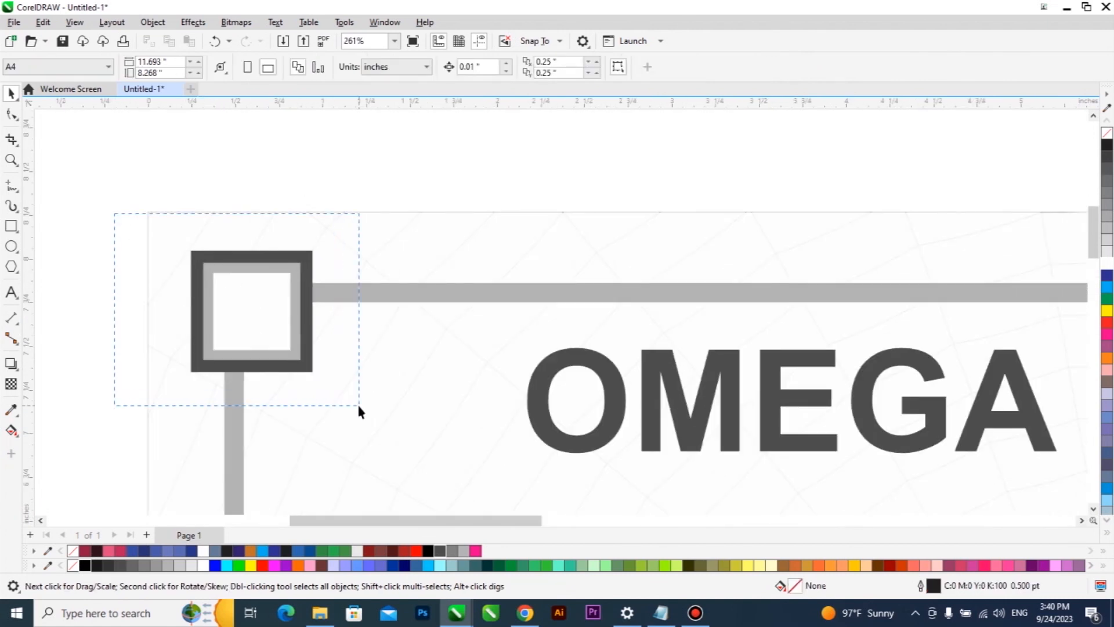
pyautogui.moveTo(294, 318); pyautogui.dragTo(302, 319)
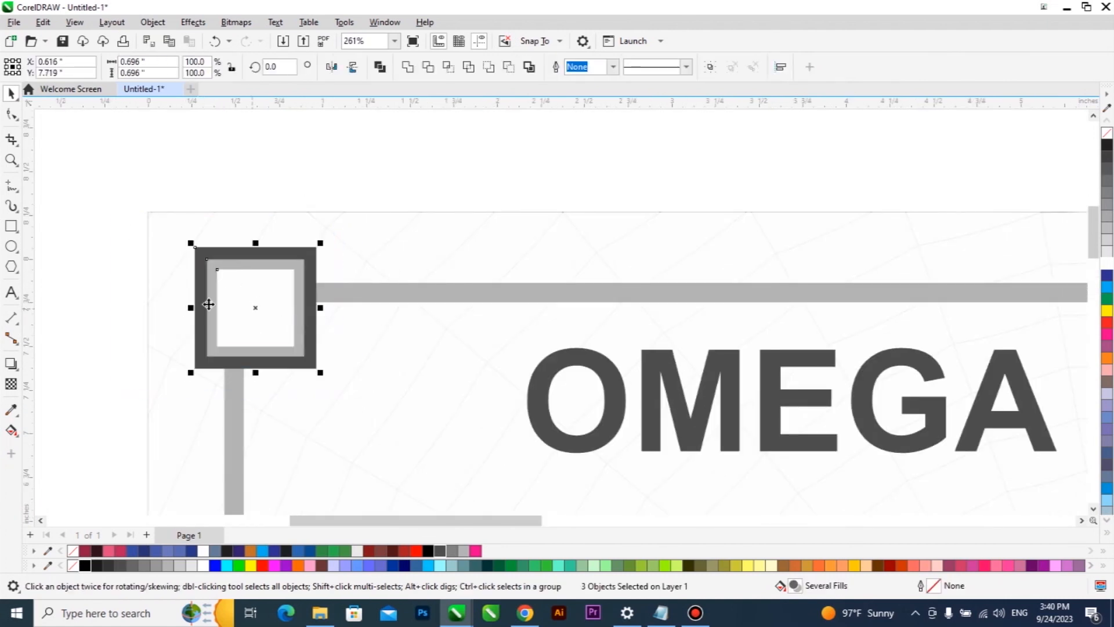
# Draw a circle about 0.355 inch across above the page and add a smaller concentric copy inside it.
pyautogui.click(11, 246)
pyautogui.moveTo(465, 151); pyautogui.dragTo(526, 213)
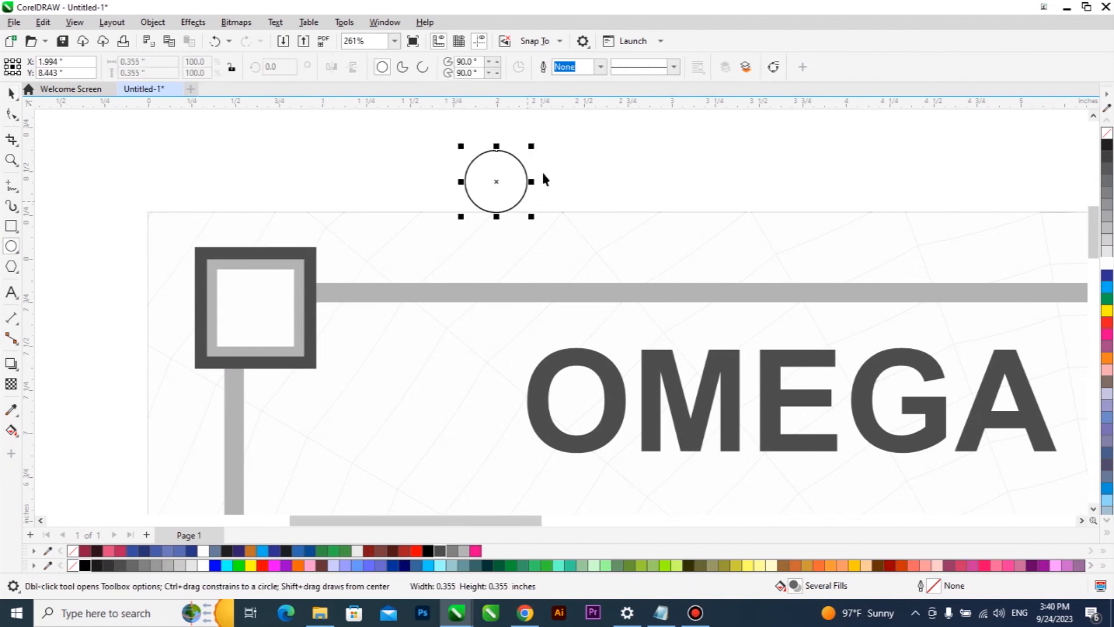
pyautogui.moveTo(535, 145); pyautogui.dragTo(428, 237)
pyautogui.rightClick(540, 150)
# Repeat the scaled concentric copy nine times and group all eleven circles.
pyautogui.hotkey('ctrl', 'r')
pyautogui.hotkey('ctrl', 'r')
pyautogui.hotkey('ctrl', 'r')
pyautogui.hotkey('ctrl', 'r')
pyautogui.hotkey('ctrl', 'r')
pyautogui.hotkey('ctrl', 'r')
pyautogui.hotkey('ctrl', 'r')
pyautogui.hotkey('ctrl', 'r')
pyautogui.hotkey('ctrl', 'r')
pyautogui.hotkey('ctrl', 'g')
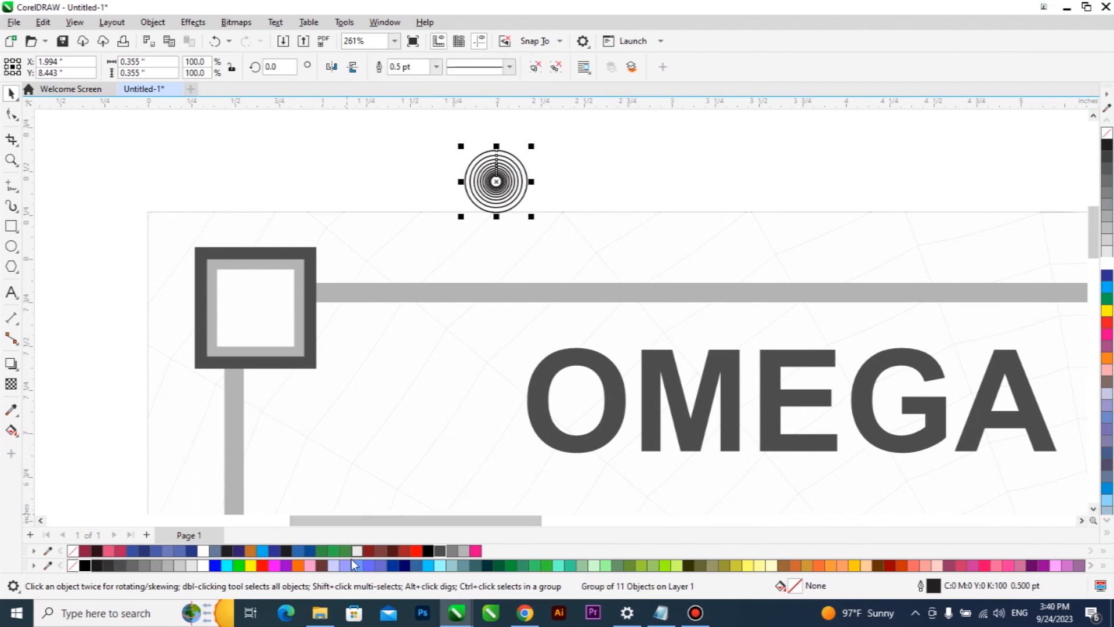
# Center the light gray circle group inside the white corner square and group it with the three nested squares.
pyautogui.keyDown('shift'); pyautogui.click(245, 309); pyautogui.keyUp('shift')
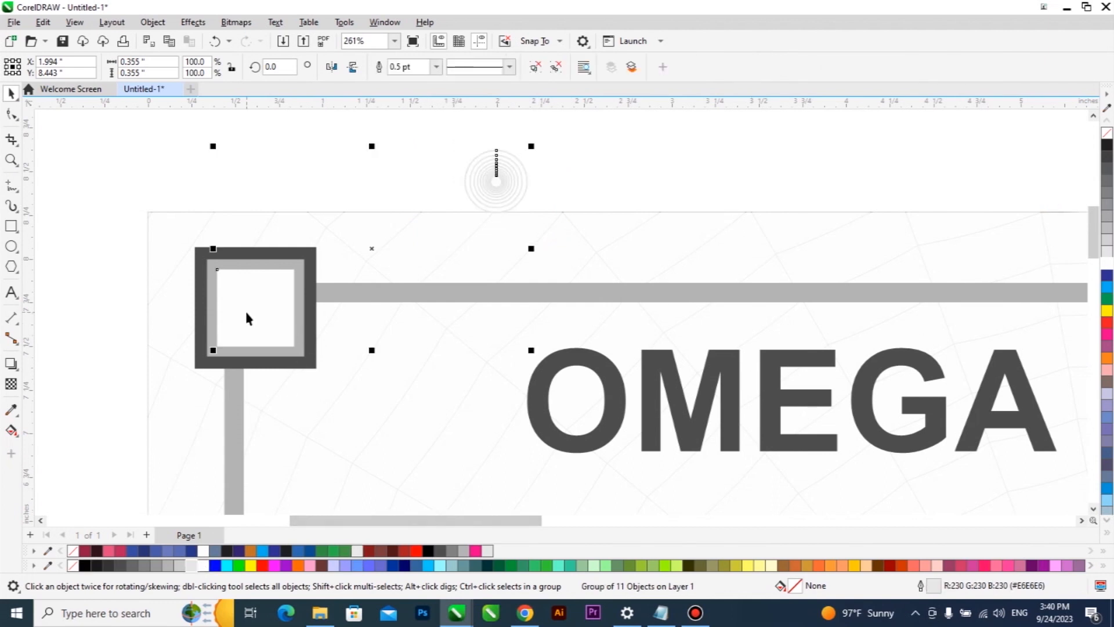
pyautogui.press('c')
pyautogui.press('e')
pyautogui.click(293, 330)
pyautogui.moveTo(293, 342); pyautogui.dragTo(298, 348)
pyautogui.scroll(-2, 272, 273)
pyautogui.moveTo(216, 234); pyautogui.dragTo(341, 330)
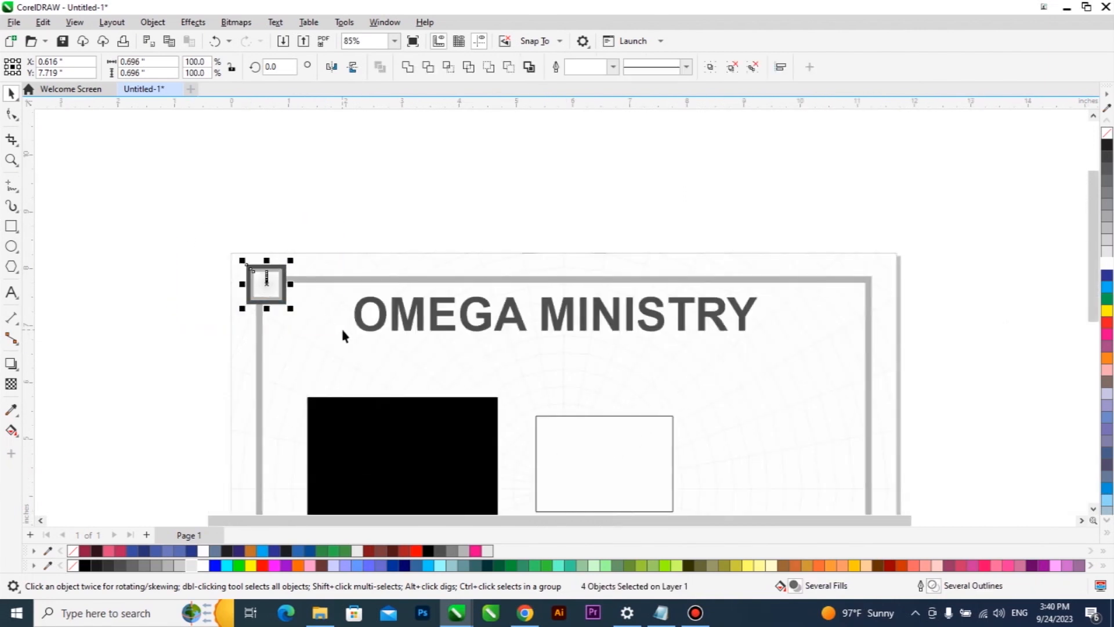
pyautogui.hotkey('ctrl', 'g')
# Copy the grouped corner ornament horizontally to the upper-right frame corner, and copy both ornaments down to the lower corners.
pyautogui.moveTo(278, 297); pyautogui.dragTo(873, 315)
pyautogui.scroll(-2, 552, 229)
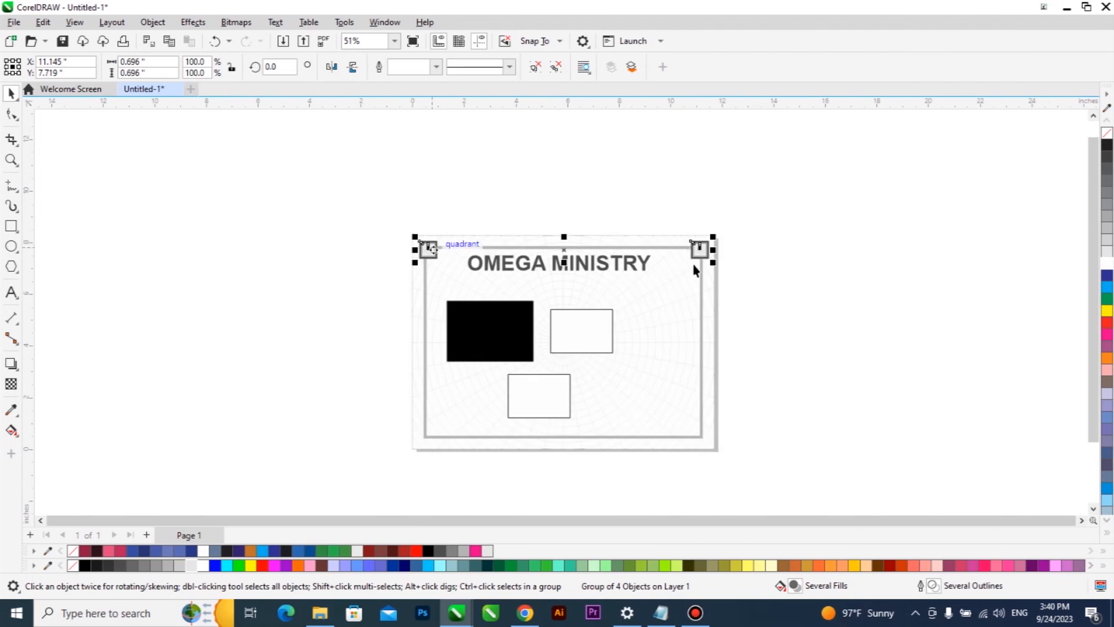
pyautogui.moveTo(705, 249); pyautogui.dragTo(720, 439)
pyautogui.rightClick(720, 440)
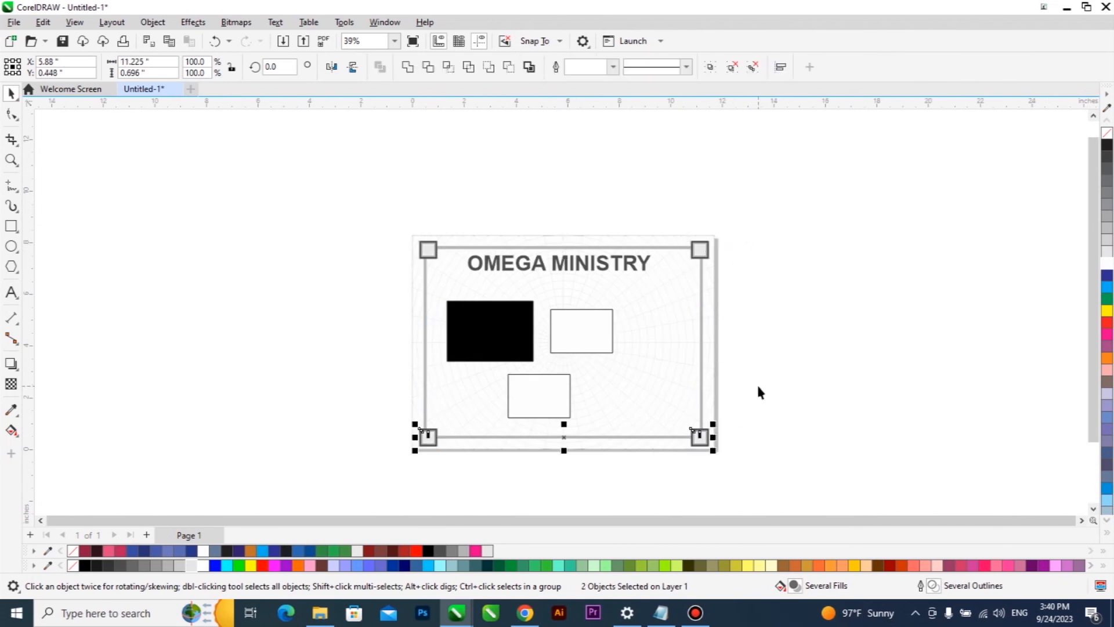
pyautogui.click(724, 303)
# Draw a vertical line about 7.376 inches long and align it with the left edge of the left corner ornaments.
pyautogui.press('F2')
pyautogui.moveTo(803, 201); pyautogui.dragTo(277, 487)
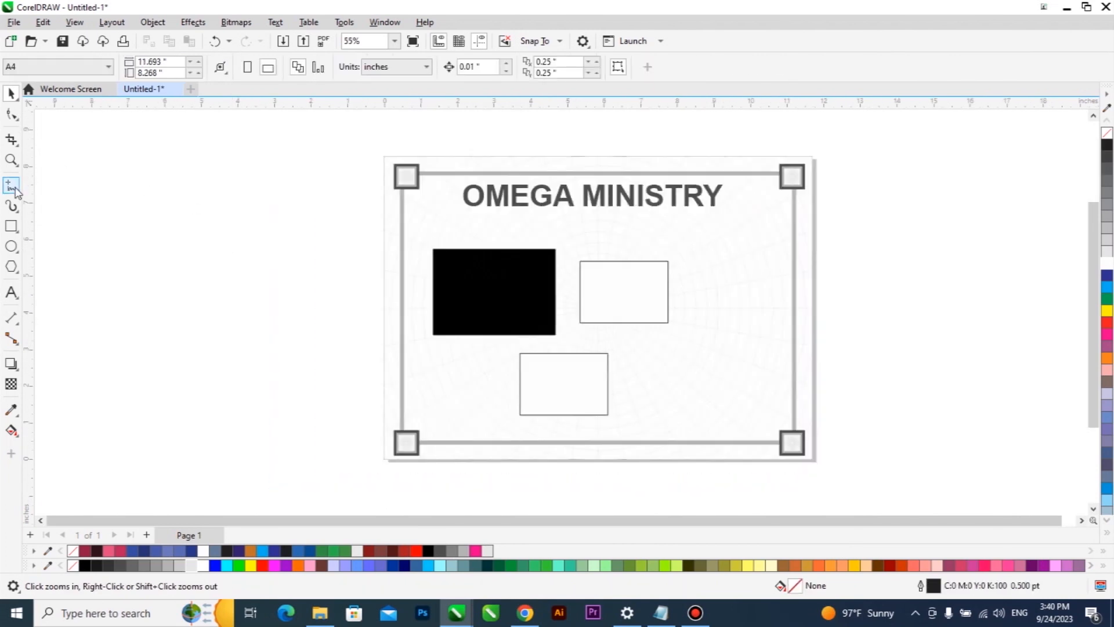
pyautogui.click(12, 186)
pyautogui.moveTo(312, 170); pyautogui.dragTo(312, 446)
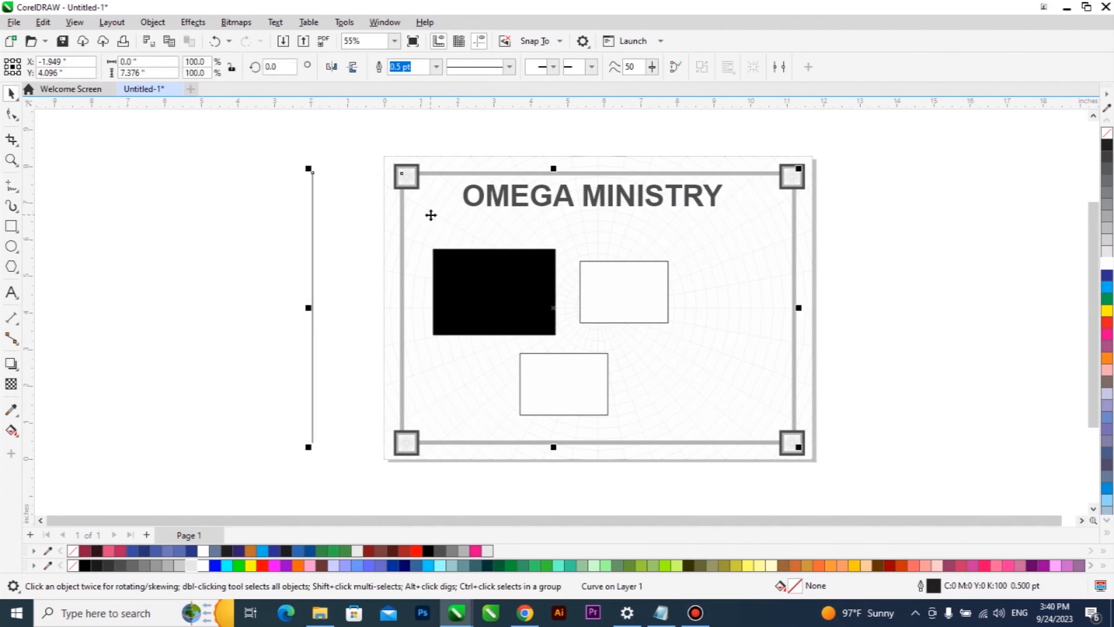
pyautogui.moveTo(313, 231); pyautogui.dragTo(395, 237)
pyautogui.keyDown('shift'); pyautogui.click(416, 447); pyautogui.keyUp('shift')
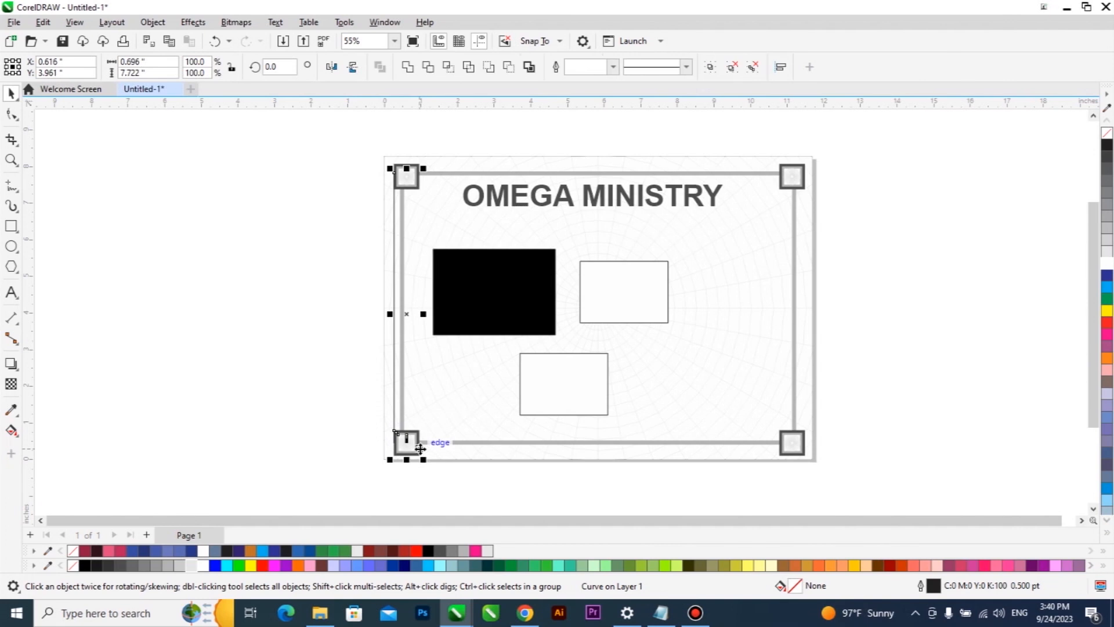
pyautogui.press('l')
pyautogui.keyDown('shift'); pyautogui.click(417, 447); pyautogui.keyUp('shift')
pyautogui.scroll(1, 399, 453)
pyautogui.scroll(4, 395, 450)
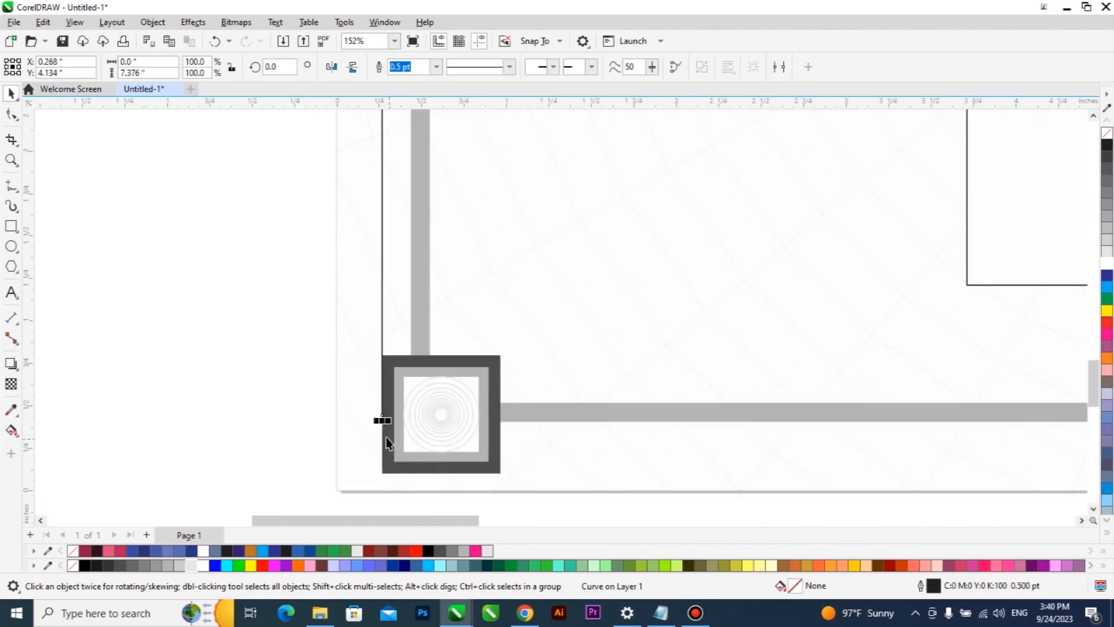
# Set the vertical line's outline to 70% black and align a copy with the right edge of the right corner ornaments.
pyautogui.rightClick(441, 550)
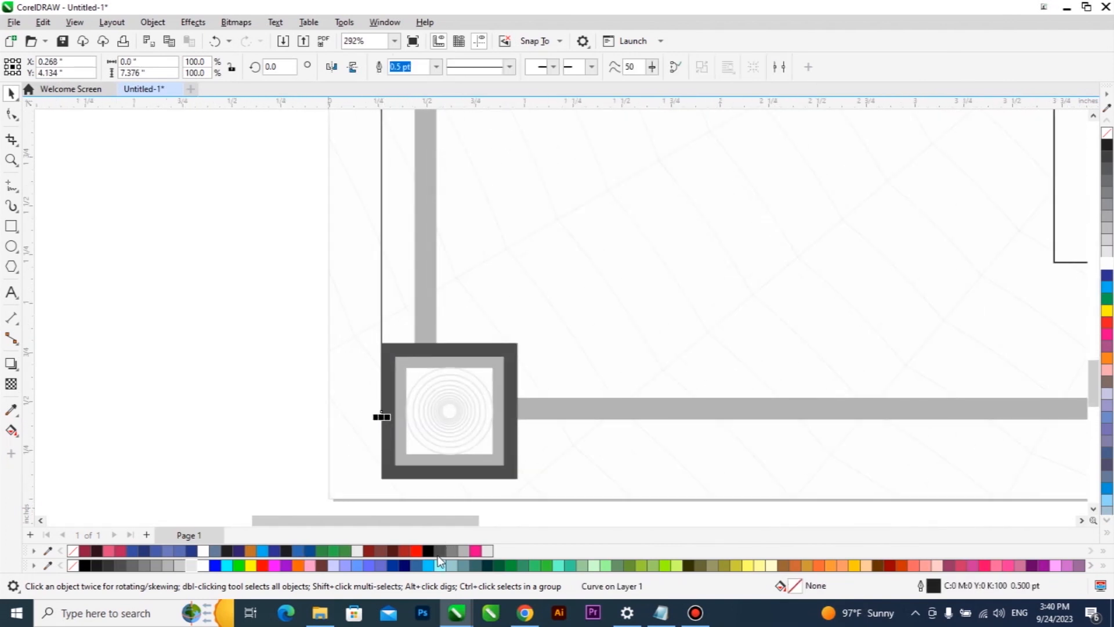
pyautogui.press('F5')
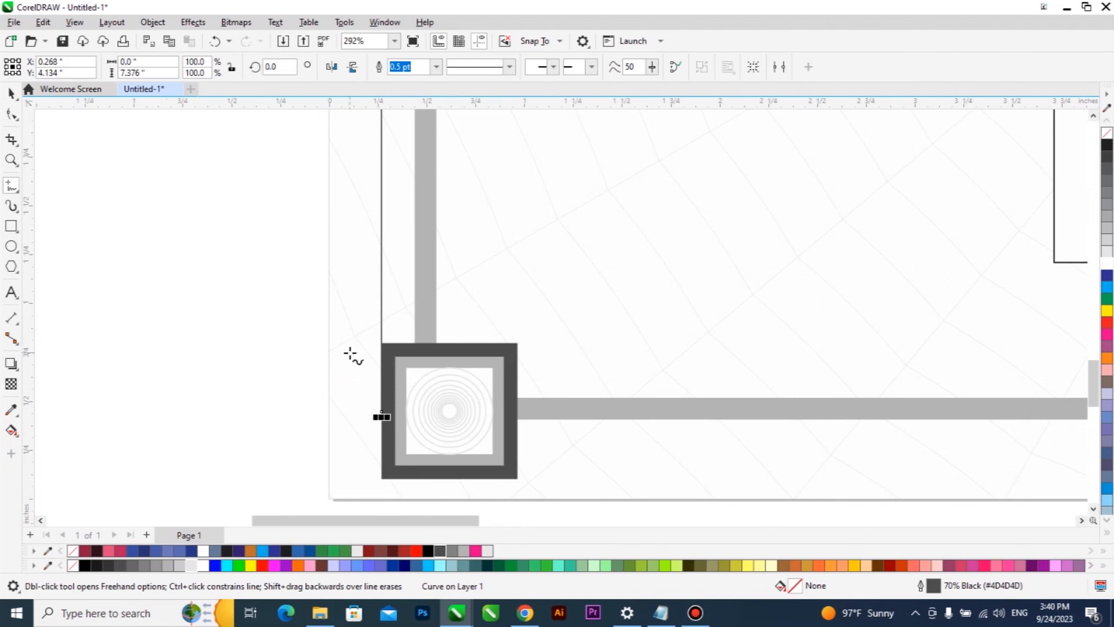
pyautogui.hotkey('shift', 'F4')
pyautogui.press('space')
pyautogui.moveTo(575, 326); pyautogui.dragTo(575, 326)
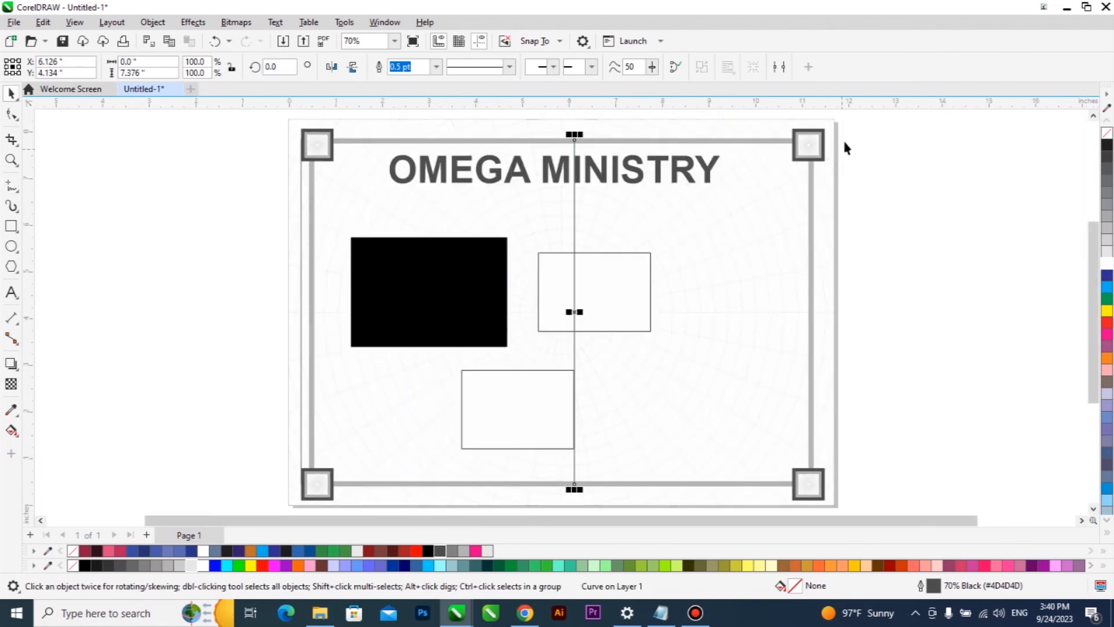
pyautogui.keyDown('shift'); pyautogui.click(824, 149); pyautogui.keyUp('shift')
pyautogui.press('r')
pyautogui.click(858, 252)
pyautogui.scroll(-1, 579, 371)
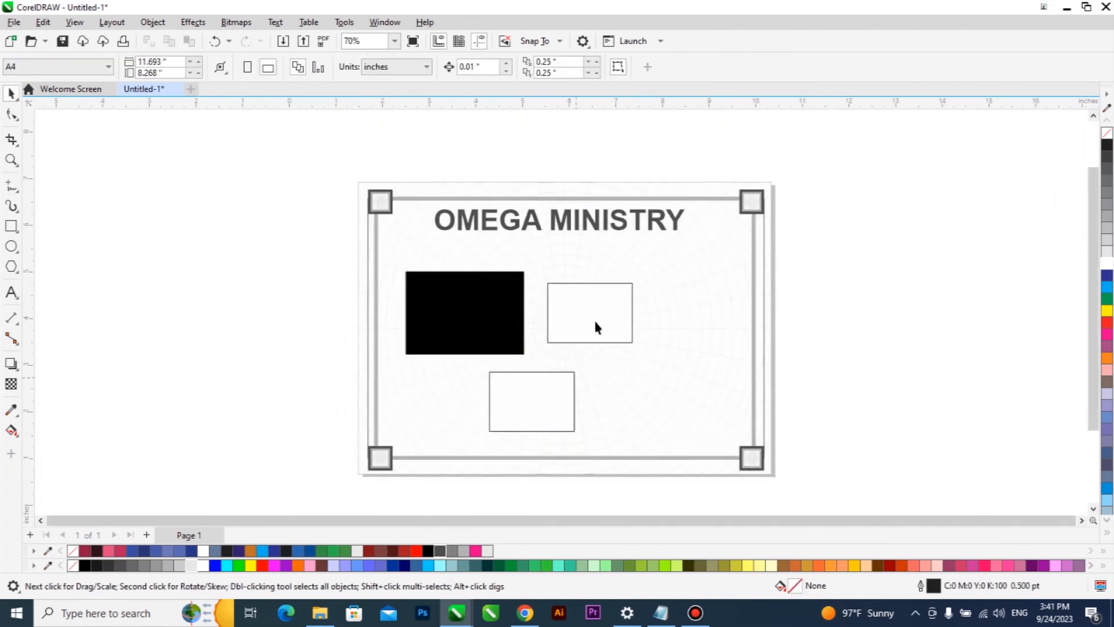
# Move the black rectangle and both white rectangles off the left side of the page, and select the OMEGA MINISTRY heading.
pyautogui.moveTo(451, 409); pyautogui.dragTo(406, 441)
pyautogui.moveTo(582, 306); pyautogui.dragTo(275, 298)
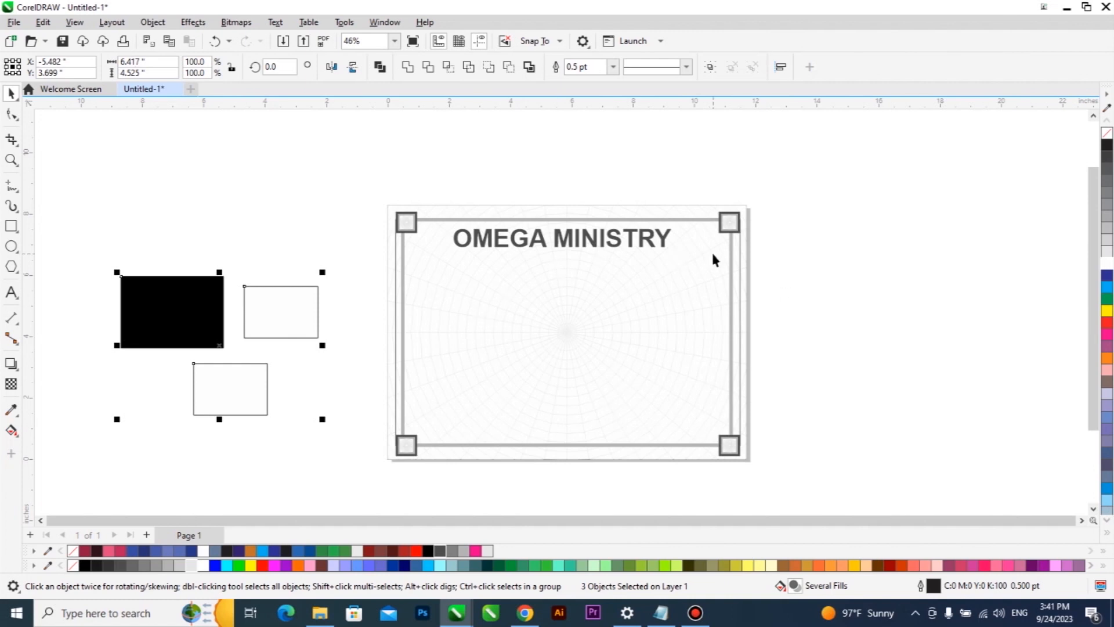
pyautogui.click(567, 248)
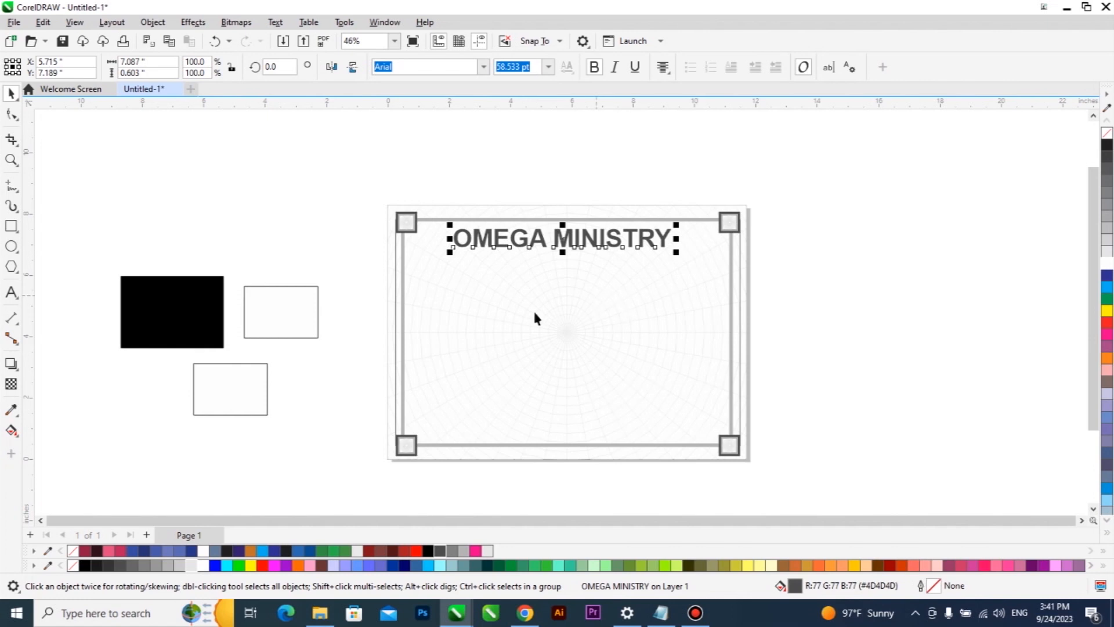
# Move the two white rectangles back onto the page below the heading.
pyautogui.click(272, 318)
pyautogui.click(244, 378)
pyautogui.keyDown('shift'); pyautogui.click(273, 331); pyautogui.keyUp('shift')
pyautogui.moveTo(275, 342); pyautogui.dragTo(597, 332)
pyautogui.click(908, 320)
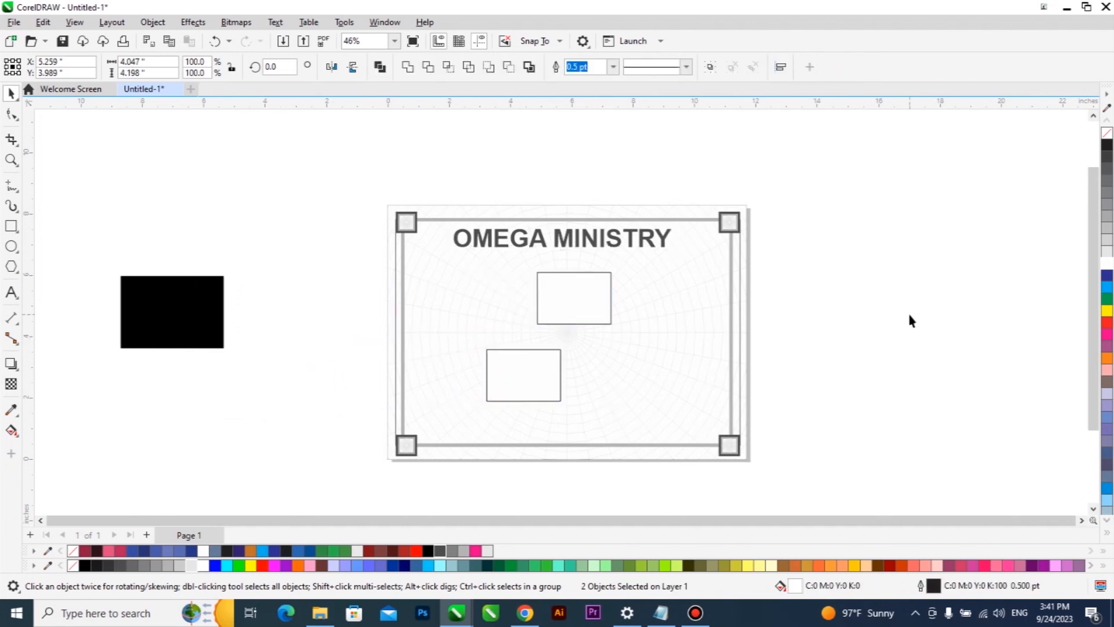
# Fill the upper rectangle magenta, move the lower rectangle to overlap it, and fill that one yellow.
pyautogui.click(579, 321)
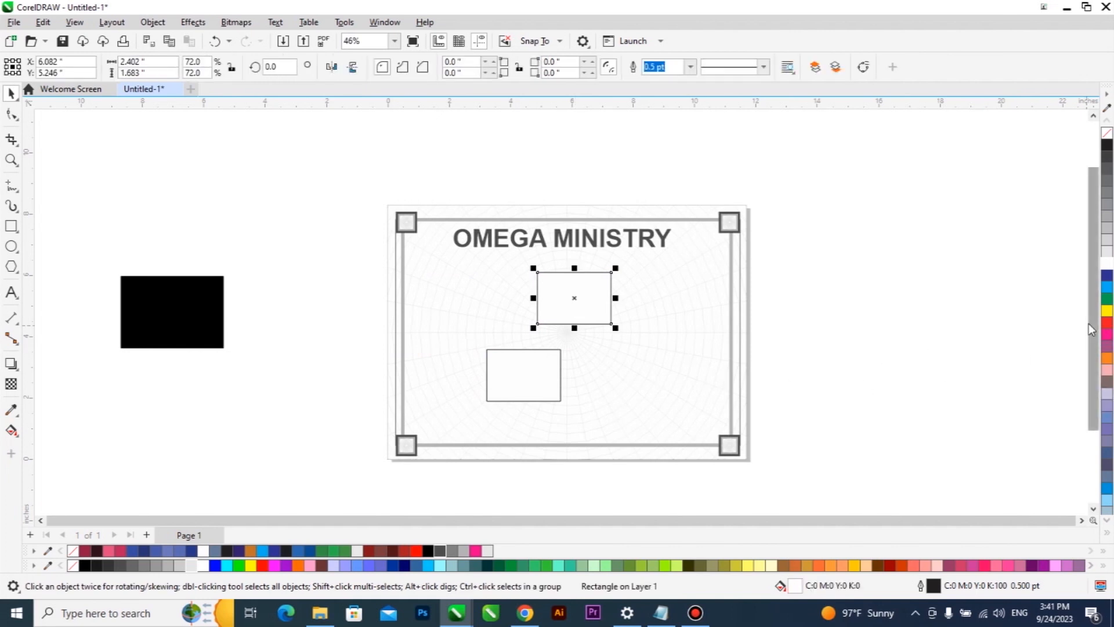
pyautogui.click(1107, 334)
pyautogui.moveTo(541, 358); pyautogui.dragTo(623, 321)
pyautogui.click(1107, 311)
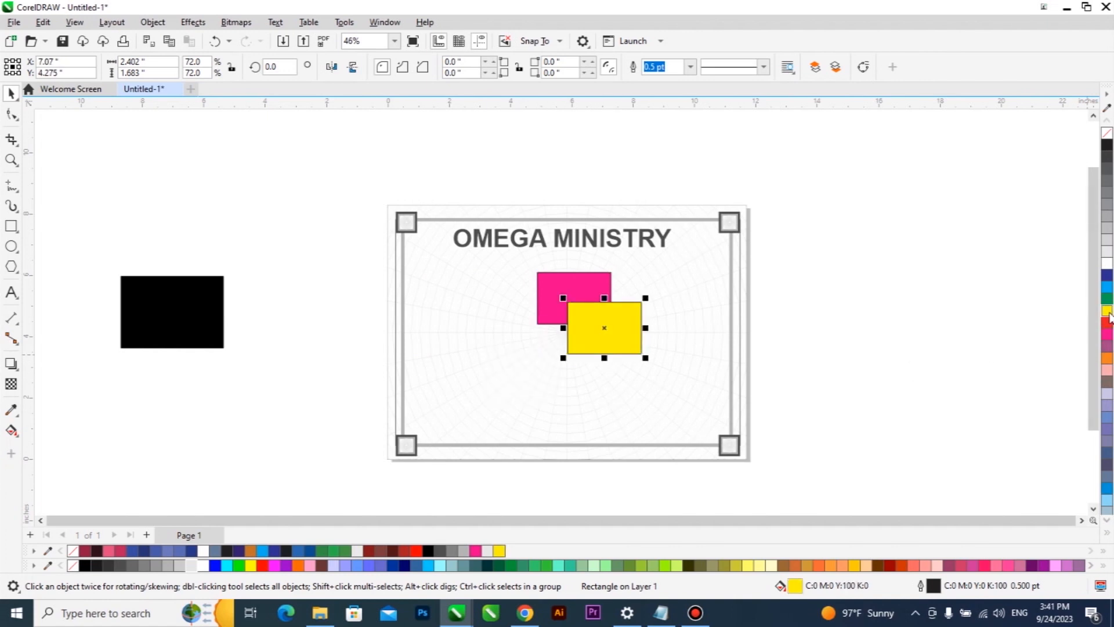
# Separate the two rectangles diagonally and recolor the upper one green and the lower one light green (#99FF99).
pyautogui.scroll(4, 607, 358)
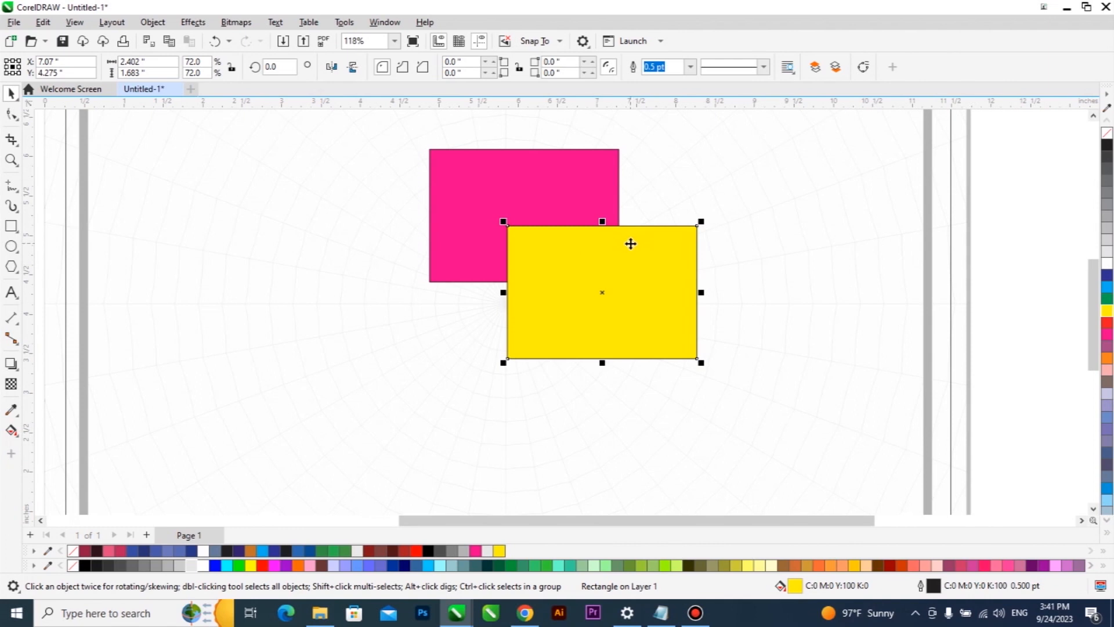
pyautogui.moveTo(622, 261); pyautogui.dragTo(668, 329)
pyautogui.click(559, 246)
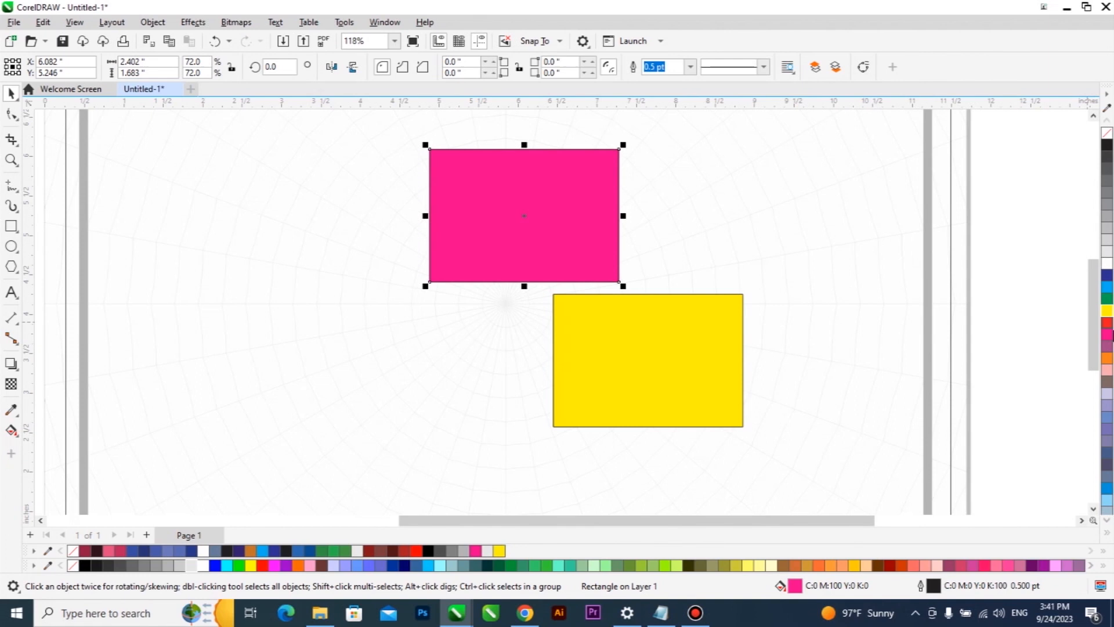
pyautogui.click(1107, 298)
pyautogui.click(693, 347)
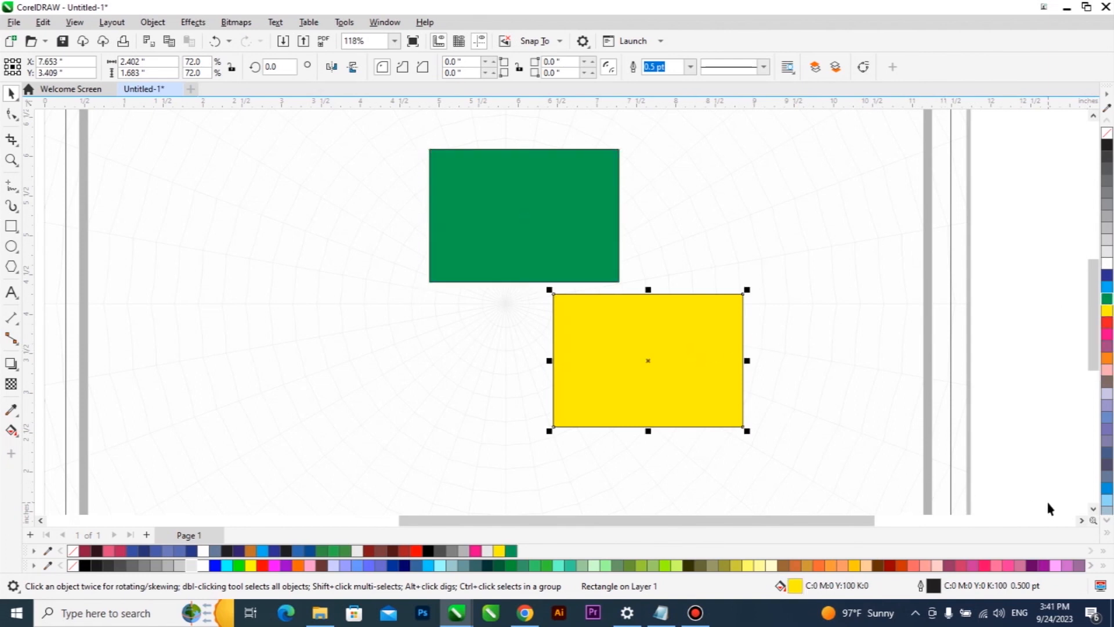
pyautogui.click(601, 565)
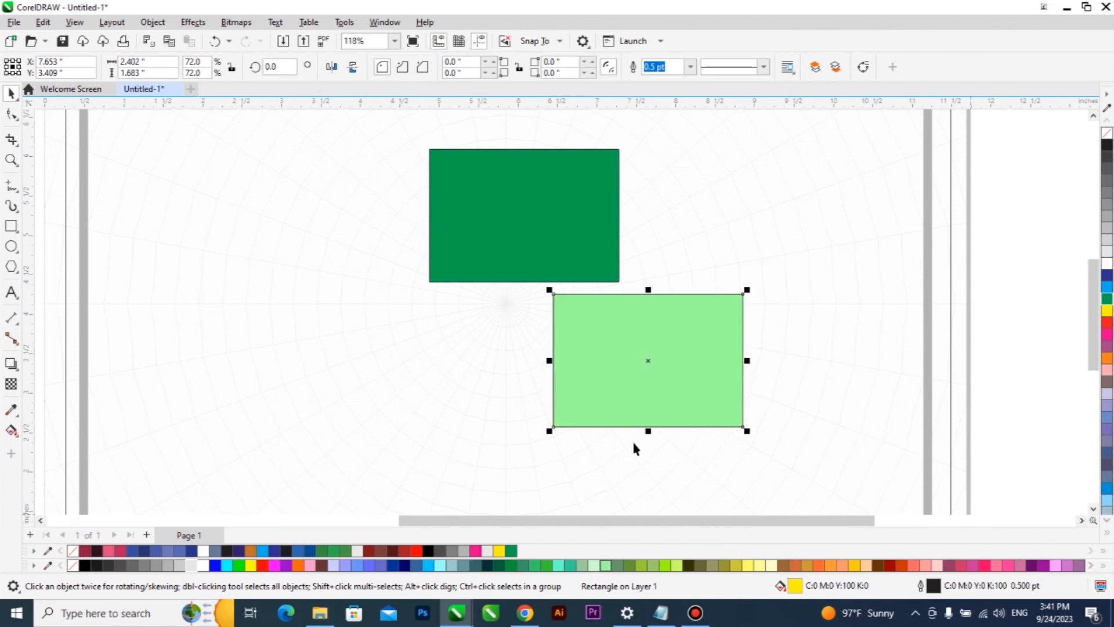
pyautogui.moveTo(639, 367); pyautogui.dragTo(600, 360)
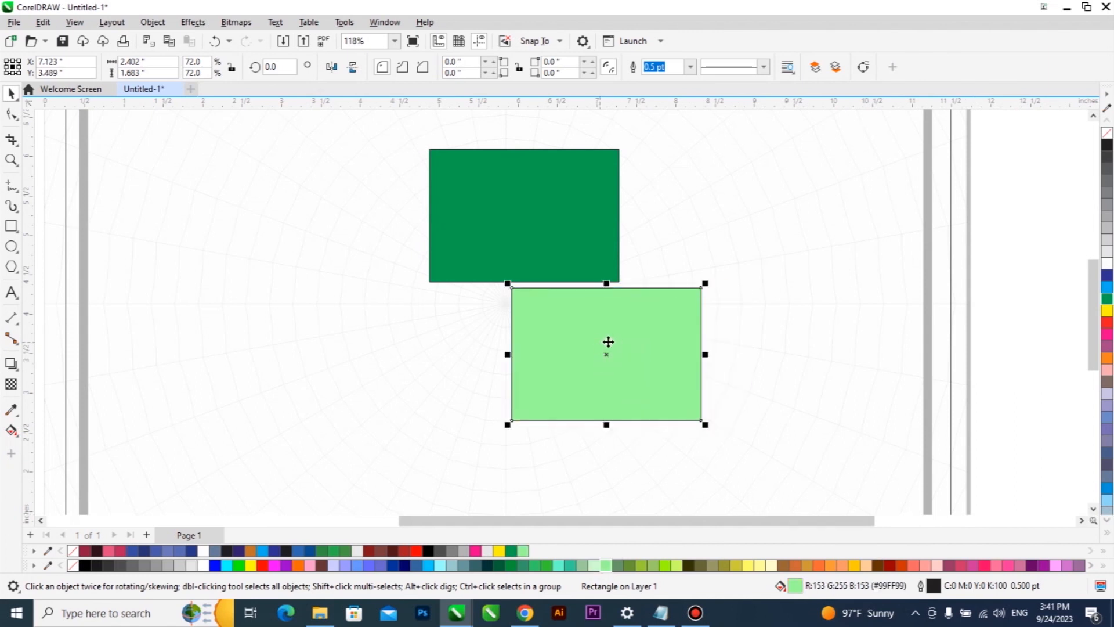
# Try magenta and black fills in place of the green colors on the two rectangles.
pyautogui.scroll(-2, 426, 385)
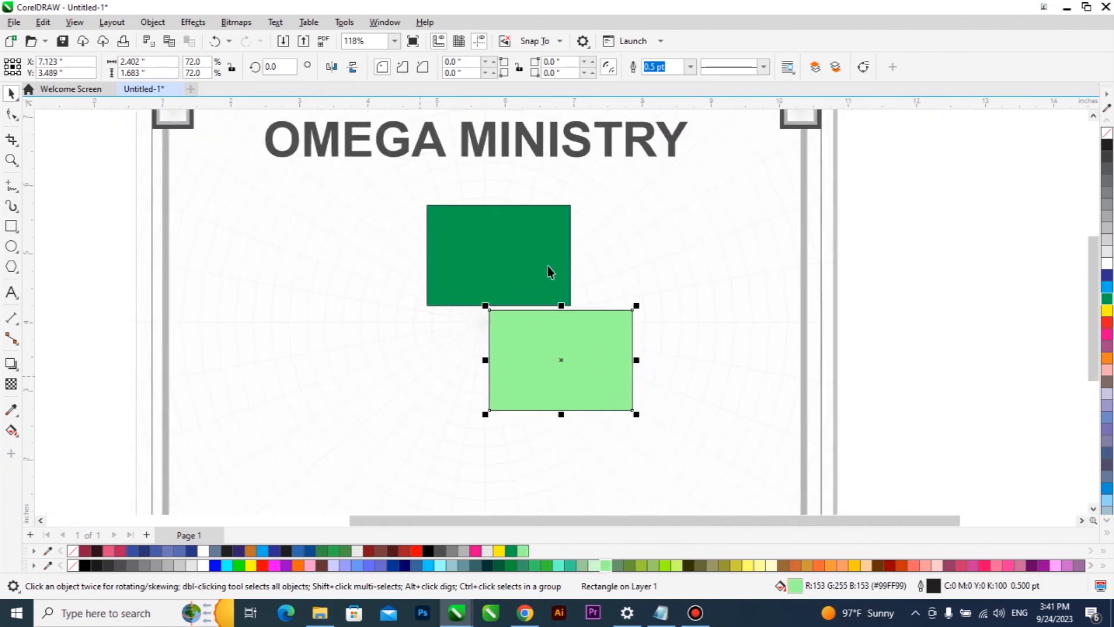
pyautogui.keyDown('shift'); pyautogui.click(546, 267); pyautogui.keyUp('shift')
pyautogui.keyDown('shift'); pyautogui.click(622, 350); pyautogui.keyUp('shift')
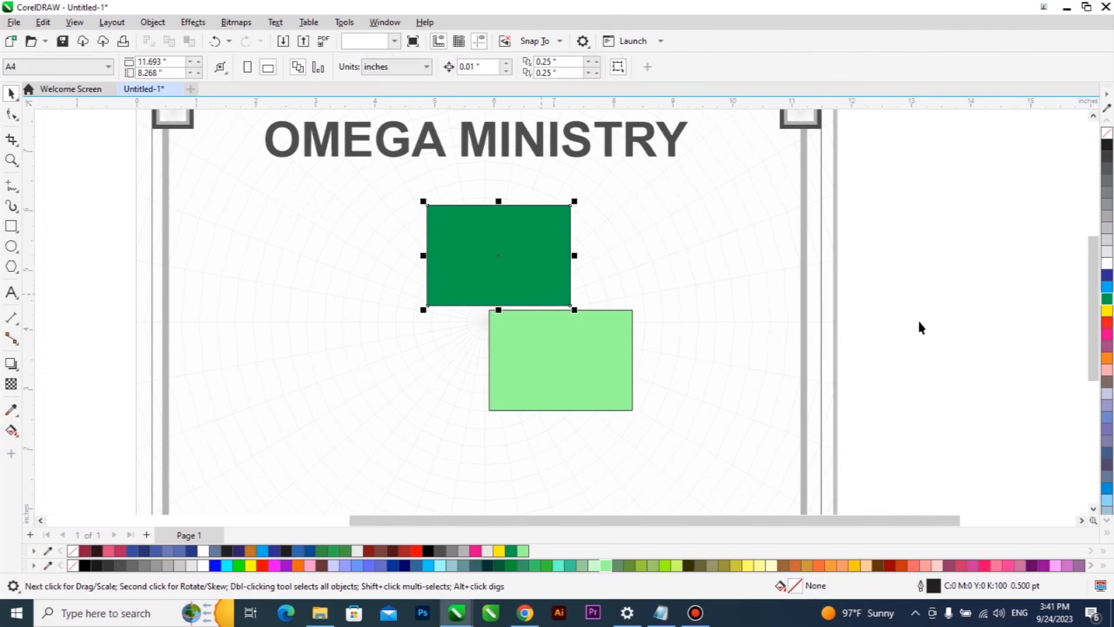
pyautogui.click(1107, 335)
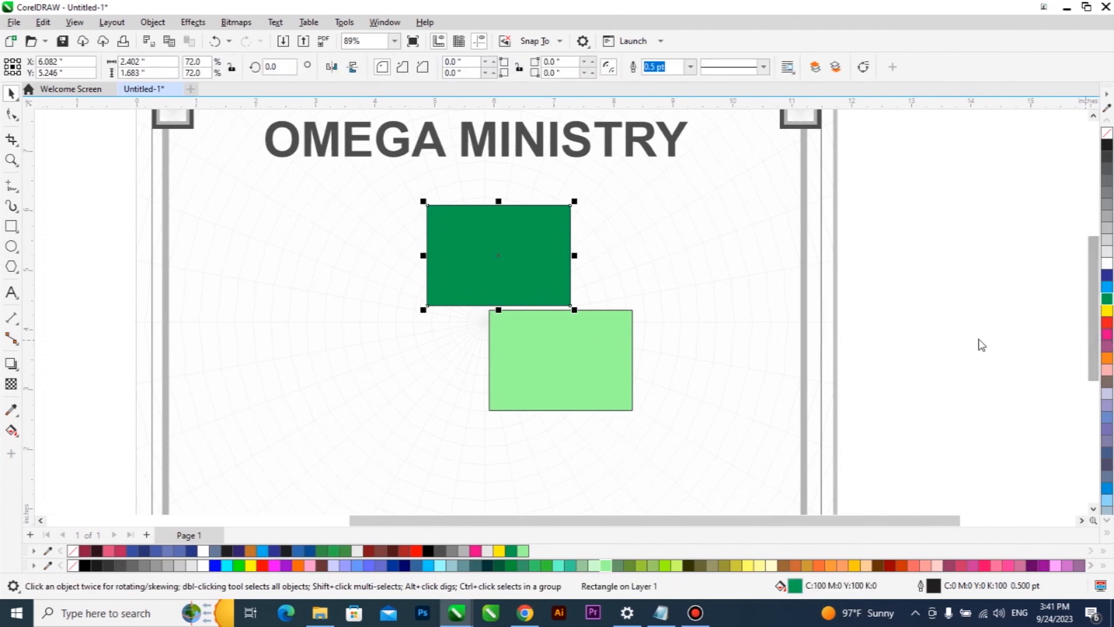
pyautogui.click(85, 566)
# Delete the two sample rectangles below the OMEGA MINISTRY heading.
pyautogui.scroll(-1, 488, 356)
pyautogui.scroll(-1, 491, 358)
pyautogui.keyDown('shift'); pyautogui.click(520, 291); pyautogui.keyUp('shift')
pyautogui.press('Delete')
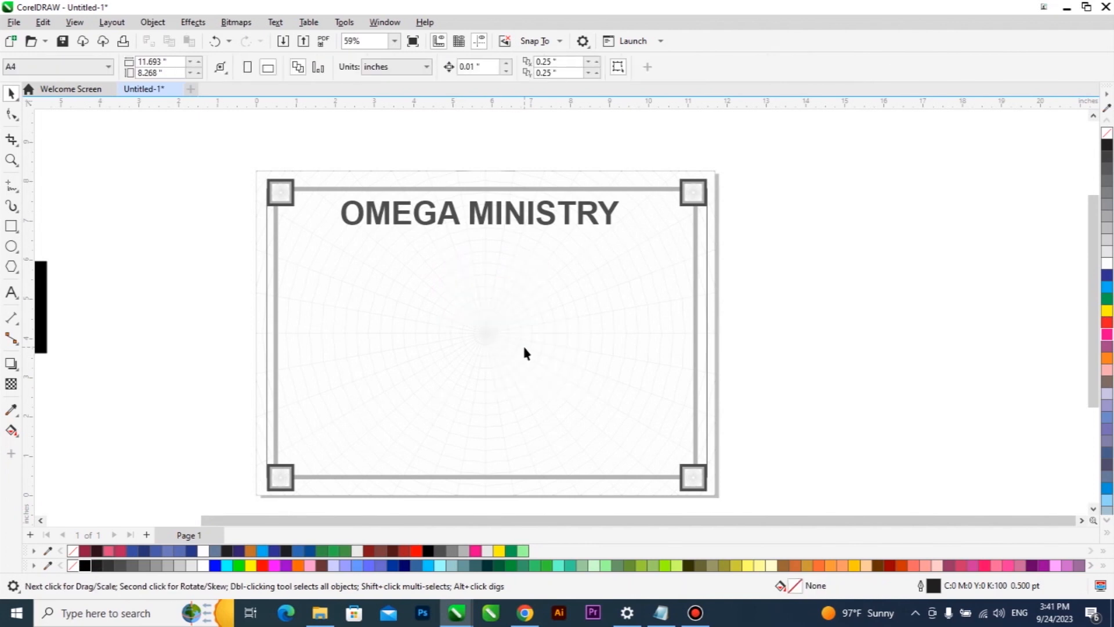
pyautogui.scroll(-1, 539, 361)
pyautogui.scroll(-5, 167, 298)
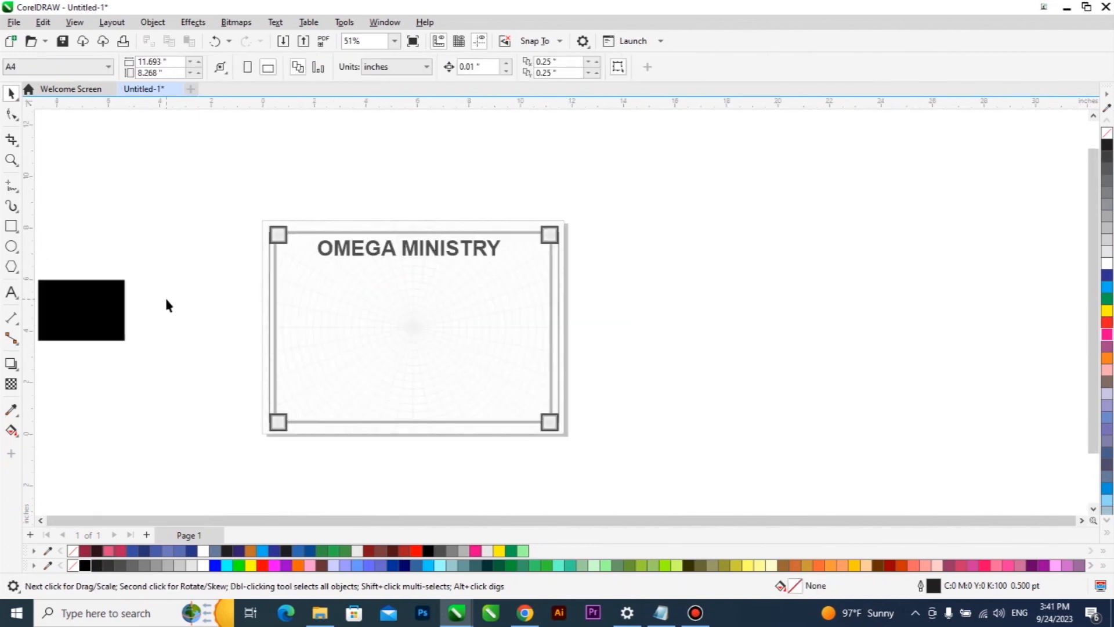
# Move the black rectangle onto the middle of the certificate page.
pyautogui.scroll(-3, 517, 365)
pyautogui.scroll(6, 241, 332)
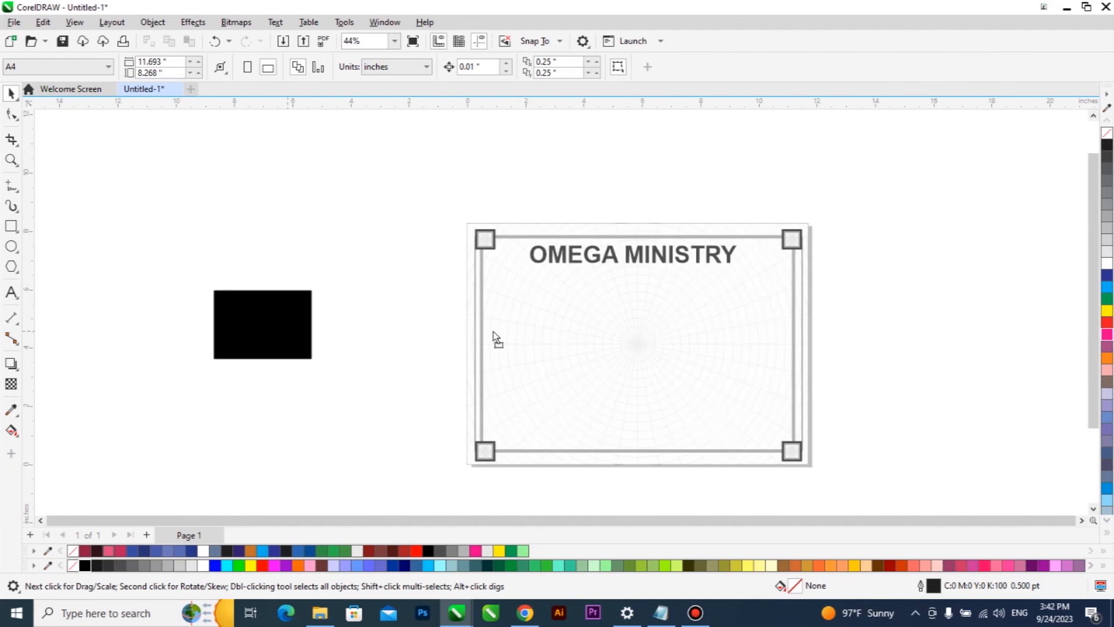
pyautogui.moveTo(494, 332); pyautogui.dragTo(676, 351)
pyautogui.scroll(1, 778, 368)
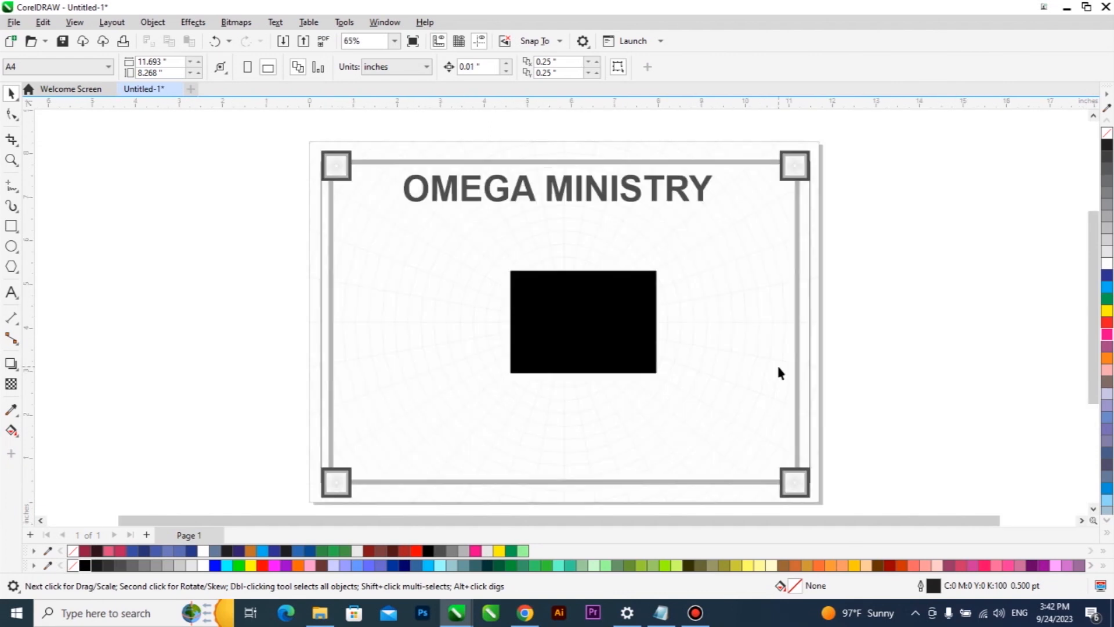
# Delete the black rectangle together with the OMEGA MINISTRY heading.
pyautogui.click(630, 314)
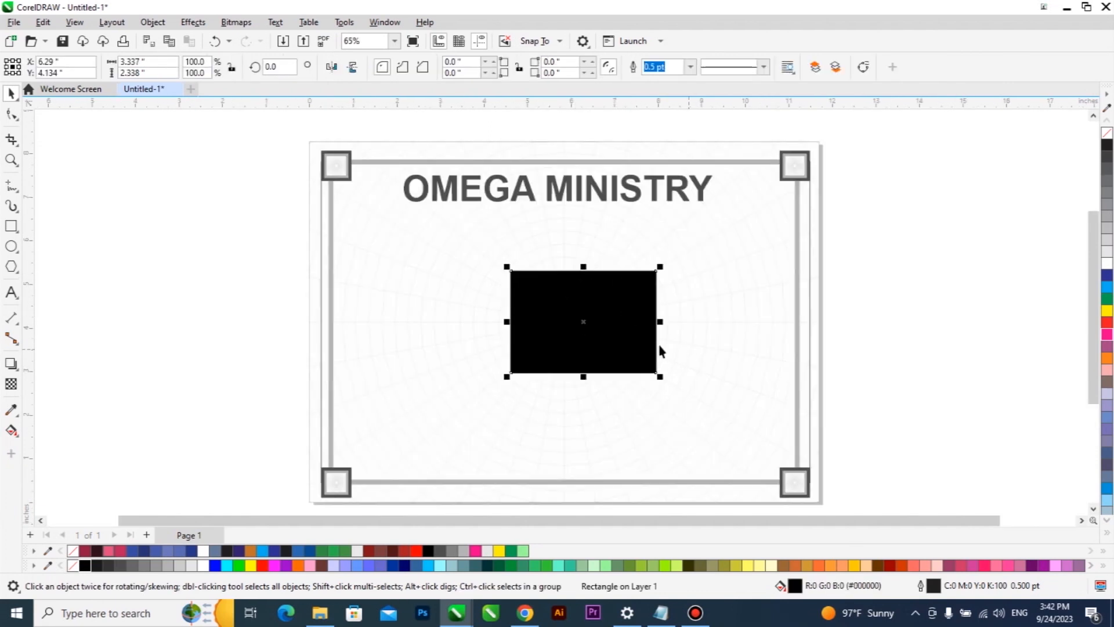
pyautogui.keyDown('shift'); pyautogui.click(638, 194); pyautogui.keyUp('shift')
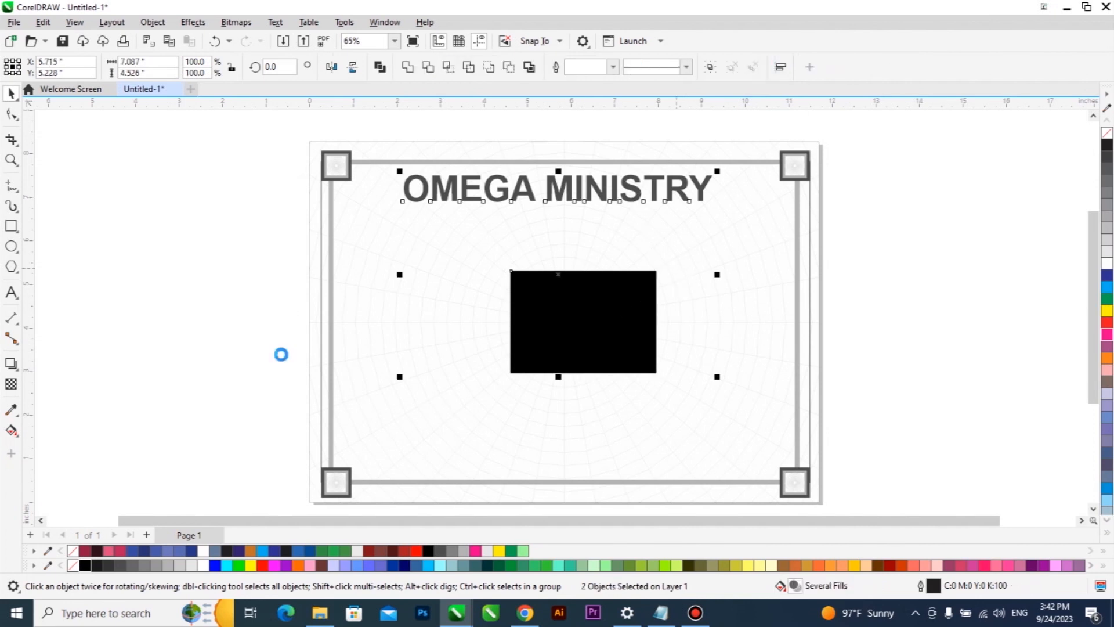
pyautogui.press('Delete')
# Activate Smart Fill with the inner frame rectangle selected and set its fill option to Specify.
pyautogui.click(12, 431)
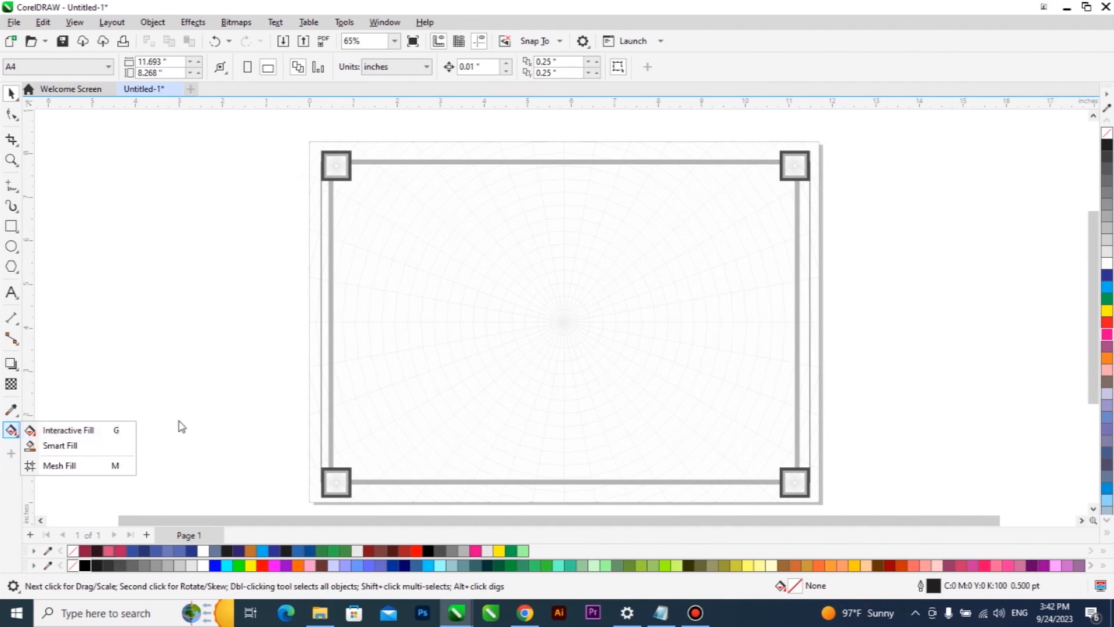
pyautogui.click(425, 337)
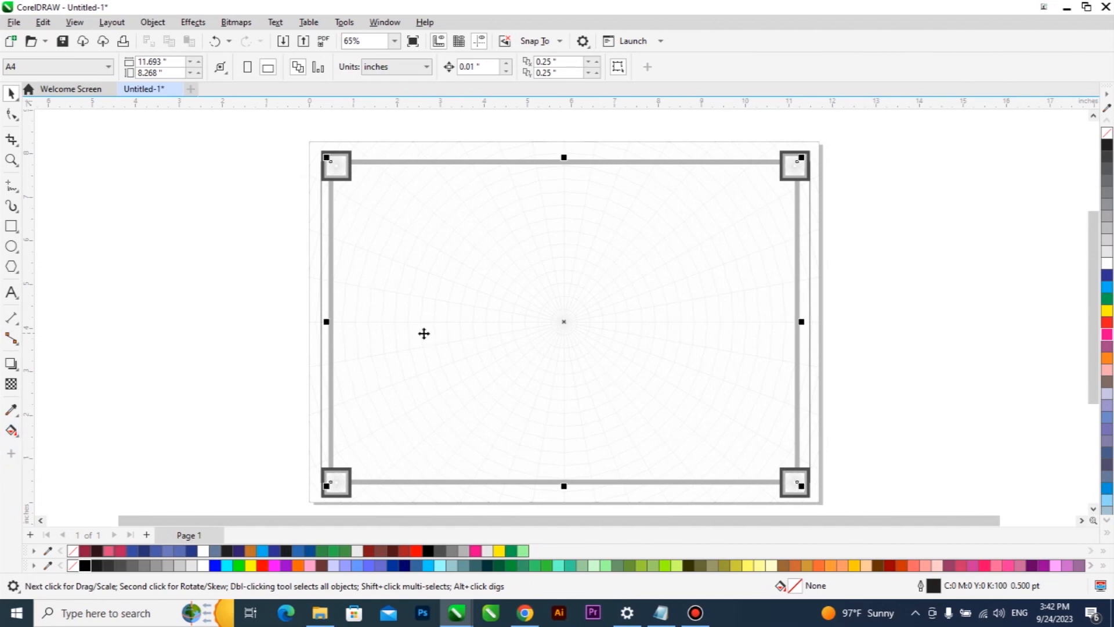
pyautogui.click(12, 432)
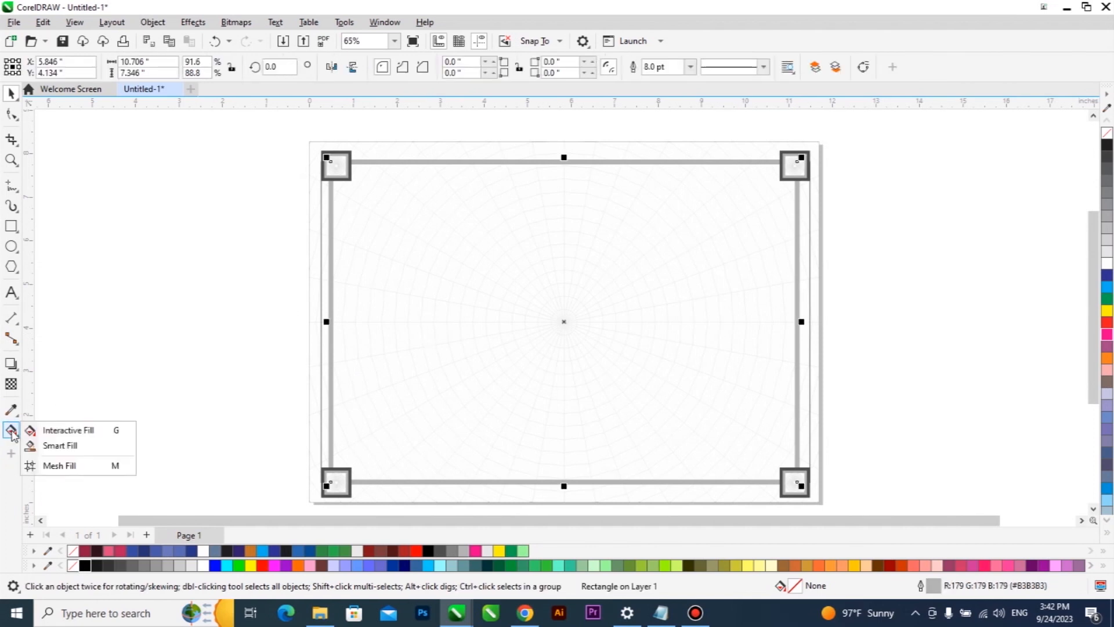
pyautogui.click(84, 446)
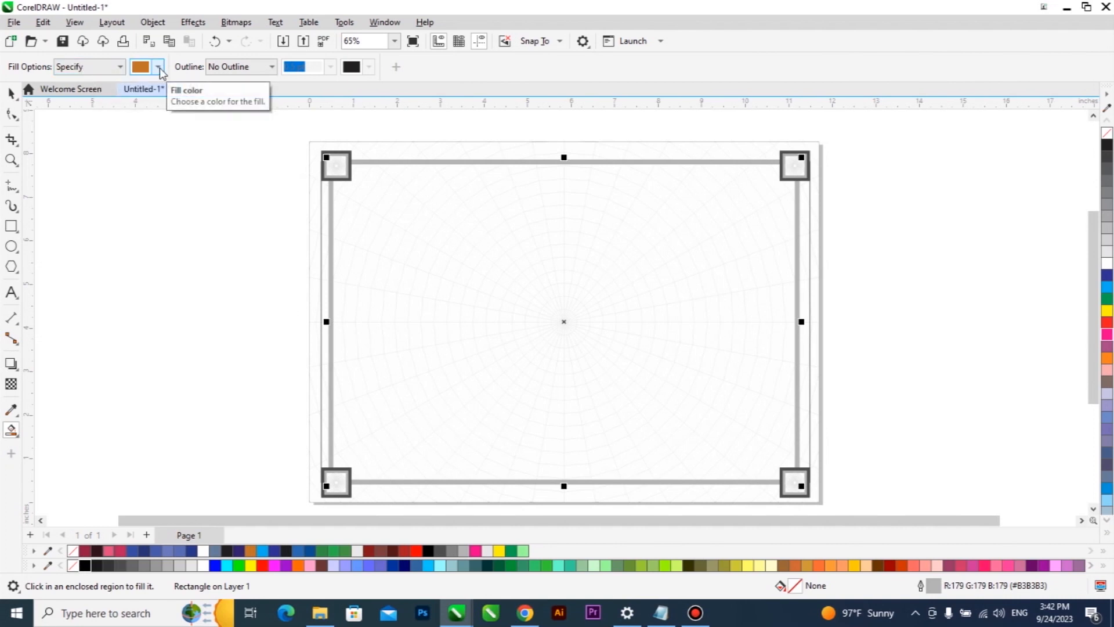
pyautogui.click(101, 67)
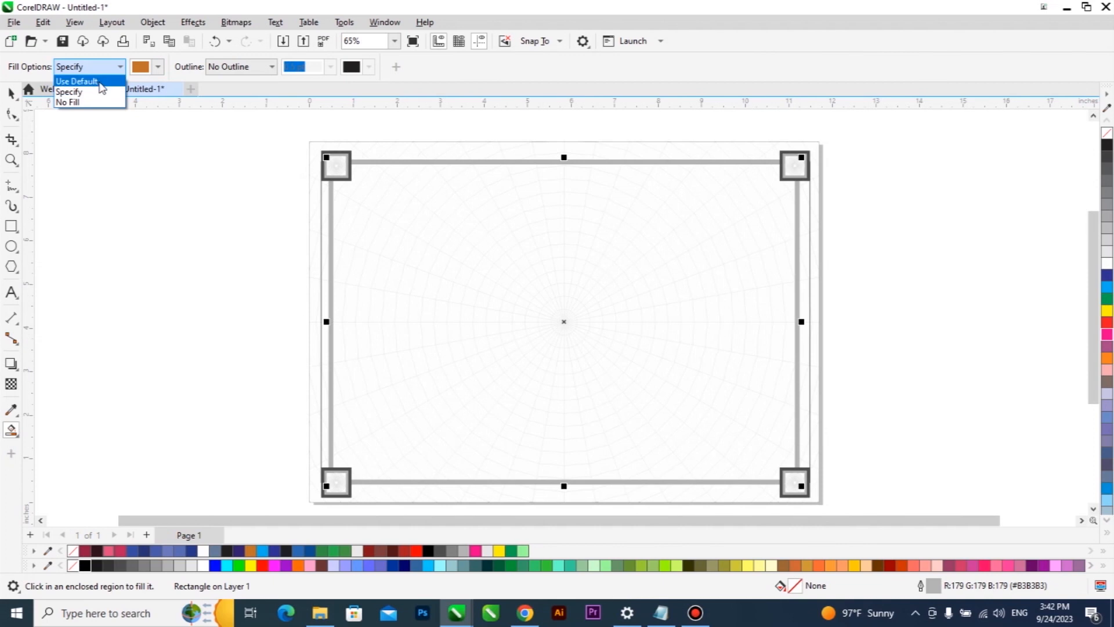
pyautogui.click(96, 92)
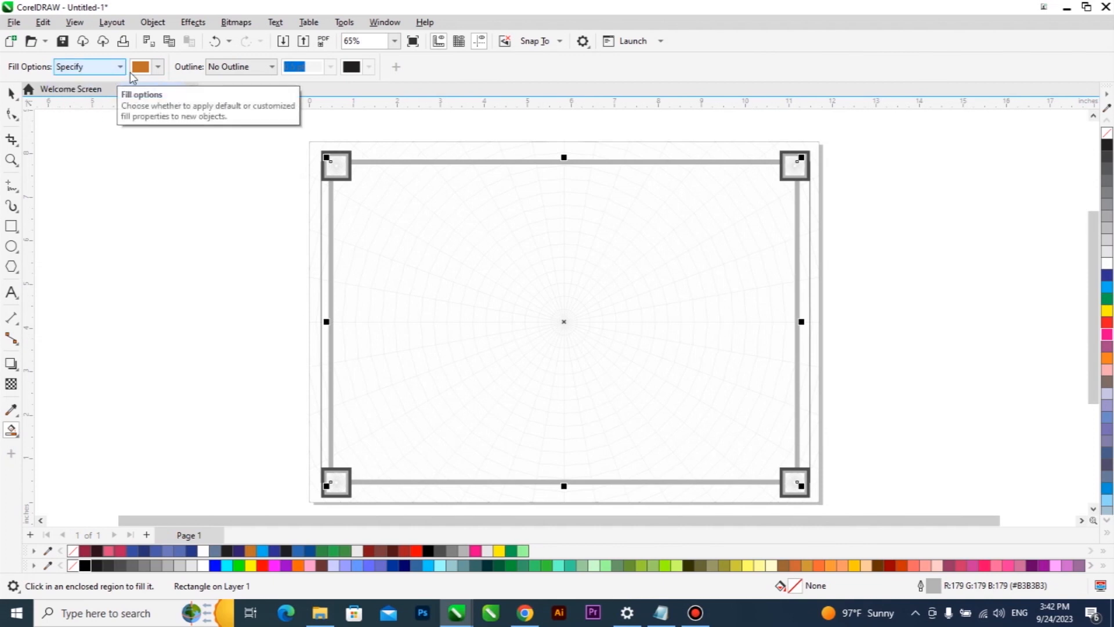
# Smart-fill the area inside the frame with violet (C 87, M 90, Y 0, K 0), and undo the fill.
pyautogui.click(158, 69)
pyautogui.click(219, 136)
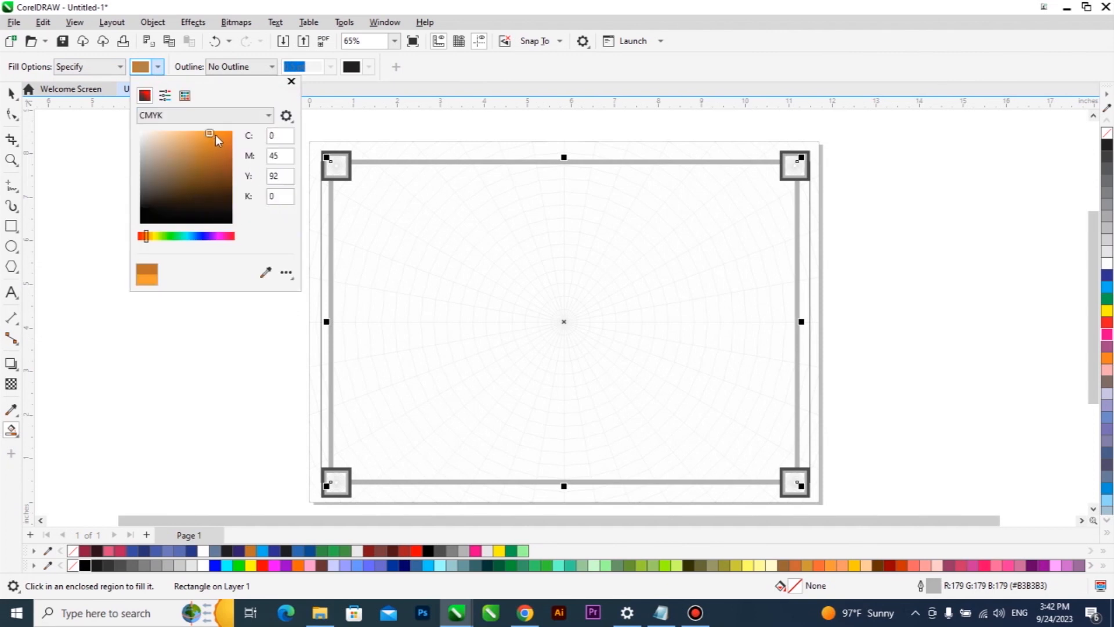
pyautogui.click(166, 187)
pyautogui.click(208, 237)
pyautogui.click(225, 149)
pyautogui.click(637, 243)
pyautogui.click(637, 242)
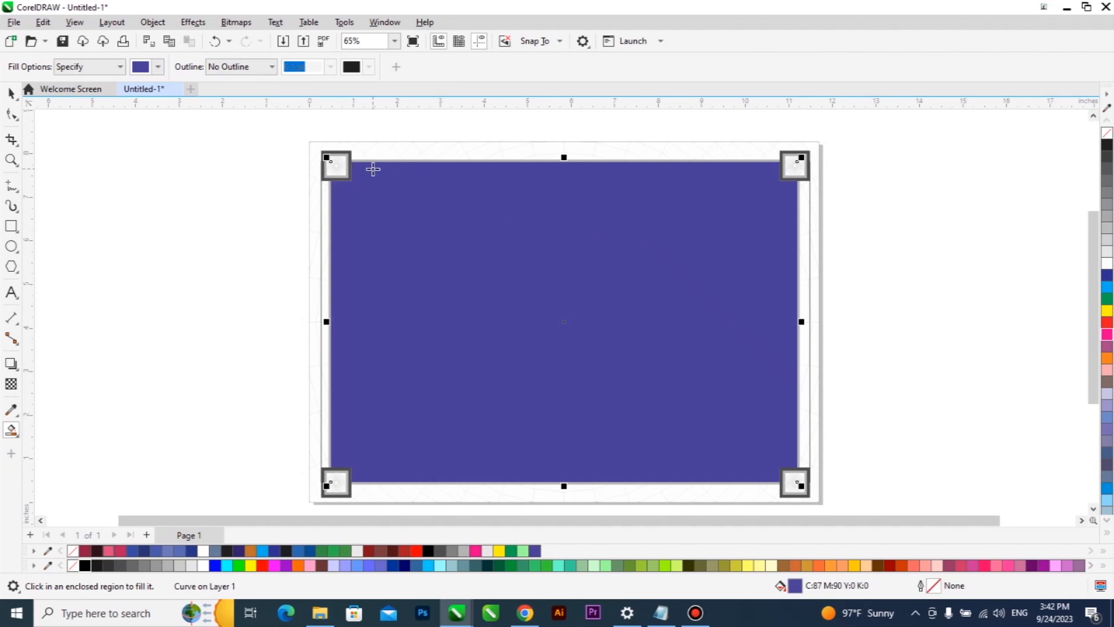
pyautogui.hotkey('ctrl', 'z')
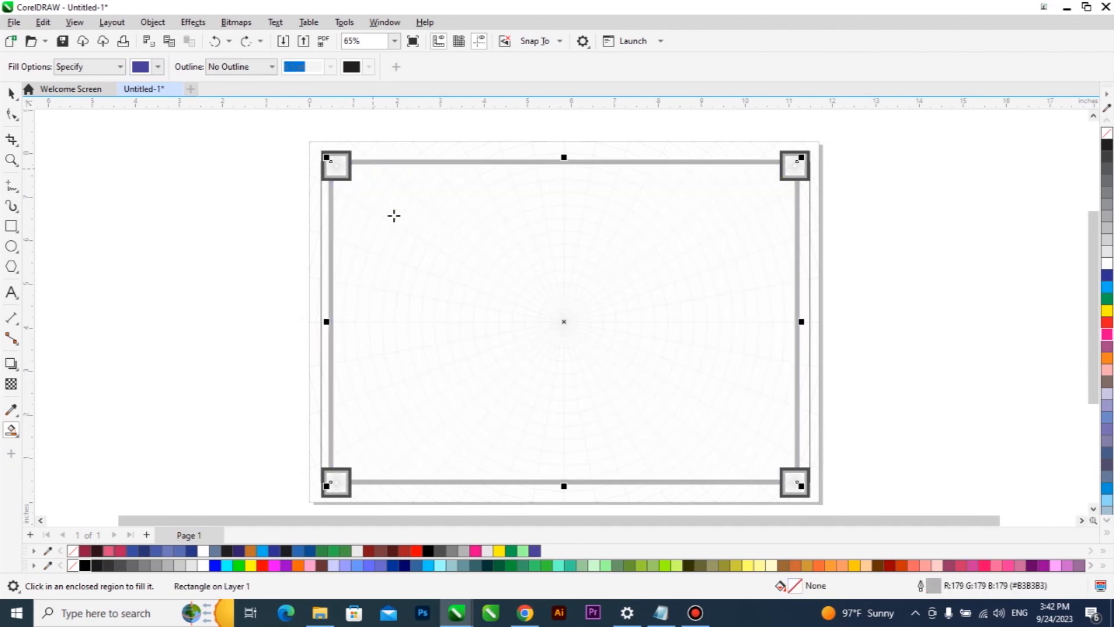
# Apply the palette's light pink (C 0, M 40, Y 20, K 0) to the inner frame rectangle, and undo it.
pyautogui.click(11, 93)
pyautogui.click(473, 262)
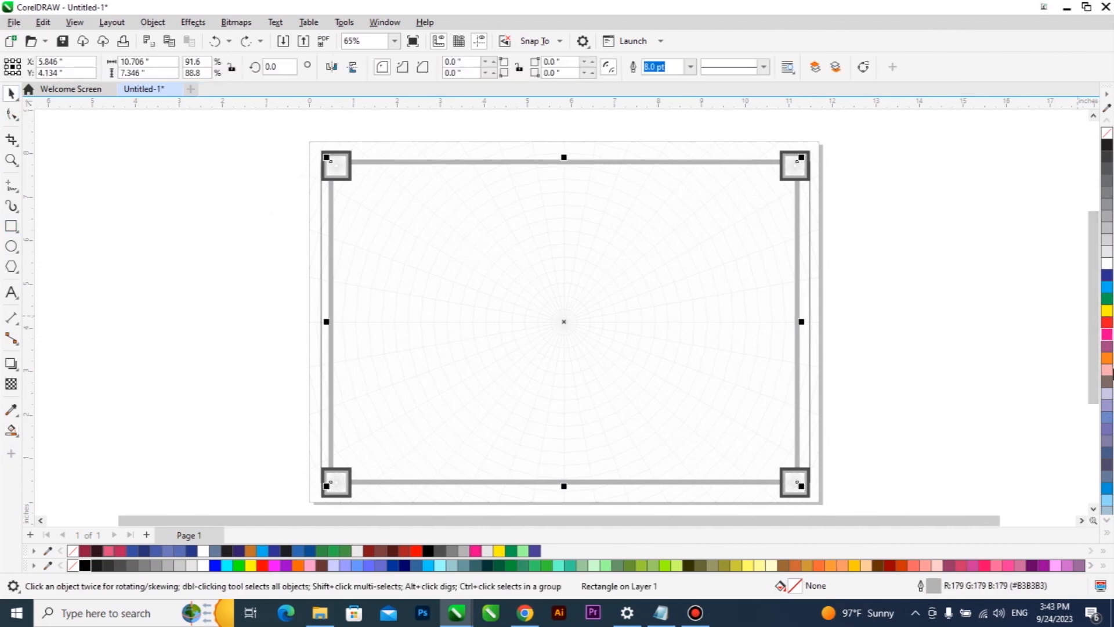
pyautogui.click(1106, 370)
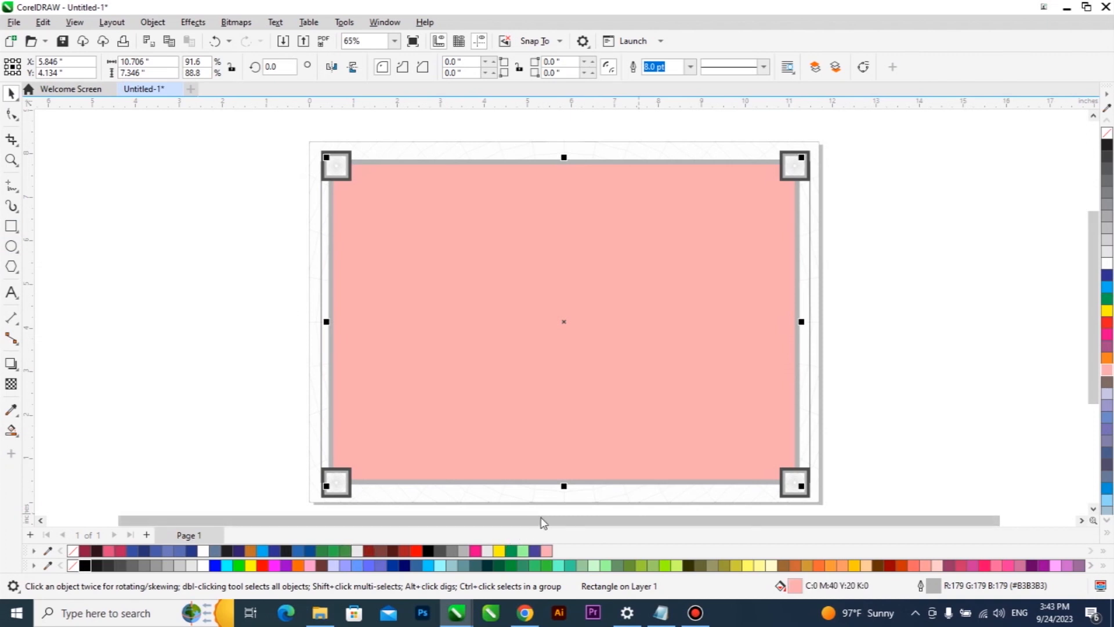
pyautogui.hotkey('ctrl', 'z')
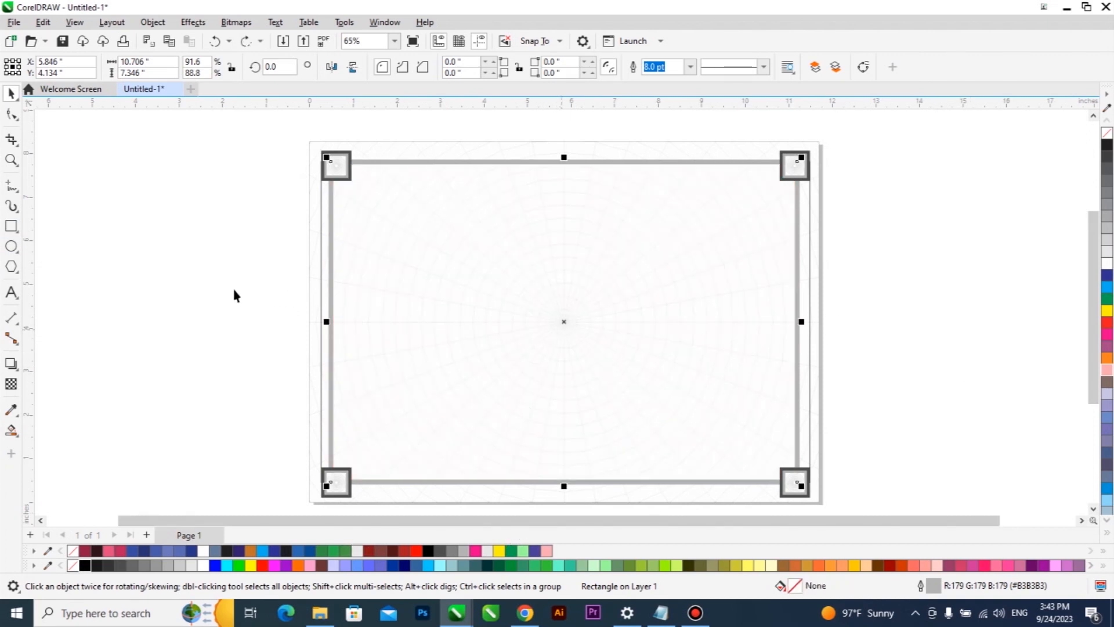
# Smart-fill the area inside the frame with teal (C 64, M 0, Y 36, K 0), undo it and return to the Pick tool.
pyautogui.click(14, 431)
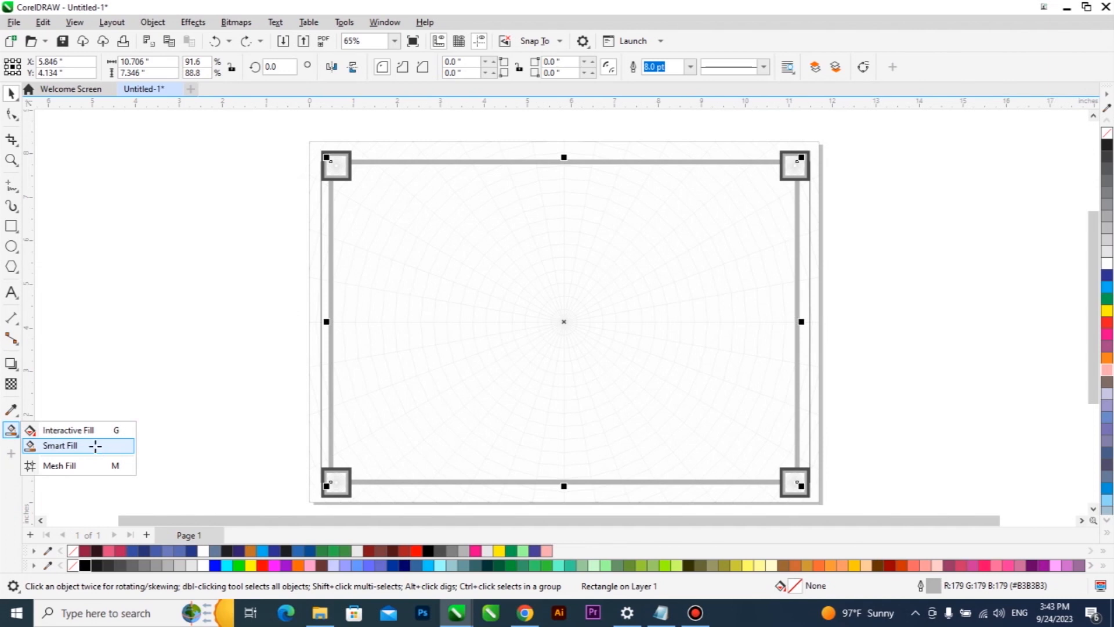
pyautogui.click(61, 445)
pyautogui.click(152, 68)
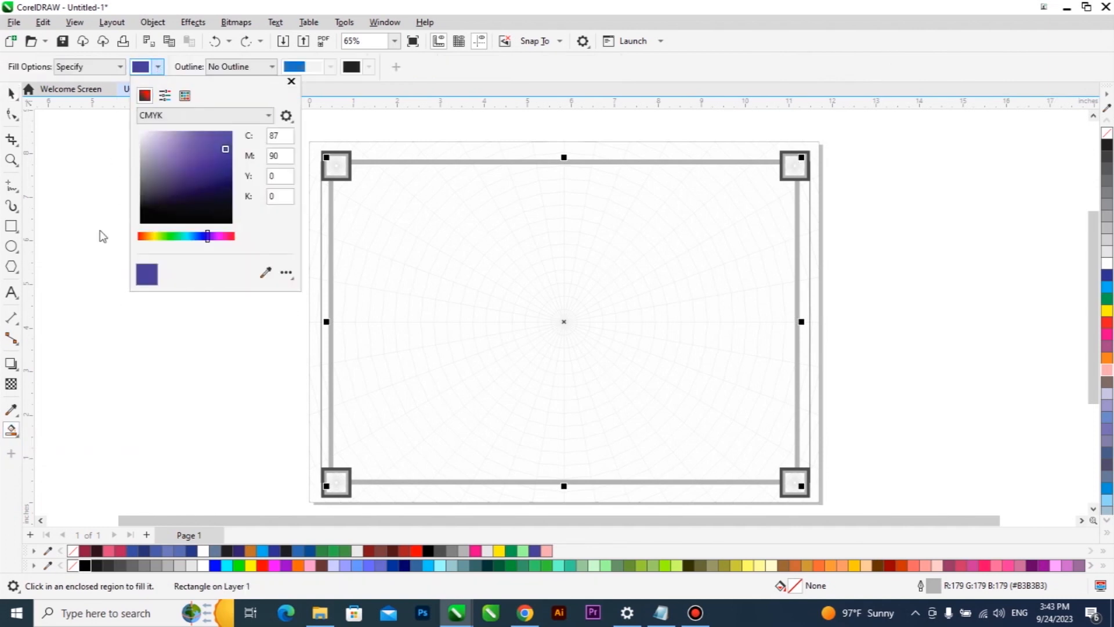
pyautogui.moveTo(211, 152); pyautogui.dragTo(182, 152)
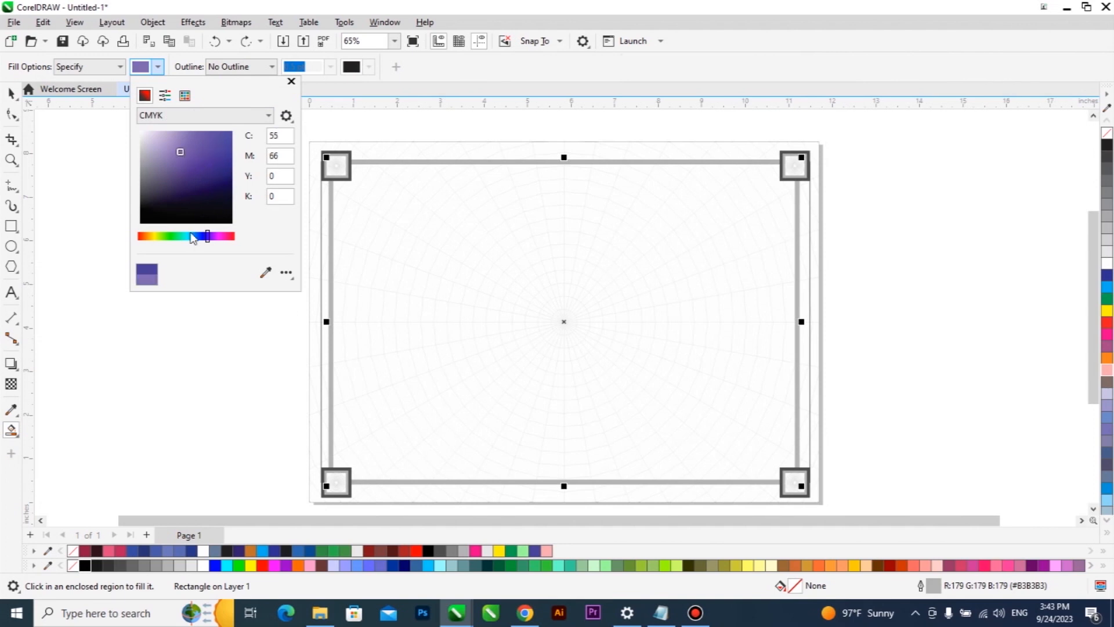
pyautogui.click(184, 236)
pyautogui.click(200, 154)
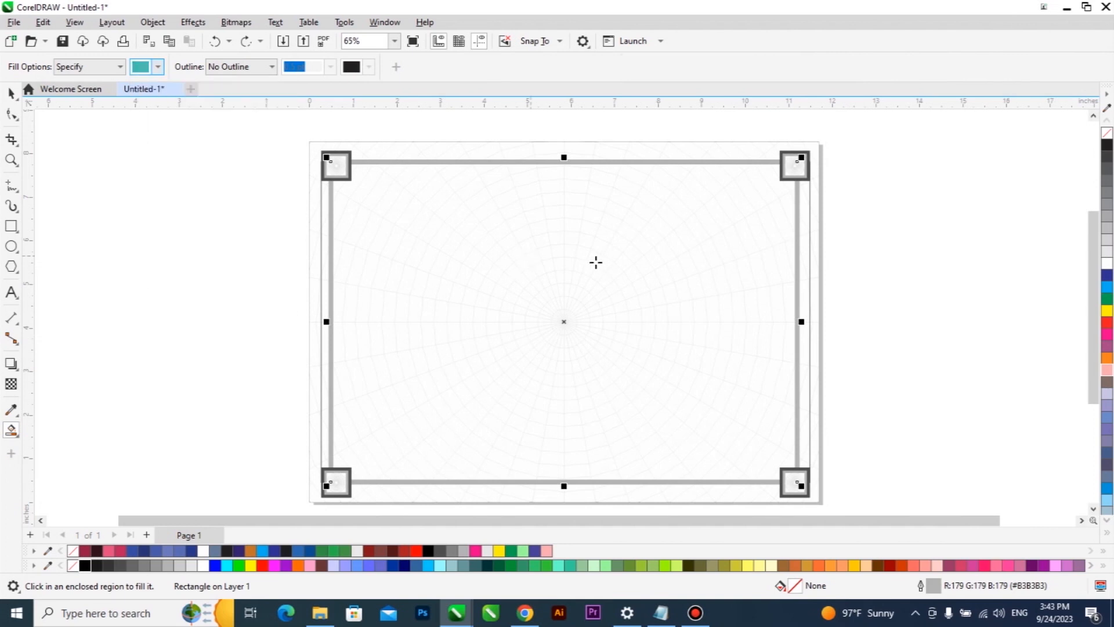
pyautogui.click(601, 261)
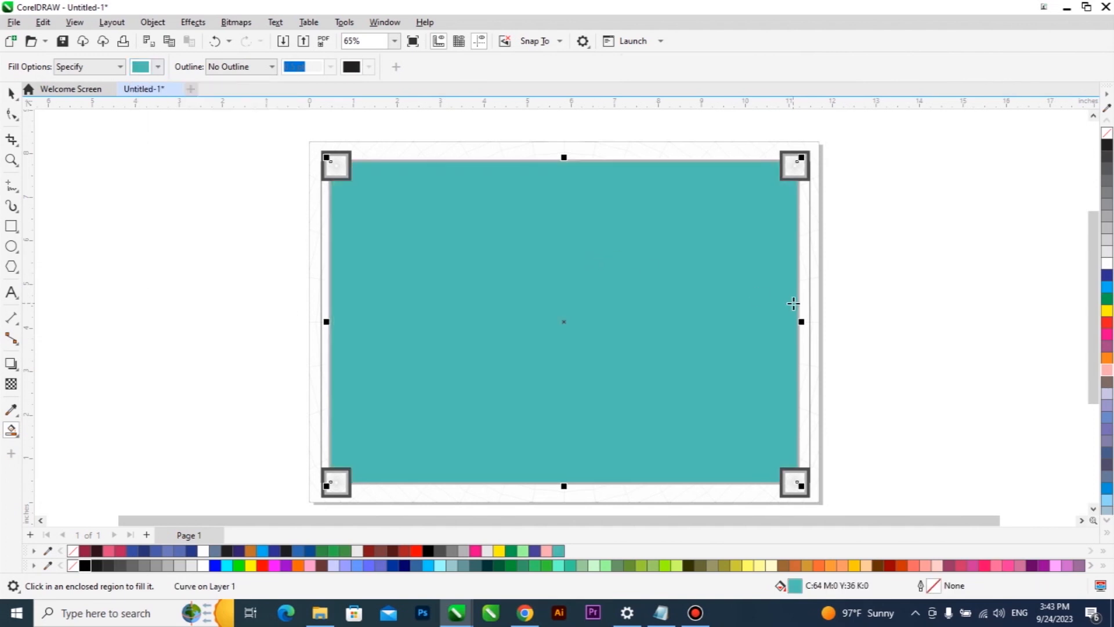
pyautogui.hotkey('ctrl', 'z')
pyautogui.click(12, 93)
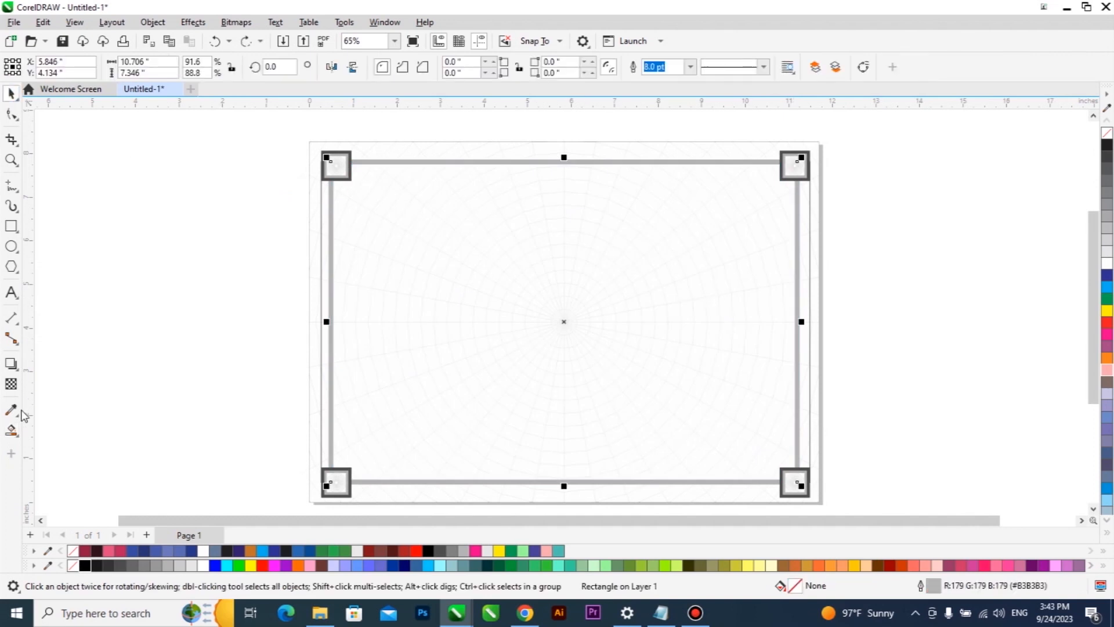
pyautogui.click(17, 433)
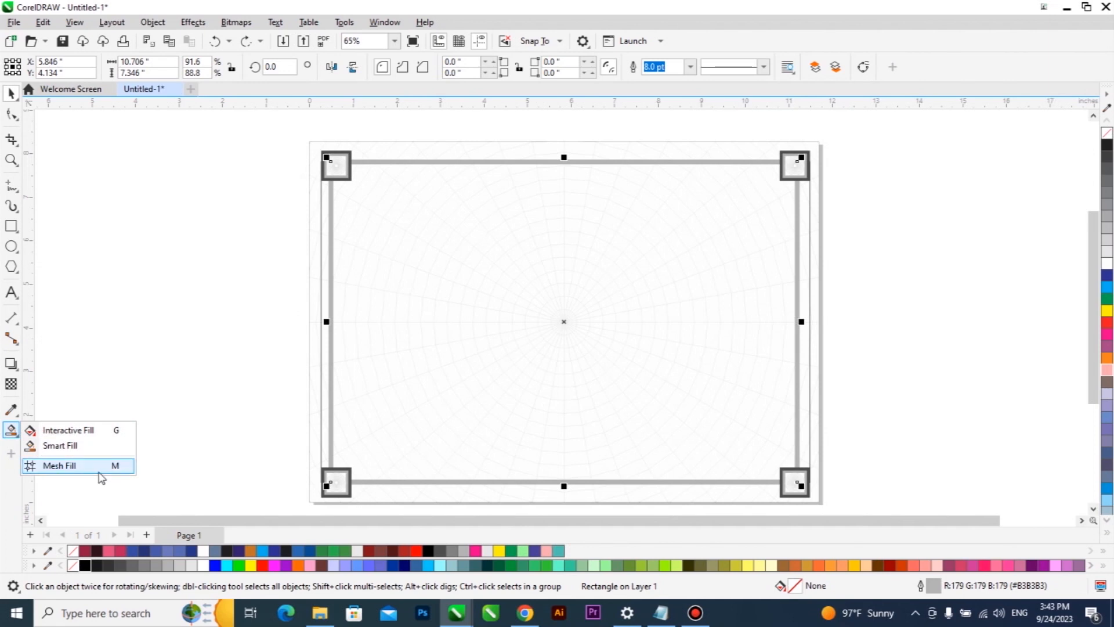
pyautogui.click(203, 306)
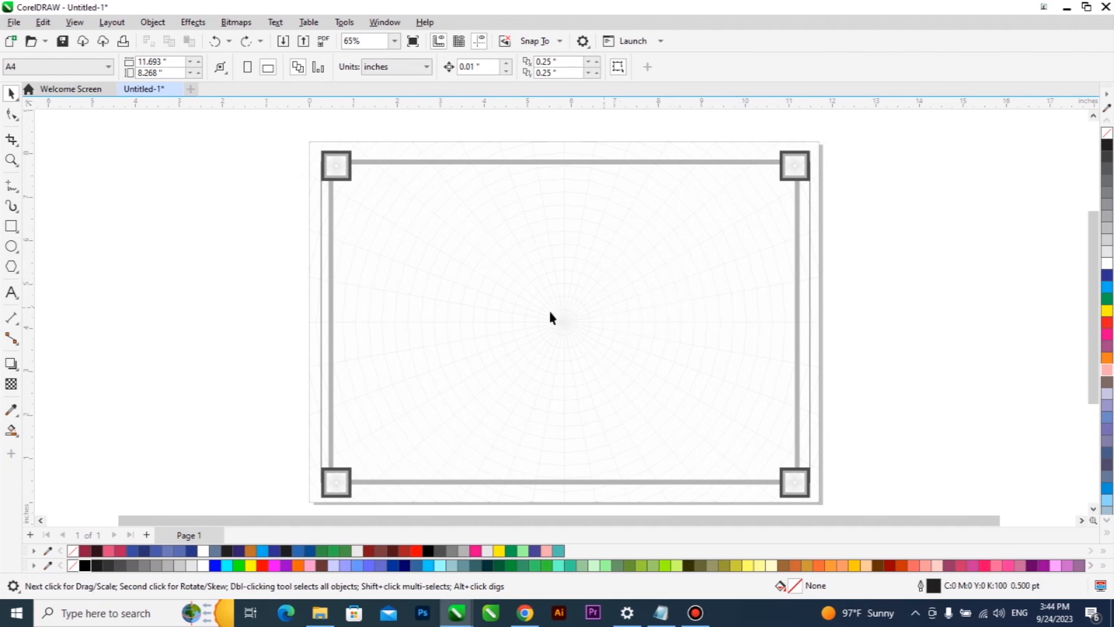
pyautogui.click(414, 304)
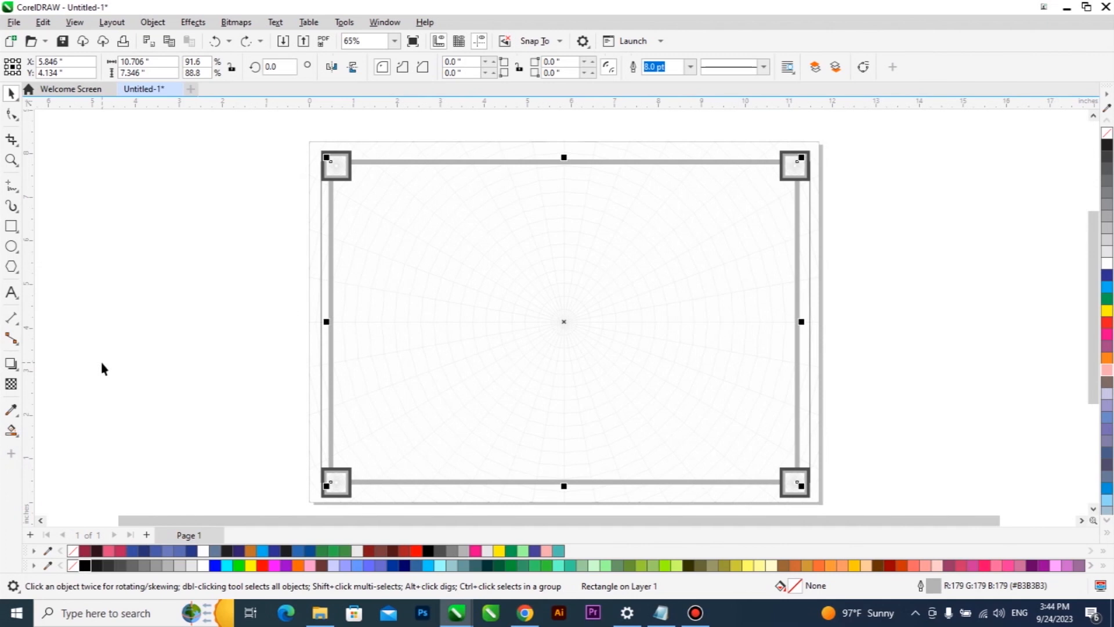
pyautogui.click(245, 360)
pyautogui.click(324, 342)
pyautogui.click(15, 434)
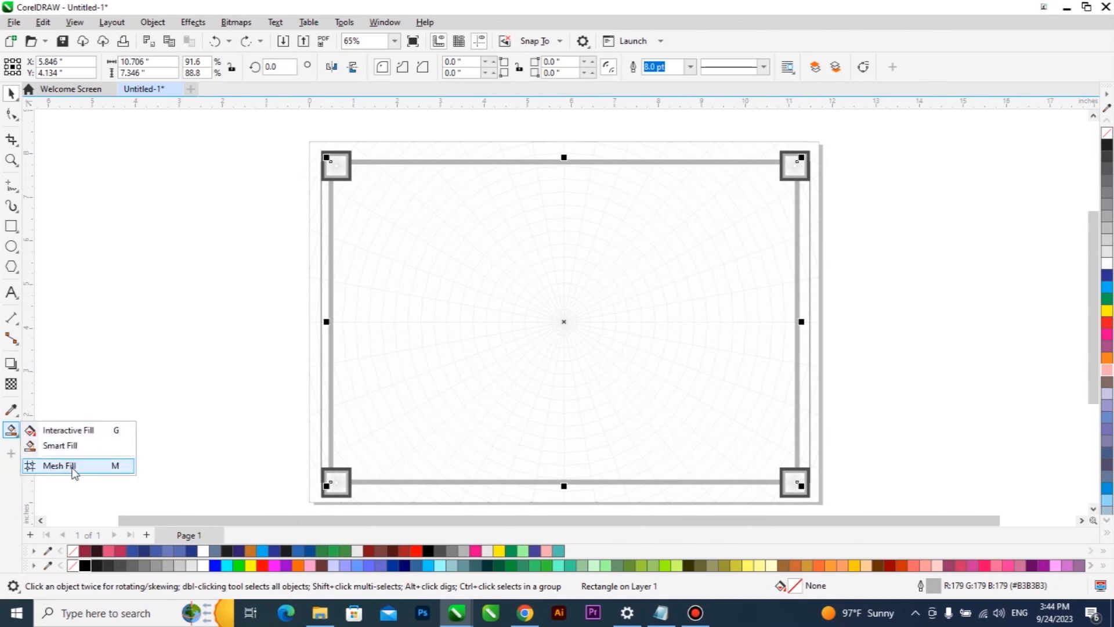
pyautogui.click(180, 326)
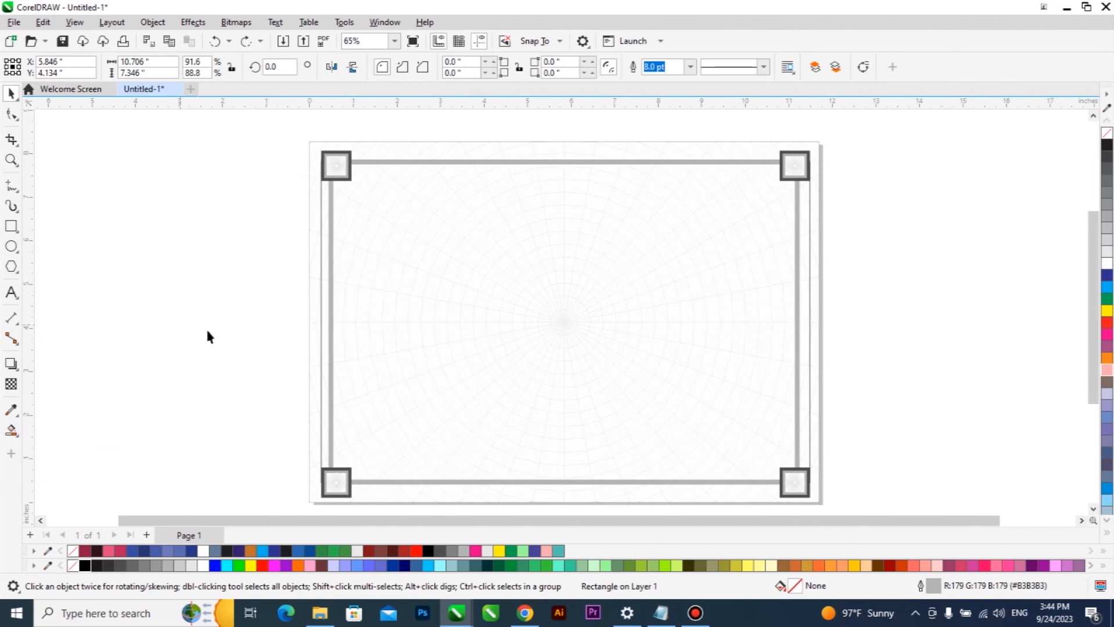
pyautogui.click(486, 321)
pyautogui.click(10, 434)
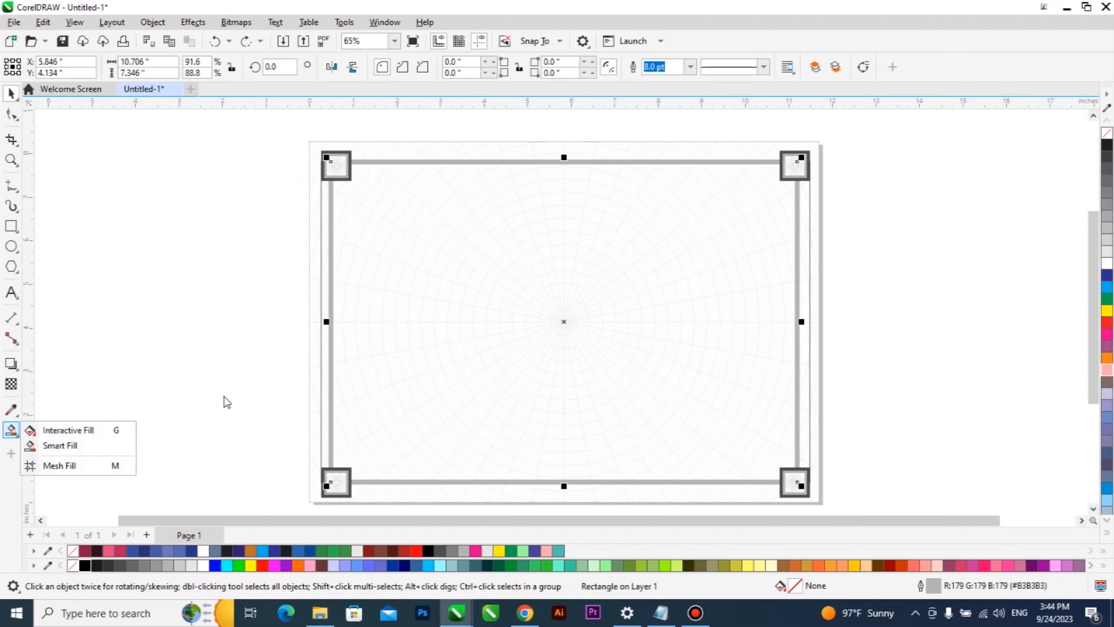
# Switch to Chrome and open google.com in place of the image search results.
pyautogui.click(525, 613)
pyautogui.click(529, 615)
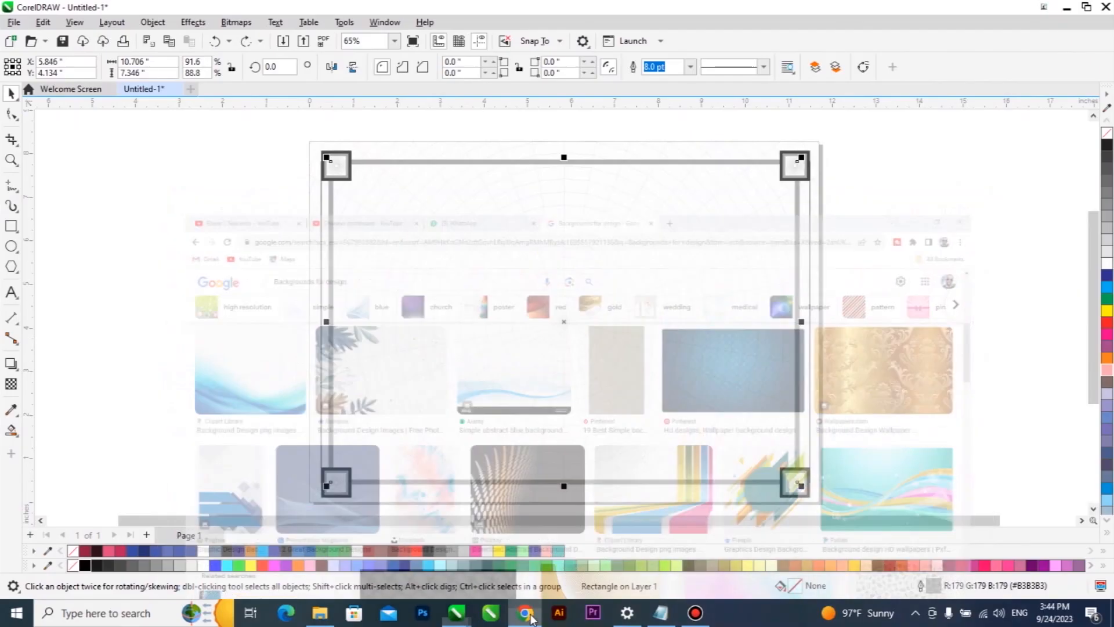
pyautogui.click(525, 613)
pyautogui.click(251, 95)
pyautogui.moveTo(251, 95); pyautogui.dragTo(115, 101)
pyautogui.press('BackSpace')
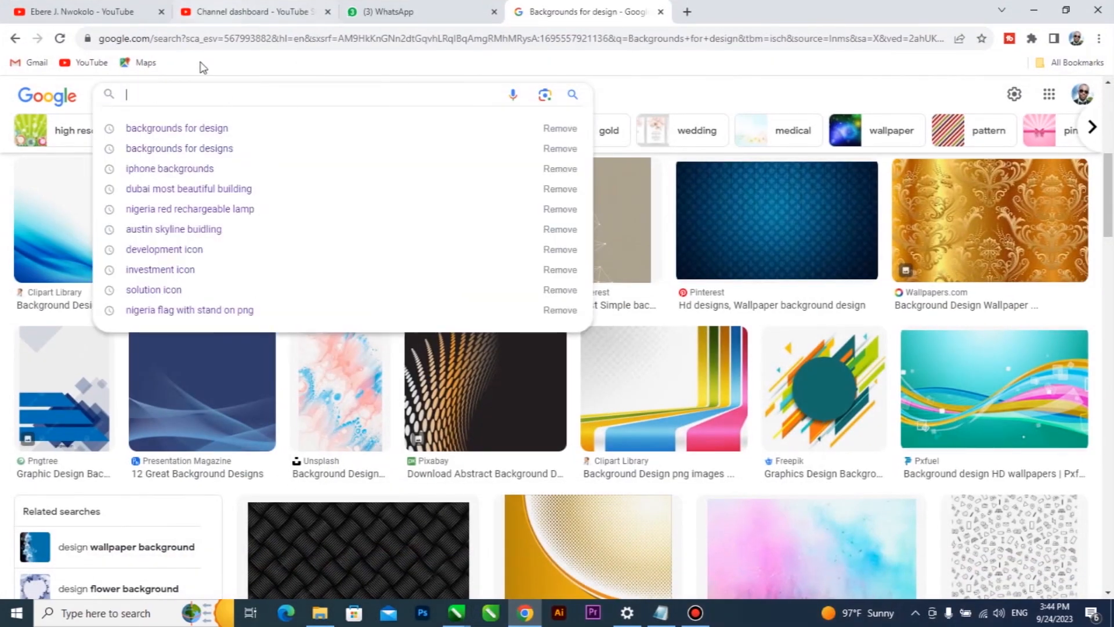
pyautogui.click(225, 40)
pyautogui.write('google.com')
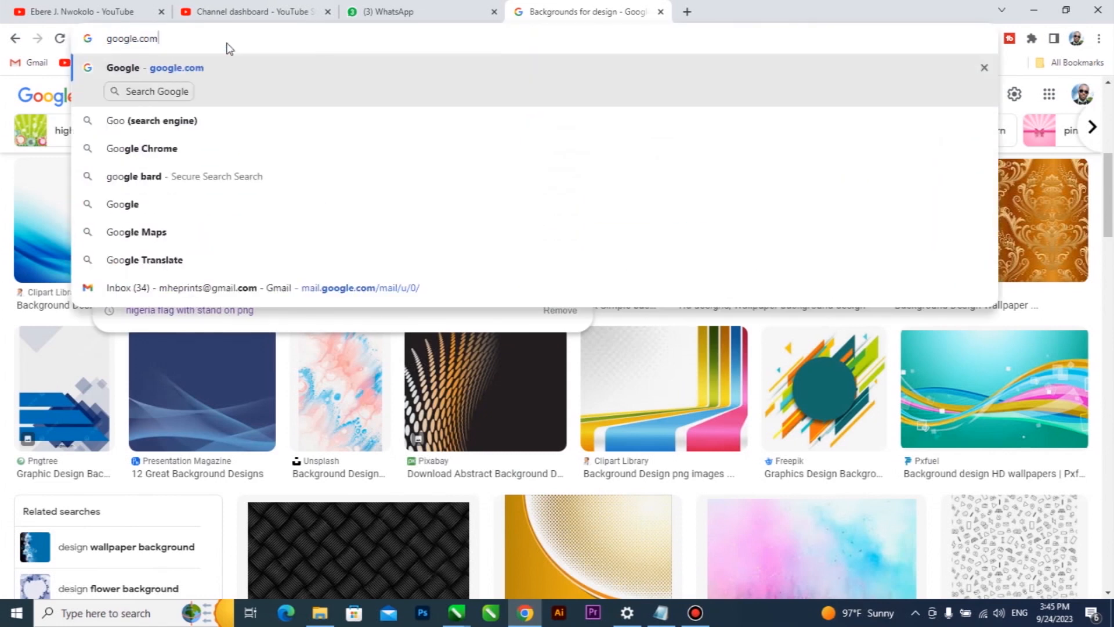
pyautogui.press('Return')
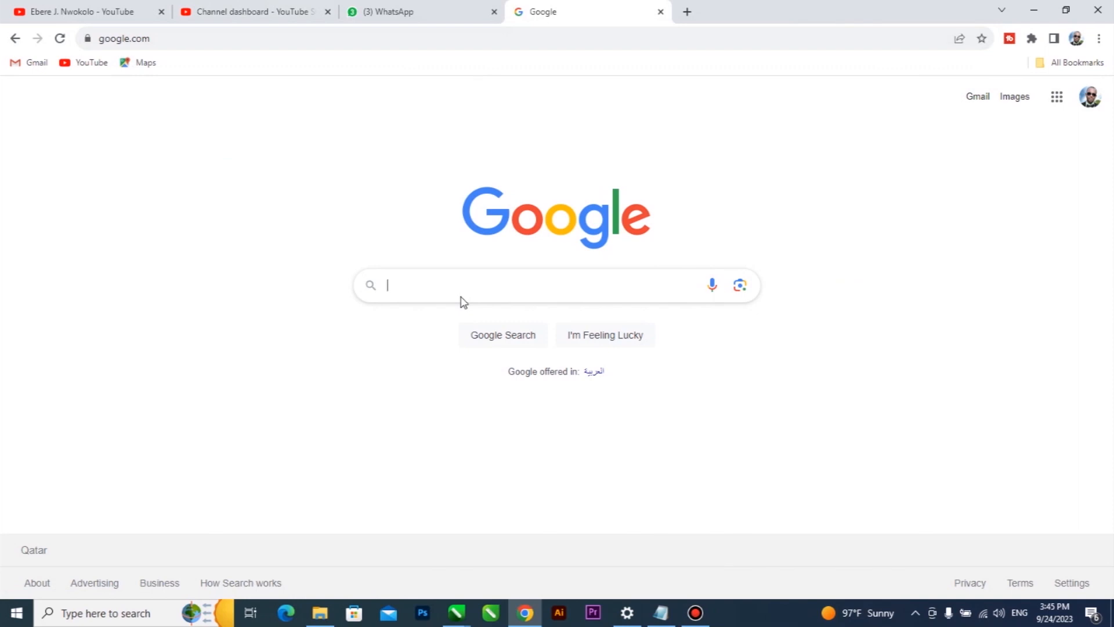
# Search Google for "unique background for design" and show the image results.
pyautogui.write('Unique back')
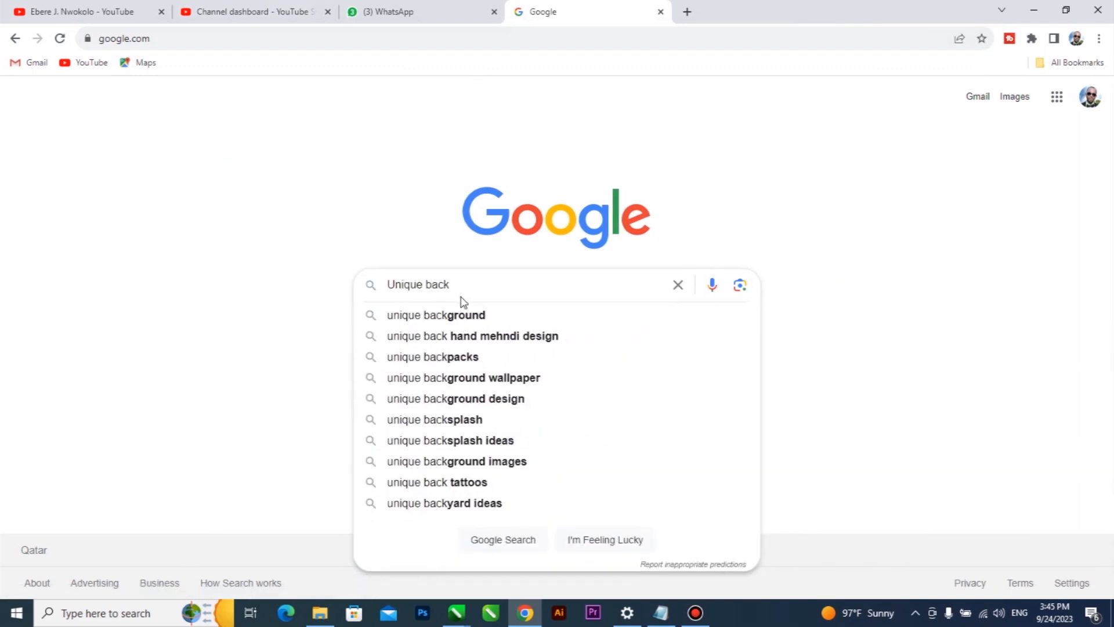
pyautogui.press('Down')
pyautogui.write('fo')
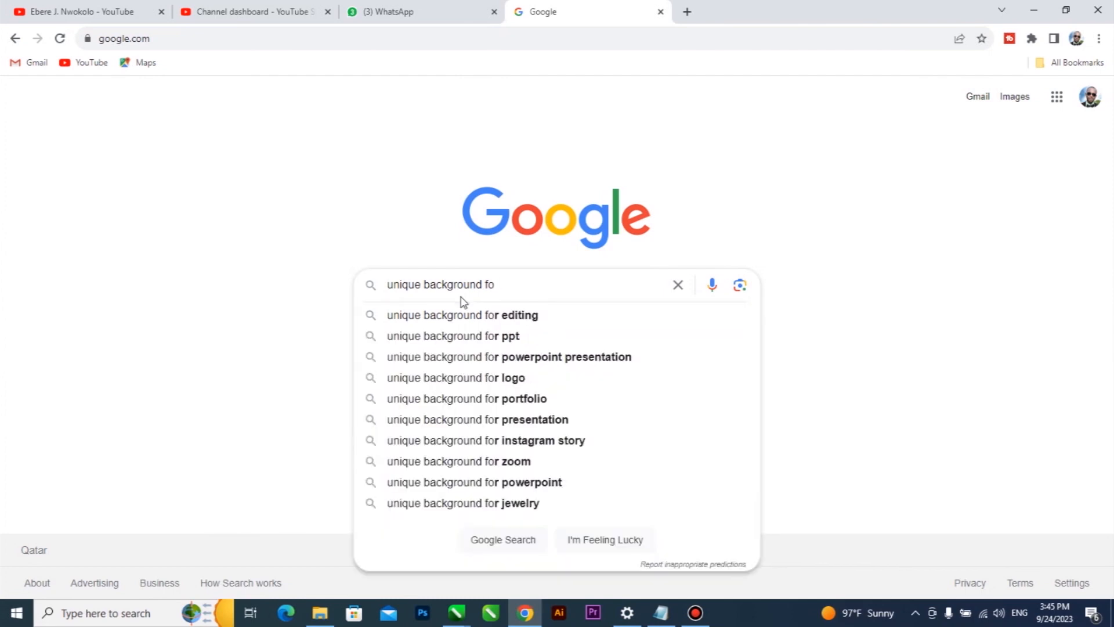
pyautogui.write('r de')
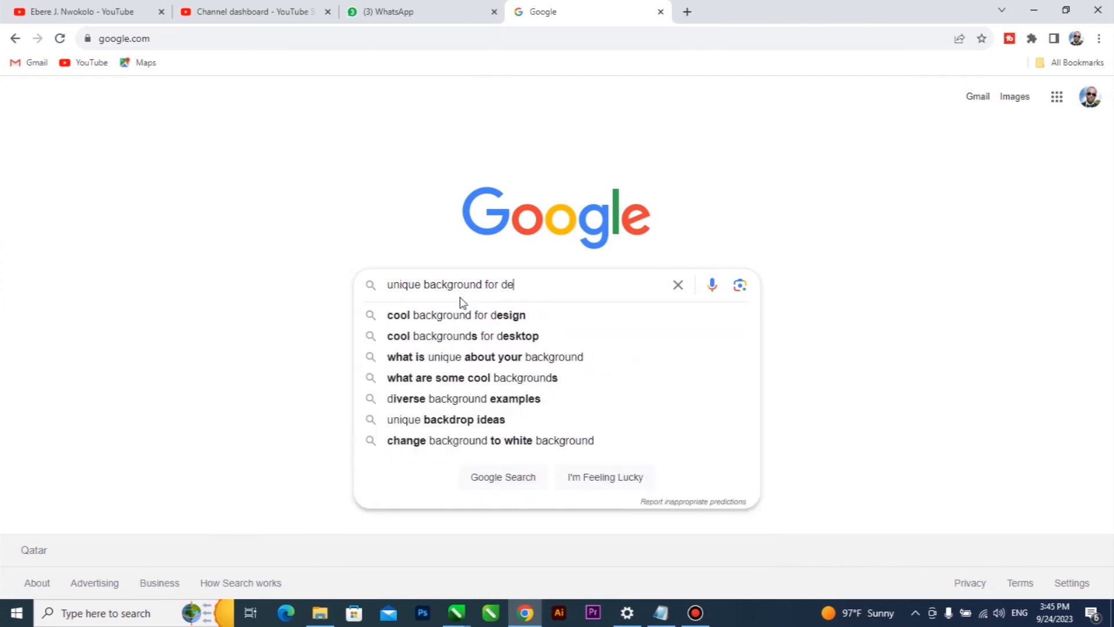
pyautogui.write('sign')
pyautogui.press('Return')
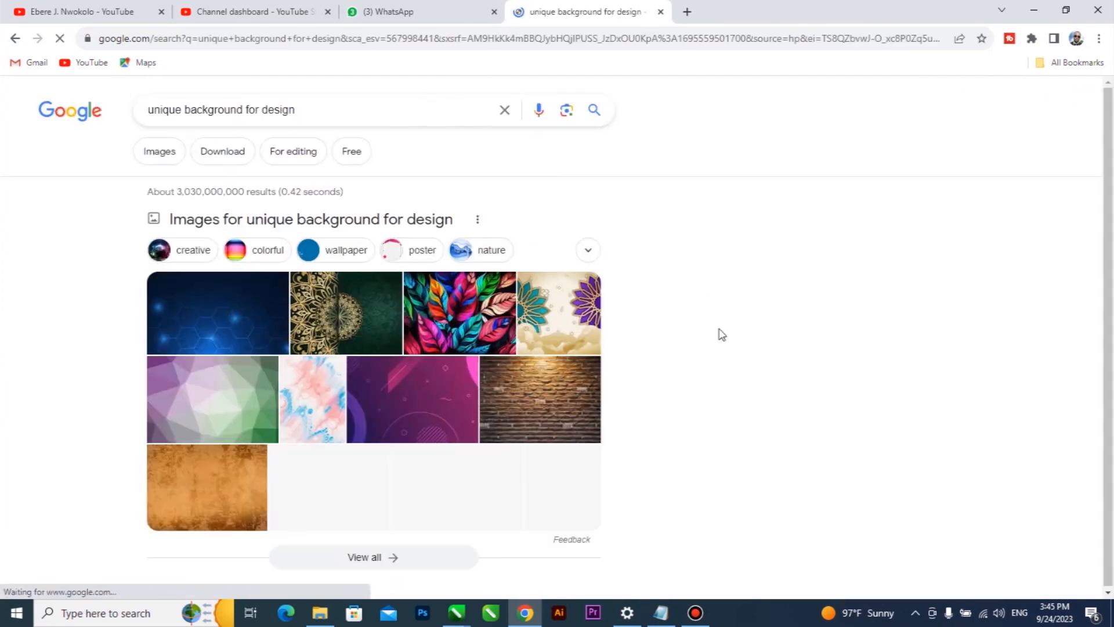
pyautogui.click(162, 157)
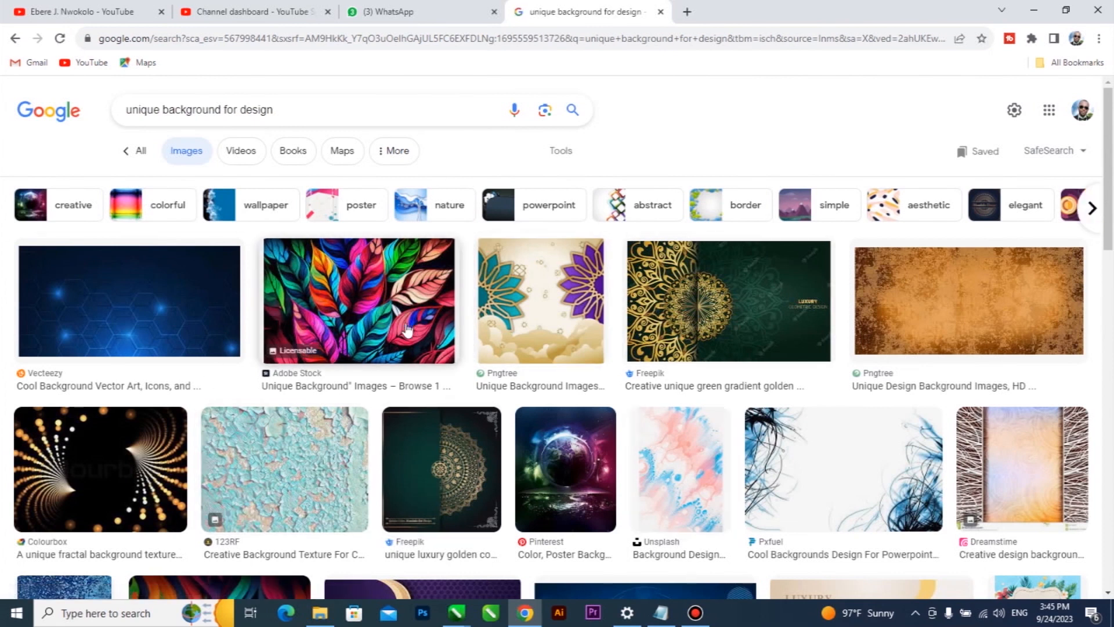
# Open the orange-brown vintage paper texture from Pngtree and save it to the Desktop as a JPEG under its suggested name.
pyautogui.click(967, 302)
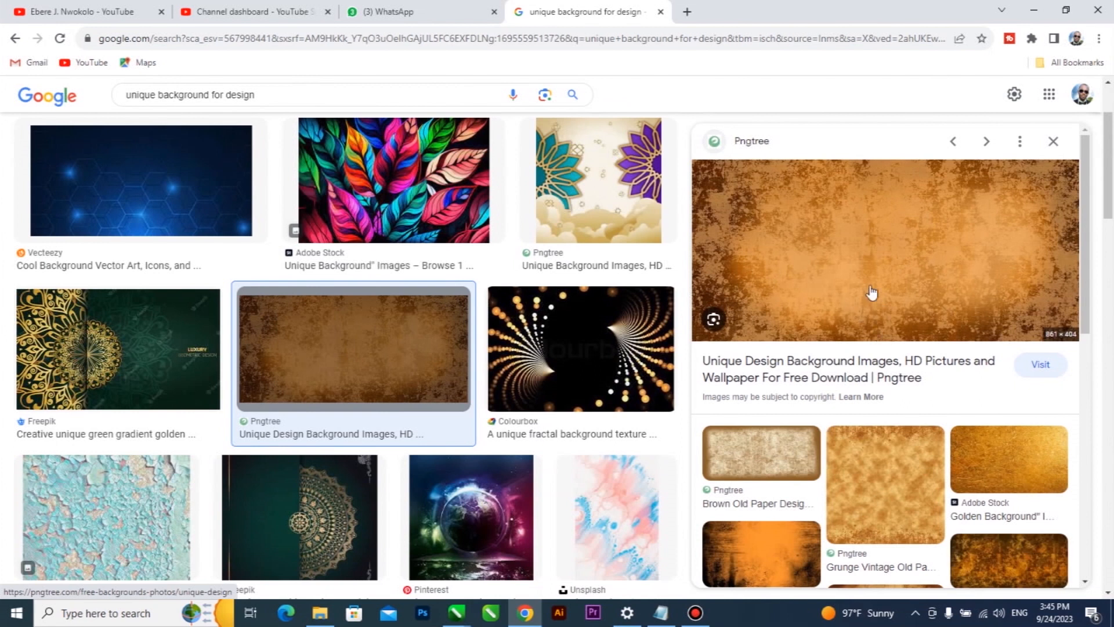
pyautogui.rightClick(875, 250)
pyautogui.click(949, 382)
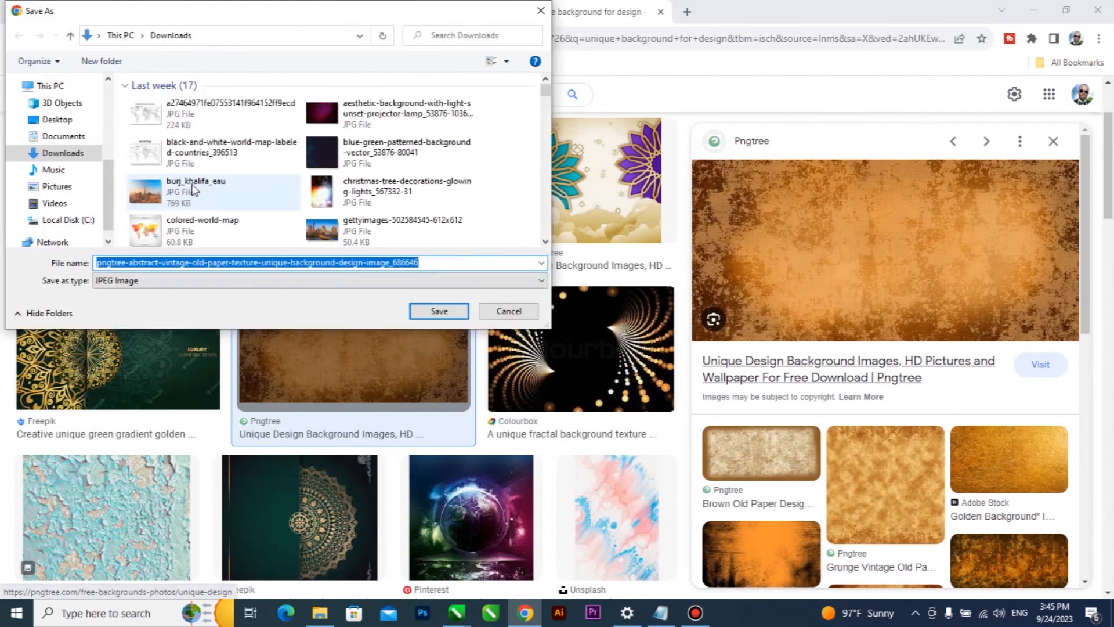
pyautogui.click(58, 119)
pyautogui.click(438, 312)
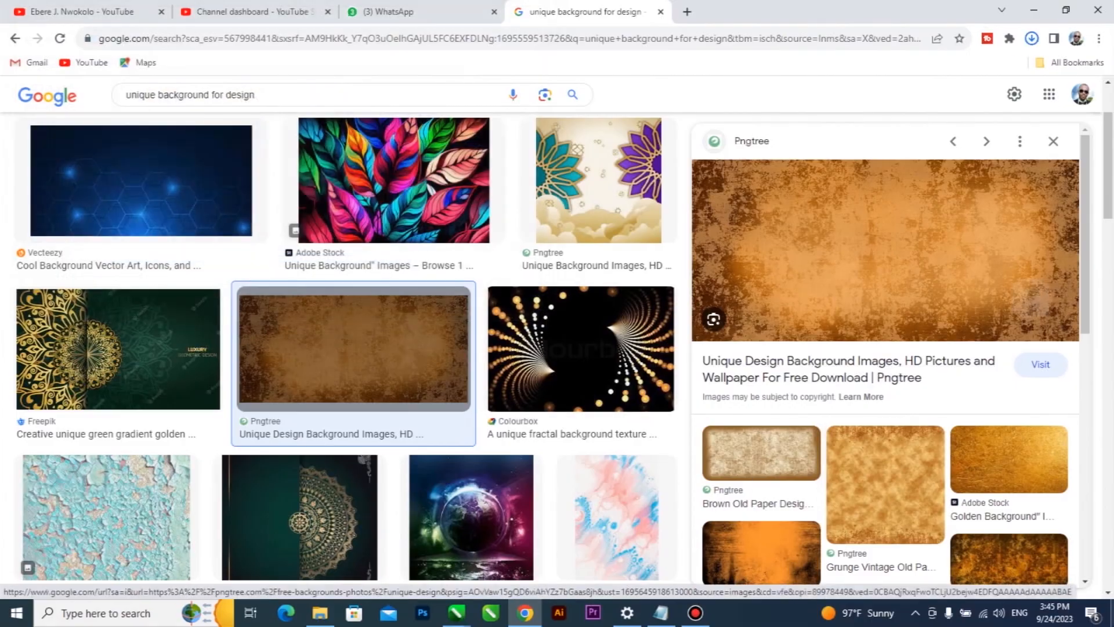
# Copy the saved texture from the desktop into CorelDRAW's Untitled-1 document and enlarge it proportionally to about 9.2 x 4.3 inches.
pyautogui.press('super+d')
pyautogui.click(404, 315)
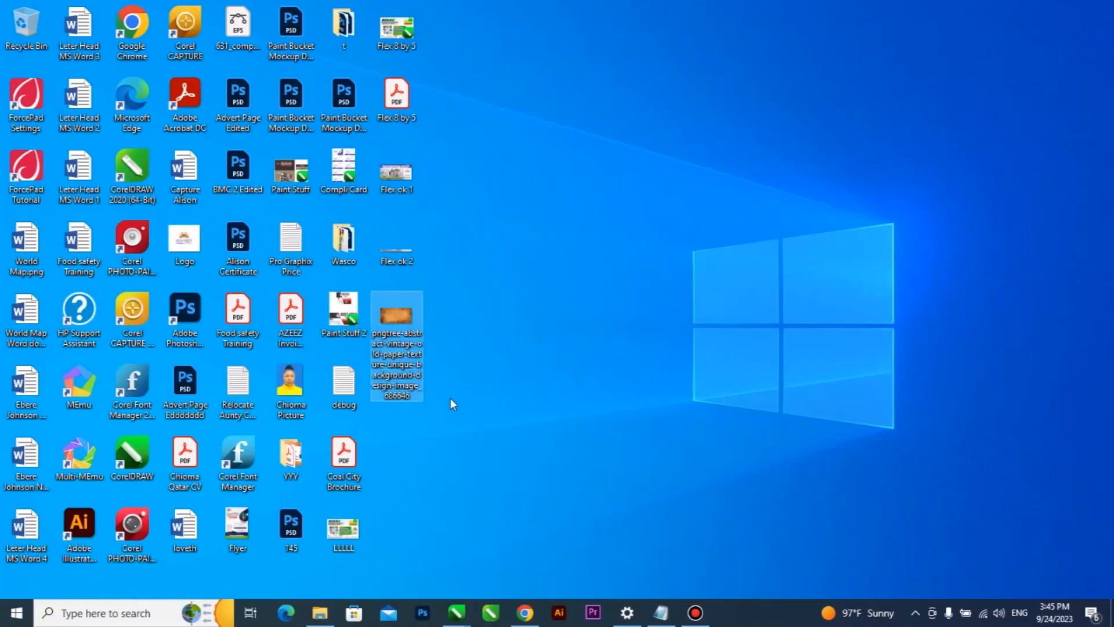
pyautogui.click(458, 611)
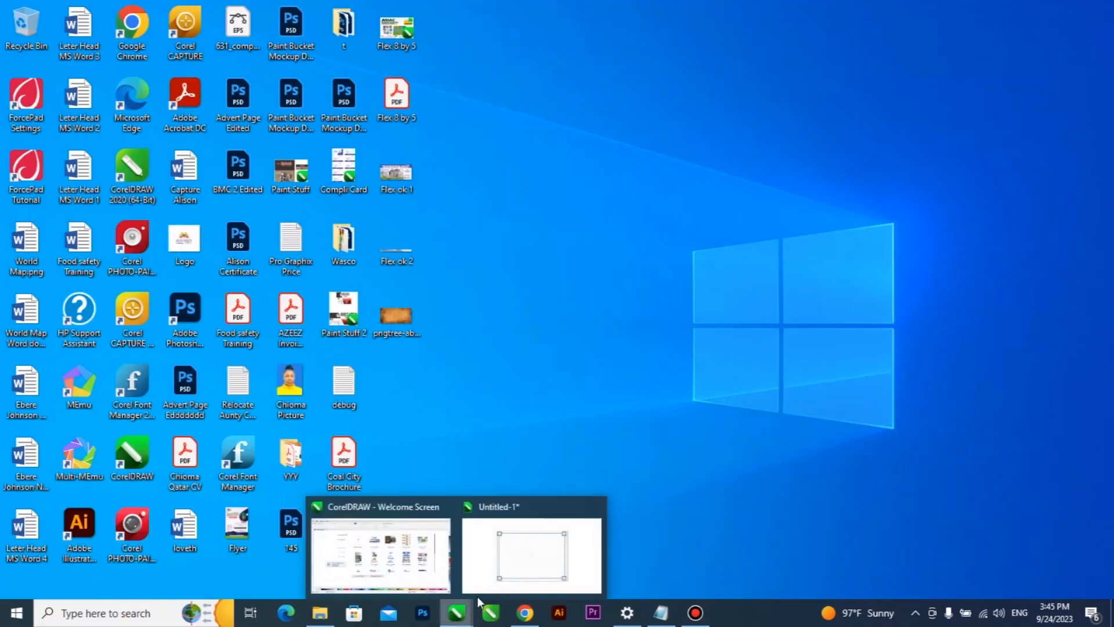
pyautogui.click(507, 559)
pyautogui.hotkey('ctrl', 'v')
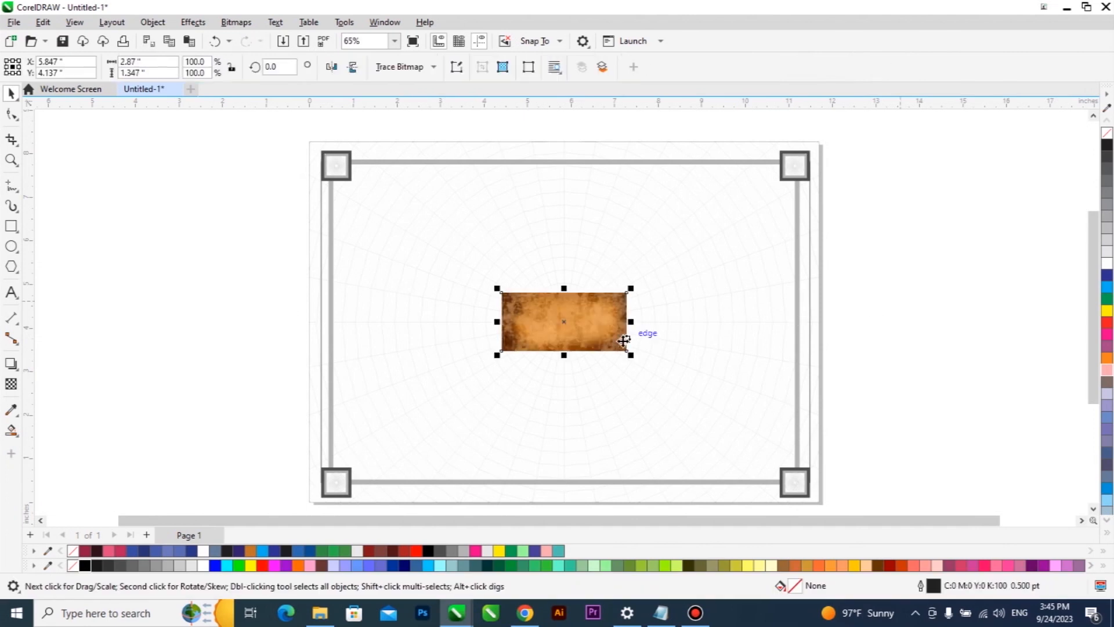
pyautogui.moveTo(635, 355); pyautogui.dragTo(768, 455)
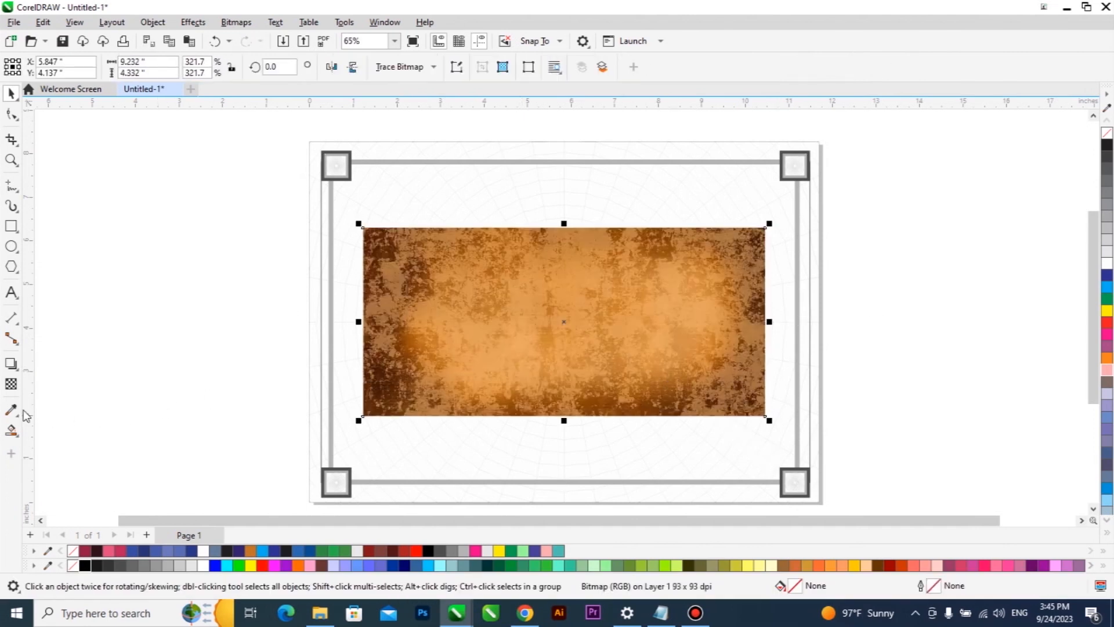
# Move the texture picture off the page to its left and the framed certificate layout off the page to its right.
pyautogui.scroll(-2, 500, 365)
pyautogui.moveTo(589, 326); pyautogui.dragTo(258, 294)
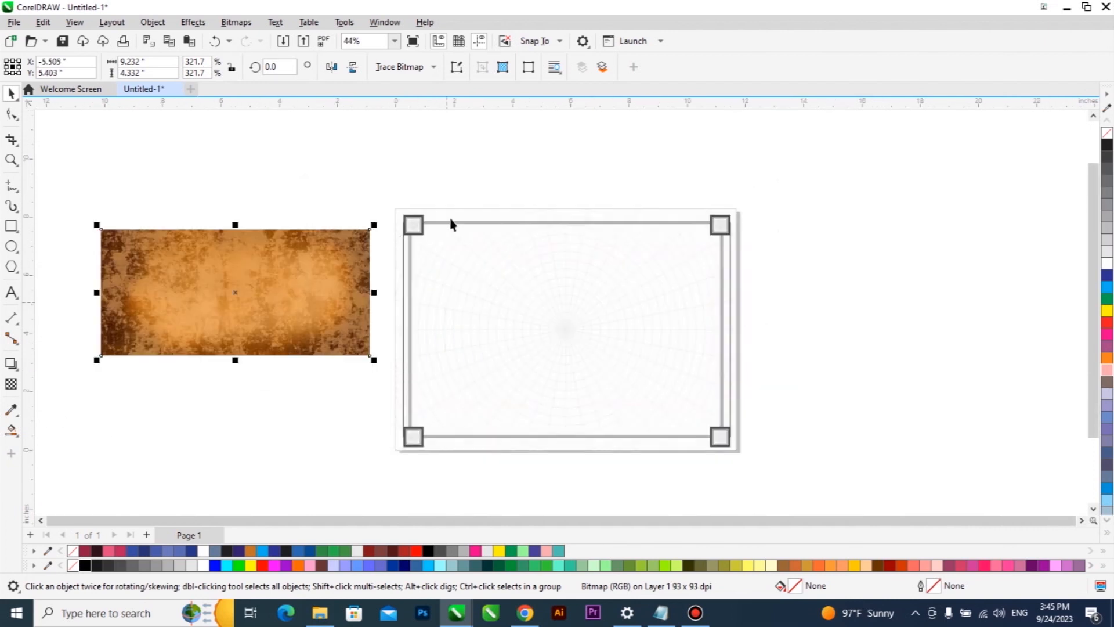
pyautogui.click(443, 346)
pyautogui.moveTo(442, 346); pyautogui.dragTo(833, 331)
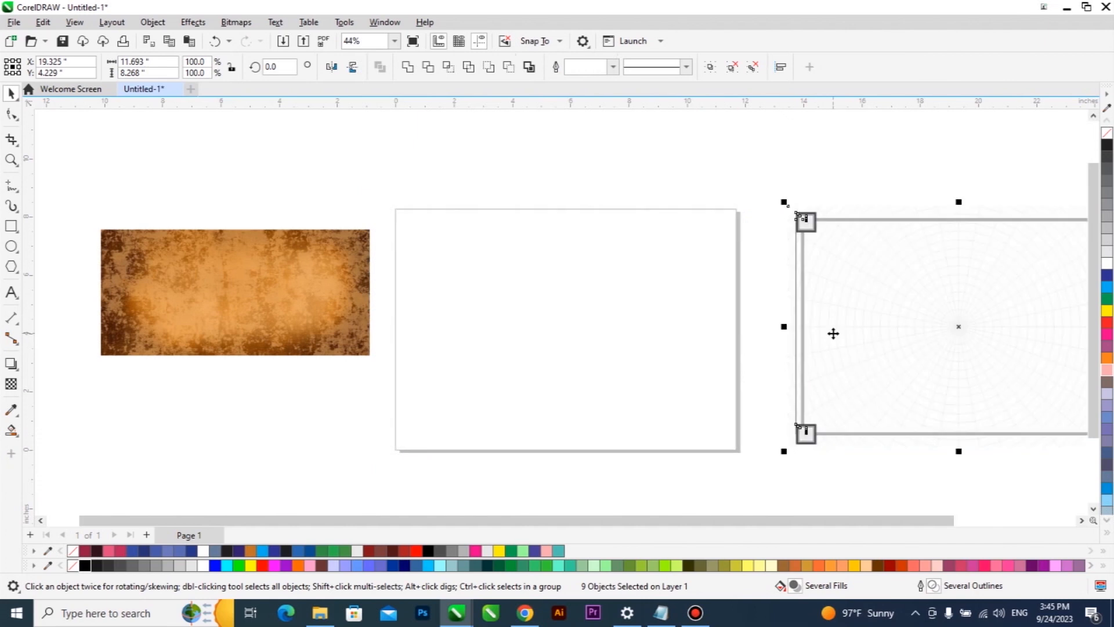
pyautogui.click(82, 183)
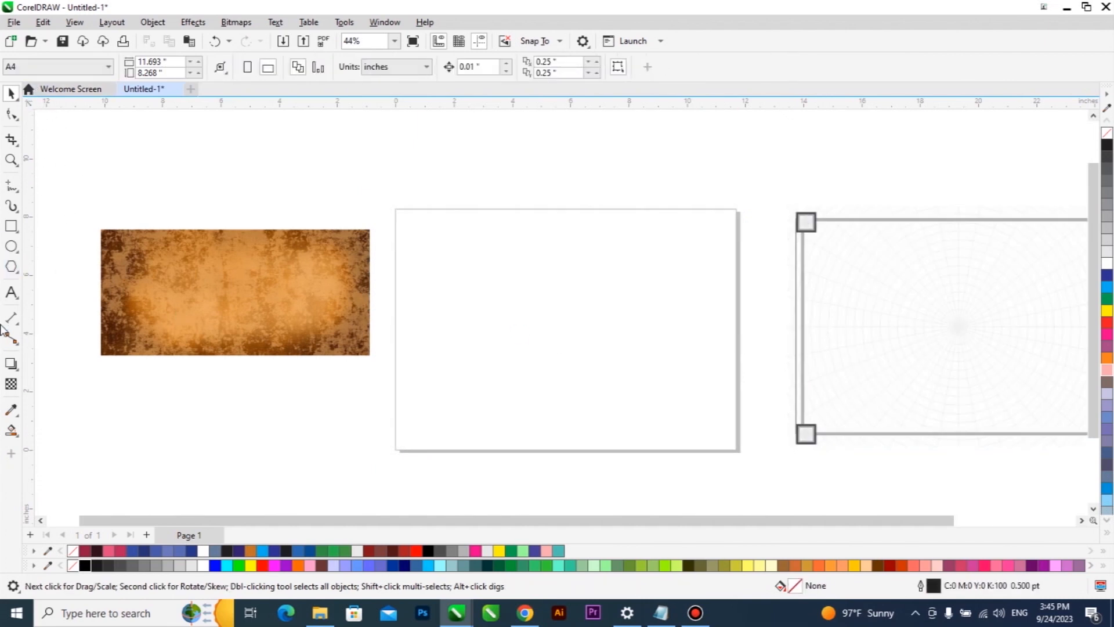
# Create a page-sized rectangle without an outline, nudge the texture slightly toward the page, and select the rectangle.
pyautogui.doubleClick(11, 226)
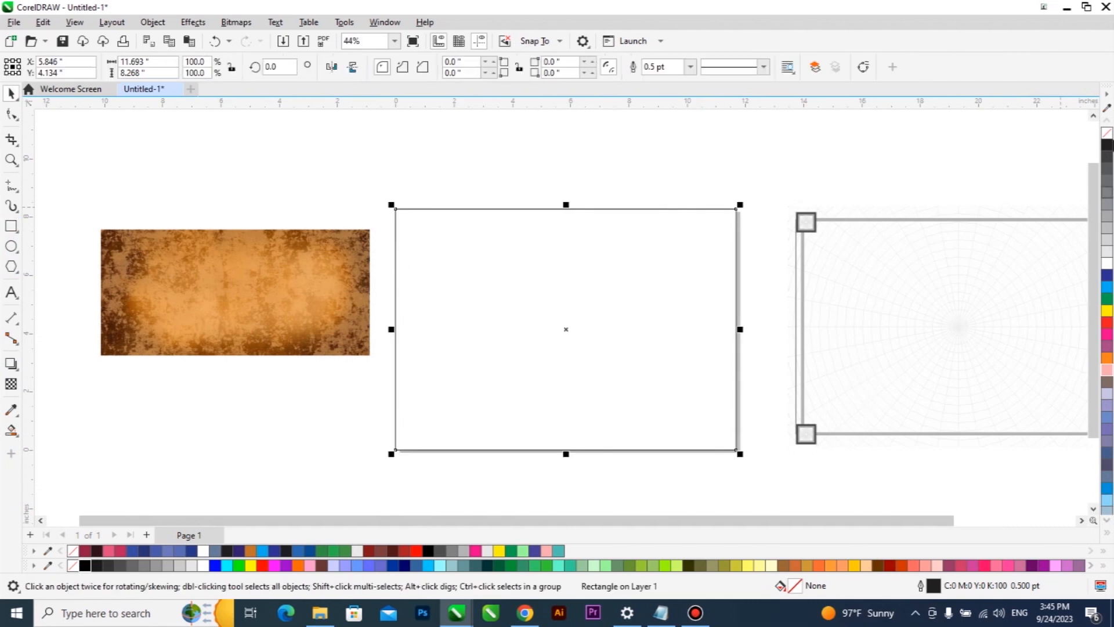
pyautogui.rightClick(1107, 133)
pyautogui.moveTo(308, 290)
pyautogui.mouseDown()
pyautogui.moveTo(325, 256)
pyautogui.moveTo(316, 288)
pyautogui.mouseUp()
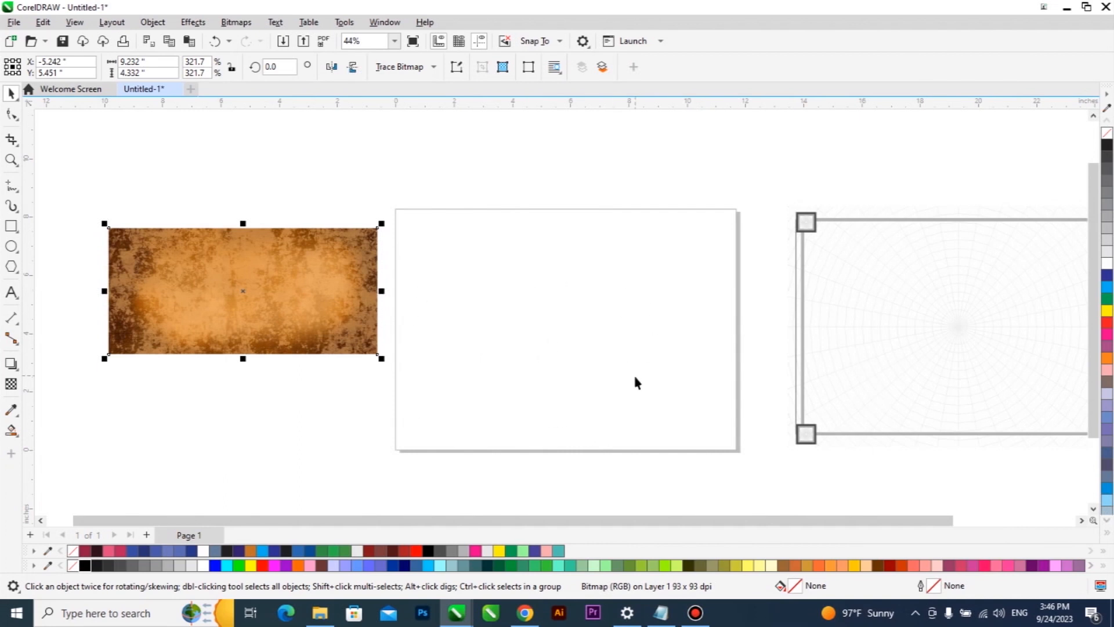
pyautogui.click(635, 377)
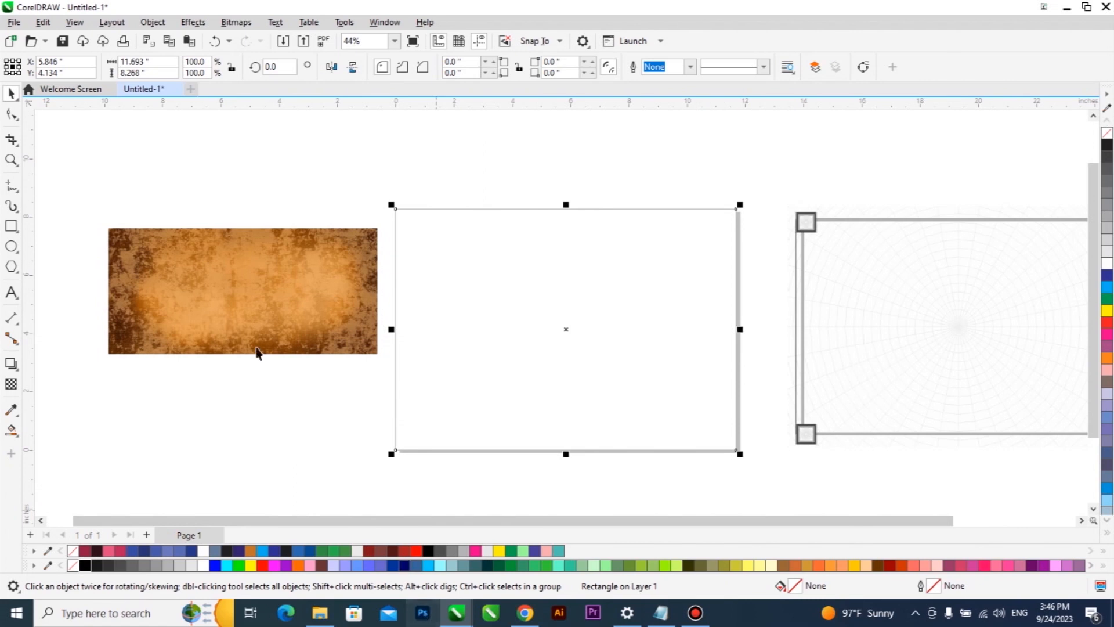
# Activate the Mesh Fill tool on the page-sized rectangle.
pyautogui.scroll(2, 169, 306)
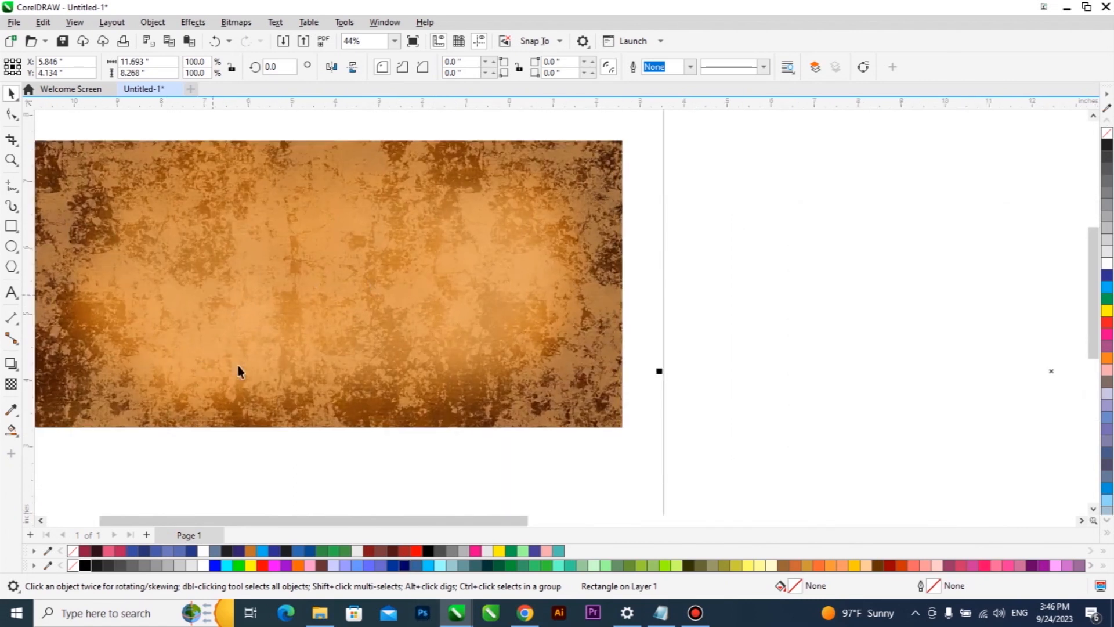
pyautogui.scroll(-3, 319, 305)
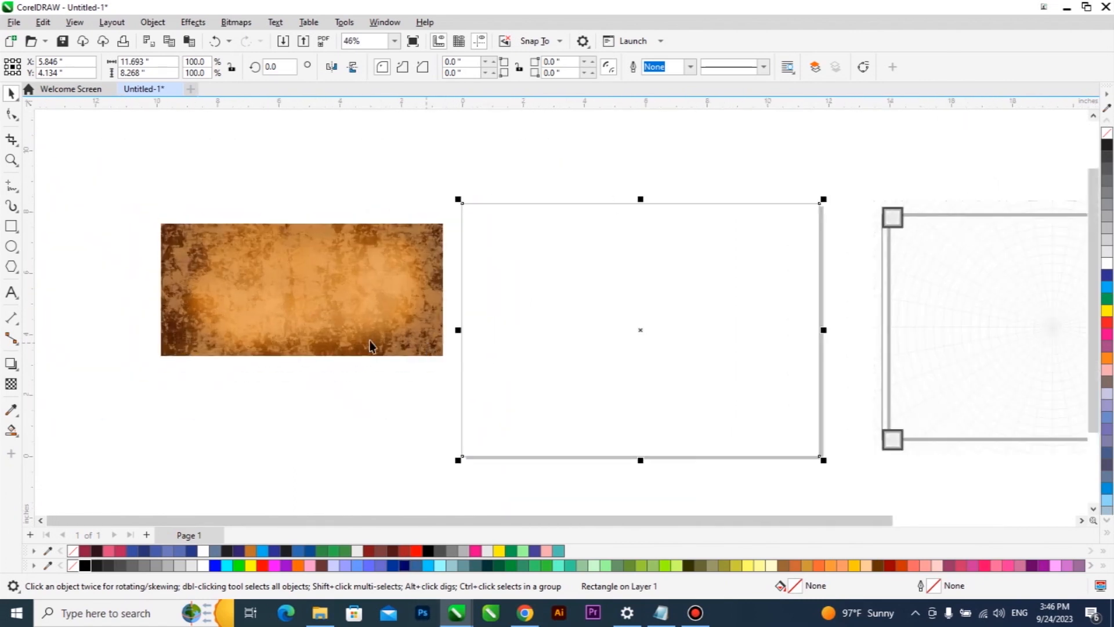
pyautogui.scroll(-1, 371, 347)
pyautogui.scroll(2, 701, 386)
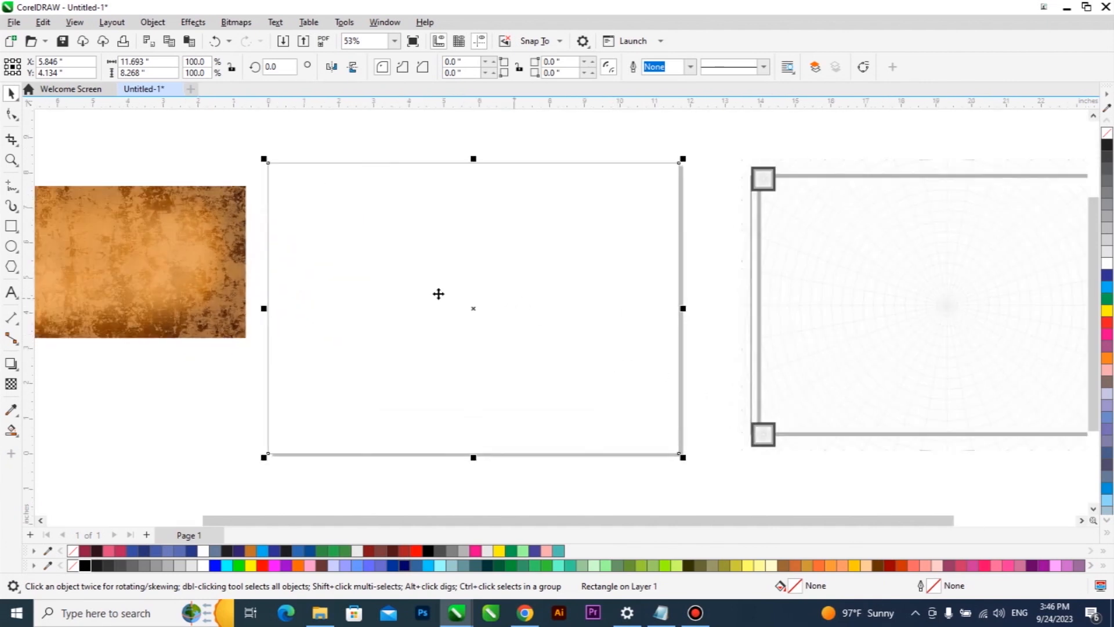
pyautogui.click(15, 432)
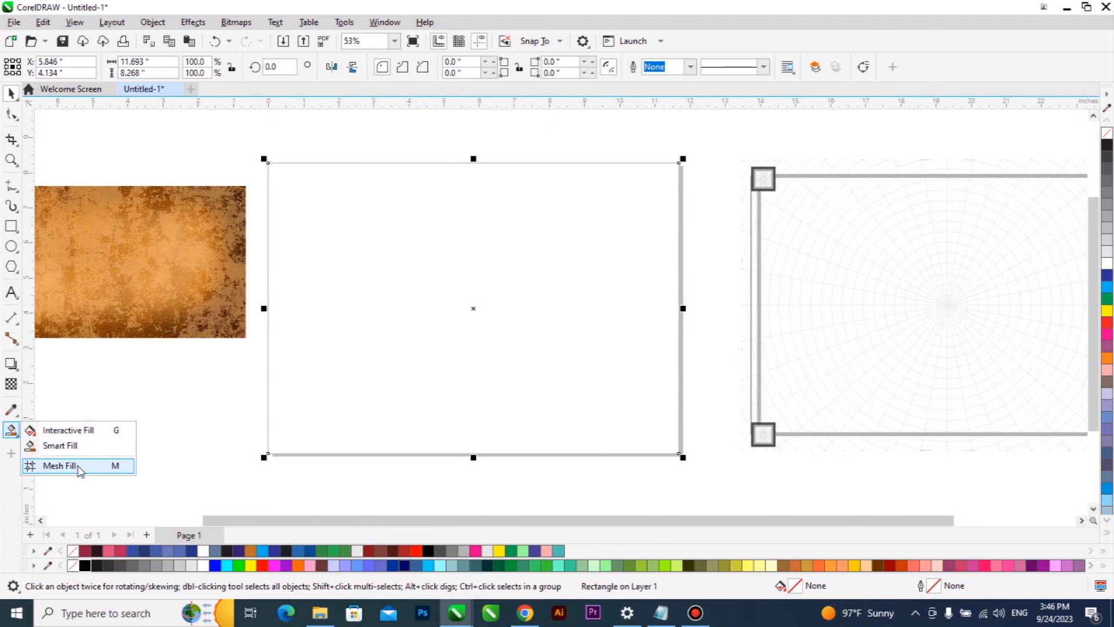
pyautogui.click(79, 467)
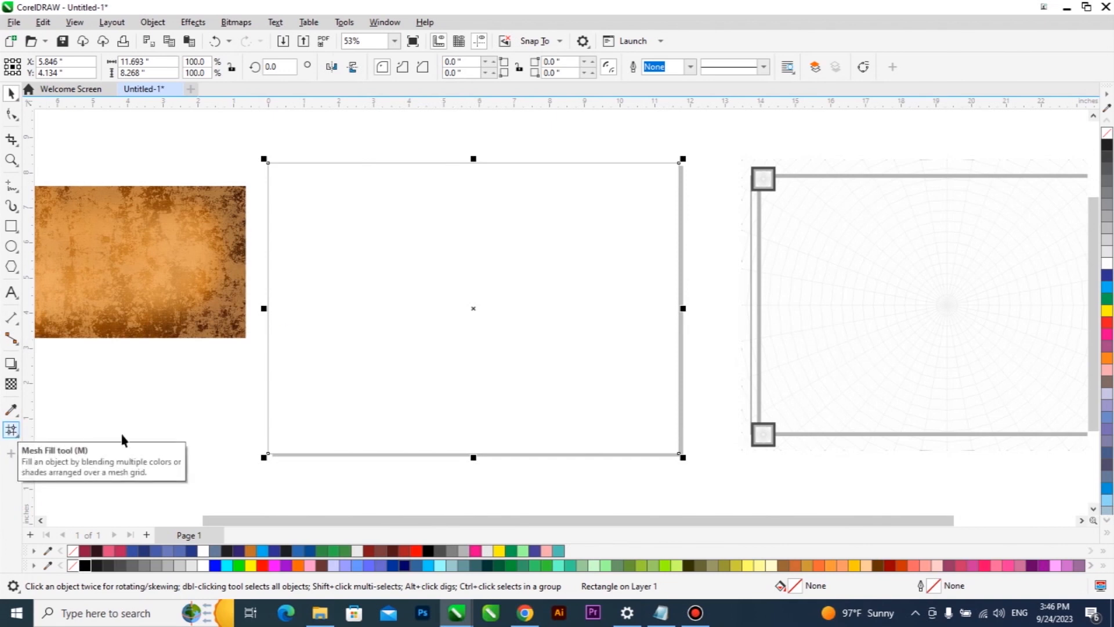
pyautogui.click(18, 436)
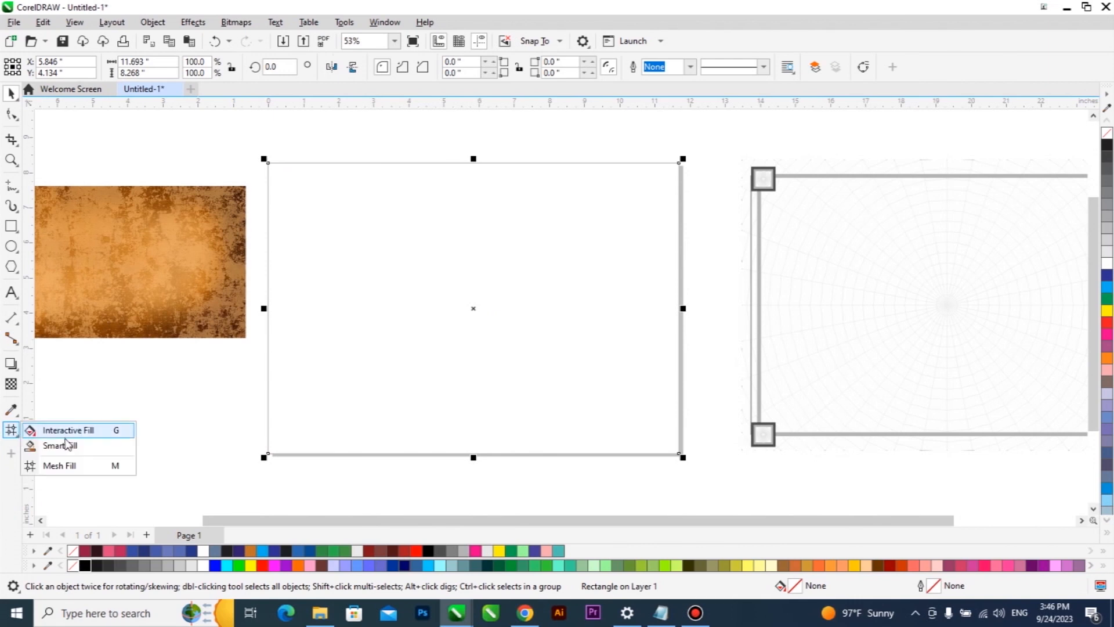
pyautogui.click(83, 465)
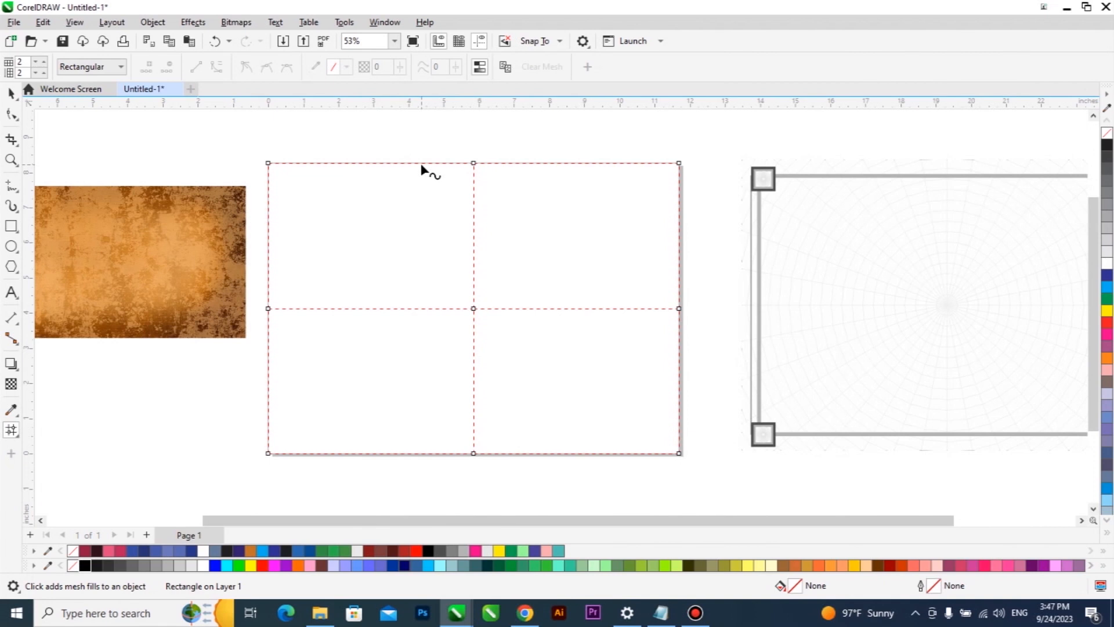
# Add vertical and horizontal mesh lines along the rectangle's top and left edges to build a grid of six columns and six rows.
pyautogui.scroll(4, 422, 174)
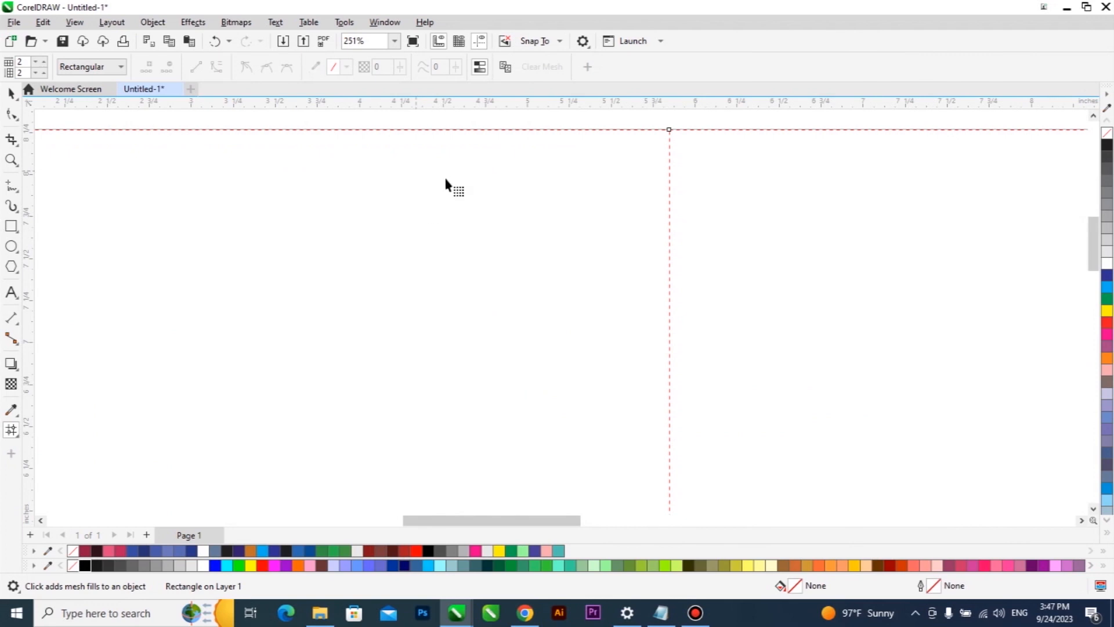
pyautogui.scroll(-5, 438, 143)
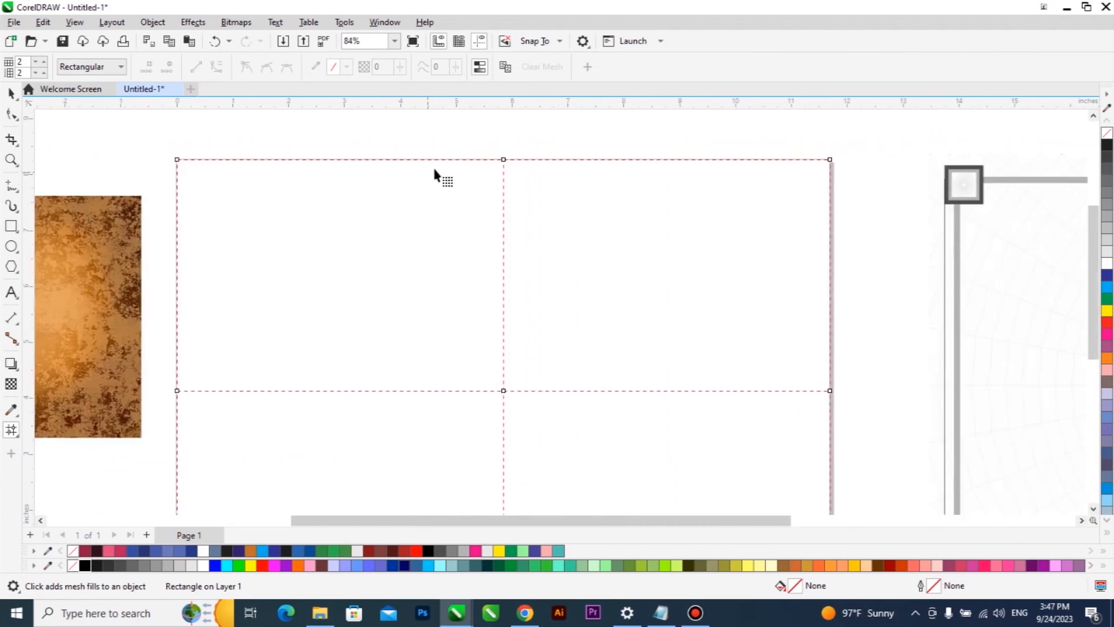
pyautogui.doubleClick(439, 162)
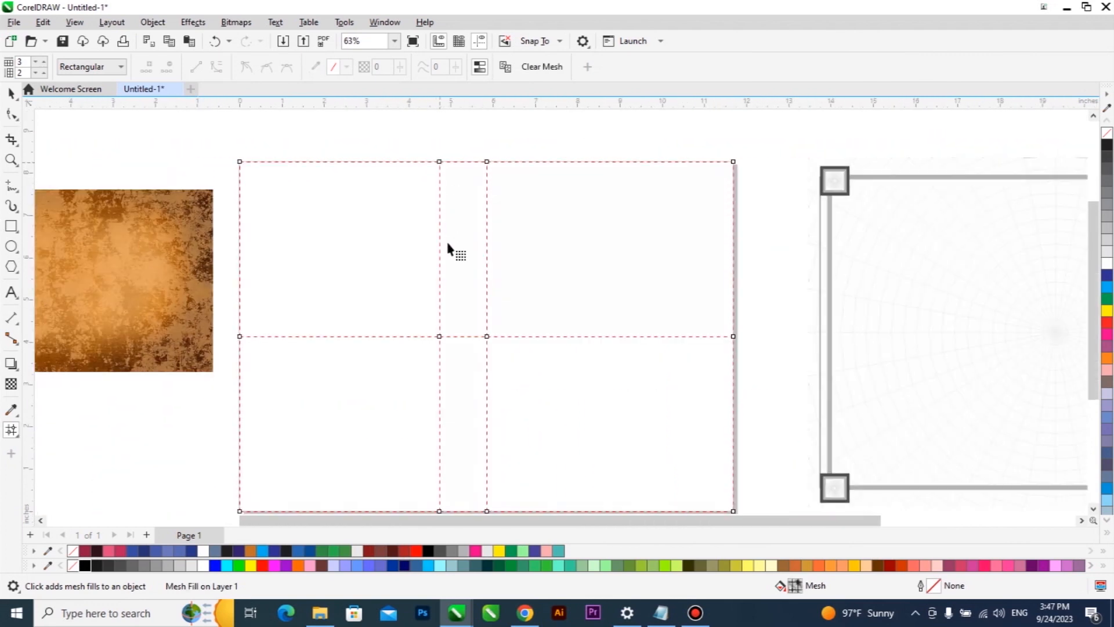
pyautogui.doubleClick(397, 162)
pyautogui.doubleClick(240, 275)
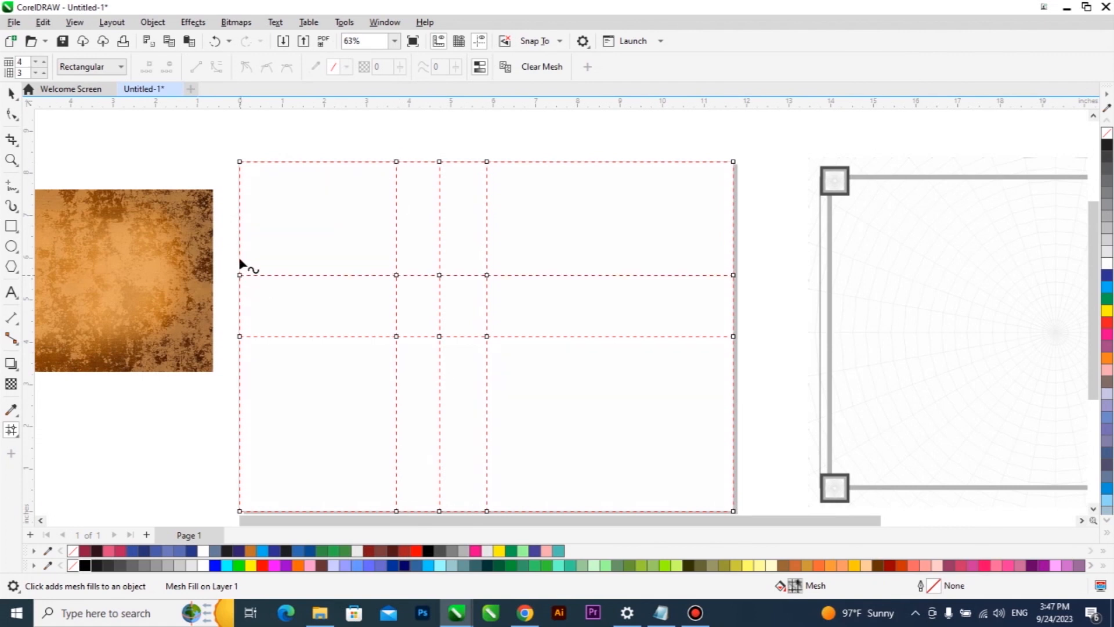
pyautogui.doubleClick(240, 225)
pyautogui.doubleClick(240, 388)
pyautogui.doubleClick(239, 459)
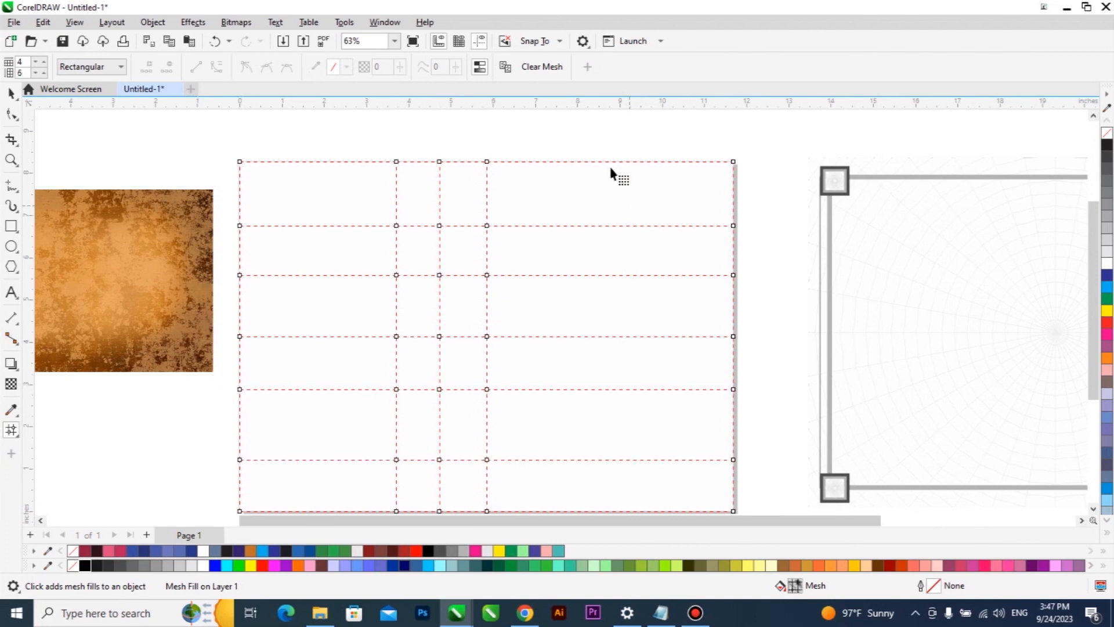
pyautogui.doubleClick(568, 163)
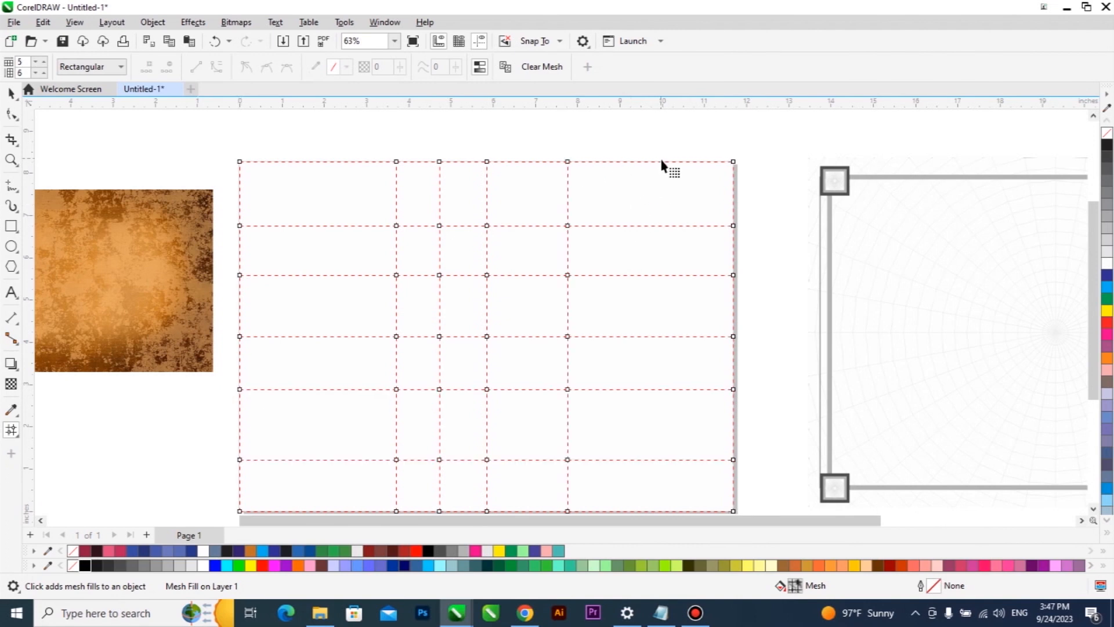
# Remove three vertical mesh lines from the rectangle, two from its right half and the leftmost inner one, leaving three columns.
pyautogui.scroll(-2, 654, 266)
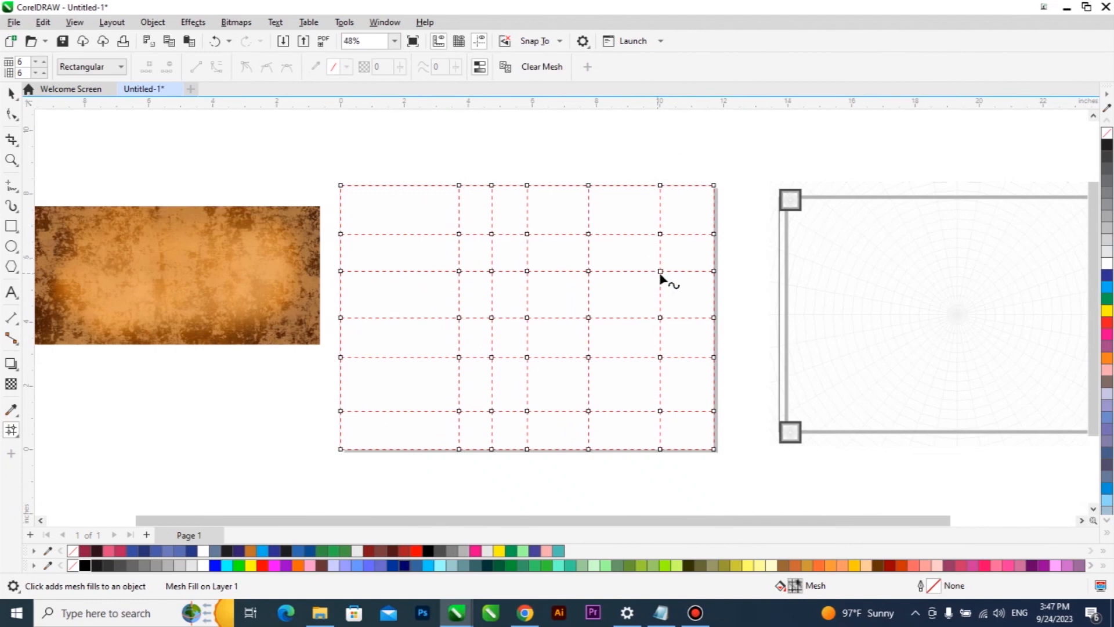
pyautogui.scroll(2, 661, 277)
pyautogui.doubleClick(565, 157)
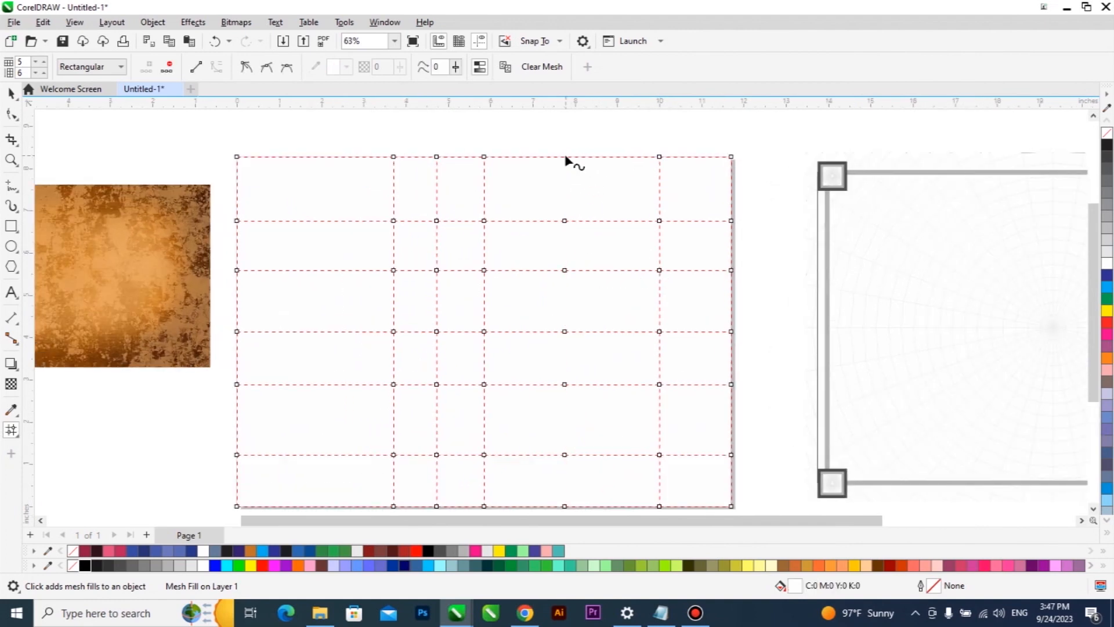
pyautogui.doubleClick(659, 157)
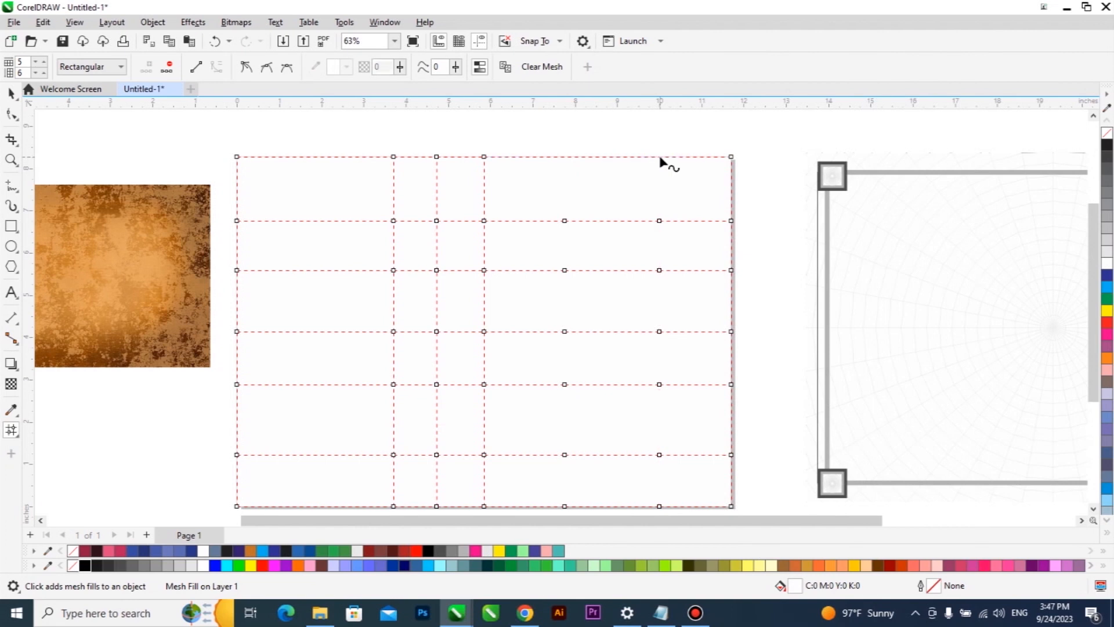
pyautogui.doubleClick(394, 158)
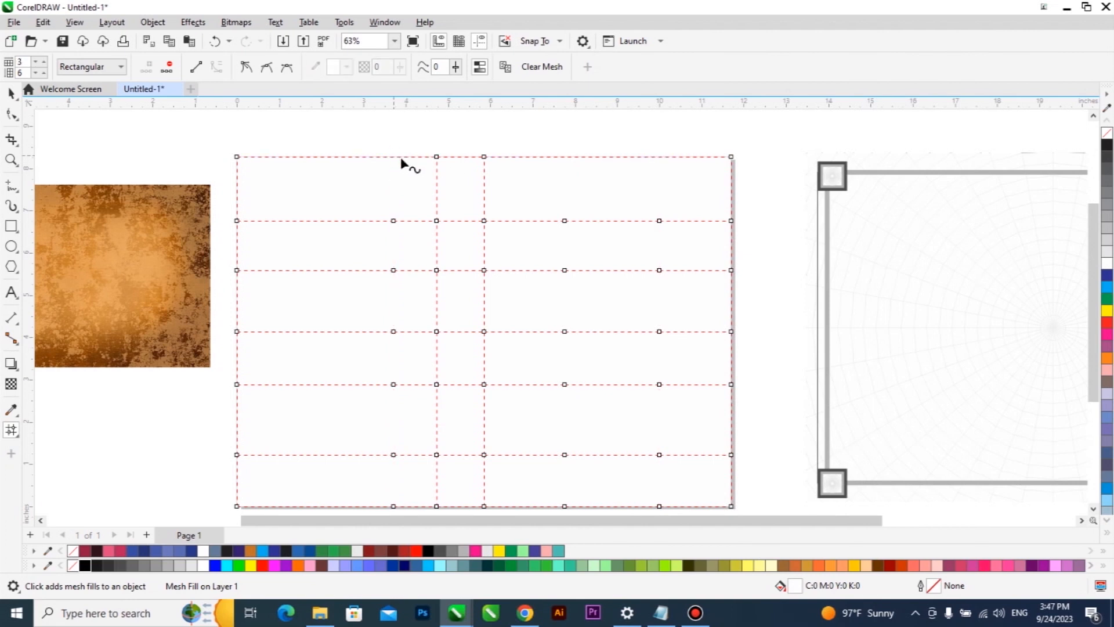
# Remove the vertical mesh line just left of centre and add one about 2.3 inches from the rectangle's left edge.
pyautogui.doubleClick(436, 157)
pyautogui.scroll(-1, 480, 174)
pyautogui.press('space')
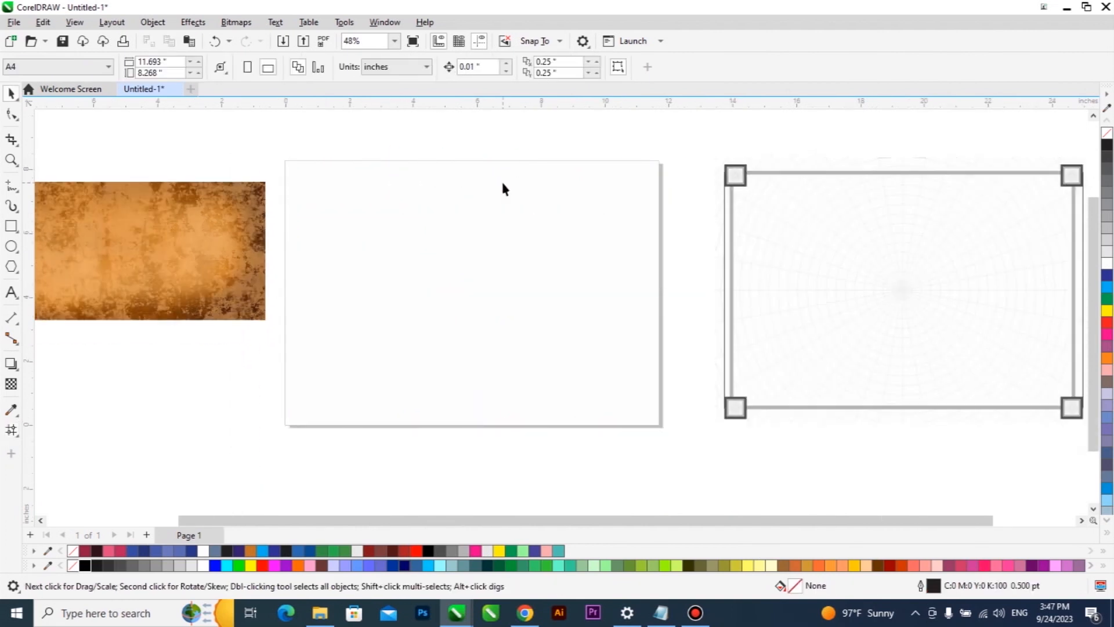
pyautogui.click(11, 429)
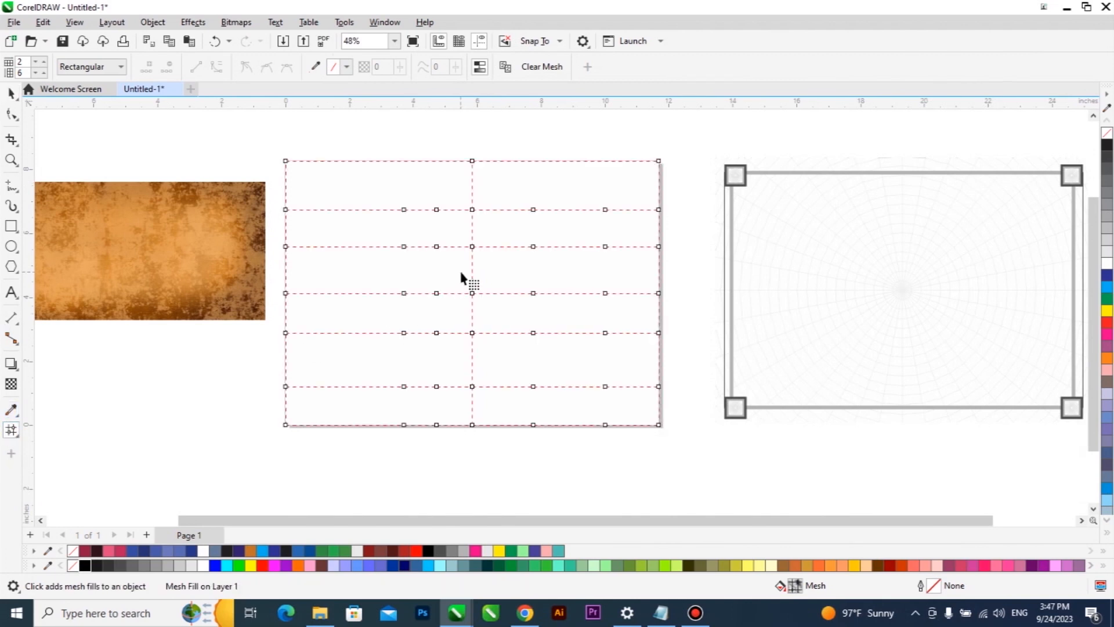
pyautogui.doubleClick(359, 163)
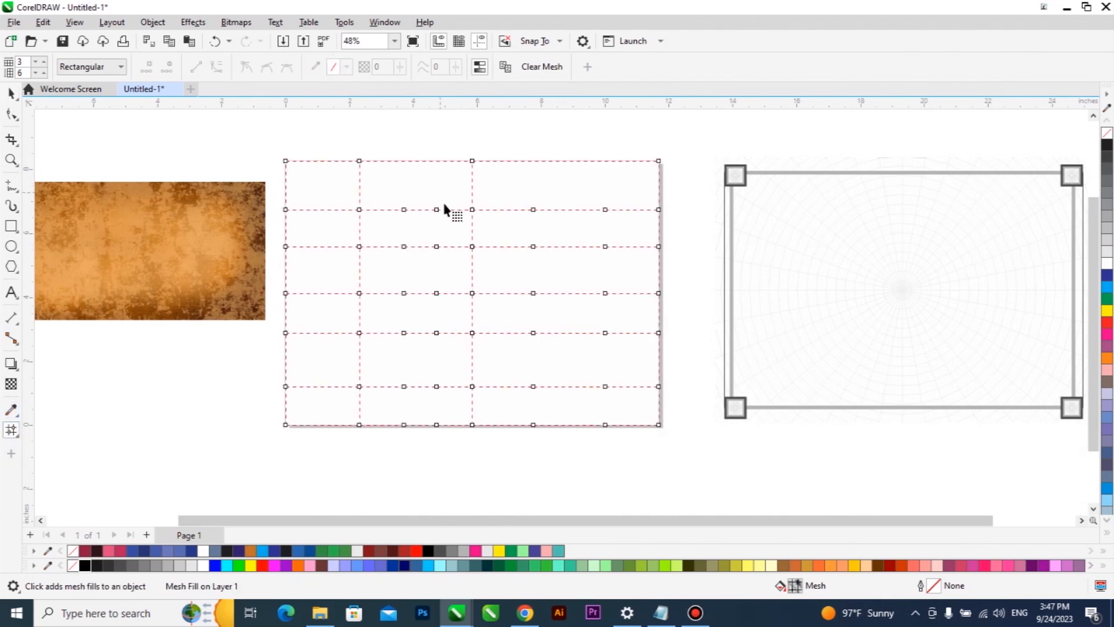
# Select the mesh node where the left inner vertical line crosses the second inner horizontal line and colour it yellow (Y100).
pyautogui.scroll(1, 425, 202)
pyautogui.scroll(2, 340, 221)
pyautogui.scroll(-4, 440, 239)
pyautogui.scroll(-1, 446, 239)
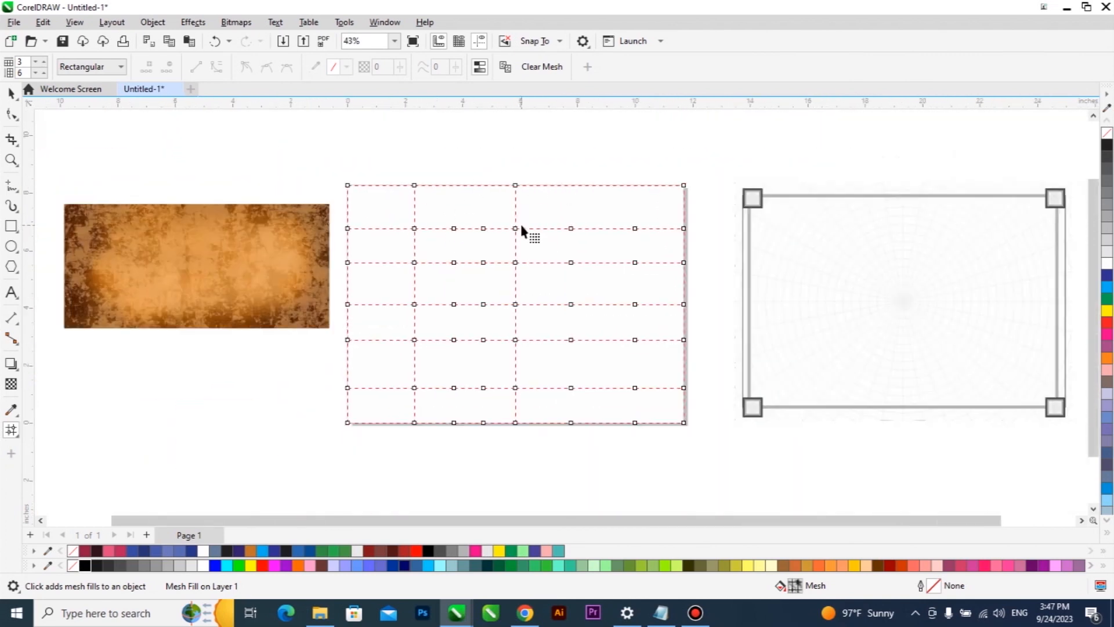
pyautogui.scroll(3, 521, 229)
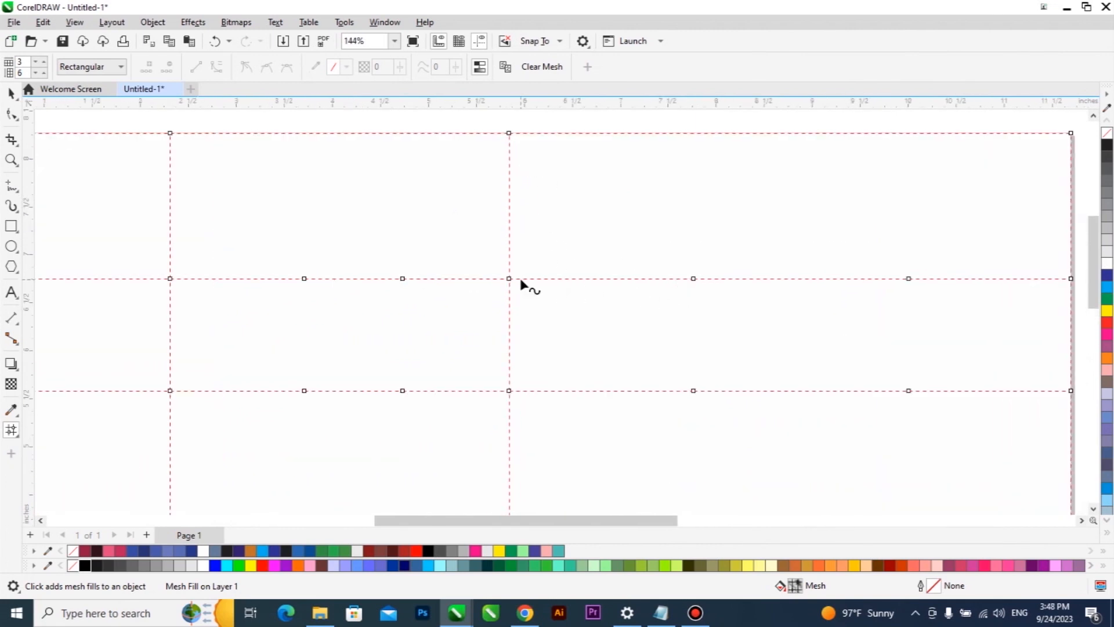
pyautogui.scroll(-2, 522, 281)
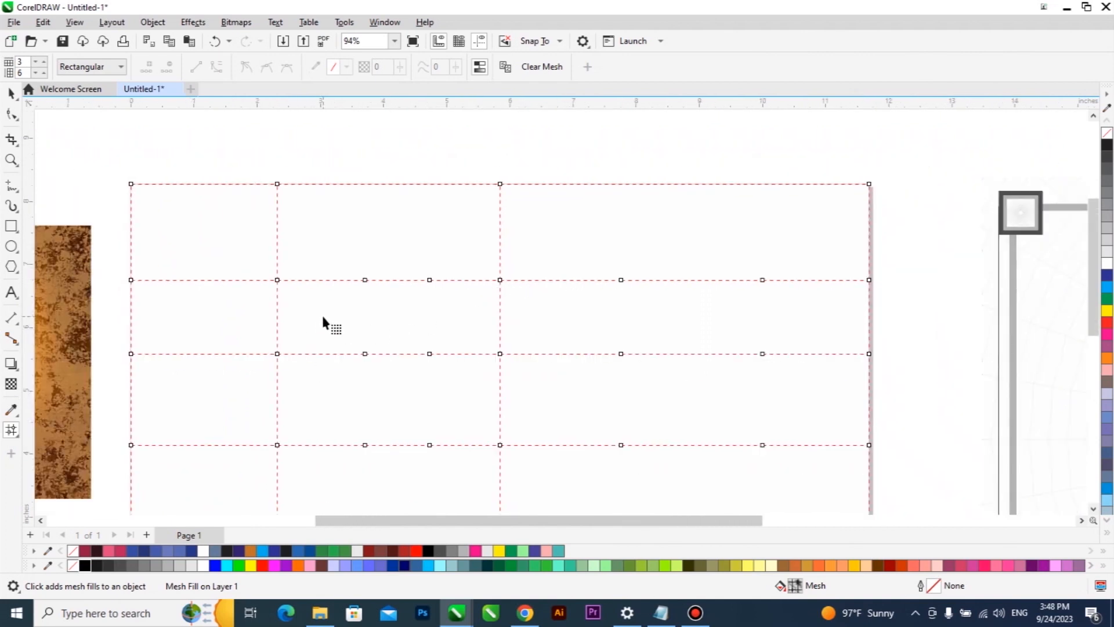
pyautogui.moveTo(323, 318); pyautogui.dragTo(255, 378)
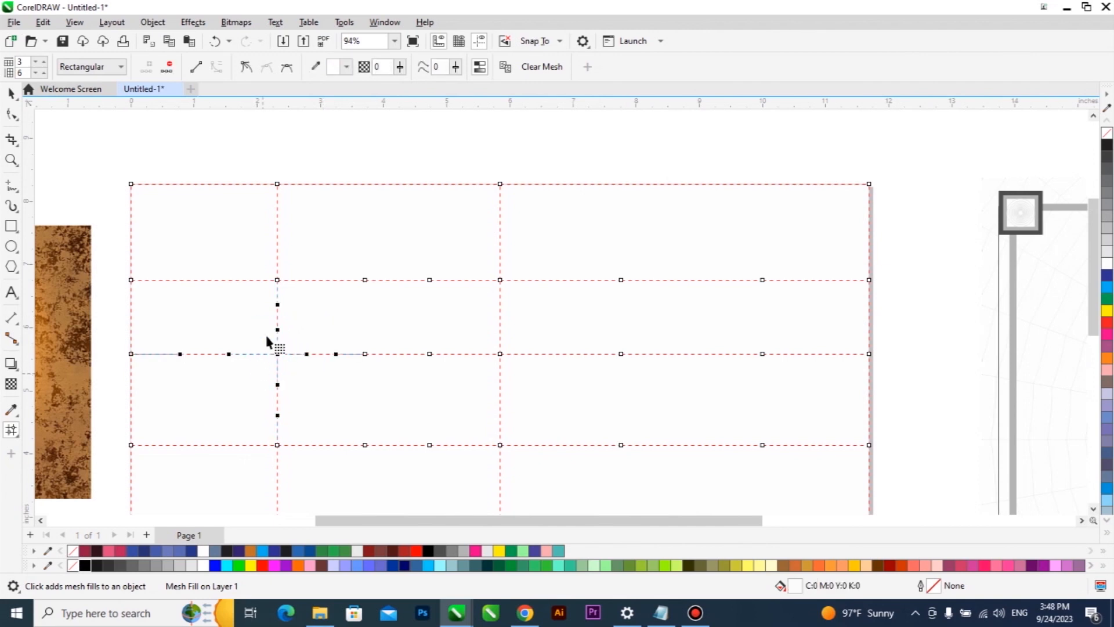
pyautogui.scroll(2, 214, 403)
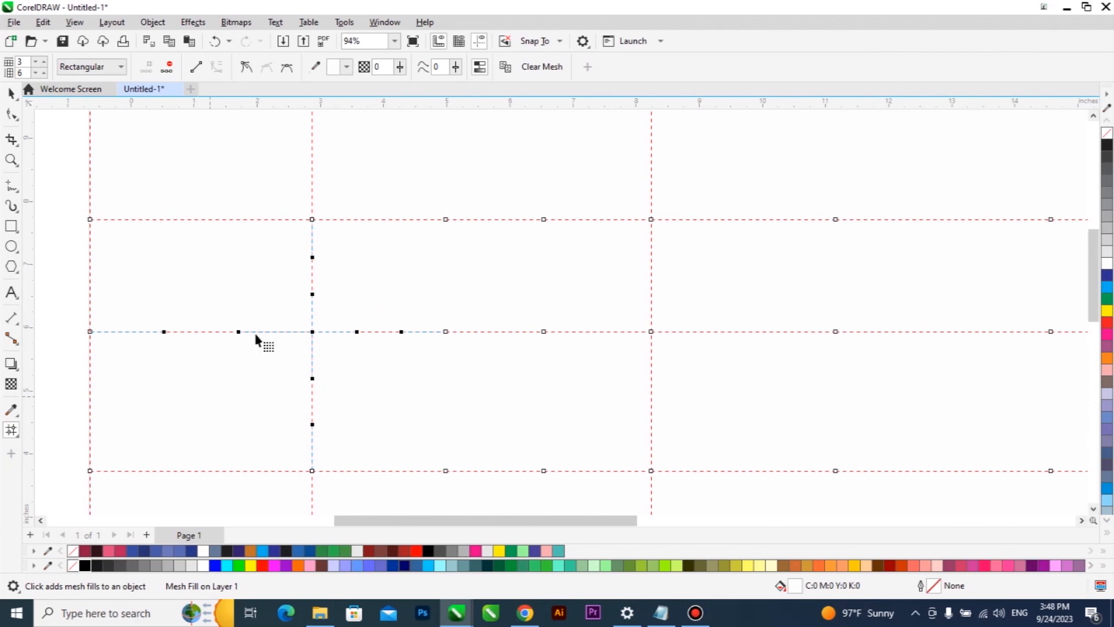
pyautogui.scroll(-2, 322, 377)
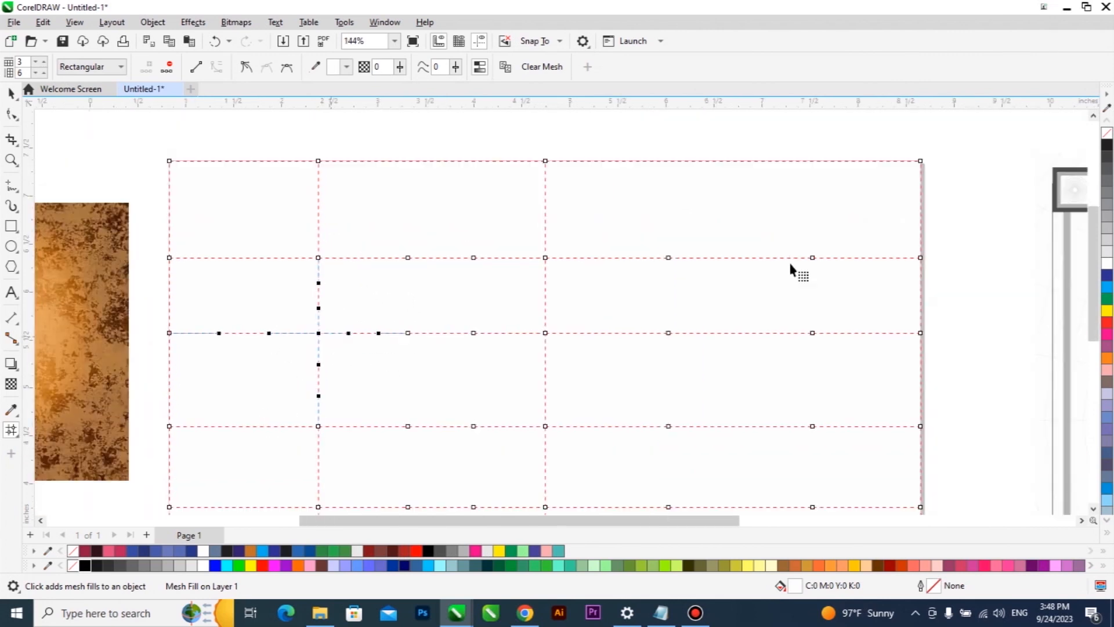
pyautogui.click(1107, 311)
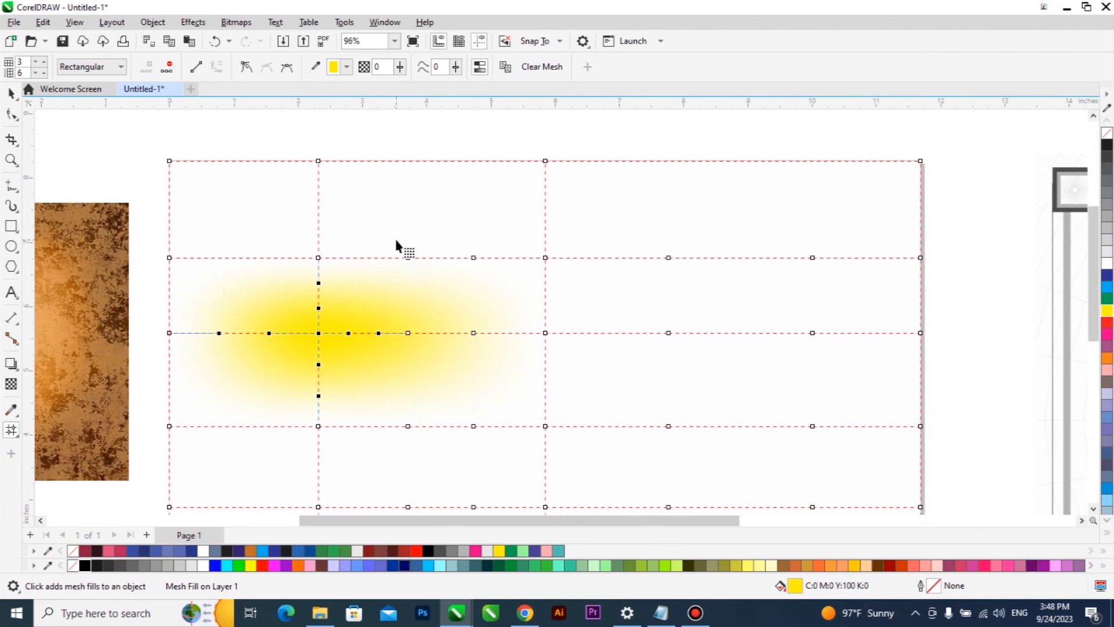
# Select the middle vertical line's nodes from the top edge through the fourth inner row and colour them green #33CC66.
pyautogui.scroll(-2, 398, 246)
pyautogui.moveTo(514, 168); pyautogui.dragTo(464, 423)
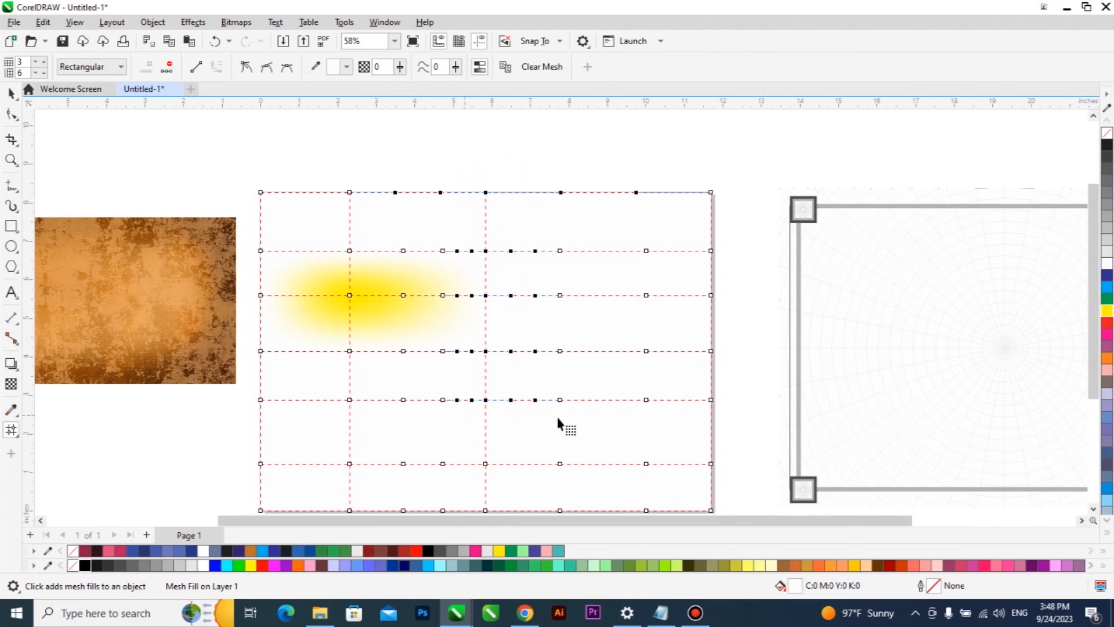
pyautogui.click(534, 566)
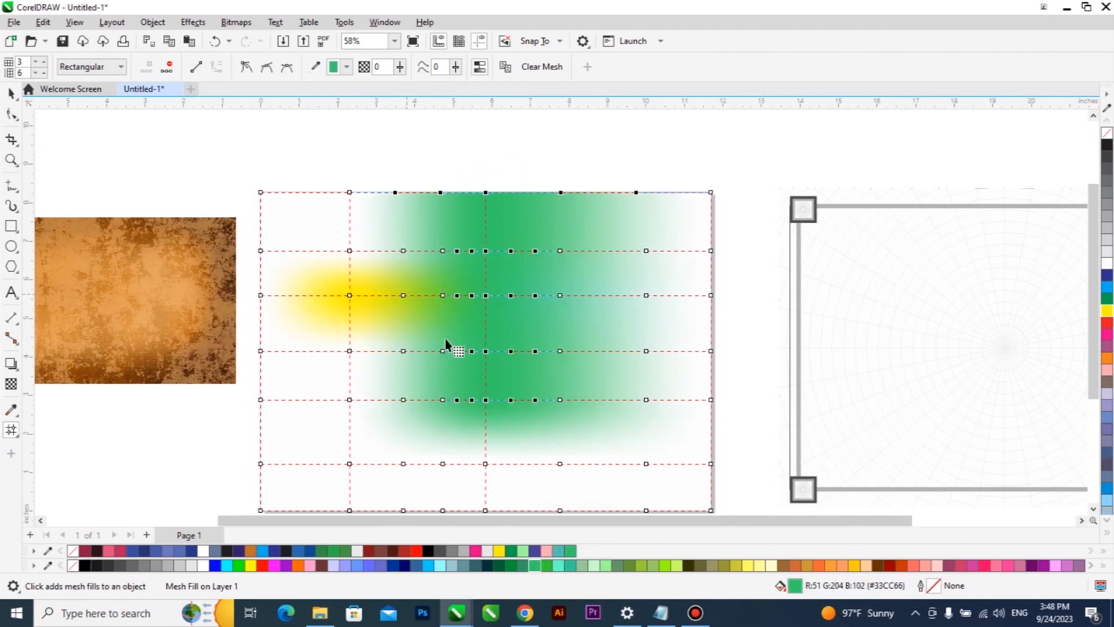
# Colour the upper-left corner nodes violet-blue (C87 M90) and the left nodes of the third and fourth inner rows dark red (C27 M100 Y100 K34).
pyautogui.click(11, 431)
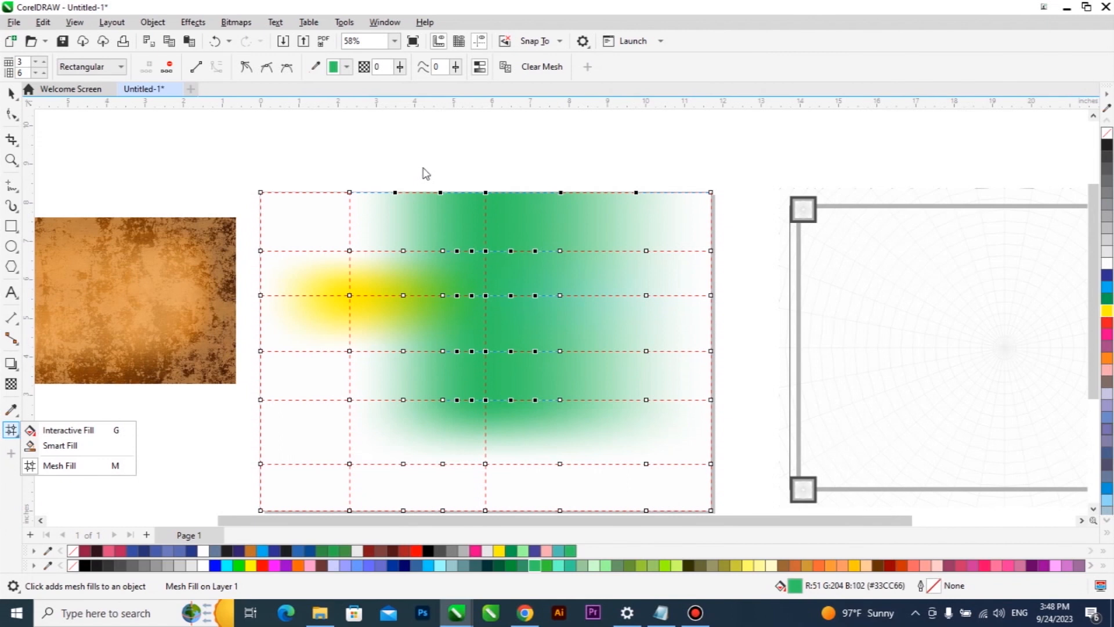
pyautogui.moveTo(424, 169); pyautogui.dragTo(240, 268)
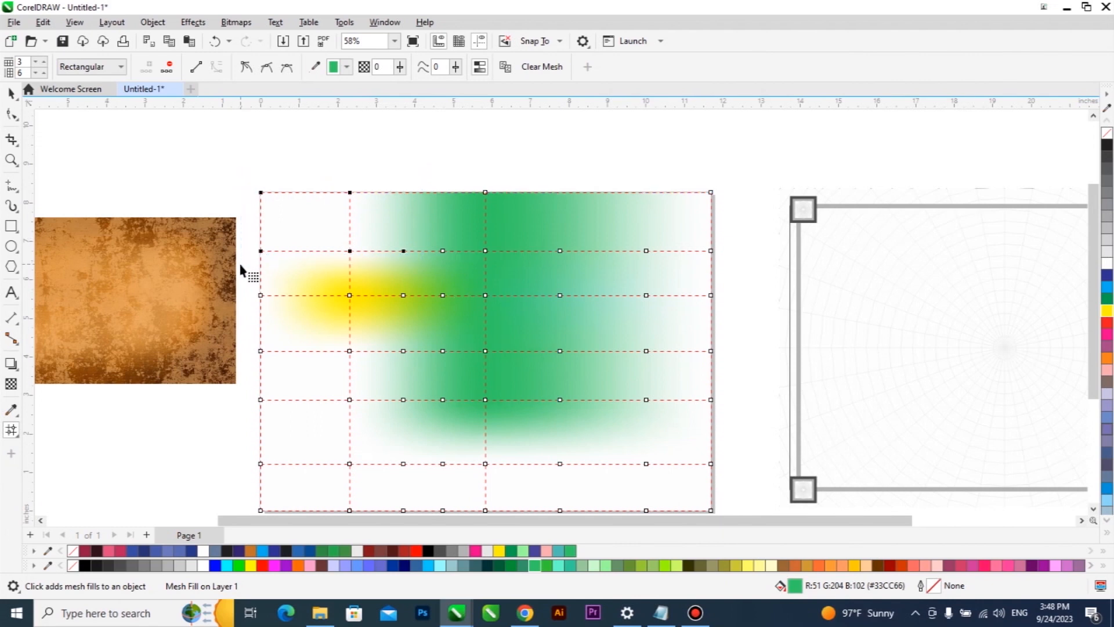
pyautogui.click(535, 556)
pyautogui.moveTo(252, 328); pyautogui.dragTo(447, 400)
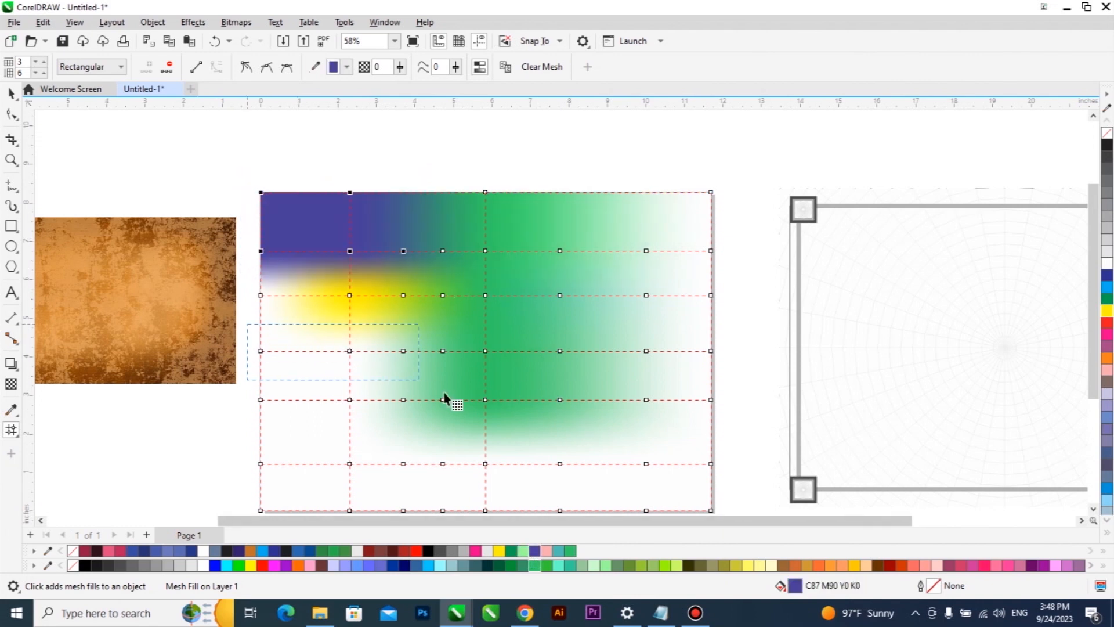
pyautogui.click(372, 551)
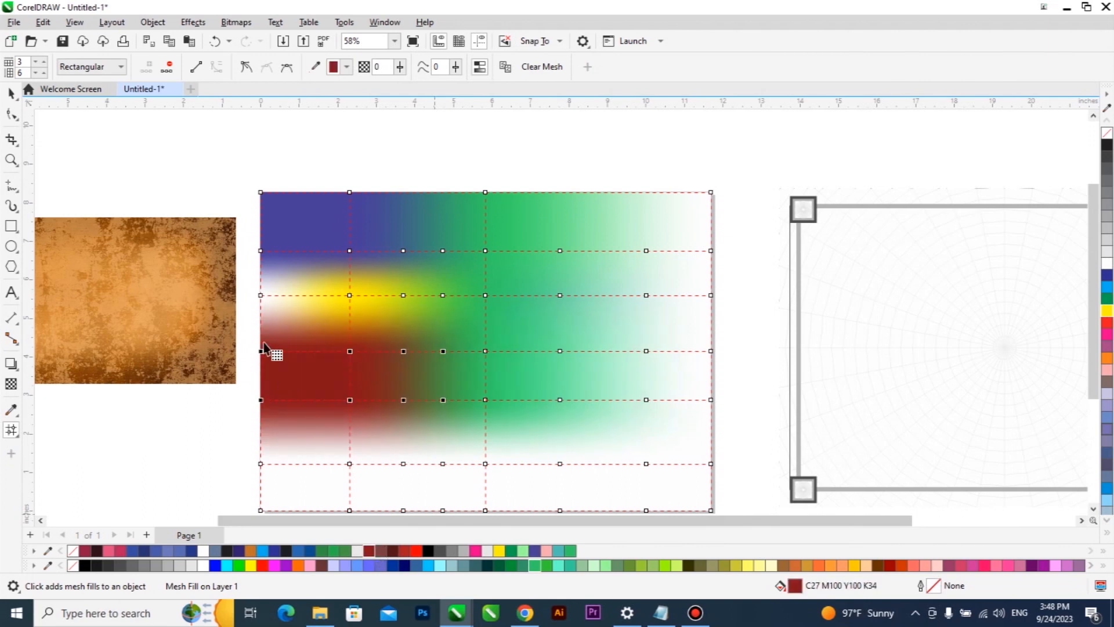
# Colour the left-edge node beside the yellow area green and the left nodes of the lowest inner row Mint Green.
pyautogui.click(260, 295)
pyautogui.click(342, 548)
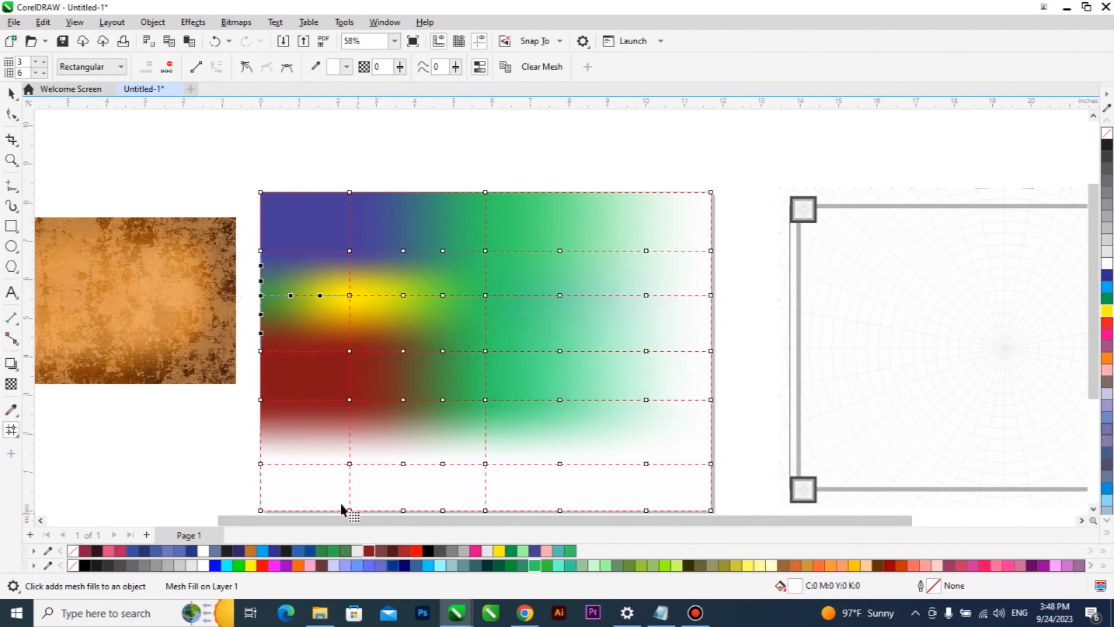
pyautogui.moveTo(248, 423); pyautogui.dragTo(477, 491)
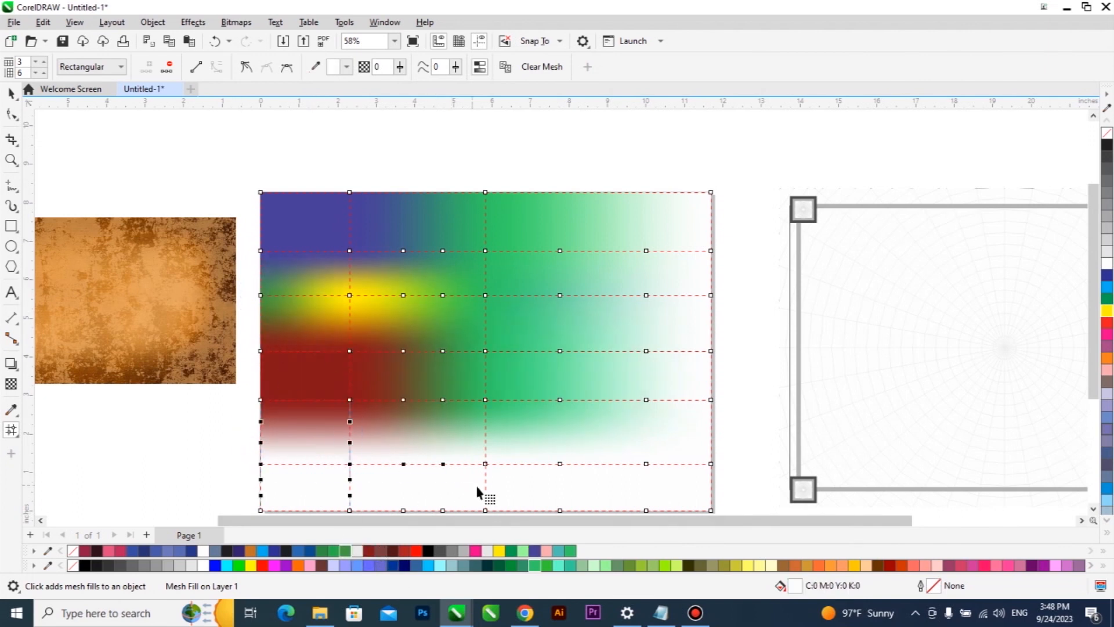
pyautogui.click(522, 554)
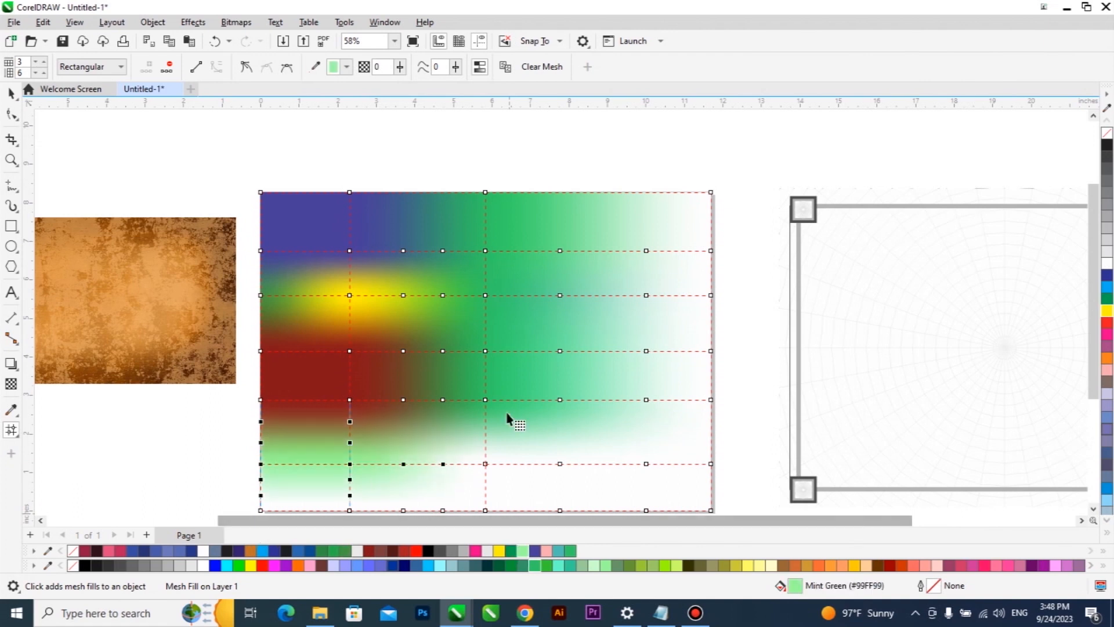
# Colour the right-hand nodes of the upper three inner rows brownish orange and the top-right corner node bright orange.
pyautogui.moveTo(750, 221); pyautogui.dragTo(529, 357)
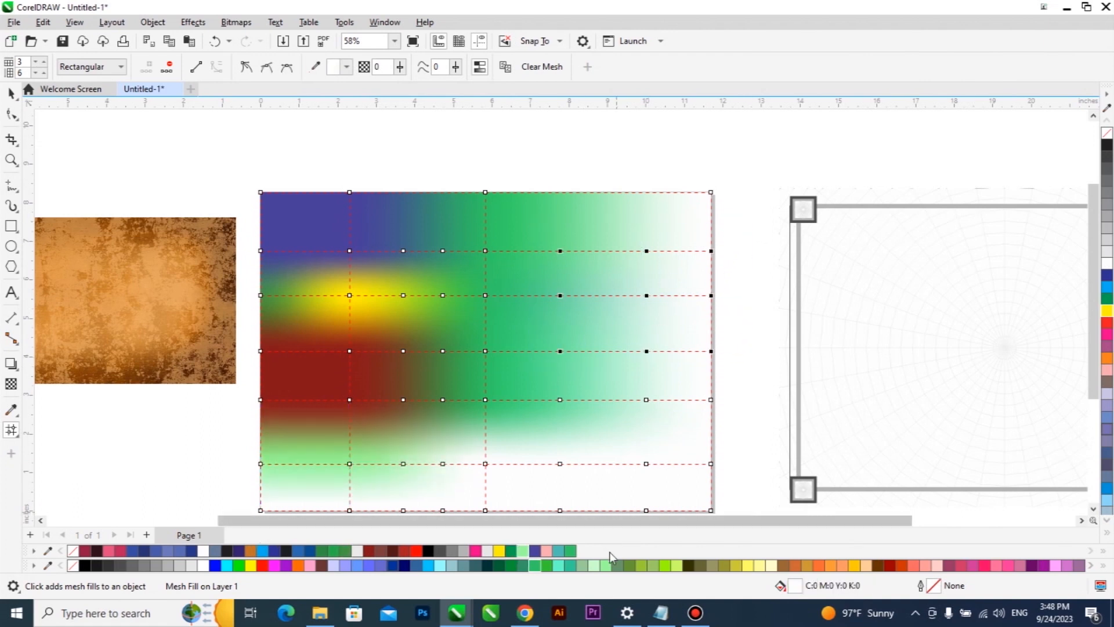
pyautogui.click(801, 566)
pyautogui.moveTo(746, 154); pyautogui.dragTo(511, 249)
pyautogui.click(820, 566)
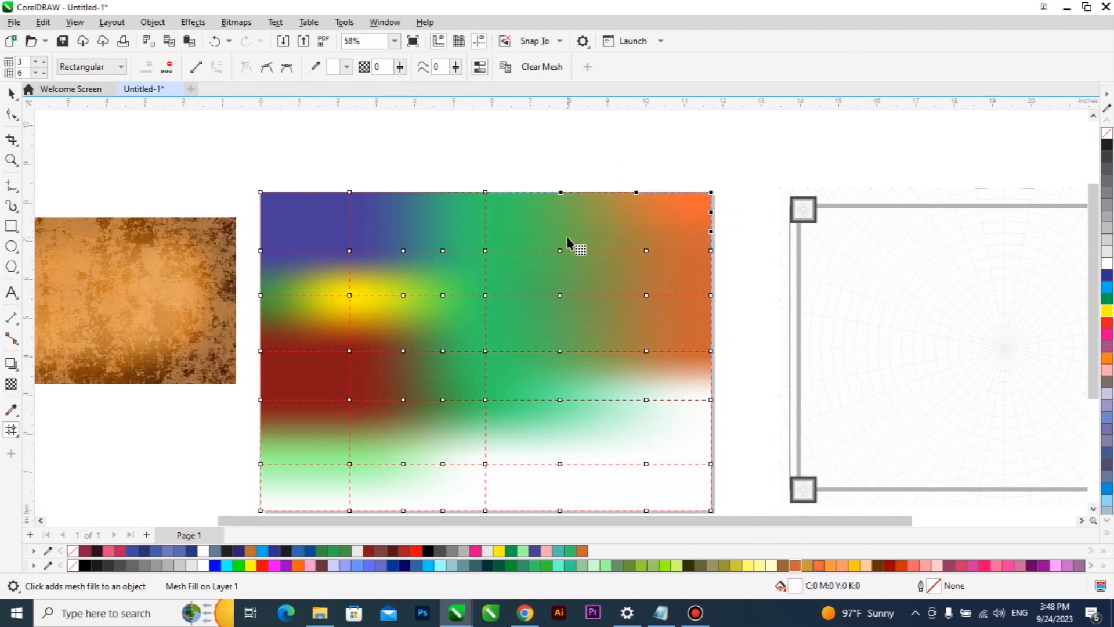
# Colour the lower-right nodes pink and all nodes of the bottom two rows dark brown, then deselect the mesh.
pyautogui.scroll(-1, 567, 237)
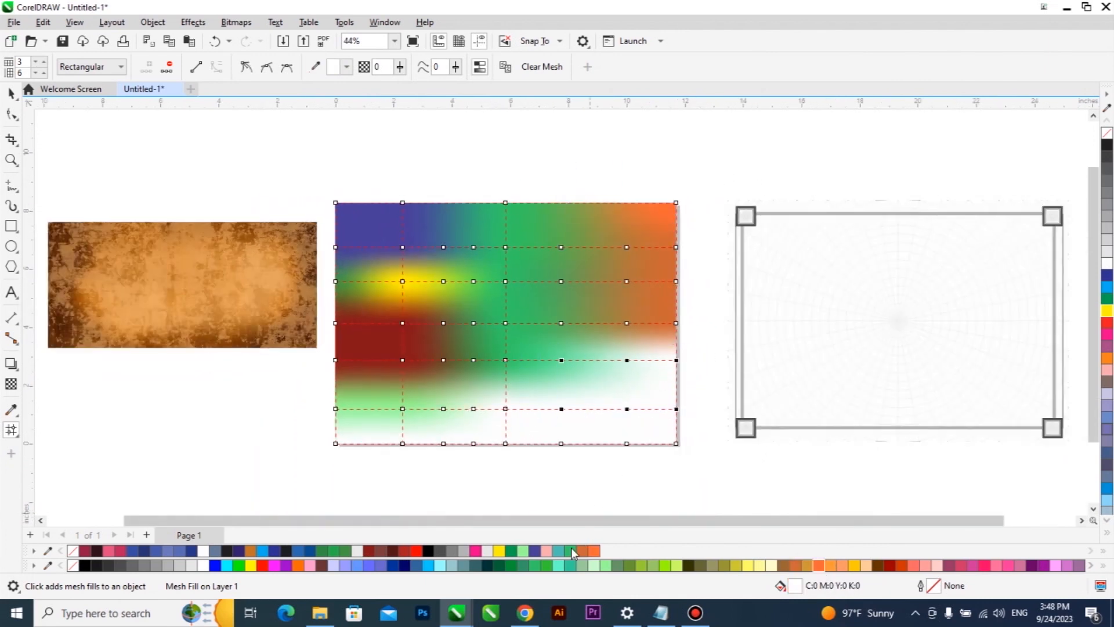
pyautogui.click(547, 551)
pyautogui.moveTo(321, 458); pyautogui.dragTo(708, 380)
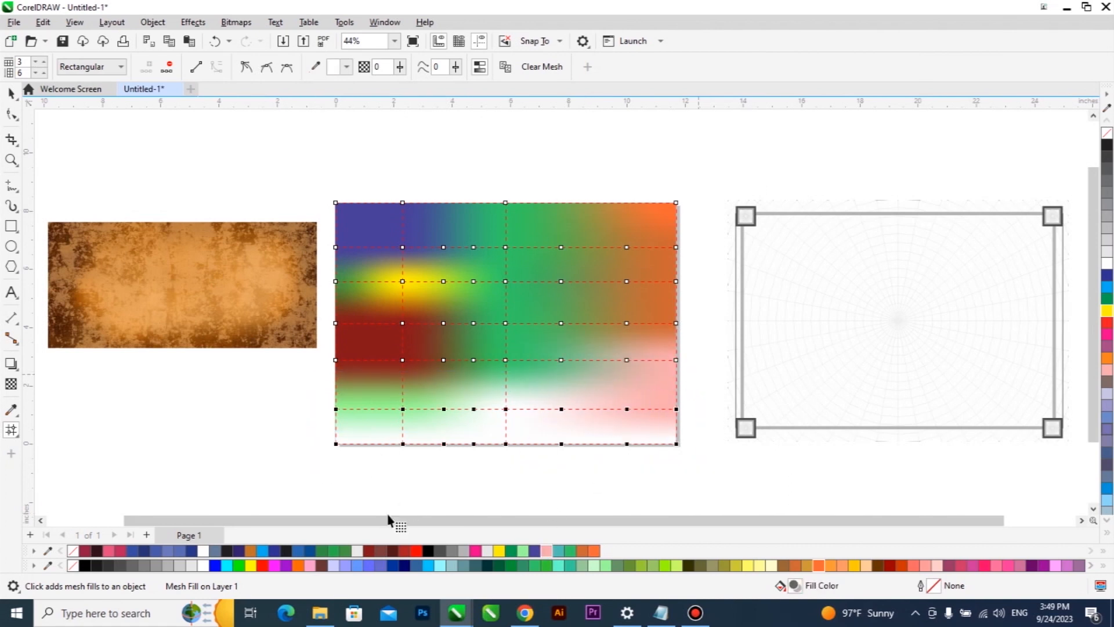
pyautogui.click(322, 566)
pyautogui.press('space')
pyautogui.scroll(2, 533, 333)
pyautogui.scroll(1, 565, 281)
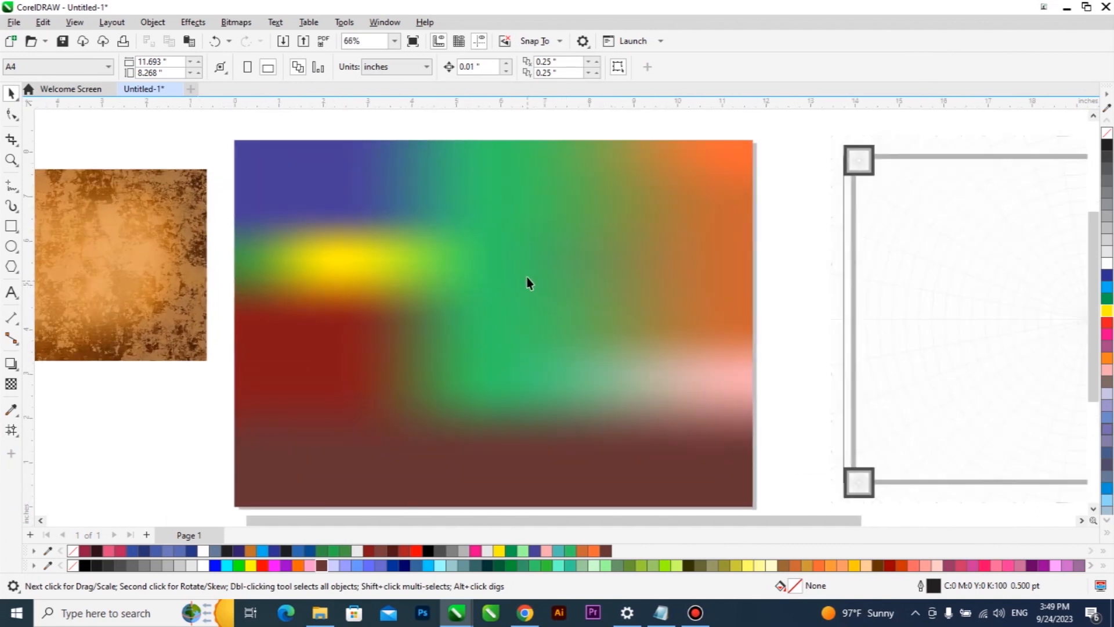
pyautogui.click(507, 242)
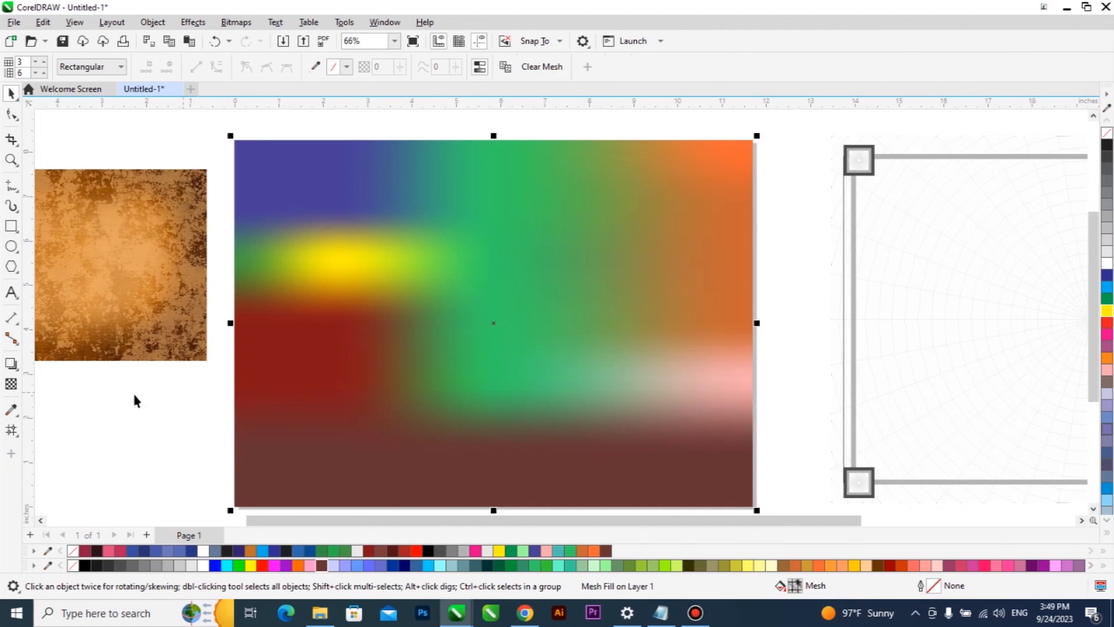
pyautogui.click(12, 429)
pyautogui.click(10, 93)
pyautogui.click(504, 303)
pyautogui.scroll(-1, 504, 306)
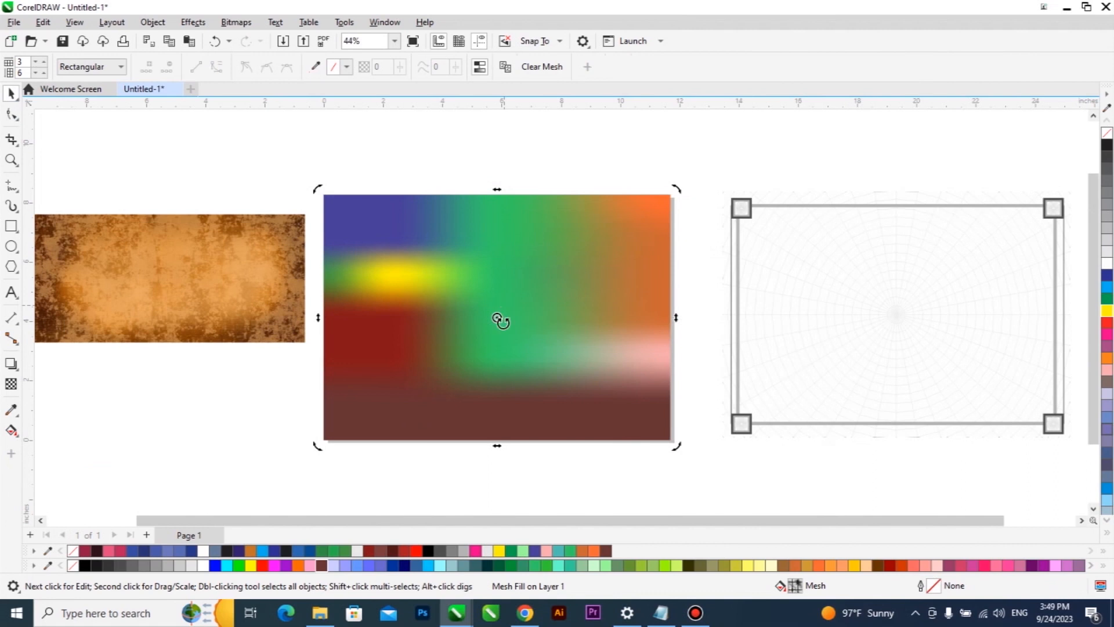
pyautogui.click(659, 432)
pyautogui.moveTo(674, 444); pyautogui.dragTo(503, 319)
pyautogui.hotkey('ctrl', 'z')
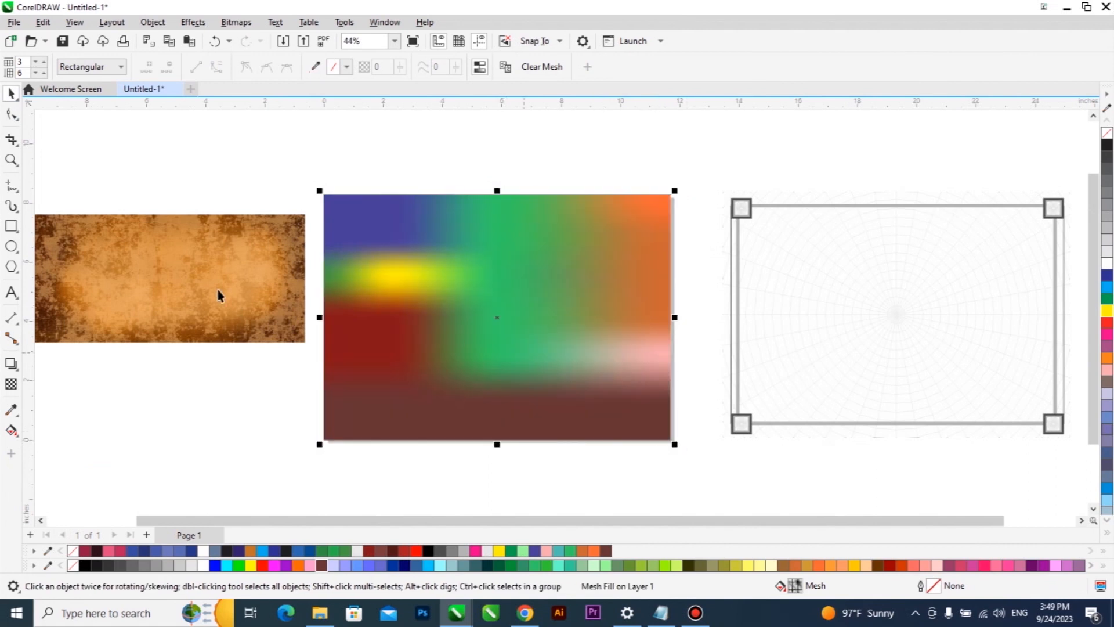
# Move the texture bitmap toward the page so it overlaps the left edge of the mesh-filled rectangle.
pyautogui.click(218, 295)
pyautogui.moveTo(189, 230); pyautogui.dragTo(322, 308)
pyautogui.click(564, 281)
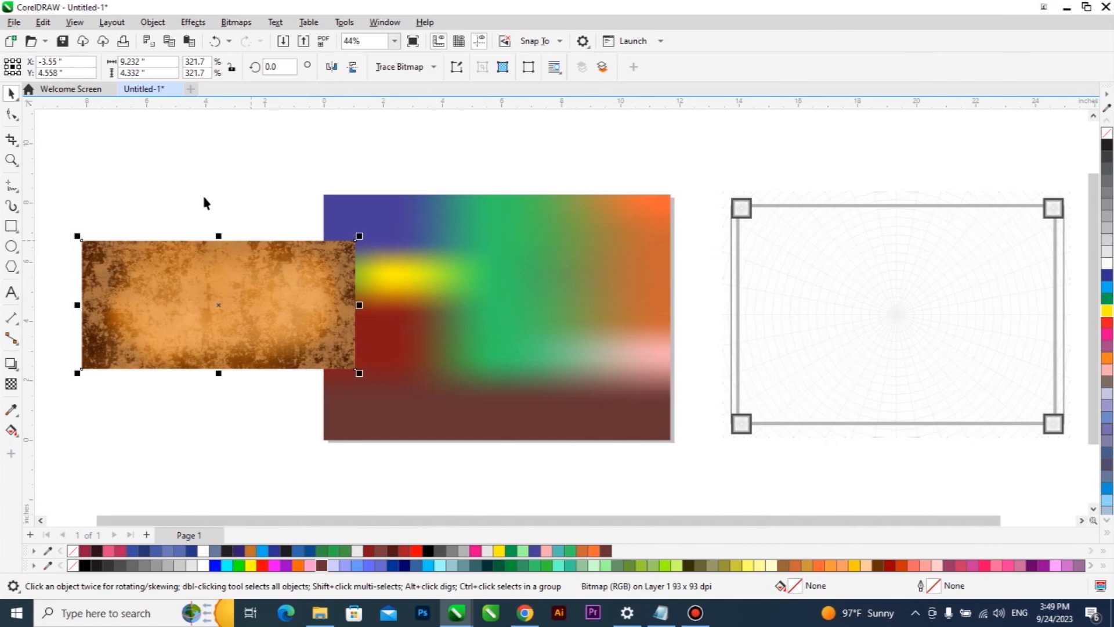
pyautogui.moveTo(214, 254)
pyautogui.mouseDown()
pyautogui.moveTo(232, 224)
pyautogui.moveTo(221, 273)
pyautogui.mouseUp()
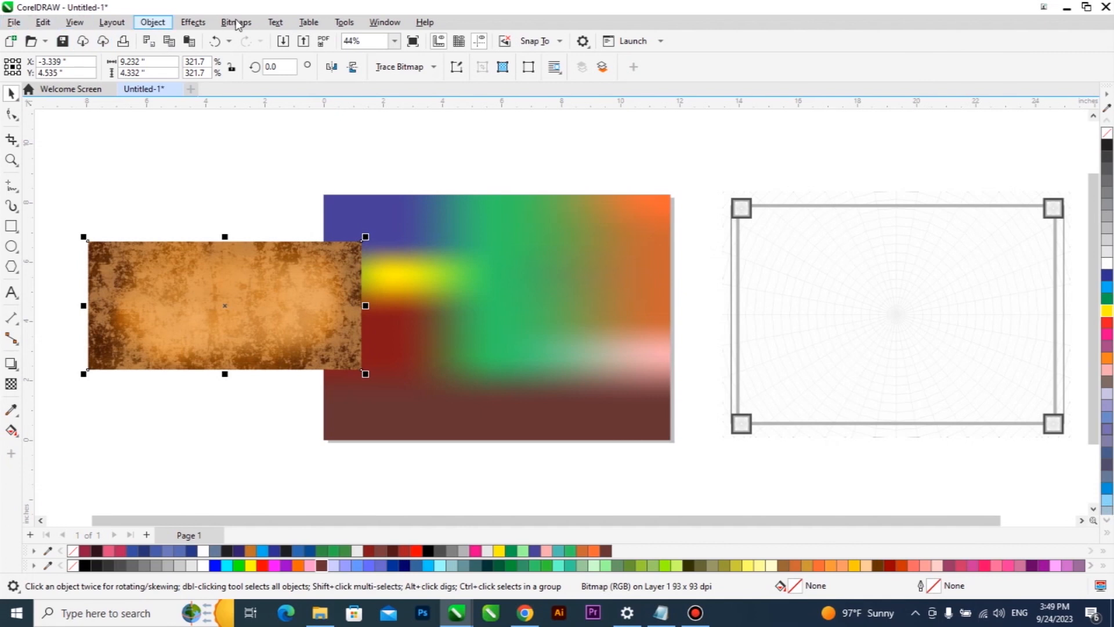
pyautogui.click(152, 22)
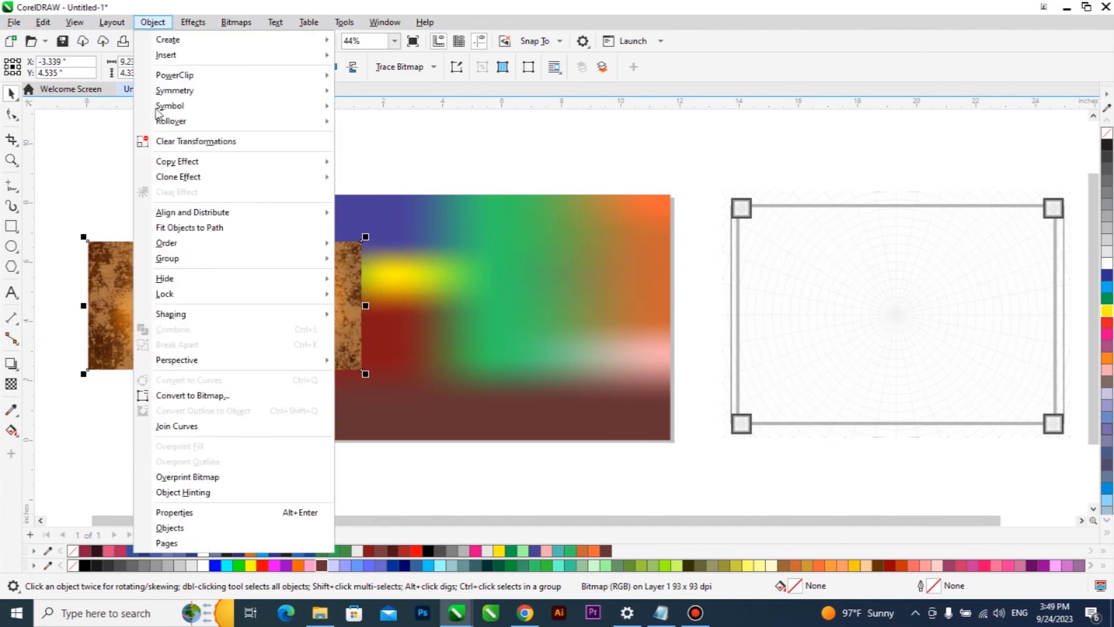
pyautogui.click(200, 25)
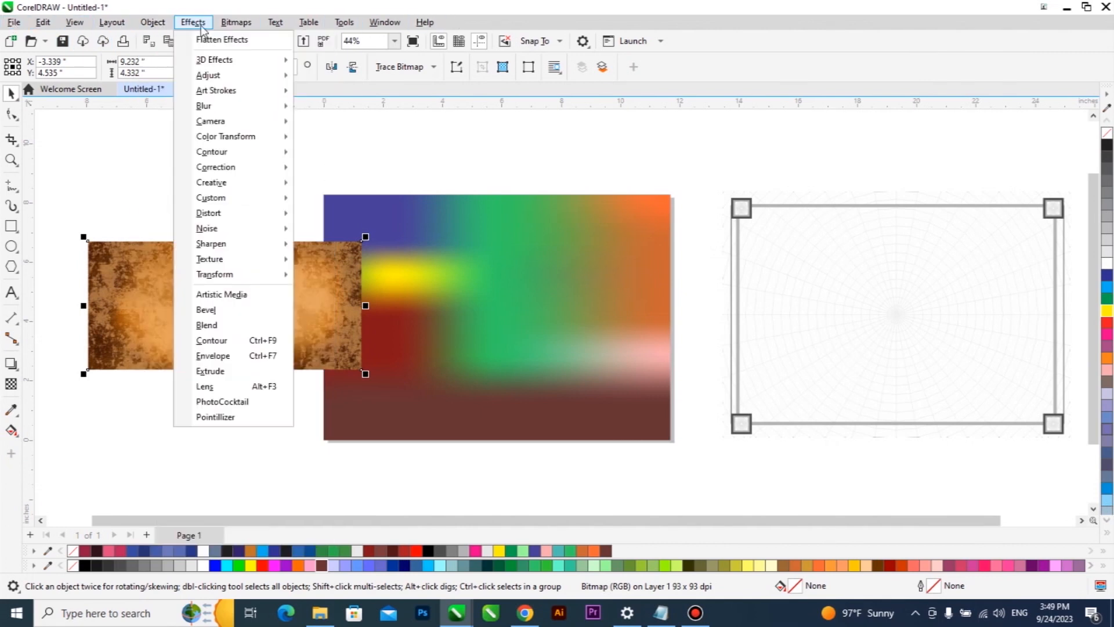
pyautogui.click(153, 22)
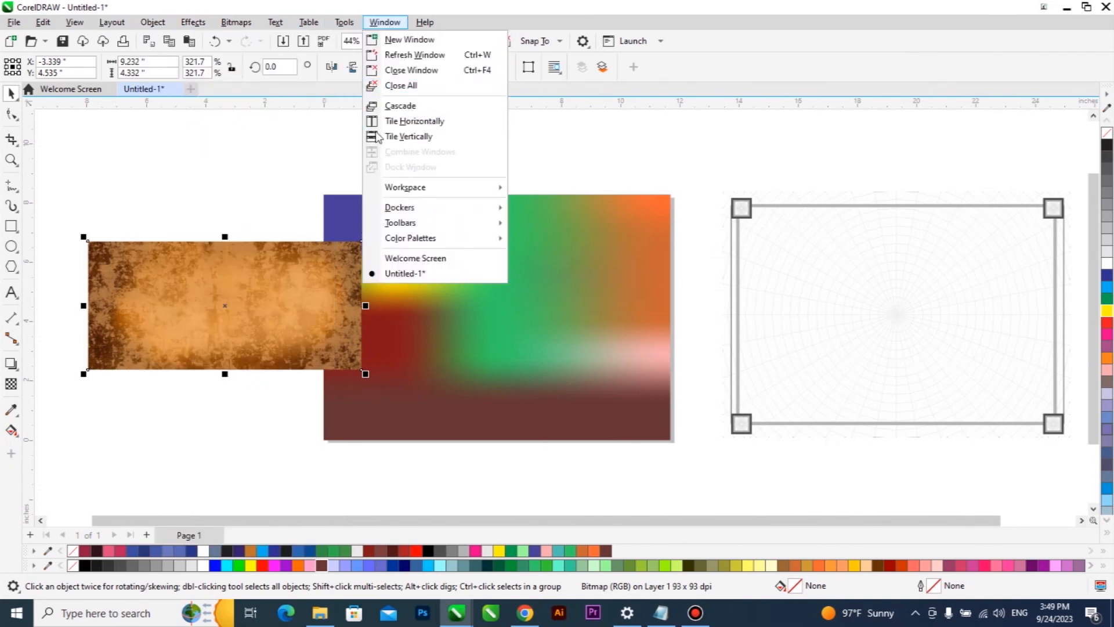
pyautogui.moveTo(46, 24)
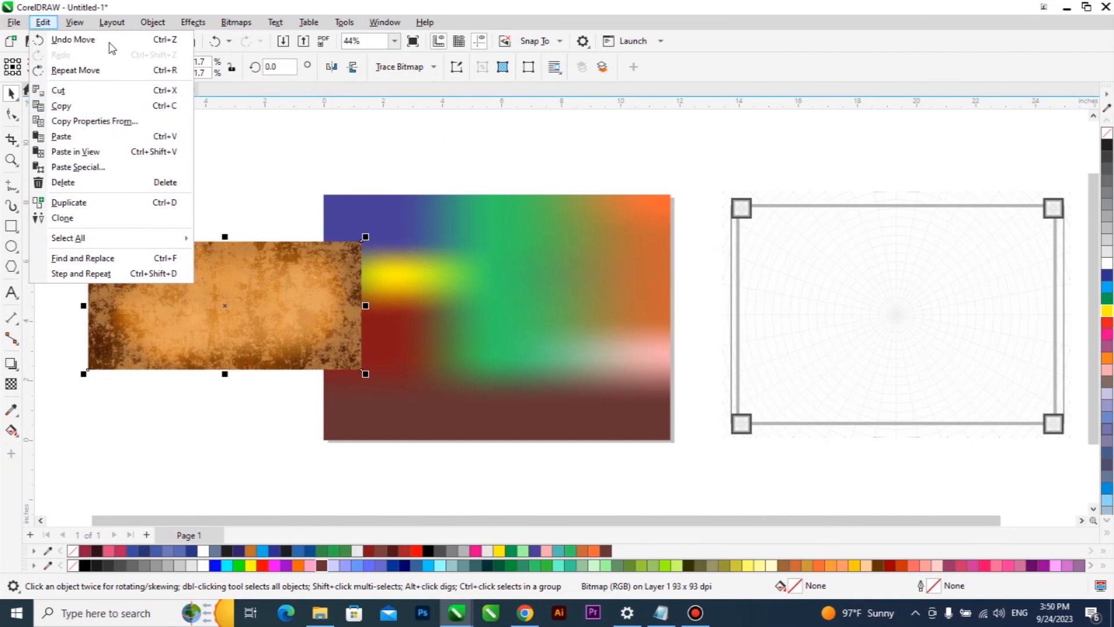
pyautogui.click(252, 210)
# Move the texture about 2 inches lower over the rectangle's lower-left edge and activate Mesh Fill on the rectangle again.
pyautogui.moveTo(265, 296); pyautogui.dragTo(243, 352)
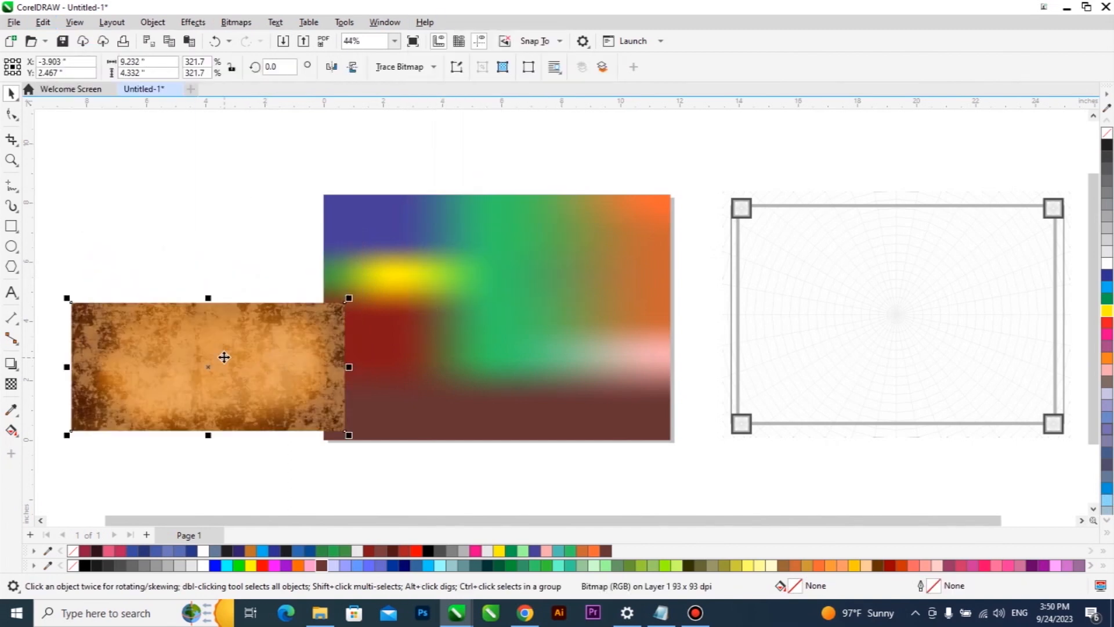
pyautogui.click(511, 267)
pyautogui.press('m')
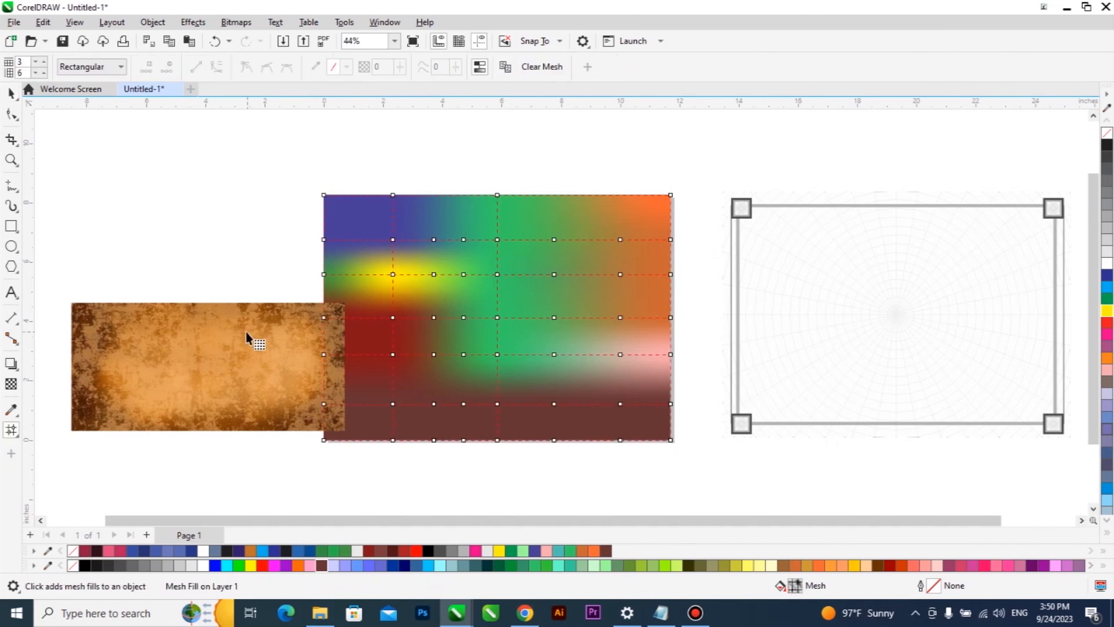
# Move the texture bitmap from the rectangle's lower-left edge to the middle of the mesh-filled rectangle.
pyautogui.press('space')
pyautogui.moveTo(240, 329); pyautogui.dragTo(532, 333)
pyautogui.scroll(-1, 532, 333)
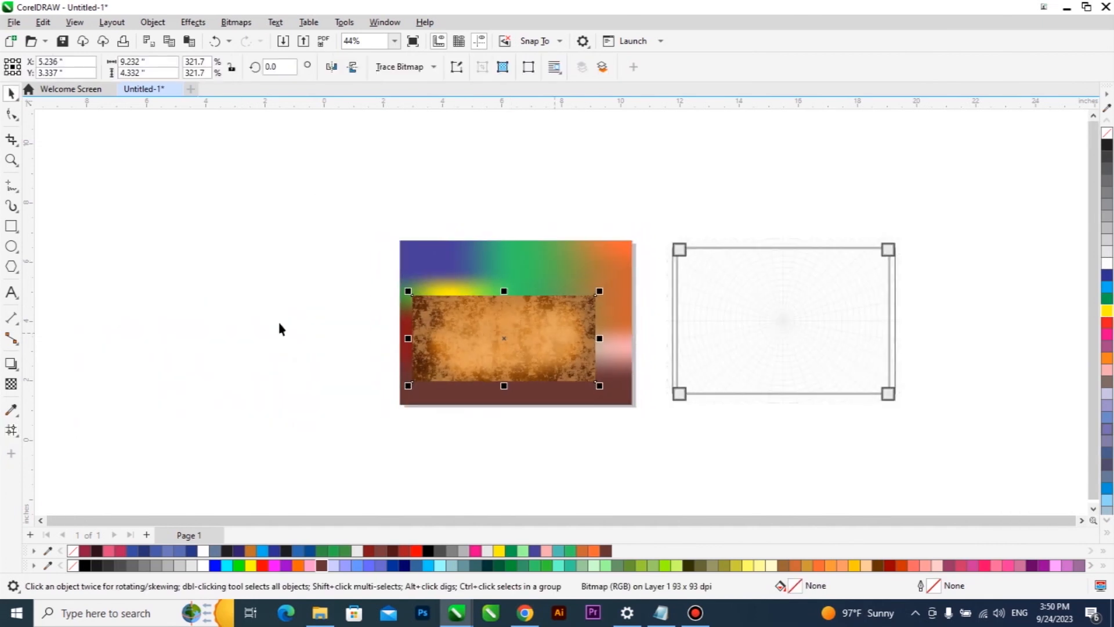
# Draw a circle about 3.8 inches in diameter beside the page and enlarge it to about 5.4 inches.
pyautogui.scroll(1, 252, 318)
pyautogui.click(11, 246)
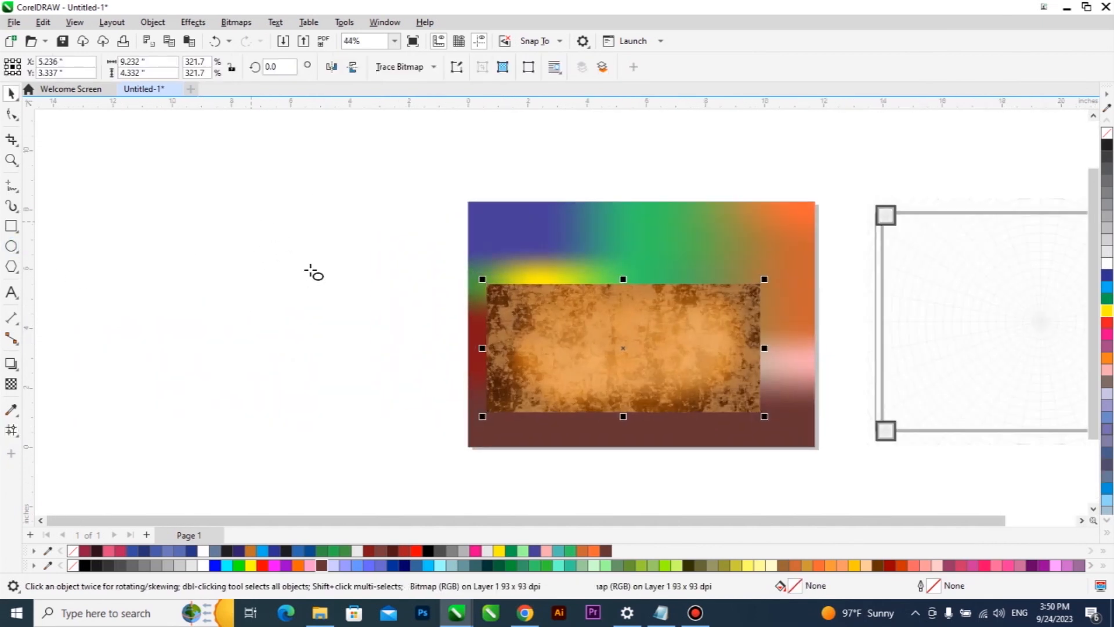
pyautogui.moveTo(306, 277); pyautogui.dragTo(364, 323)
pyautogui.press('space')
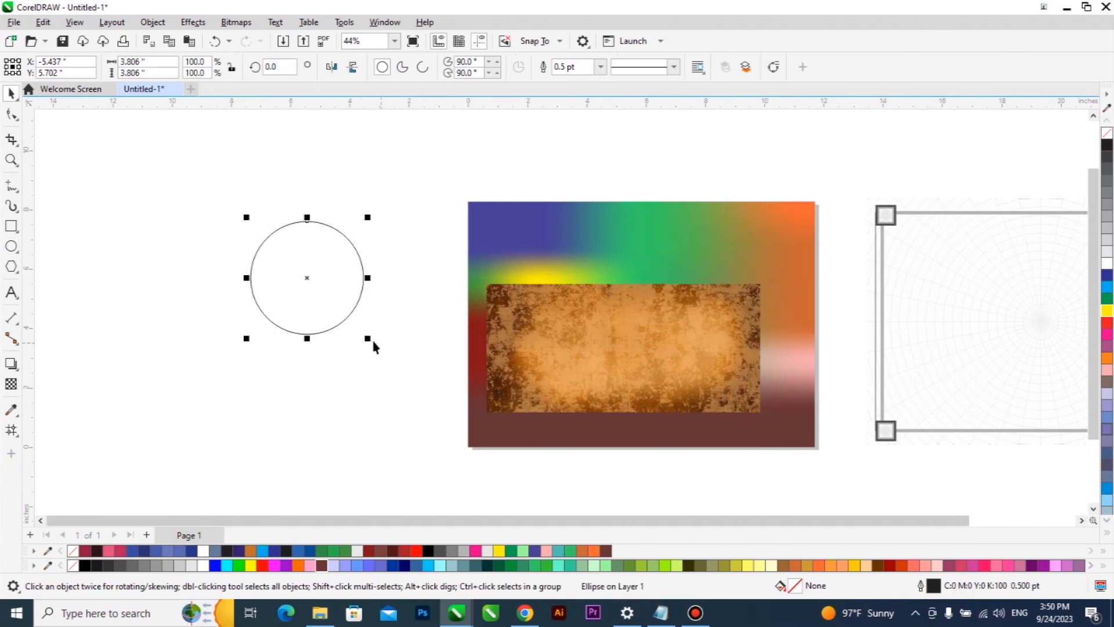
pyautogui.click(387, 353)
pyautogui.click(351, 315)
pyautogui.moveTo(368, 337); pyautogui.dragTo(419, 383)
# Arrange the texture bitmap and a duplicate below it on the far side of the circle, with the circle nearer the page.
pyautogui.click(523, 348)
pyautogui.moveTo(551, 355); pyautogui.dragTo(49, 186)
pyautogui.rightClick(166, 338)
pyautogui.moveTo(196, 190); pyautogui.dragTo(192, 390)
pyautogui.moveTo(341, 293); pyautogui.dragTo(380, 294)
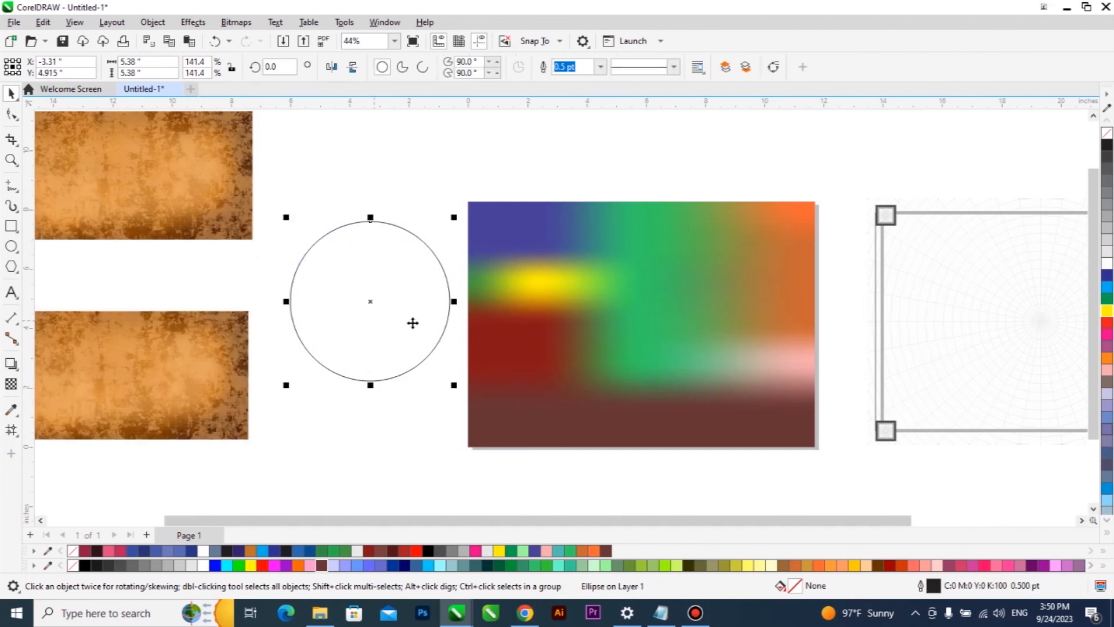
pyautogui.moveTo(213, 373); pyautogui.dragTo(229, 371)
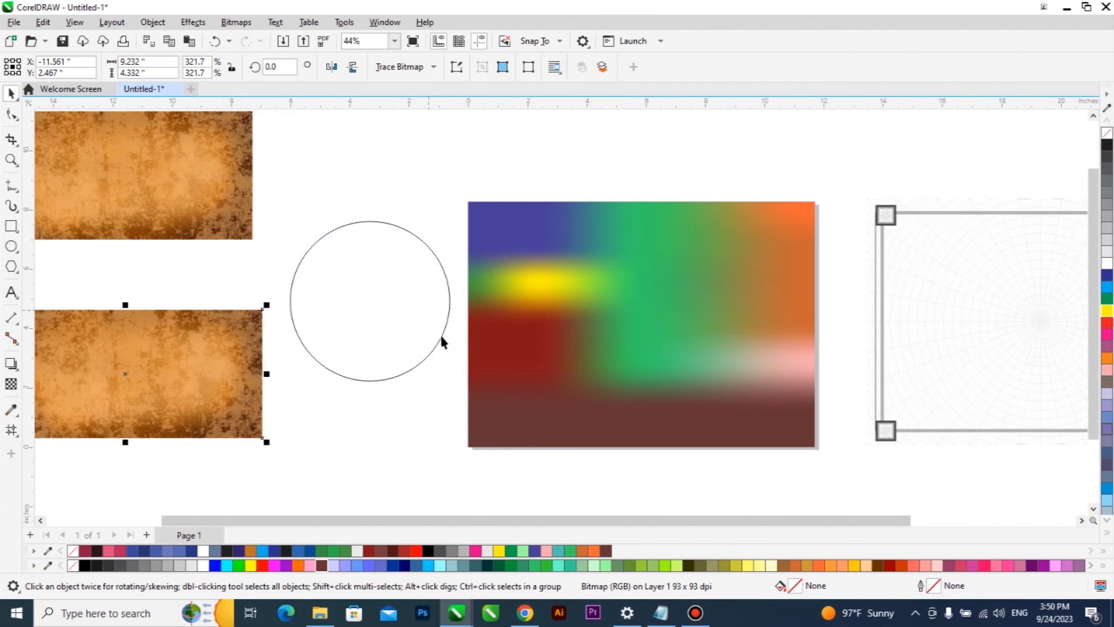
# Look through the object commands available for the lower texture and leave nothing selected.
pyautogui.click(153, 22)
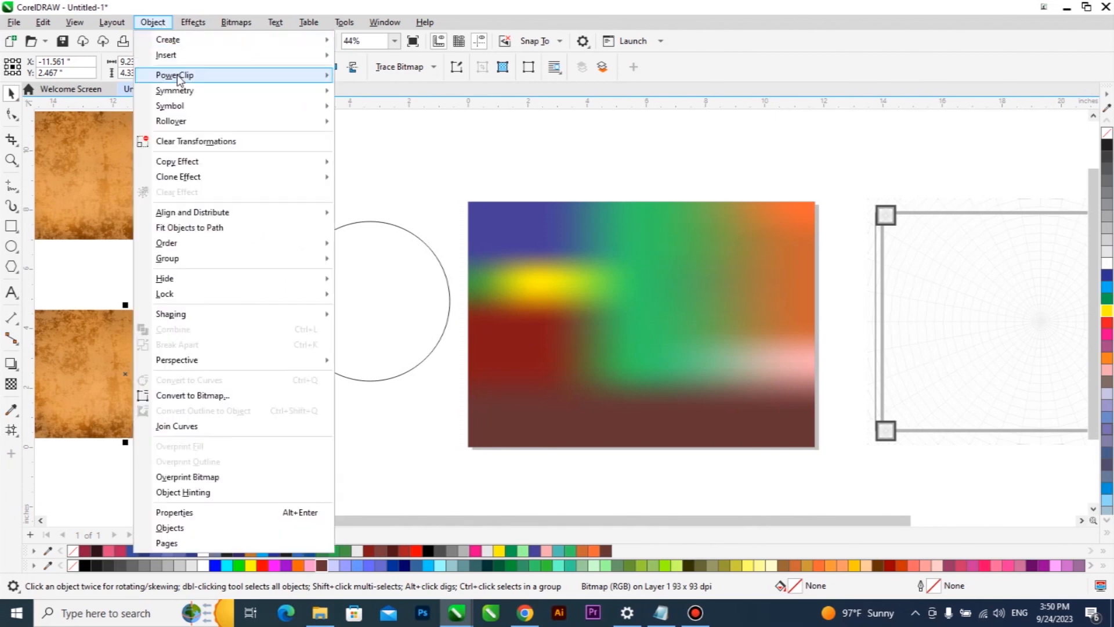
pyautogui.moveTo(186, 78)
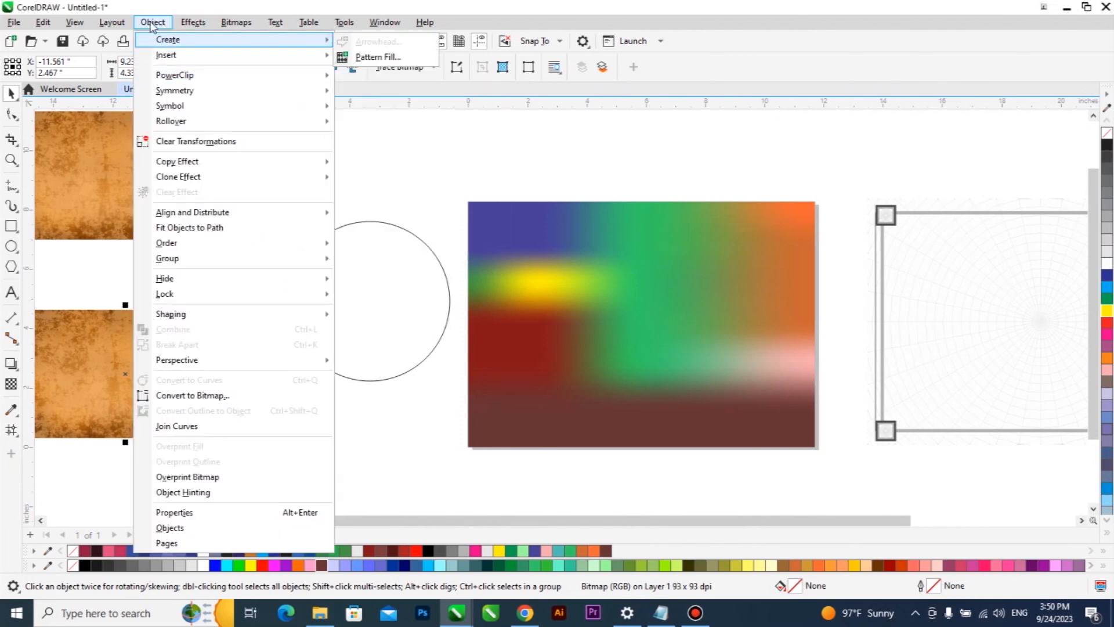
pyautogui.click(209, 3)
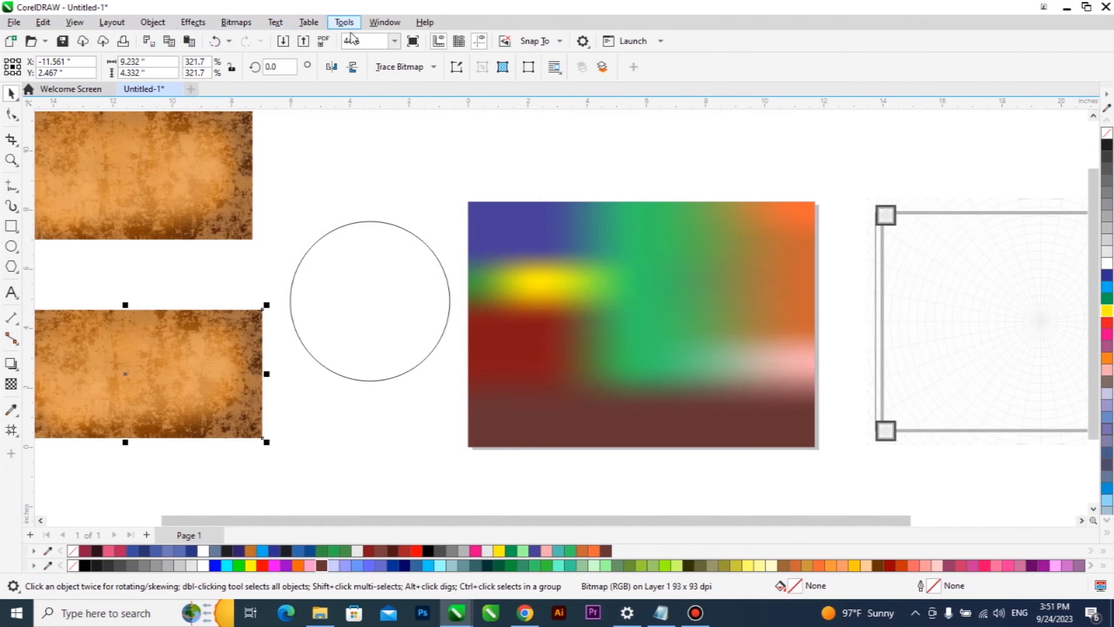
pyautogui.click(410, 254)
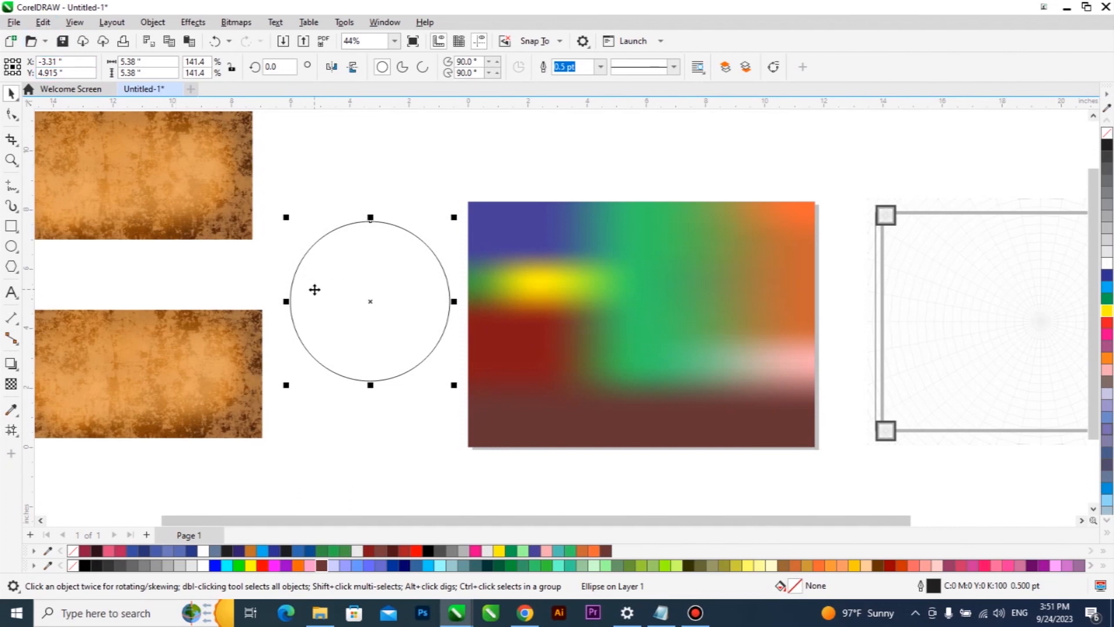
pyautogui.press('Escape')
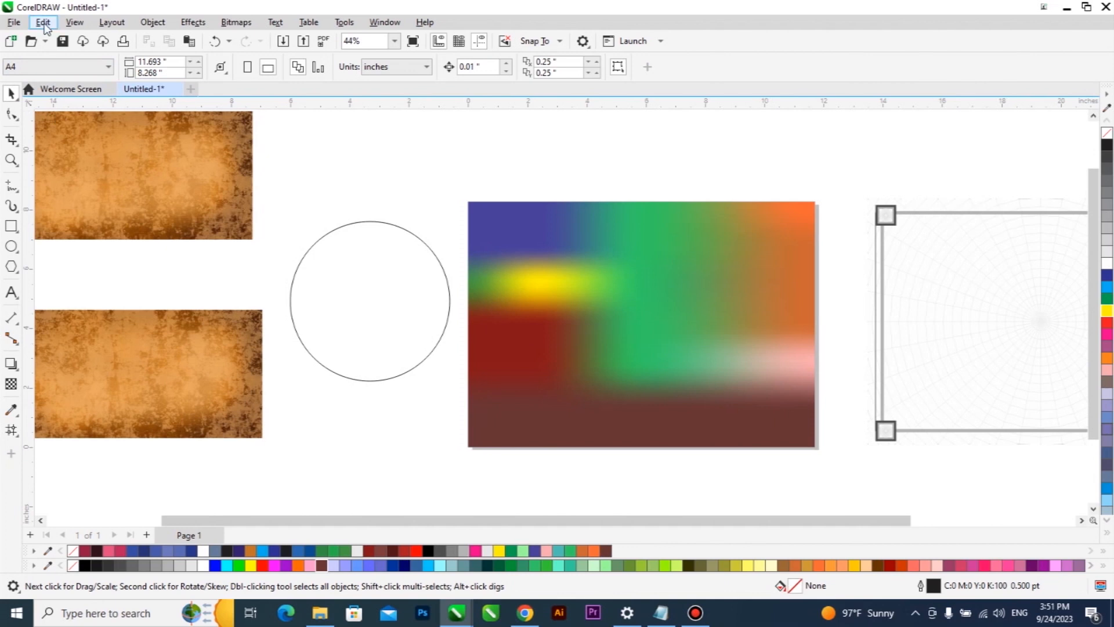
# Look through the available editing, object and effects commands without applying any.
pyautogui.press('alt')
pyautogui.hotkey('alt', 'e')
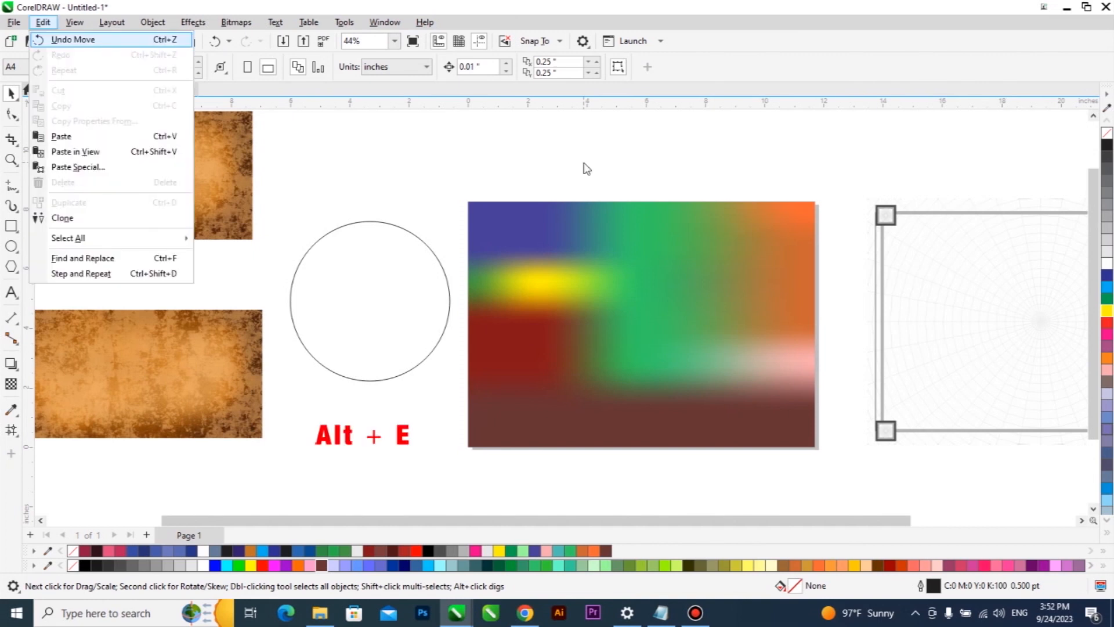
pyautogui.click(589, 153)
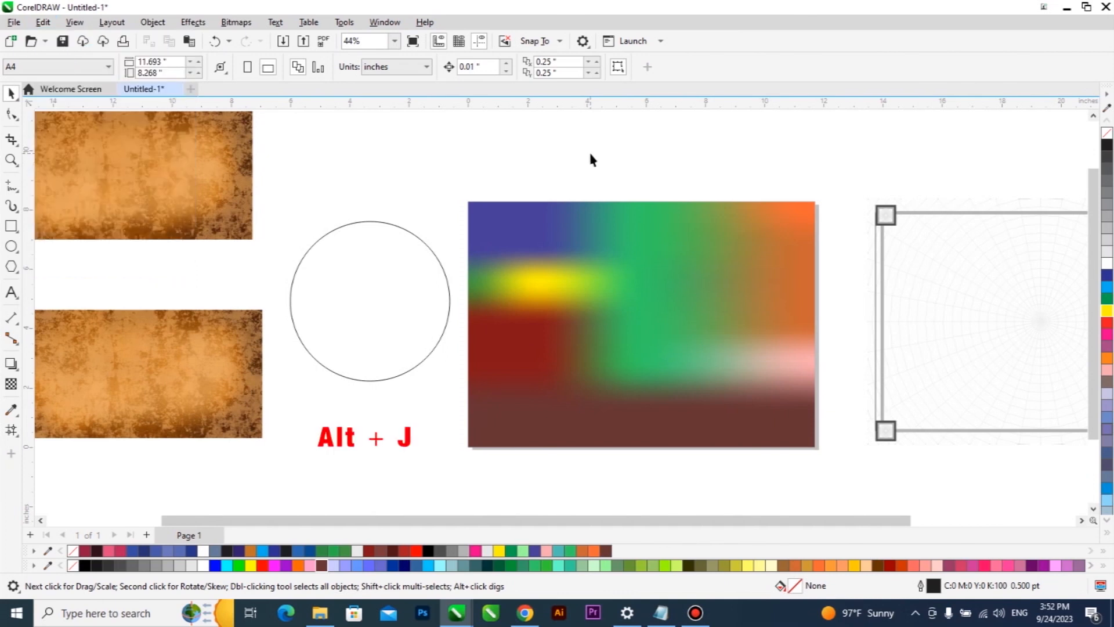
pyautogui.hotkey('alt', 'j')
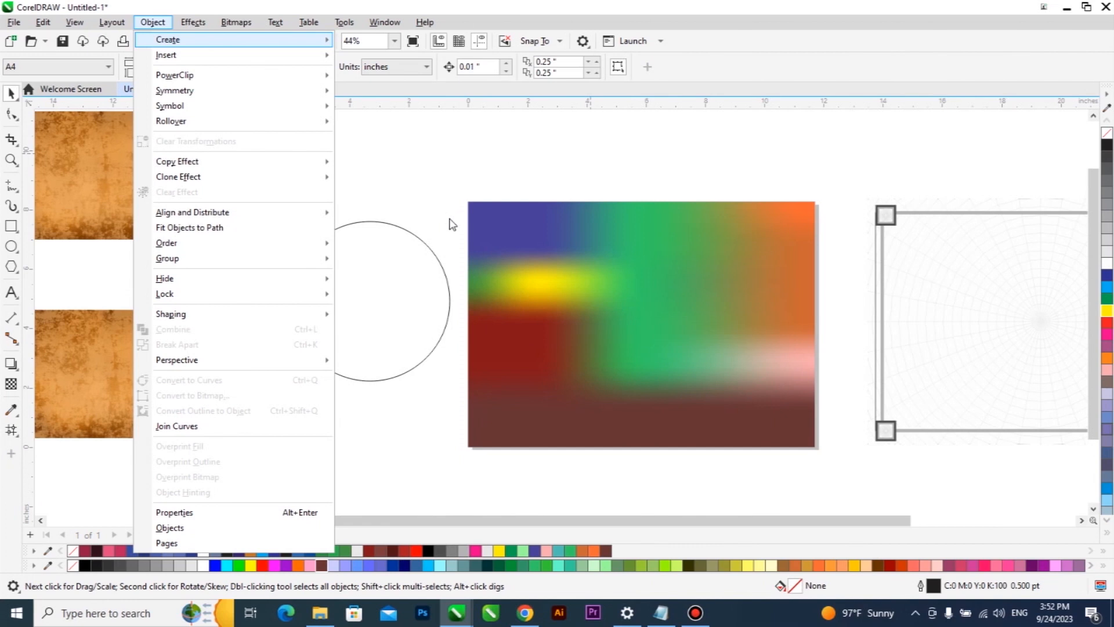
pyautogui.click(193, 22)
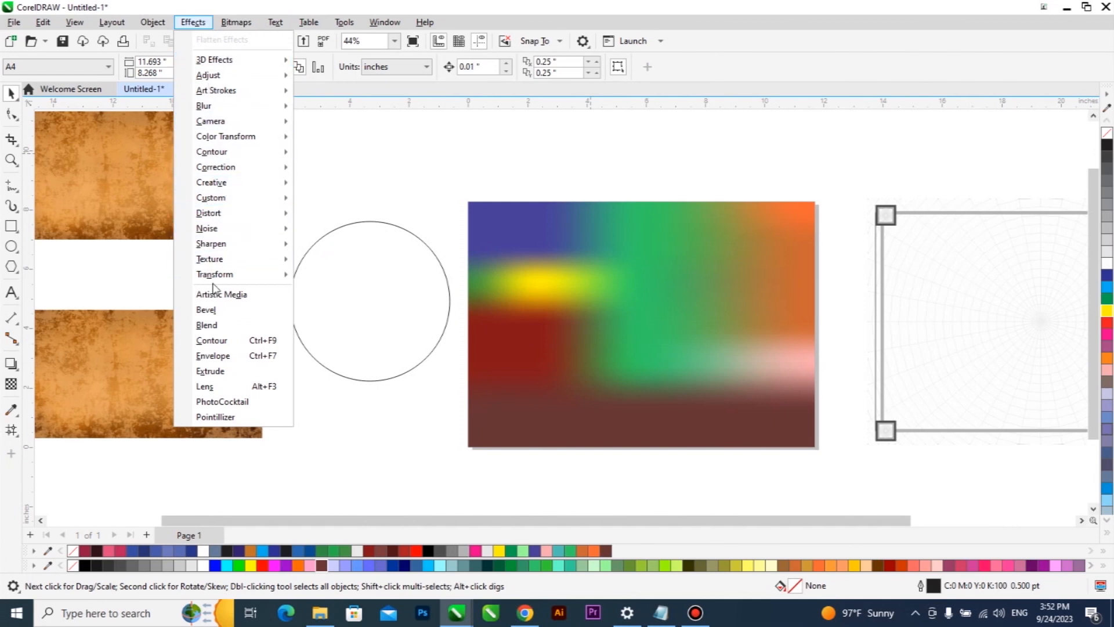
pyautogui.click(367, 176)
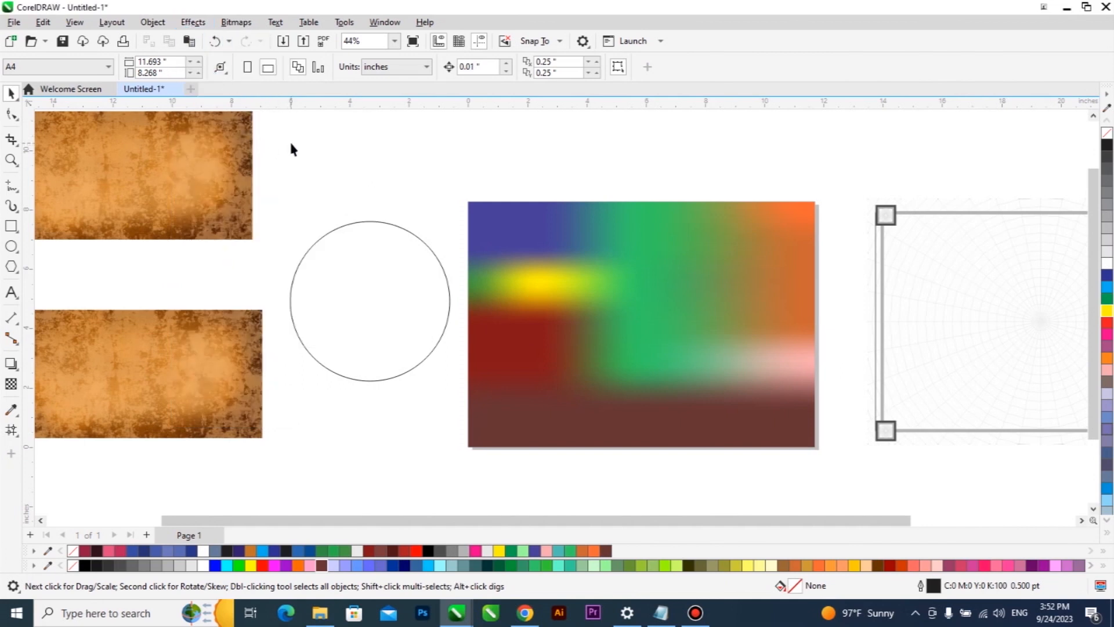
pyautogui.click(190, 23)
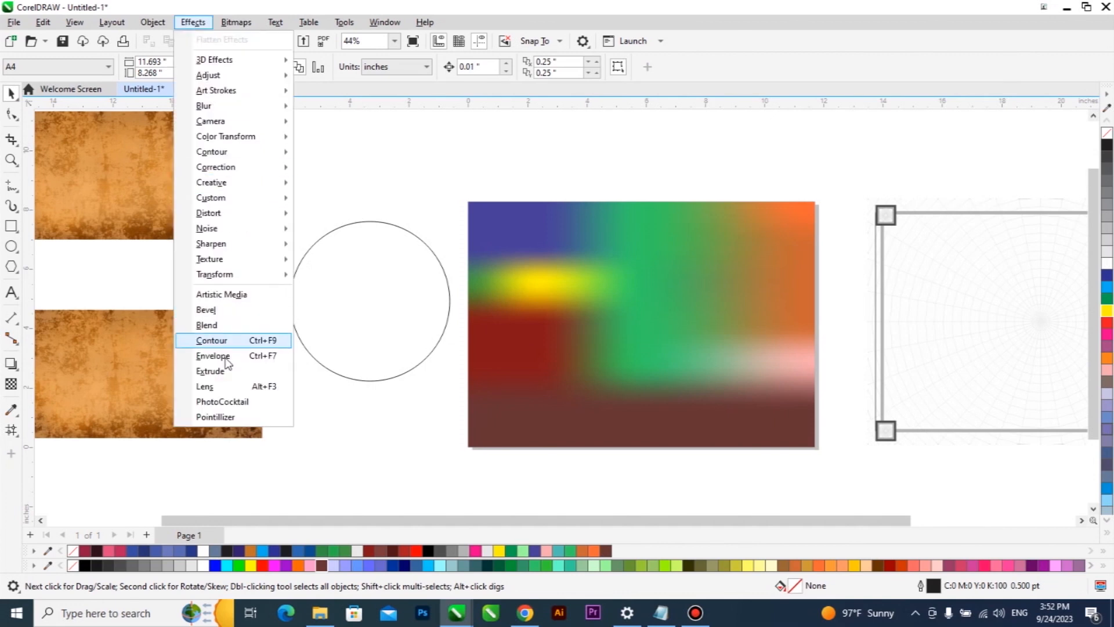
pyautogui.click(399, 139)
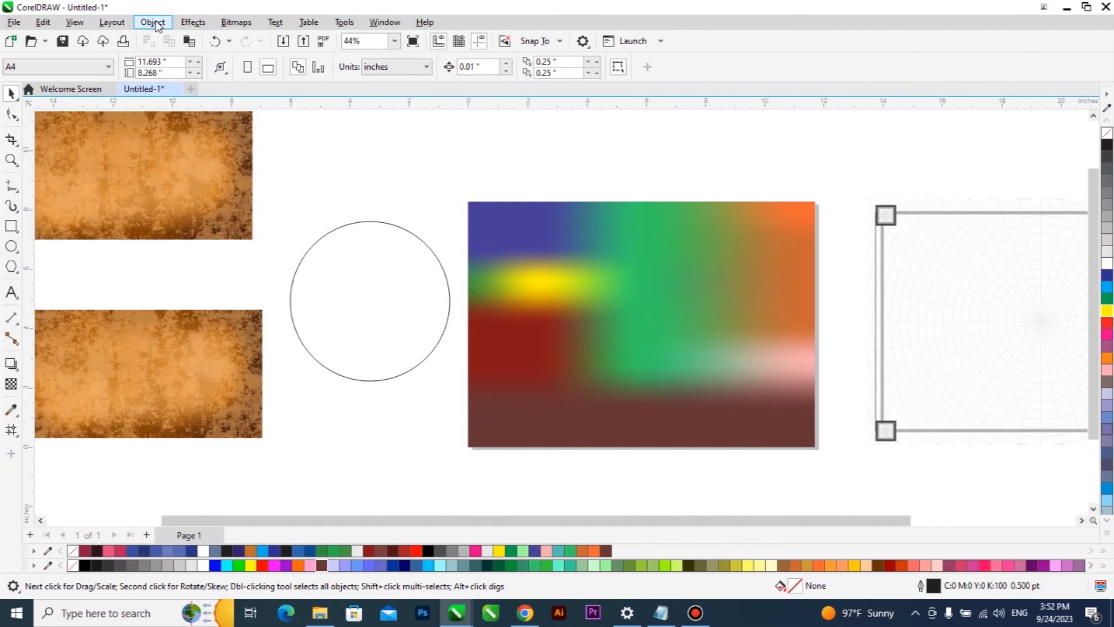
# Examine the object commands and the PowerClip options offered without a selection.
pyautogui.click(153, 22)
pyautogui.moveTo(178, 42)
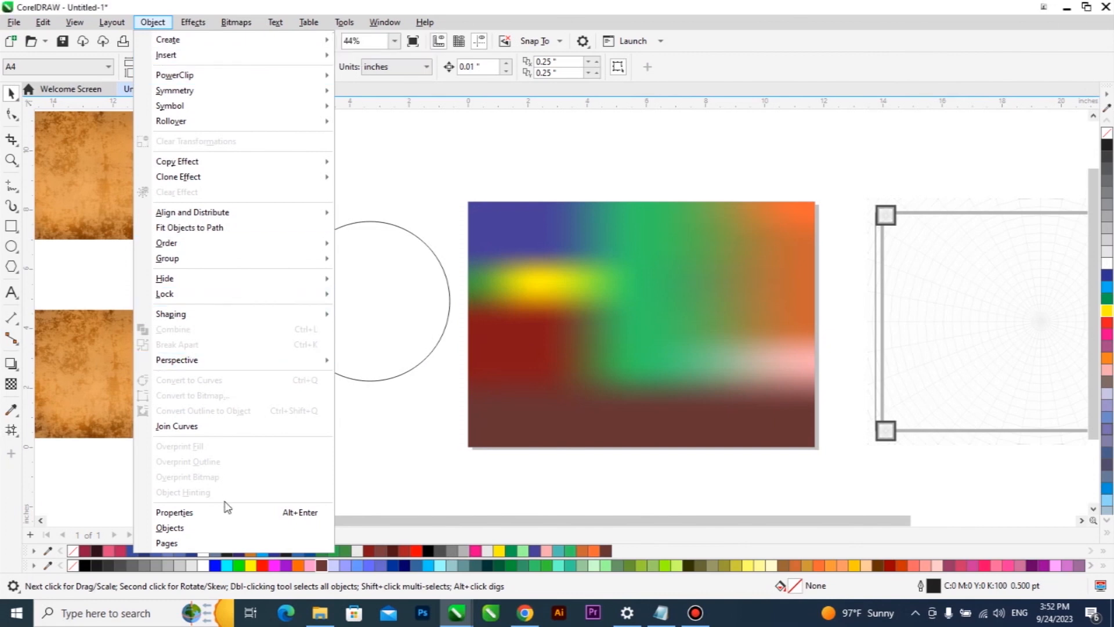
pyautogui.click(431, 159)
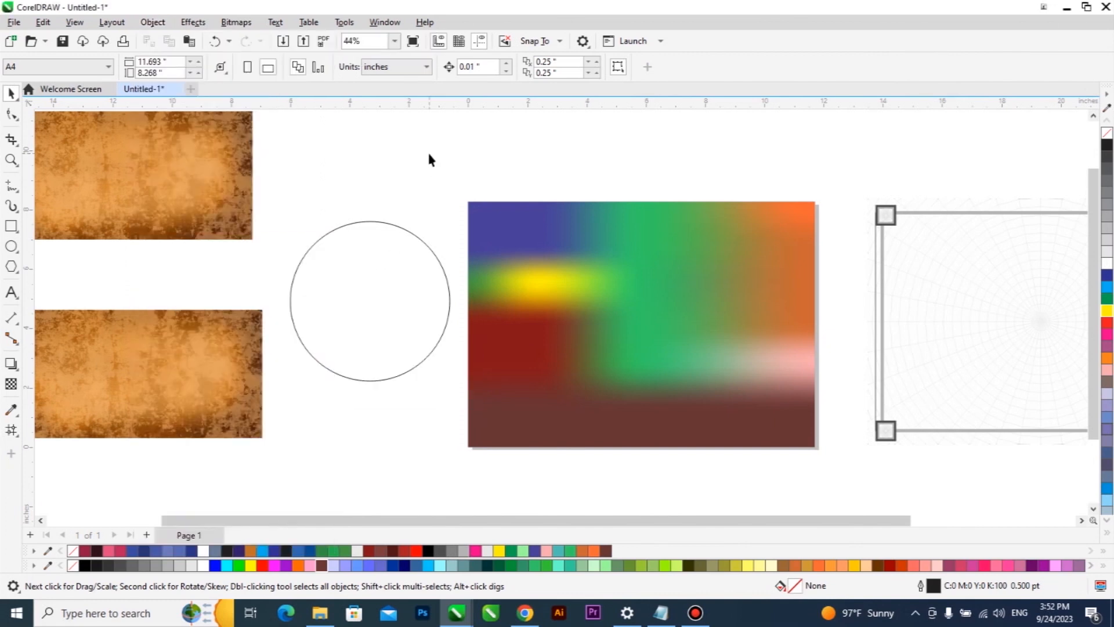
pyautogui.hotkey('alt', 'o')
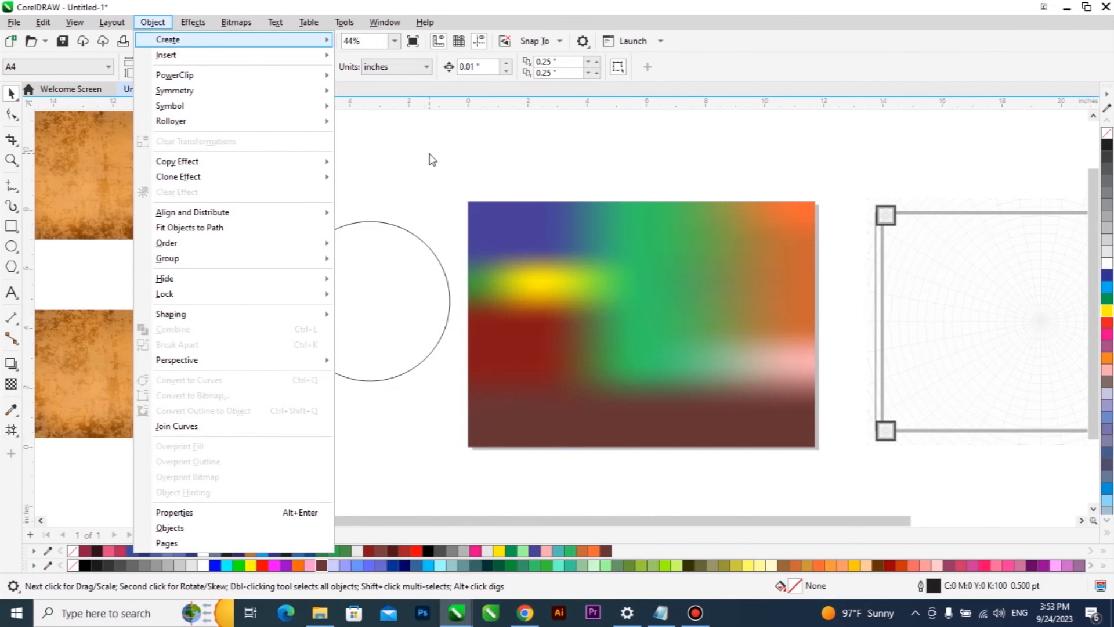
pyautogui.press('w')
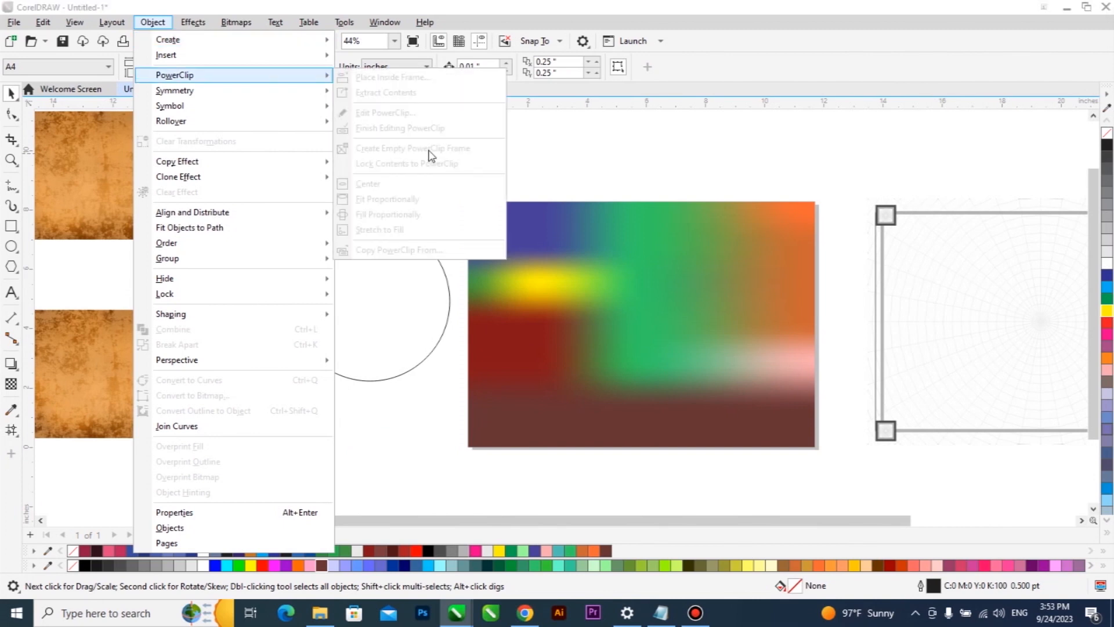
pyautogui.click(598, 163)
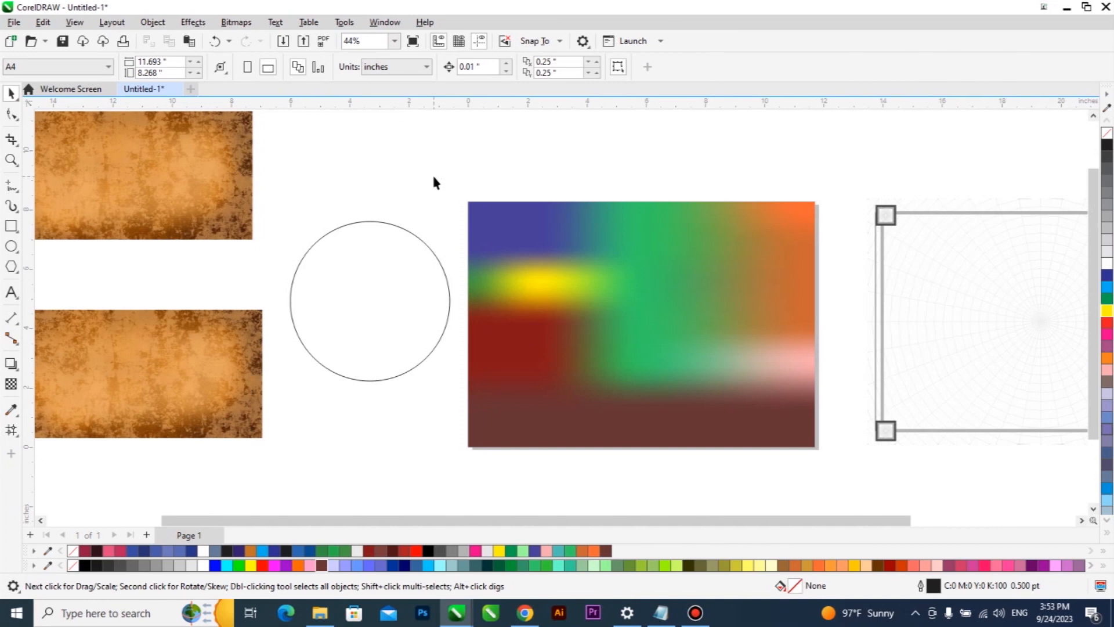
# Enlarge the lower texture to about 10.9 × 5.1 inches and move it clear of the circle.
pyautogui.click(202, 337)
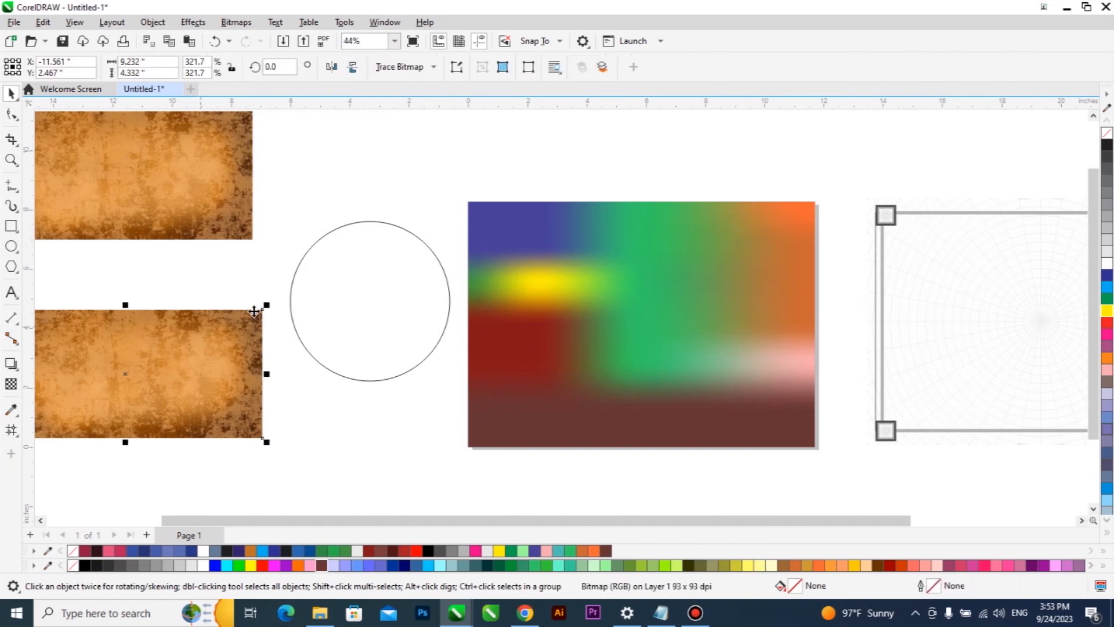
pyautogui.moveTo(263, 309); pyautogui.dragTo(312, 284)
pyautogui.hotkey('ctrl', 'z')
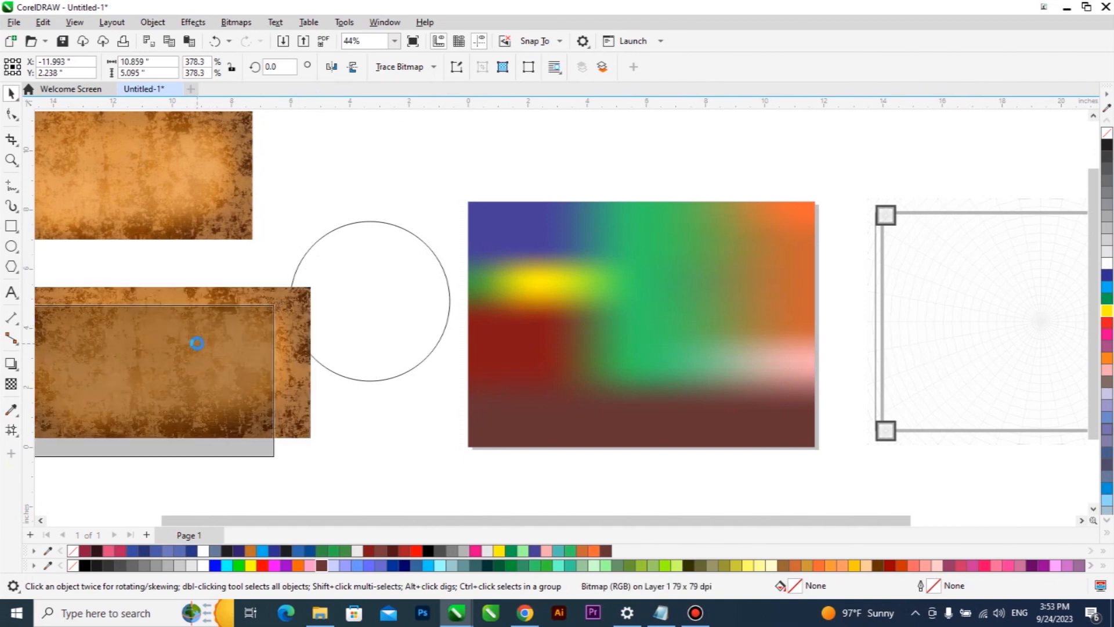
# Examine the PowerClip options offered for the enlarged lower texture, including Place Inside Frame.
pyautogui.click(359, 285)
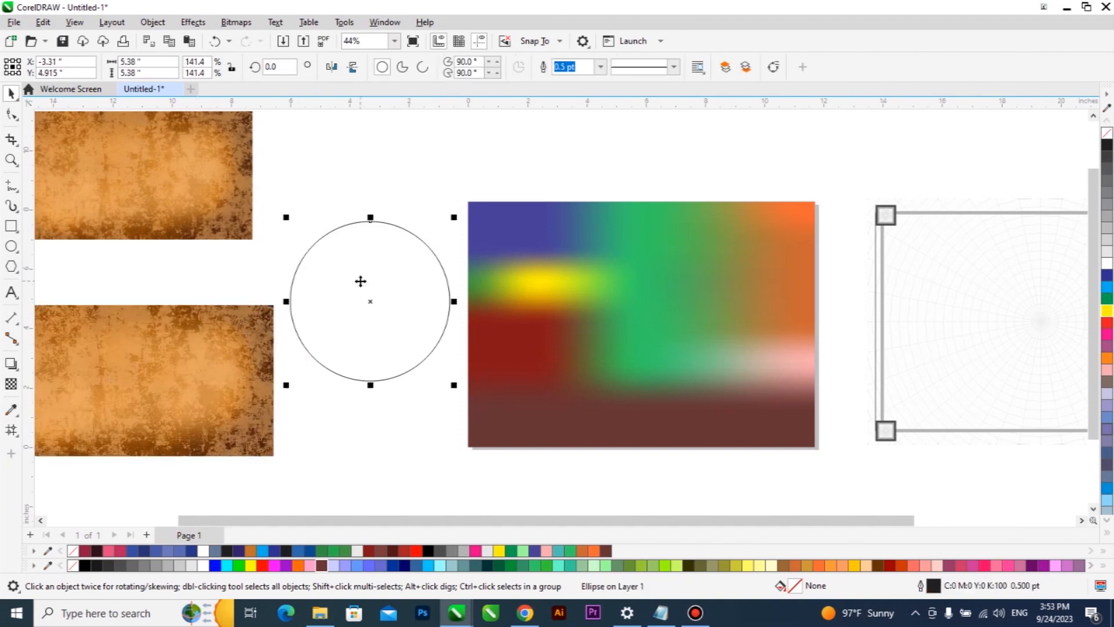
pyautogui.click(235, 334)
pyautogui.click(153, 22)
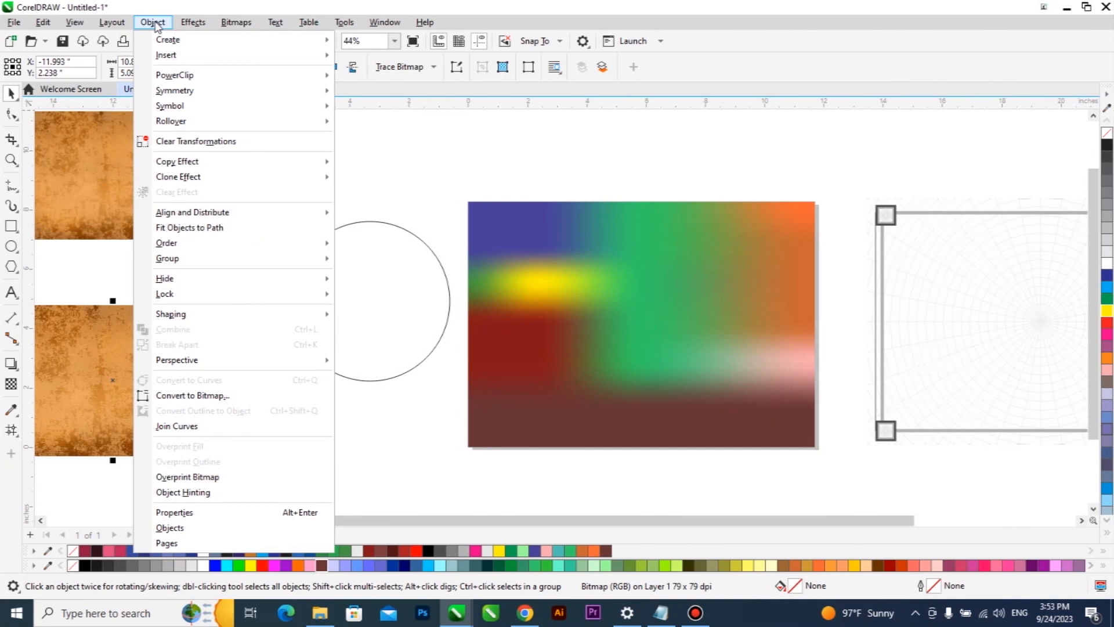
pyautogui.moveTo(199, 78)
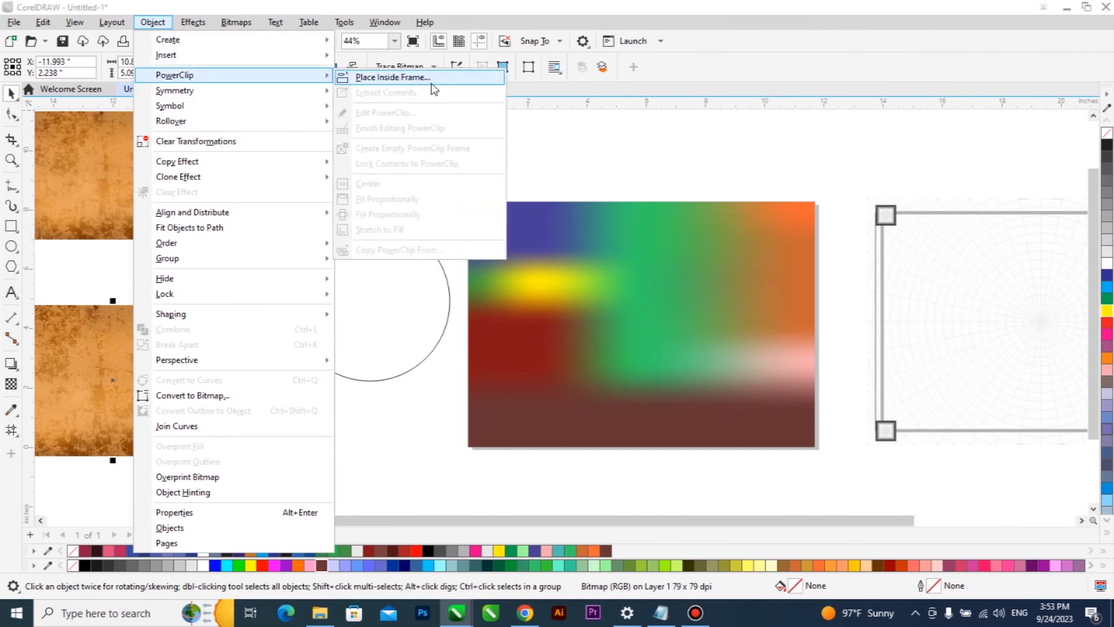
pyautogui.click(642, 169)
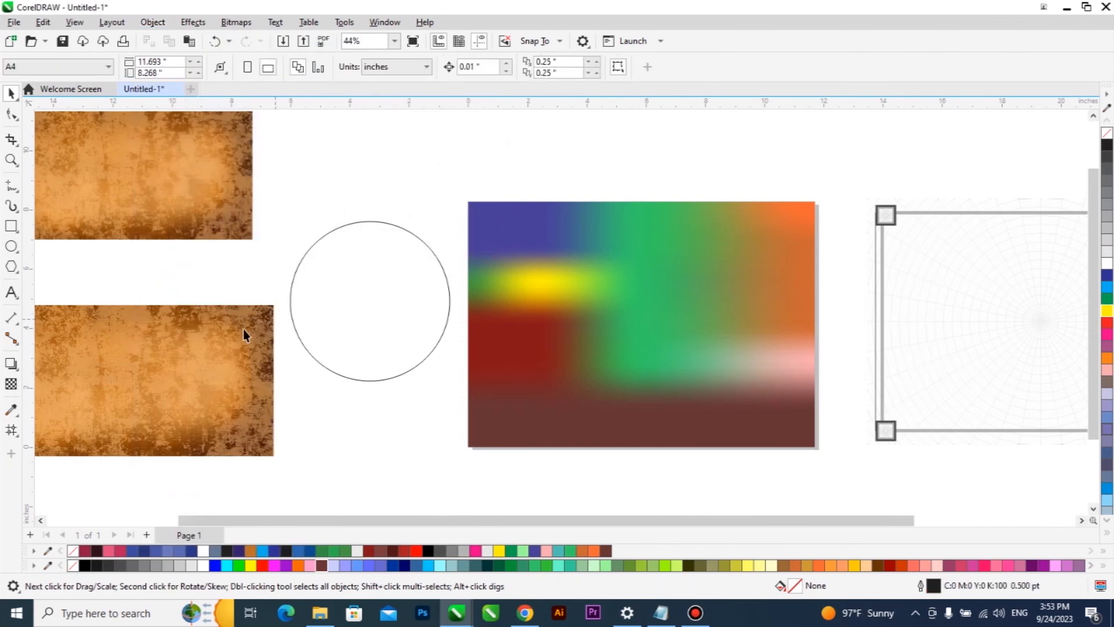
# Check the PowerClip options again with no object selected and reselect the enlarged lower texture.
pyautogui.click(204, 347)
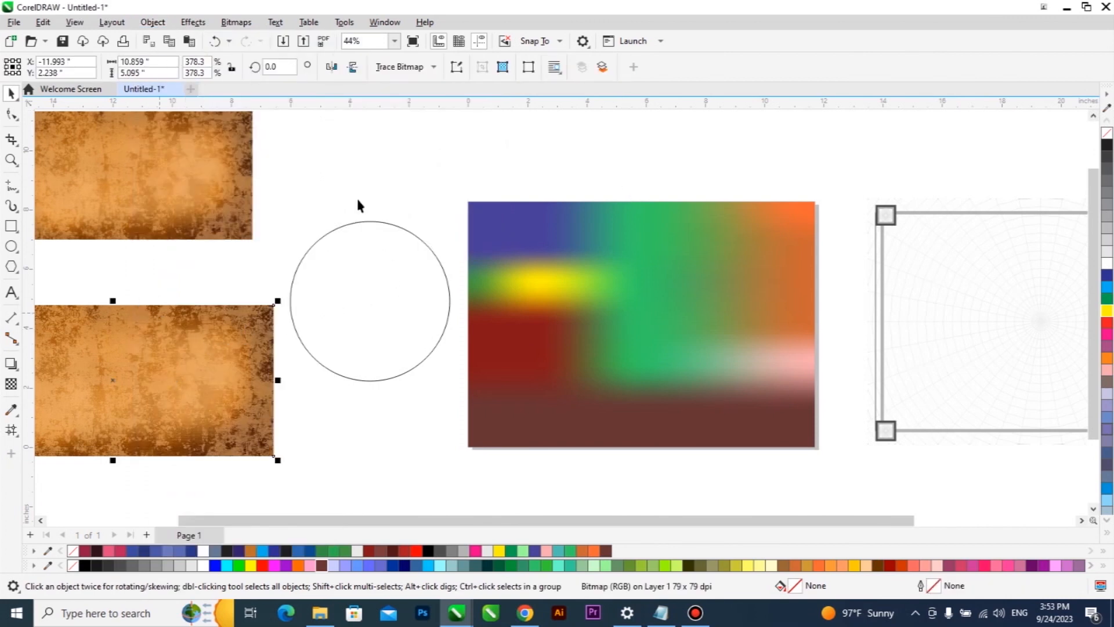
pyautogui.click(374, 185)
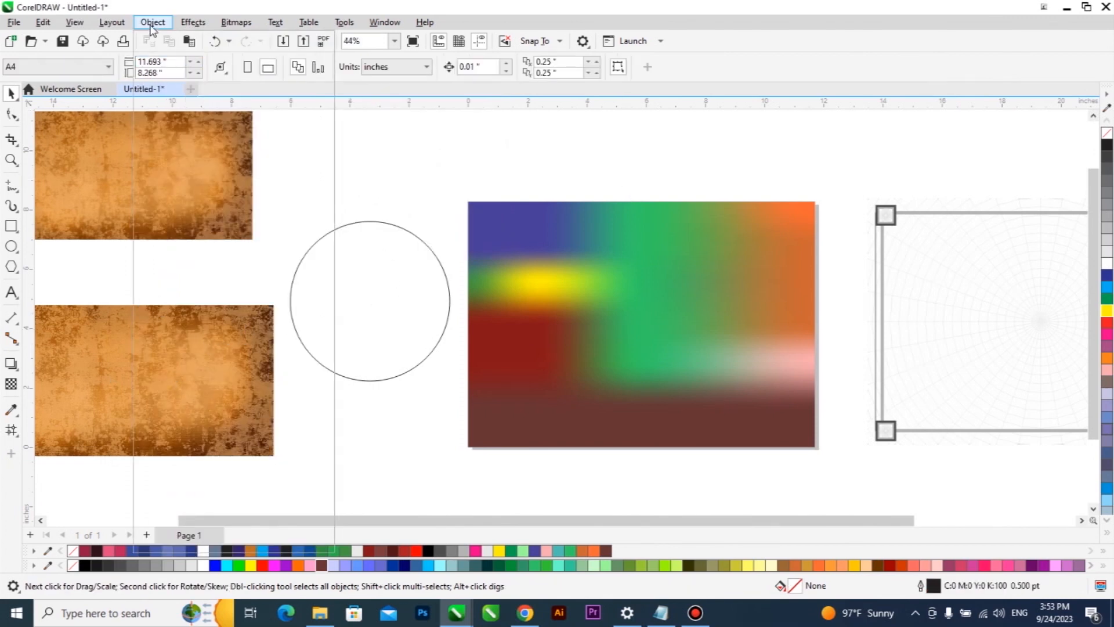
pyautogui.click(151, 24)
pyautogui.moveTo(198, 75)
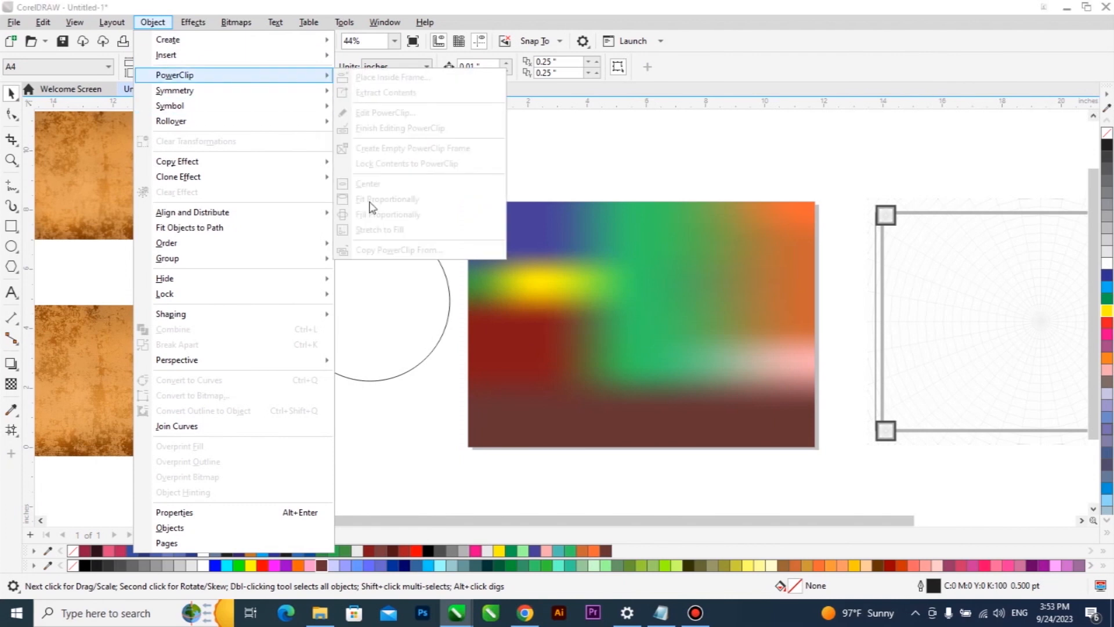
pyautogui.click(353, 112)
pyautogui.click(153, 22)
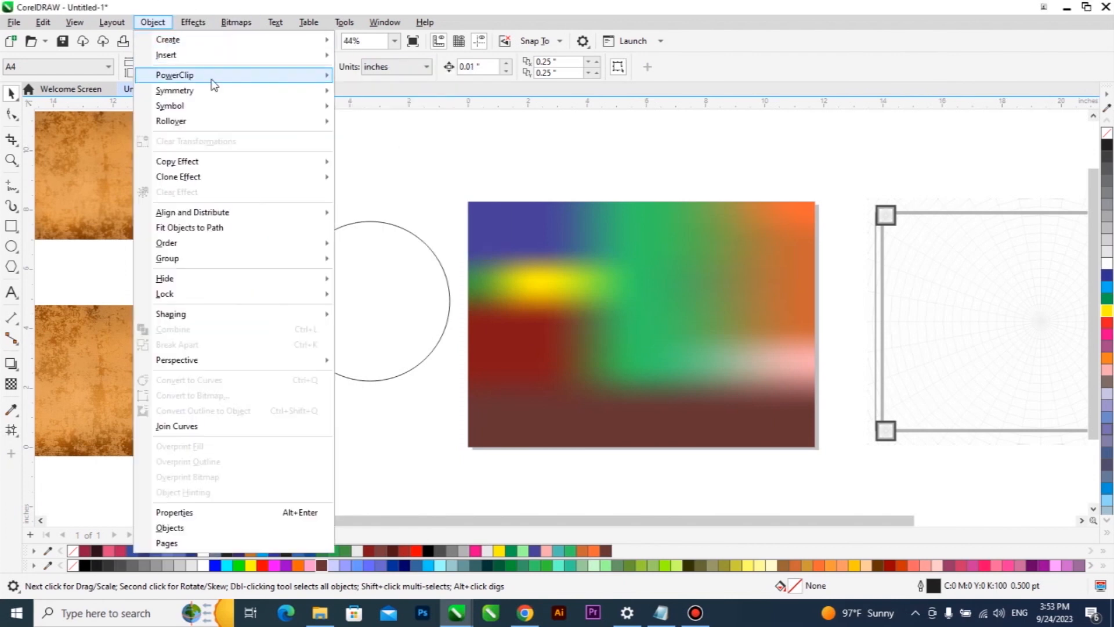
pyautogui.moveTo(217, 79)
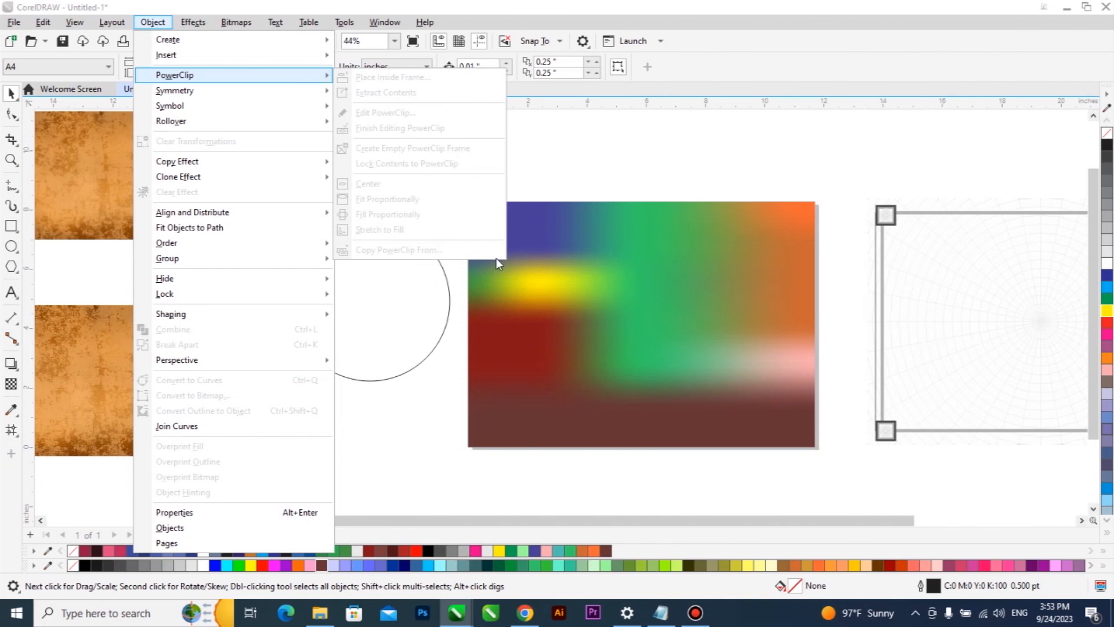
pyautogui.click(585, 174)
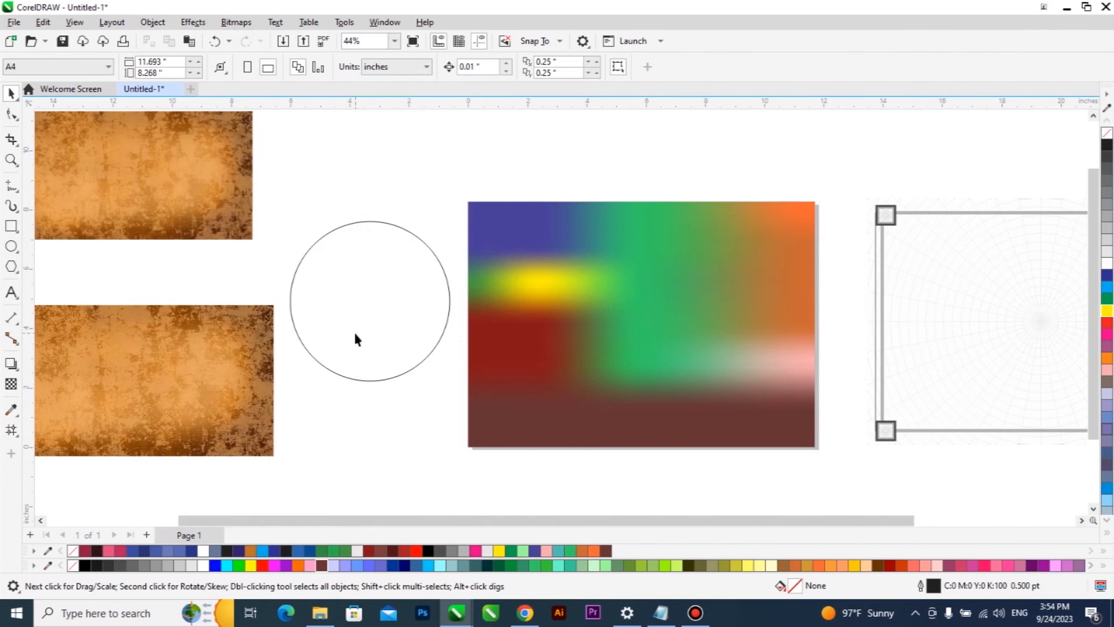
pyautogui.click(217, 358)
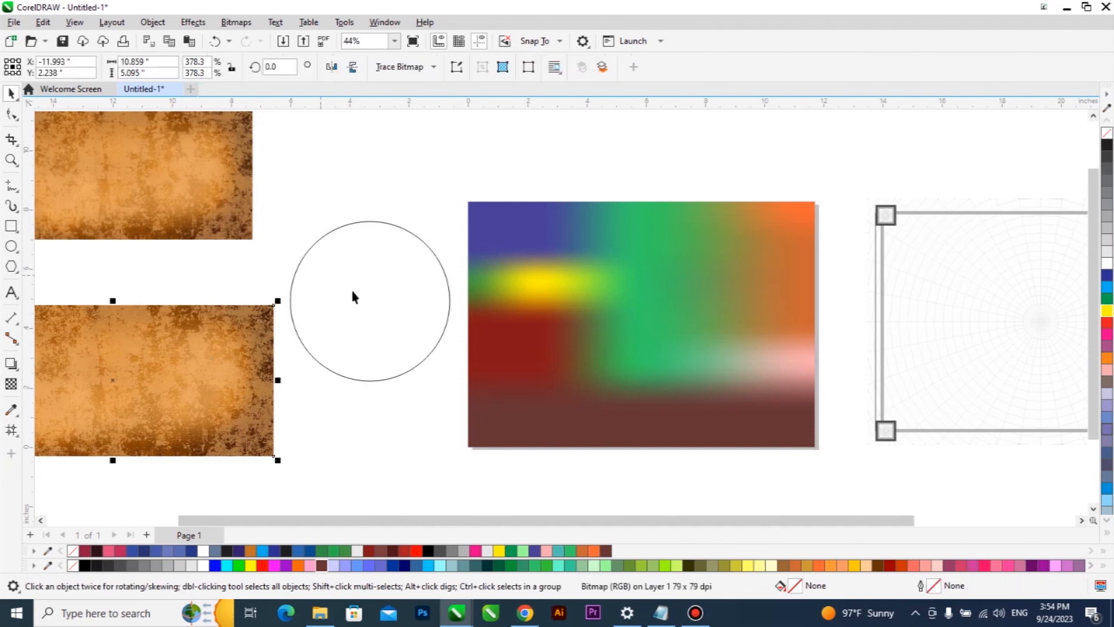
# Place the enlarged lower texture inside the circle with PowerClip's Place Inside Frame.
pyautogui.click(153, 22)
pyautogui.click(372, 77)
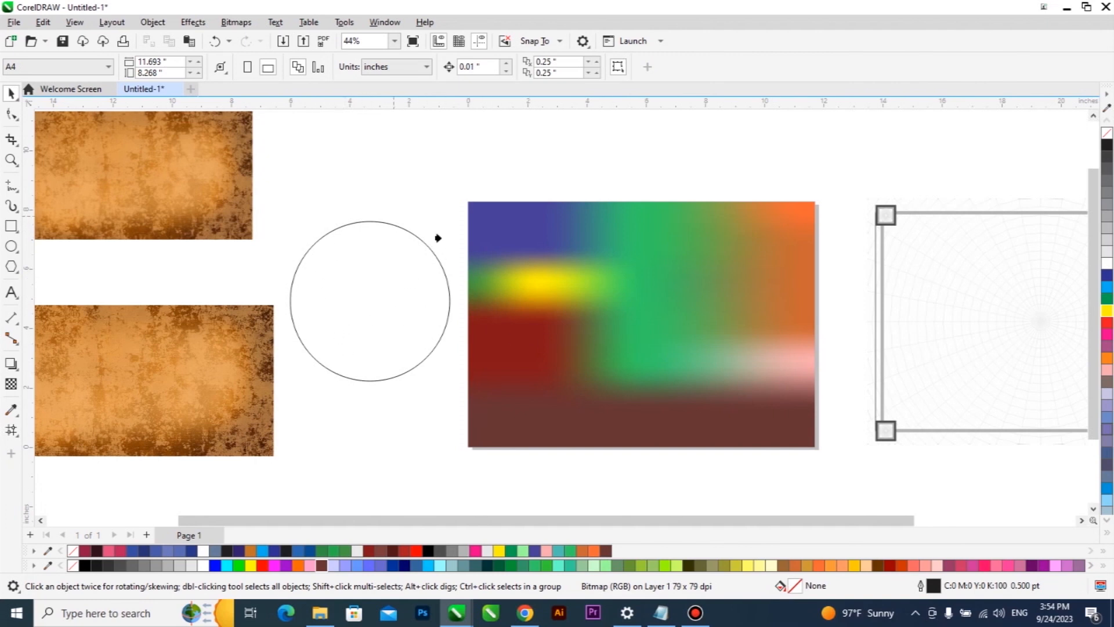
pyautogui.click(354, 297)
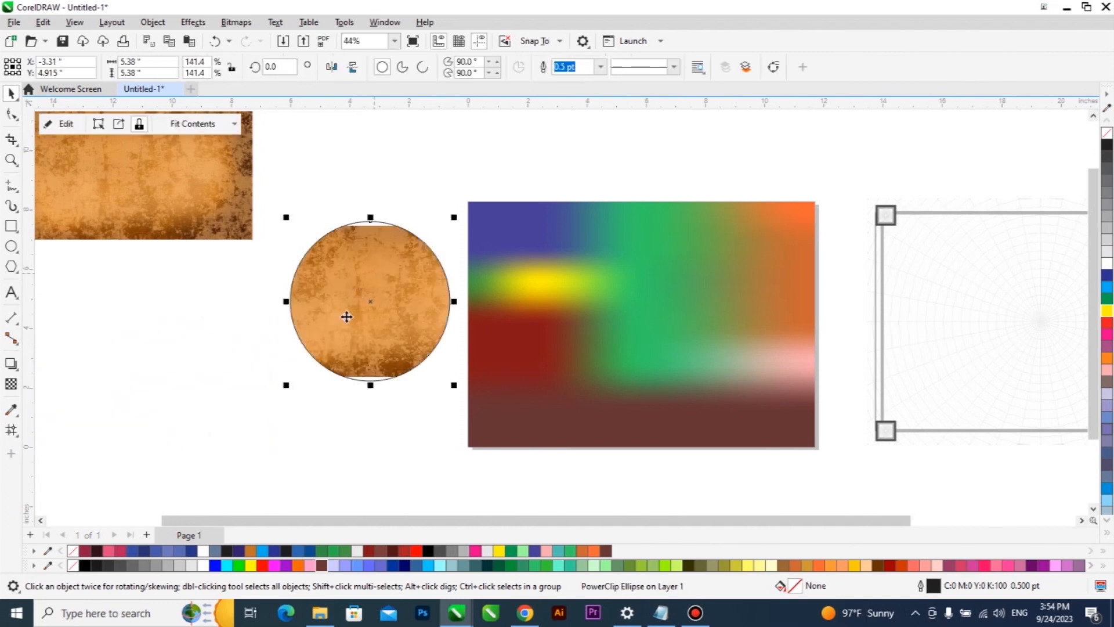
# Examine how the clipped texture fits the circle's upper and lower edges and which object commands are offered for the frame.
pyautogui.scroll(5, 371, 379)
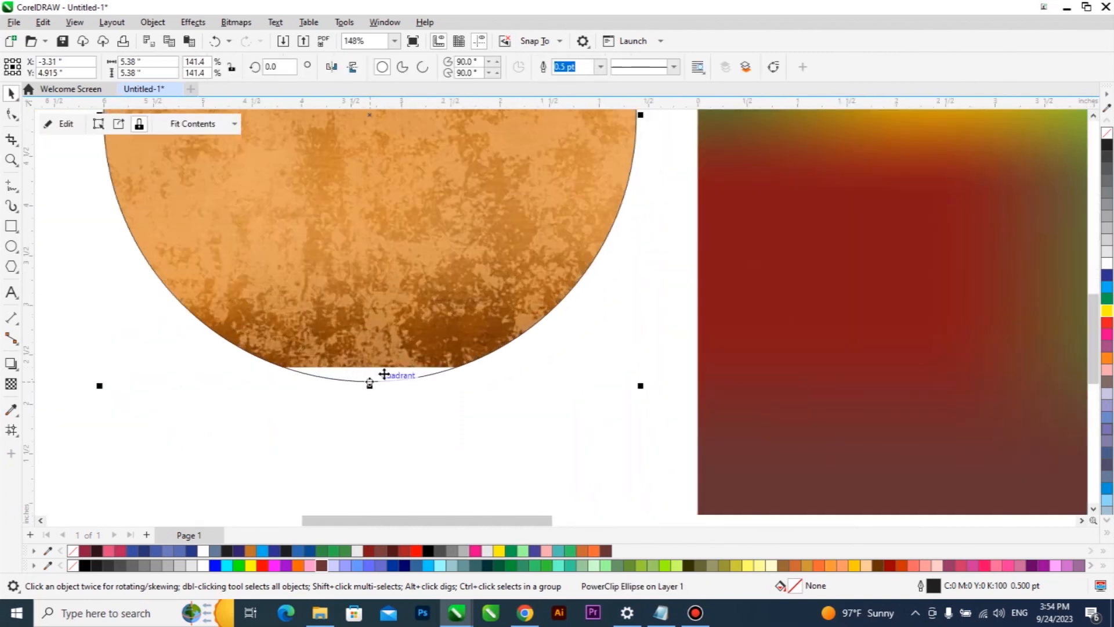
pyautogui.scroll(-3, 378, 407)
pyautogui.scroll(3, 376, 182)
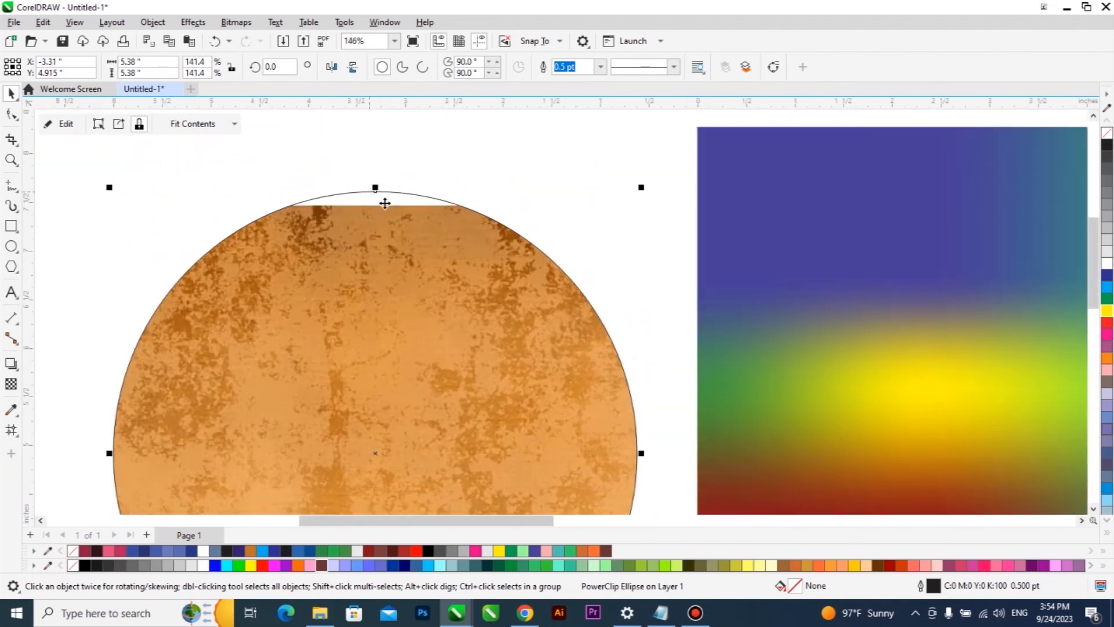
pyautogui.scroll(-4, 298, 250)
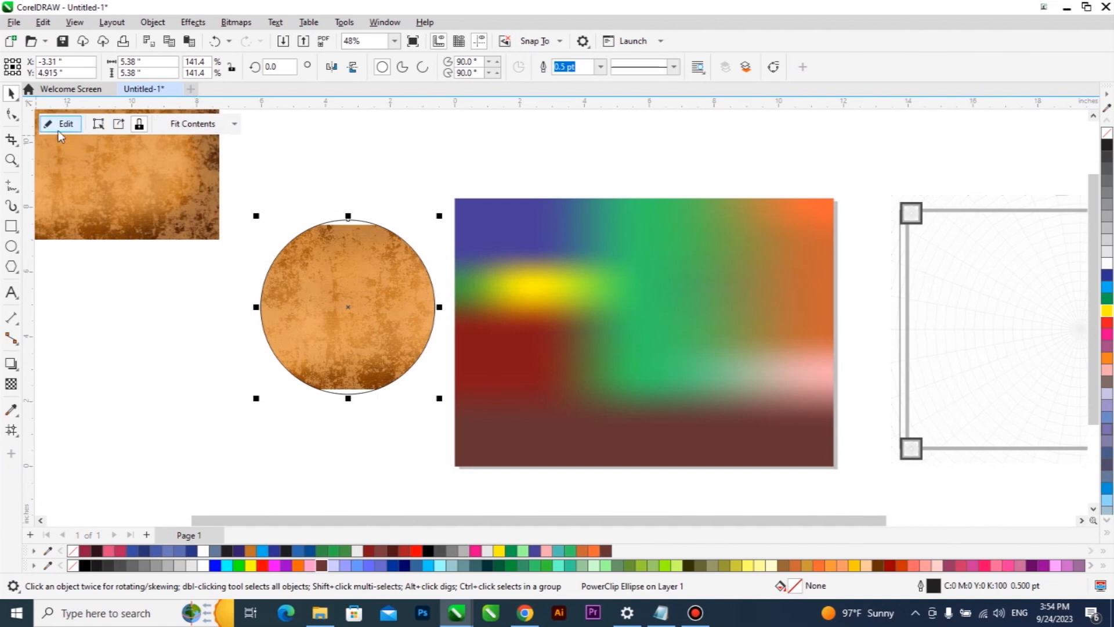
pyautogui.click(140, 126)
pyautogui.scroll(3, 350, 241)
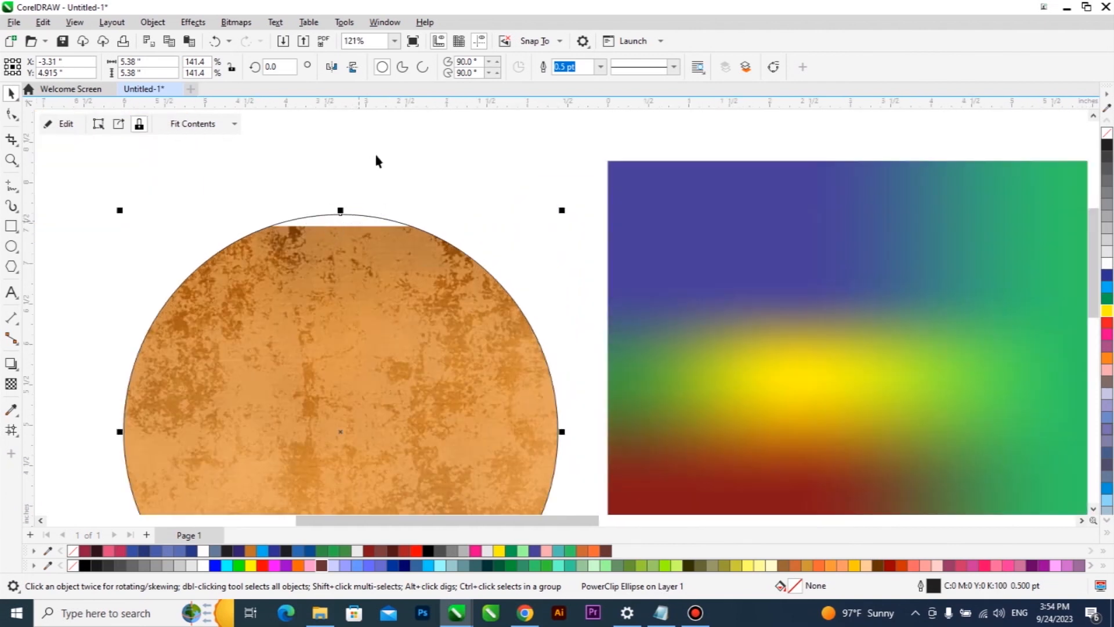
pyautogui.scroll(-3, 365, 403)
pyautogui.scroll(-1, 311, 282)
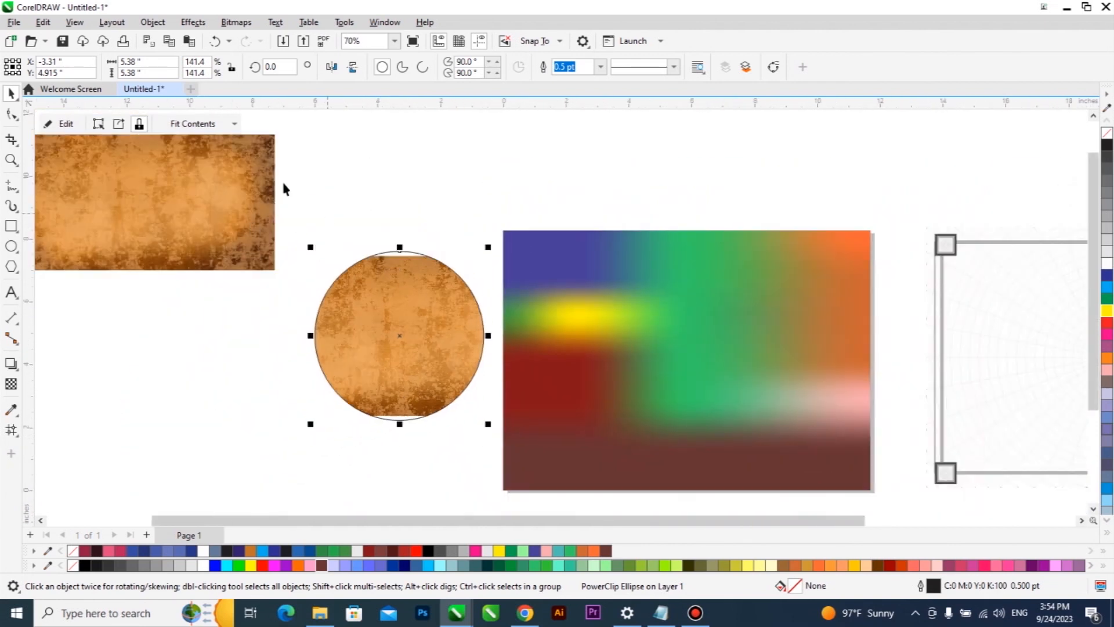
pyautogui.click(161, 26)
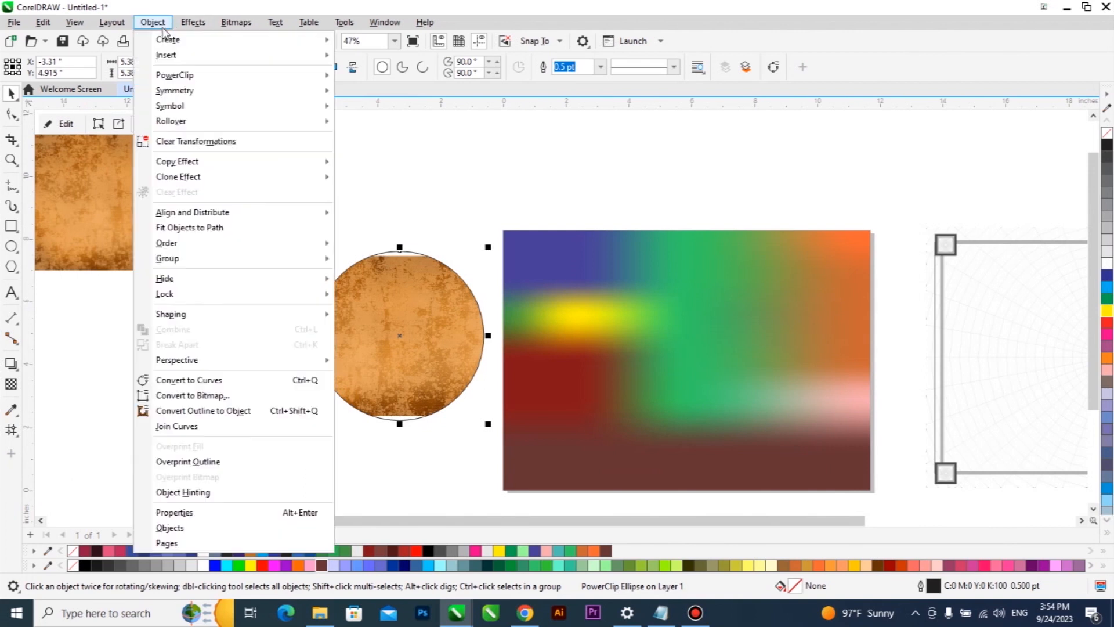
pyautogui.moveTo(189, 81)
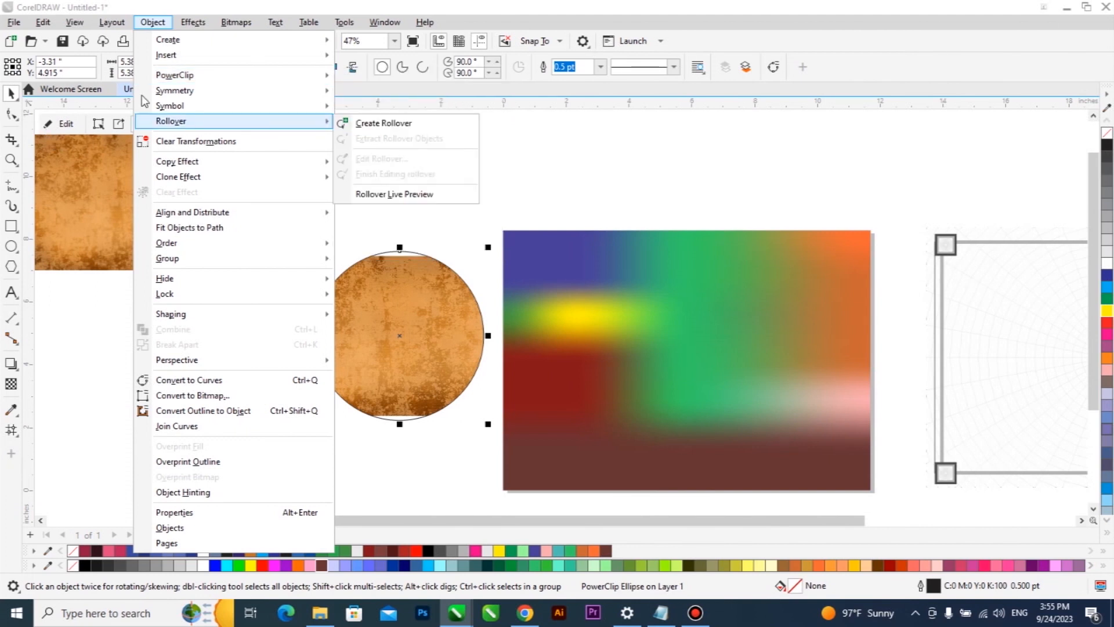
pyautogui.click(341, 5)
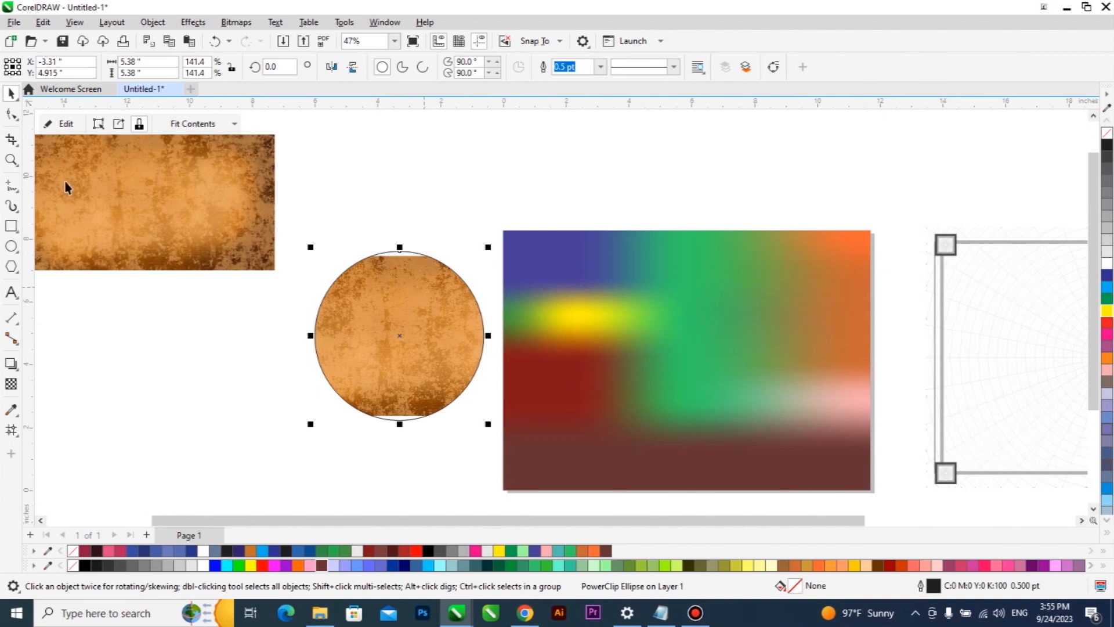
# Edit the circle's PowerClip, enlarge the texture to about 12.0 × 5.6 inches so it covers the circle, and finish editing.
pyautogui.click(52, 125)
pyautogui.click(477, 383)
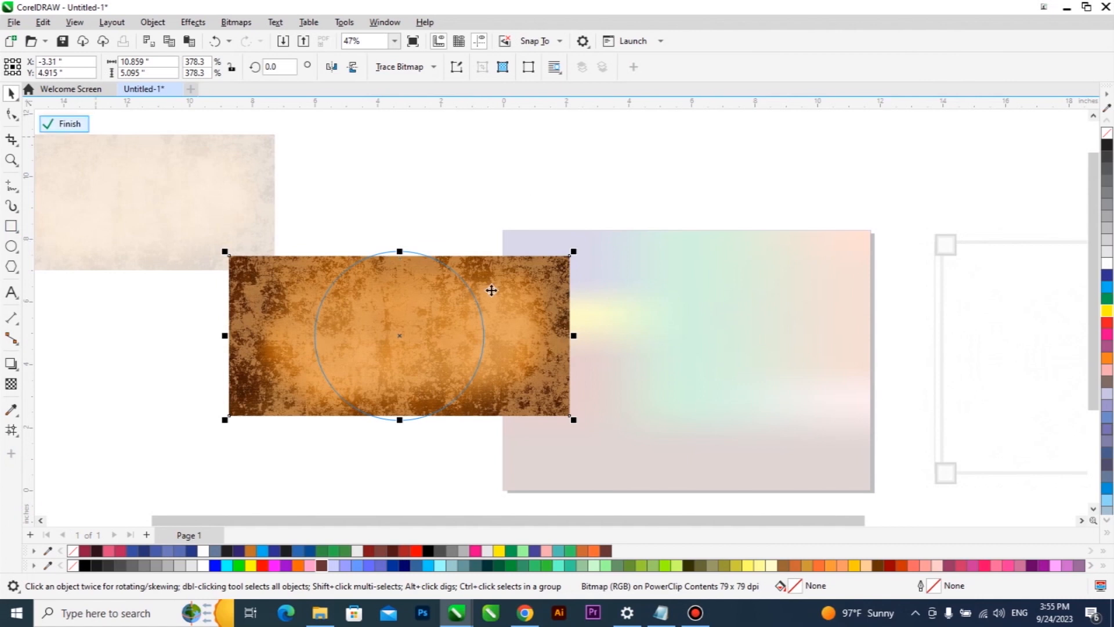
pyautogui.moveTo(578, 248); pyautogui.dragTo(592, 240)
pyautogui.moveTo(592, 420); pyautogui.dragTo(607, 428)
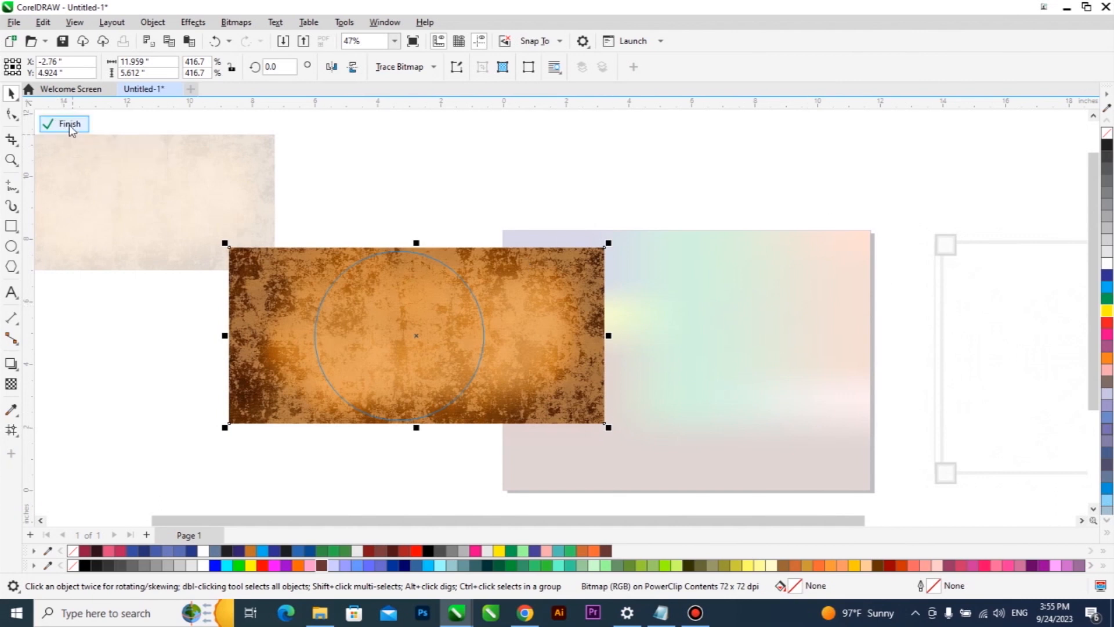
pyautogui.click(154, 22)
pyautogui.moveTo(240, 83)
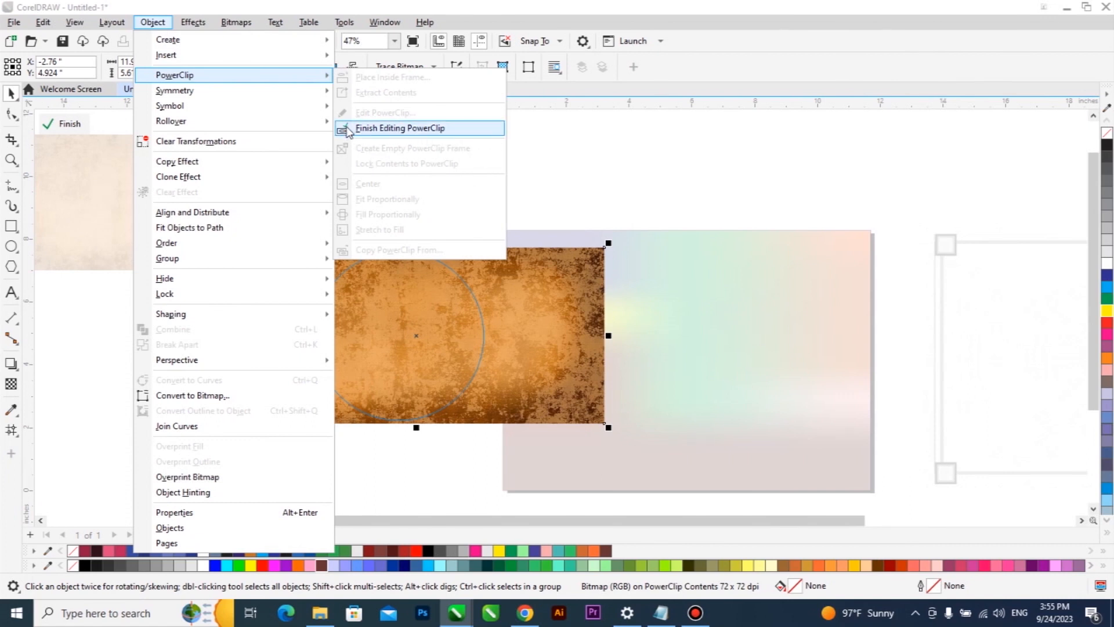
pyautogui.moveTo(200, 122)
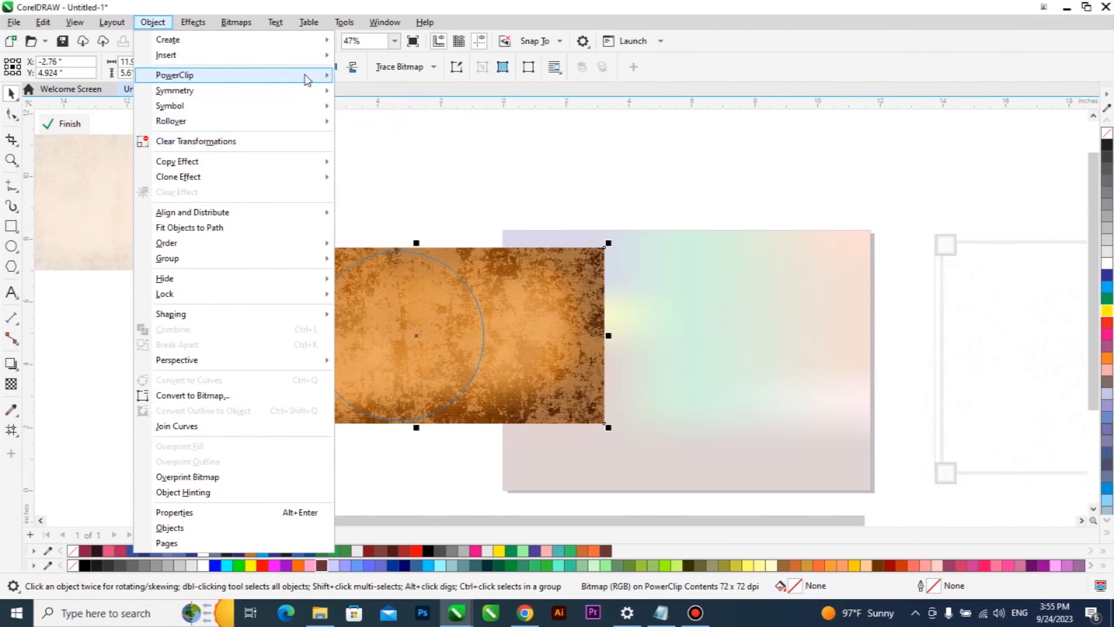
pyautogui.moveTo(308, 75)
pyautogui.click(373, 129)
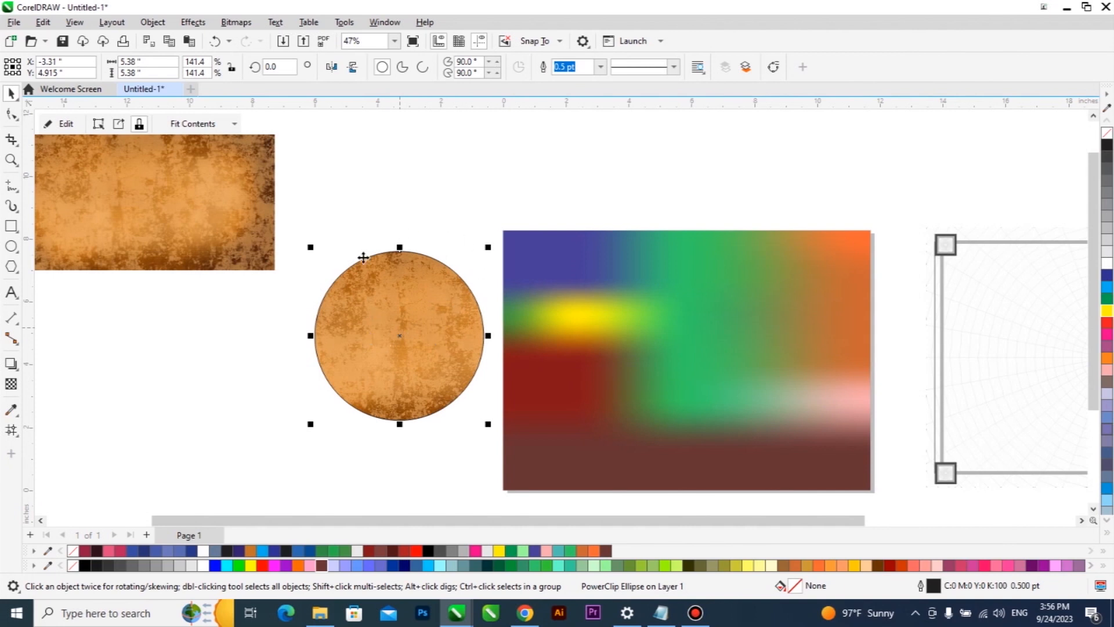
# Examine the PowerClip commands offered directly on the texture-filled circle, such as Extract Contents and Edit PowerClip.
pyautogui.rightClick(410, 307)
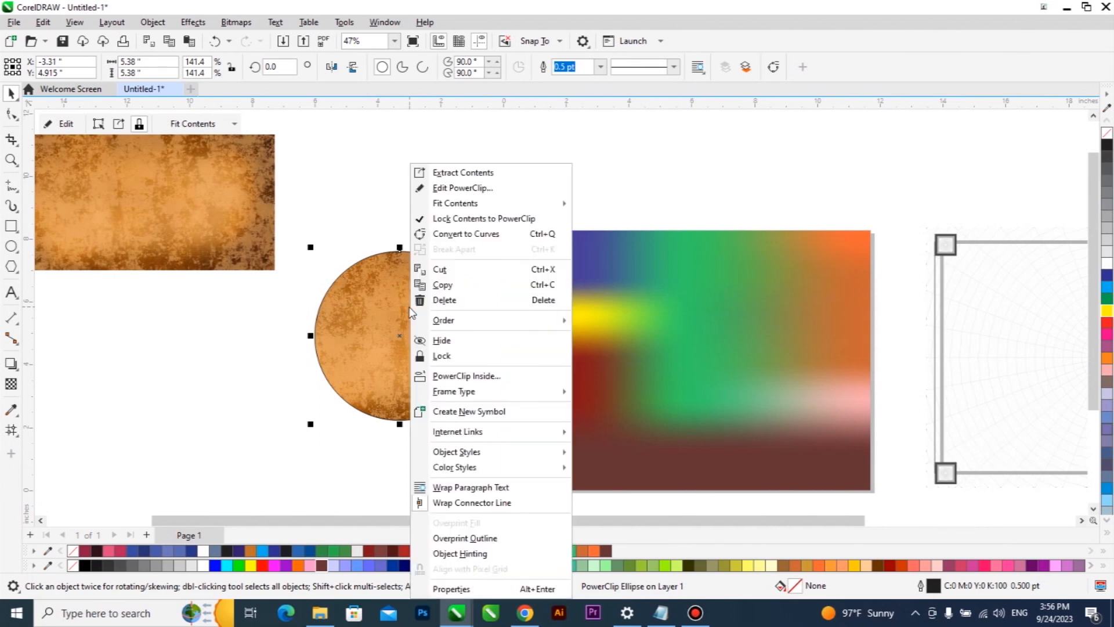
pyautogui.click(361, 230)
pyautogui.click(393, 286)
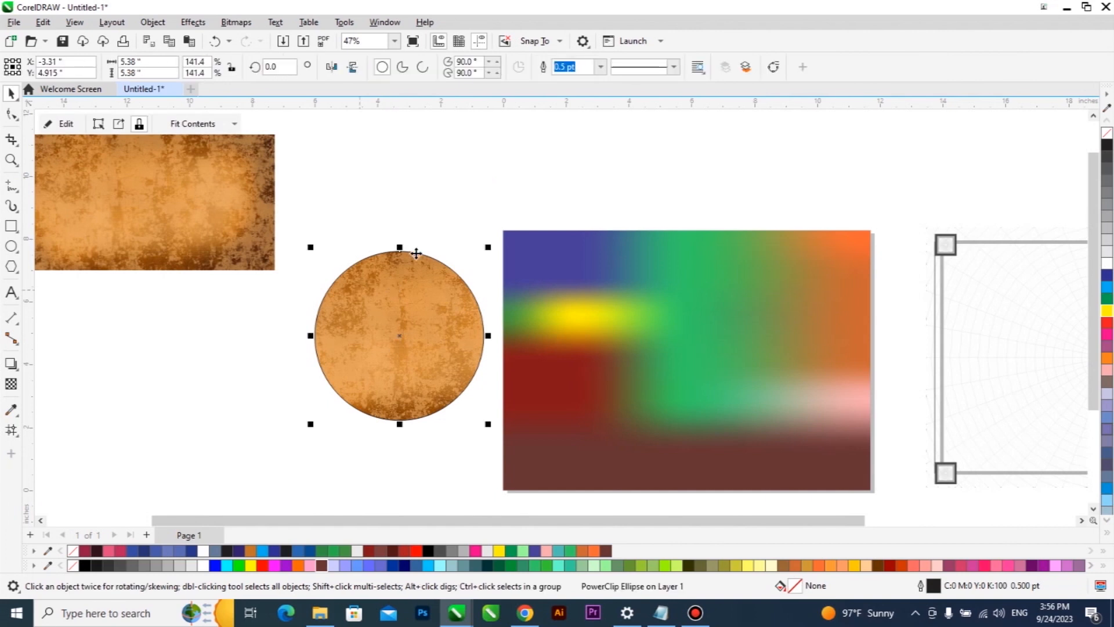
pyautogui.rightClick(442, 330)
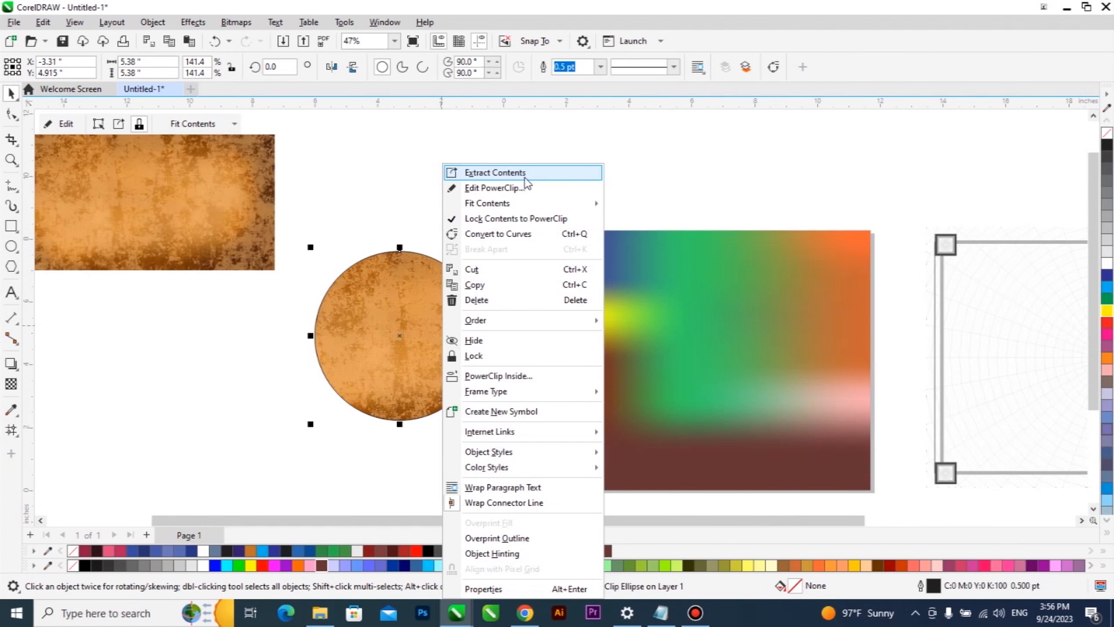
pyautogui.click(383, 323)
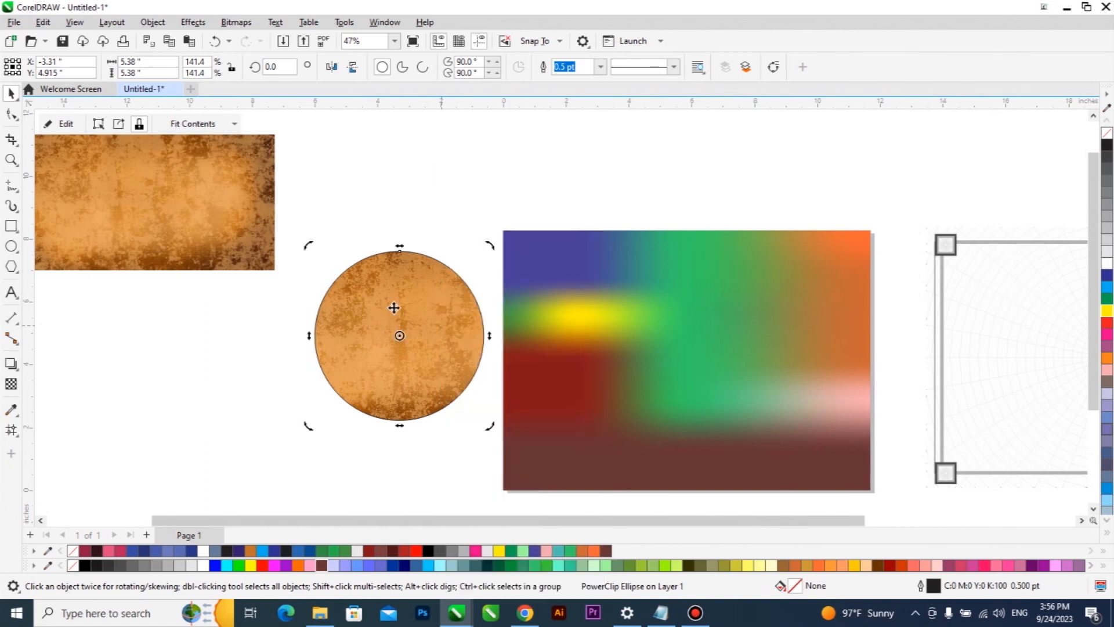
# Try extracting the texture from the circle's PowerClip and moving it, and undo the extraction.
pyautogui.rightClick(436, 296)
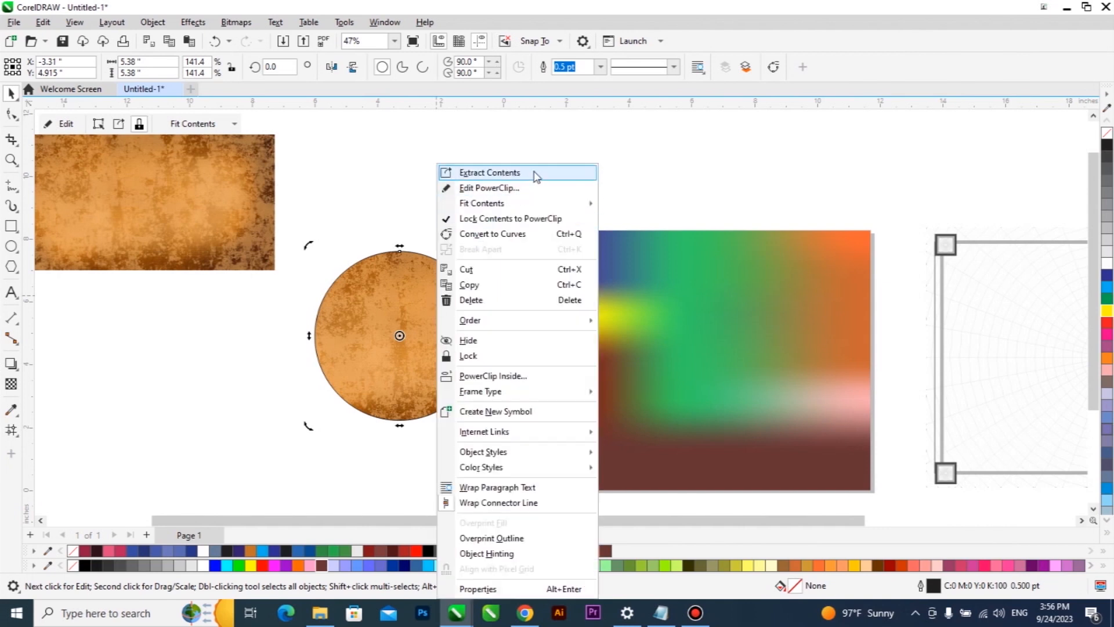
pyautogui.click(534, 176)
pyautogui.moveTo(543, 282); pyautogui.dragTo(401, 323)
# Open the circle's PowerClip contents for editing, finish editing, and review the frame's PowerClip commands.
pyautogui.rightClick(413, 316)
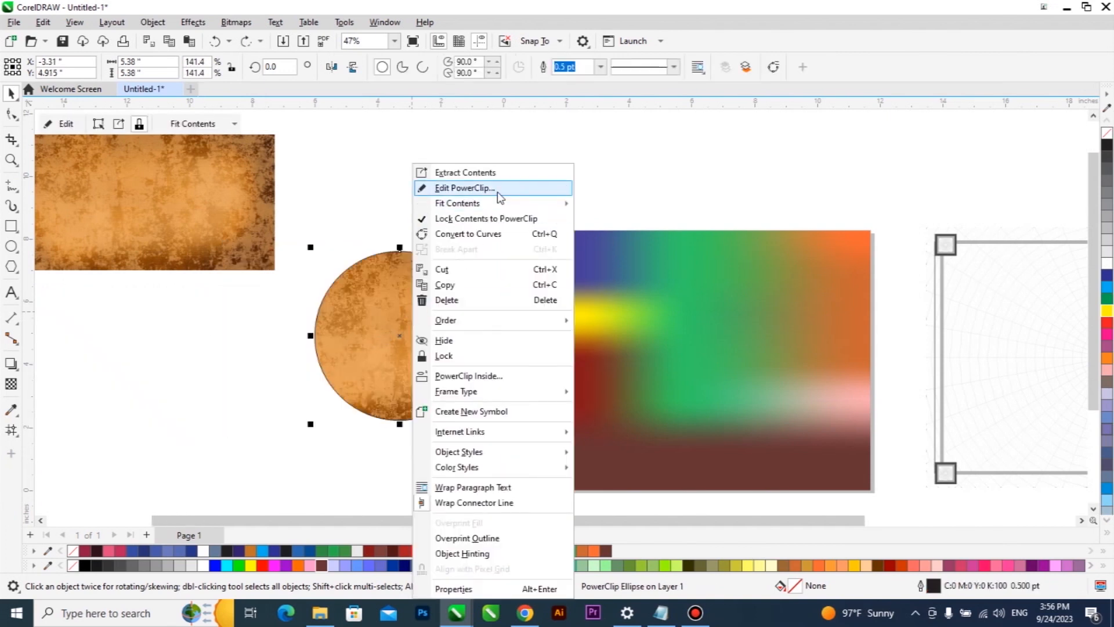
pyautogui.click(464, 188)
pyautogui.click(584, 266)
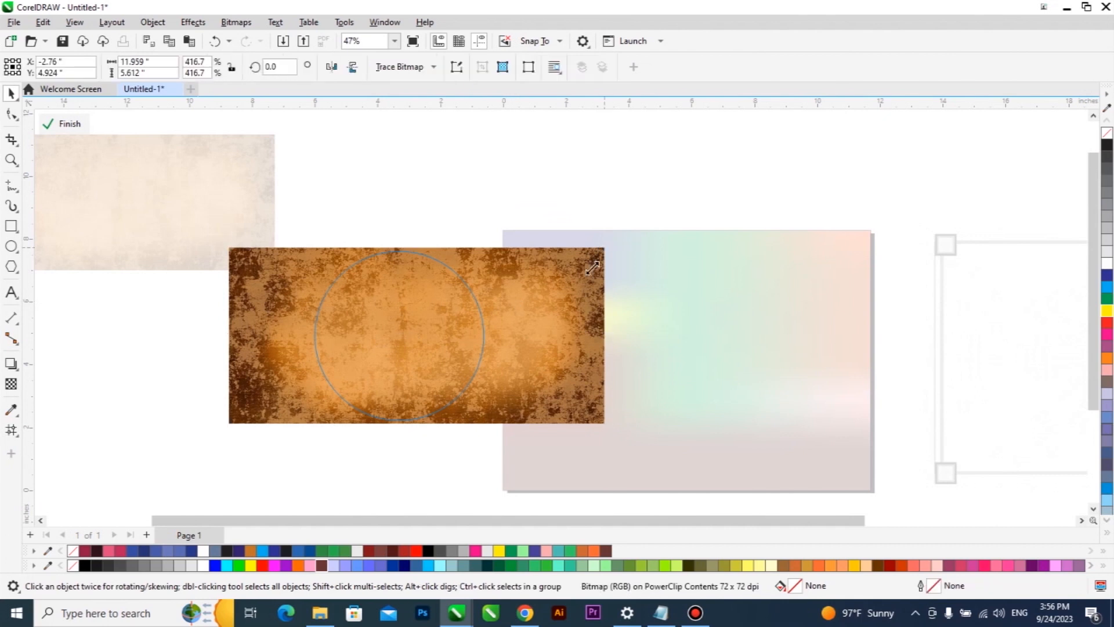
pyautogui.click(65, 124)
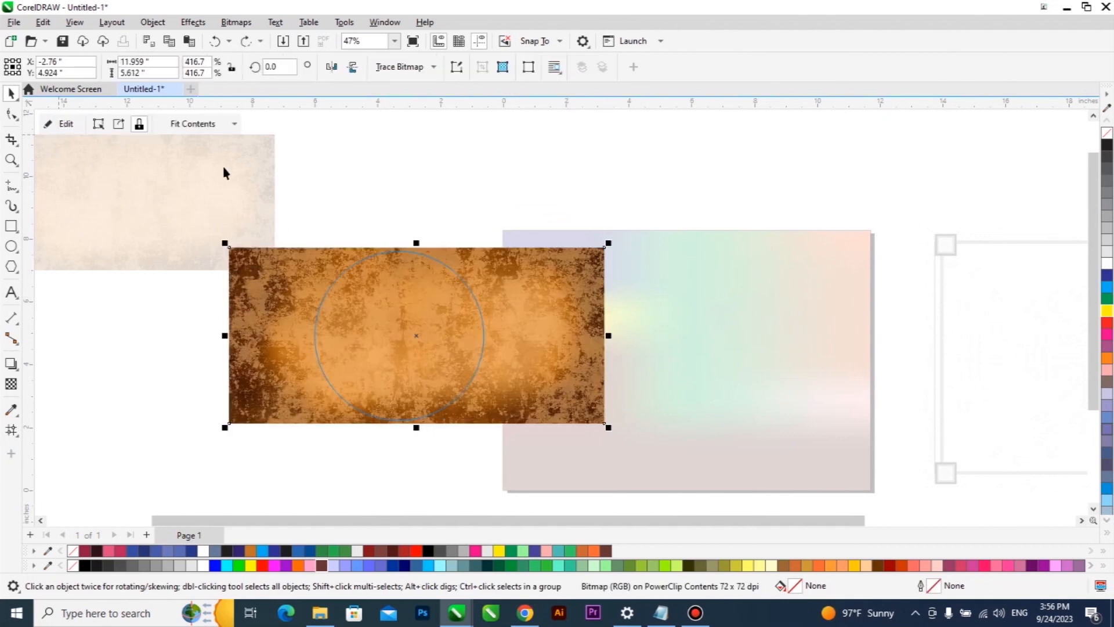
pyautogui.rightClick(411, 311)
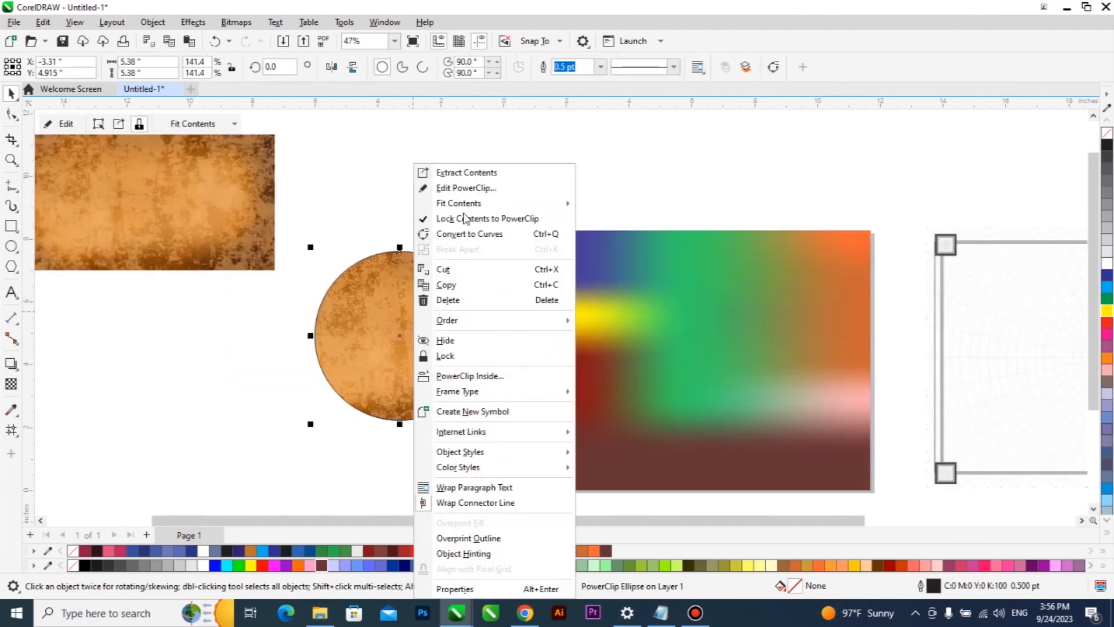
pyautogui.click(226, 329)
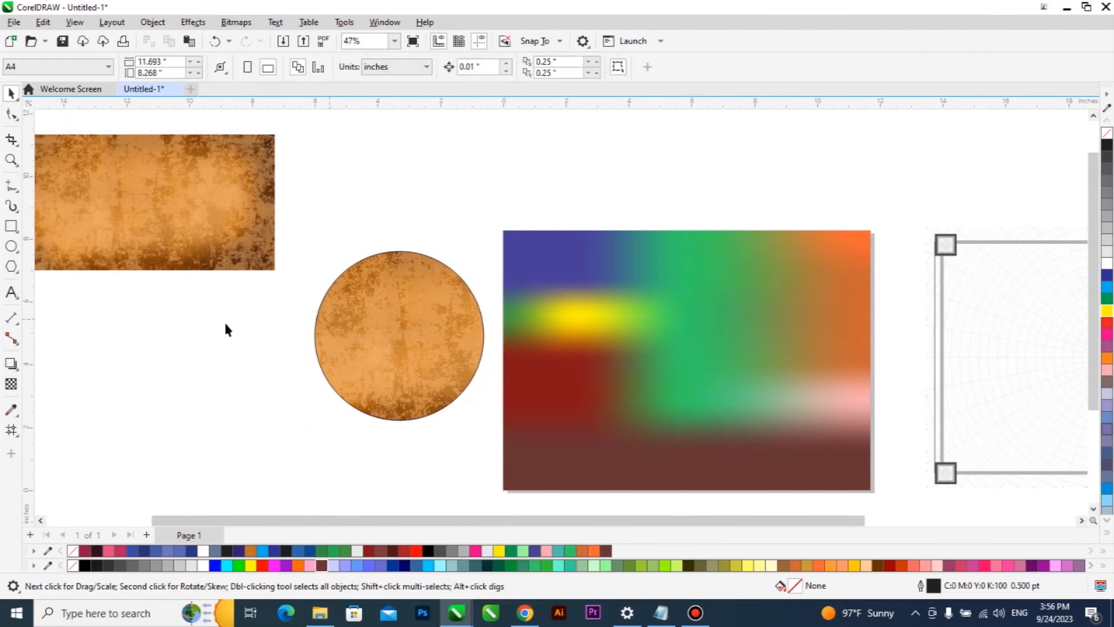
# Inside the circle's PowerClip, draw an ellipse about 4.2 × 2.7 inches over the upper part, fill it red, and finish editing.
pyautogui.rightClick(404, 319)
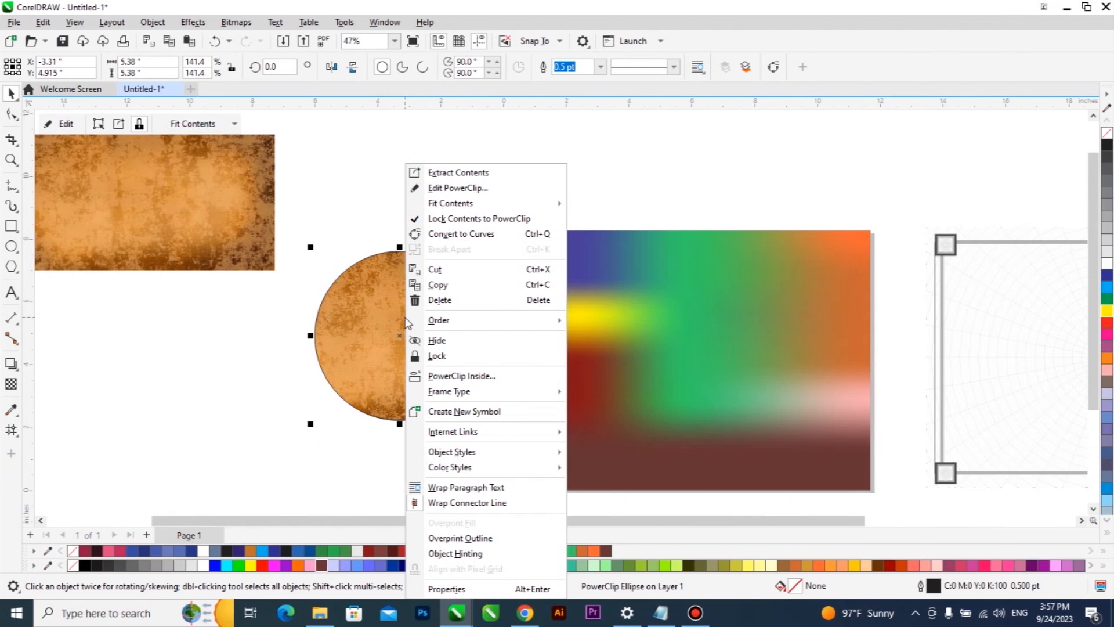
pyautogui.press('e')
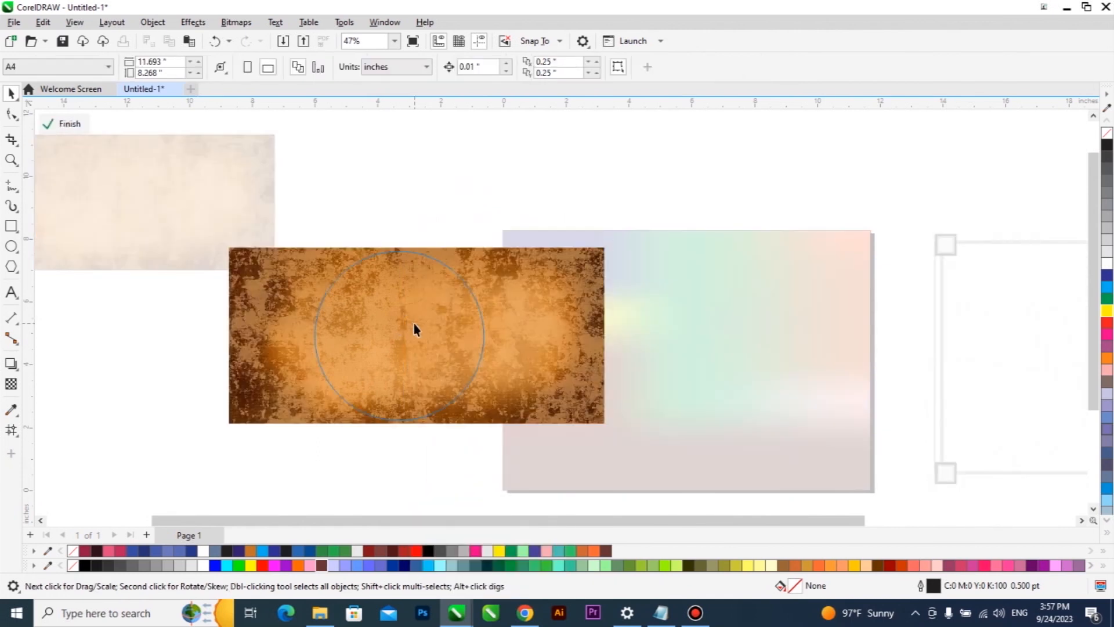
pyautogui.click(413, 324)
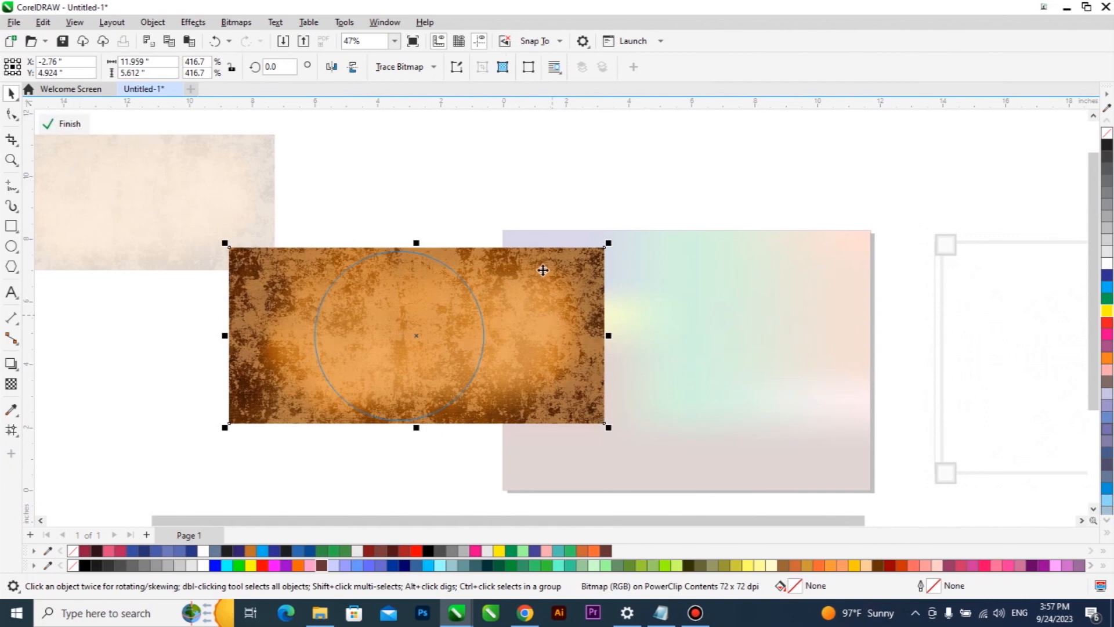
pyautogui.click(11, 247)
pyautogui.moveTo(331, 242); pyautogui.dragTo(471, 335)
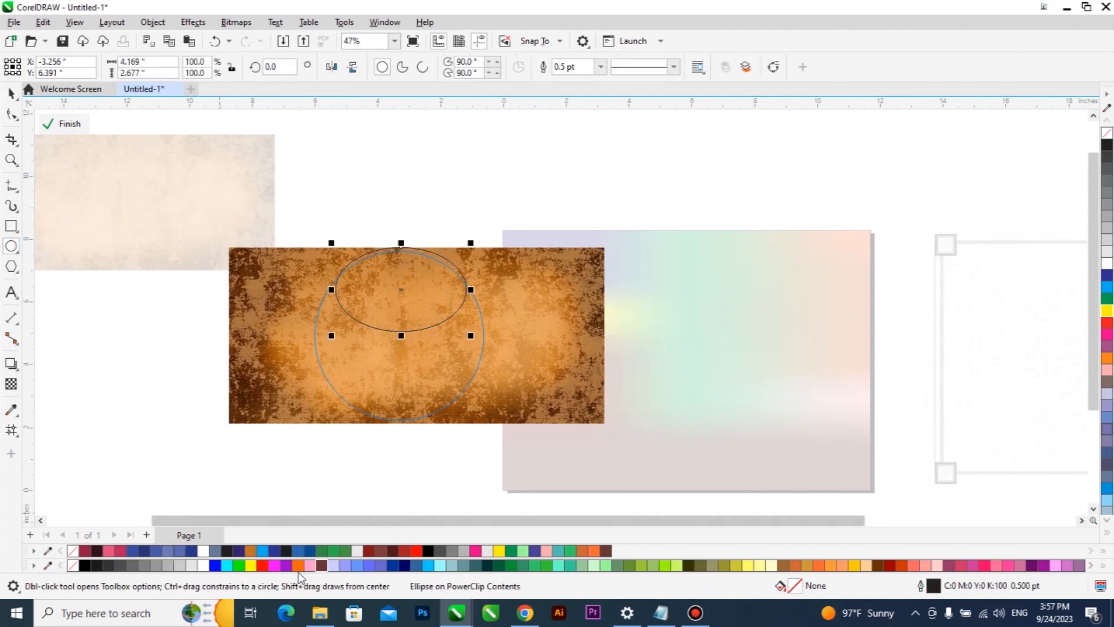
pyautogui.click(417, 549)
pyautogui.click(15, 96)
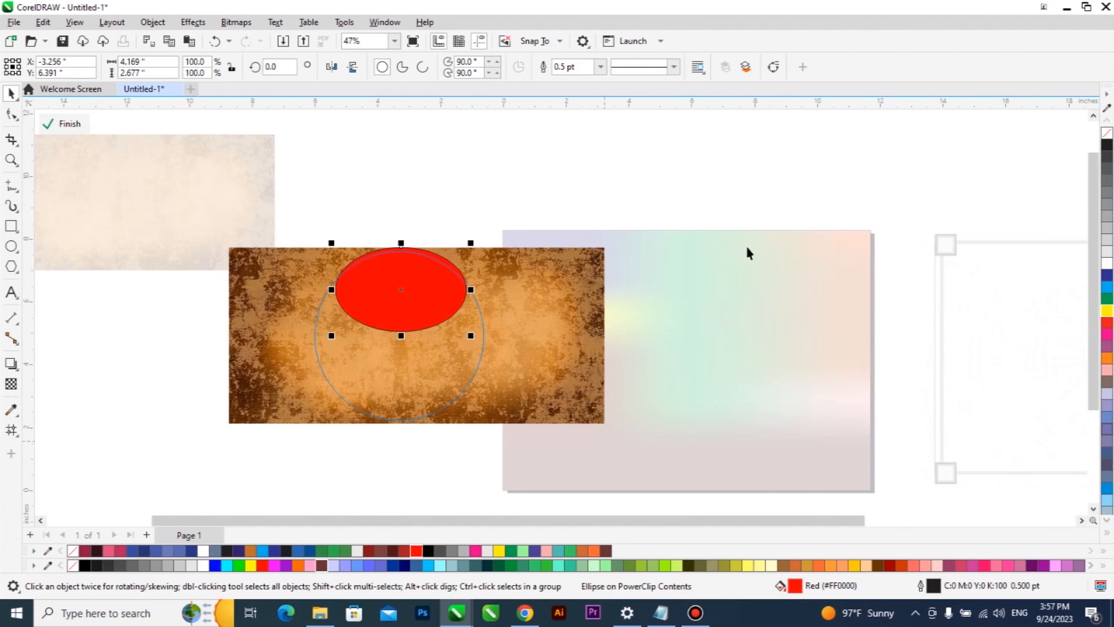
pyautogui.keyDown('ctrl'); pyautogui.click(733, 278); pyautogui.keyUp('ctrl')
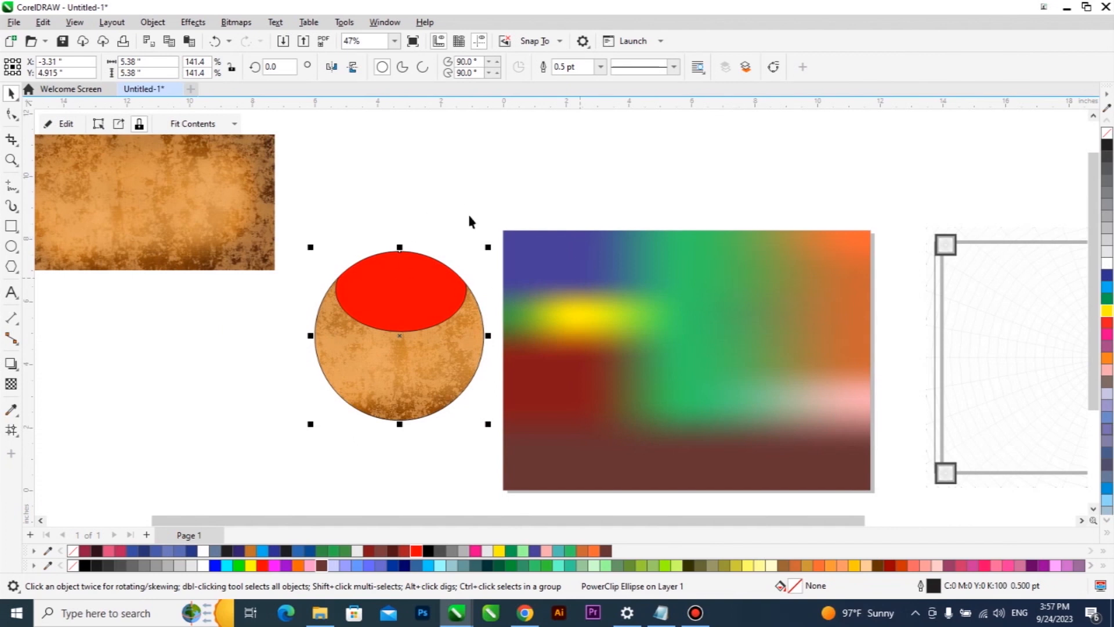
# Duplicate the texture bitmap below the original and select the mesh-filled rectangle on the page.
pyautogui.scroll(-2, 312, 253)
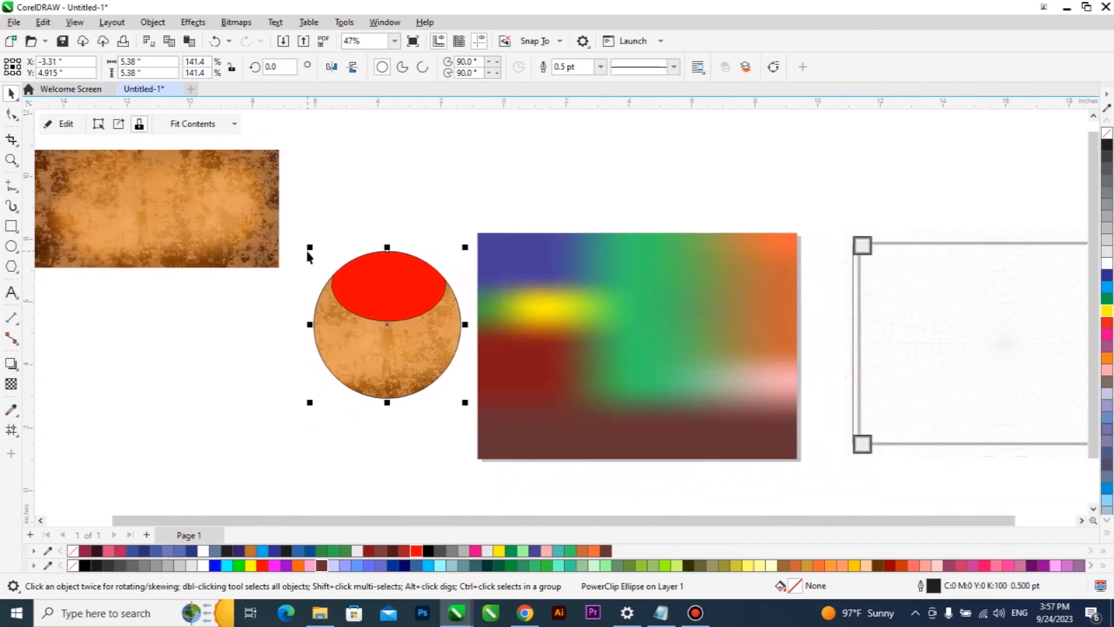
pyautogui.click(579, 340)
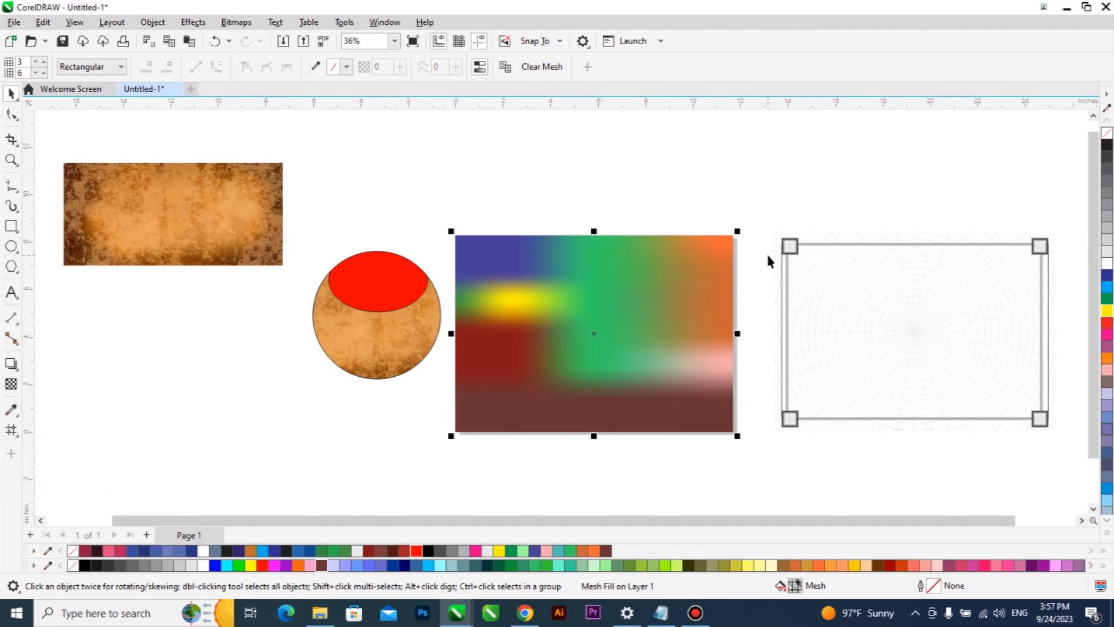
pyautogui.click(396, 215)
pyautogui.click(252, 216)
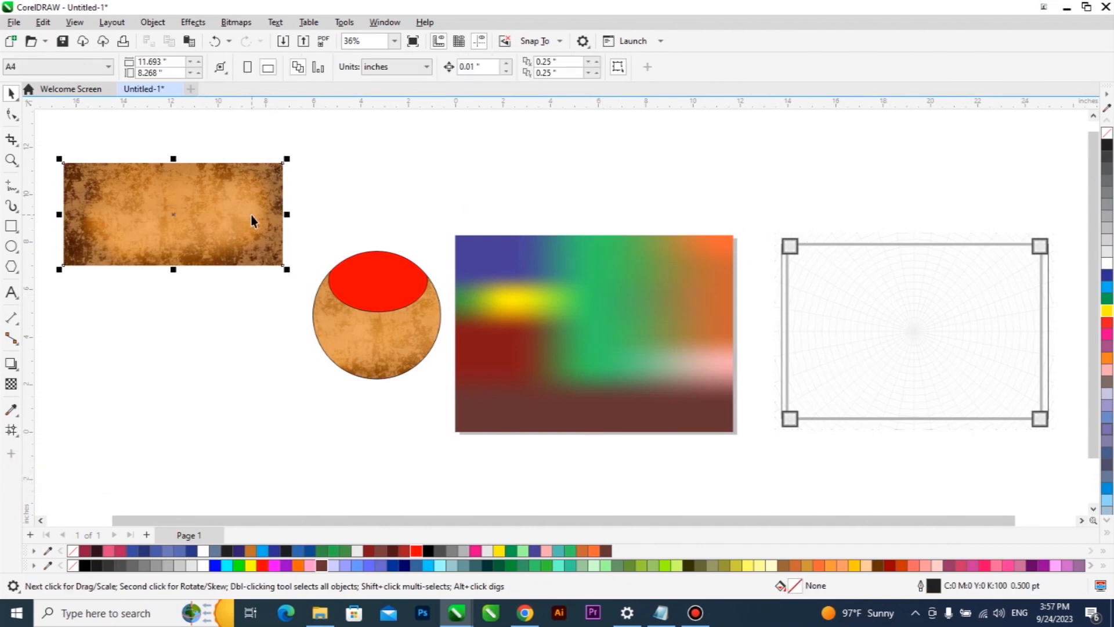
pyautogui.click(243, 341)
pyautogui.moveTo(243, 342); pyautogui.dragTo(237, 377)
pyautogui.rightClick(238, 377)
pyautogui.click(637, 340)
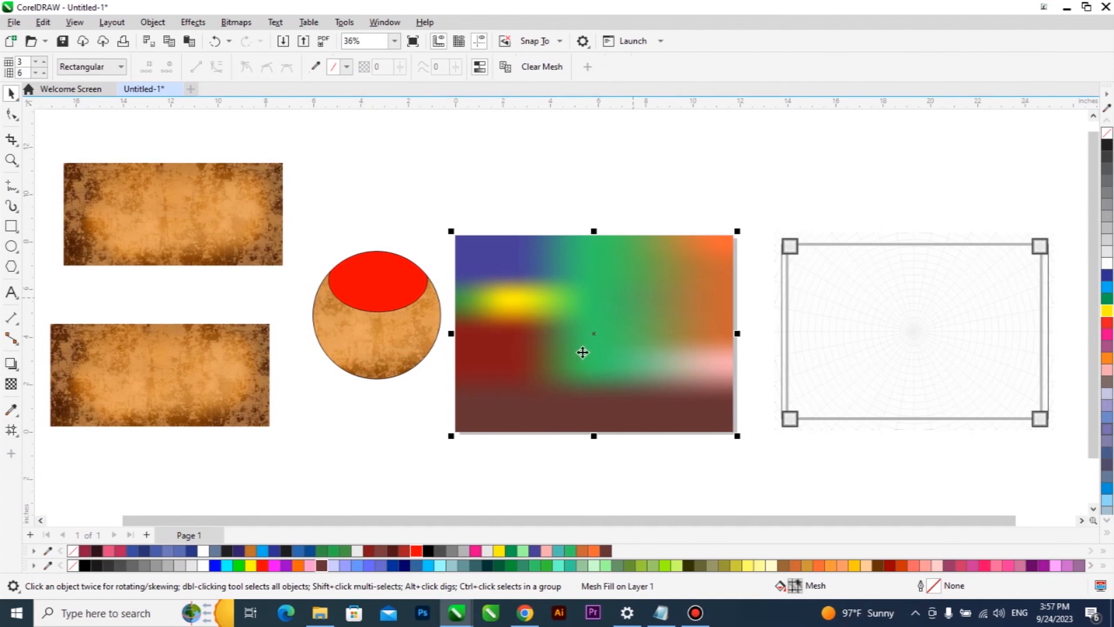
# Try to place the lower texture bitmap copy inside the mesh-filled rectangle on the page as a PowerClip.
pyautogui.moveTo(567, 296); pyautogui.dragTo(591, 258)
pyautogui.hotkey('ctrl', 'z')
pyautogui.click(242, 349)
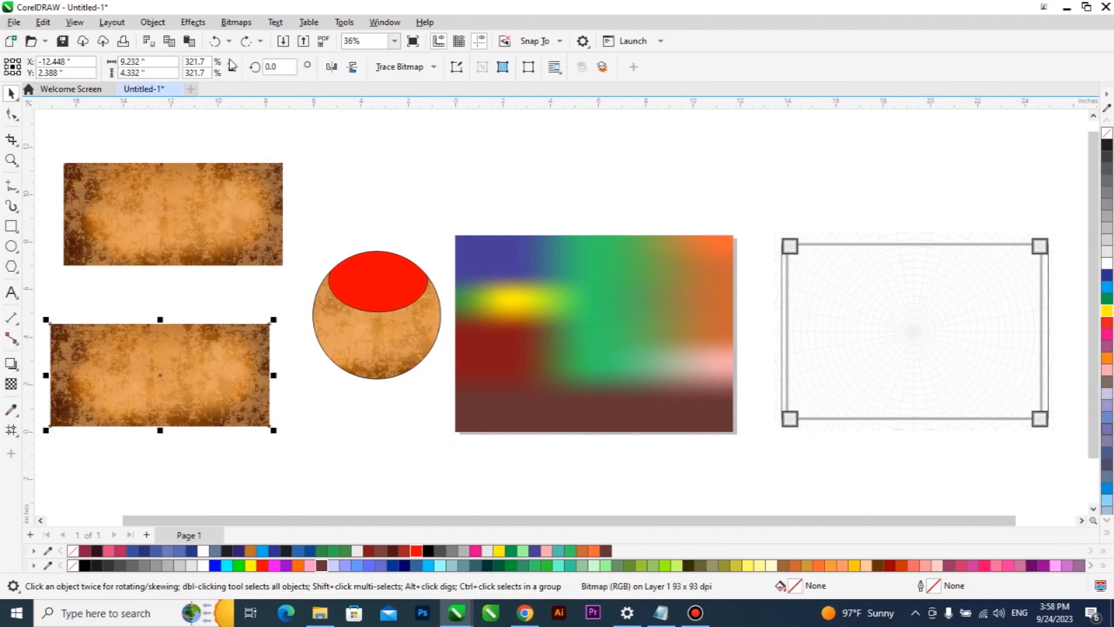
pyautogui.click(193, 22)
pyautogui.moveTo(160, 26)
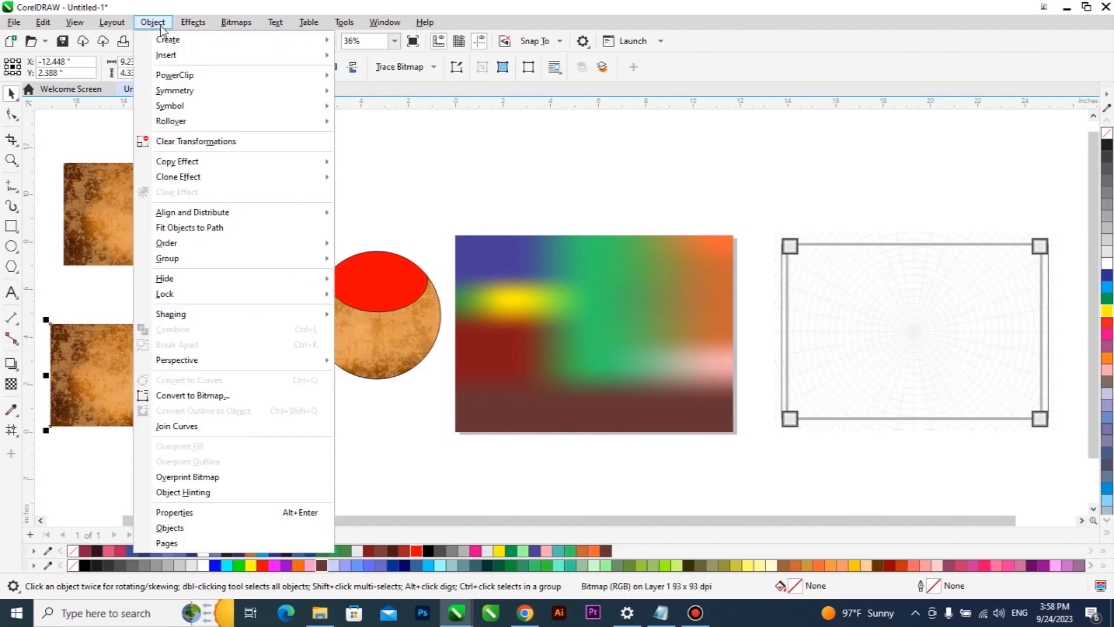
pyautogui.moveTo(191, 74)
pyautogui.click(388, 79)
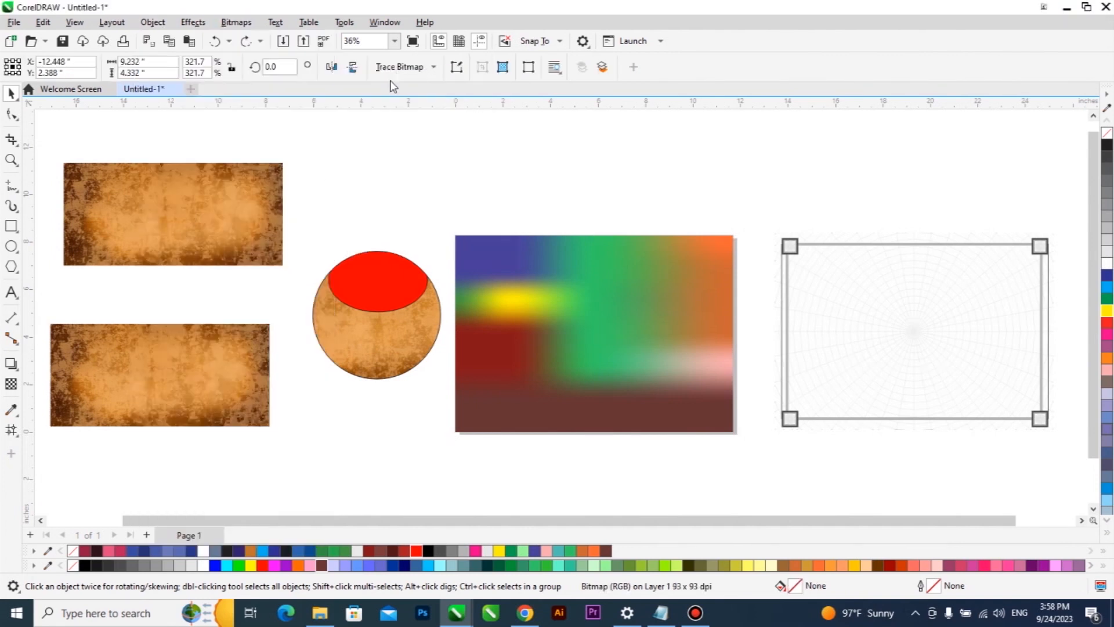
pyautogui.click(572, 323)
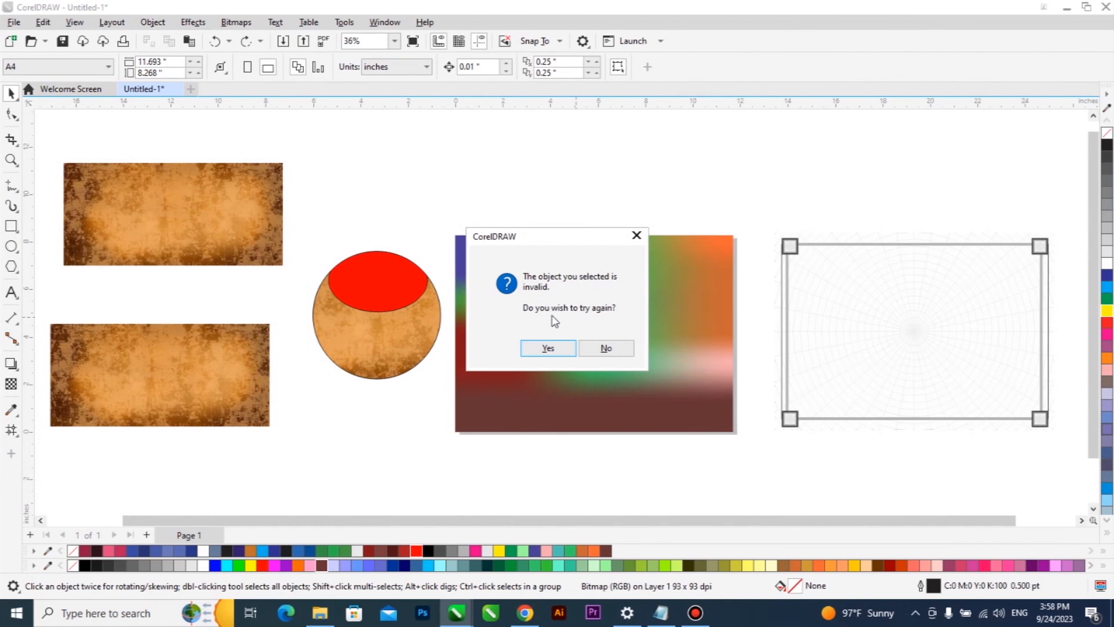
pyautogui.click(547, 350)
pyautogui.click(592, 276)
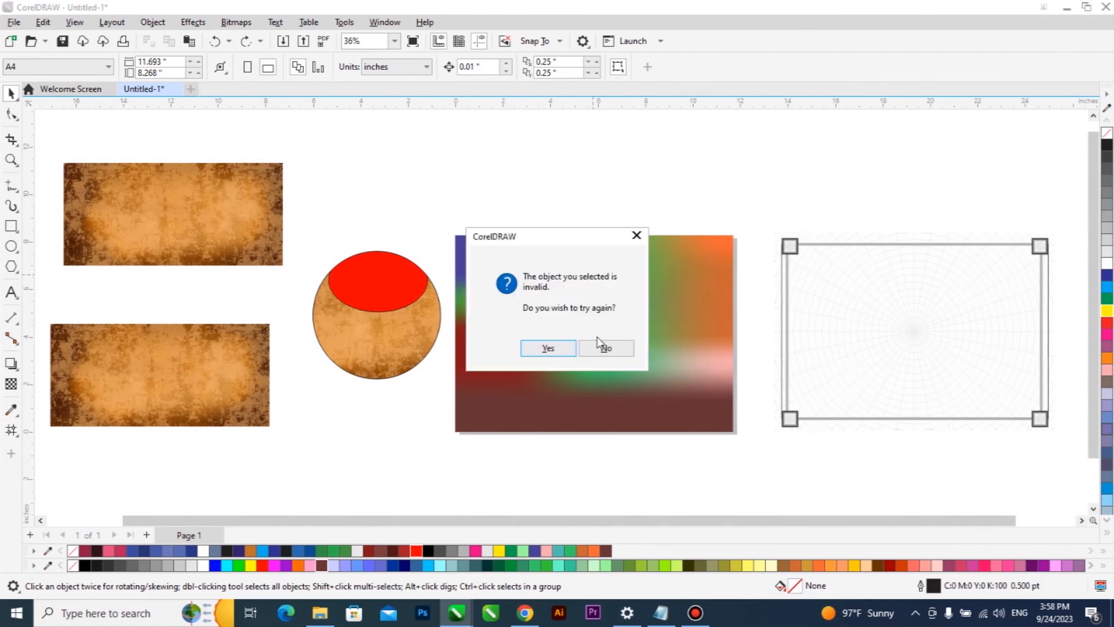
pyautogui.click(602, 348)
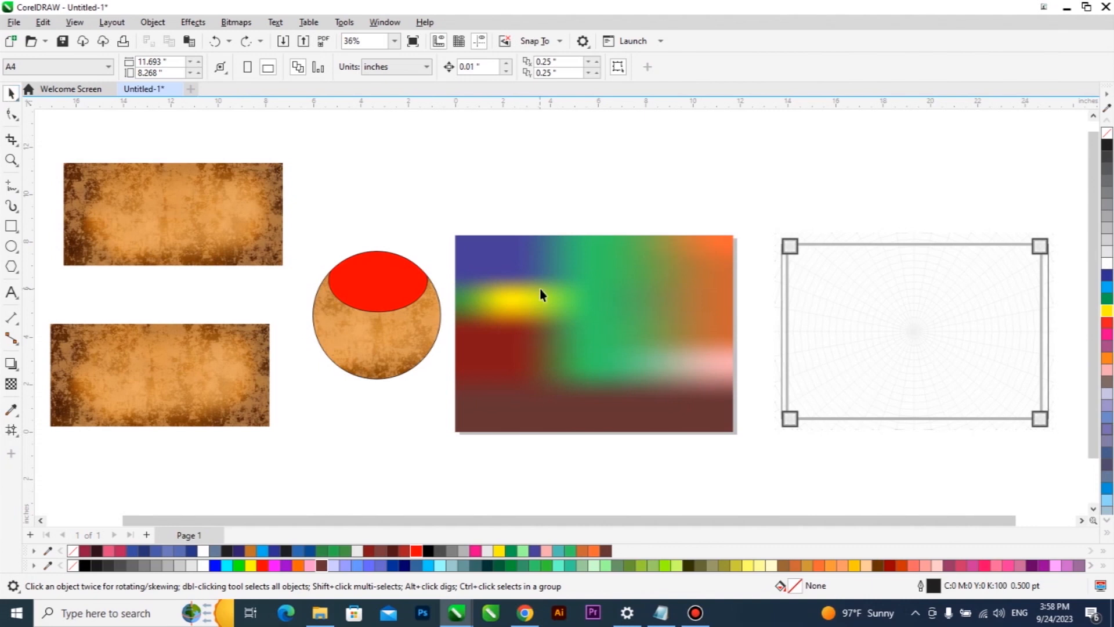
# Draw a circle about 4.1 inches in diameter above the mesh-filled rectangle.
pyautogui.click(613, 283)
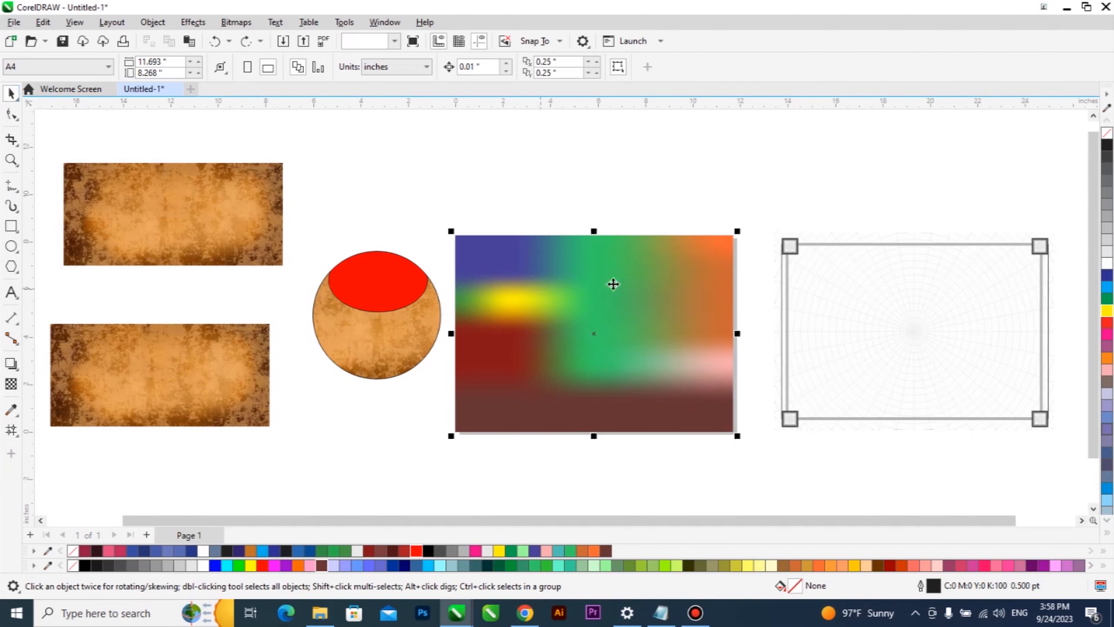
pyautogui.click(9, 431)
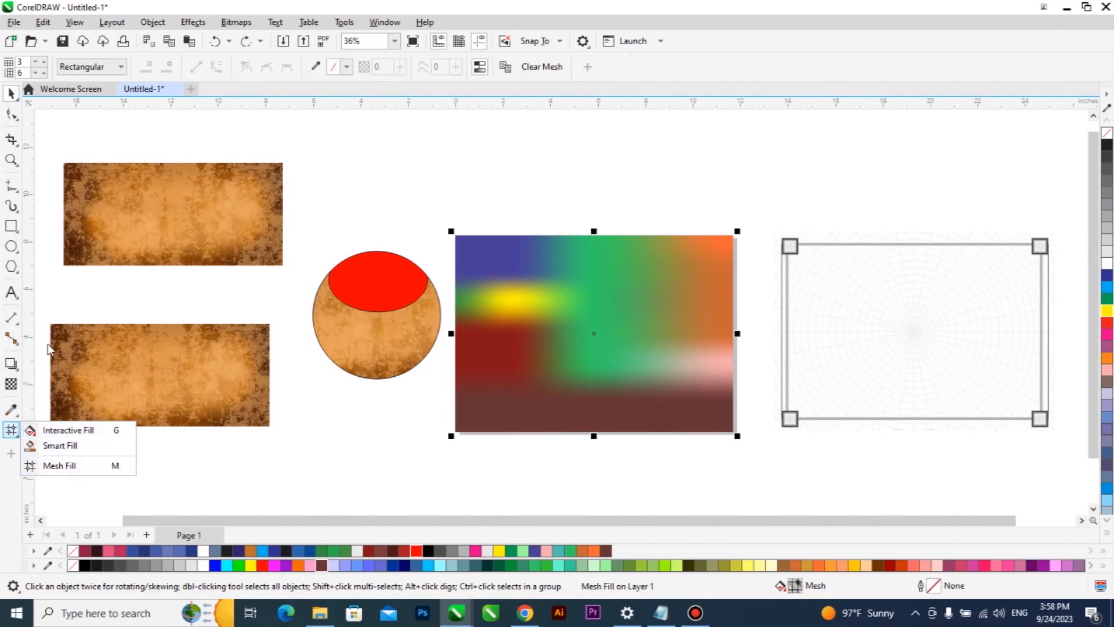
pyautogui.click(11, 227)
pyautogui.click(10, 229)
pyautogui.click(11, 247)
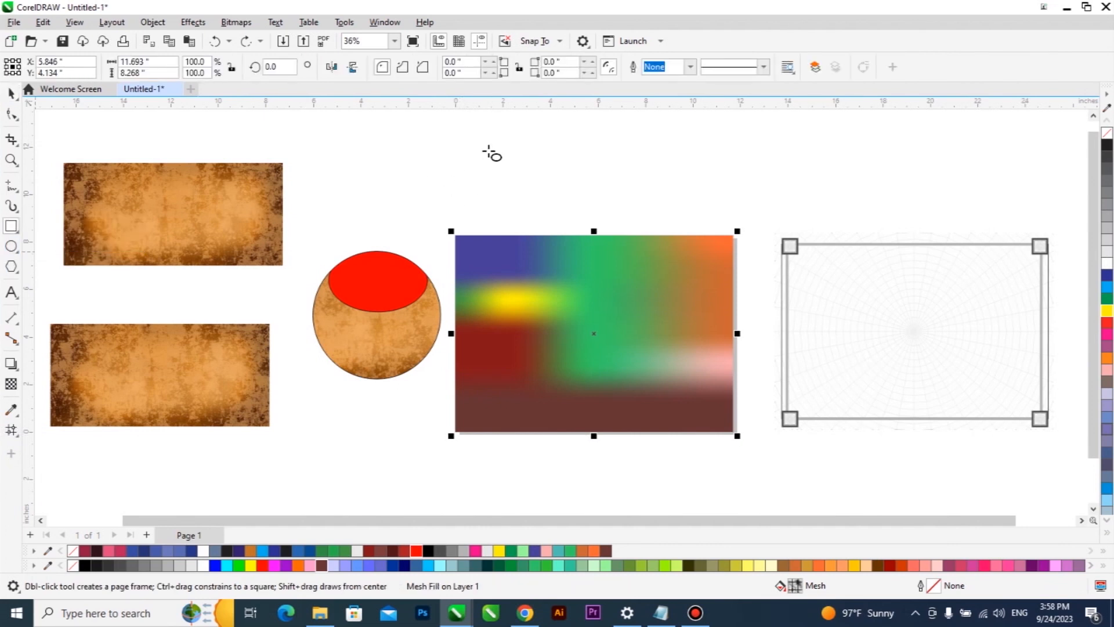
pyautogui.moveTo(569, 173); pyautogui.dragTo(616, 206)
pyautogui.press('space')
pyautogui.click(11, 227)
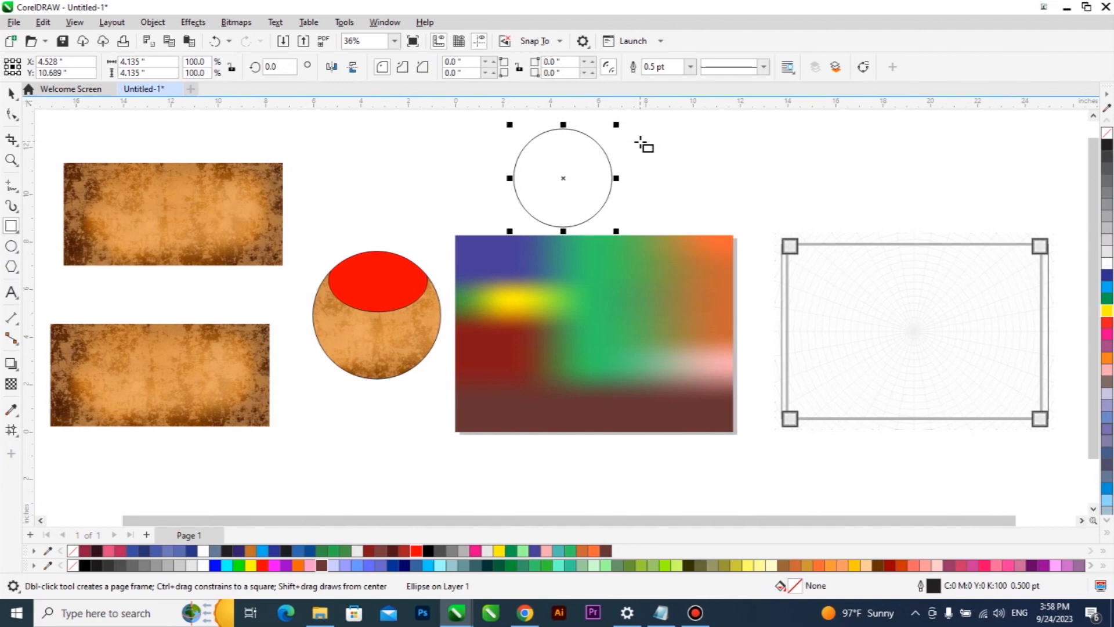
pyautogui.press('space')
# Place the lower texture bitmap inside the new circle as a PowerClip, and undo the placement.
pyautogui.click(135, 371)
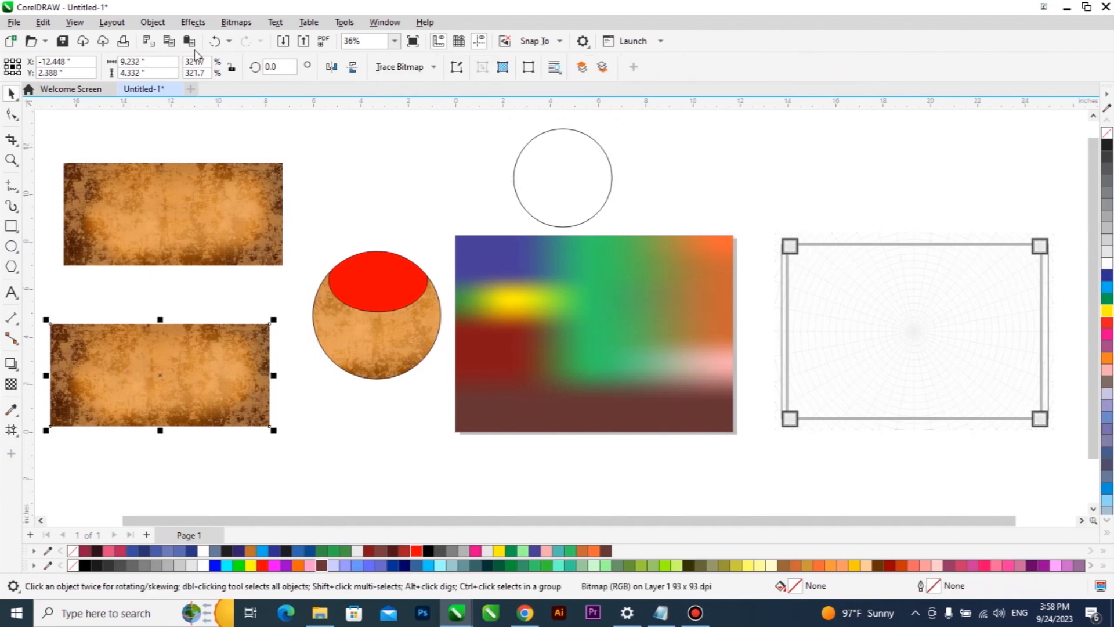
pyautogui.click(153, 22)
pyautogui.moveTo(315, 77)
pyautogui.click(394, 82)
pyautogui.click(553, 161)
pyautogui.hotkey('ctrl', 'z')
# Apply a 2 × 2 mesh fill to the new circle and colour its central and lower nodes cyan.
pyautogui.click(555, 167)
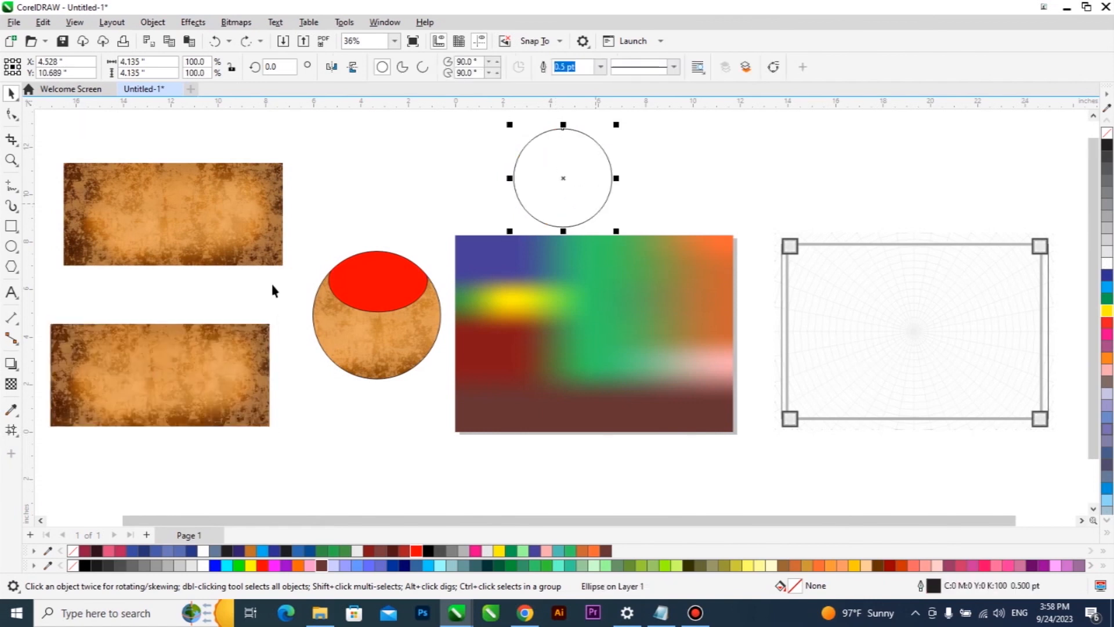
pyautogui.click(10, 431)
pyautogui.moveTo(574, 150); pyautogui.dragTo(554, 235)
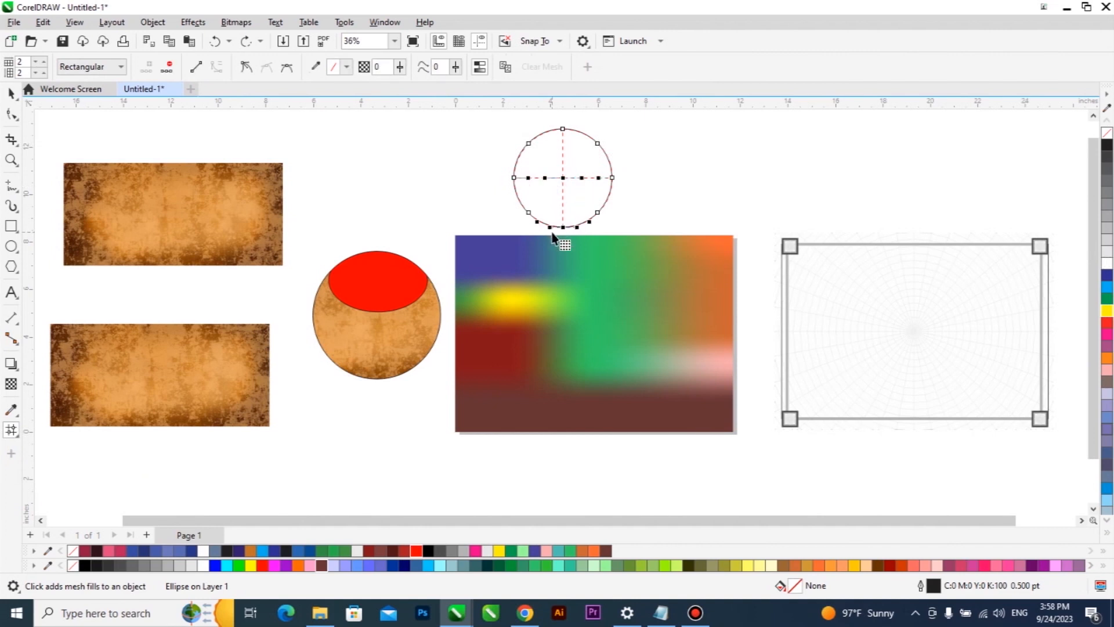
pyautogui.click(261, 552)
pyautogui.click(11, 94)
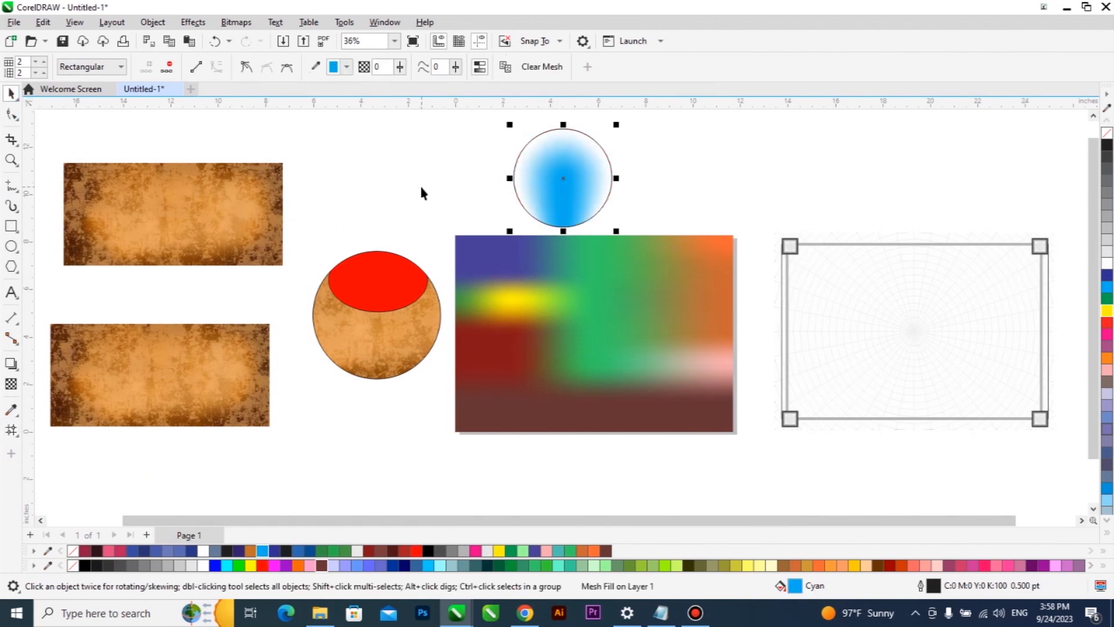
# Try to place the lower texture bitmap inside the mesh-filled circle as a PowerClip, and delete that circle.
pyautogui.click(183, 355)
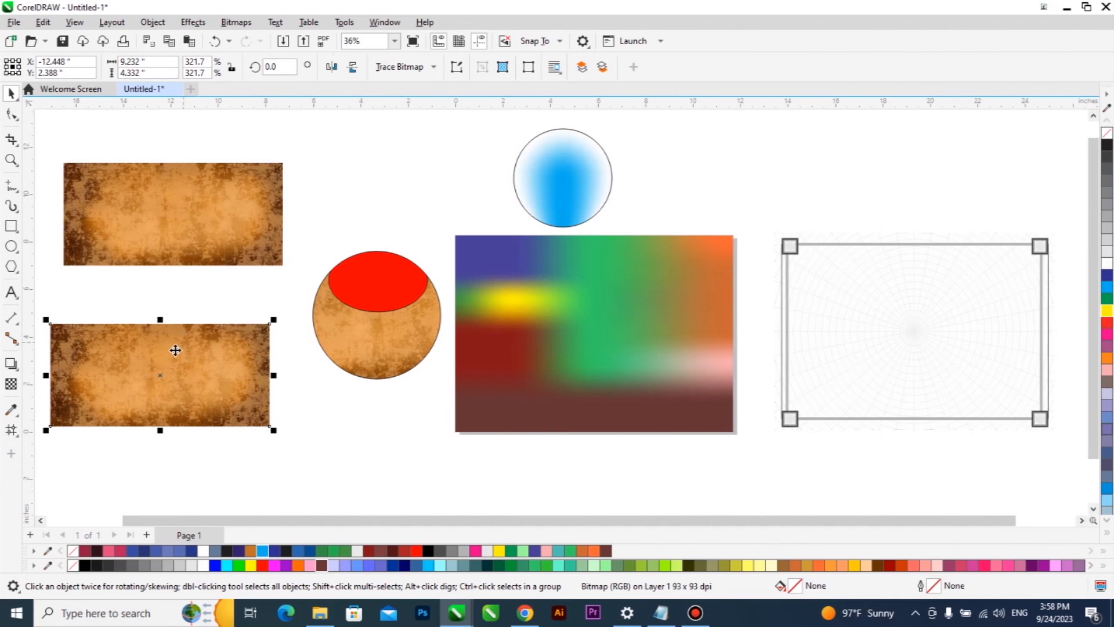
pyautogui.click(194, 22)
pyautogui.moveTo(242, 77)
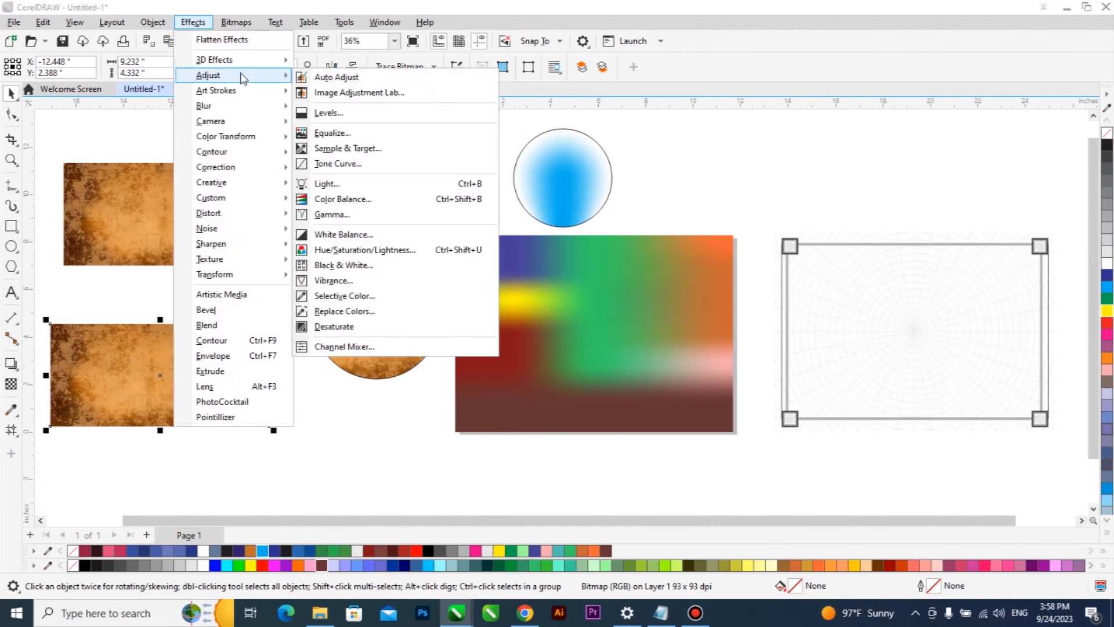
pyautogui.moveTo(153, 22)
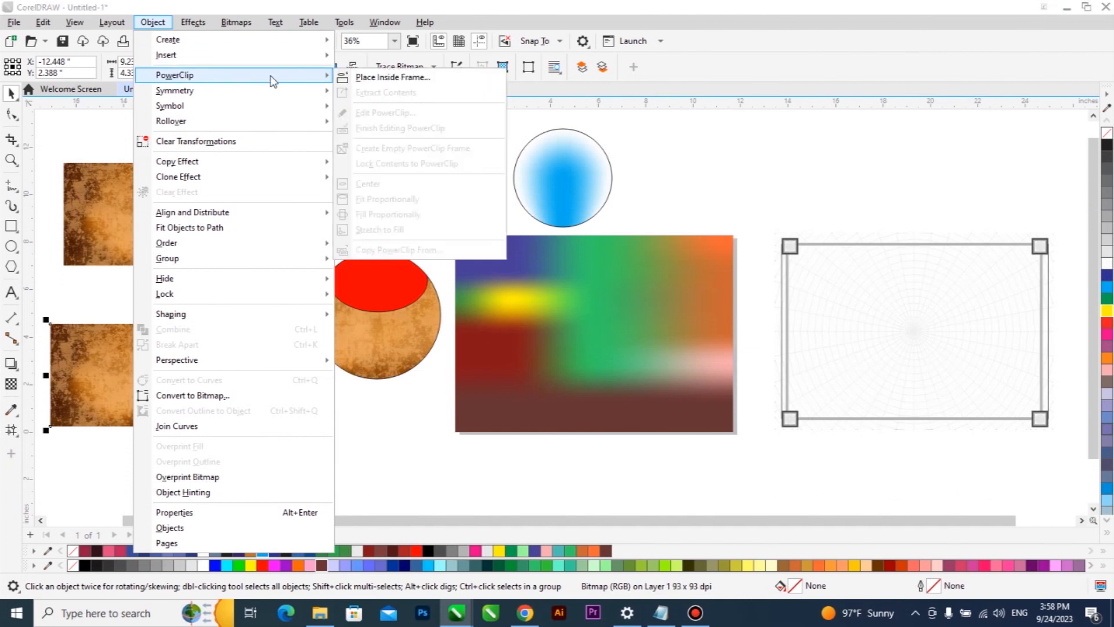
pyautogui.click(406, 77)
pyautogui.click(550, 159)
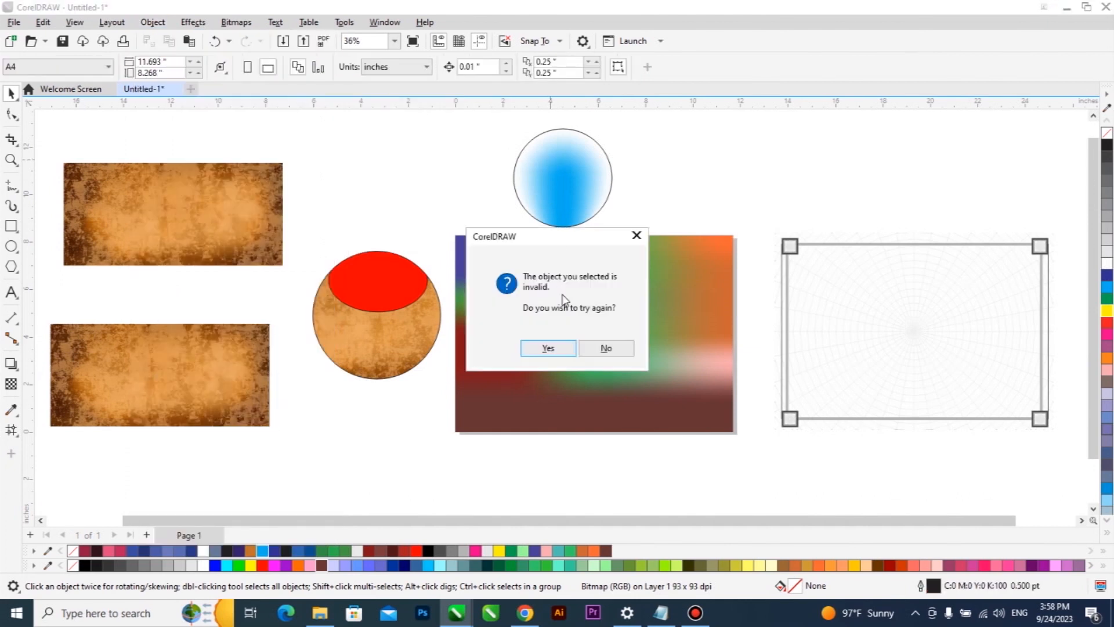
pyautogui.click(606, 348)
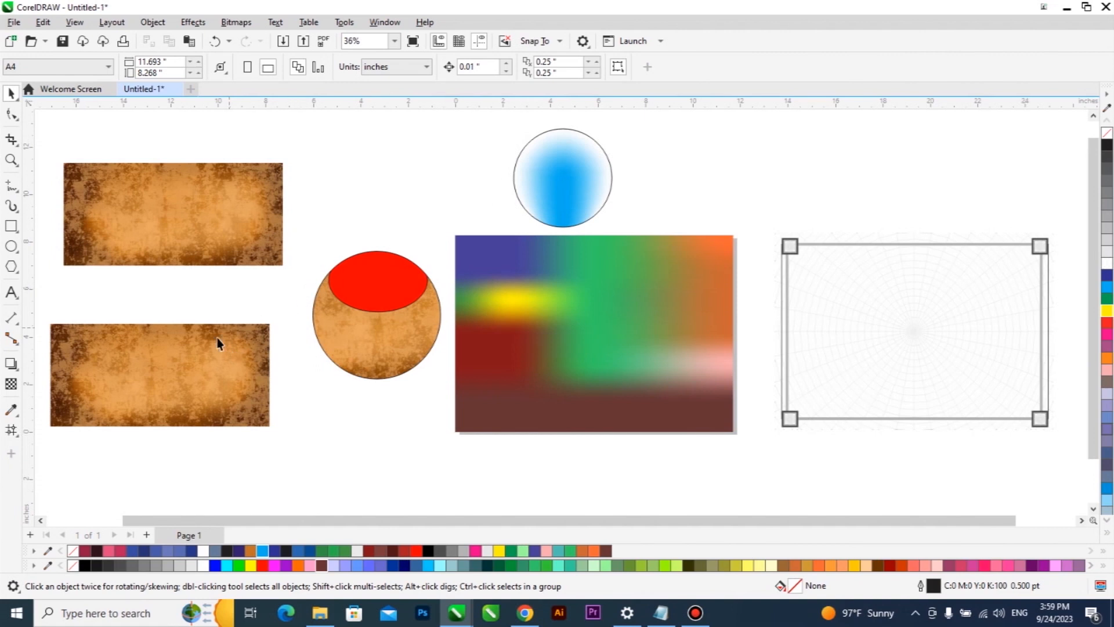
pyautogui.click(553, 179)
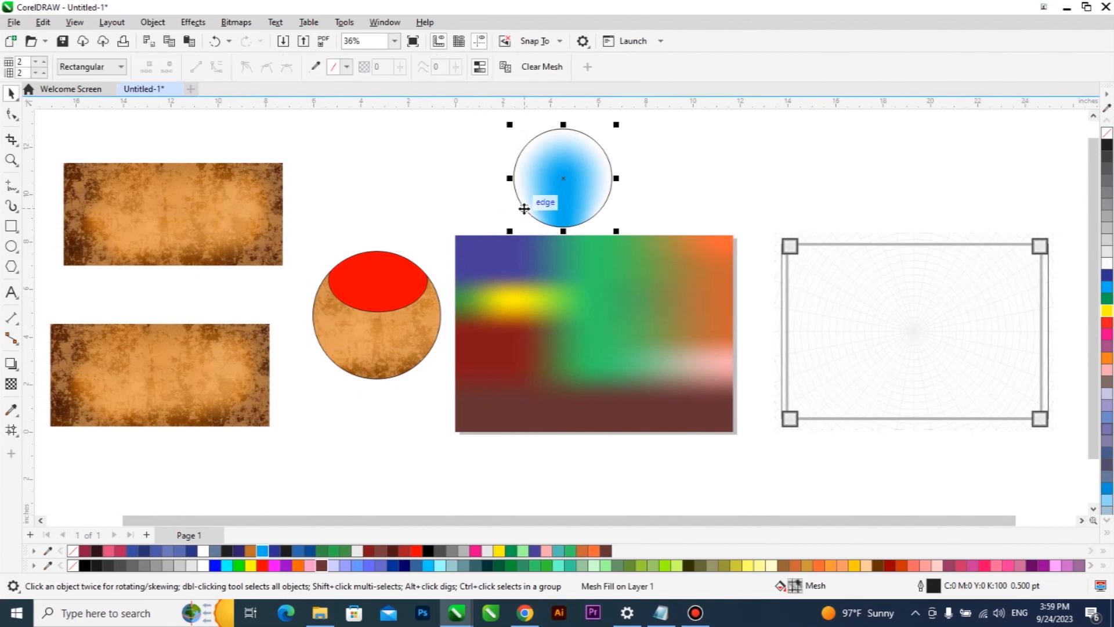
pyautogui.press('Delete')
# Move the mesh-filled rectangle off the page above the certificate frame, and create a page-sized rectangle without an outline.
pyautogui.click(556, 288)
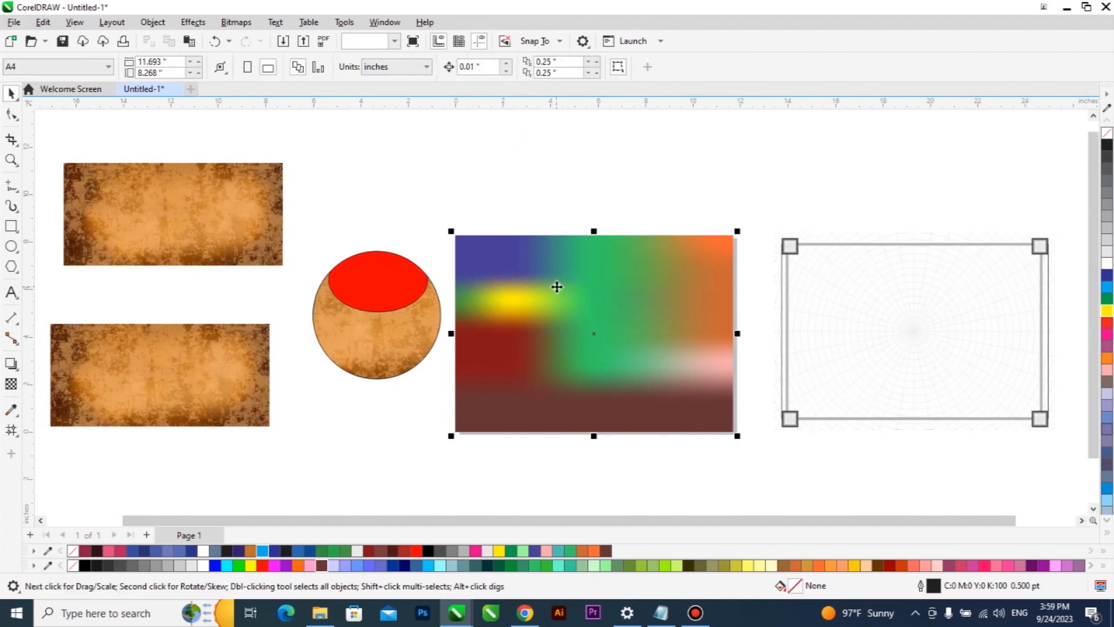
pyautogui.moveTo(530, 343); pyautogui.dragTo(876, 194)
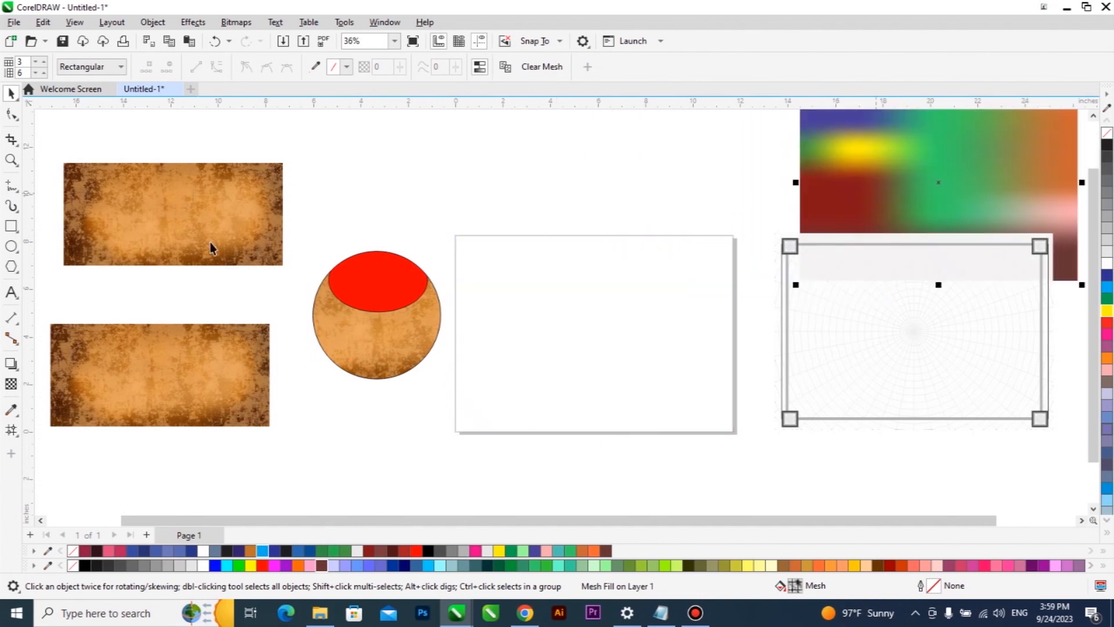
pyautogui.doubleClick(11, 226)
pyautogui.press('space')
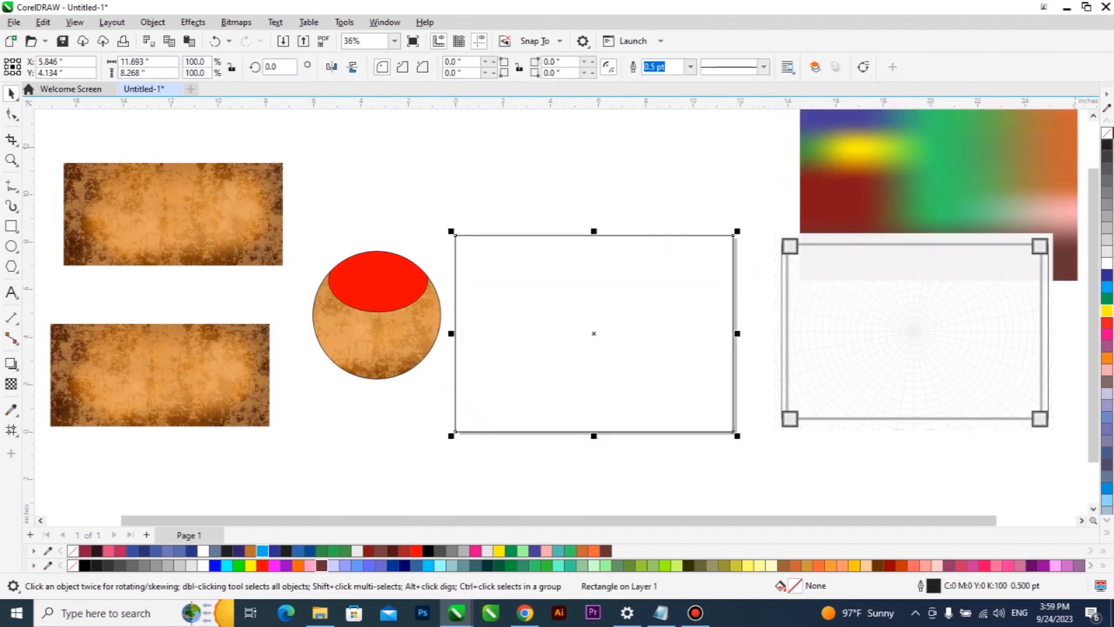
pyautogui.rightClick(1107, 132)
# Place the lower texture bitmap inside the page-sized rectangle as a PowerClip.
pyautogui.click(233, 380)
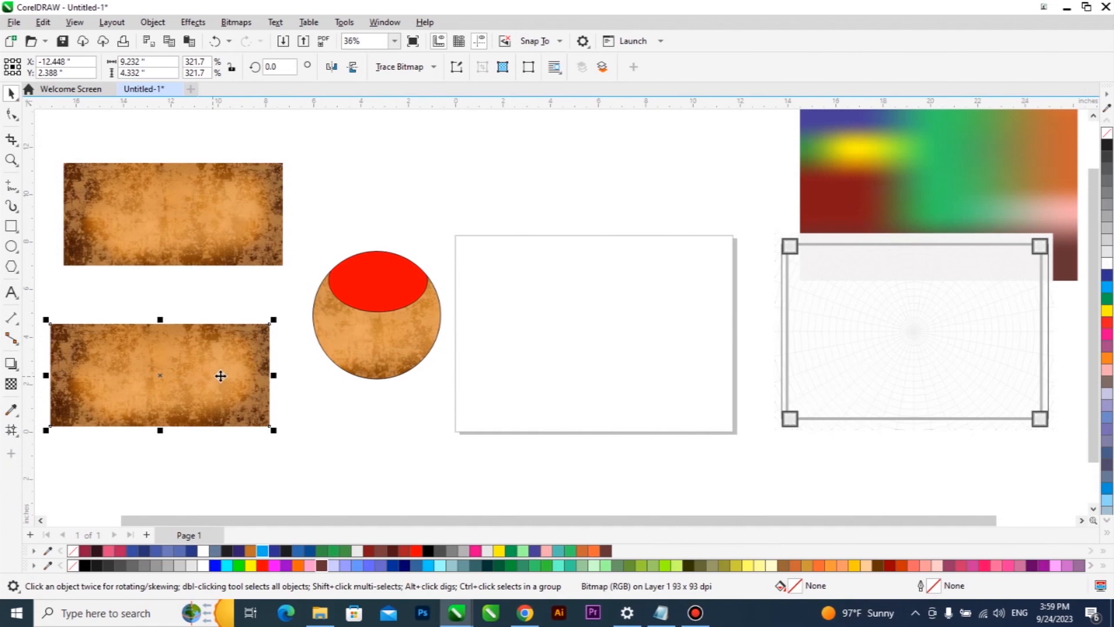
pyautogui.click(552, 338)
pyautogui.click(199, 350)
pyautogui.click(194, 22)
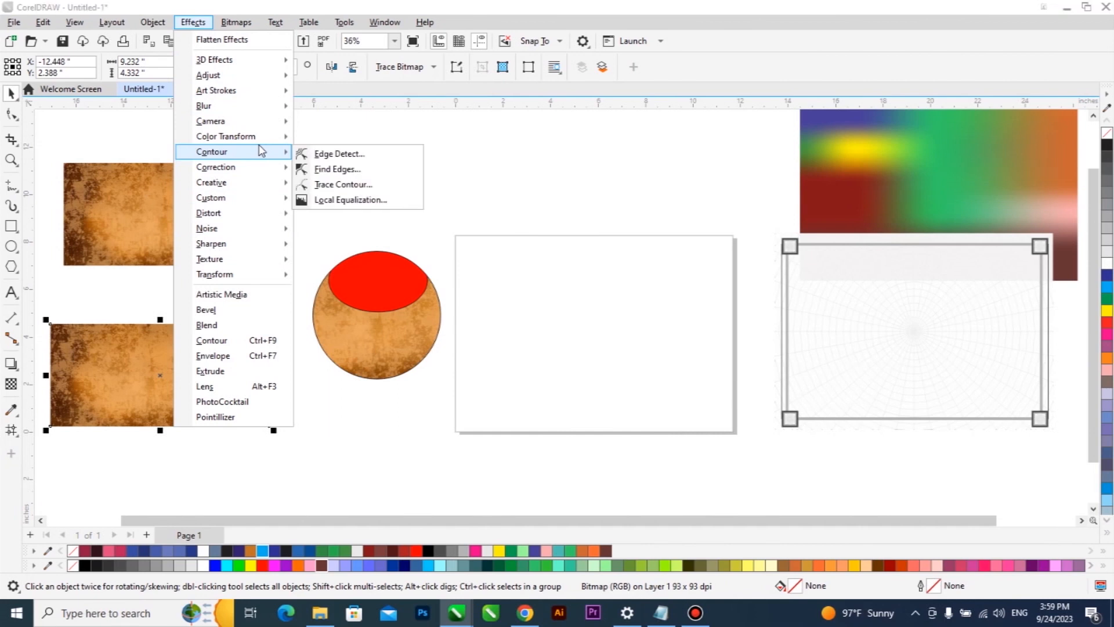
pyautogui.moveTo(152, 22)
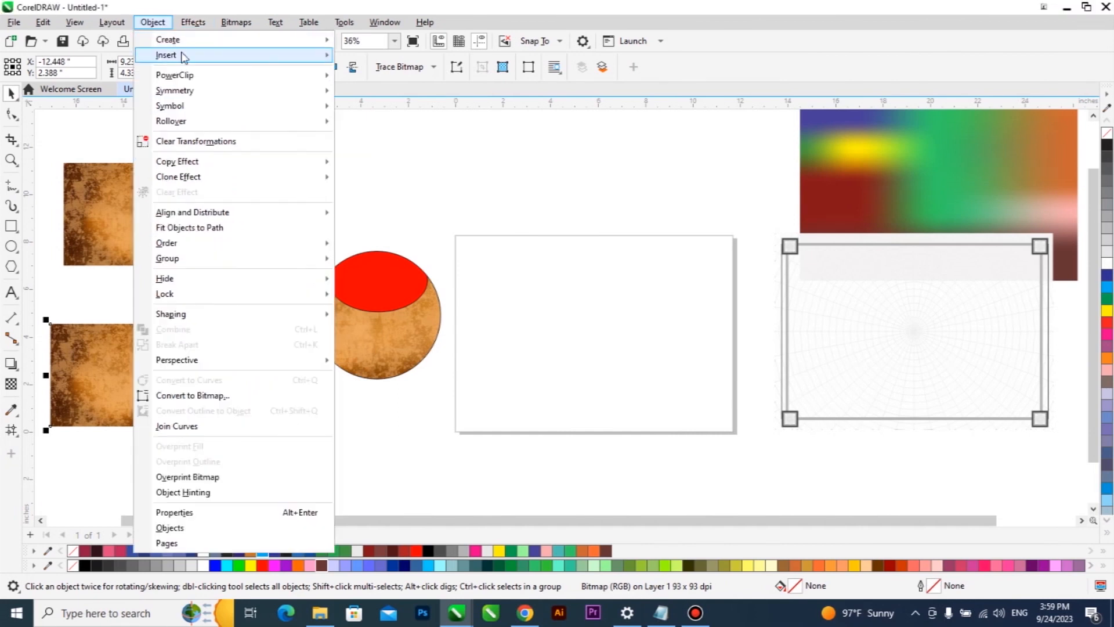
pyautogui.moveTo(191, 75)
pyautogui.click(387, 78)
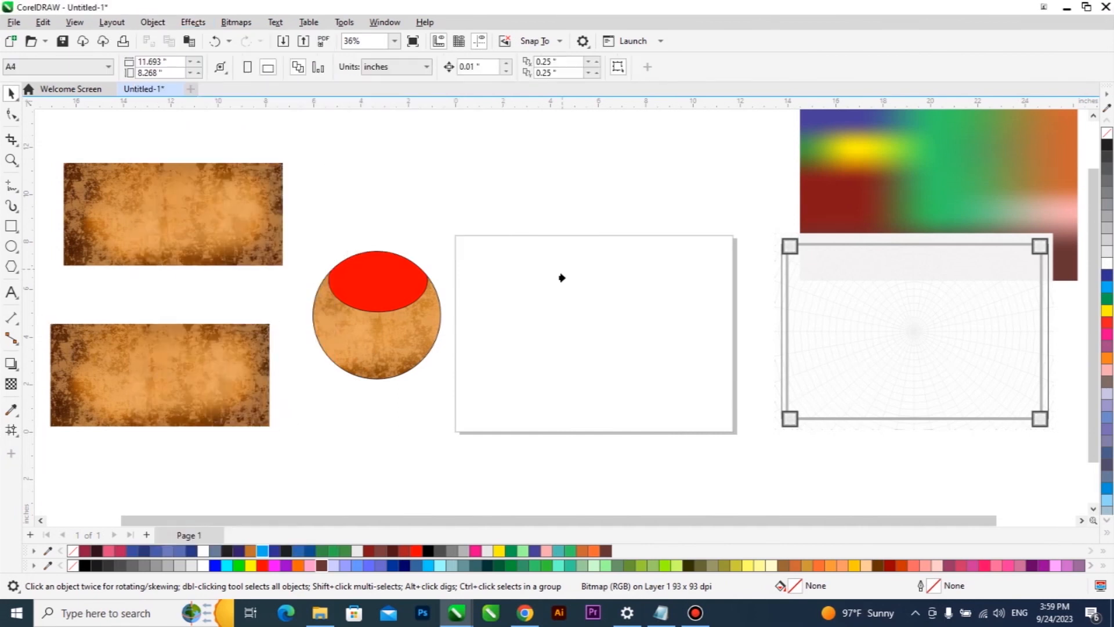
pyautogui.click(562, 277)
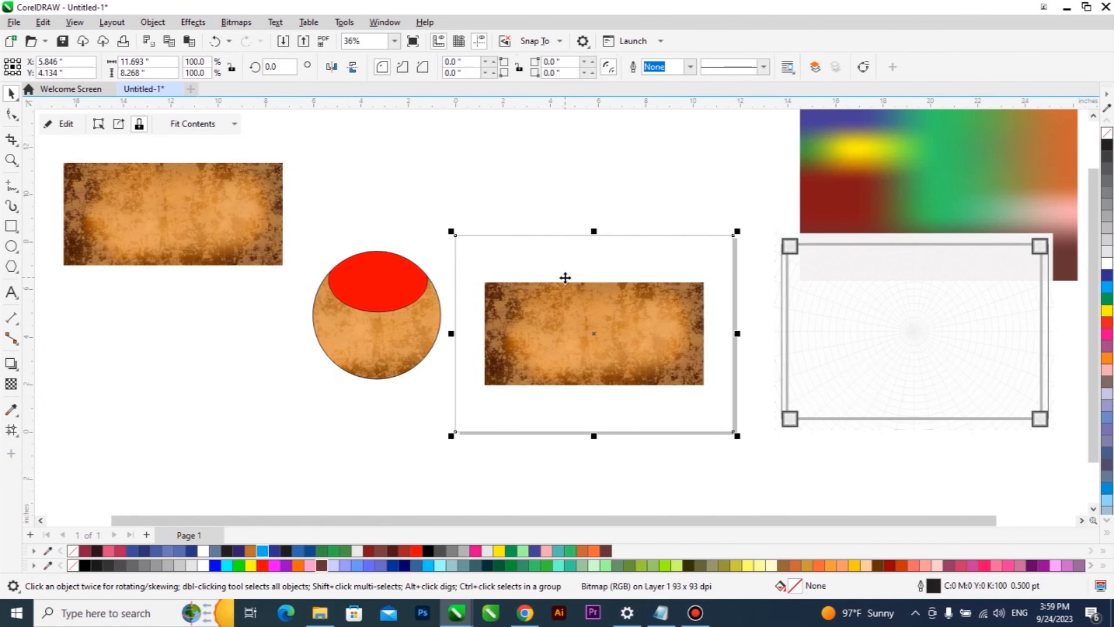
# Edit the page rectangle's PowerClip, moving the texture to the upper part and enlarging it to about 12.2 × 5.7 inches.
pyautogui.rightClick(593, 332)
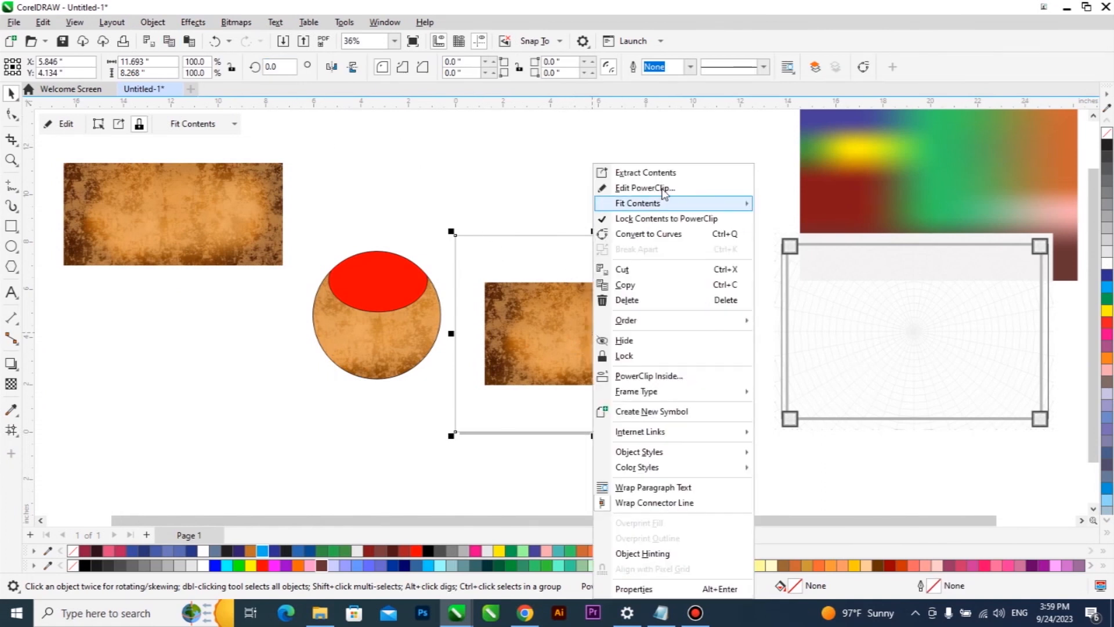
pyautogui.click(632, 186)
pyautogui.moveTo(568, 297); pyautogui.dragTo(548, 269)
pyautogui.moveTo(728, 380); pyautogui.dragTo(746, 398)
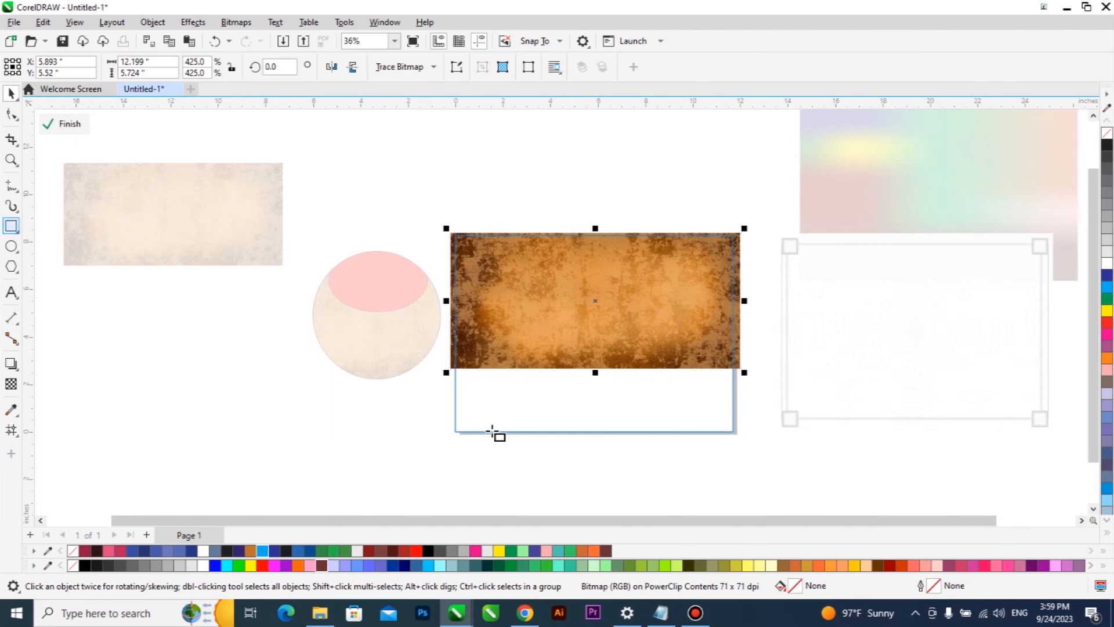
# Draw a rectangle about 12.9 × 5.3 inches over the frame's lower part and stretch its upper edge slightly upward.
pyautogui.moveTo(442, 445); pyautogui.dragTo(749, 319)
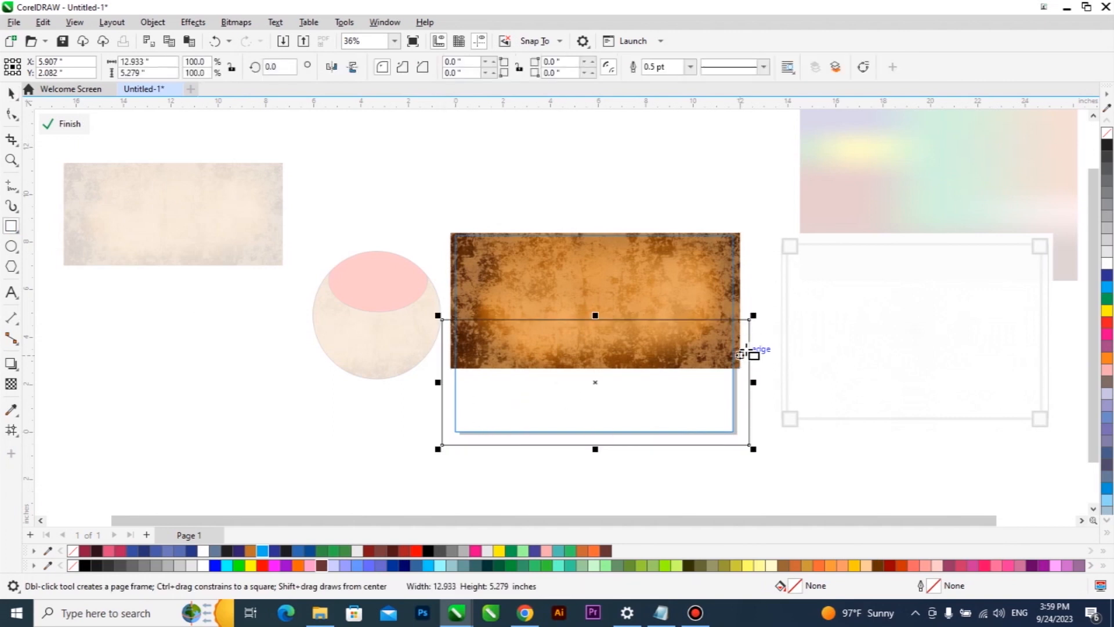
pyautogui.scroll(3, 742, 355)
pyautogui.scroll(-4, 728, 348)
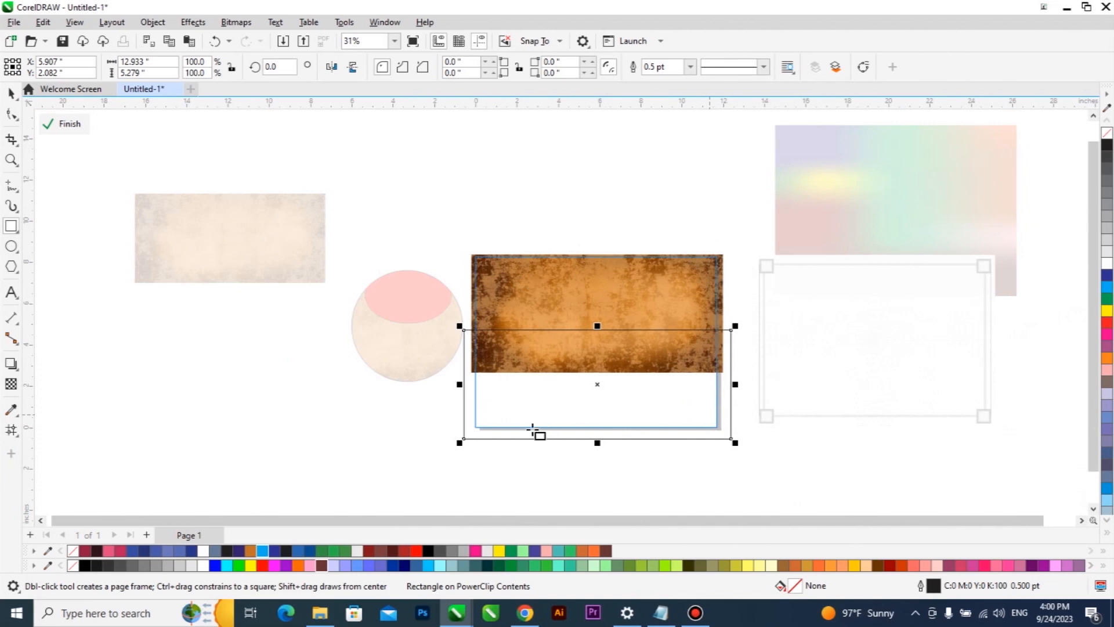
pyautogui.scroll(2, 609, 366)
pyautogui.scroll(2, 403, 355)
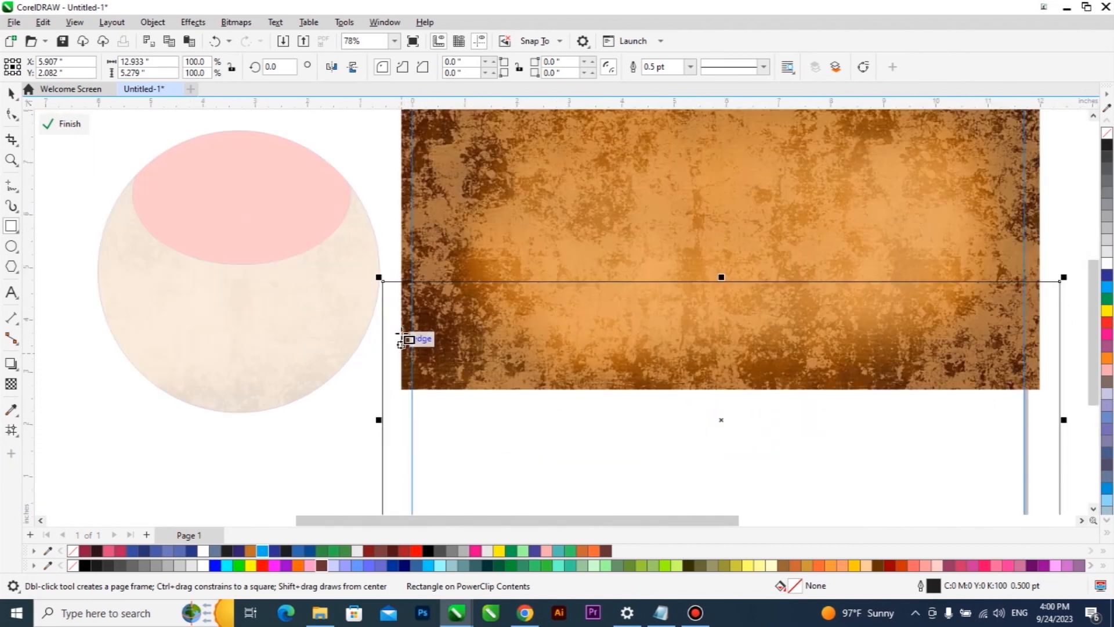
pyautogui.scroll(-2, 415, 322)
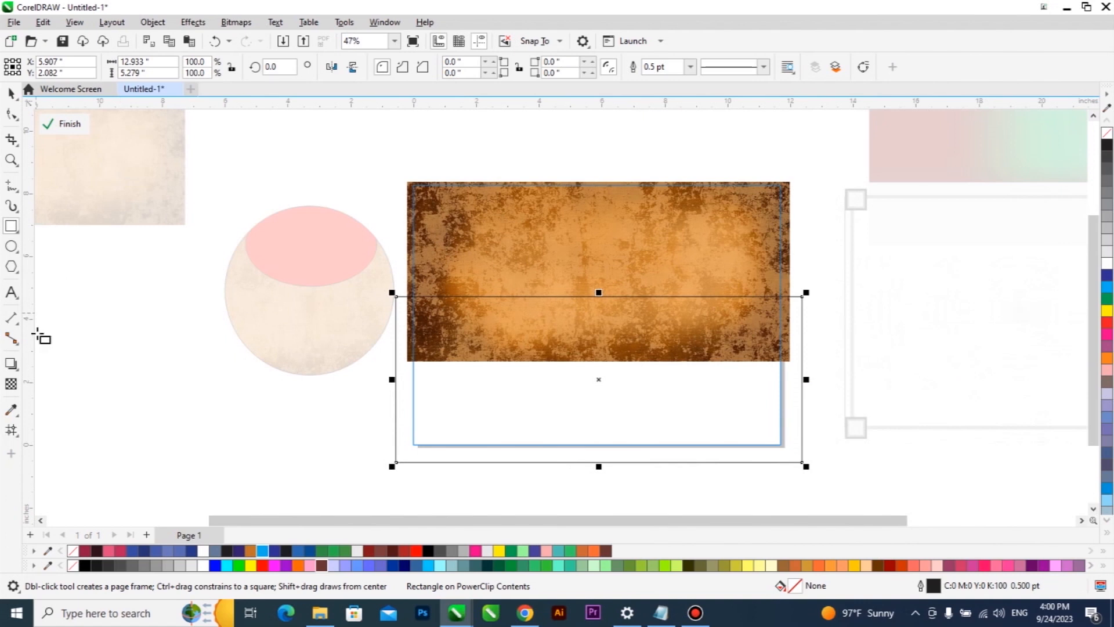
pyautogui.moveTo(598, 292); pyautogui.dragTo(599, 281)
# Sample a light orange (#E6A65F) from the texture bitmap and fill the lower rectangle with it.
pyautogui.press('m')
pyautogui.moveTo(337, 266); pyautogui.dragTo(821, 360)
pyautogui.click(12, 410)
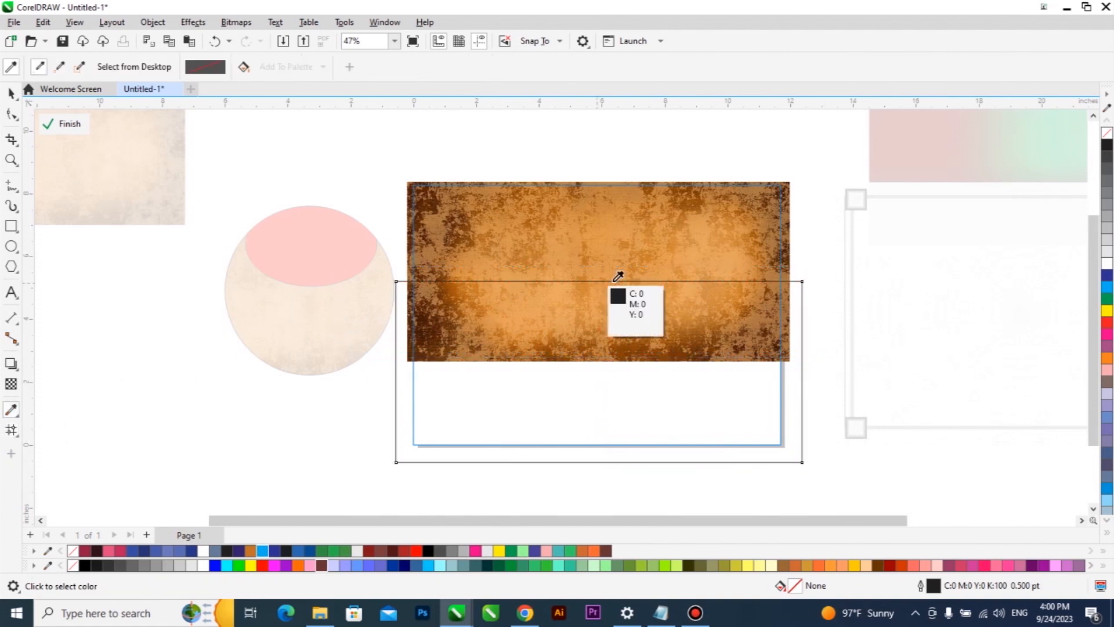
pyautogui.click(733, 260)
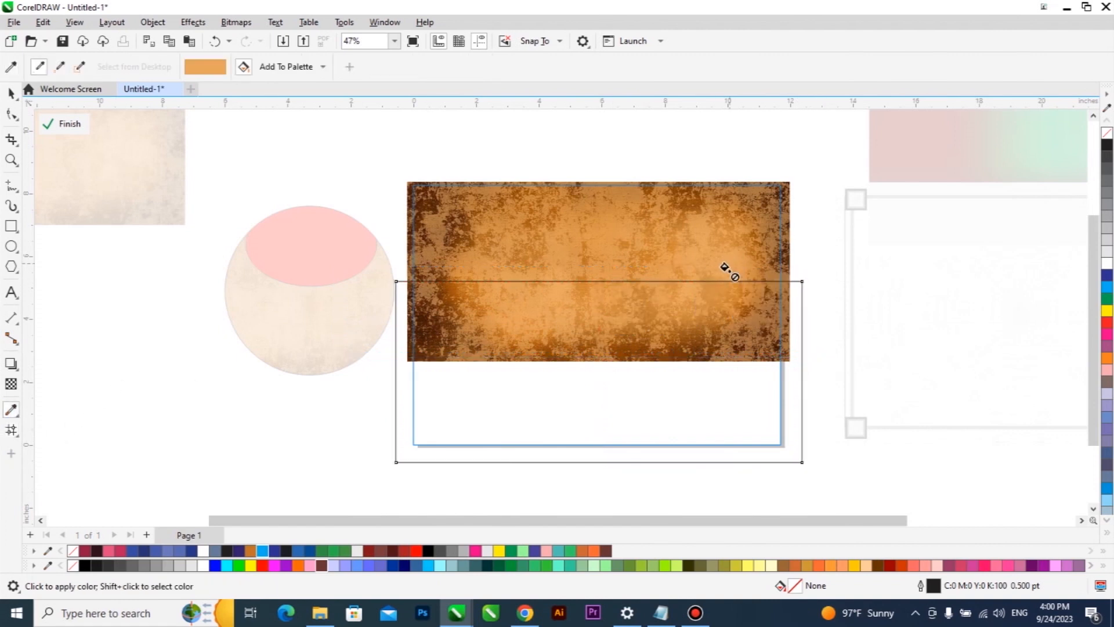
pyautogui.click(625, 414)
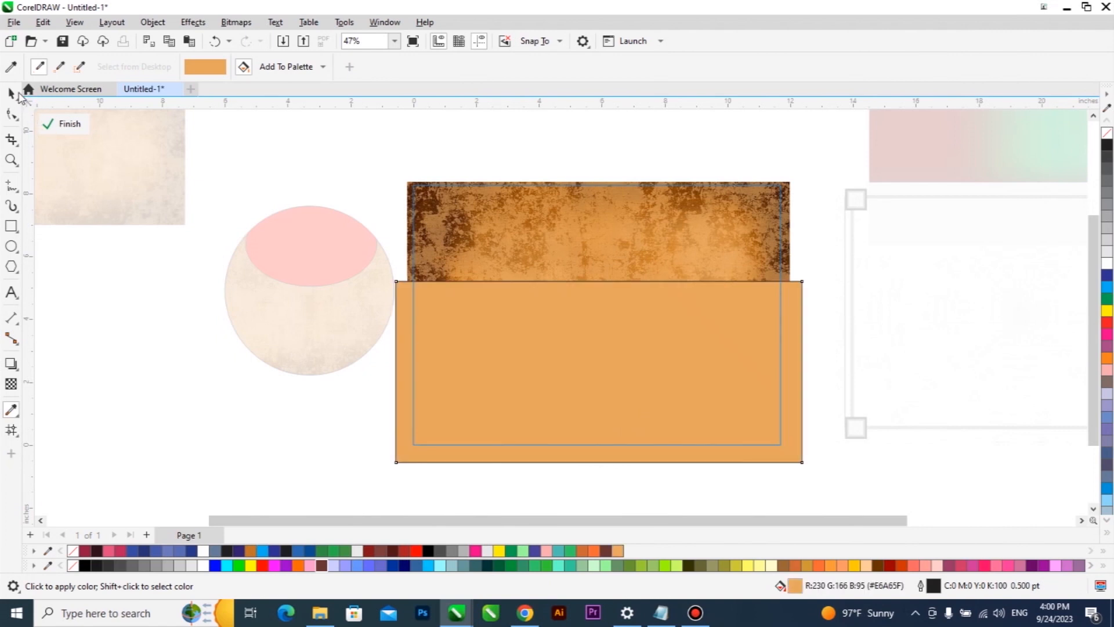
pyautogui.click(11, 93)
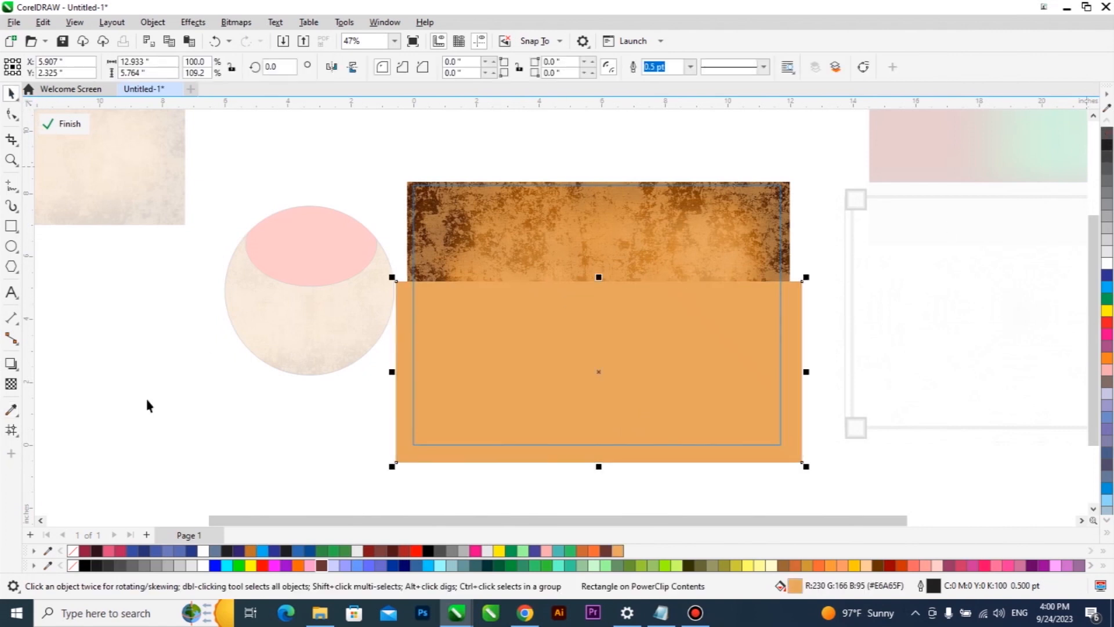
# Remove the lower rectangle's outline and fill it with a dark brown (#84480C) sampled from the texture's left side.
pyautogui.click(11, 430)
pyautogui.moveTo(327, 330); pyautogui.dragTo(820, 405)
pyautogui.click(11, 409)
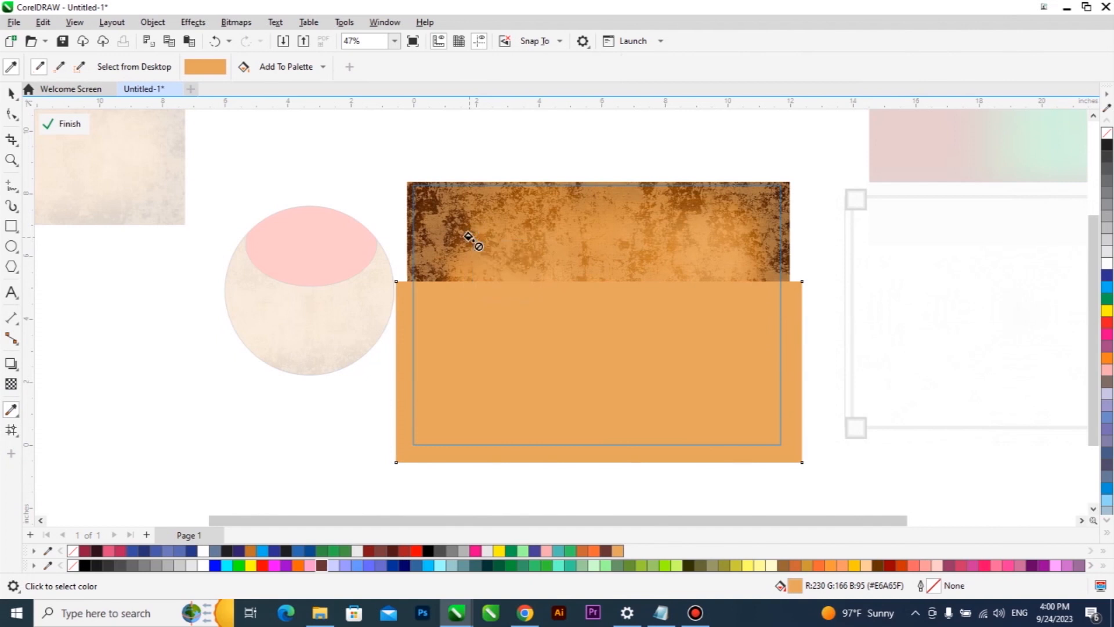
pyautogui.click(462, 236)
pyautogui.click(562, 341)
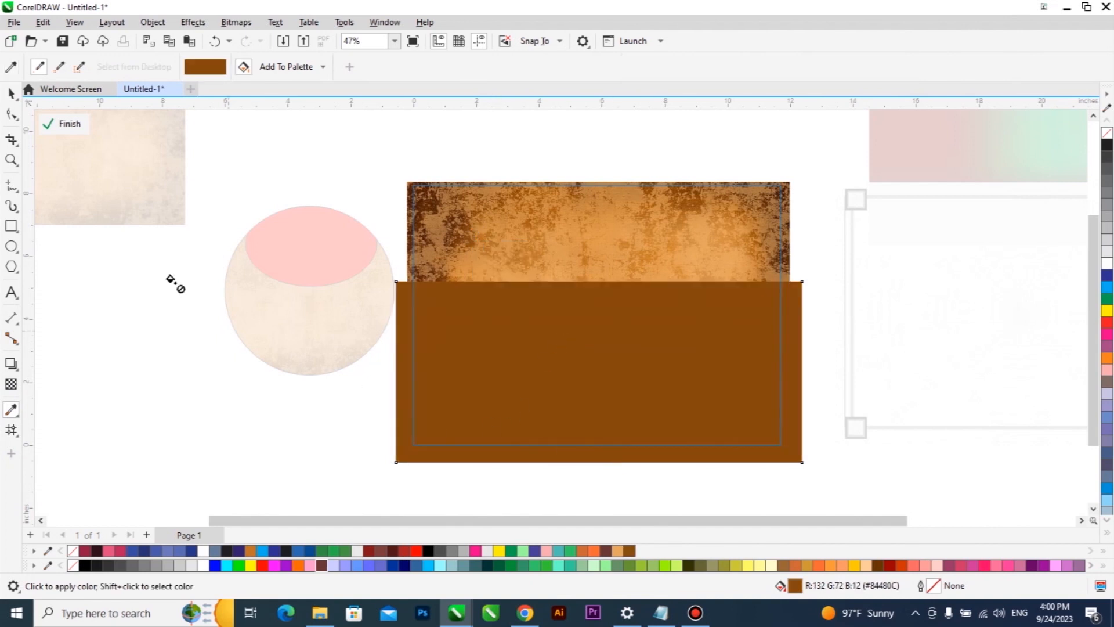
pyautogui.click(11, 93)
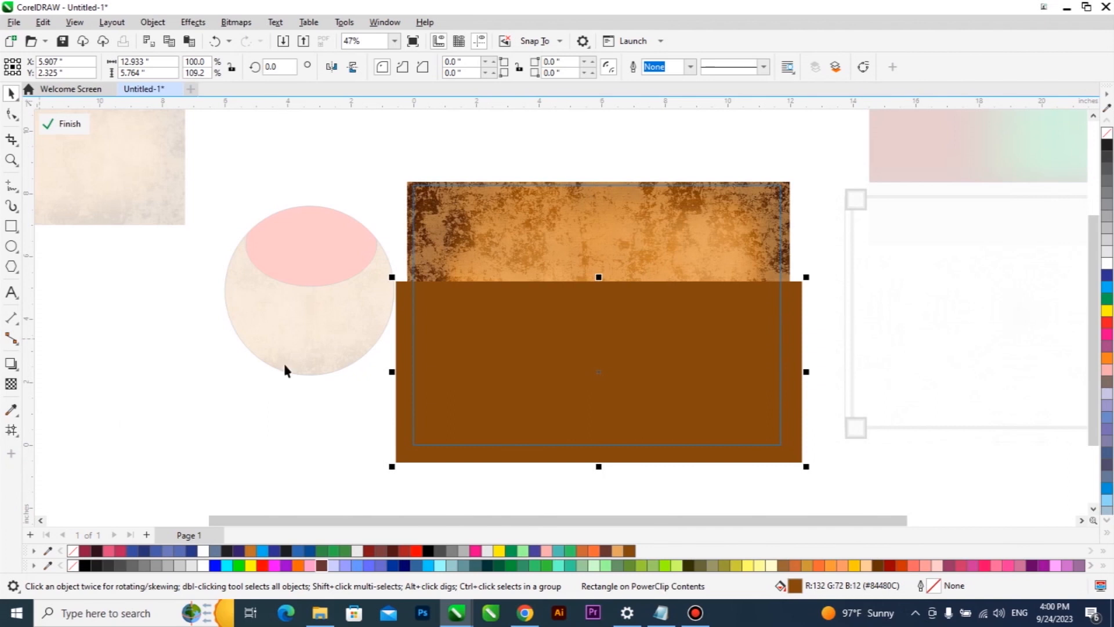
# Sample the faded pink (#FFC9C9) of the ellipse beside the page and fill the lower rectangle with it.
pyautogui.click(10, 411)
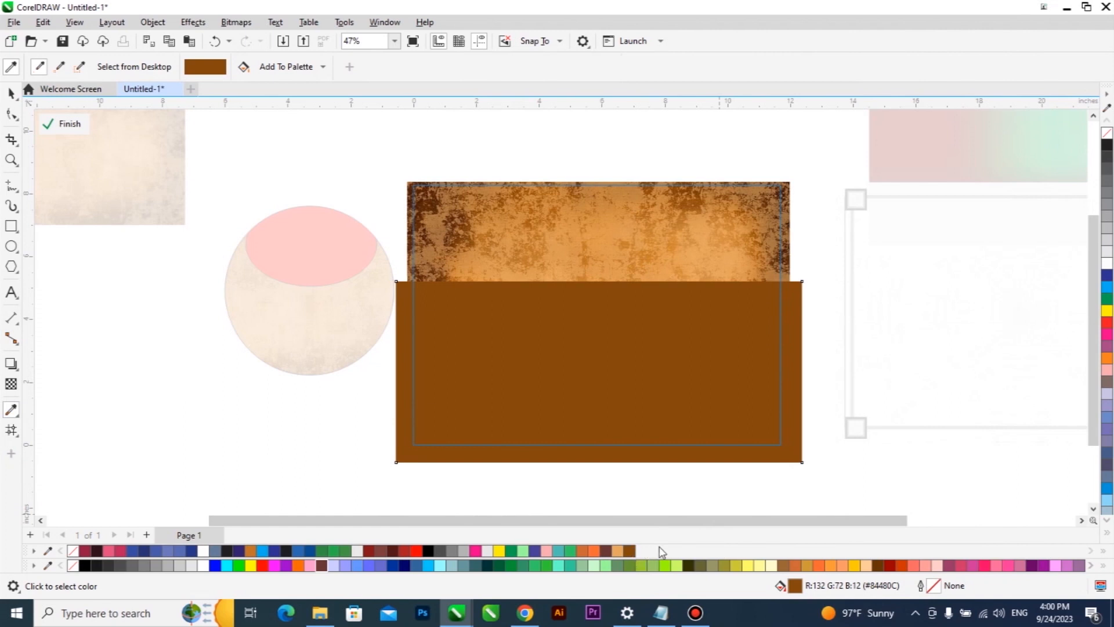
pyautogui.click(313, 248)
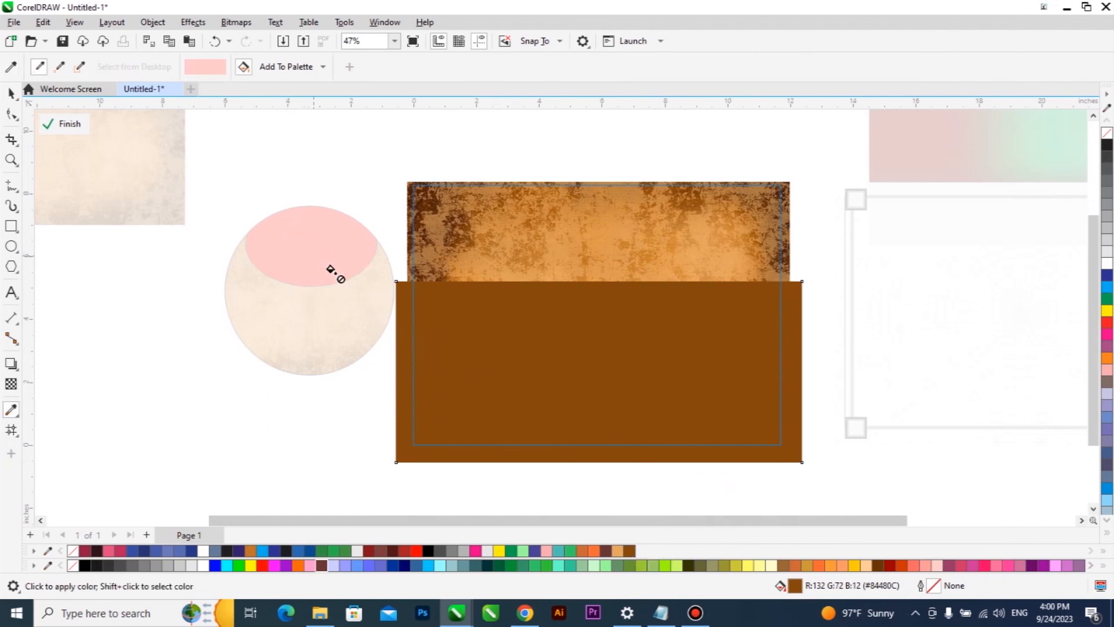
pyautogui.click(567, 401)
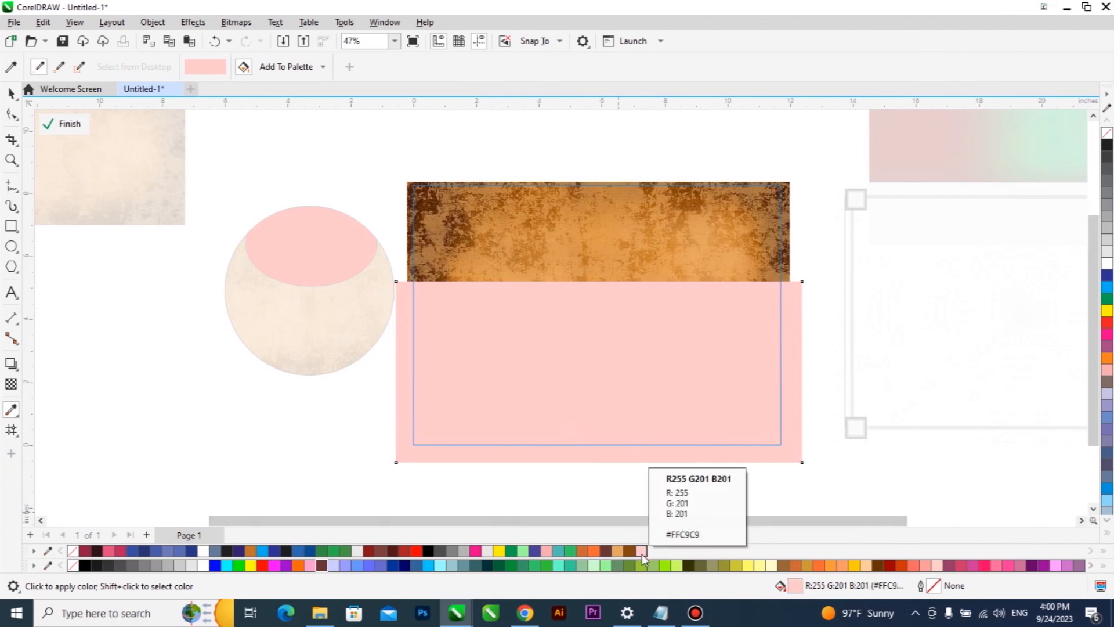
pyautogui.click(13, 94)
pyautogui.click(464, 308)
# Mesh-fill the lower rectangle on a 2 × 2 grid, colouring the top and middle nodes light orange and the bottom nodes dark brown.
pyautogui.click(11, 430)
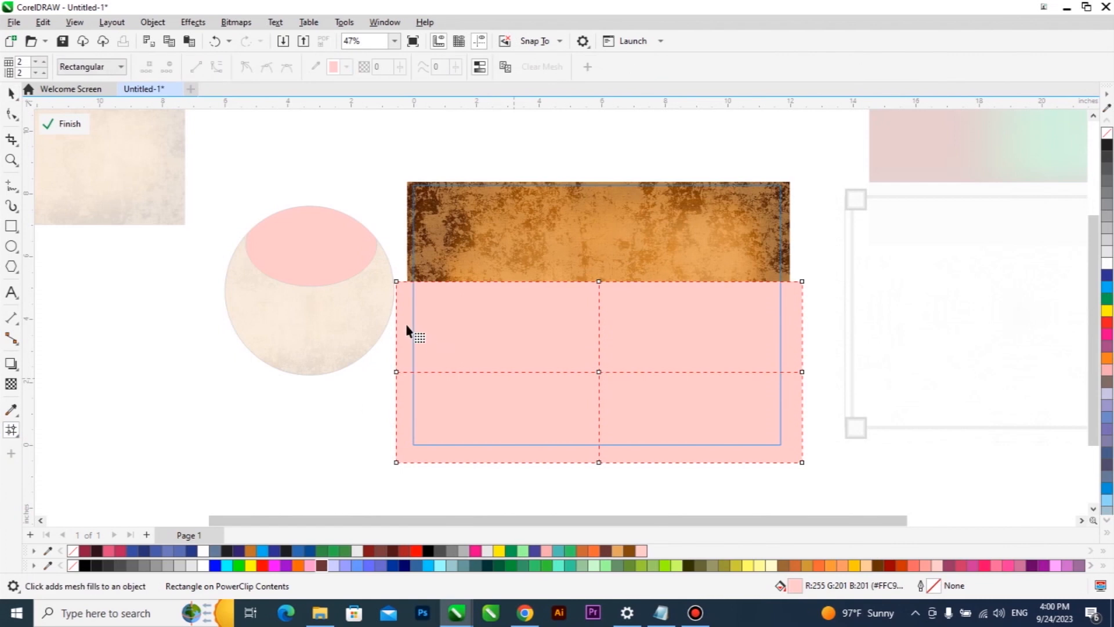
pyautogui.moveTo(336, 273); pyautogui.dragTo(851, 337)
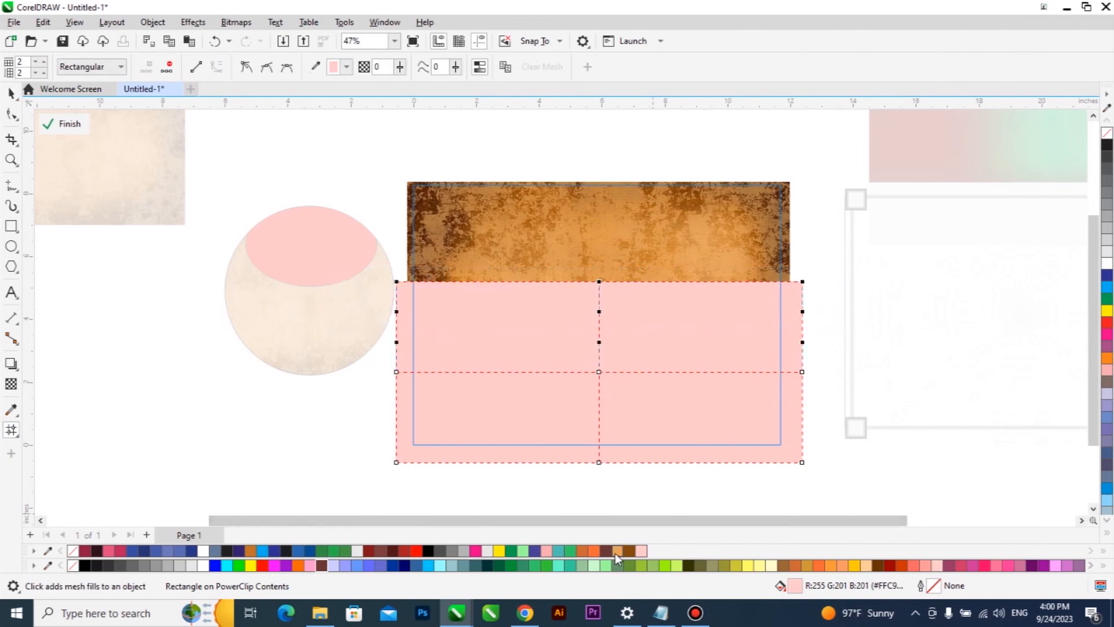
pyautogui.click(616, 551)
pyautogui.moveTo(334, 338); pyautogui.dragTo(828, 398)
pyautogui.click(628, 551)
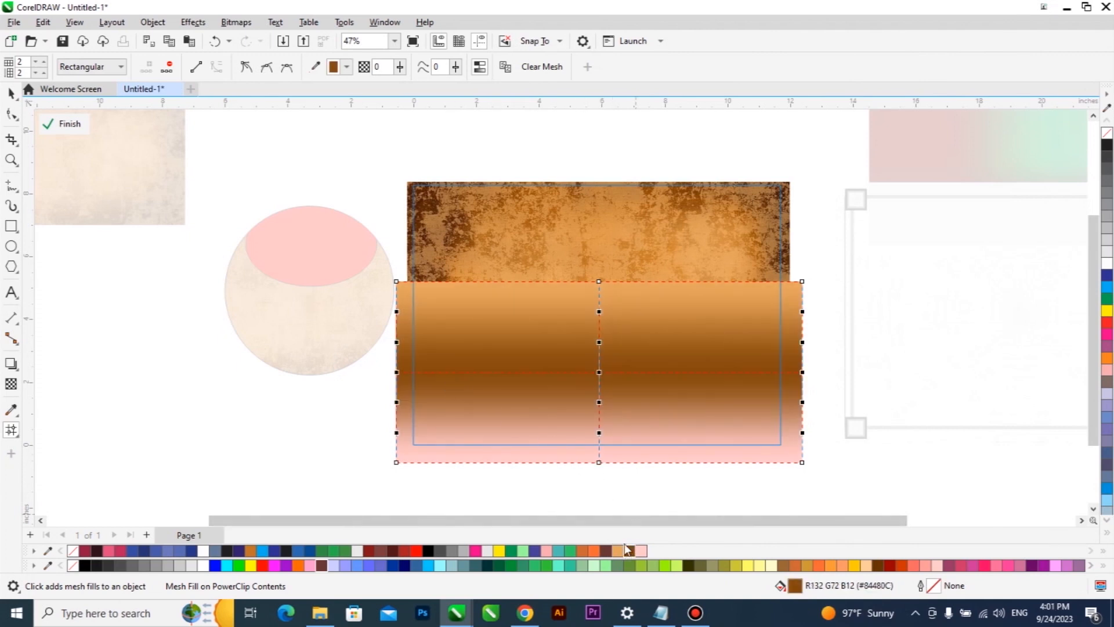
pyautogui.click(616, 551)
pyautogui.moveTo(862, 410); pyautogui.dragTo(340, 487)
pyautogui.click(630, 551)
pyautogui.click(11, 93)
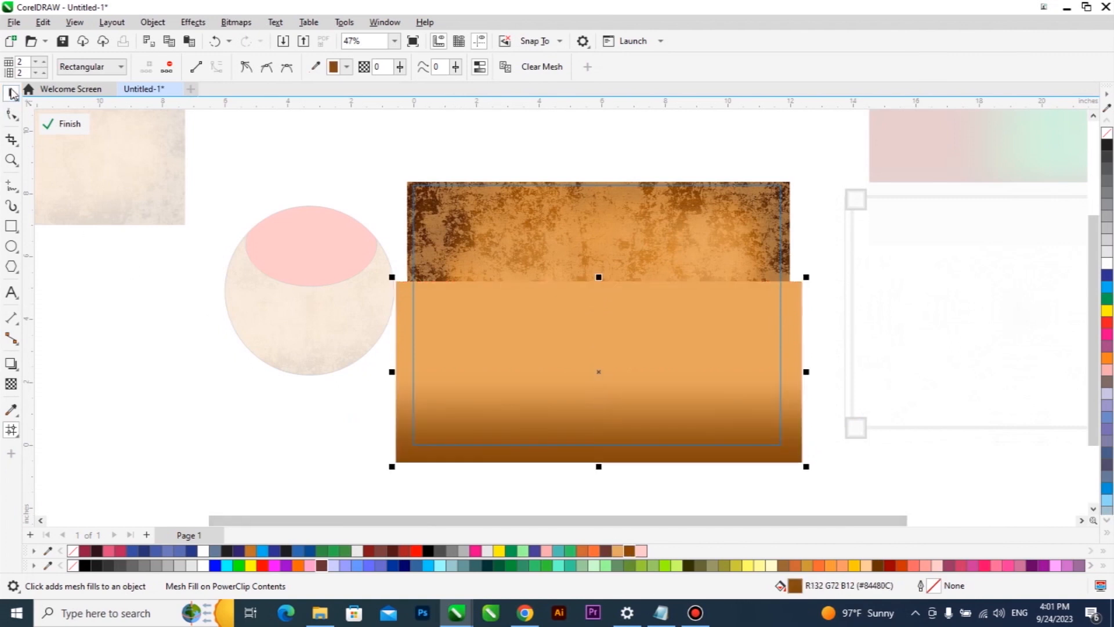
# Fade the mesh-filled rectangle's upper edge into the texture with a fountain transparency and finish editing the PowerClip.
pyautogui.click(11, 384)
pyautogui.moveTo(597, 309); pyautogui.dragTo(596, 281)
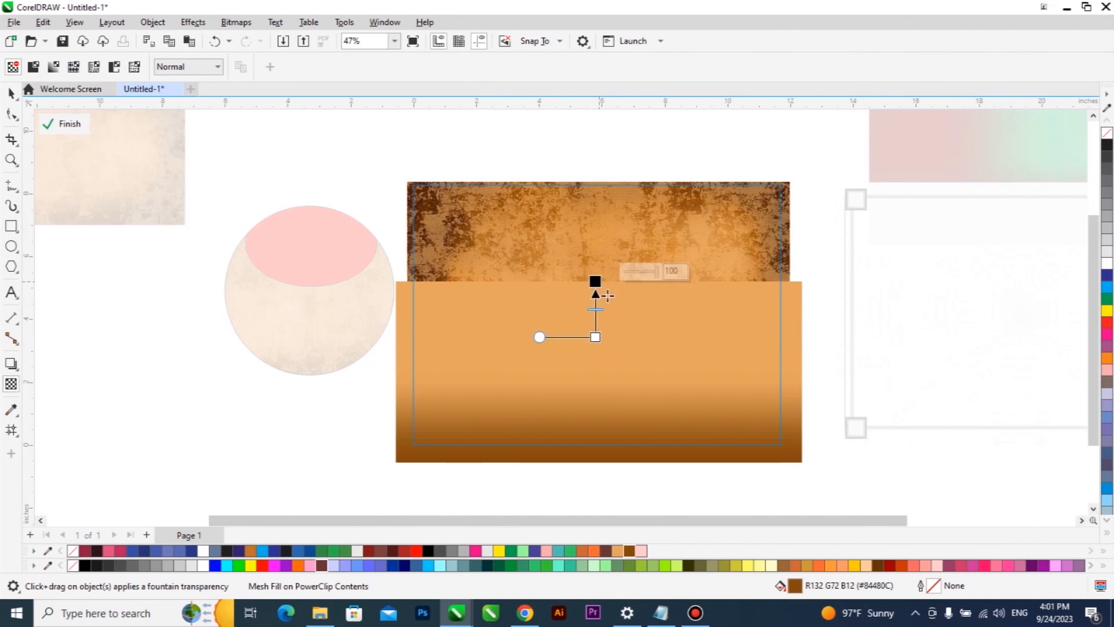
pyautogui.click(64, 123)
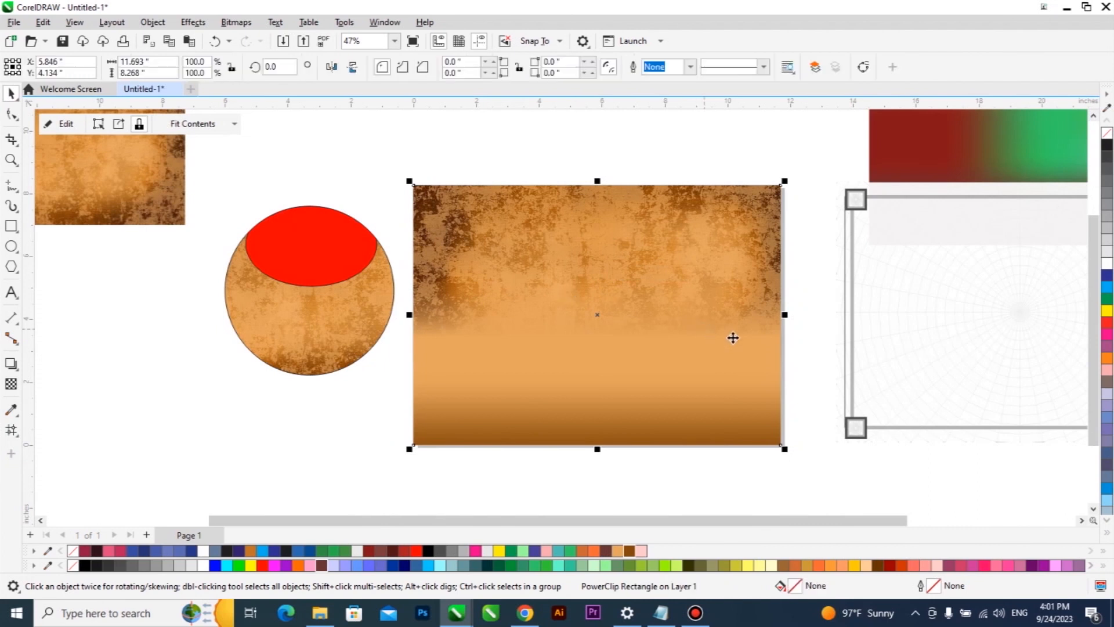
# Reopen the page rectangle's PowerClip contents for editing and select the texture bitmap.
pyautogui.scroll(1, 754, 340)
pyautogui.scroll(-1, 666, 333)
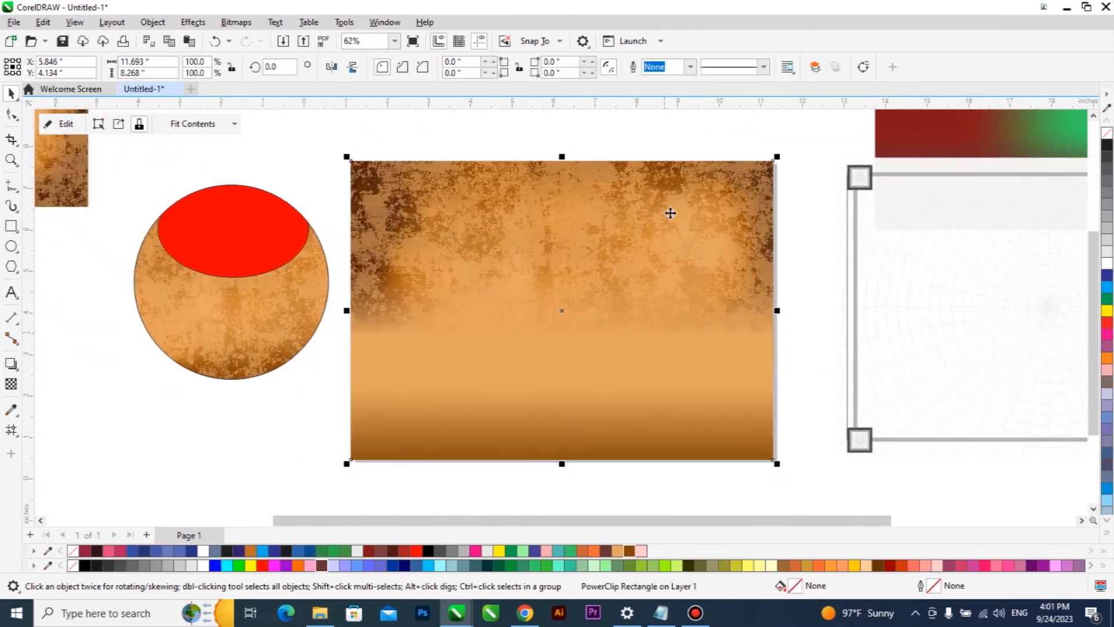
pyautogui.scroll(-1, 757, 249)
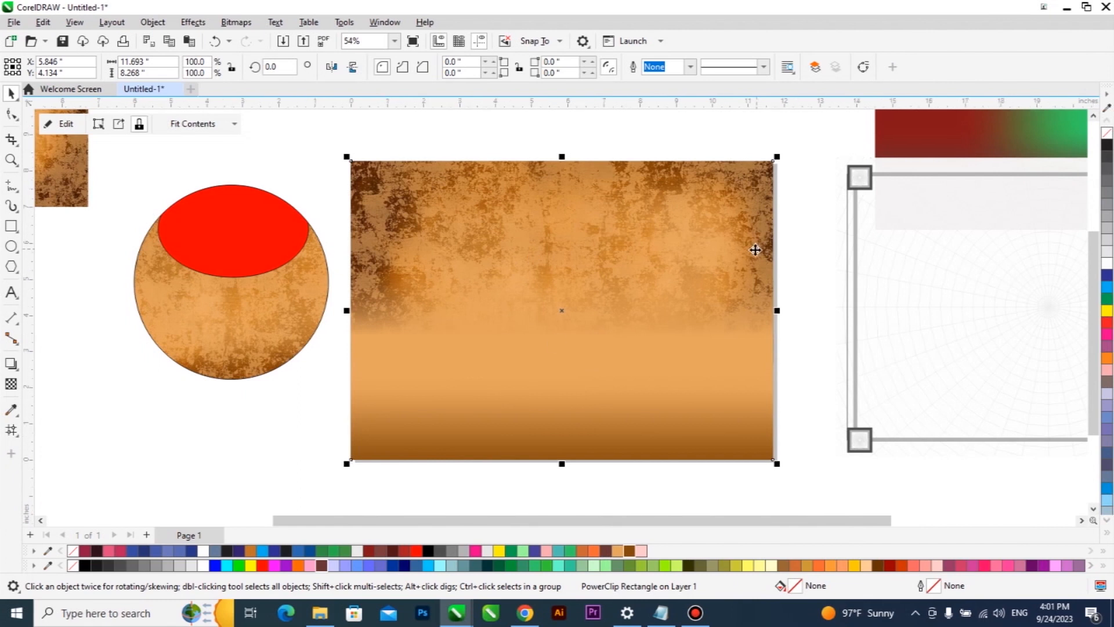
pyautogui.rightClick(720, 247)
pyautogui.click(754, 173)
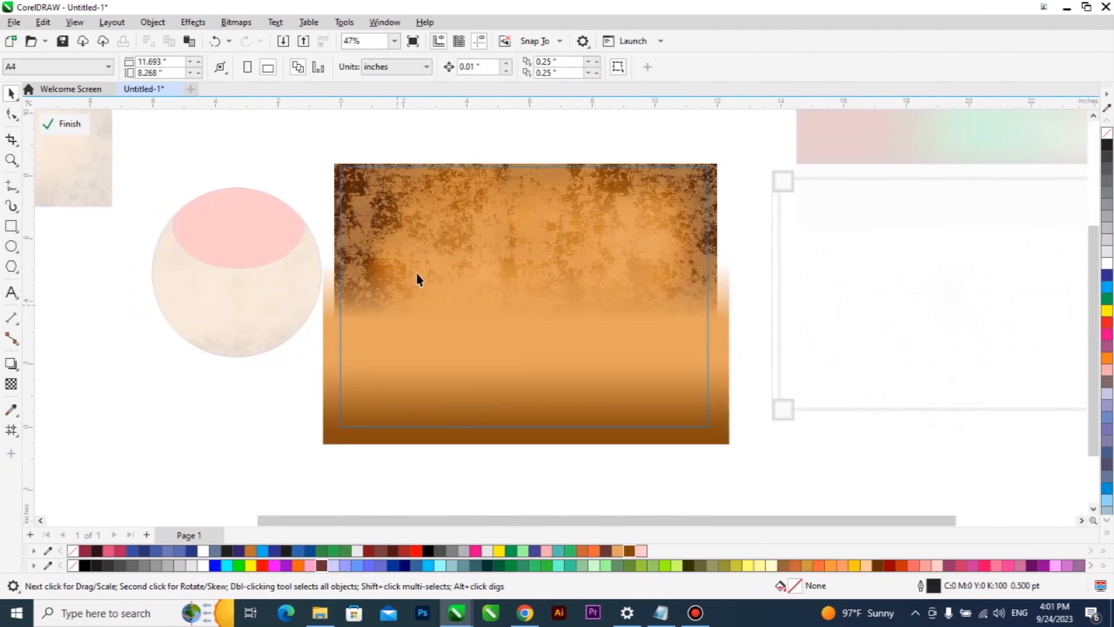
pyautogui.click(542, 223)
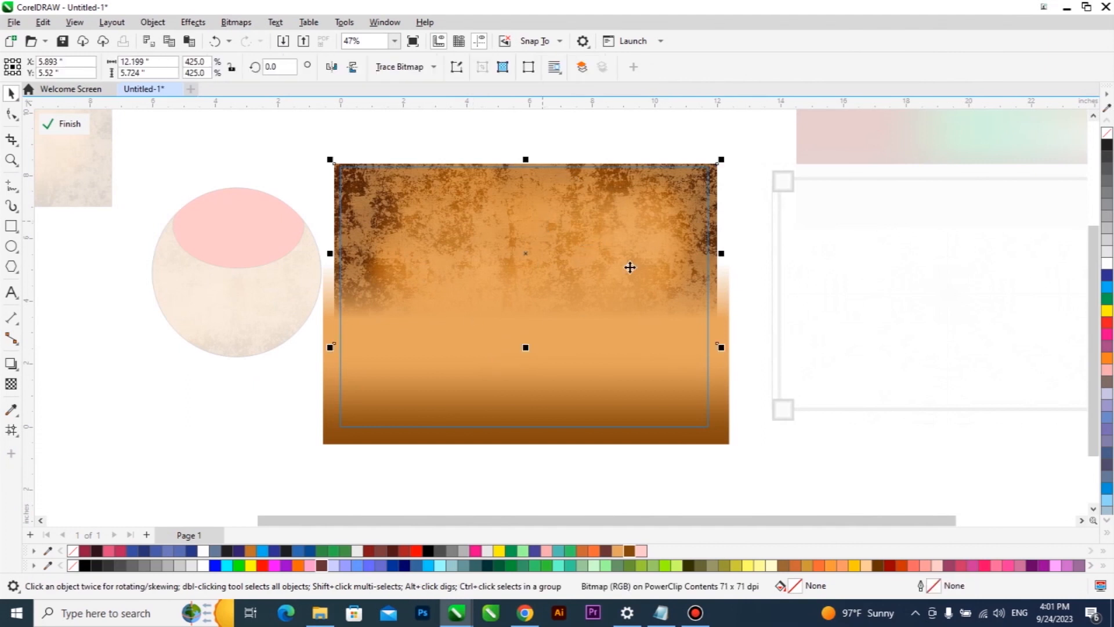
pyautogui.click(193, 23)
pyautogui.moveTo(206, 106)
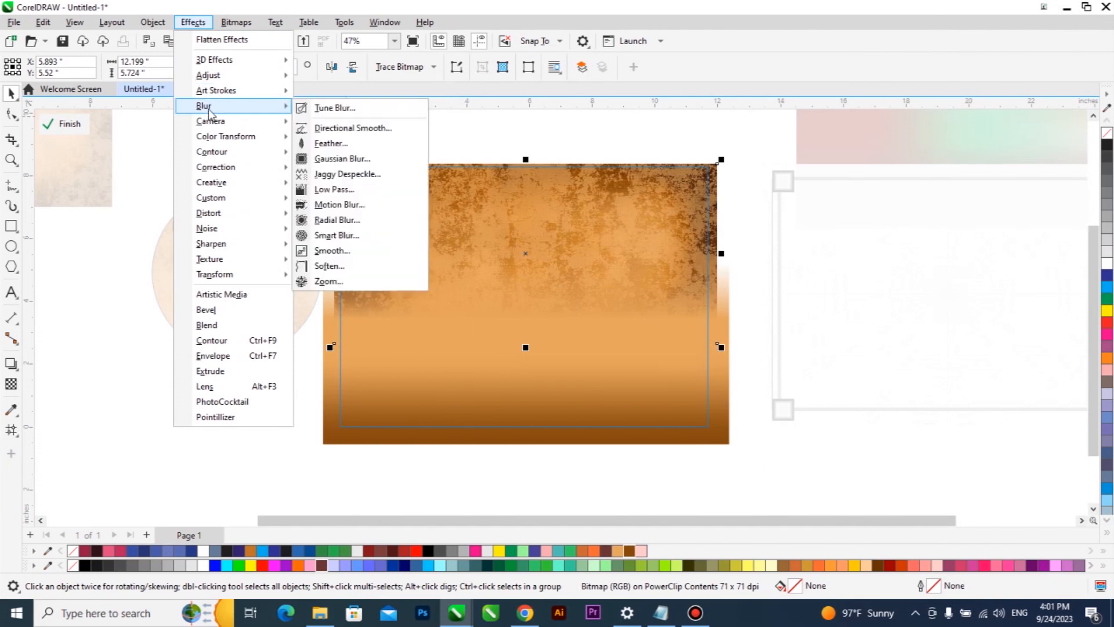
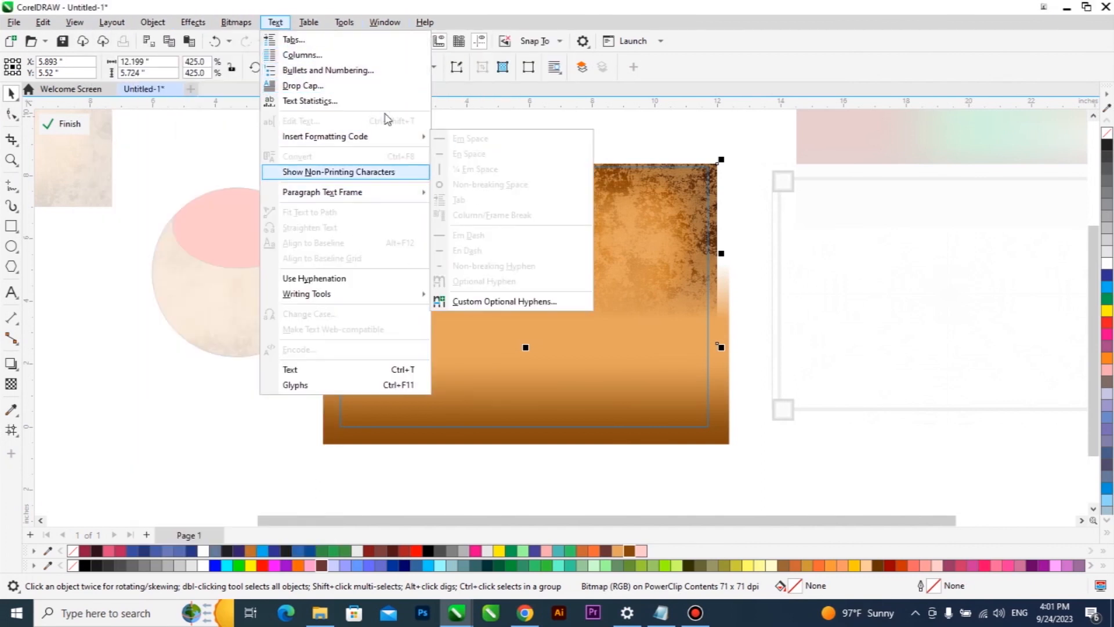
pyautogui.click(296, 7)
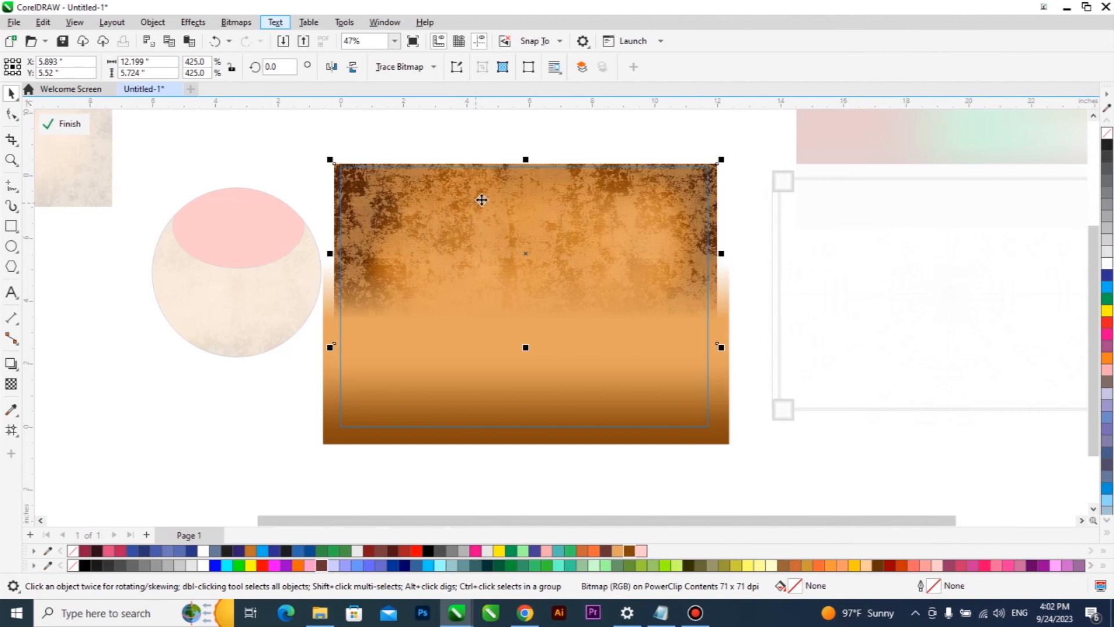
pyautogui.click(222, 23)
pyautogui.click(545, 225)
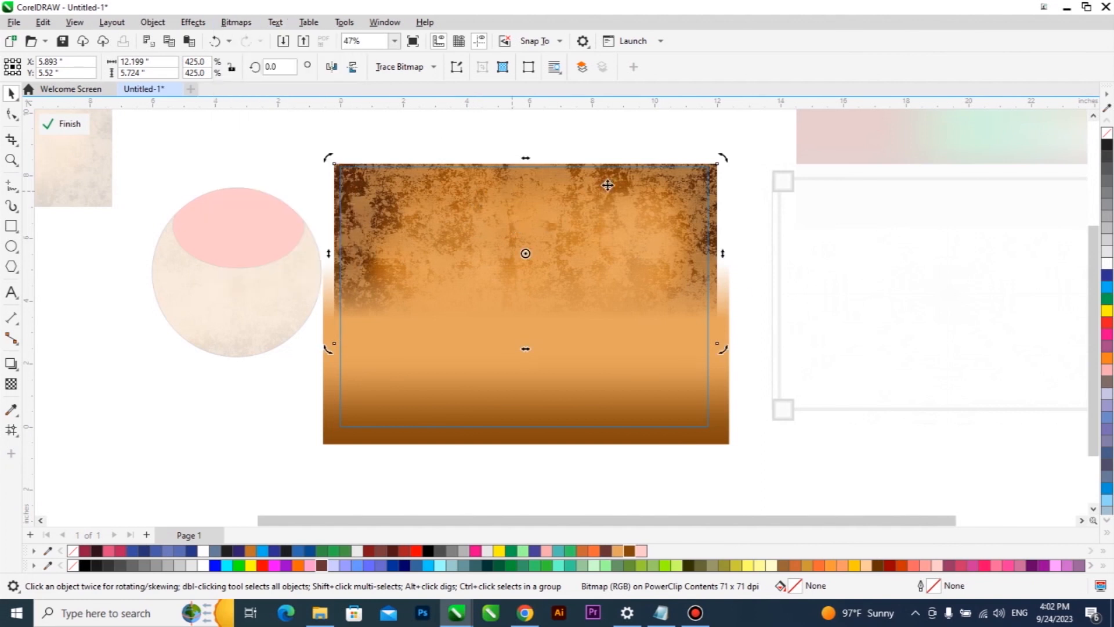
# Apply a Gaussian Blur with a small radius to the texture bitmap so its grain softens but its dark patches stay recognisable.
pyautogui.click(202, 23)
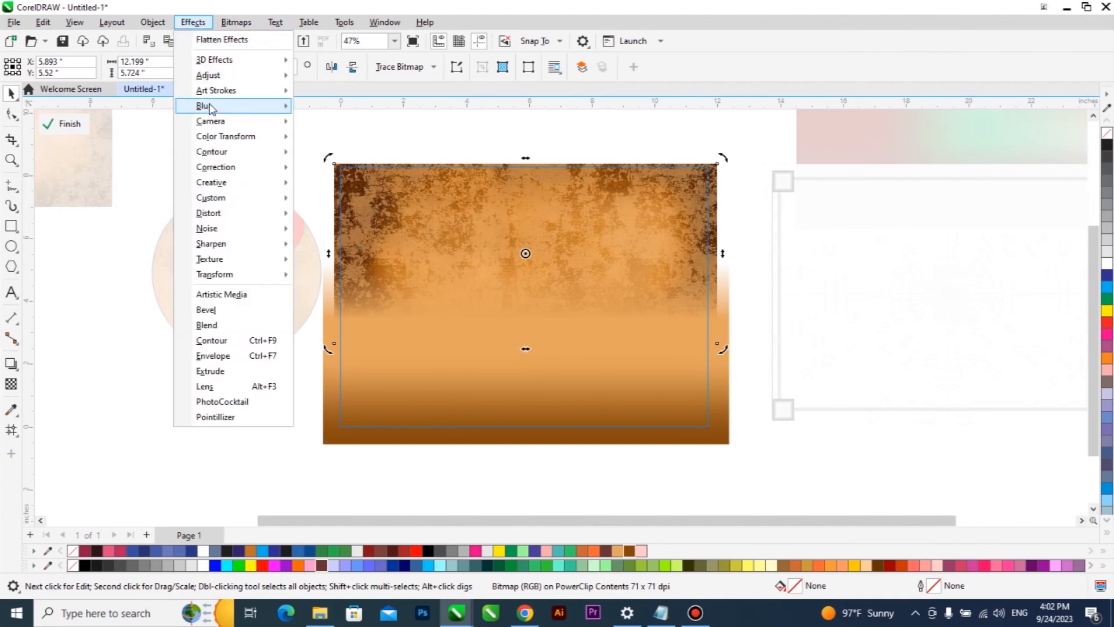
pyautogui.moveTo(244, 106)
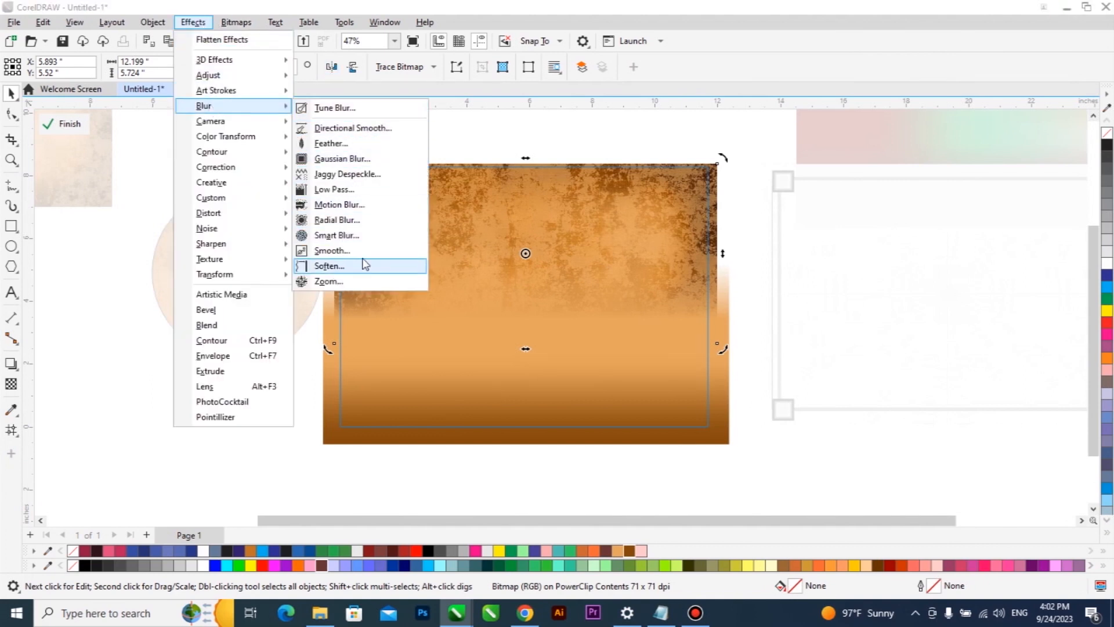
pyautogui.click(397, 166)
pyautogui.moveTo(565, 251); pyautogui.dragTo(885, 267)
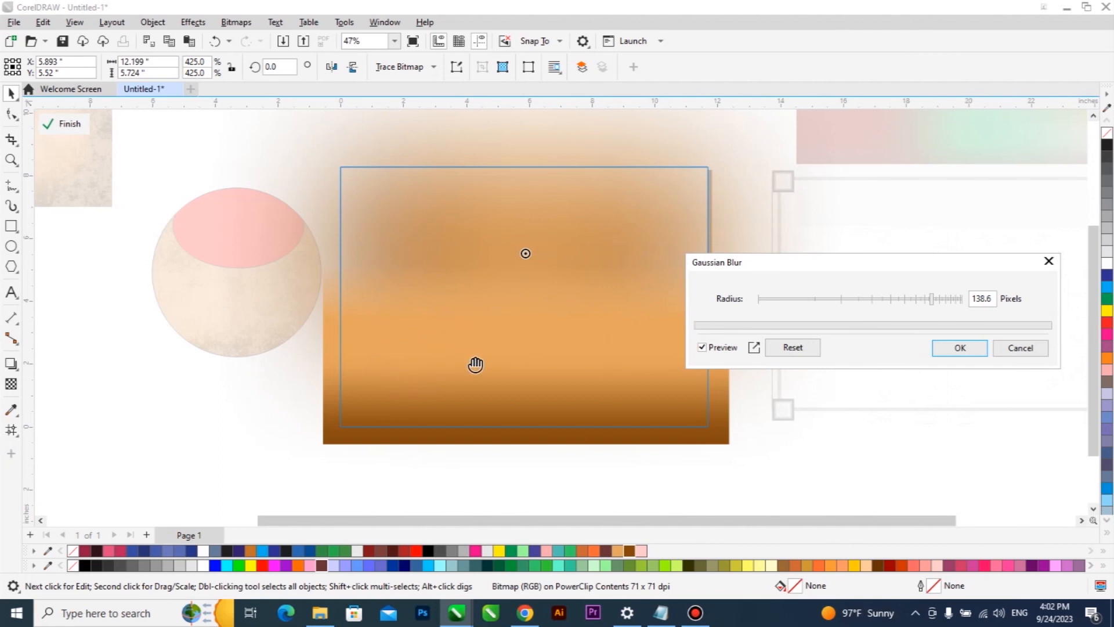
pyautogui.moveTo(930, 298); pyautogui.dragTo(811, 307)
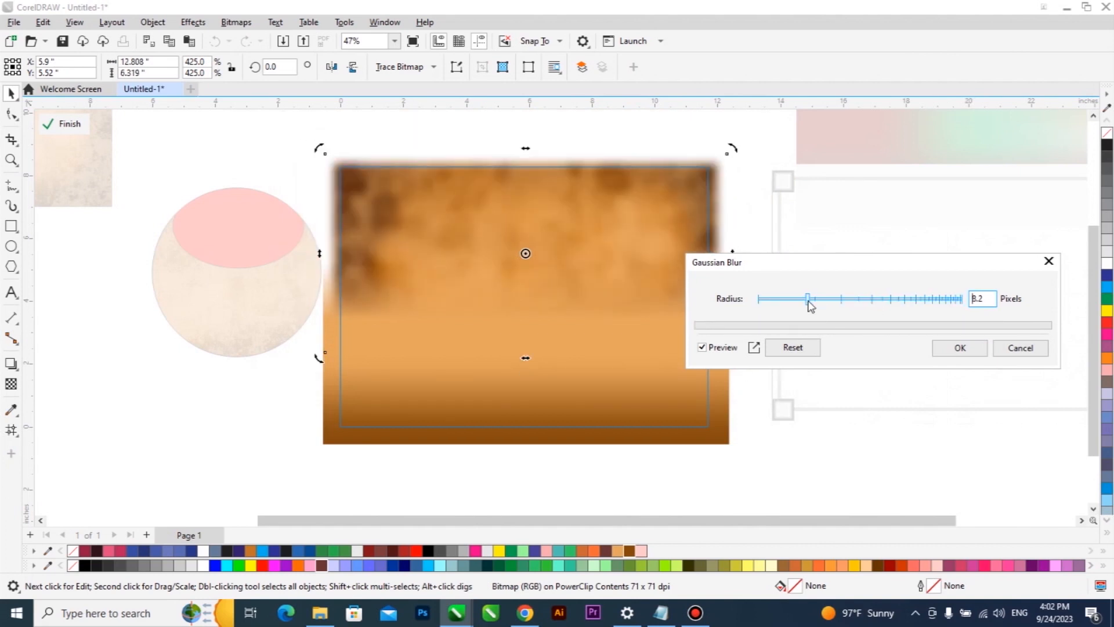
pyautogui.click(960, 348)
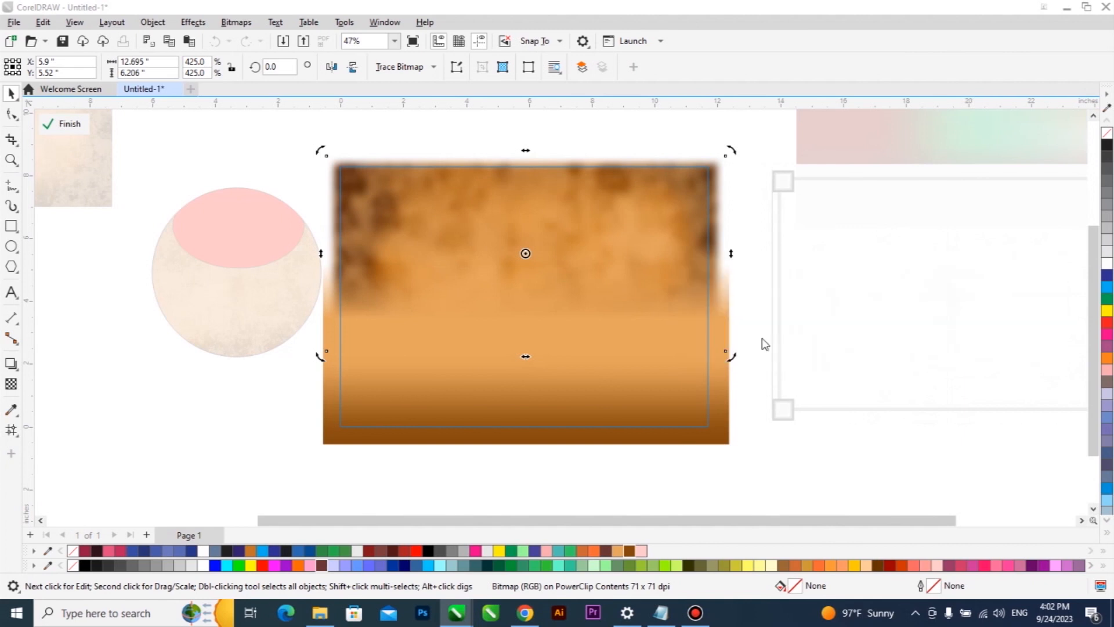
# Extend the mesh-filled rectangle's fountain transparency downward for a longer fade over the blurred texture.
pyautogui.click(614, 362)
pyautogui.click(13, 389)
pyautogui.moveTo(522, 319); pyautogui.dragTo(521, 363)
pyautogui.press('space')
# Move the mesh-filled rectangle slightly up, stretch its lower edge downward past the page, and finish editing the PowerClip.
pyautogui.moveTo(591, 382); pyautogui.dragTo(601, 347)
pyautogui.moveTo(525, 406); pyautogui.dragTo(545, 441)
pyautogui.keyDown('ctrl'); pyautogui.click(550, 478); pyautogui.keyUp('ctrl')
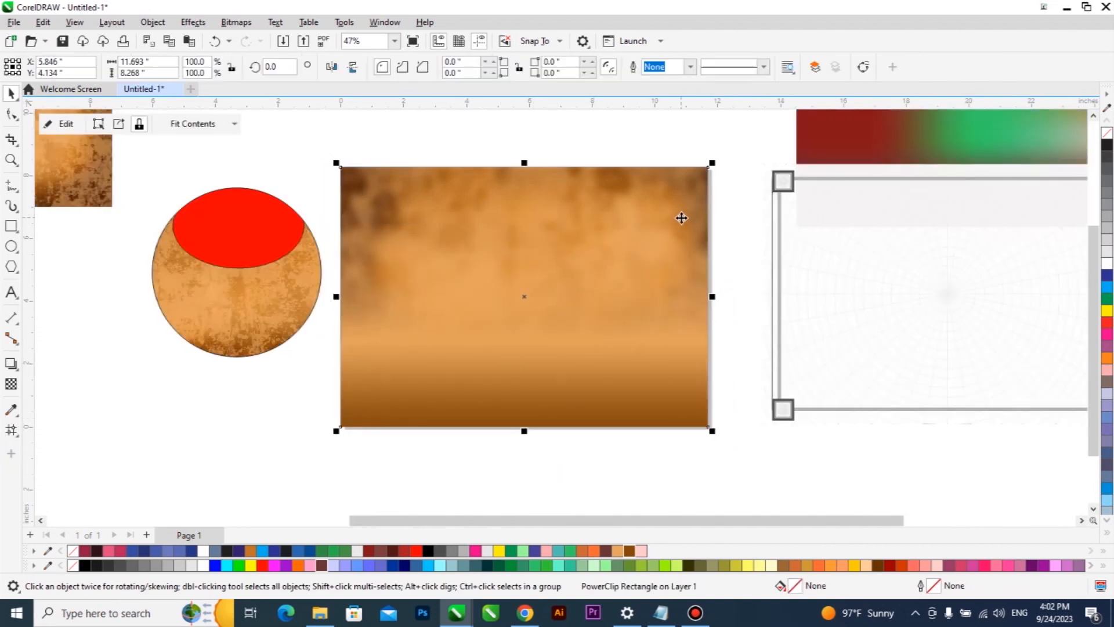
# Delete the texture-filled circle with the red ellipse beside the page.
pyautogui.scroll(1, 680, 216)
pyautogui.click(179, 296)
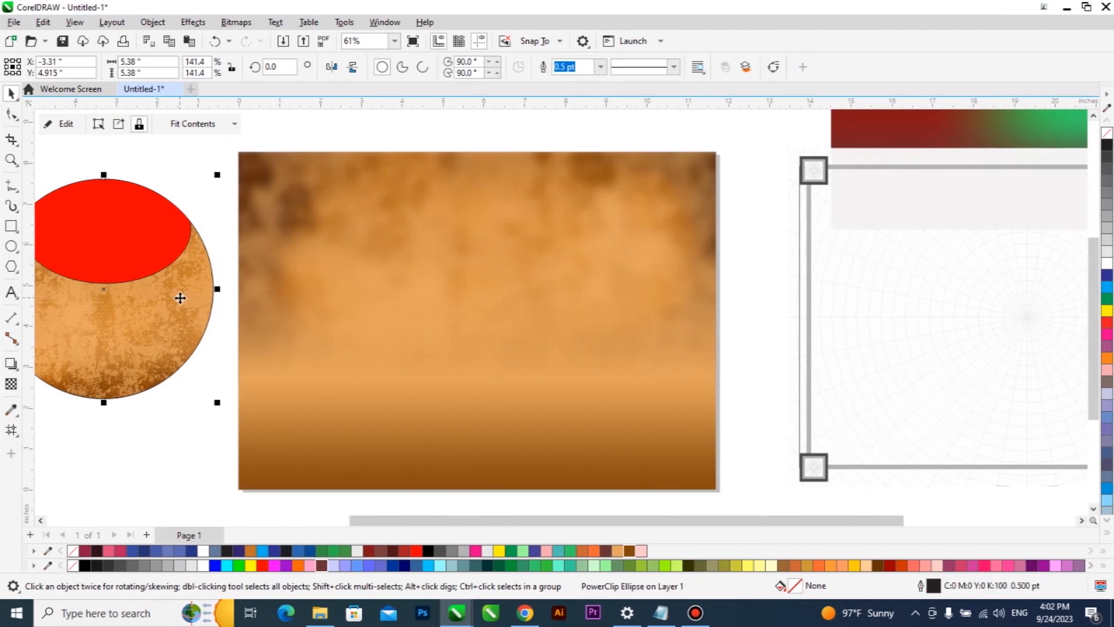
pyautogui.press('Delete')
pyautogui.scroll(-1, 445, 280)
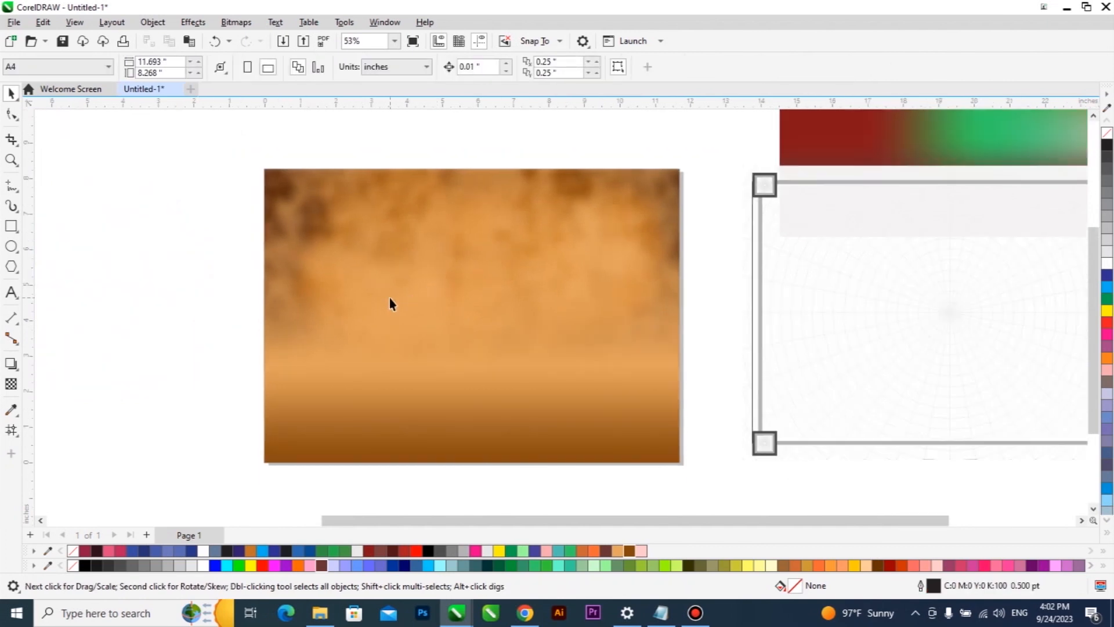
# Draw a rectangle about 4.8 by 5.5 inches over the page's right half and roughen its left edge with a 1-inch nib.
pyautogui.moveTo(458, 221); pyautogui.dragTo(627, 416)
pyautogui.press('space')
pyautogui.click(10, 116)
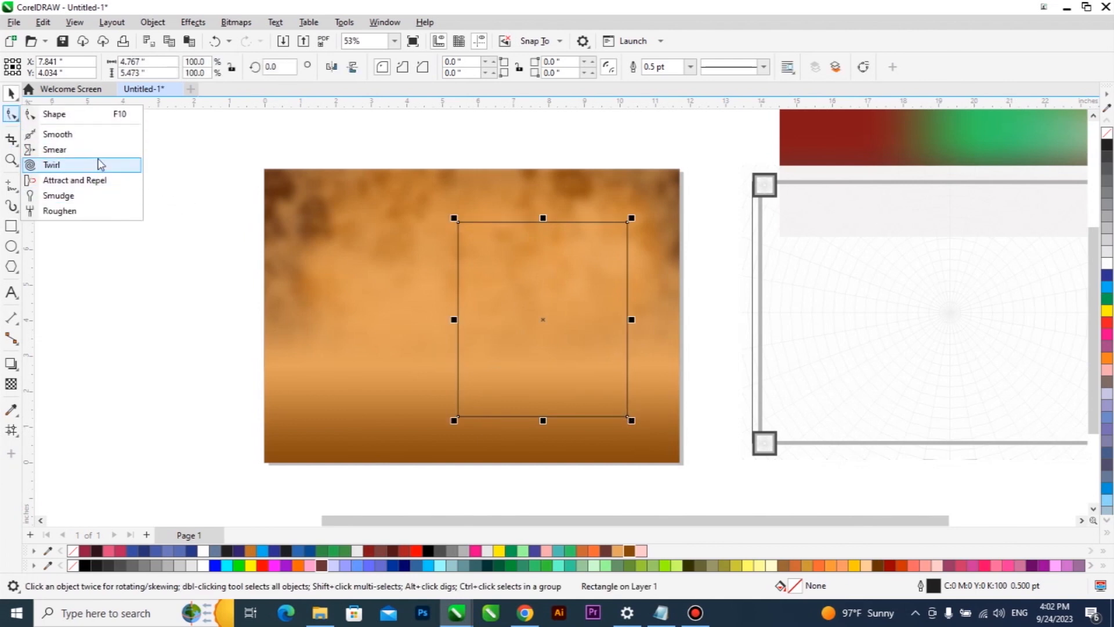
pyautogui.click(93, 212)
pyautogui.click(10, 113)
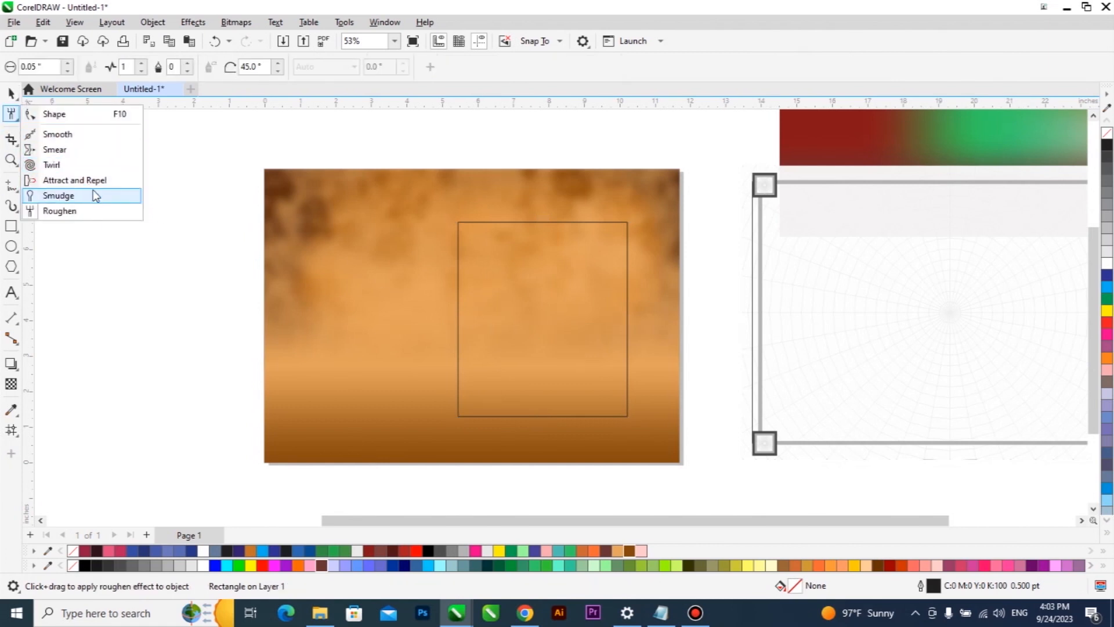
pyautogui.click(94, 211)
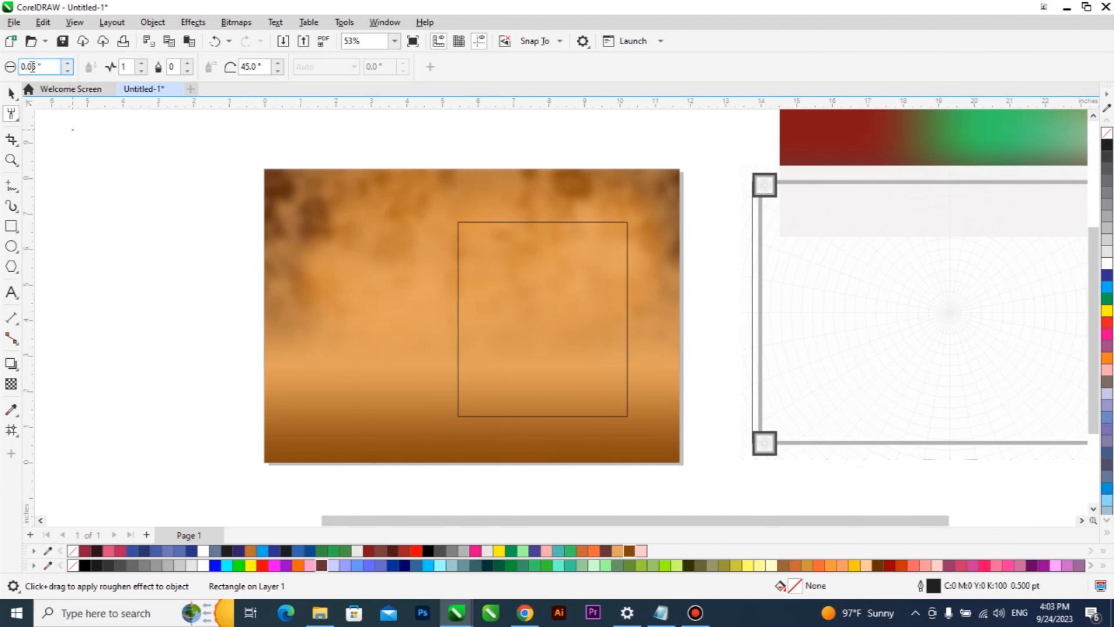
pyautogui.write('1')
pyautogui.press('Return')
pyautogui.moveTo(450, 239)
pyautogui.mouseDown()
pyautogui.moveTo(430, 303)
pyautogui.moveTo(455, 358)
pyautogui.moveTo(450, 393)
pyautogui.moveTo(468, 410)
pyautogui.mouseUp()
# PowerClip the roughened shape inside the brown texture background on the page.
pyautogui.click(10, 93)
pyautogui.click(572, 266)
pyautogui.moveTo(399, 224); pyautogui.dragTo(400, 224)
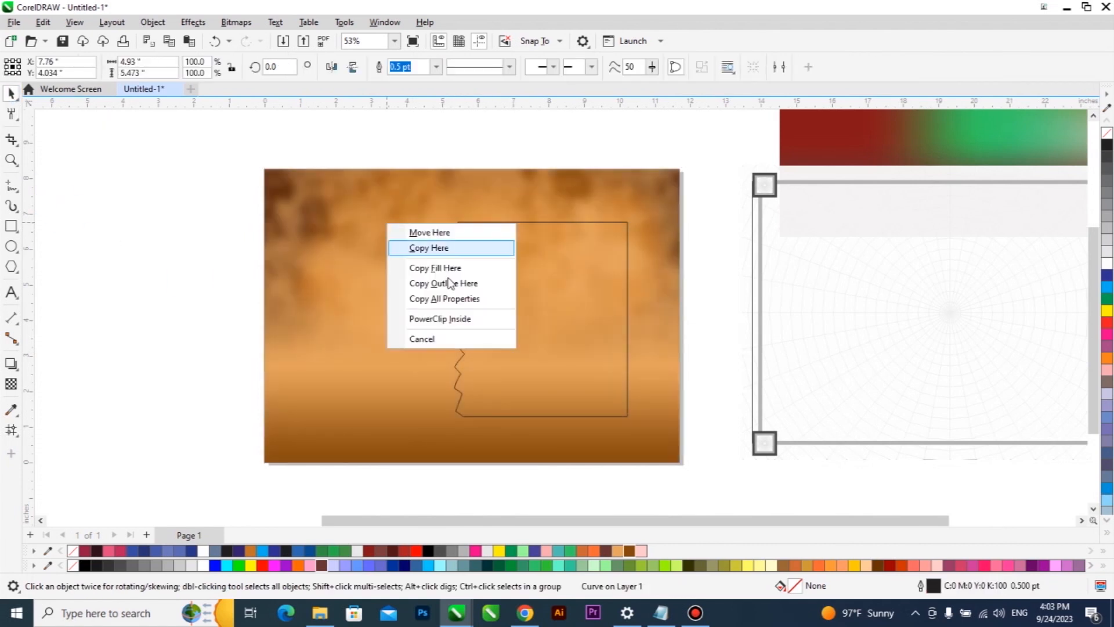
pyautogui.click(438, 318)
# Inside the PowerClip, move the roughened shape over the page's right edge and stretch it to about 9 inches high, past the lower edge.
pyautogui.moveTo(451, 231); pyautogui.dragTo(697, 203)
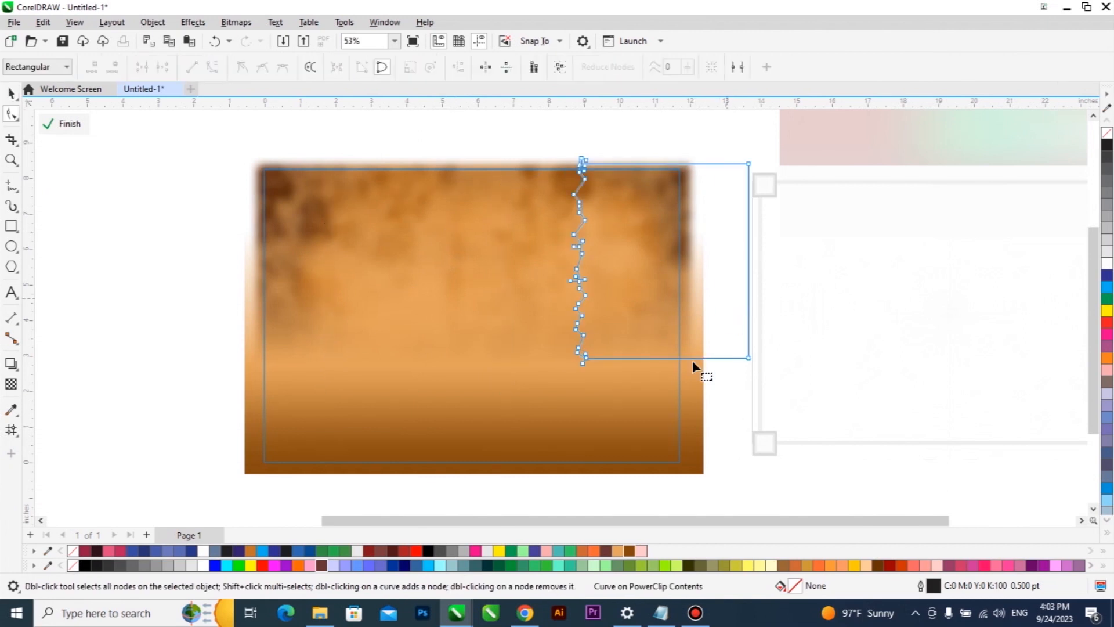
pyautogui.moveTo(660, 362); pyautogui.dragTo(673, 483)
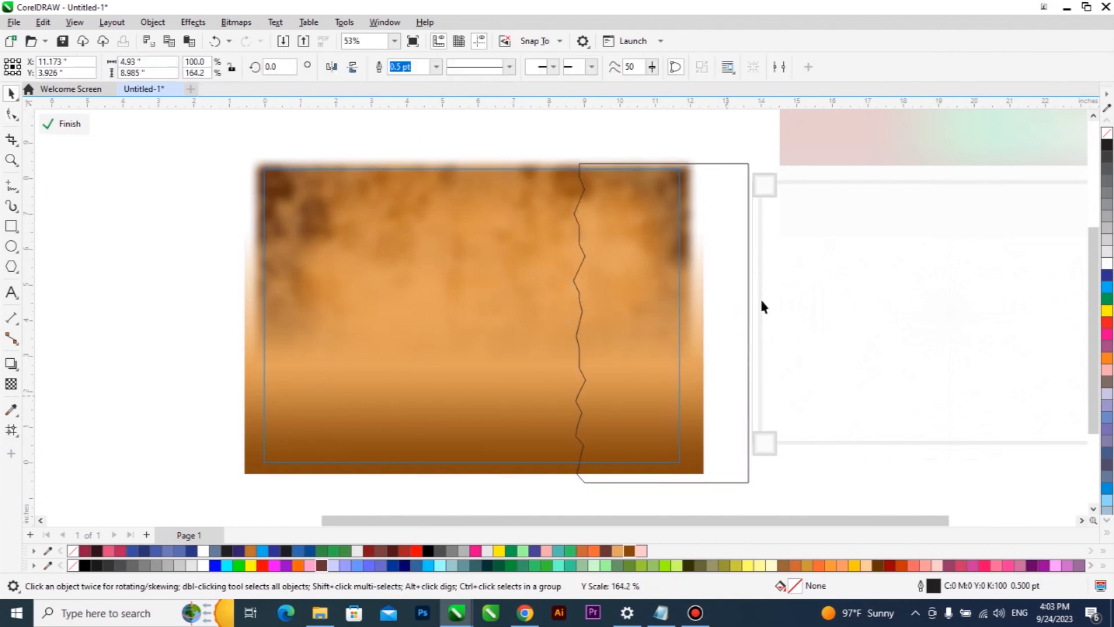
pyautogui.click(748, 290)
# Enlarge the roughened shape and tilt it clockwise by about 16°, fill it with white, and finish editing the PowerClip.
pyautogui.moveTo(754, 157); pyautogui.dragTo(826, 159)
pyautogui.click(1106, 263)
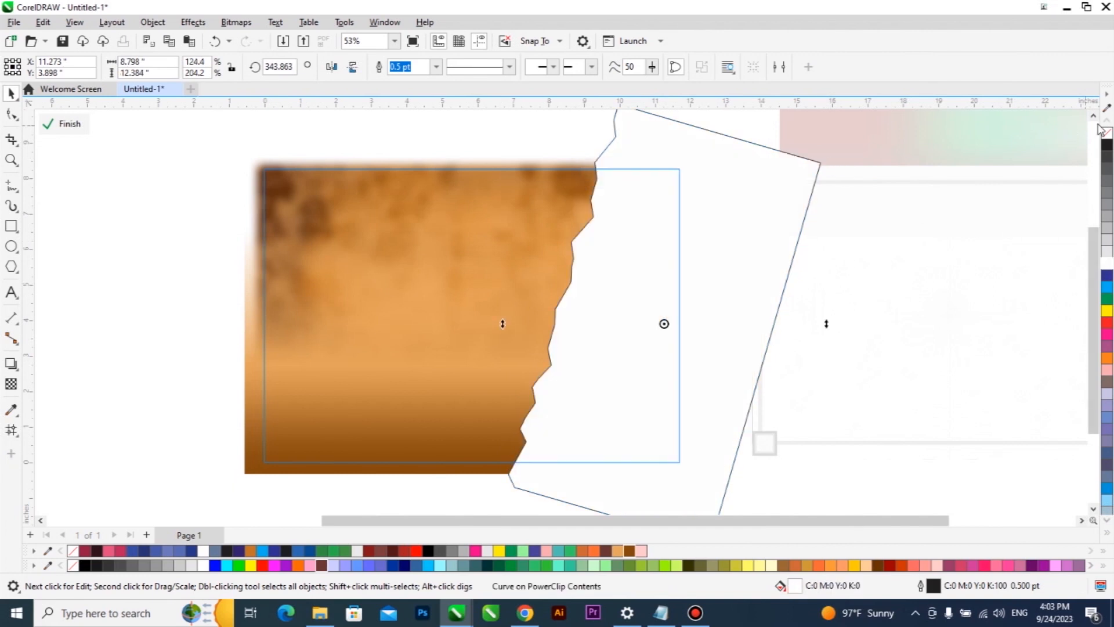
pyautogui.keyDown('ctrl'); pyautogui.click(167, 252); pyautogui.keyUp('ctrl')
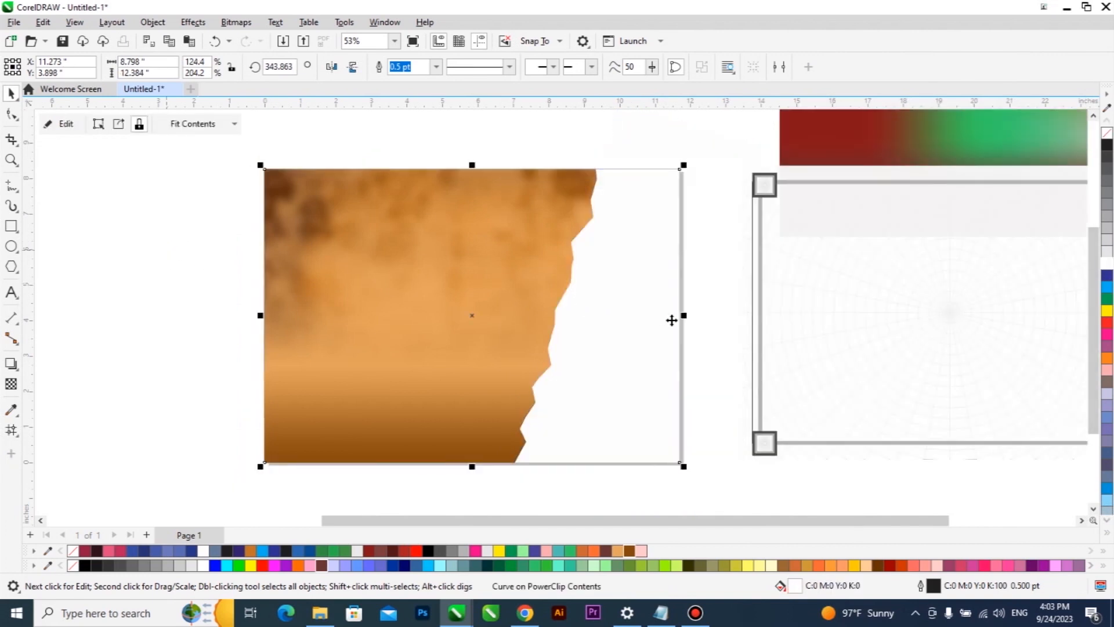
# Reopen the PowerClip contents, move the torn white shape left, and remove its outline.
pyautogui.keyDown('ctrl'); pyautogui.click(605, 337); pyautogui.keyUp('ctrl')
pyautogui.click(613, 335)
pyautogui.moveTo(613, 335); pyautogui.dragTo(559, 335)
# Move the white shape's lower-right corner node about 1.2 inches outward to cover the page corner, and finish editing the PowerClip.
pyautogui.press('F10')
pyautogui.scroll(-1, 655, 429)
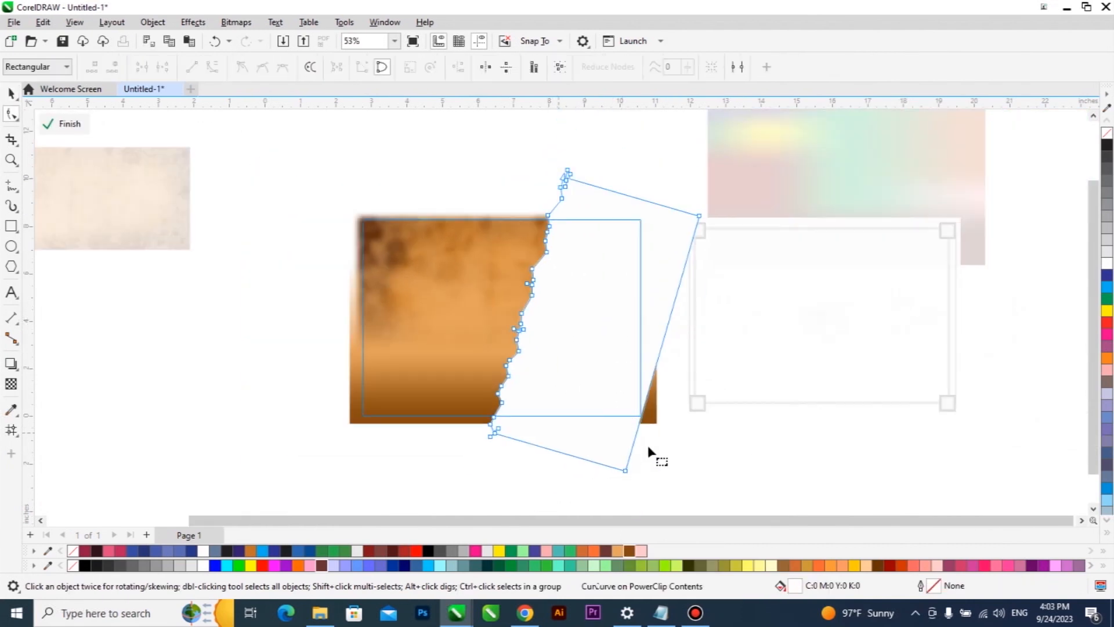
pyautogui.press('space')
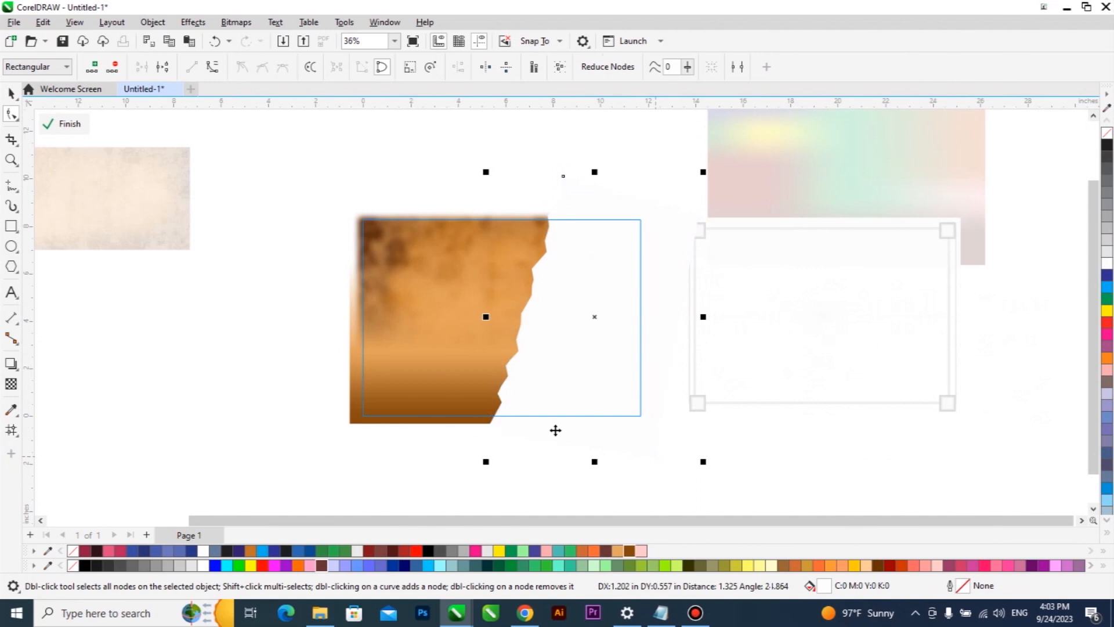
pyautogui.scroll(1, 555, 430)
pyautogui.scroll(-1, 498, 370)
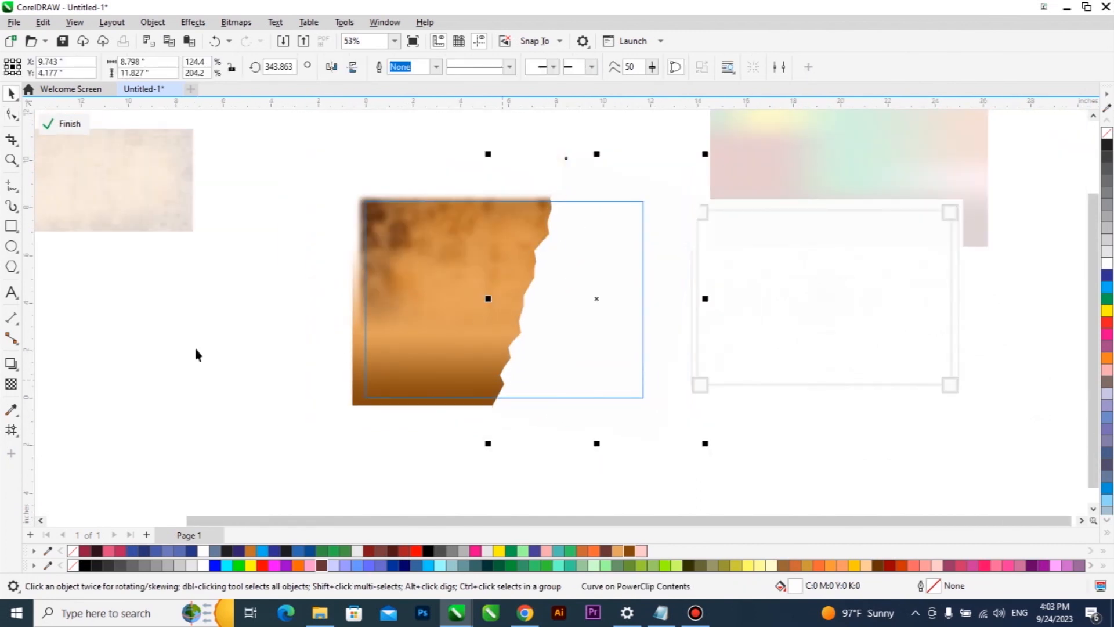
pyautogui.keyDown('ctrl'); pyautogui.click(198, 354); pyautogui.keyUp('ctrl')
pyautogui.scroll(1, 524, 268)
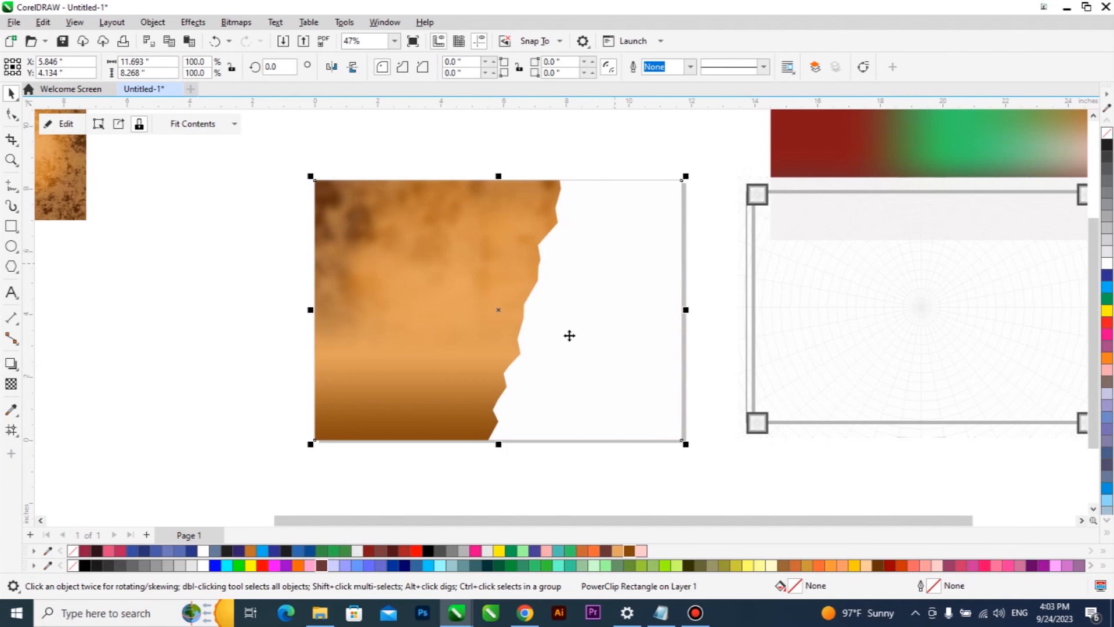
# Add the two-line text "Guest Miniter" / "Pix here" in 24 pt Arial on the white area.
pyautogui.click(11, 292)
pyautogui.click(551, 351)
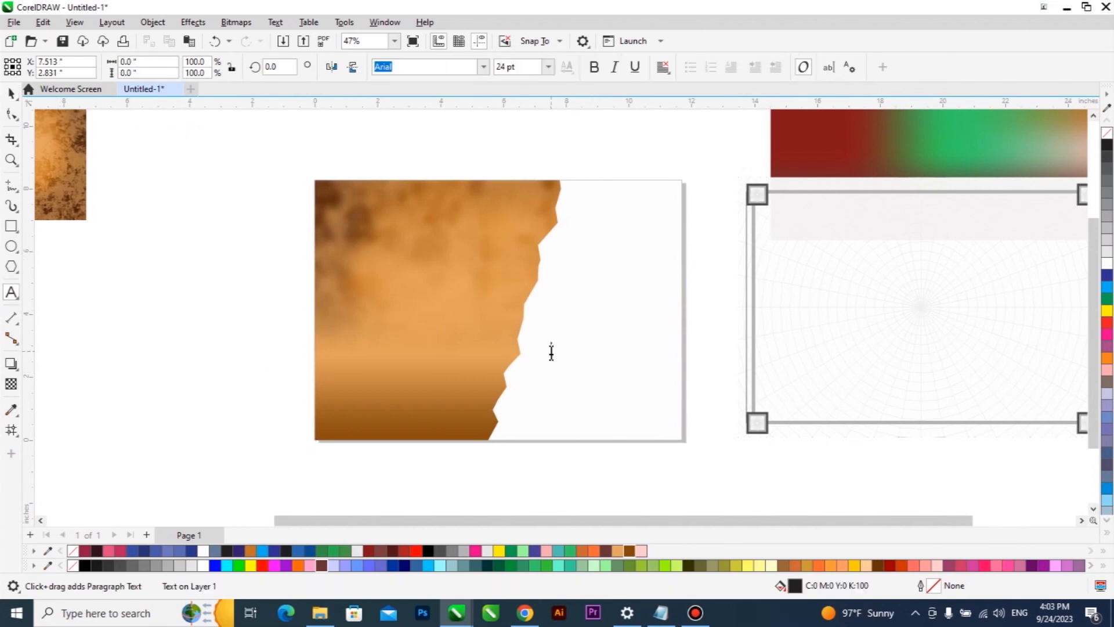
pyautogui.write('Picture')
pyautogui.press('BackSpace')
pyautogui.hotkey('ctrl', 'a')
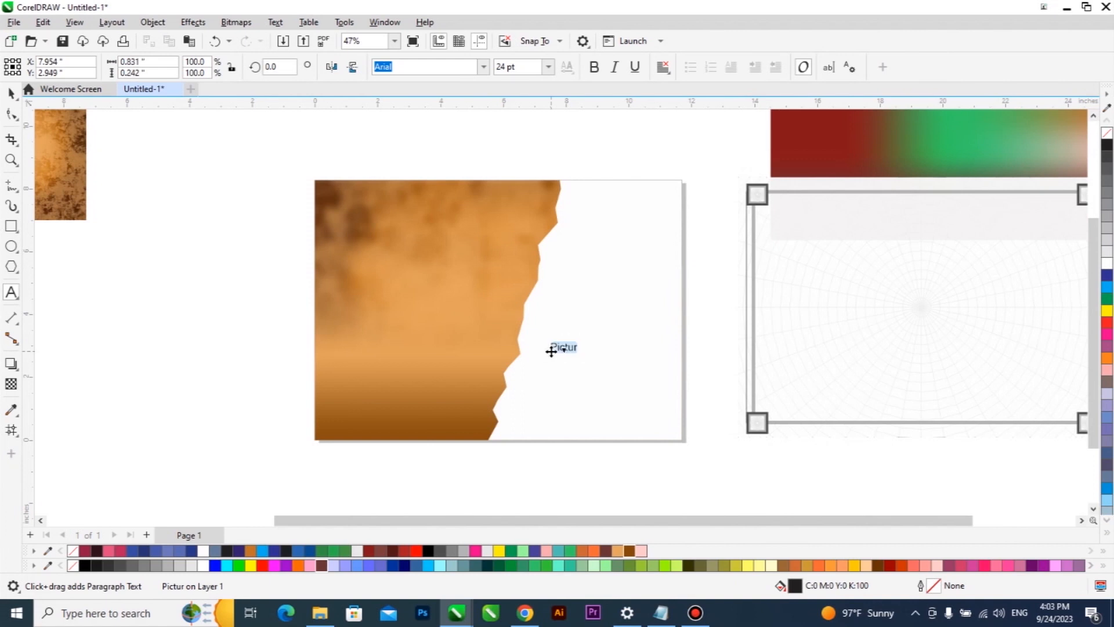
pyautogui.write('Guest Miniter')
pyautogui.press('Return')
pyautogui.write('Pix here')
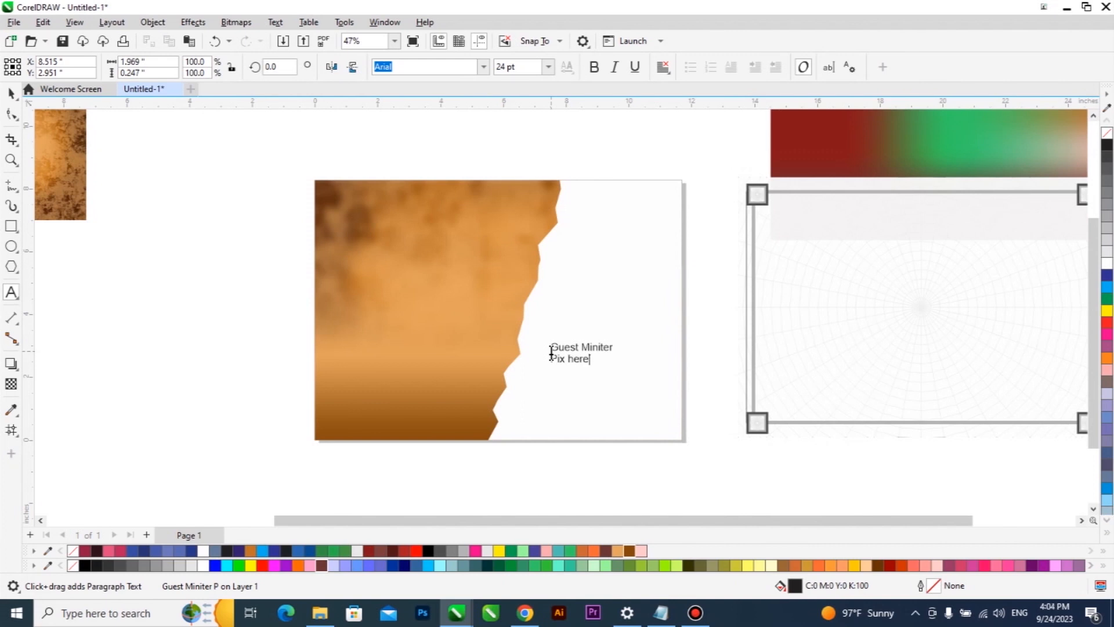
# Centre-align the two-line text and move it down to the lower part of the white area.
pyautogui.hotkey('ctrl', 'space')
pyautogui.moveTo(574, 355); pyautogui.dragTo(592, 400)
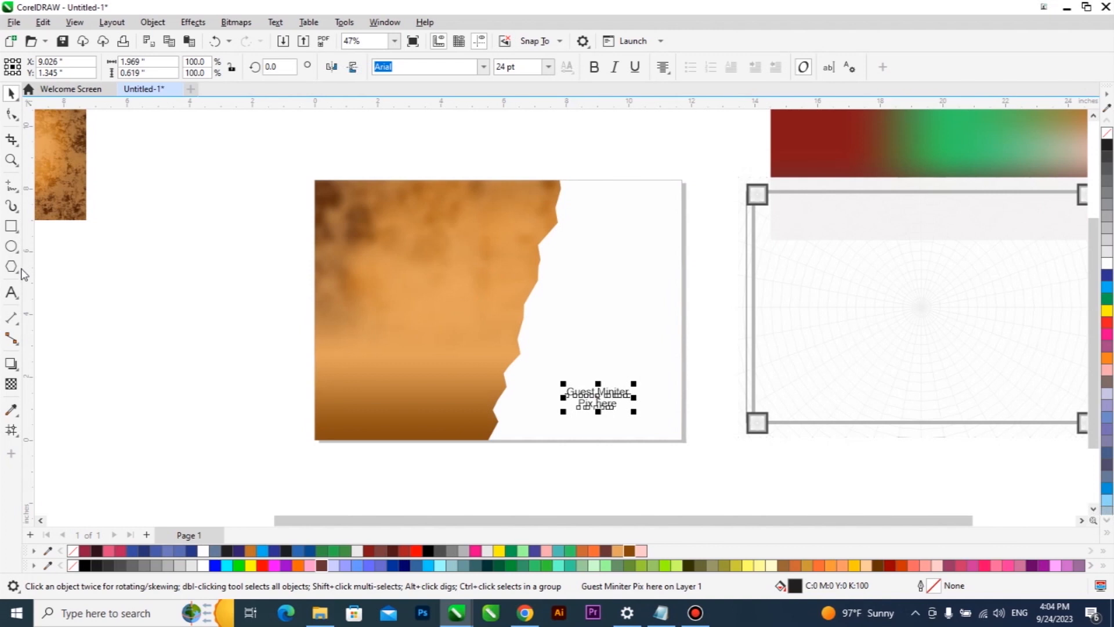
pyautogui.click(11, 292)
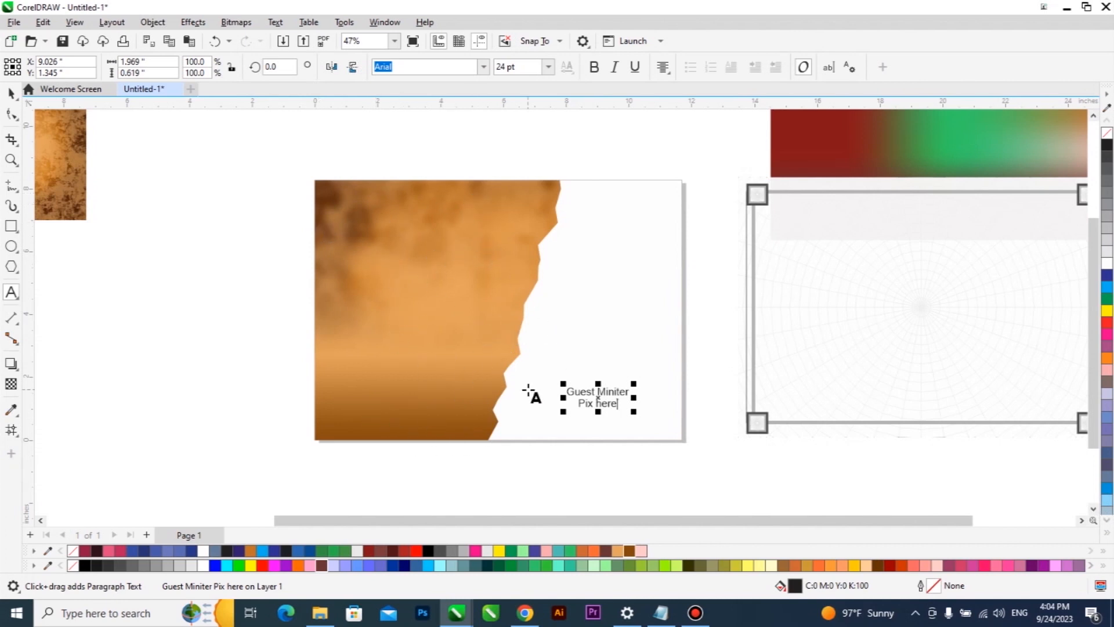
pyautogui.hotkey('ctrl', 'space')
# Reopen the PowerClip contents and add a drop shadow to the torn white shape, cast down and to the left.
pyautogui.doubleClick(554, 318)
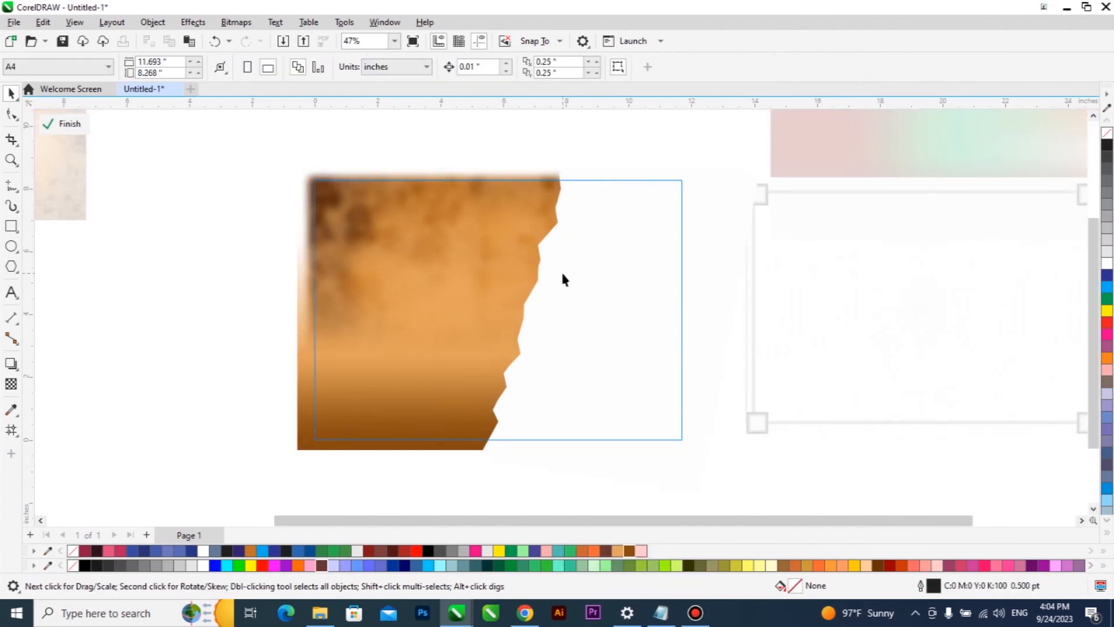
pyautogui.click(562, 280)
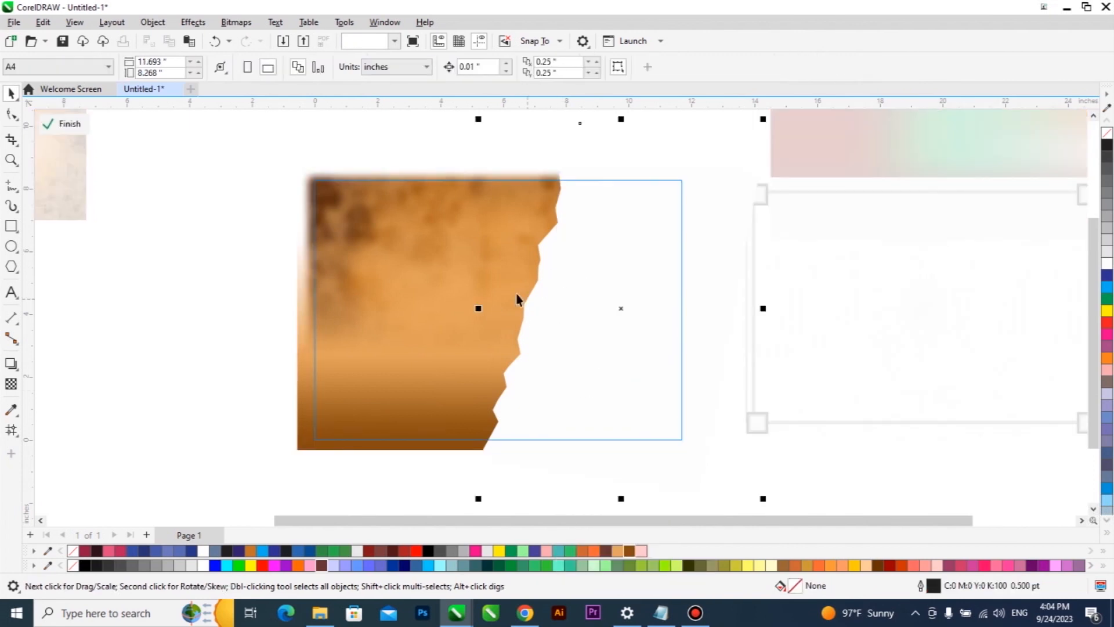
pyautogui.click(11, 364)
pyautogui.moveTo(621, 308); pyautogui.dragTo(476, 389)
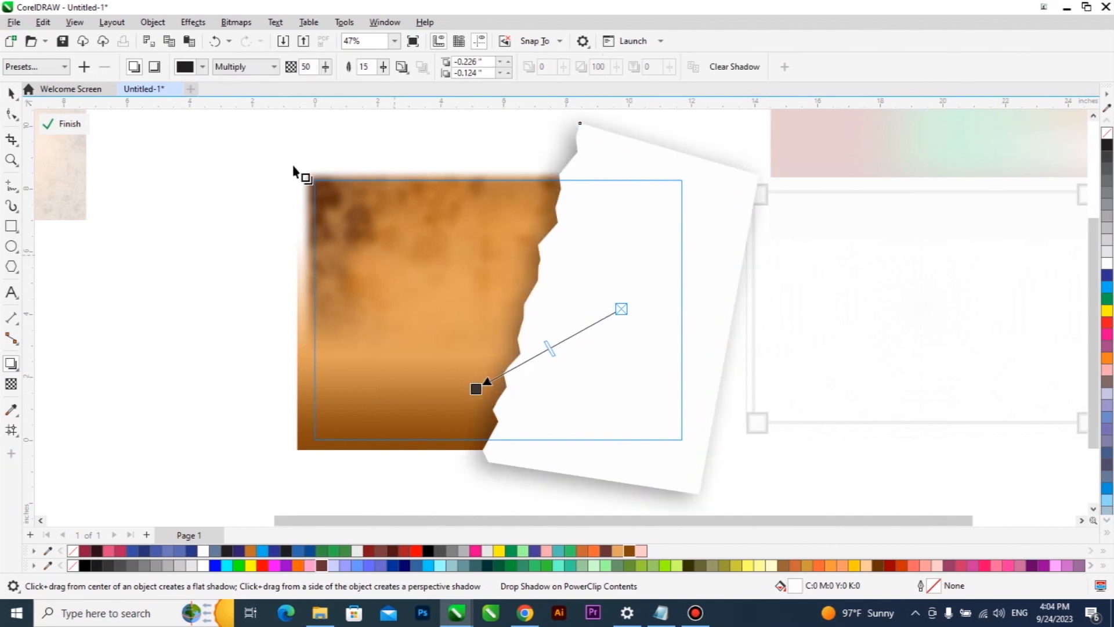
# Set the drop shadow's opacity to 80 and its feathering to 6, and finish editing the PowerClip.
pyautogui.click(326, 67)
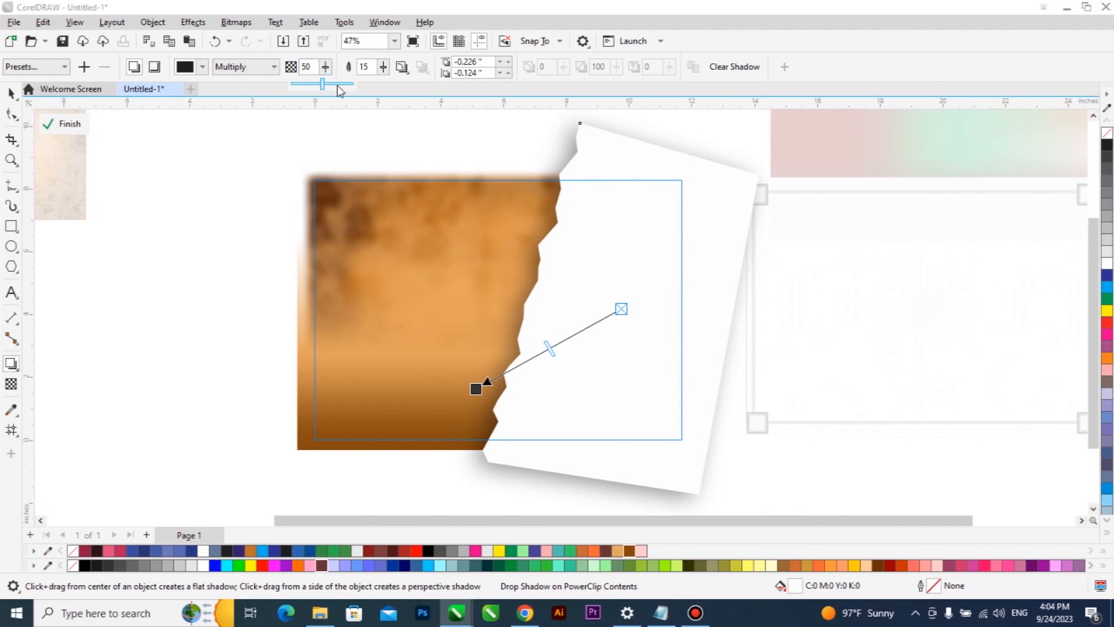
pyautogui.moveTo(333, 85); pyautogui.dragTo(343, 84)
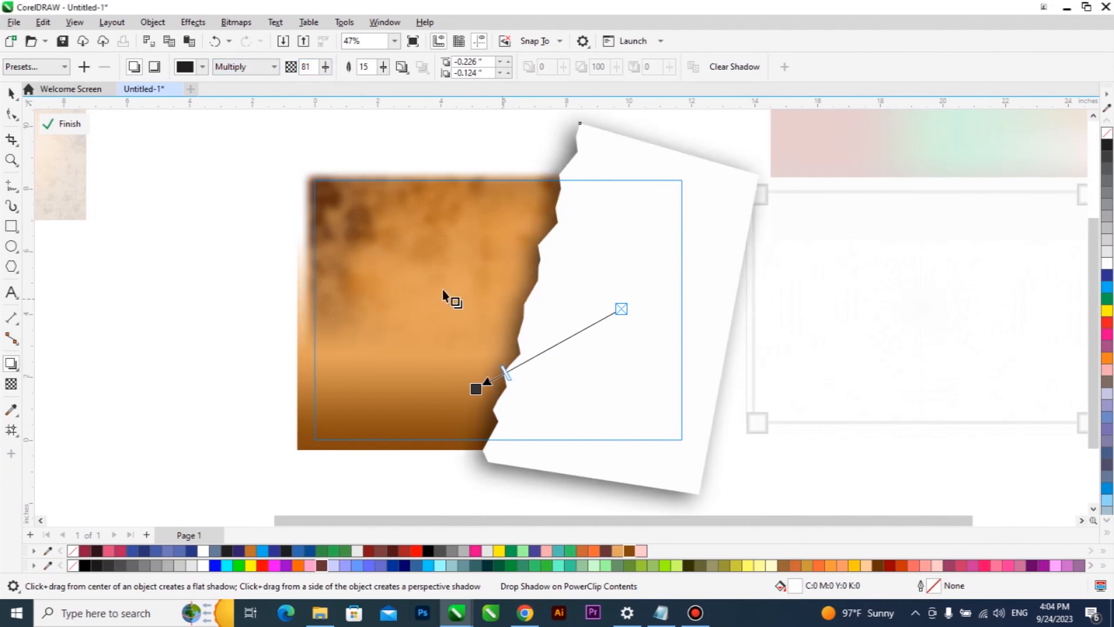
pyautogui.doubleClick(306, 67)
pyautogui.write('57')
pyautogui.press('Return')
pyautogui.moveTo(327, 69); pyautogui.dragTo(351, 68)
pyautogui.write('6')
pyautogui.press('Return')
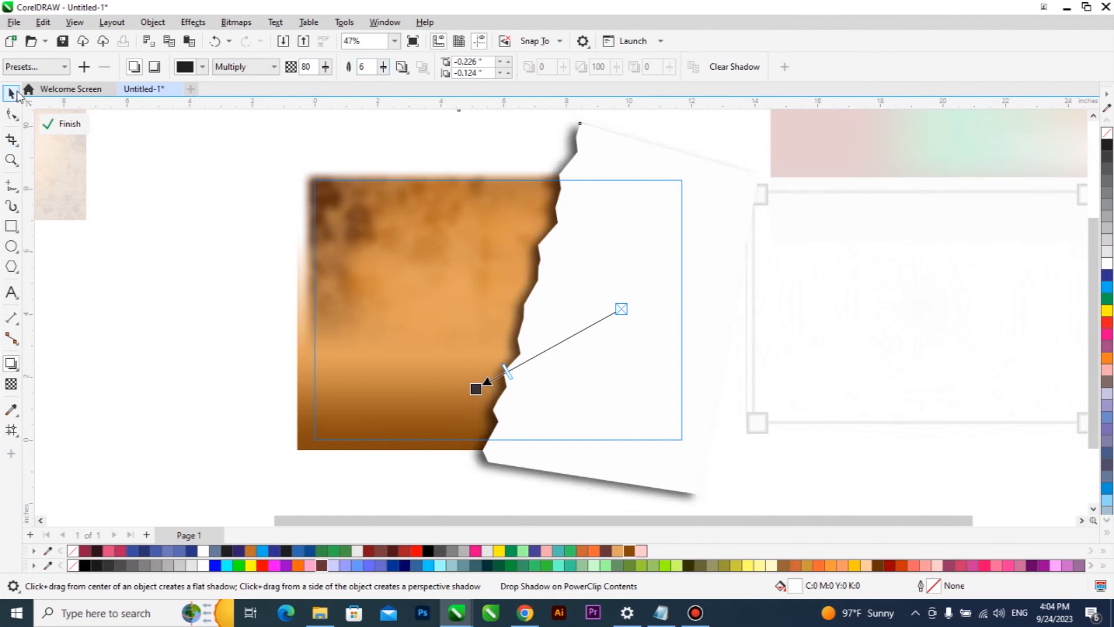
pyautogui.click(63, 126)
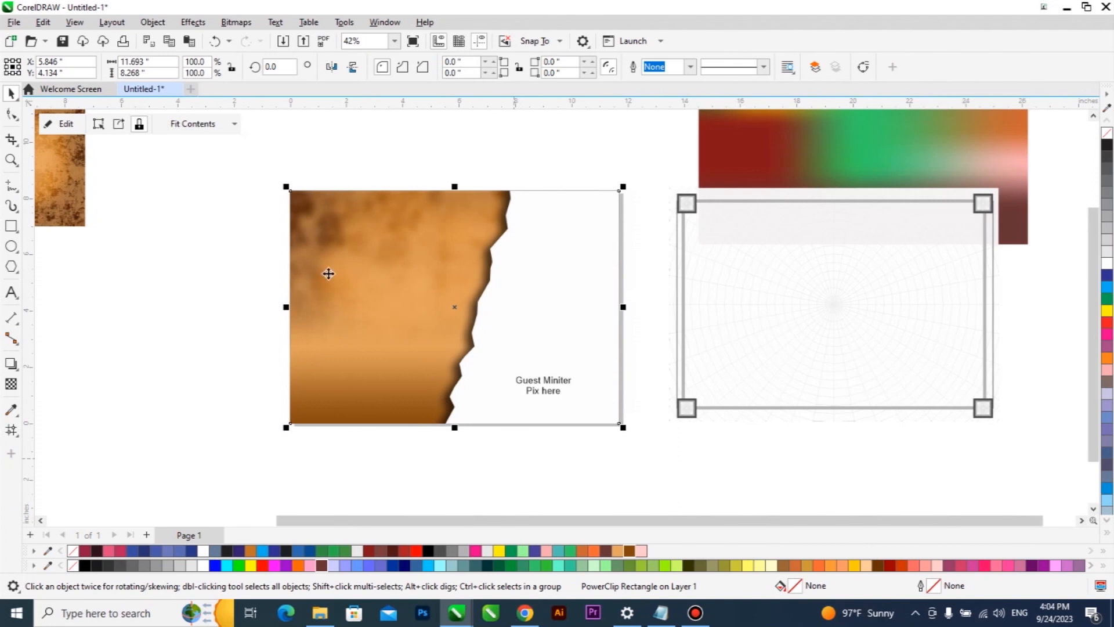
# Delete the spare brown texture bitmap lying to the left of the page.
pyautogui.scroll(-2, 497, 368)
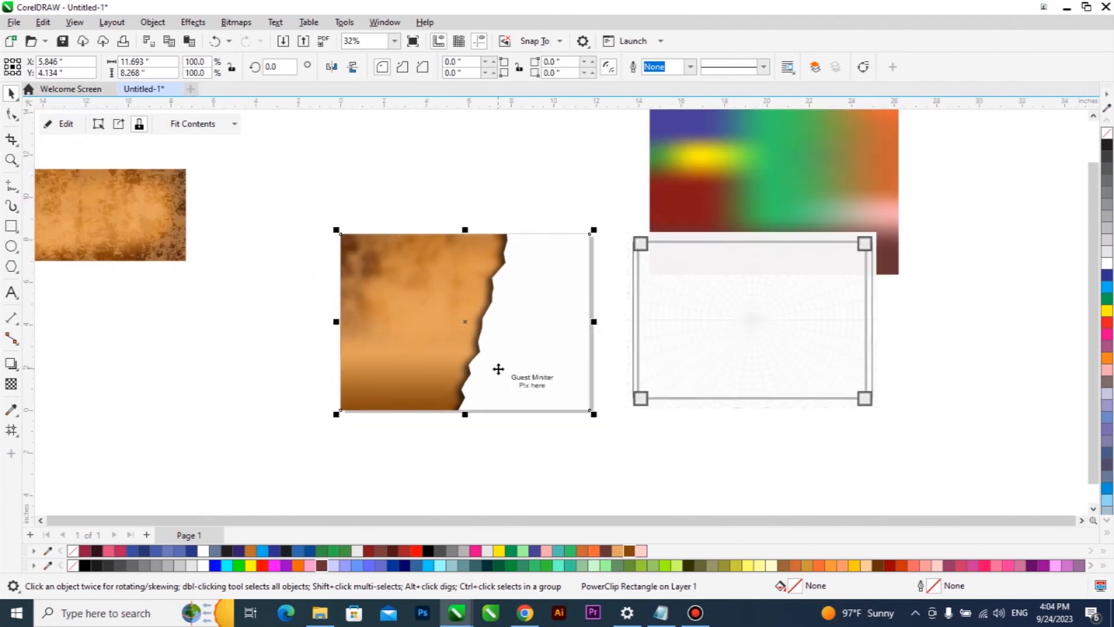
pyautogui.moveTo(202, 259); pyautogui.dragTo(255, 300)
pyautogui.press('Delete')
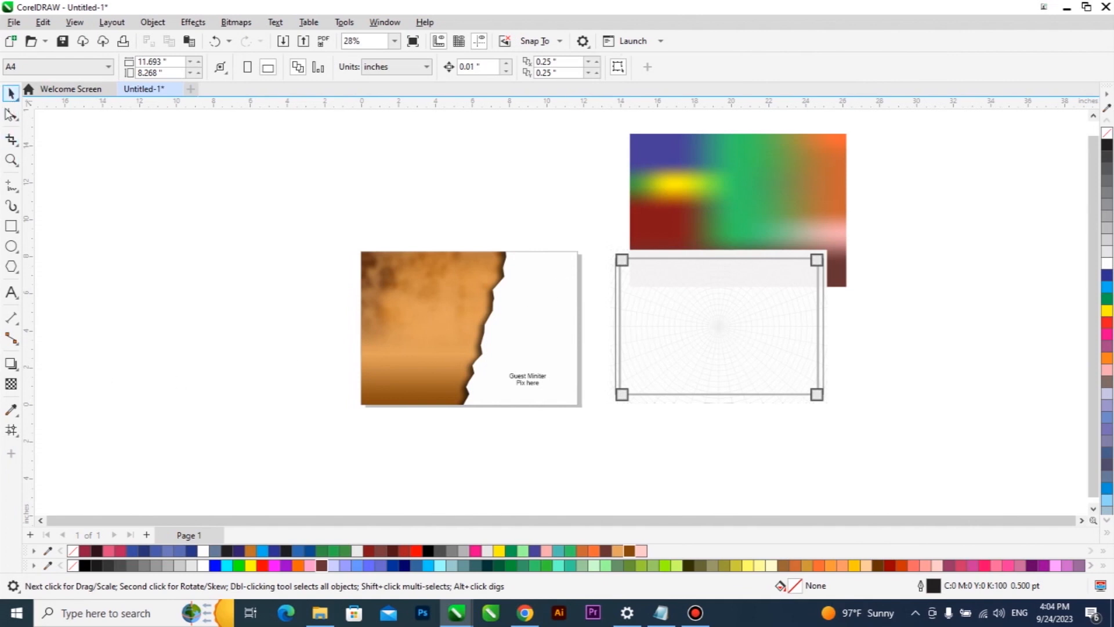
# Move the multicoloured mesh-filled rectangle to the empty area left of the page and deselect it.
pyautogui.moveTo(737, 209); pyautogui.dragTo(249, 325)
pyautogui.scroll(2, 249, 325)
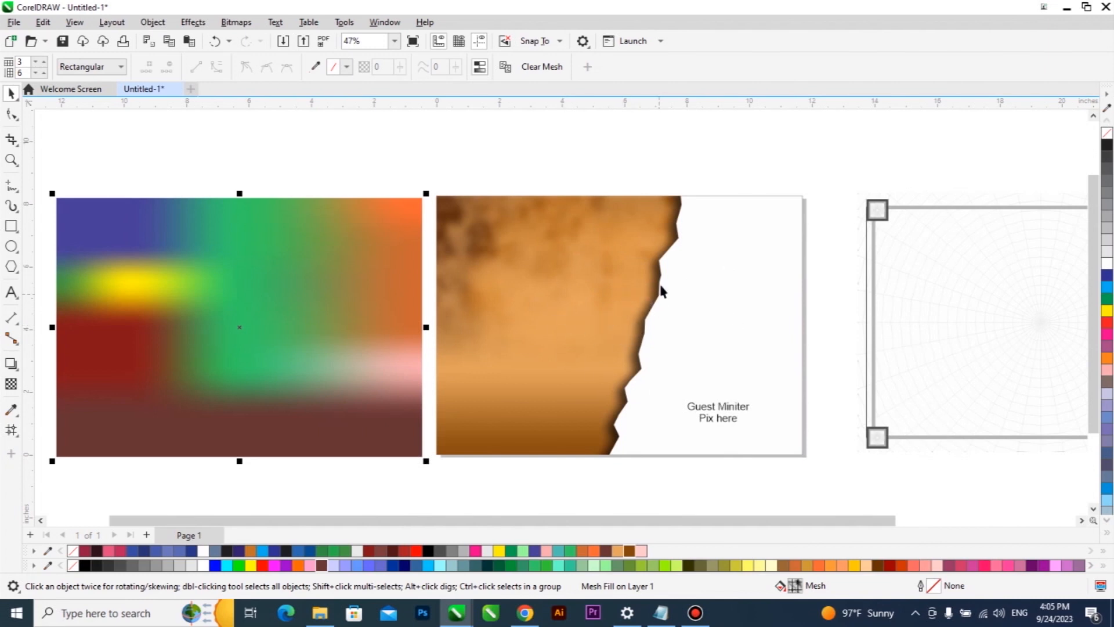
pyautogui.press('Escape')
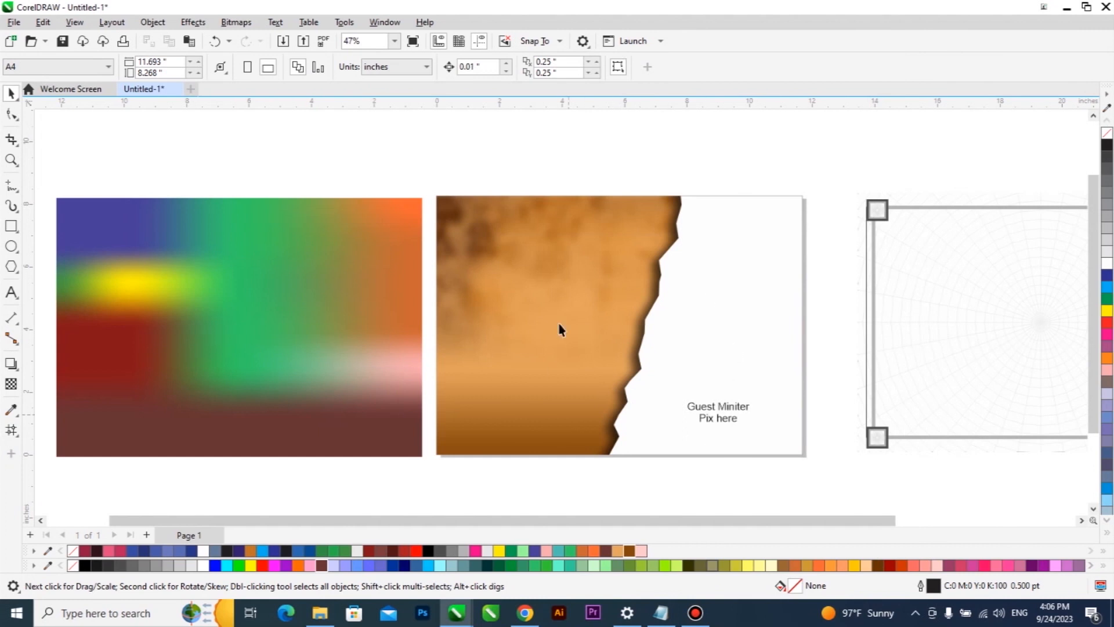